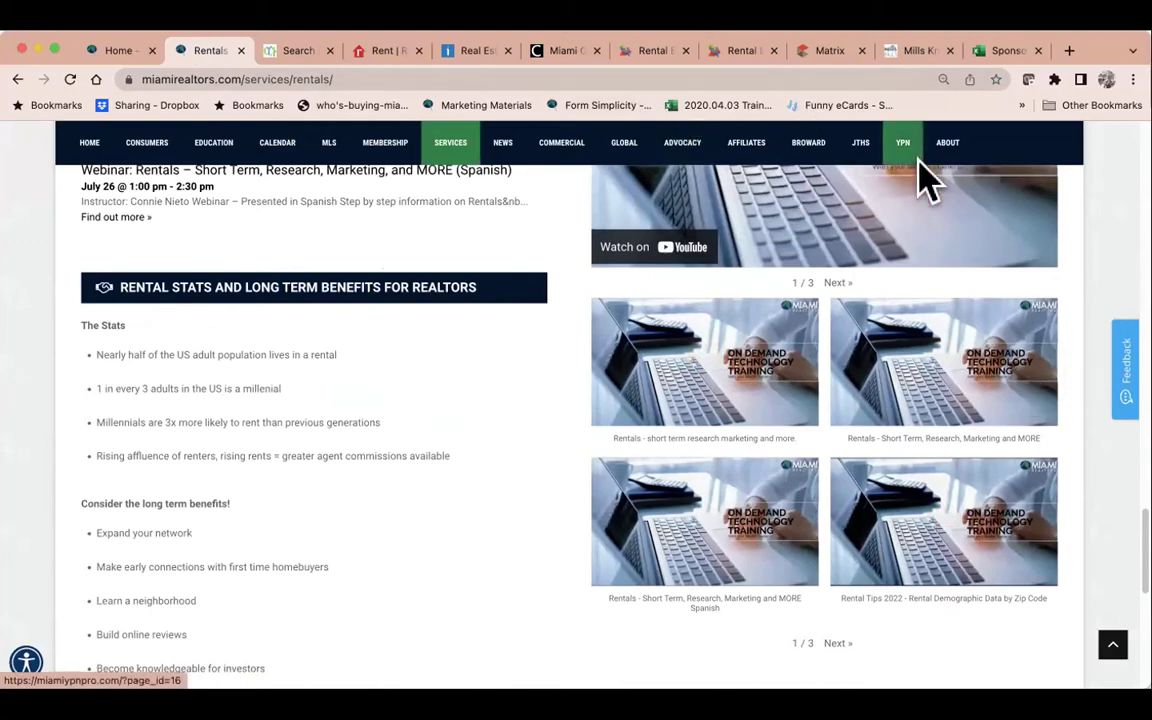
- Look over the rental resources on the Rentals page and return to the MIAMI Realtors home page with its property search
{"action": "scroll", "coordinate": [548, 373], "scroll_direction": "up", "scroll_amount": 5}
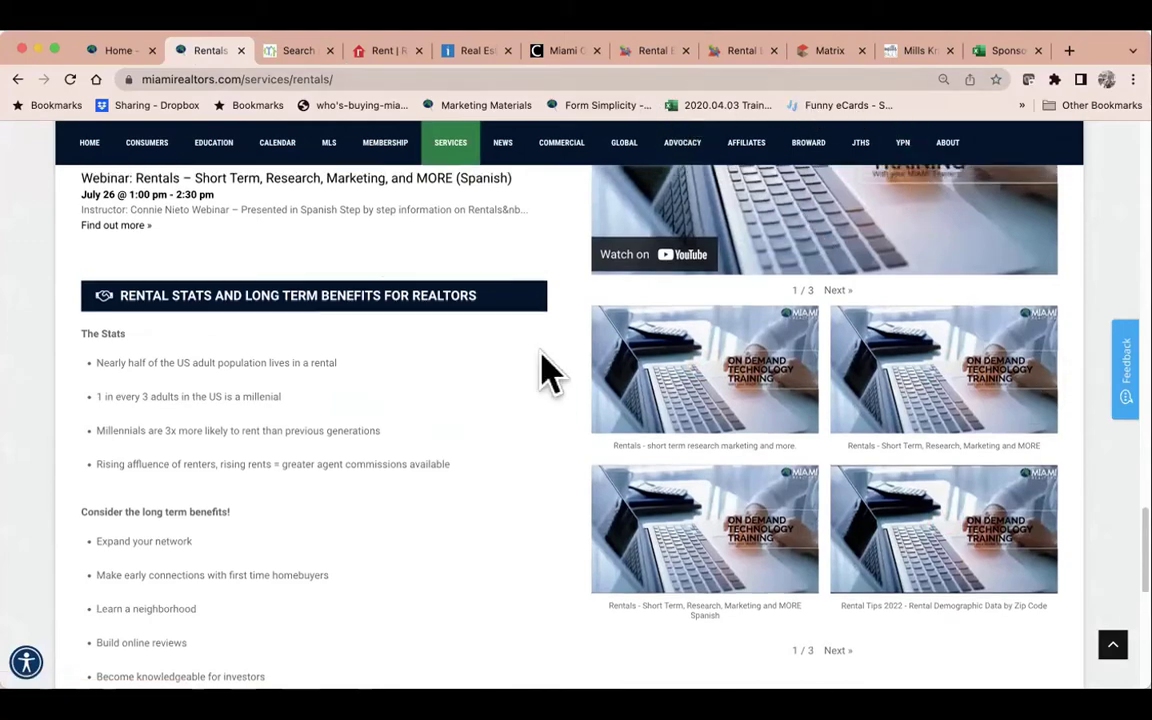
{"action": "scroll", "coordinate": [548, 373], "scroll_direction": "up", "scroll_amount": 10}
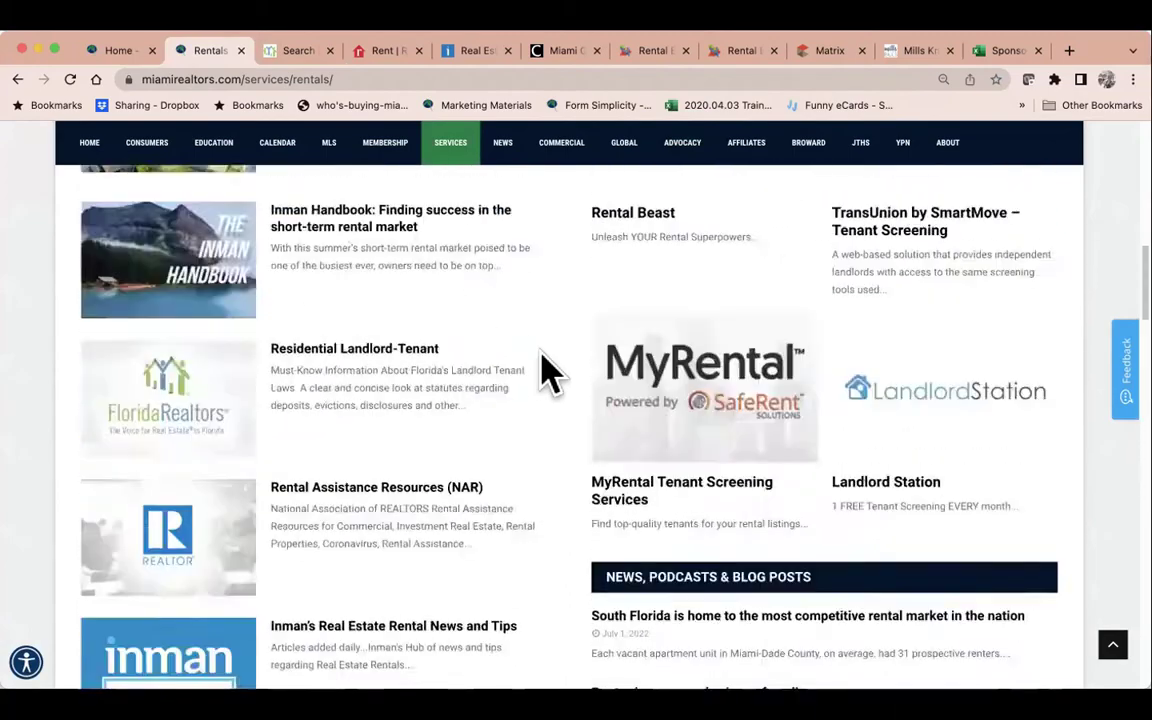
{"action": "scroll", "coordinate": [548, 373], "scroll_direction": "down", "scroll_amount": 6}
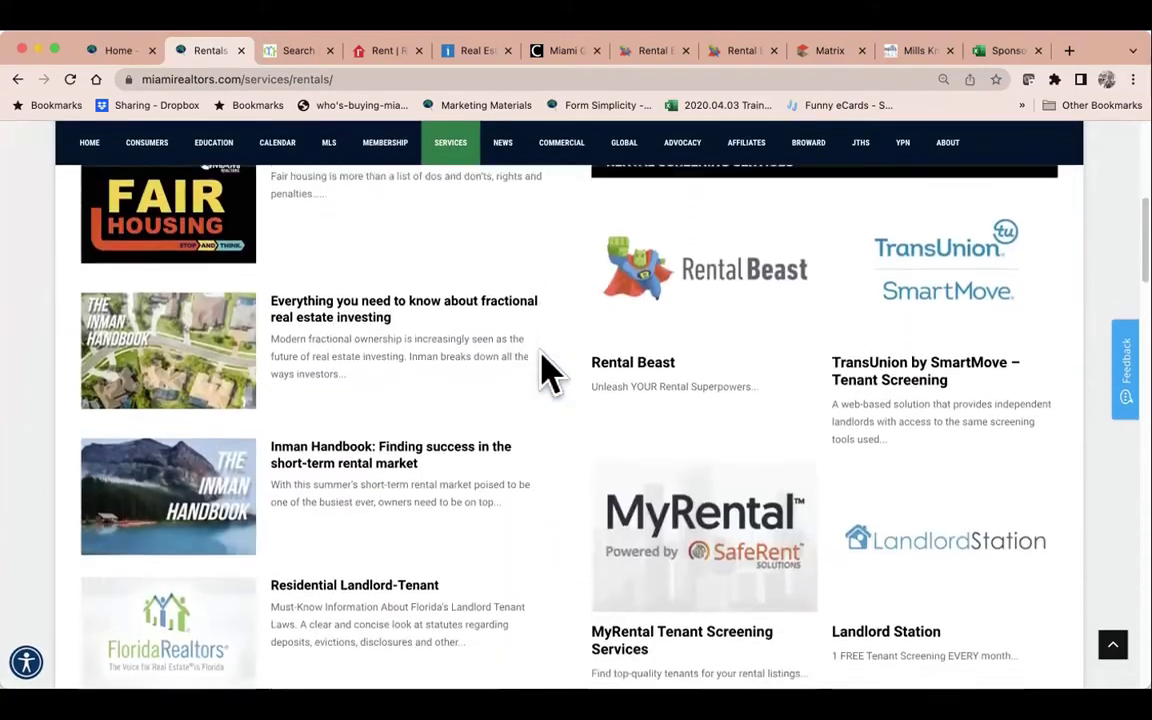
{"action": "scroll", "coordinate": [818, 355], "scroll_direction": "down", "scroll_amount": 2}
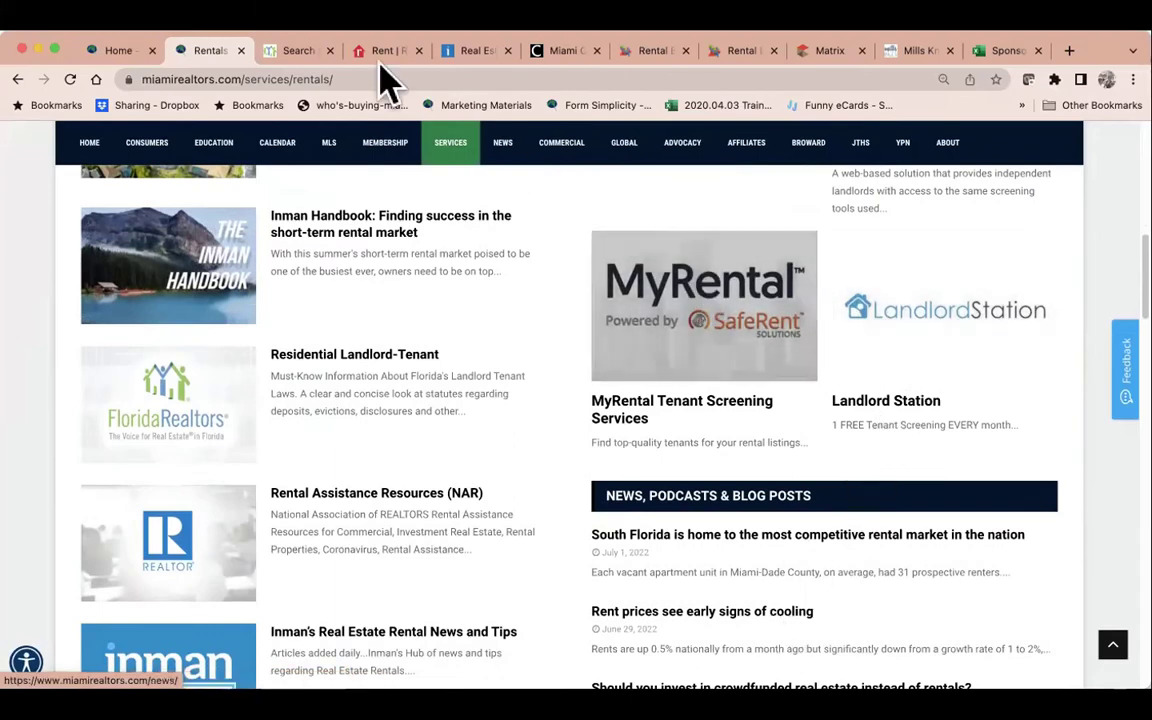
{"action": "left_click", "coordinate": [86, 153]}
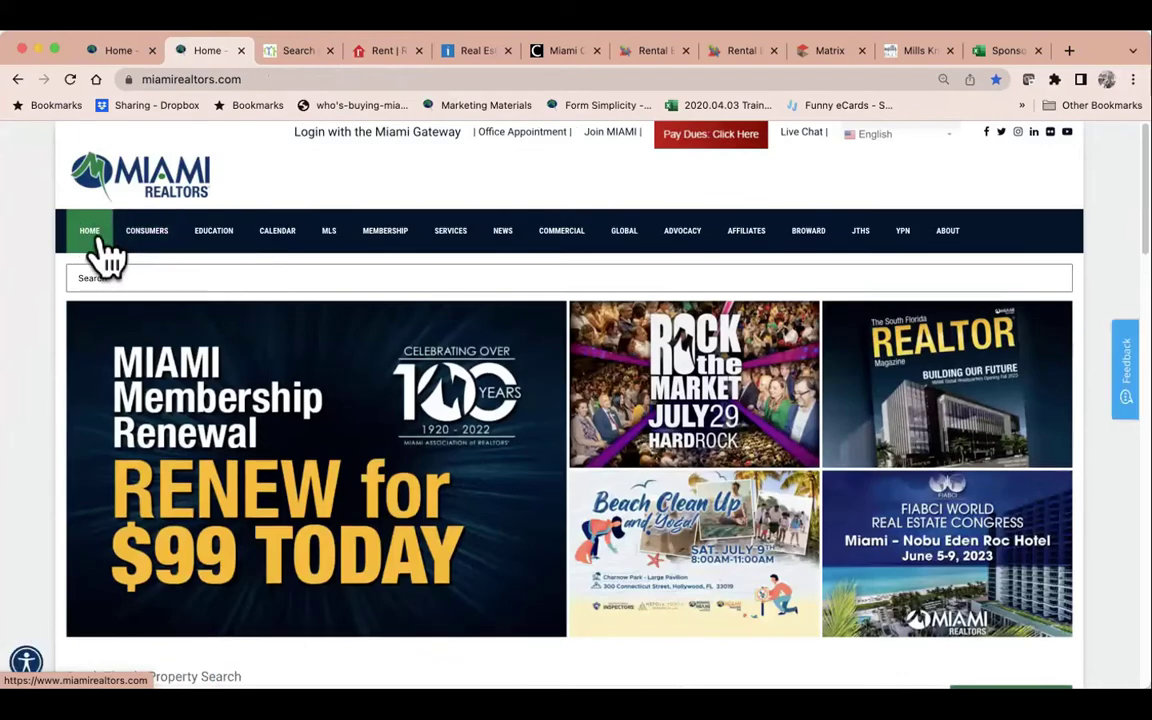
{"action": "scroll", "coordinate": [352, 476], "scroll_direction": "down", "scroll_amount": 4}
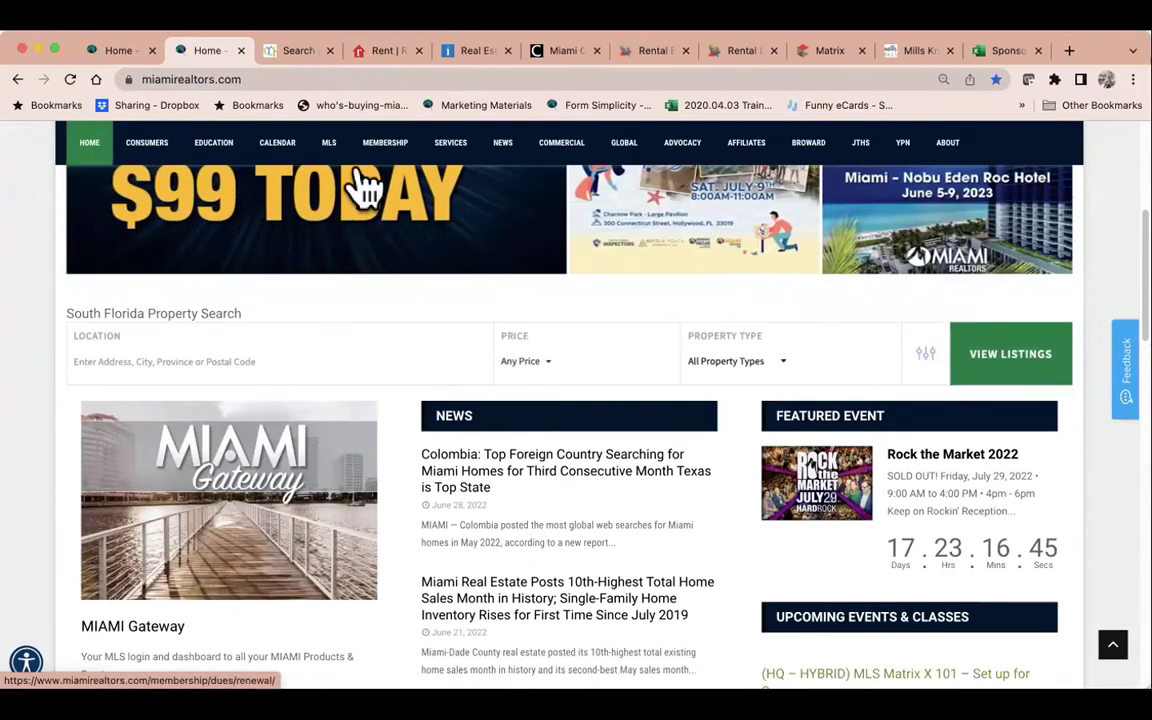
- Close the Search, Rent and Real Estate browser tabs, and place the Matrix tab directly after Miami Gateway
{"action": "left_click", "coordinate": [329, 50]}
{"action": "left_click", "coordinate": [329, 50]}
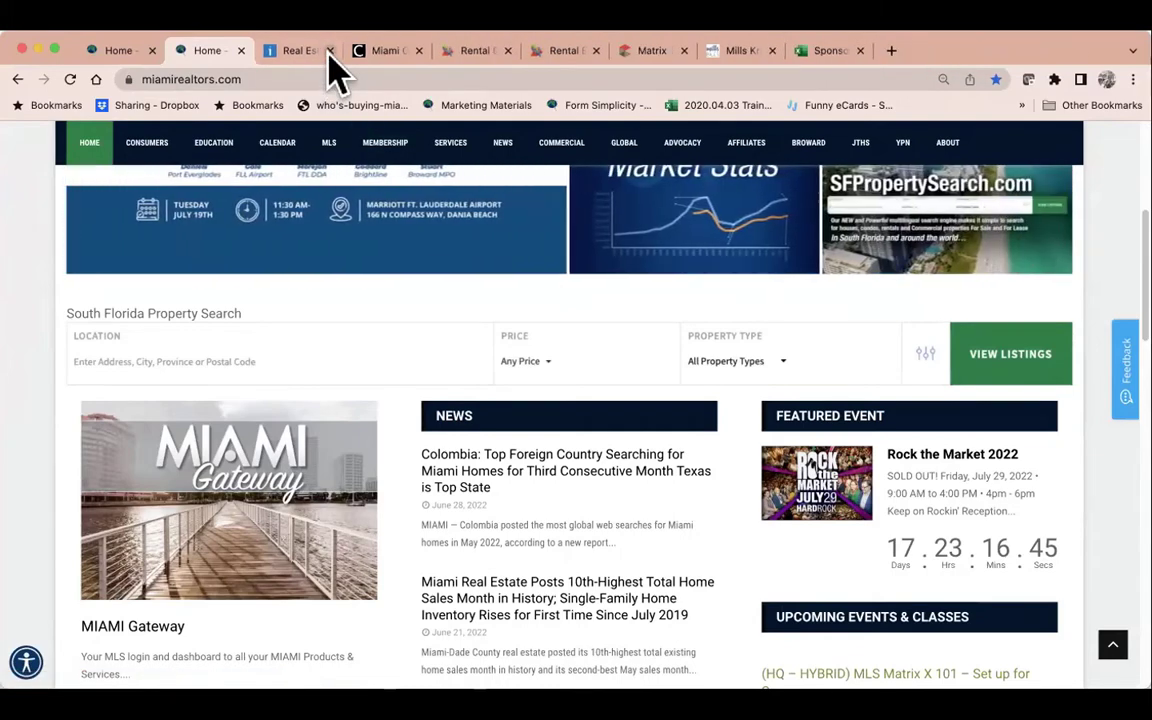
{"action": "left_click", "coordinate": [329, 50]}
{"action": "left_click", "coordinate": [300, 50]}
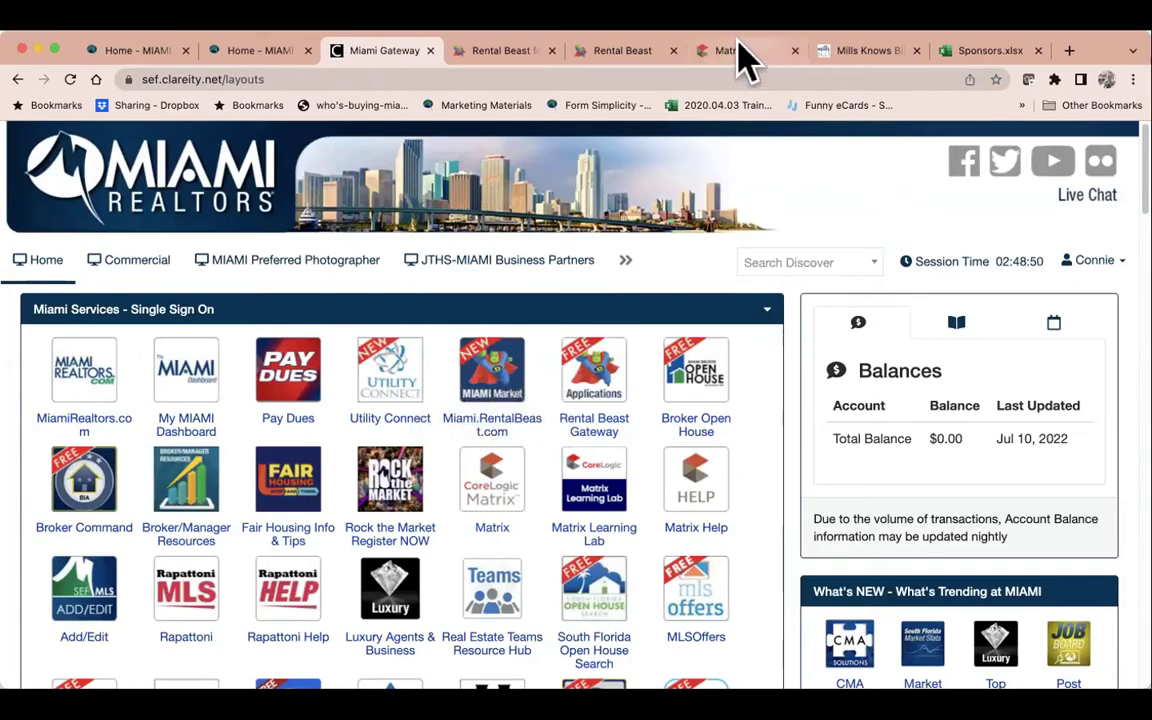
{"action": "left_click", "coordinate": [742, 70]}
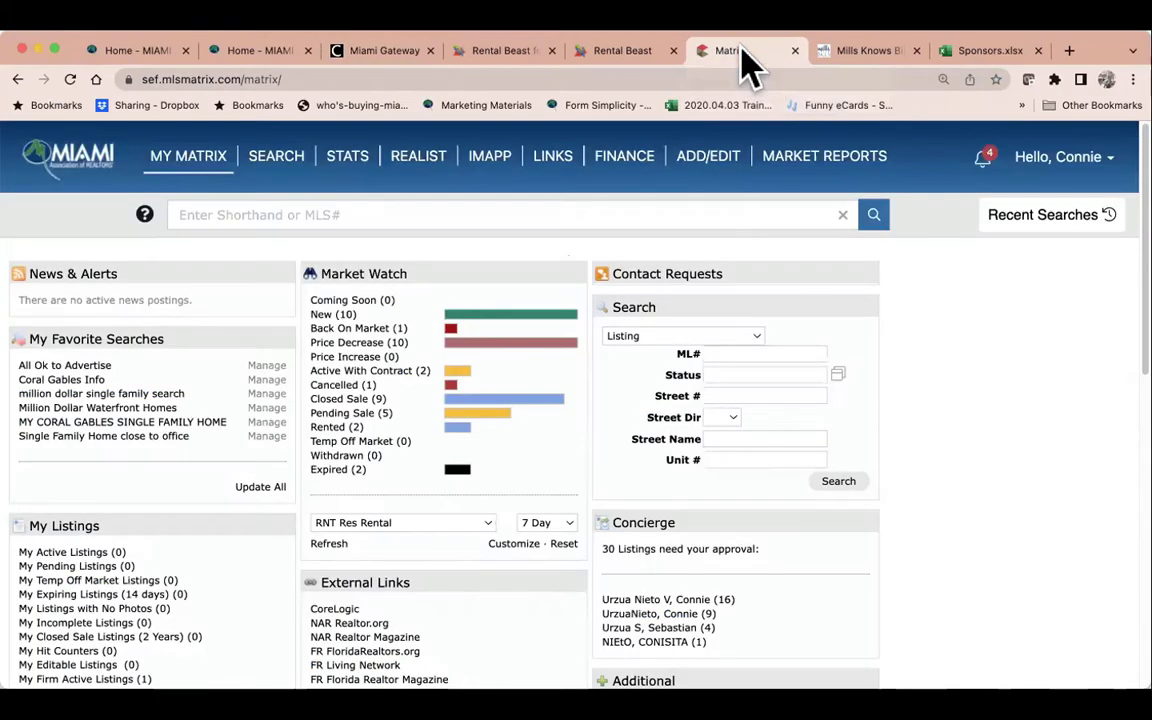
{"action": "left_click_drag", "start_coordinate": [740, 72], "coordinate": [480, 72]}
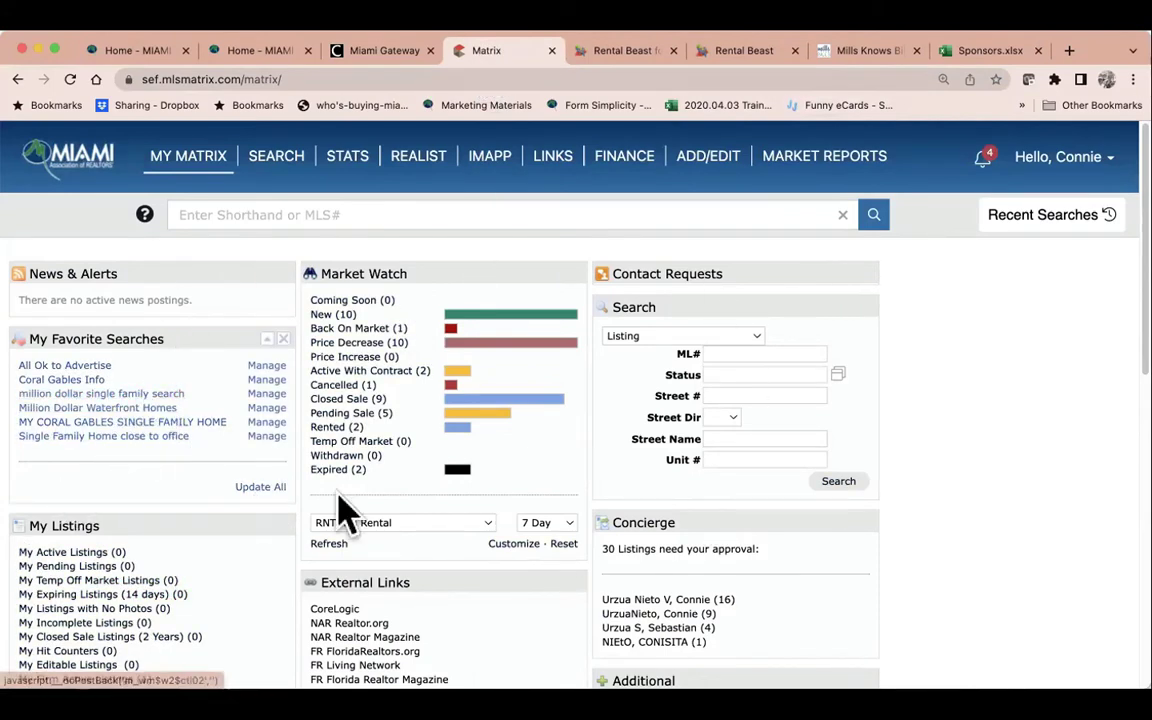
- Choose RNT Res Rental as the property type in Matrix's Market Watch
{"action": "left_click", "coordinate": [472, 524]}
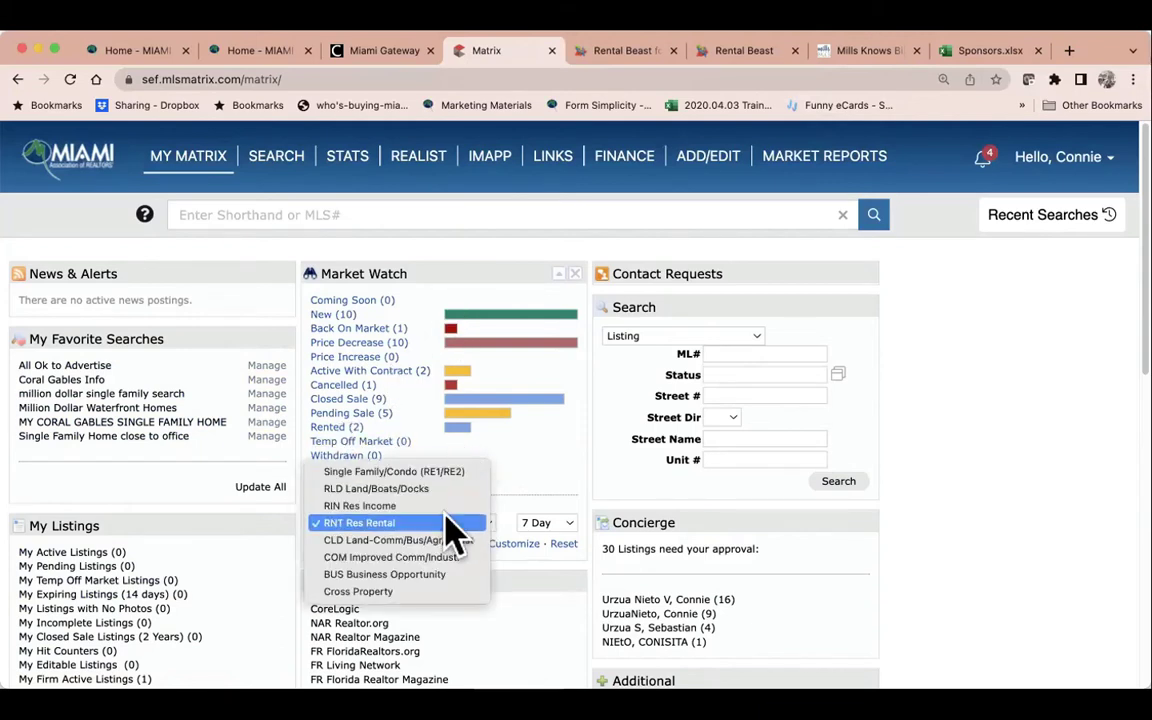
{"action": "left_click", "coordinate": [452, 522]}
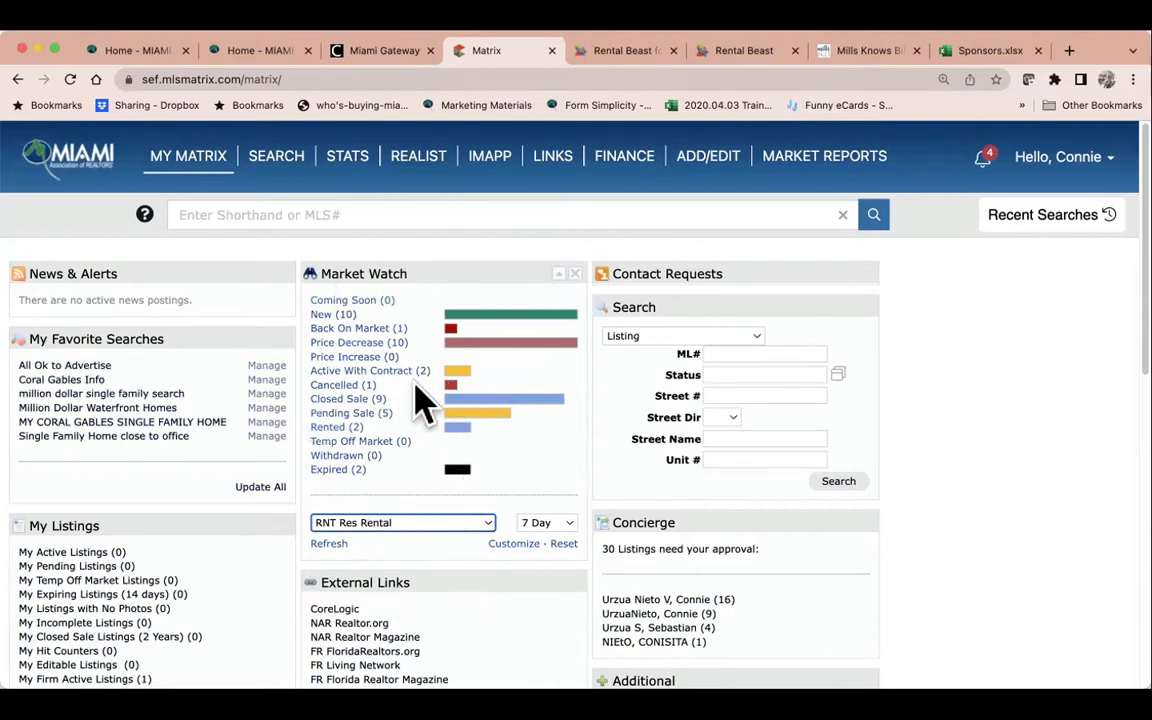
{"action": "left_click", "coordinate": [426, 525]}
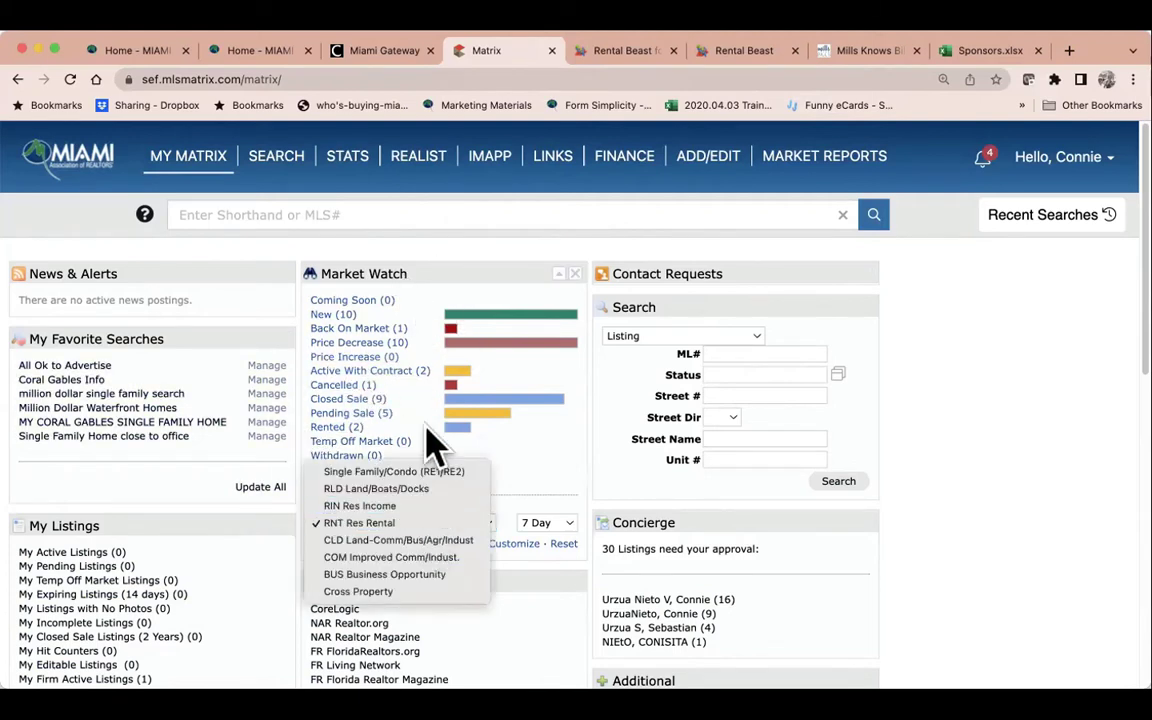
{"action": "left_click", "coordinate": [410, 522]}
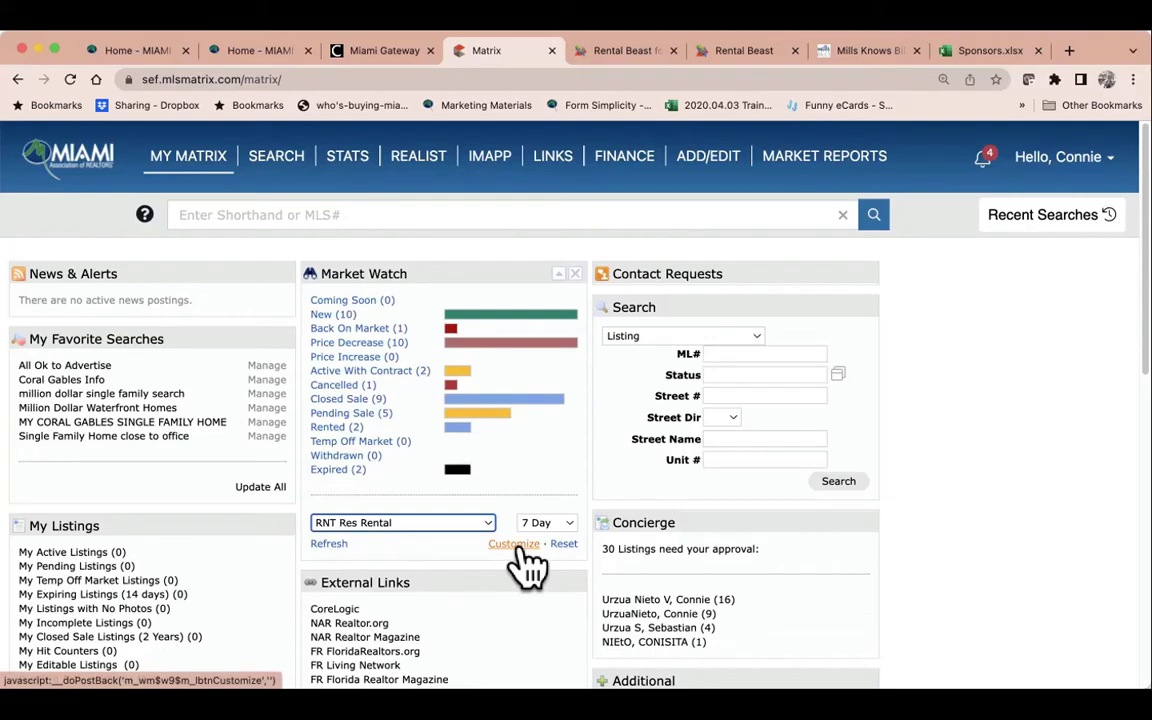
- Customize the rental Market Watch by clearing its criteria, entering zip codes 33029, 33139, 33326 and 33418, and saving
{"action": "left_click", "coordinate": [516, 546]}
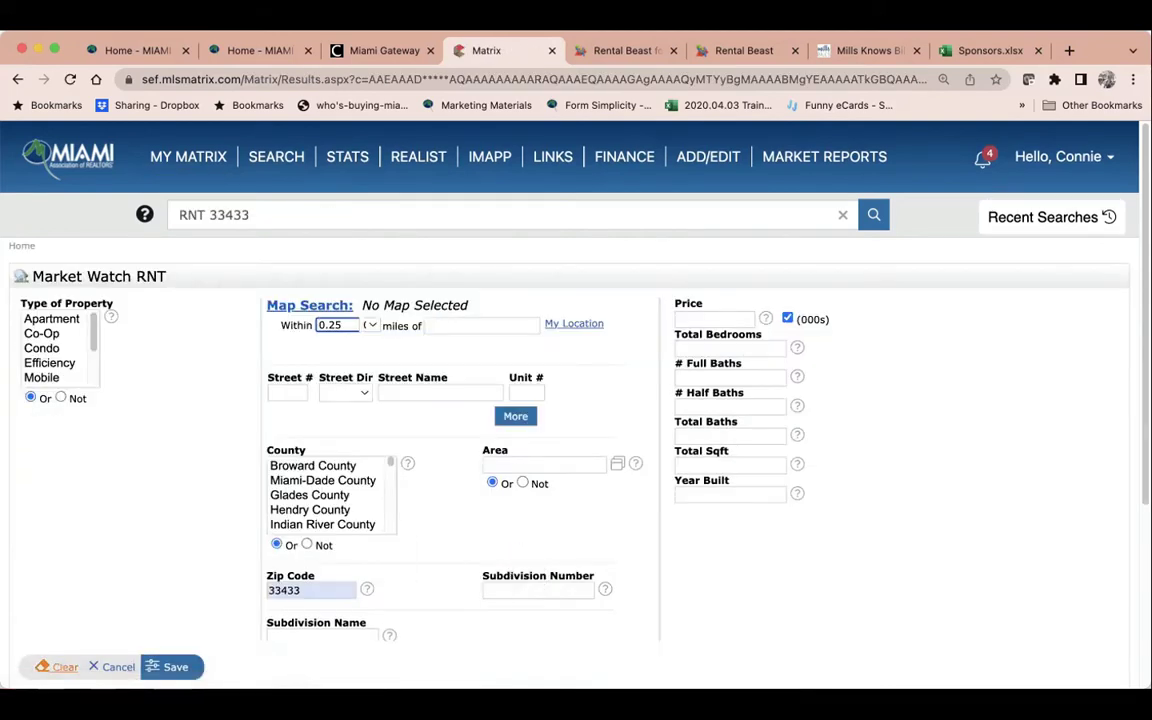
{"action": "left_click", "coordinate": [60, 666]}
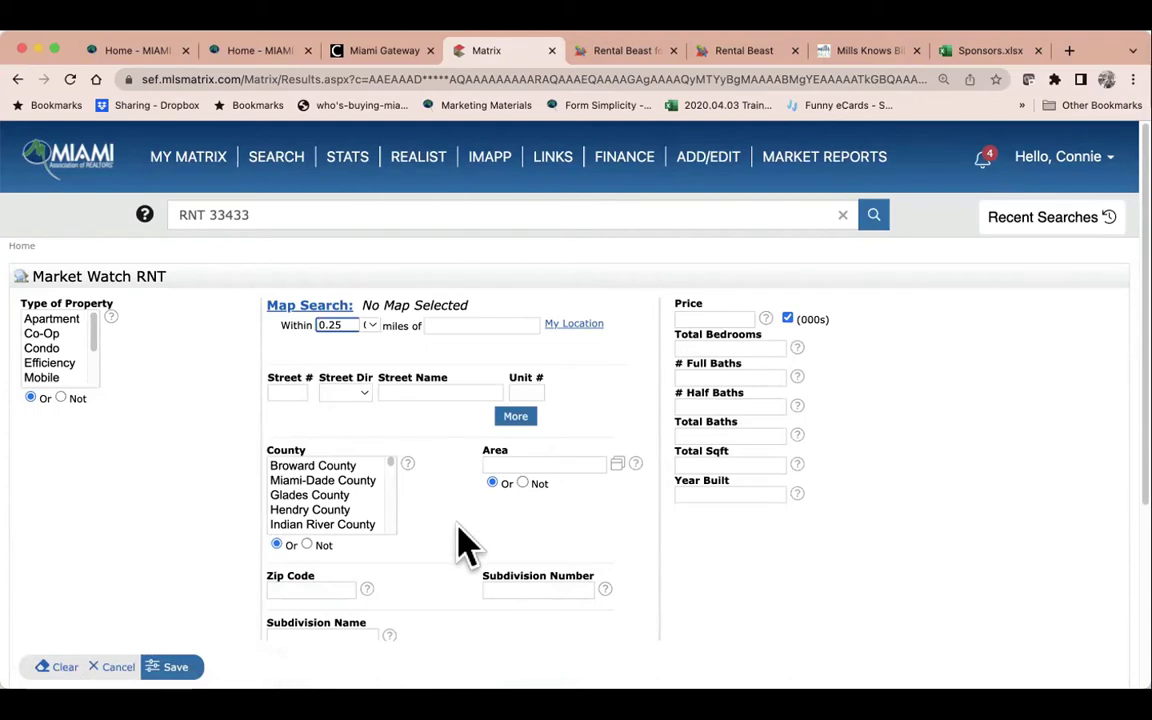
{"action": "scroll", "coordinate": [465, 545], "scroll_direction": "down", "scroll_amount": 2}
{"action": "left_click", "coordinate": [310, 518]}
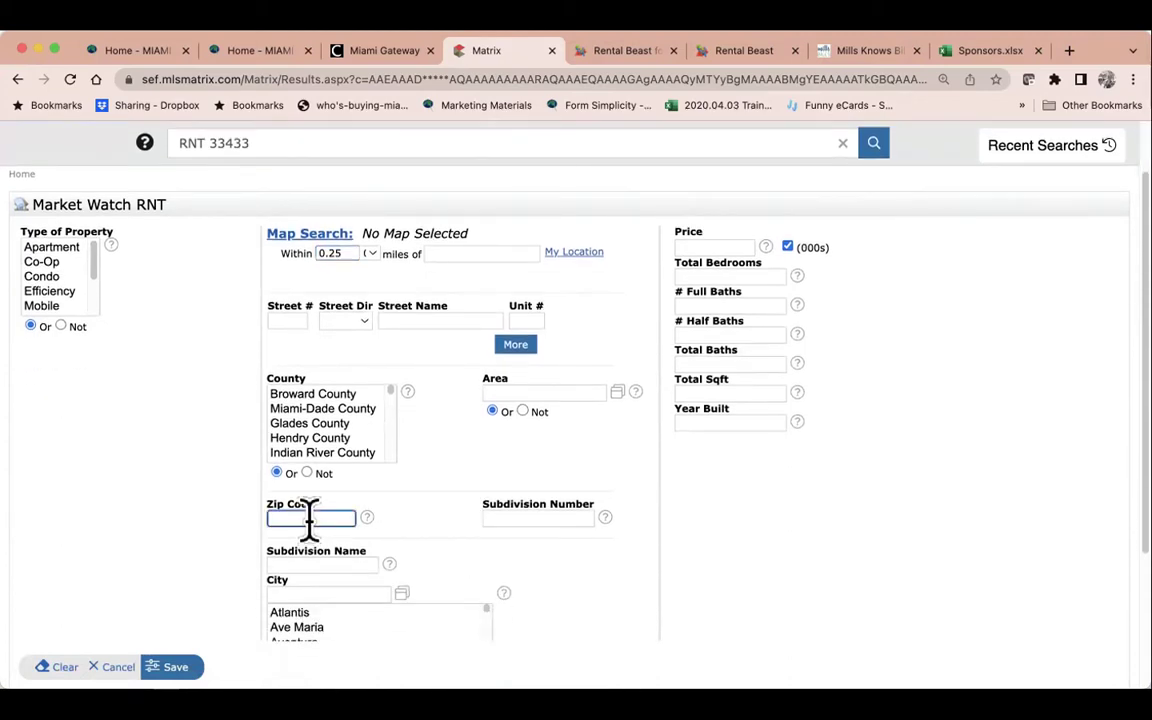
{"action": "type", "text": "33326,33418"}
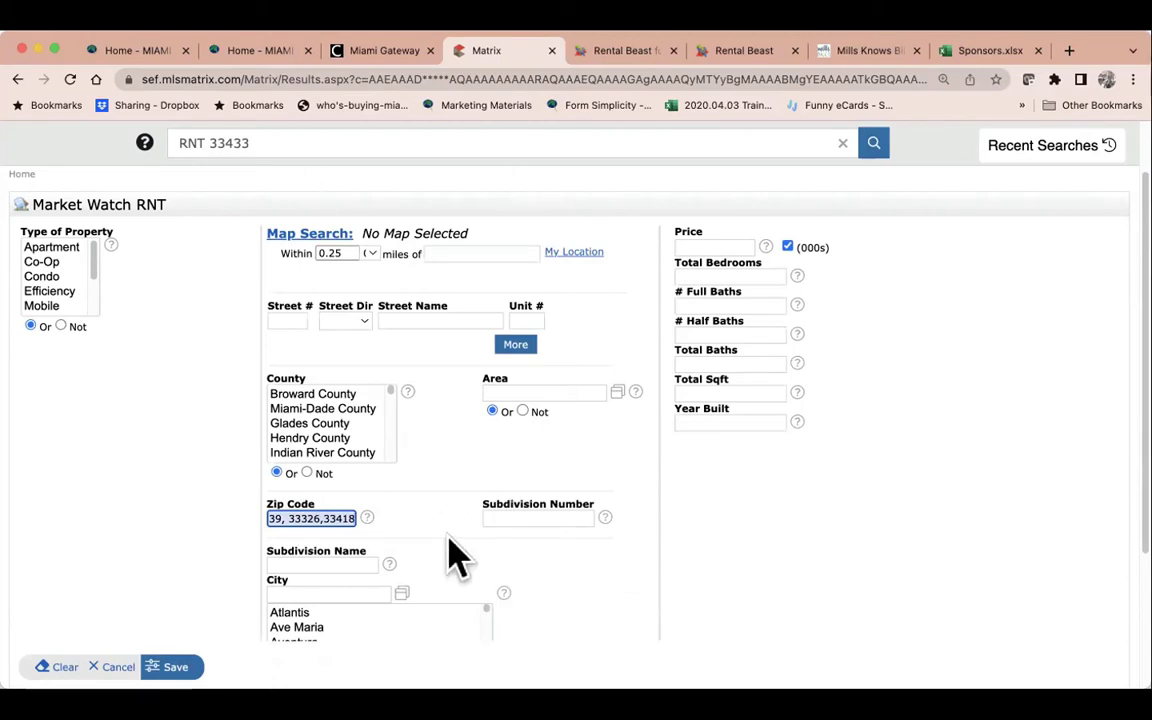
{"action": "left_click", "coordinate": [175, 667]}
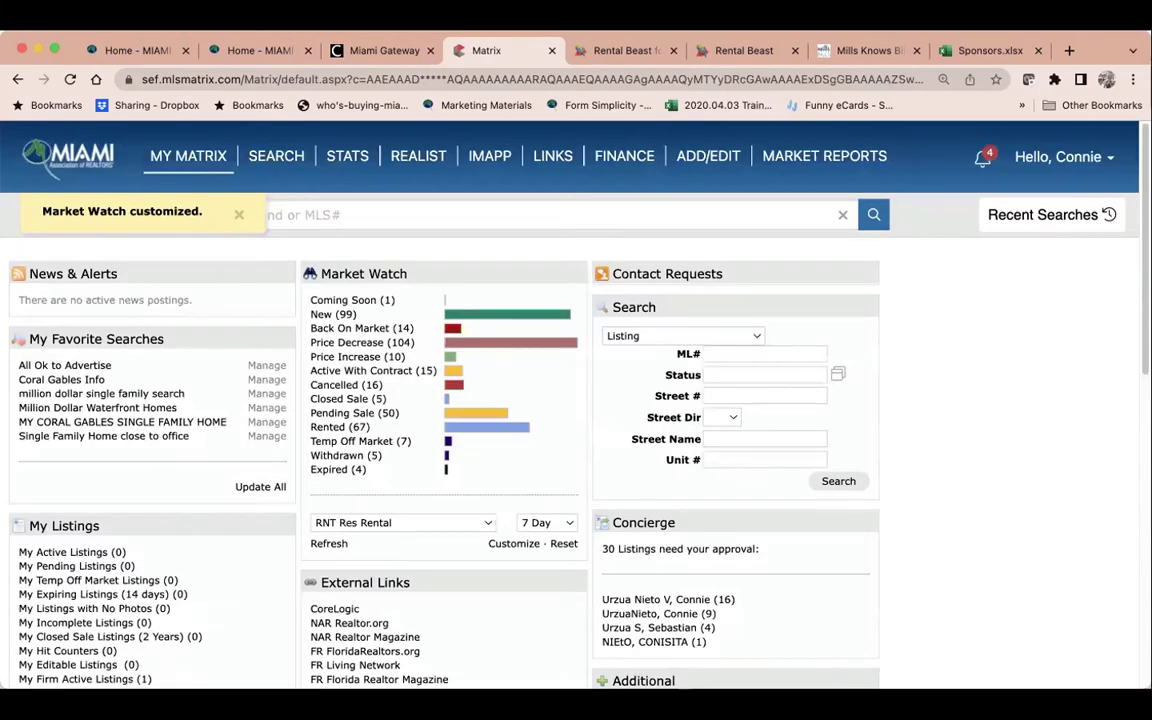
- Compare Market Watch rental activity over the 24 Hour, Today and 3 Day periods, and set the period back to 7 Day
{"action": "left_click", "coordinate": [563, 522]}
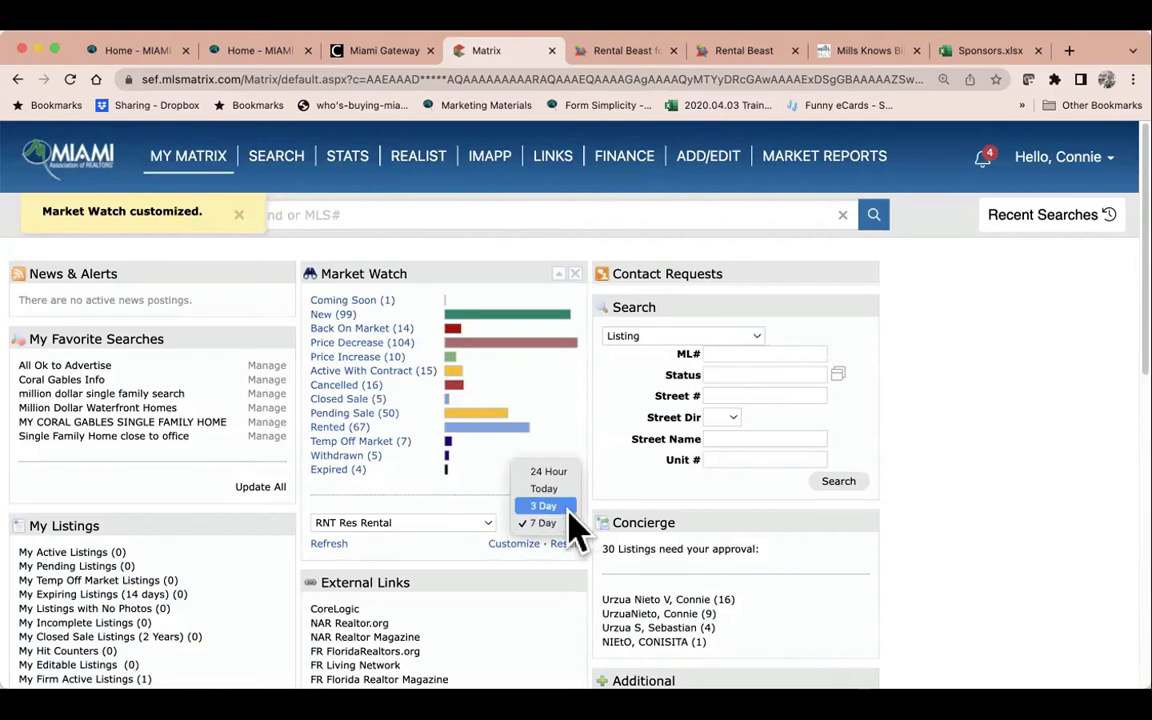
{"action": "left_click", "coordinate": [566, 476]}
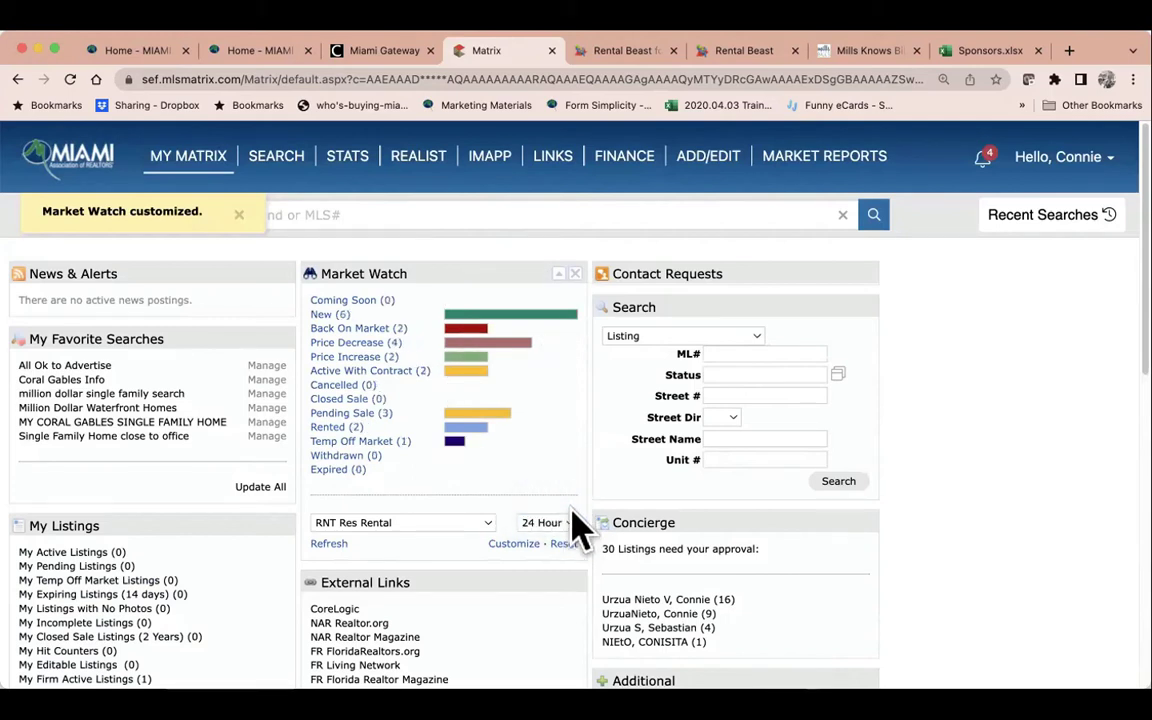
{"action": "left_click", "coordinate": [568, 523]}
{"action": "left_click", "coordinate": [565, 540]}
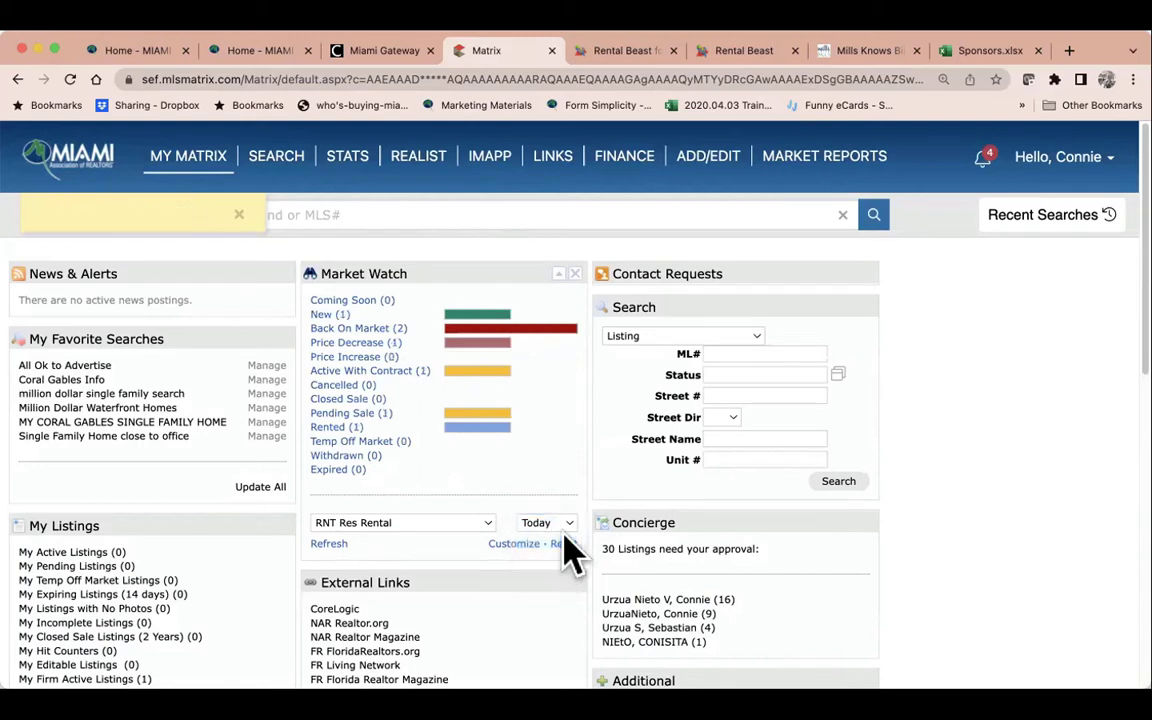
{"action": "left_click", "coordinate": [566, 530]}
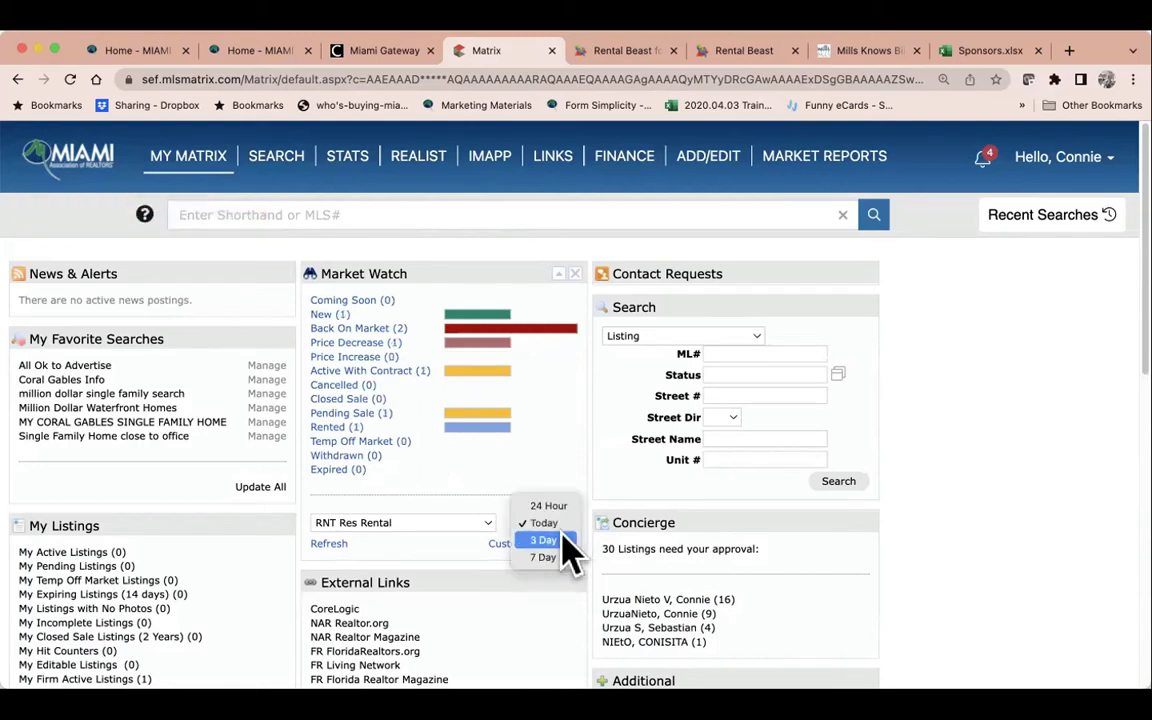
{"action": "left_click", "coordinate": [566, 540]}
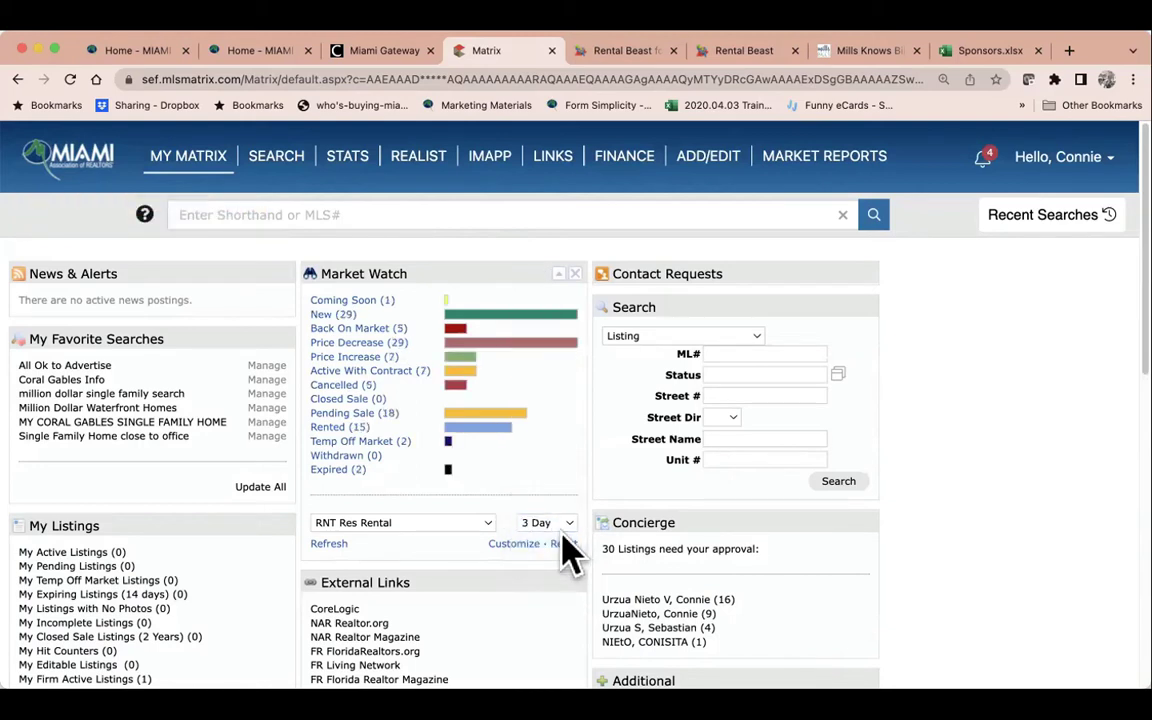
{"action": "left_click", "coordinate": [563, 528]}
{"action": "left_click", "coordinate": [566, 541]}
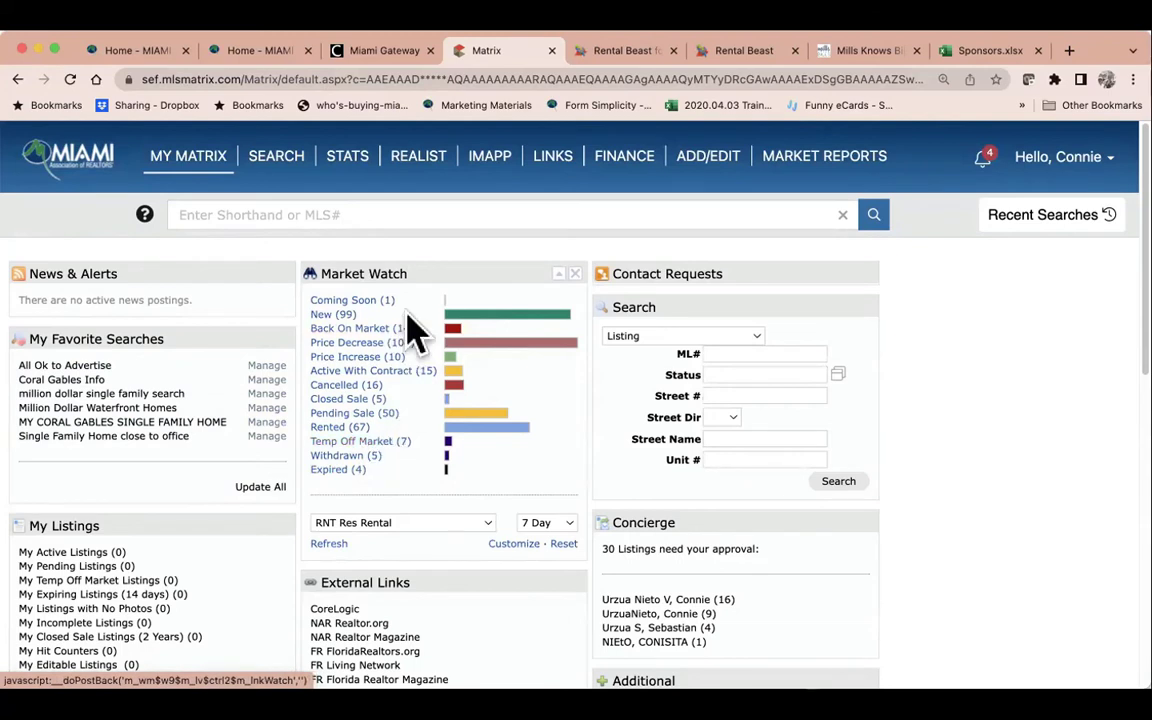
- Open the Rented listings from Market Watch and view the full details of the first listing
{"action": "left_click", "coordinate": [340, 428]}
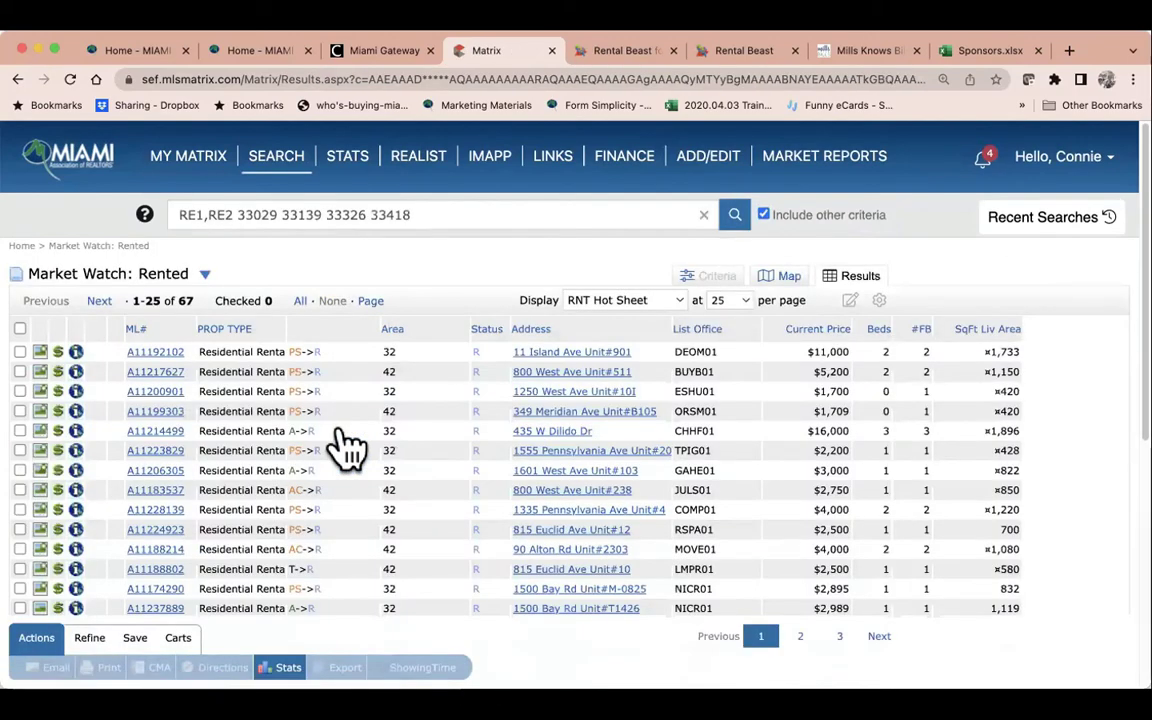
{"action": "left_click", "coordinate": [152, 353]}
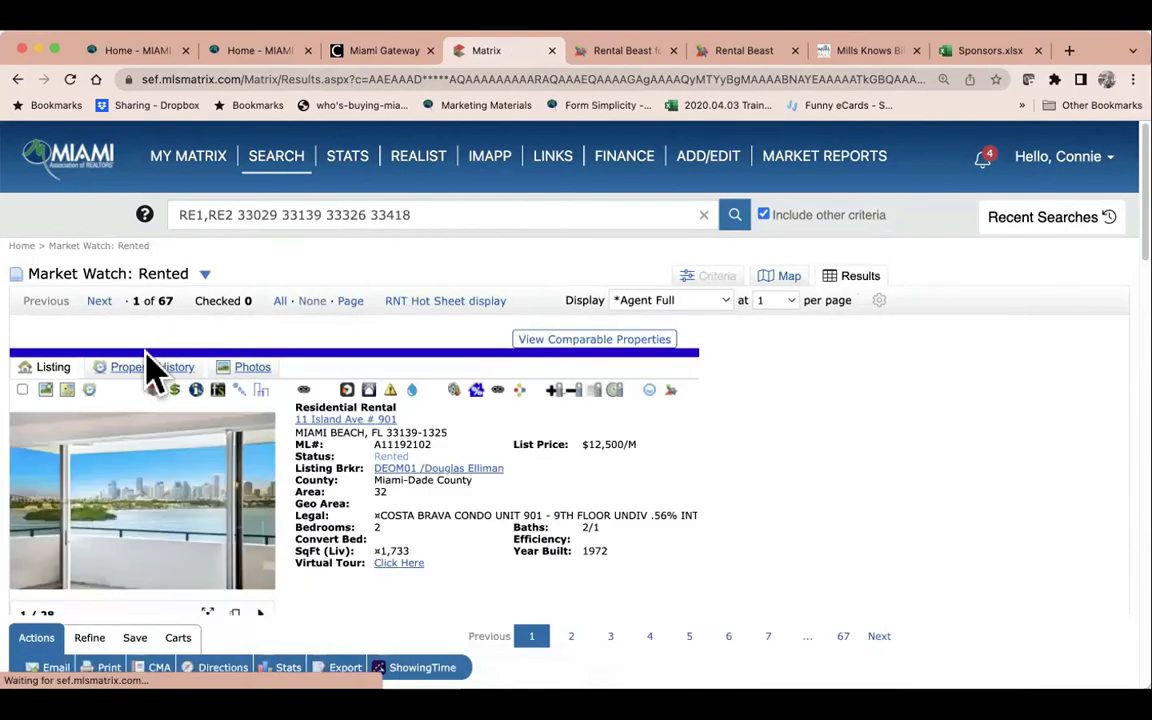
{"action": "scroll", "coordinate": [150, 372], "scroll_direction": "down", "scroll_amount": 2}
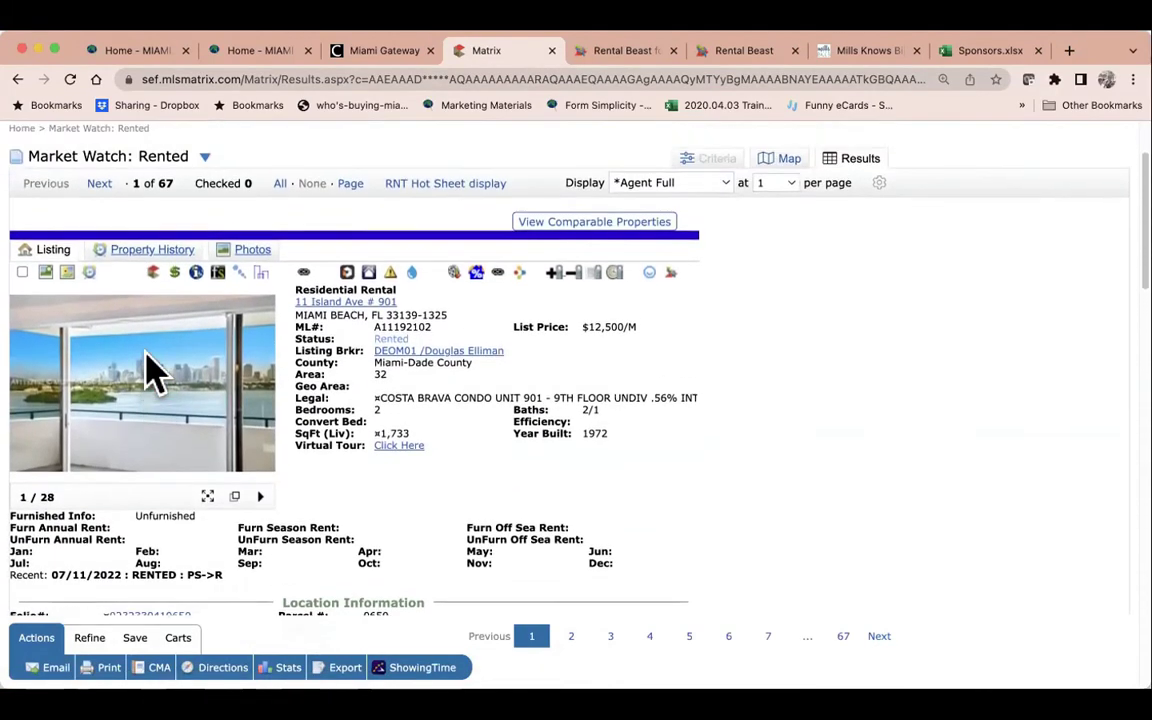
{"action": "scroll", "coordinate": [150, 372], "scroll_direction": "up", "scroll_amount": 1}
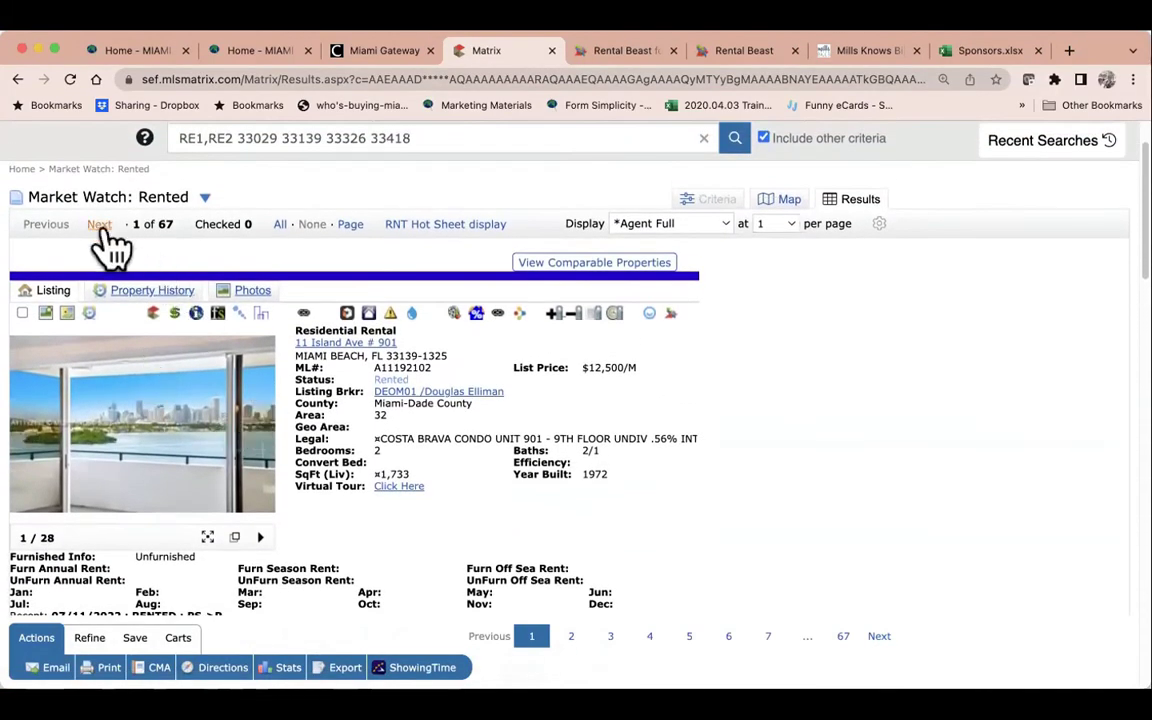
- Page through the rented listings up to the eighth one and examine its general information and remarks
{"action": "left_click", "coordinate": [100, 226]}
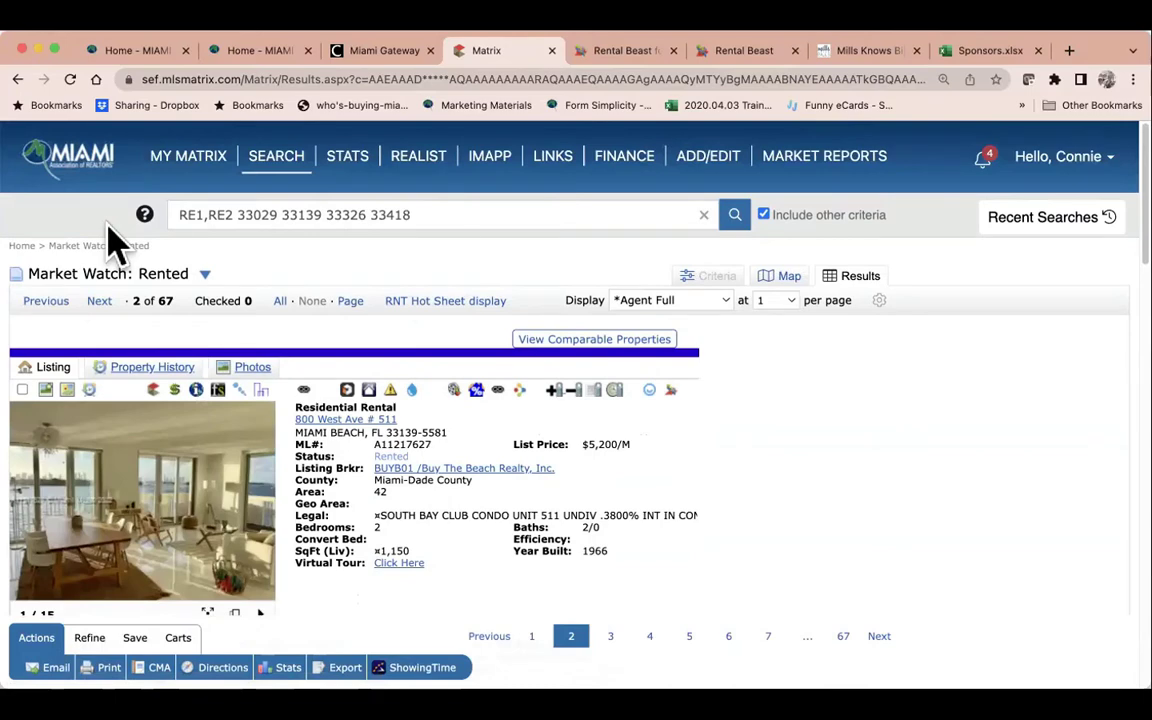
{"action": "left_click", "coordinate": [98, 300]}
{"action": "left_click", "coordinate": [100, 302]}
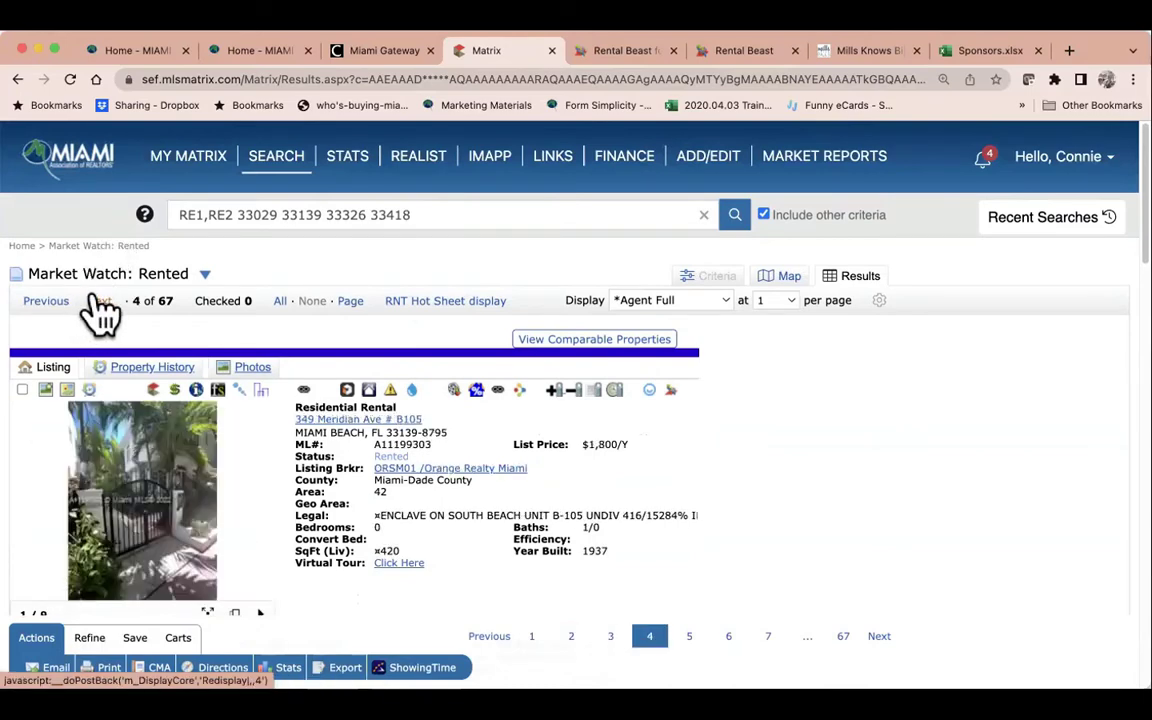
{"action": "left_click", "coordinate": [100, 302]}
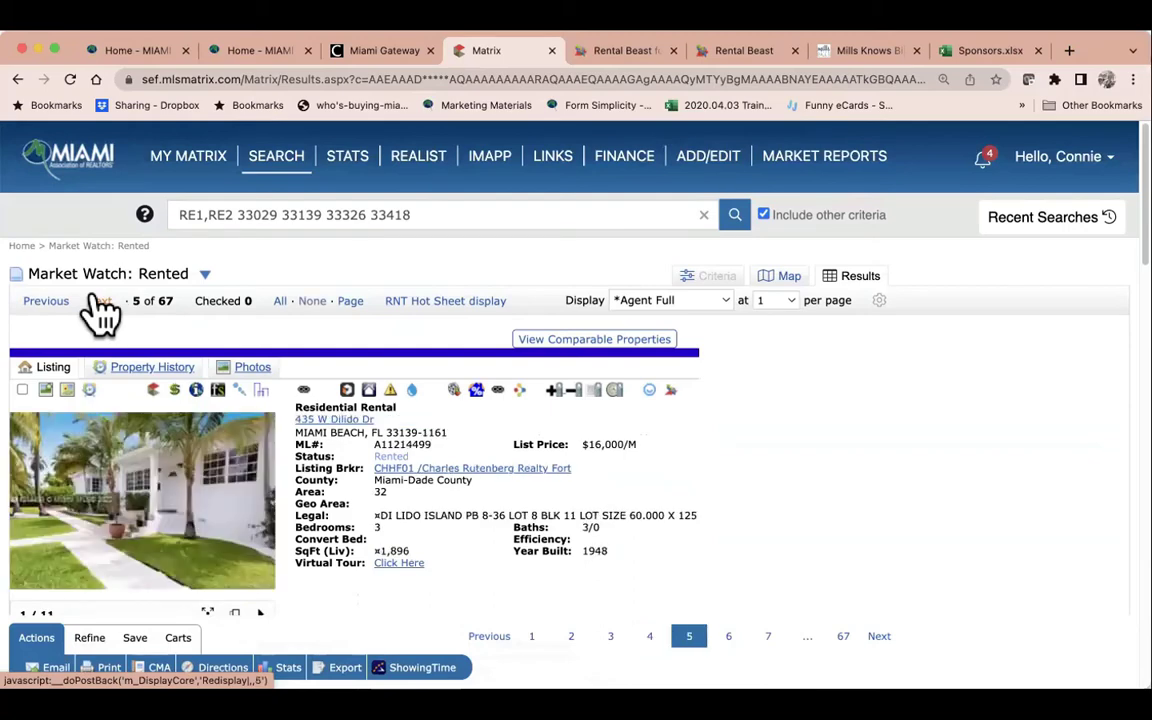
{"action": "left_click", "coordinate": [100, 302]}
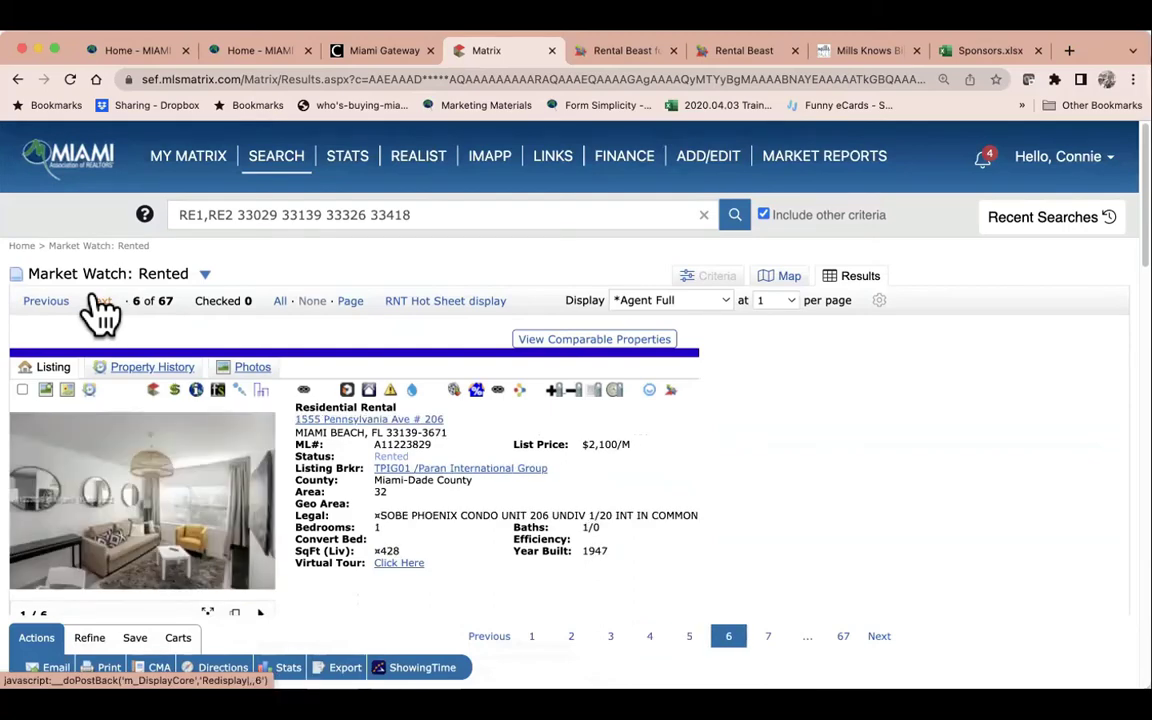
{"action": "left_click", "coordinate": [102, 302]}
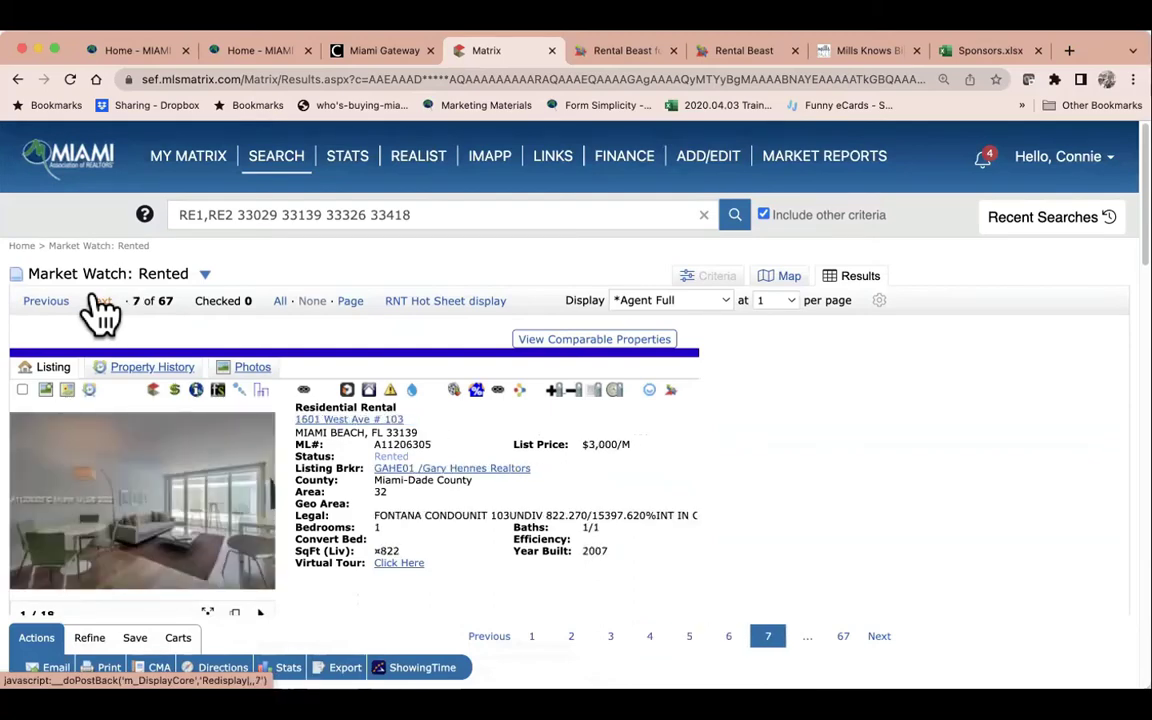
{"action": "left_click", "coordinate": [102, 301]}
{"action": "scroll", "coordinate": [373, 463], "scroll_direction": "down", "scroll_amount": 10}
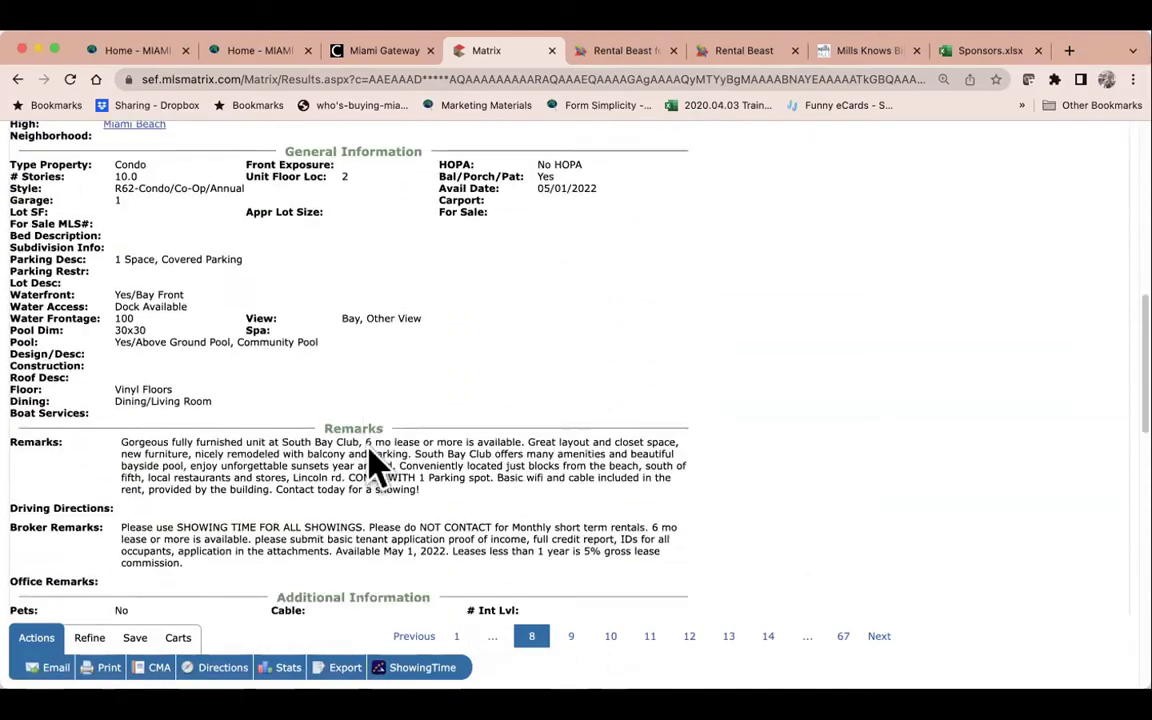
- Examine the eighth rented listing's agent and sold information, and highlight its sale price
{"action": "scroll", "coordinate": [373, 463], "scroll_direction": "down", "scroll_amount": 10}
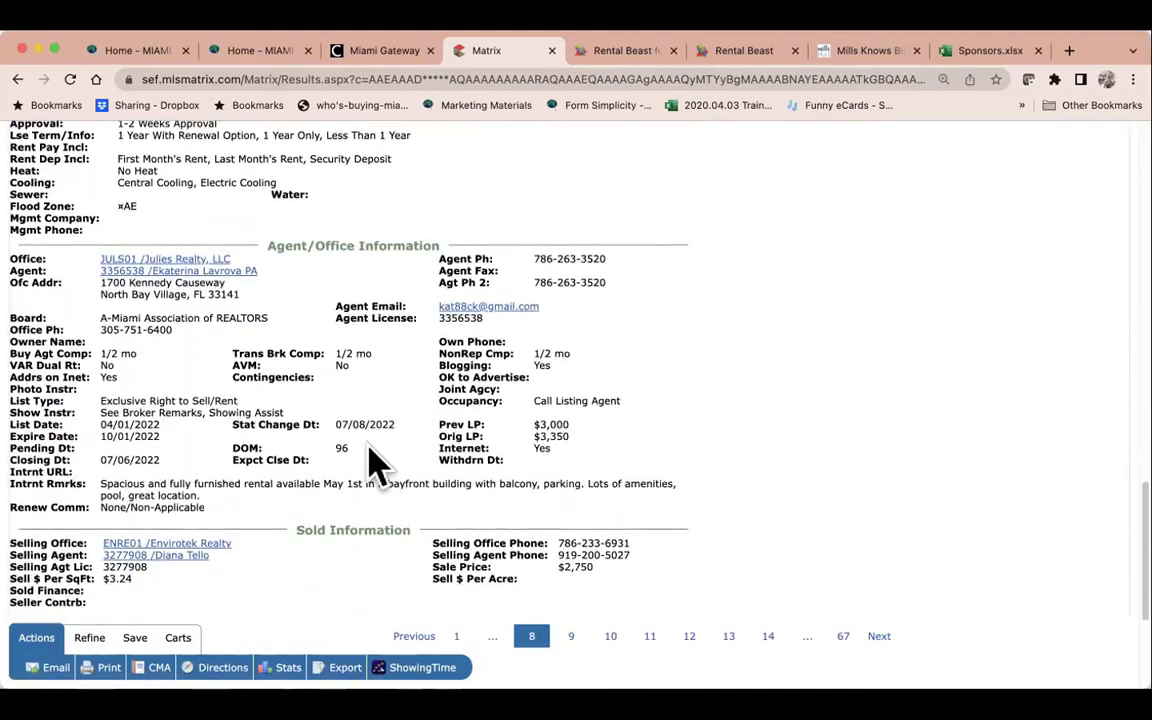
{"action": "scroll", "coordinate": [373, 463], "scroll_direction": "down", "scroll_amount": 2}
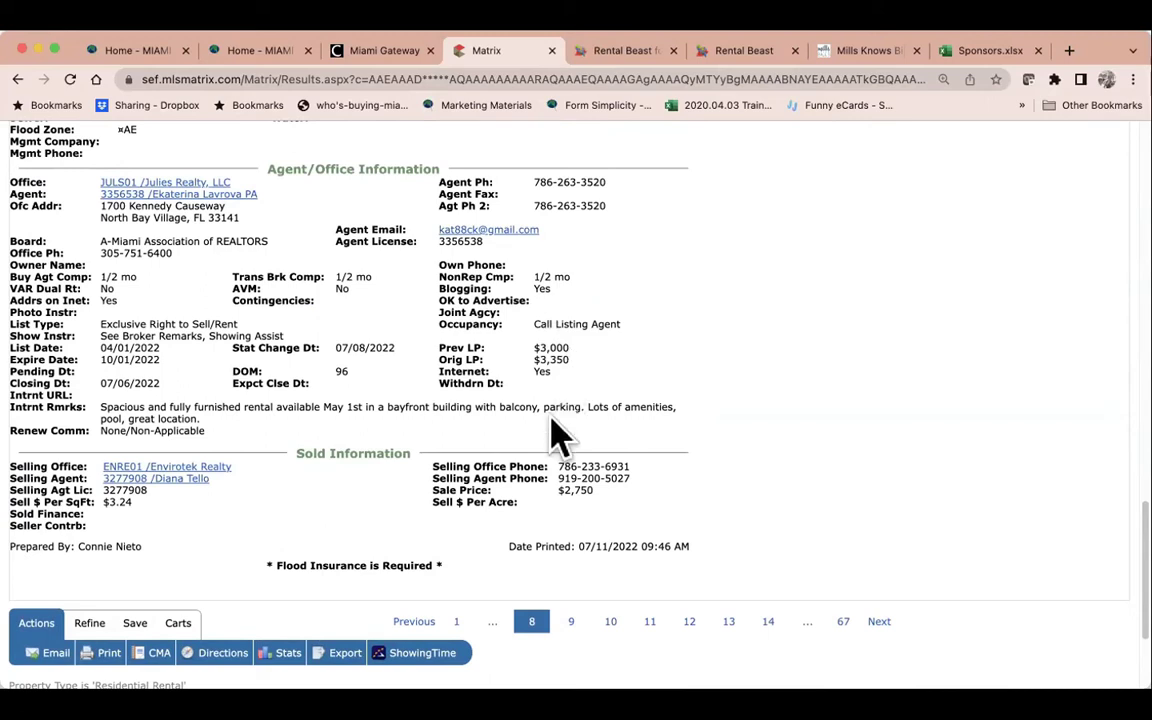
{"action": "scroll", "coordinate": [558, 435], "scroll_direction": "down", "scroll_amount": 1}
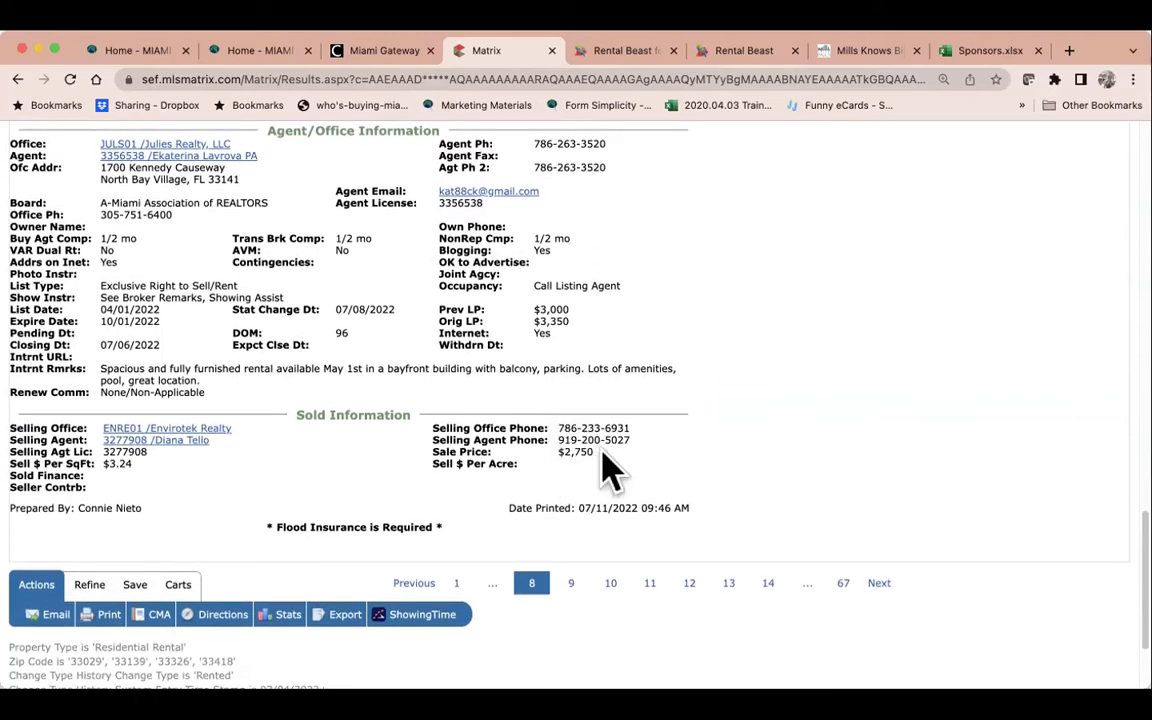
{"action": "left_click_drag", "start_coordinate": [602, 455], "coordinate": [556, 451]}
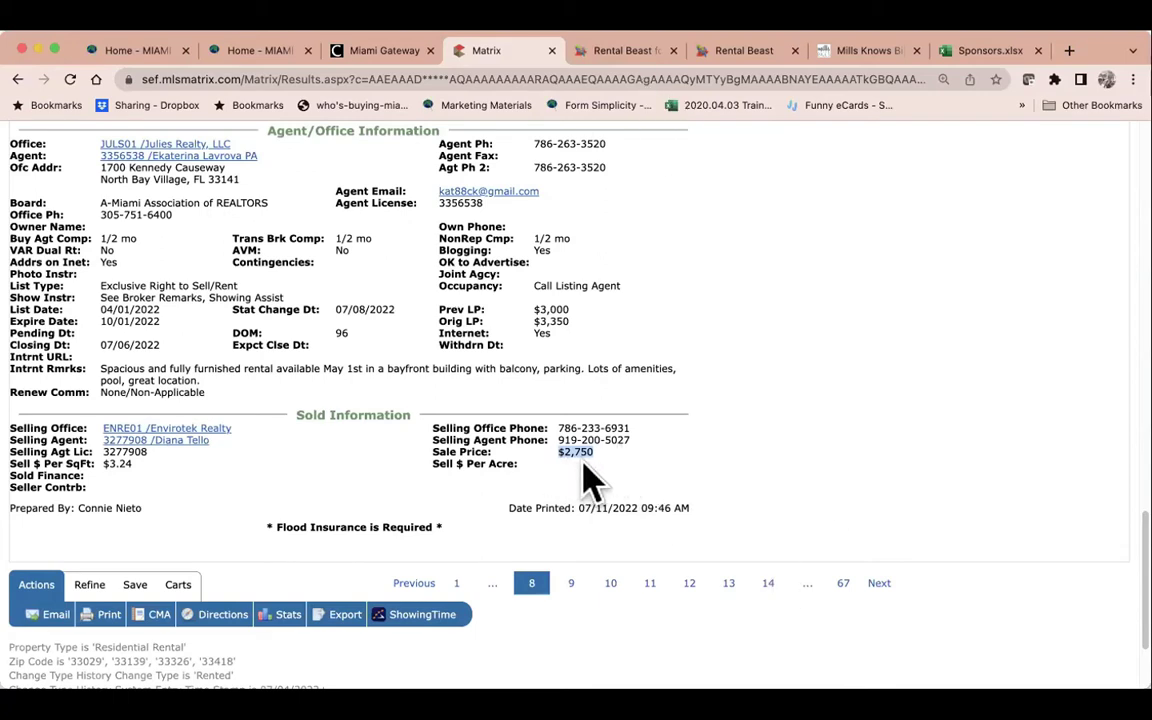
- Compare the eighth rented listing's list price with its previous, original and sale prices
{"action": "scroll", "coordinate": [670, 458], "scroll_direction": "up", "scroll_amount": 10}
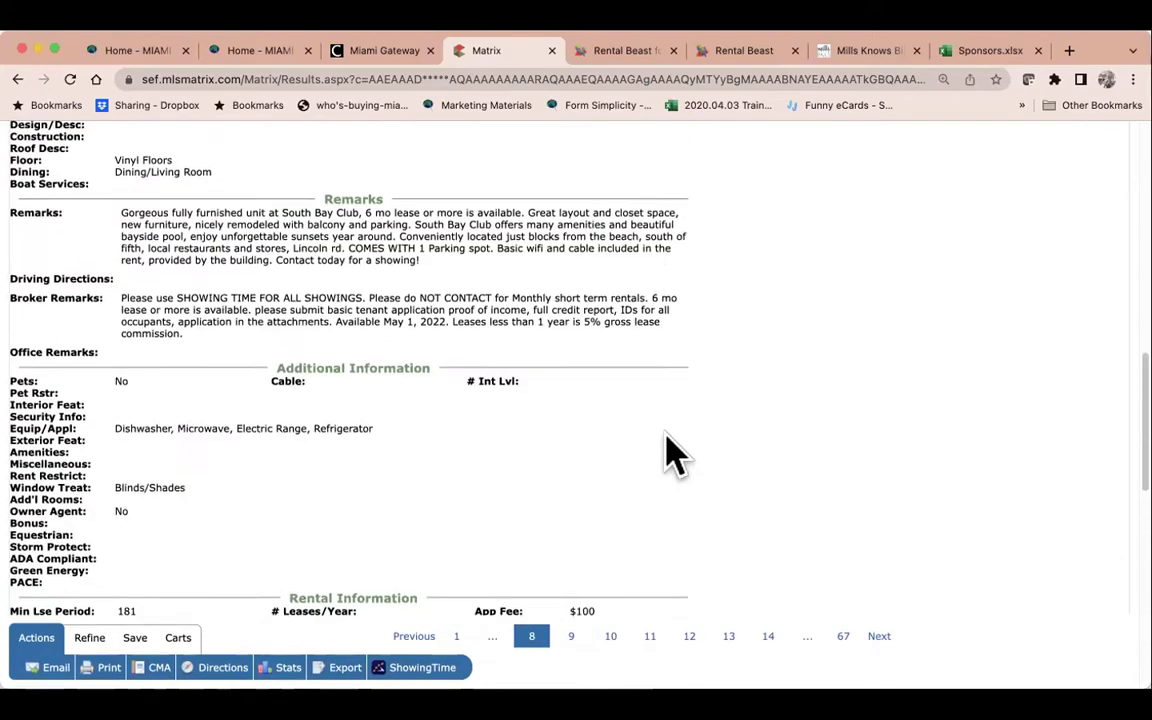
{"action": "scroll", "coordinate": [676, 455], "scroll_direction": "up", "scroll_amount": 10}
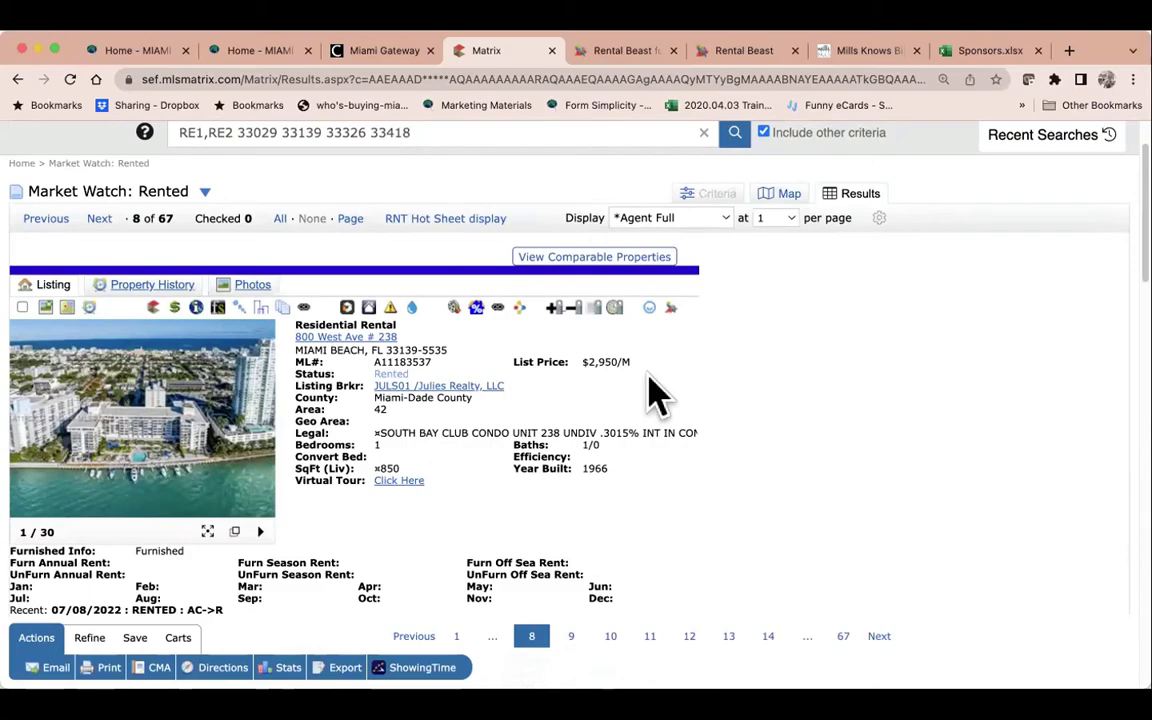
{"action": "scroll", "coordinate": [745, 445], "scroll_direction": "down", "scroll_amount": 10}
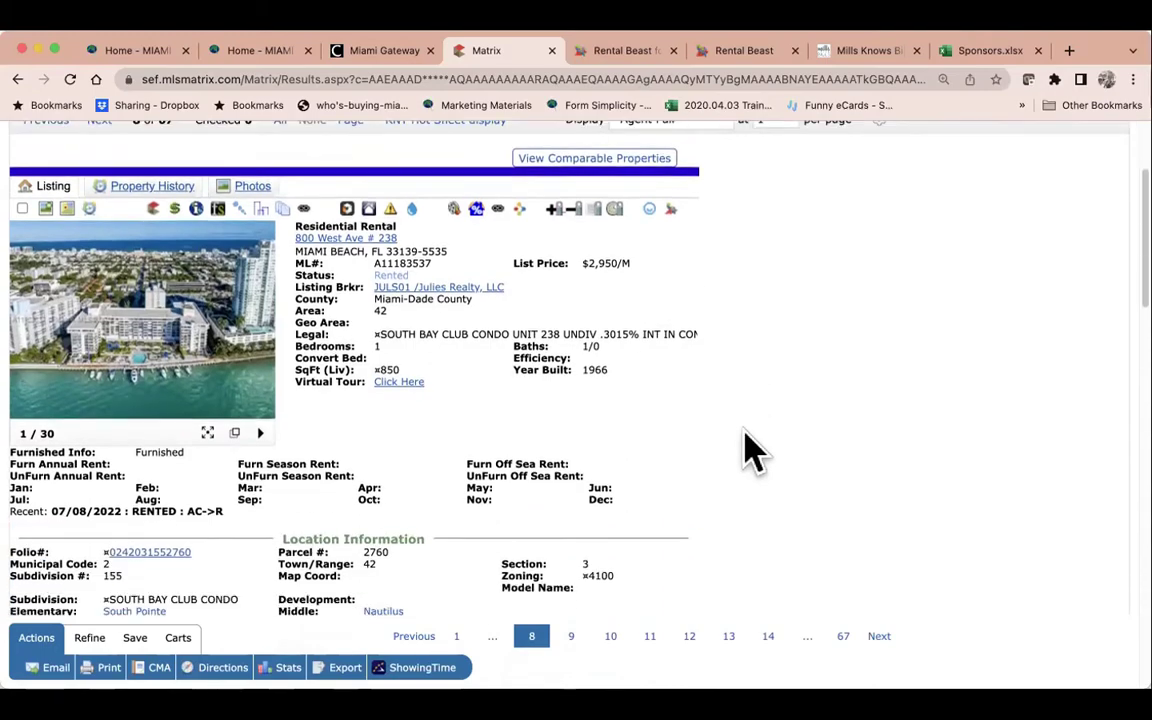
{"action": "scroll", "coordinate": [746, 450], "scroll_direction": "down", "scroll_amount": 8}
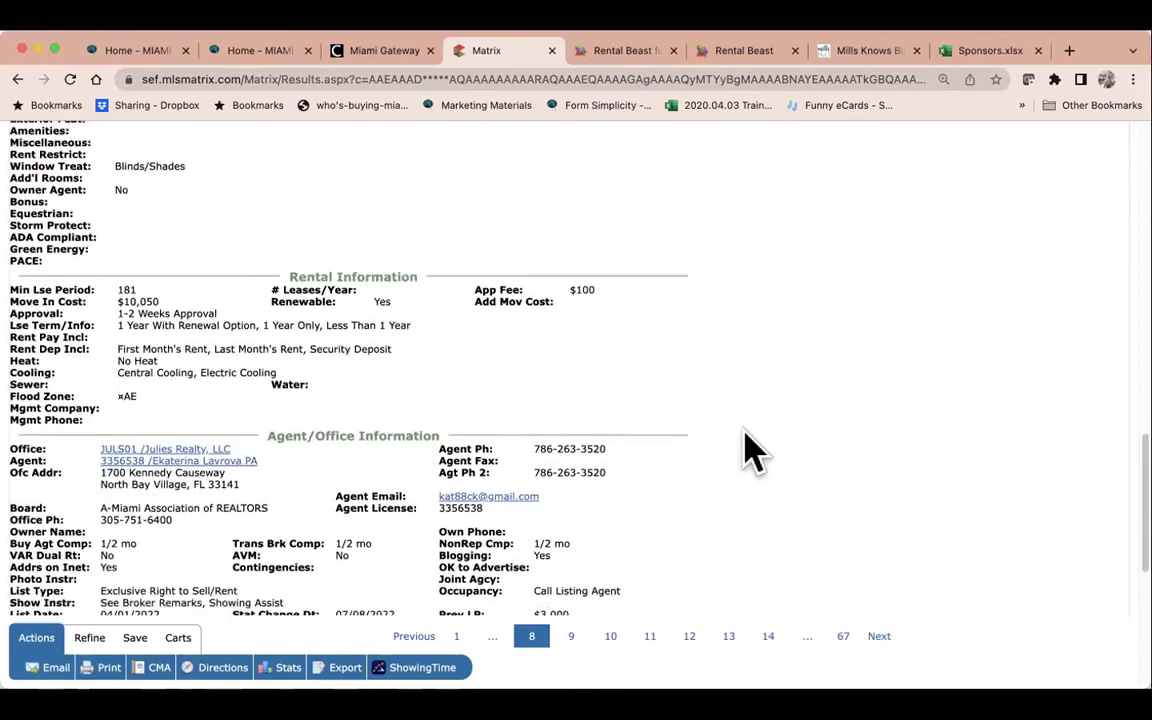
{"action": "scroll", "coordinate": [640, 575], "scroll_direction": "down", "scroll_amount": 1}
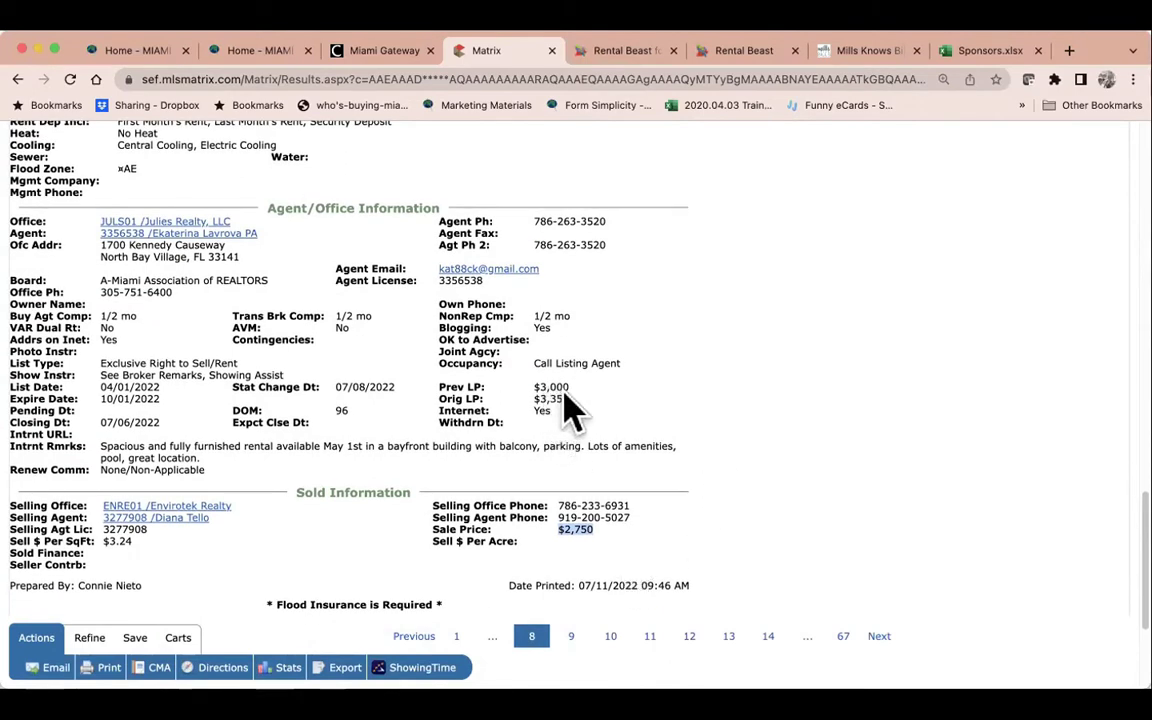
{"action": "scroll", "coordinate": [740, 380], "scroll_direction": "up", "scroll_amount": 15}
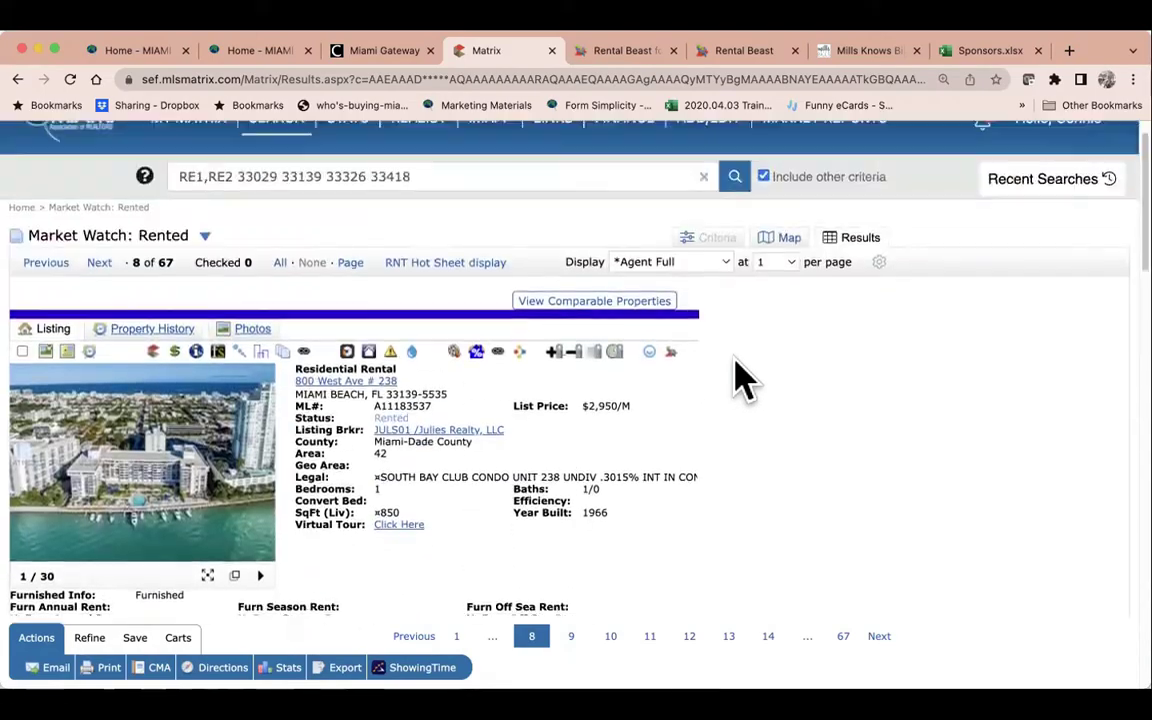
{"action": "scroll", "coordinate": [689, 460], "scroll_direction": "down", "scroll_amount": 15}
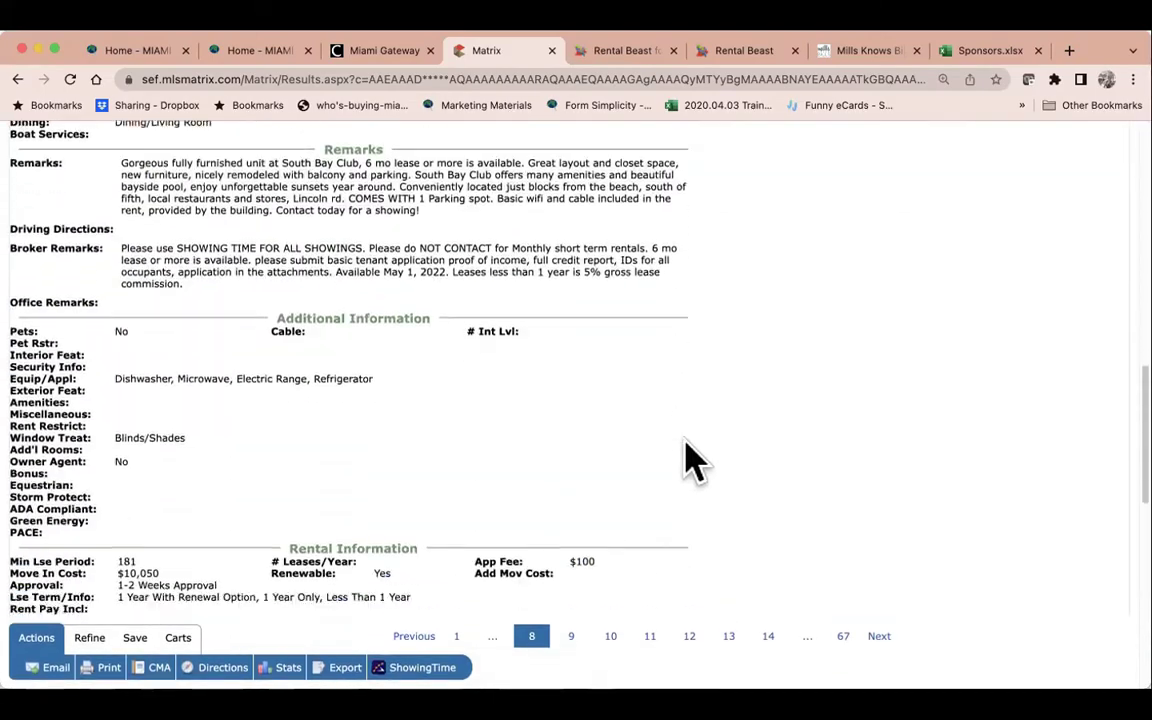
{"action": "scroll", "coordinate": [686, 460], "scroll_direction": "down", "scroll_amount": 3}
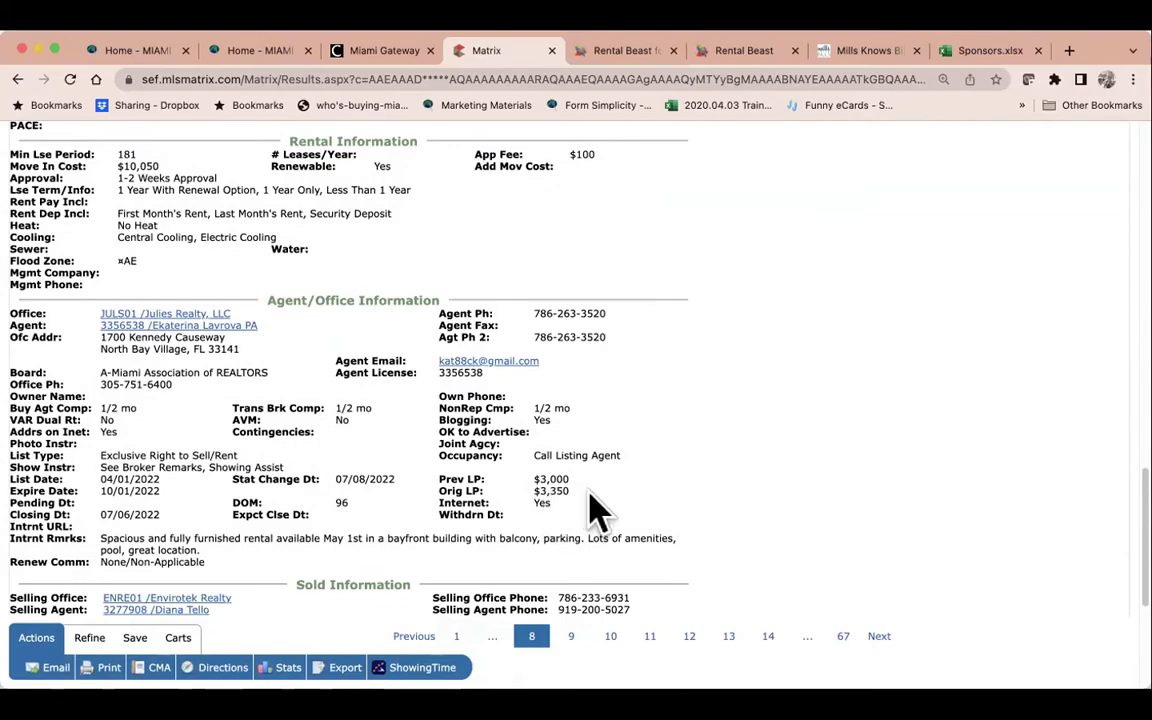
{"action": "scroll", "coordinate": [600, 510], "scroll_direction": "down", "scroll_amount": 3}
{"action": "scroll", "coordinate": [608, 512], "scroll_direction": "down", "scroll_amount": 1}
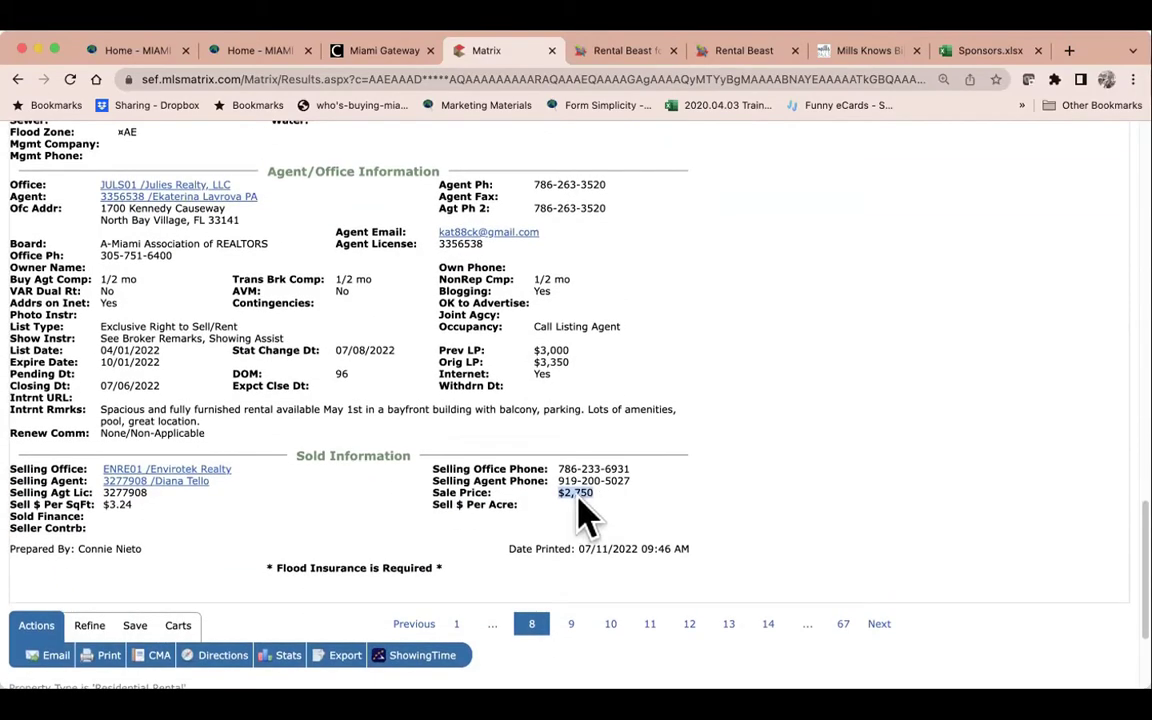
{"action": "scroll", "coordinate": [160, 257], "scroll_direction": "up", "scroll_amount": 20}
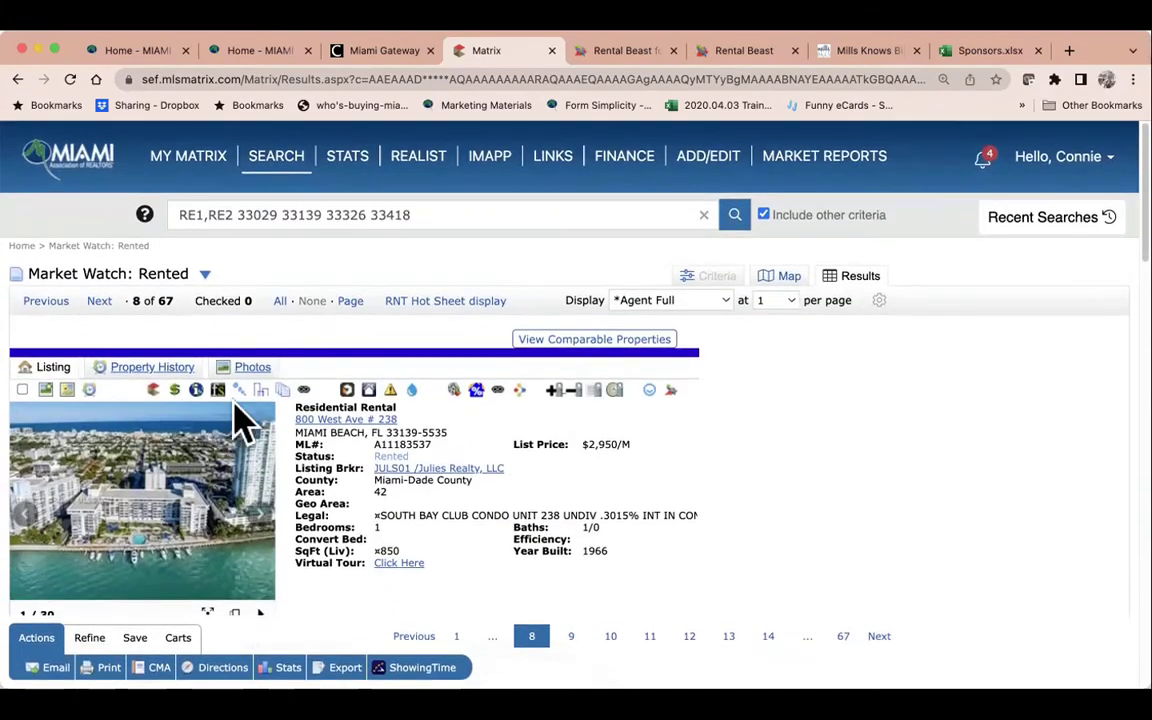
- View the property history of the eighth rented listing and review its price and status changes
{"action": "left_click", "coordinate": [148, 367]}
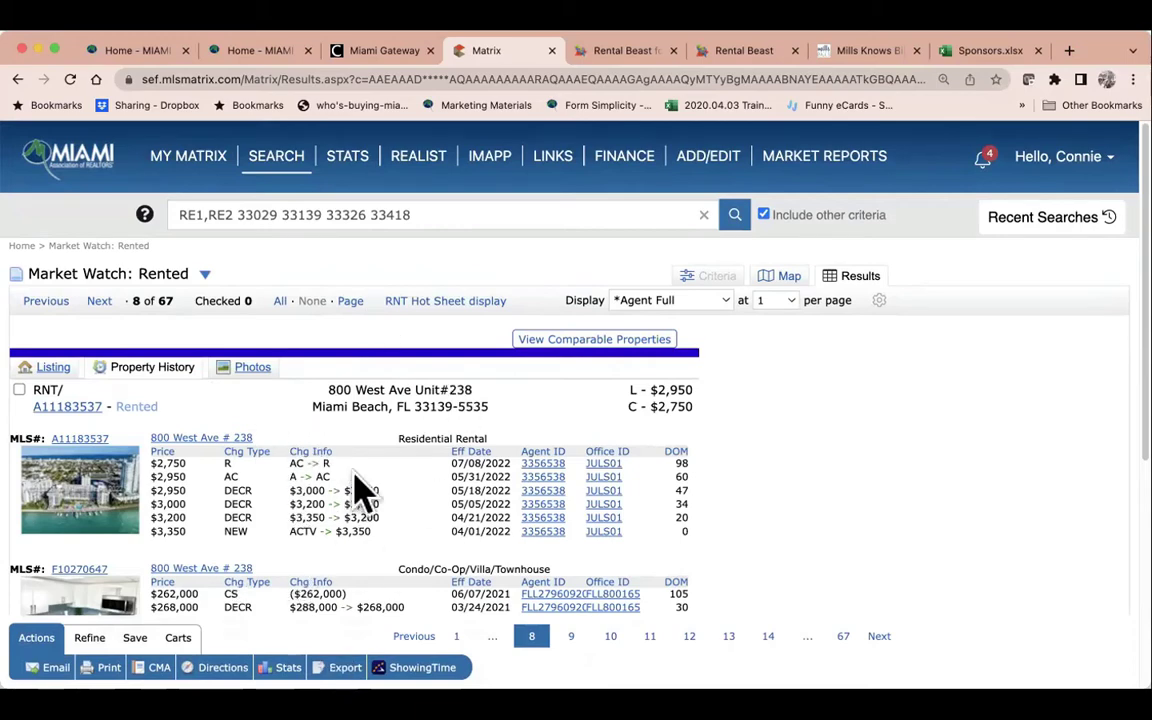
{"action": "scroll", "coordinate": [372, 488], "scroll_direction": "down", "scroll_amount": 1}
{"action": "scroll", "coordinate": [373, 489], "scroll_direction": "down", "scroll_amount": 3}
{"action": "scroll", "coordinate": [373, 480], "scroll_direction": "up", "scroll_amount": 4}
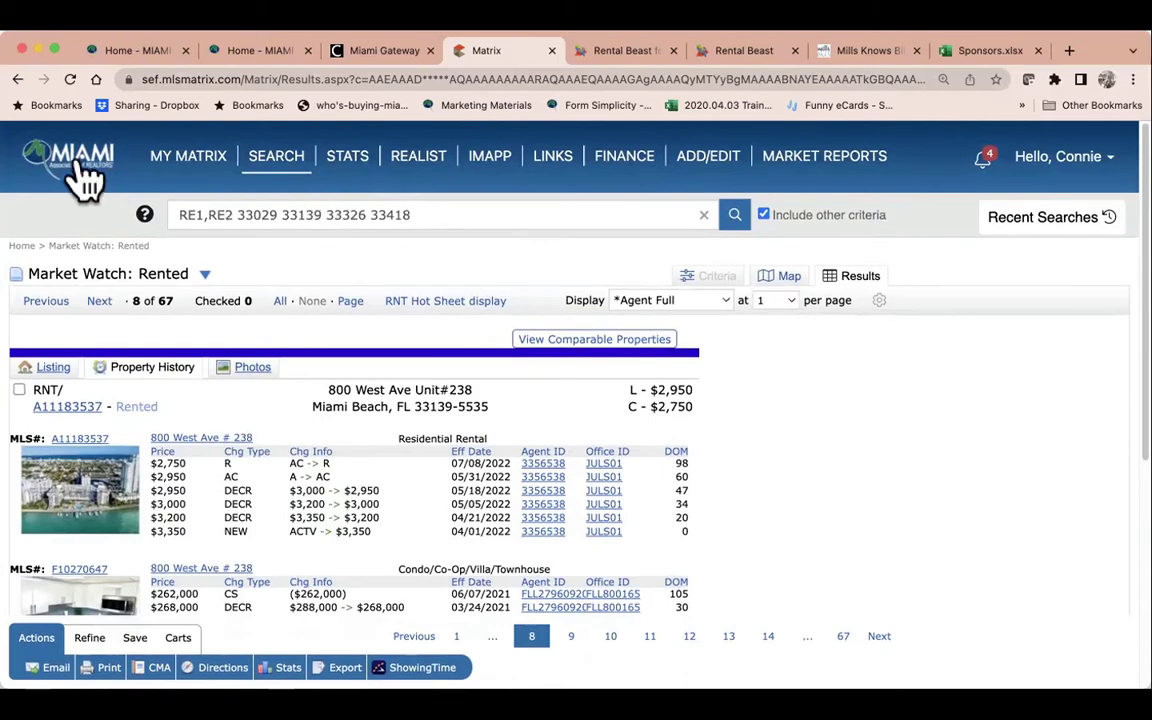
- On the Matrix home page, set the rental Market Watch period to 3 Day and open the New listings
{"action": "left_click", "coordinate": [75, 175]}
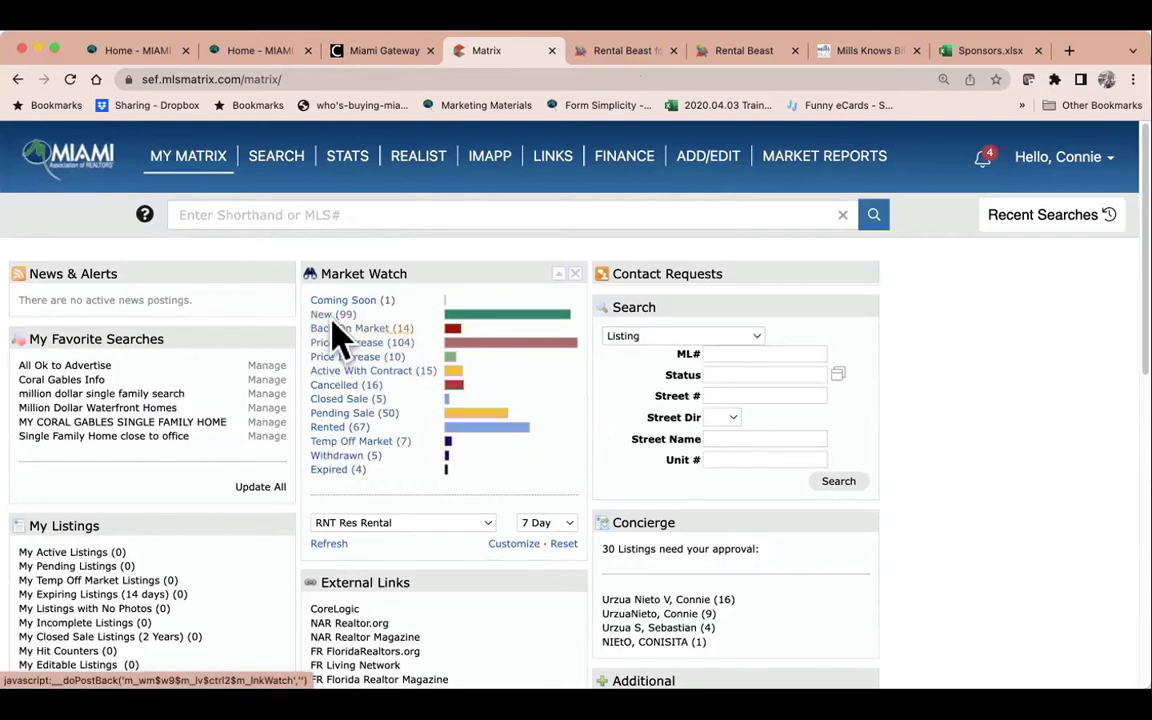
{"action": "left_click", "coordinate": [548, 522]}
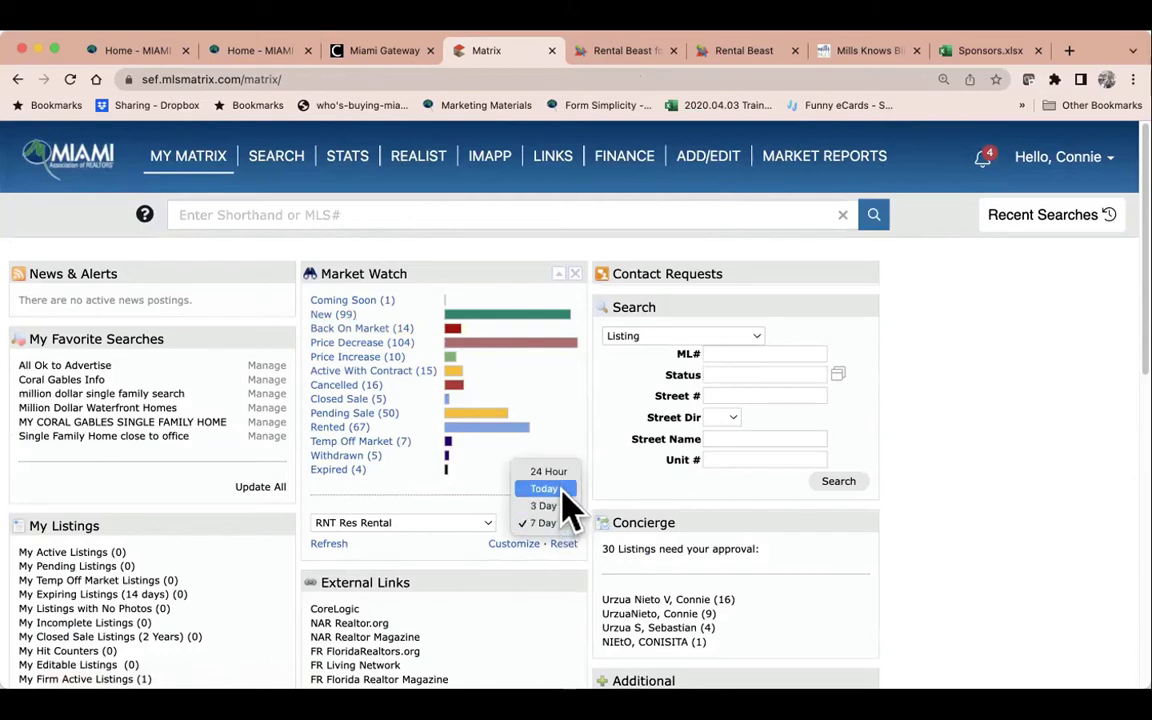
{"action": "left_click", "coordinate": [558, 505]}
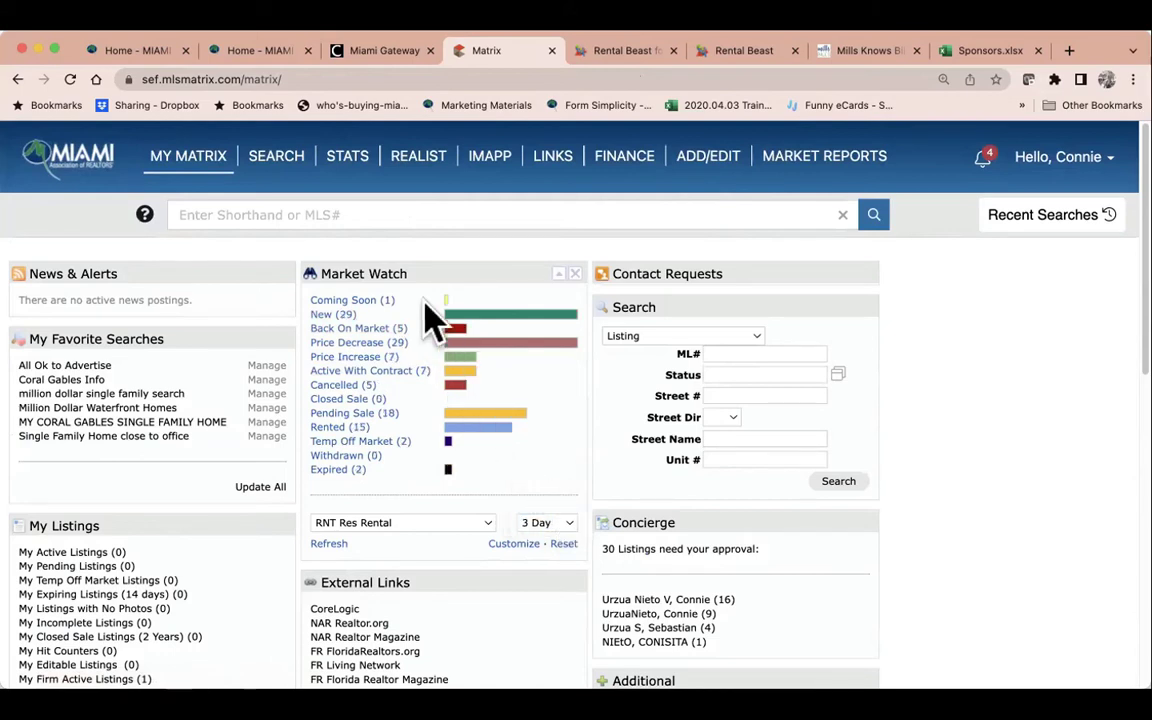
{"action": "left_click", "coordinate": [331, 316]}
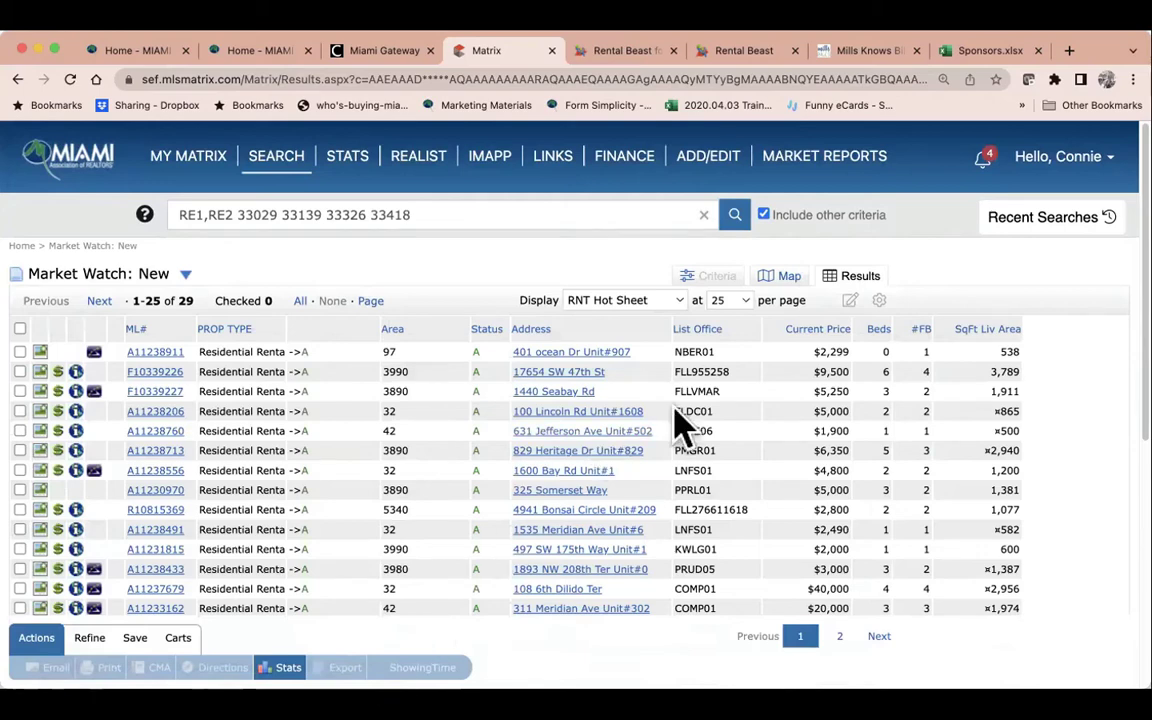
- Sort the new rental listings by current price in both directions, ending with the lowest price first
{"action": "left_click", "coordinate": [810, 333]}
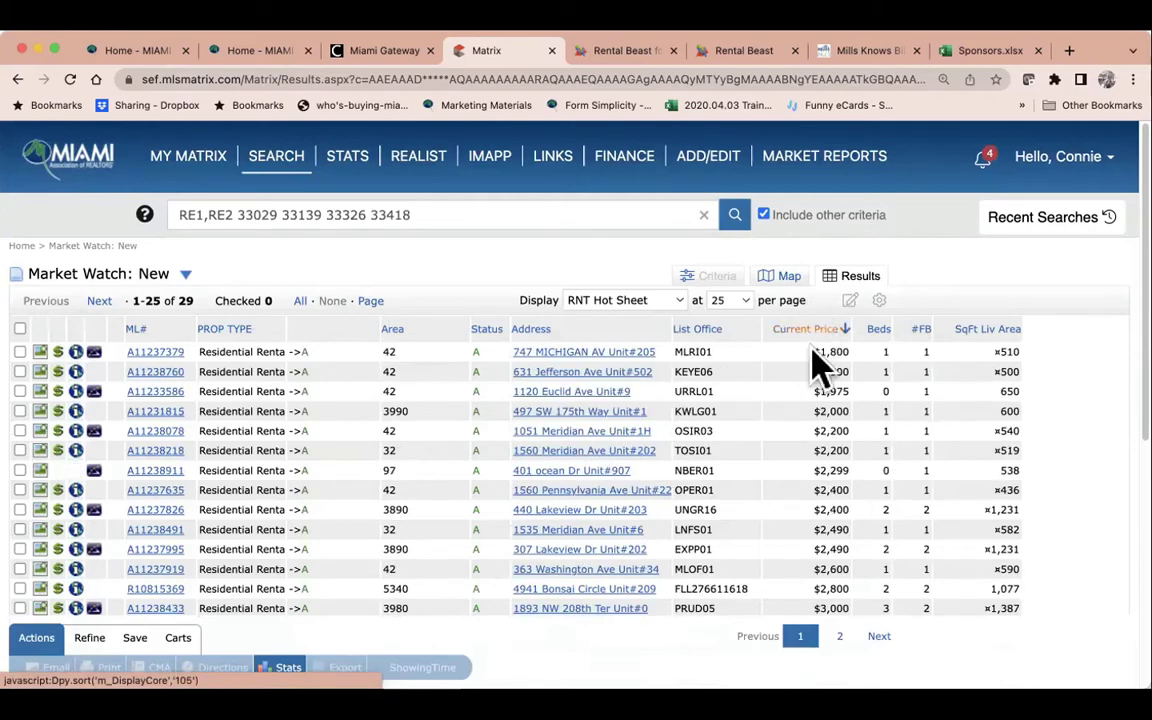
{"action": "left_click", "coordinate": [816, 334]}
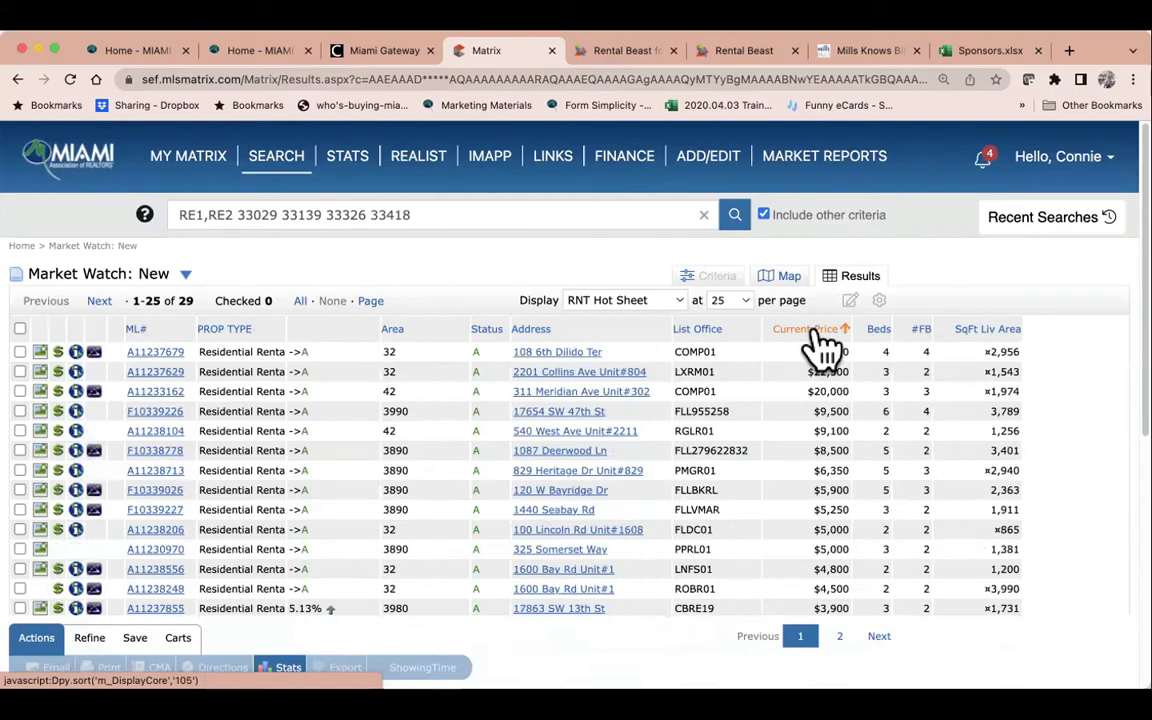
{"action": "left_click", "coordinate": [817, 334]}
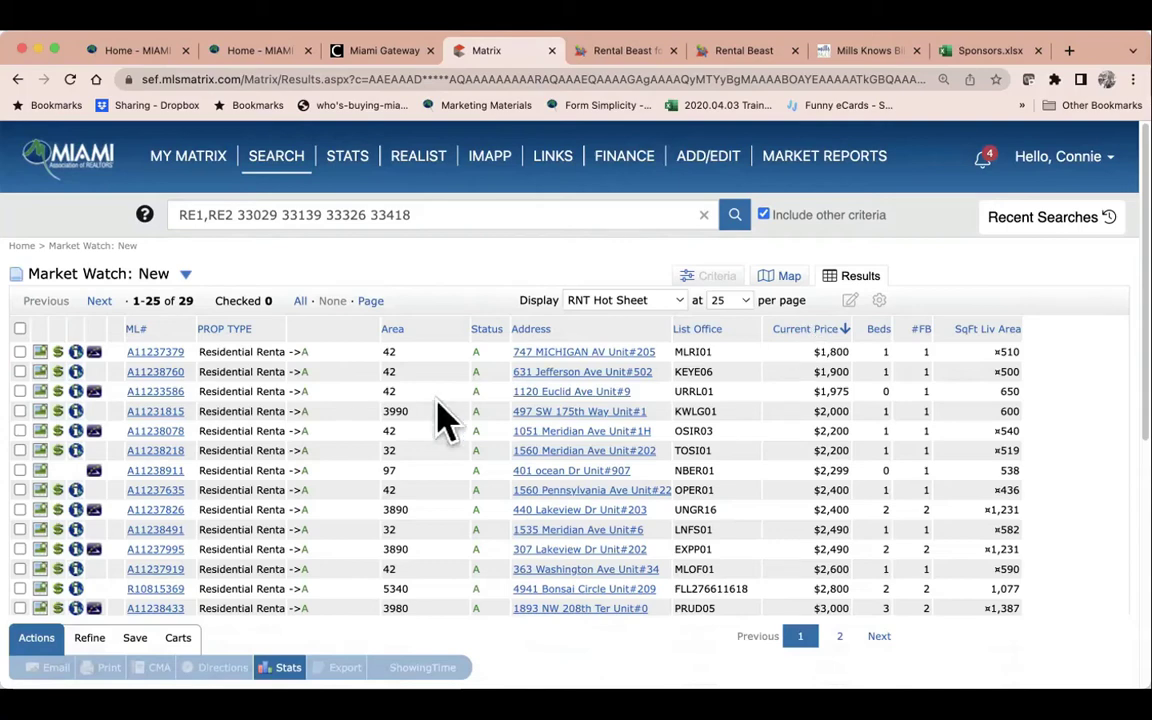
- View the full details of the lowest-priced new rental and browse its photos up to the sixth
{"action": "left_click", "coordinate": [157, 358]}
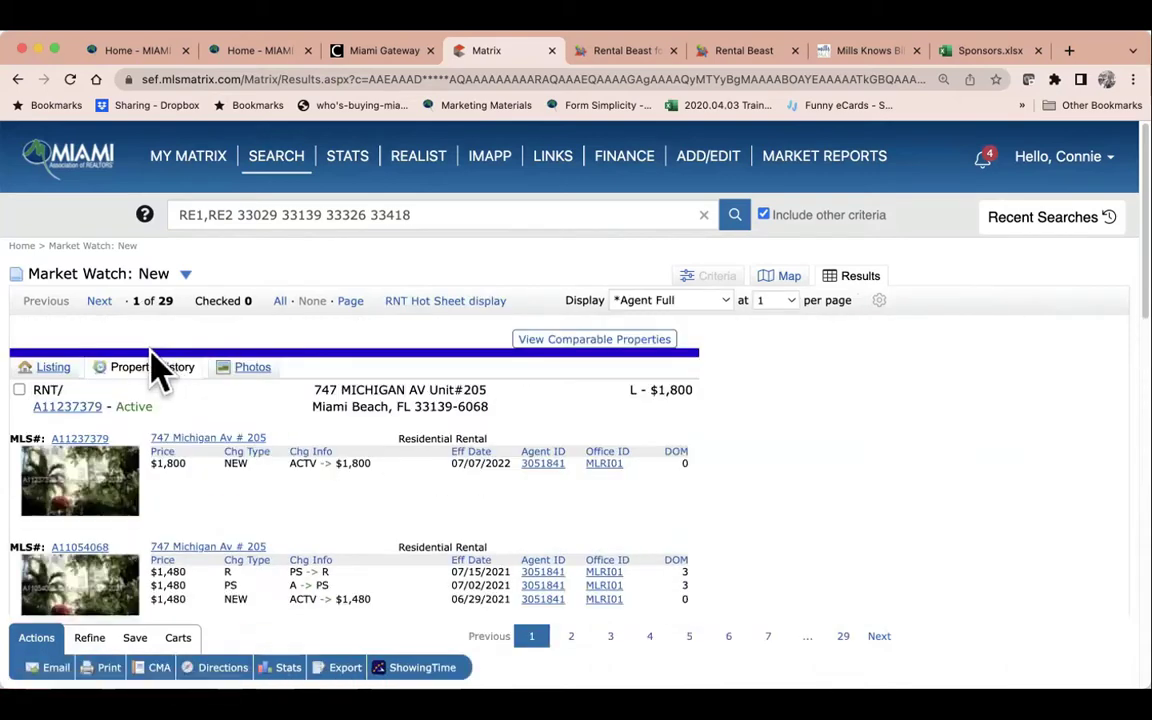
{"action": "left_click", "coordinate": [53, 370]}
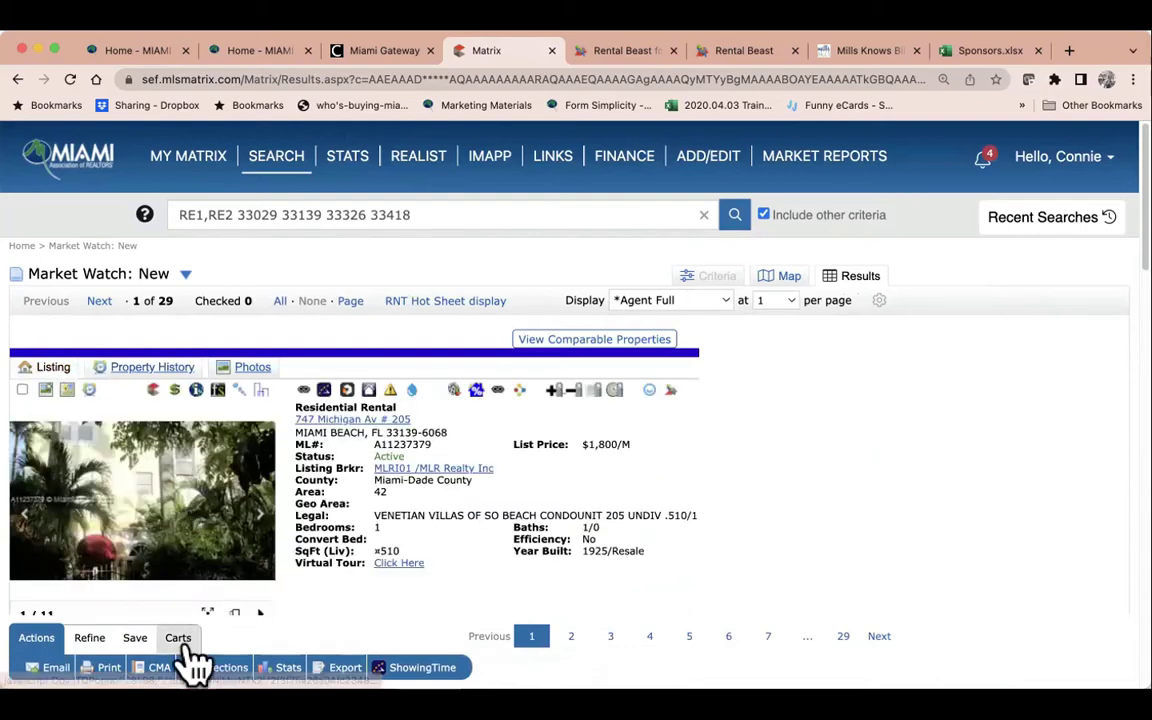
{"action": "left_click", "coordinate": [262, 520]}
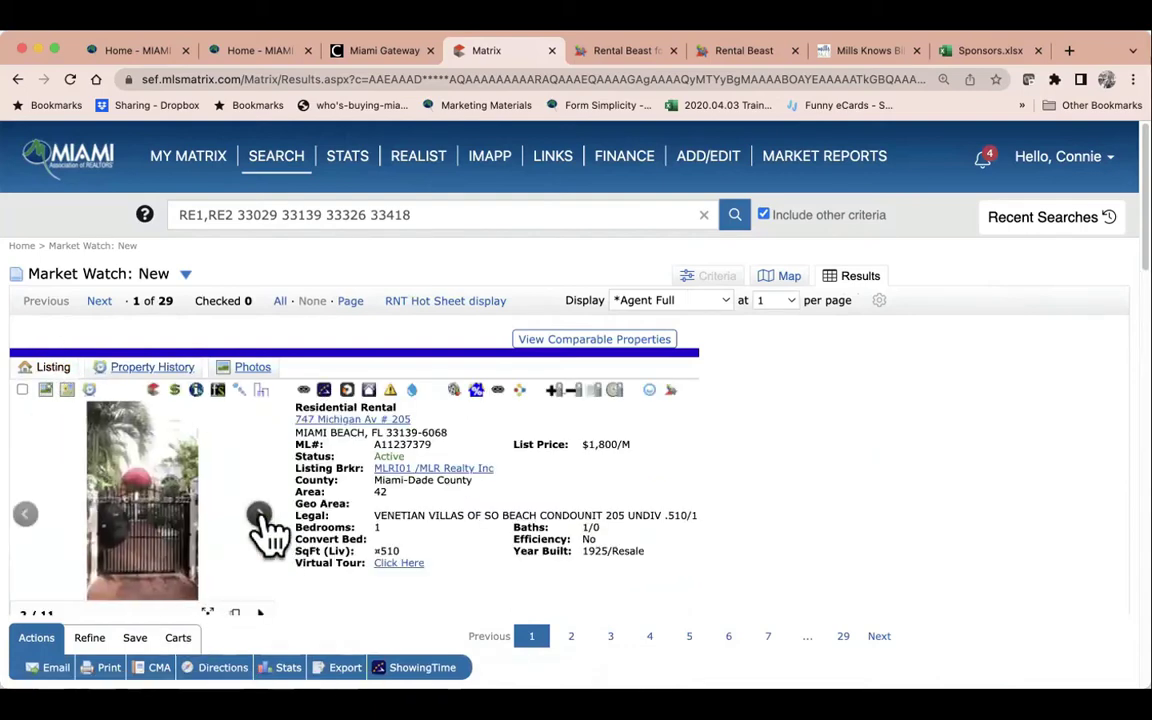
{"action": "left_click", "coordinate": [264, 520]}
{"action": "left_click", "coordinate": [264, 520]}
{"action": "left_click", "coordinate": [264, 520]}
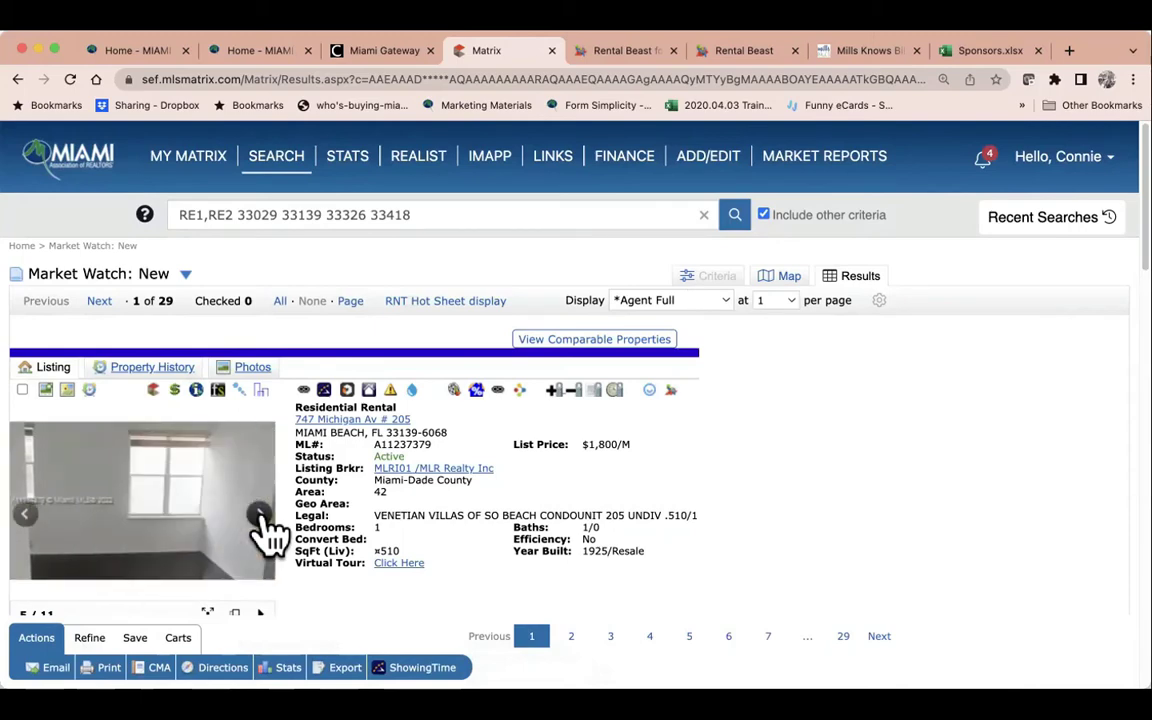
{"action": "left_click", "coordinate": [264, 520]}
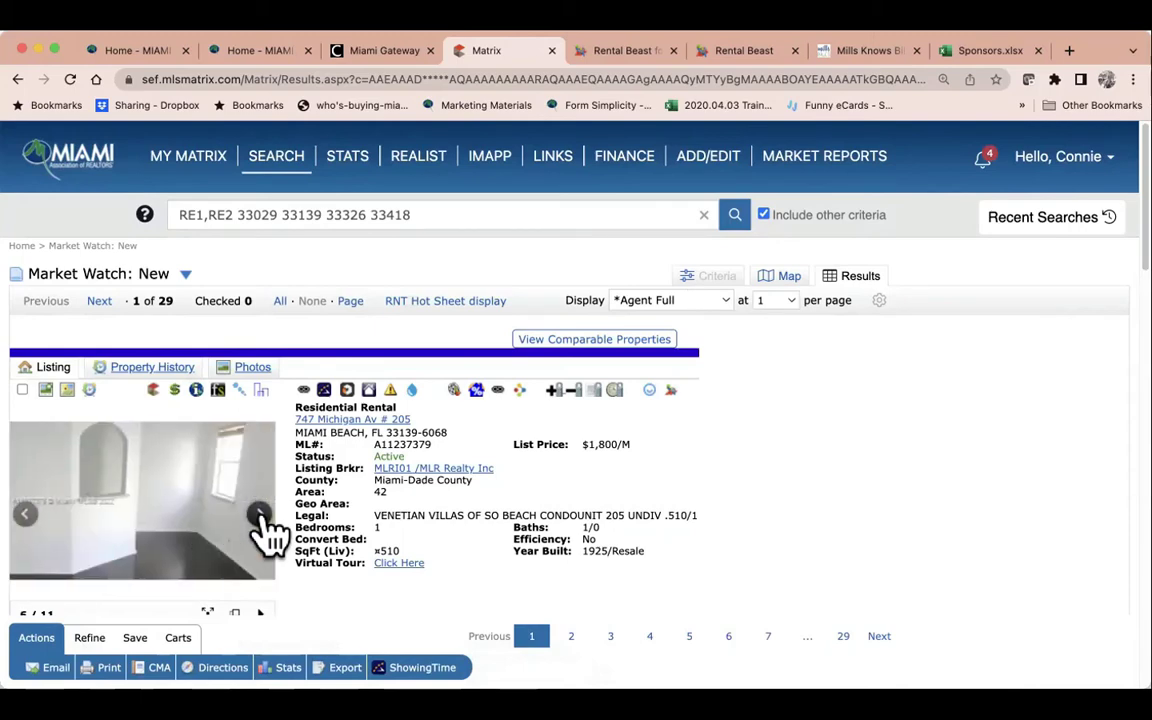
- Move to the second new rental listing and browse its photos up to the fourth
{"action": "left_click", "coordinate": [99, 301]}
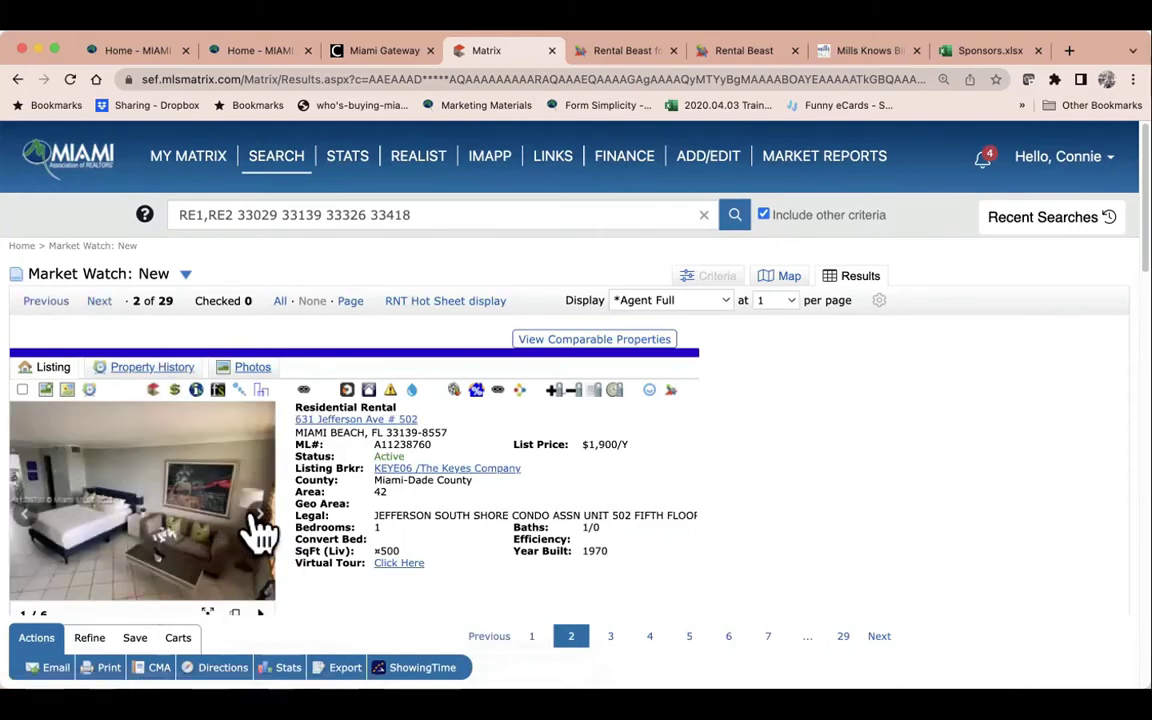
{"action": "left_click", "coordinate": [259, 514]}
{"action": "left_click", "coordinate": [259, 514]}
{"action": "left_click", "coordinate": [259, 514]}
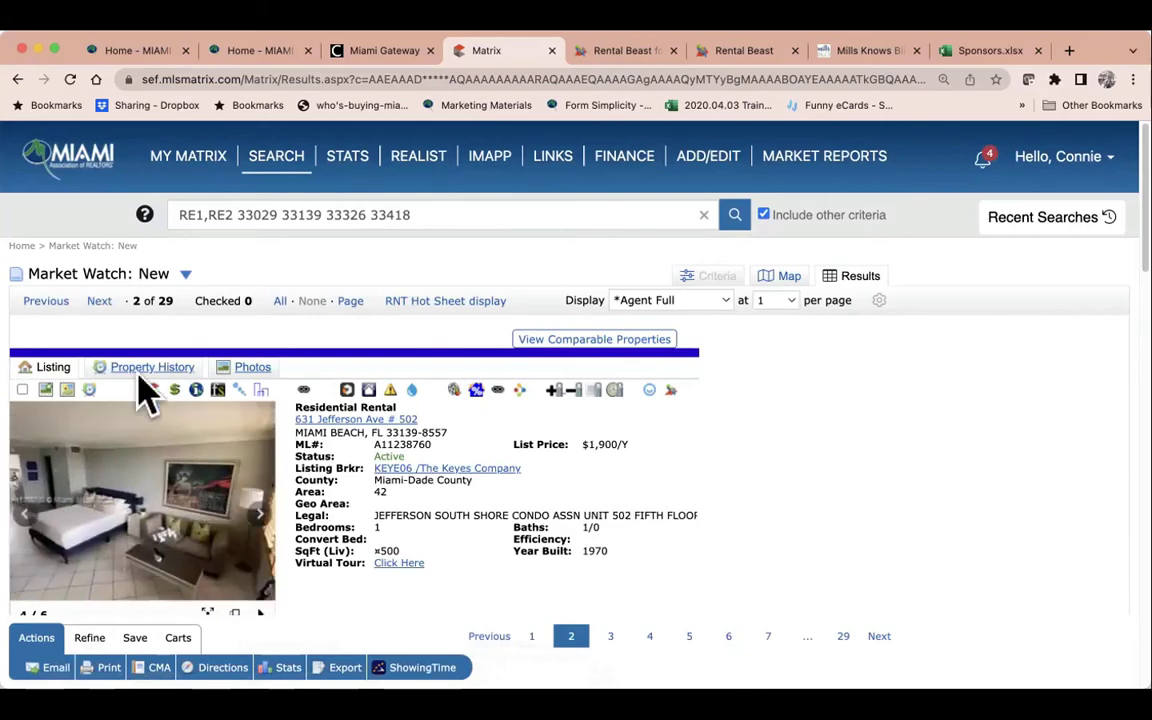
- Page through the new rental listings up to the sixth one, and return to the Matrix home page
{"action": "left_click", "coordinate": [99, 301]}
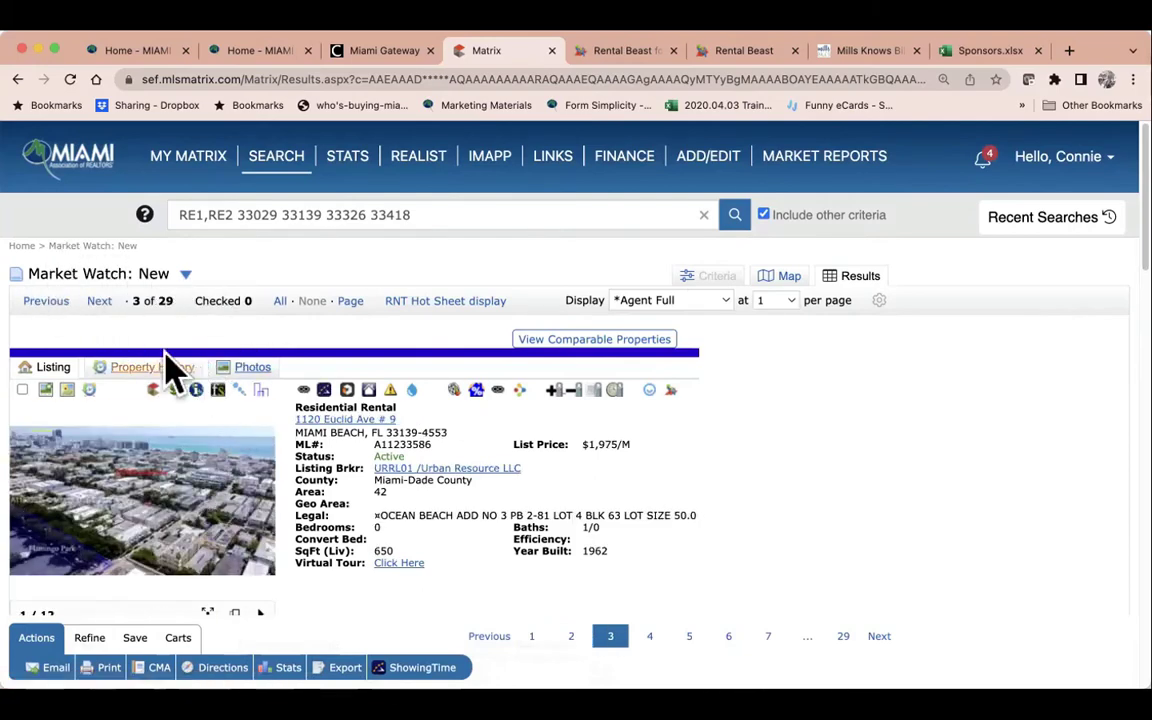
{"action": "left_click", "coordinate": [96, 302]}
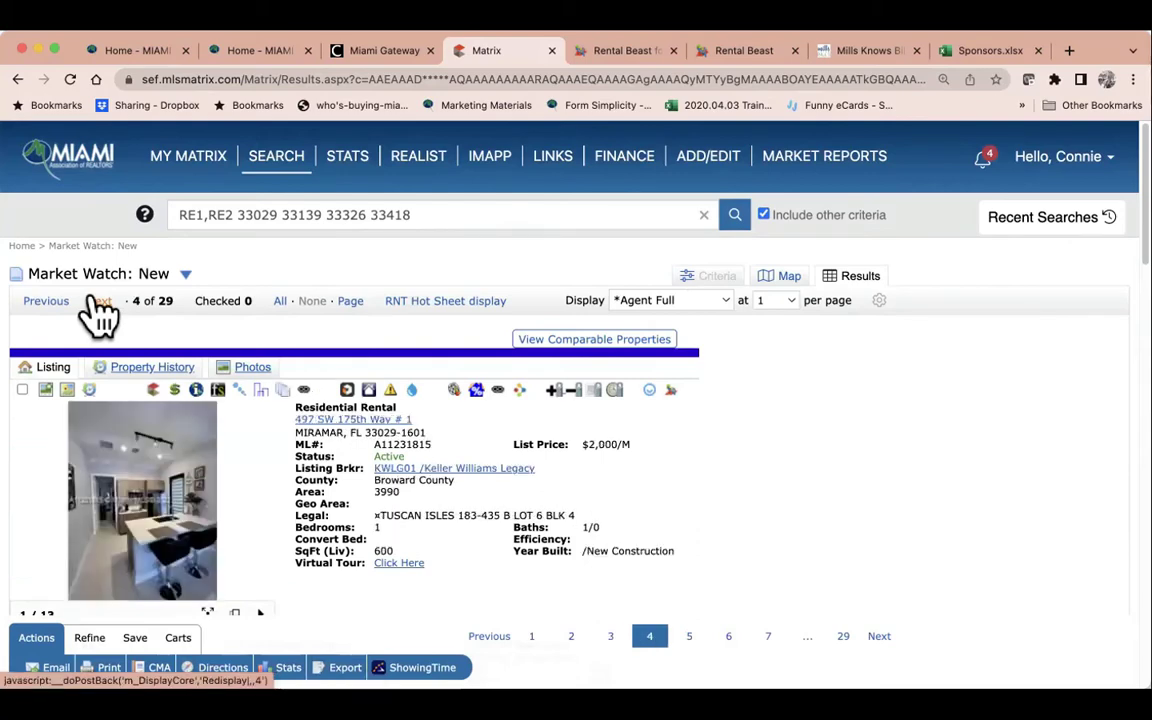
{"action": "left_click", "coordinate": [99, 302]}
{"action": "left_click", "coordinate": [99, 302]}
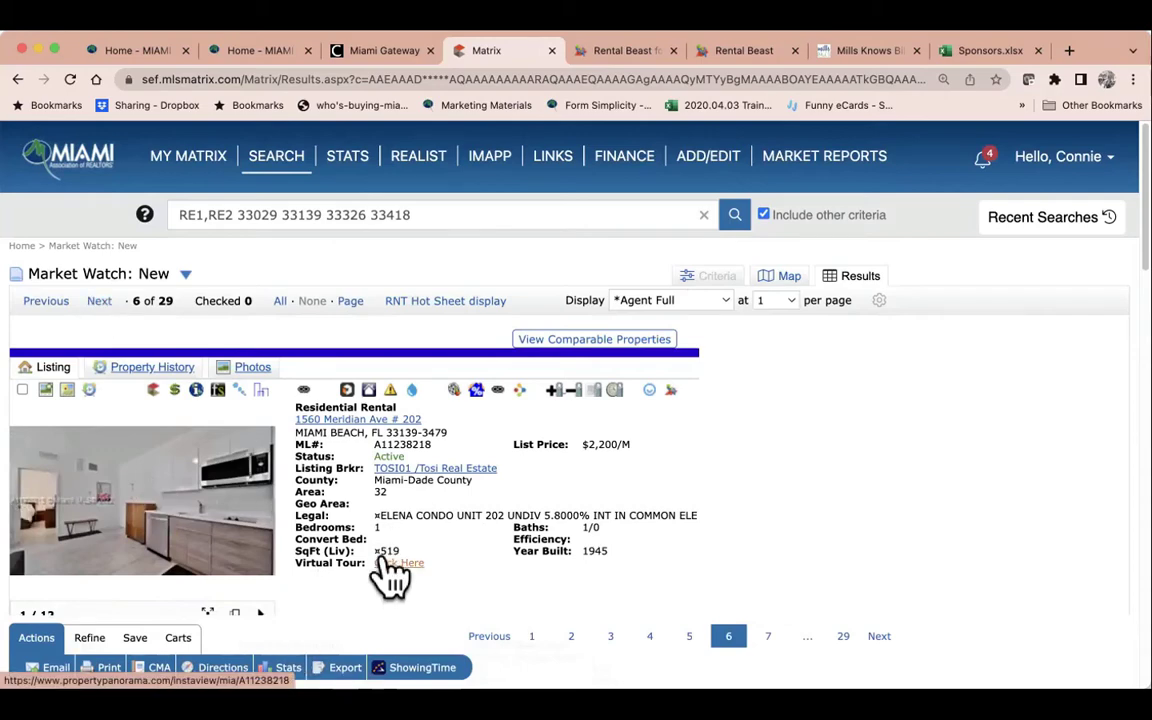
{"action": "mouse_move", "coordinate": [281, 170]}
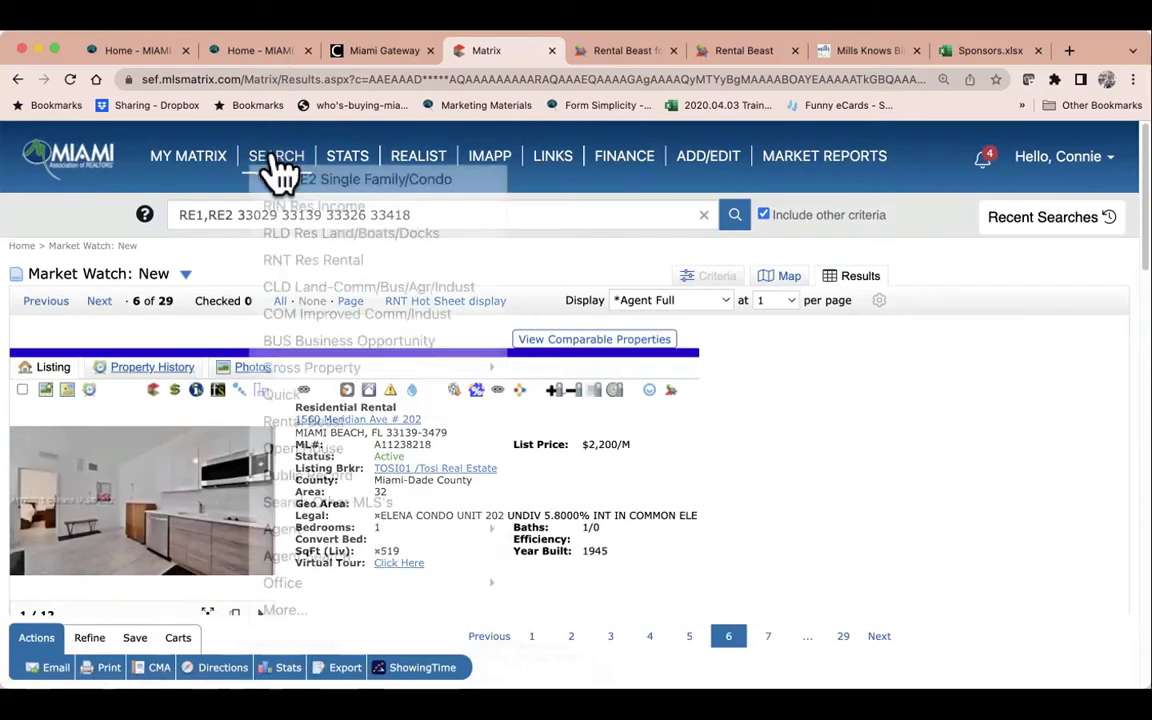
{"action": "left_click", "coordinate": [95, 162]}
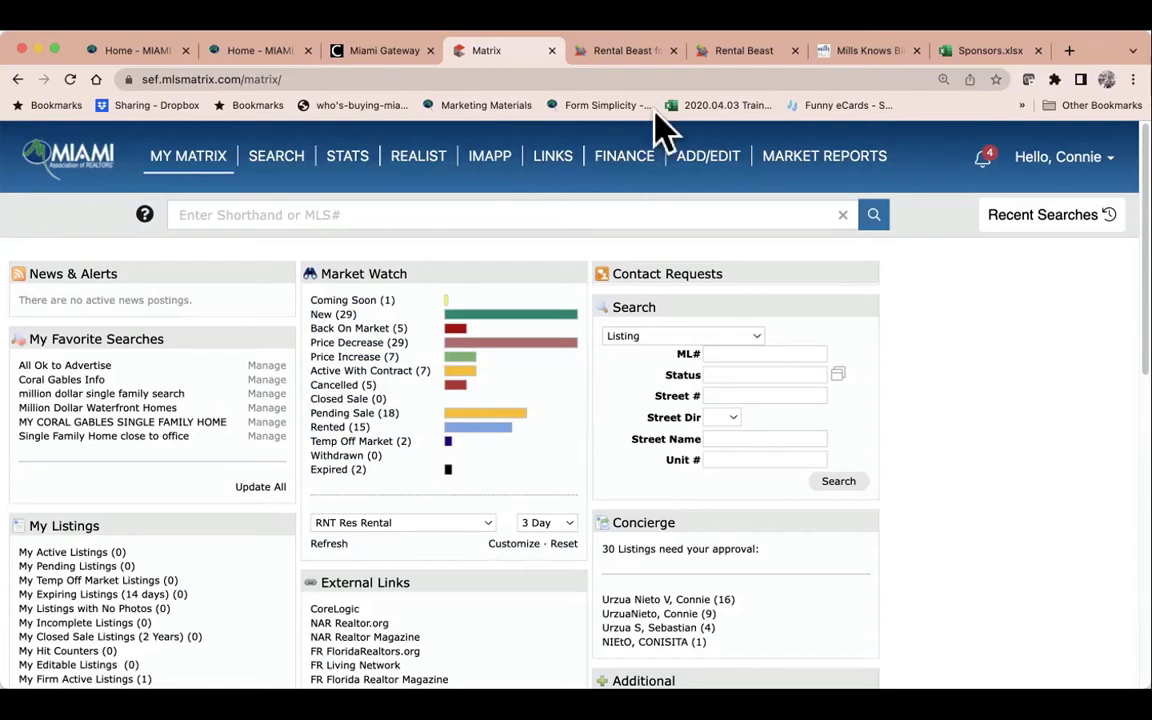
- Switch to the Miami Realtors website and open the OK to Advertise Broker Instructions listed among the MLS page's tutorials
{"action": "left_click", "coordinate": [245, 55]}
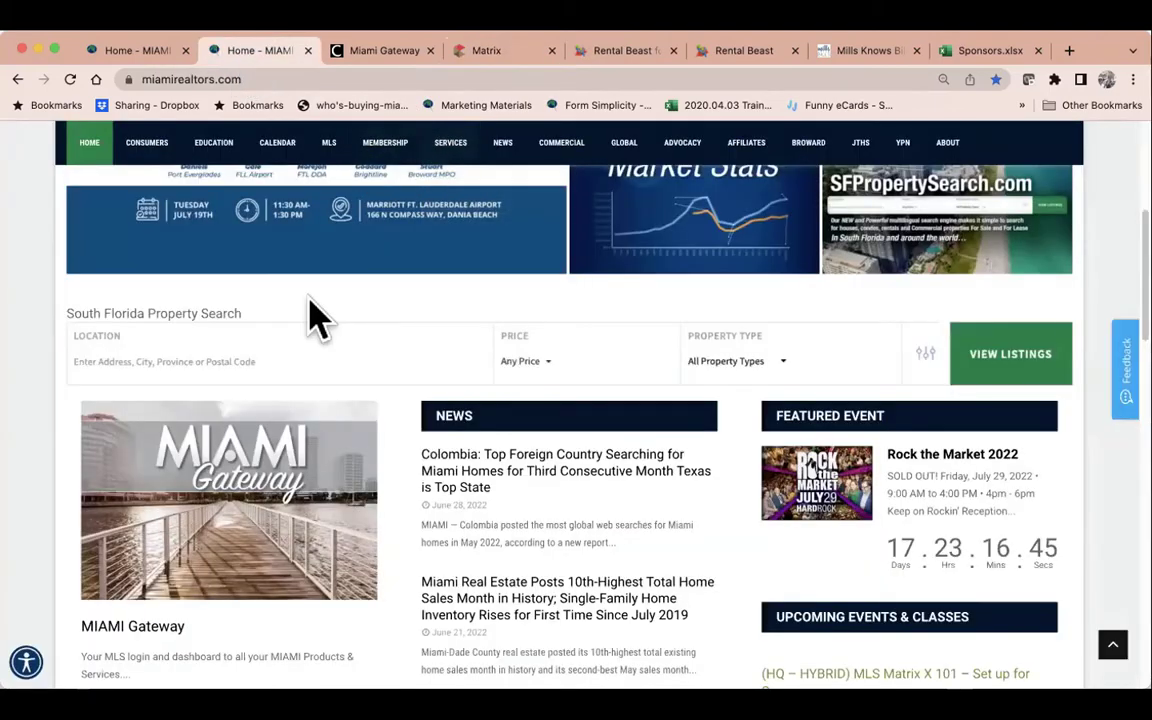
{"action": "scroll", "coordinate": [308, 316], "scroll_direction": "up", "scroll_amount": 5}
{"action": "mouse_move", "coordinate": [335, 250]}
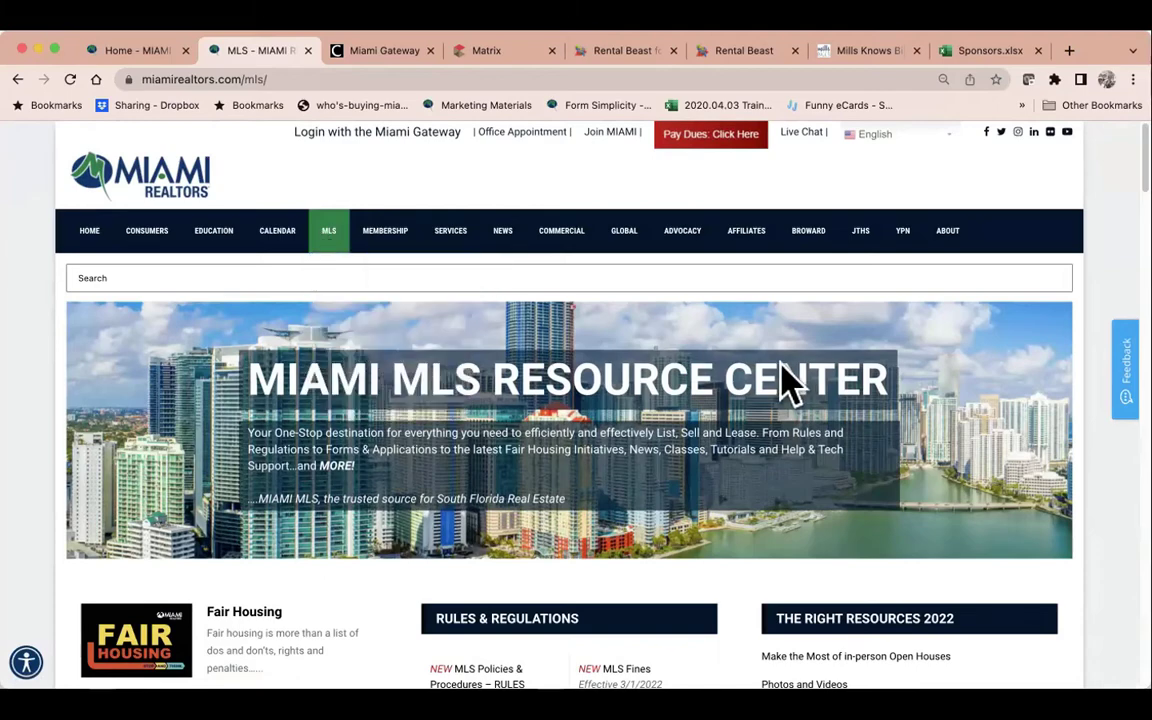
{"action": "scroll", "coordinate": [782, 380], "scroll_direction": "down", "scroll_amount": 5}
{"action": "scroll", "coordinate": [785, 380], "scroll_direction": "down", "scroll_amount": 5}
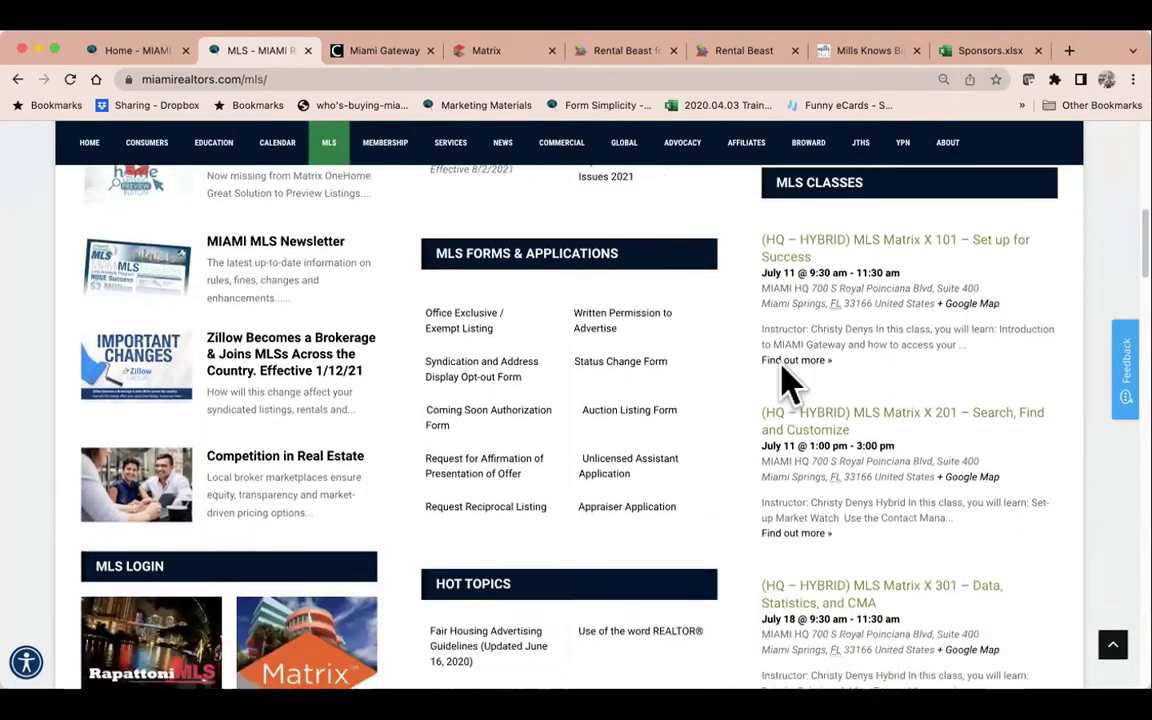
{"action": "scroll", "coordinate": [785, 380], "scroll_direction": "down", "scroll_amount": 2}
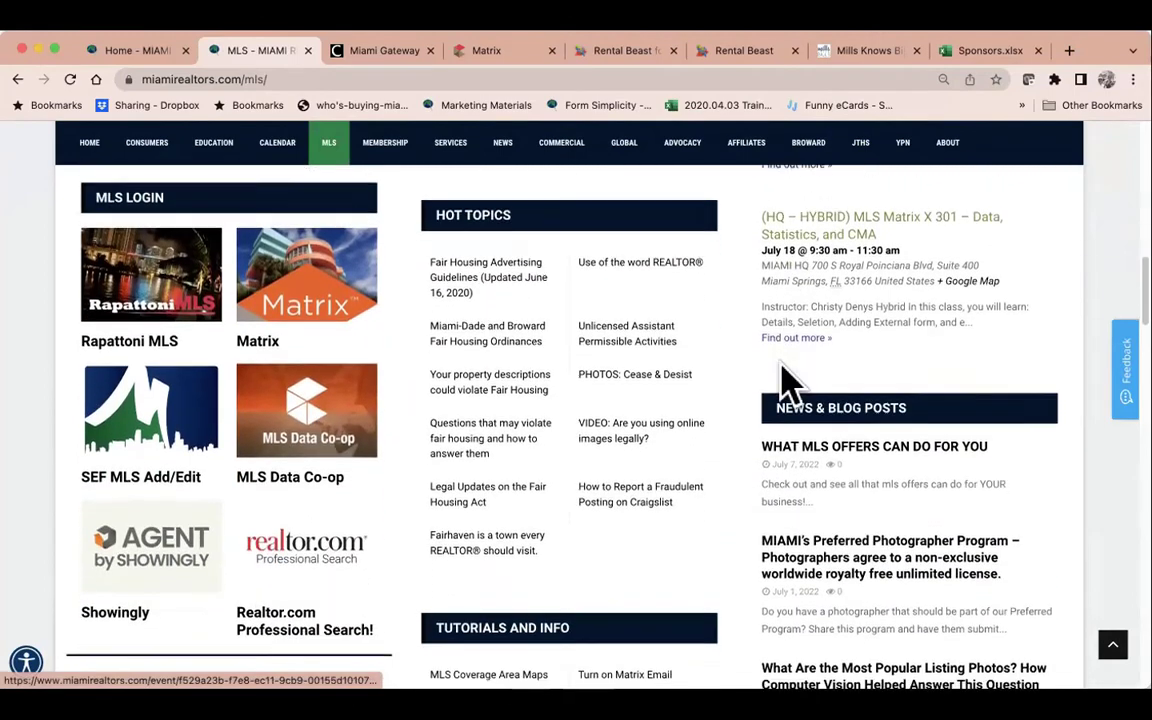
{"action": "scroll", "coordinate": [785, 380], "scroll_direction": "down", "scroll_amount": 4}
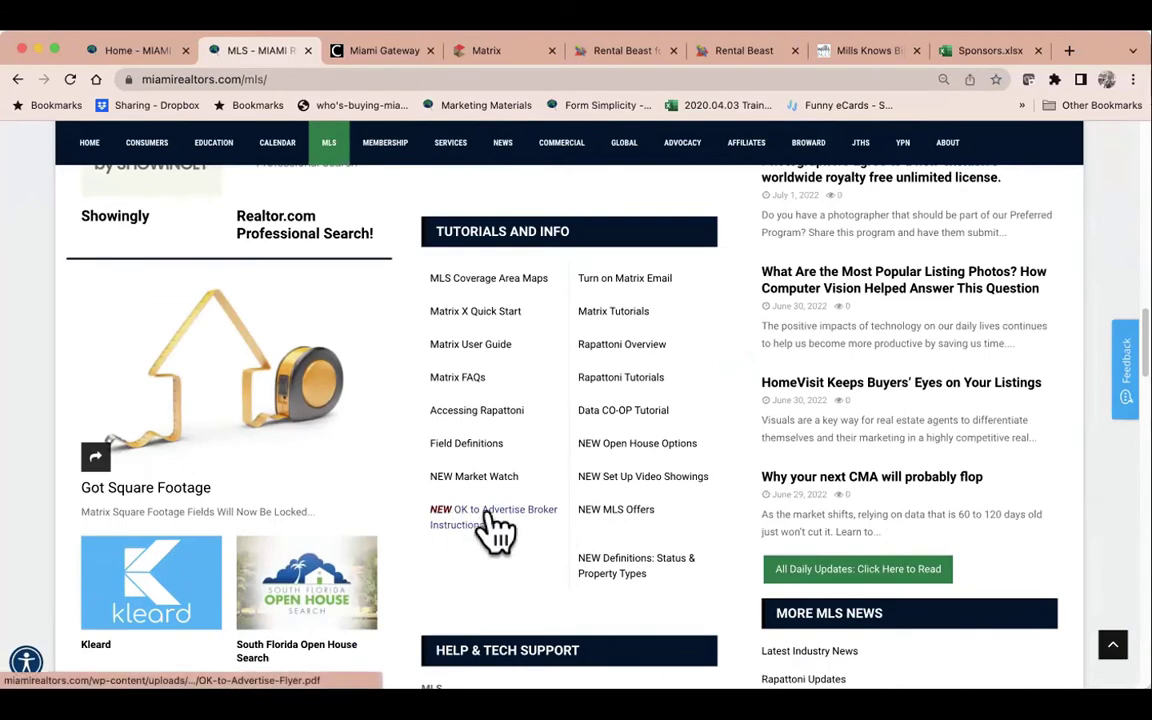
{"action": "left_click", "coordinate": [494, 528]}
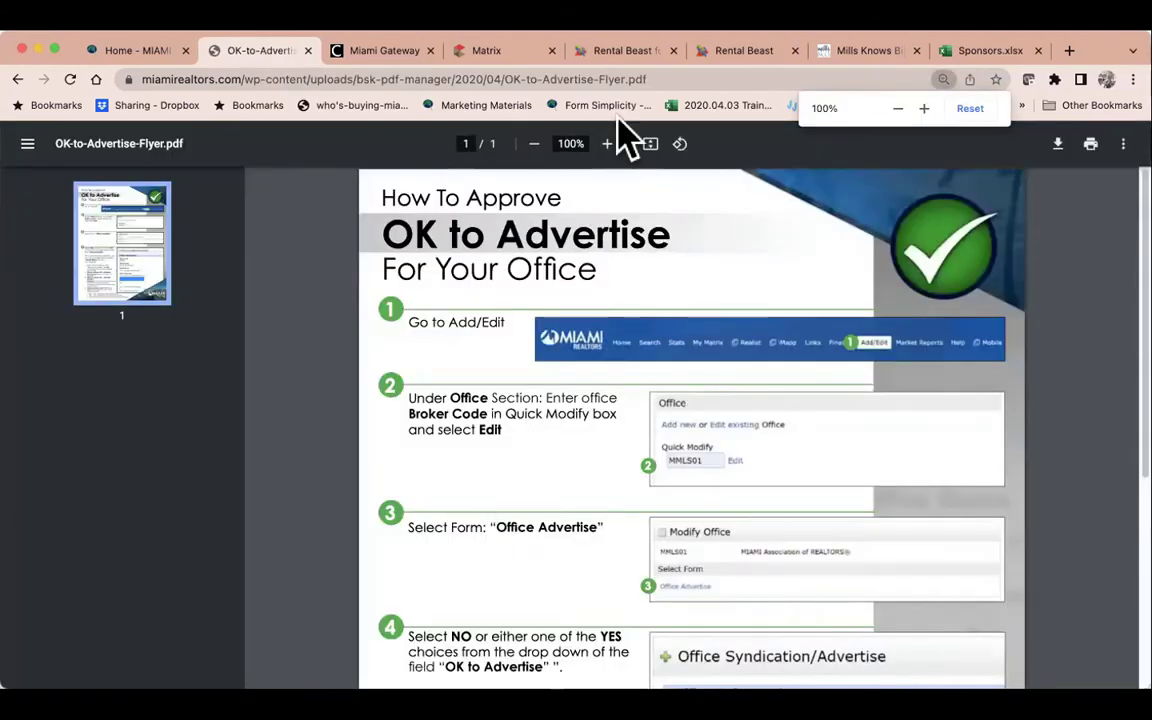
- Read the OK to Advertise flyer down to the broker's attribution choices in instruction 4
{"action": "left_click", "coordinate": [535, 79]}
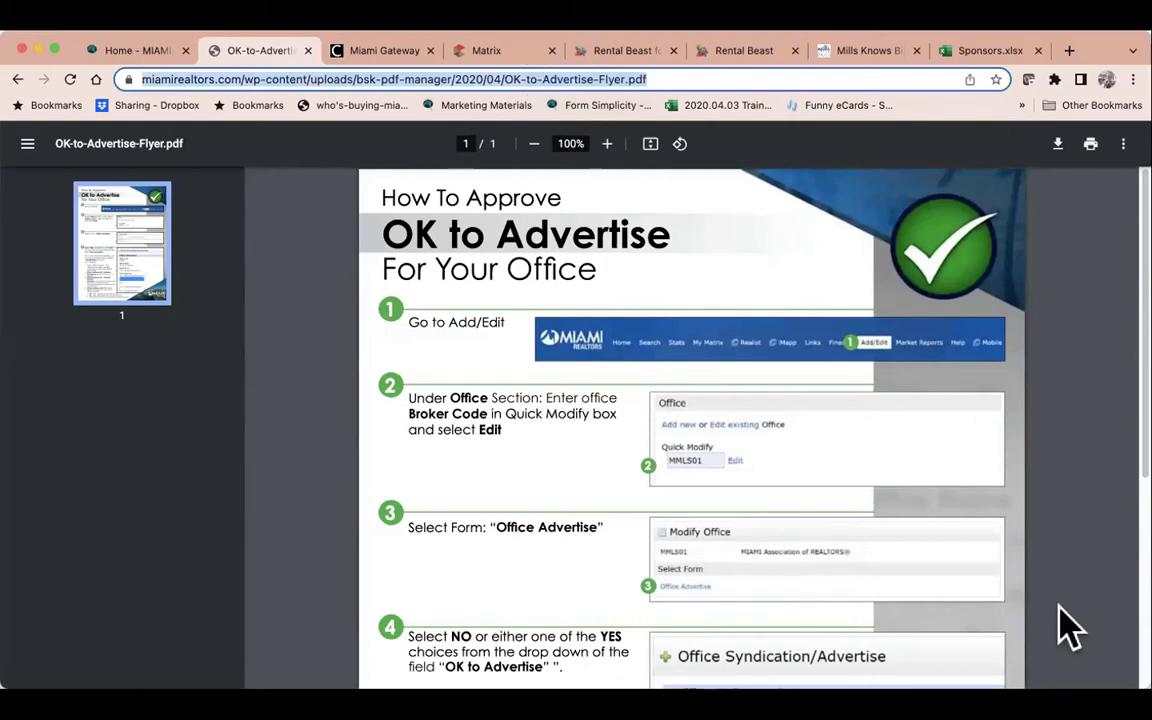
{"action": "scroll", "coordinate": [588, 482], "scroll_direction": "down", "scroll_amount": 1}
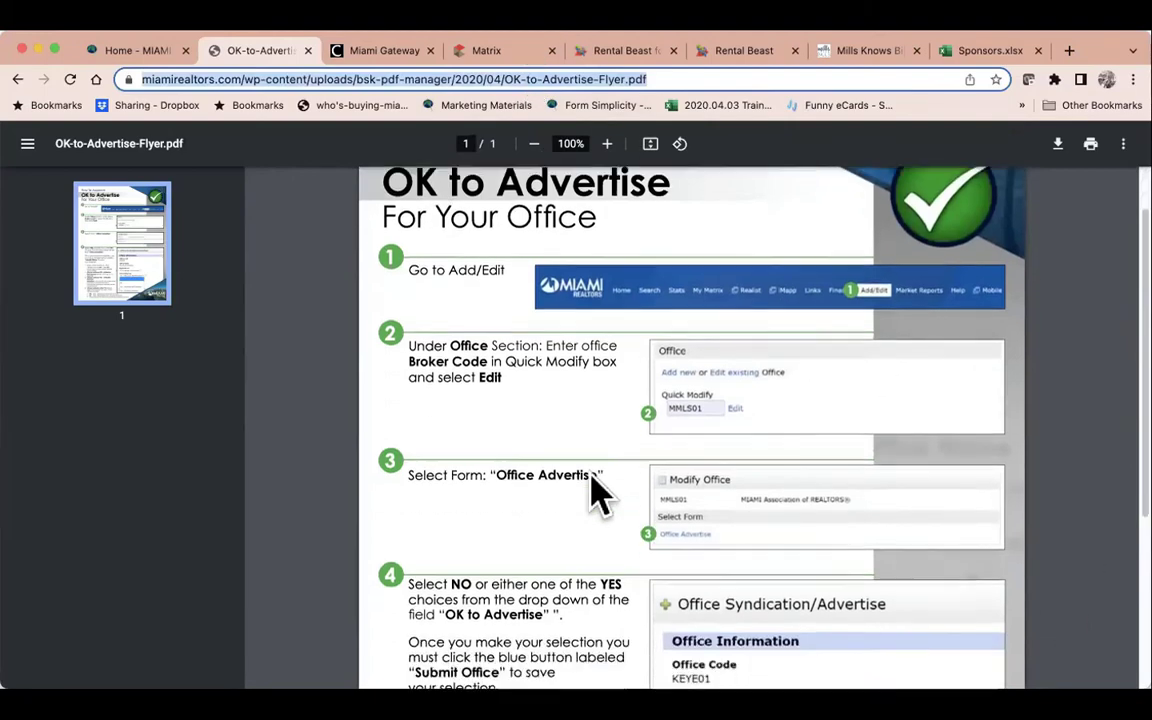
{"action": "scroll", "coordinate": [592, 490], "scroll_direction": "down", "scroll_amount": 5}
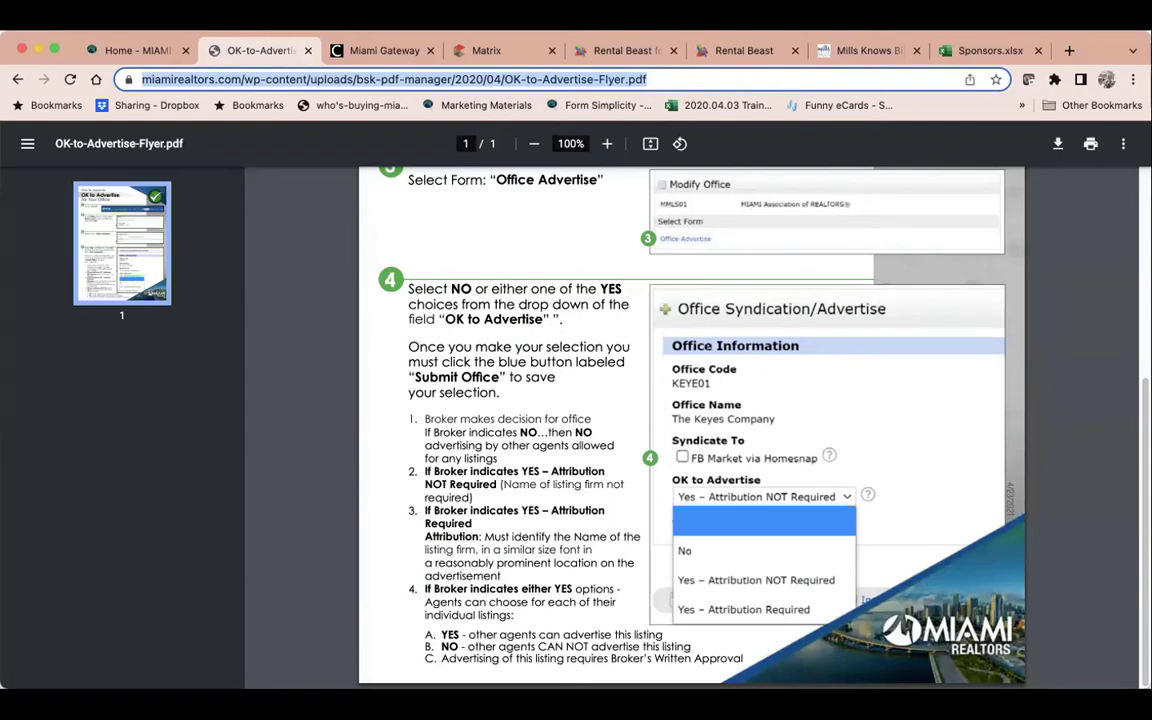
- Switch back to Matrix, open the RNT Res Rental search, and exclude the Coming Soon status
{"action": "left_click", "coordinate": [508, 52]}
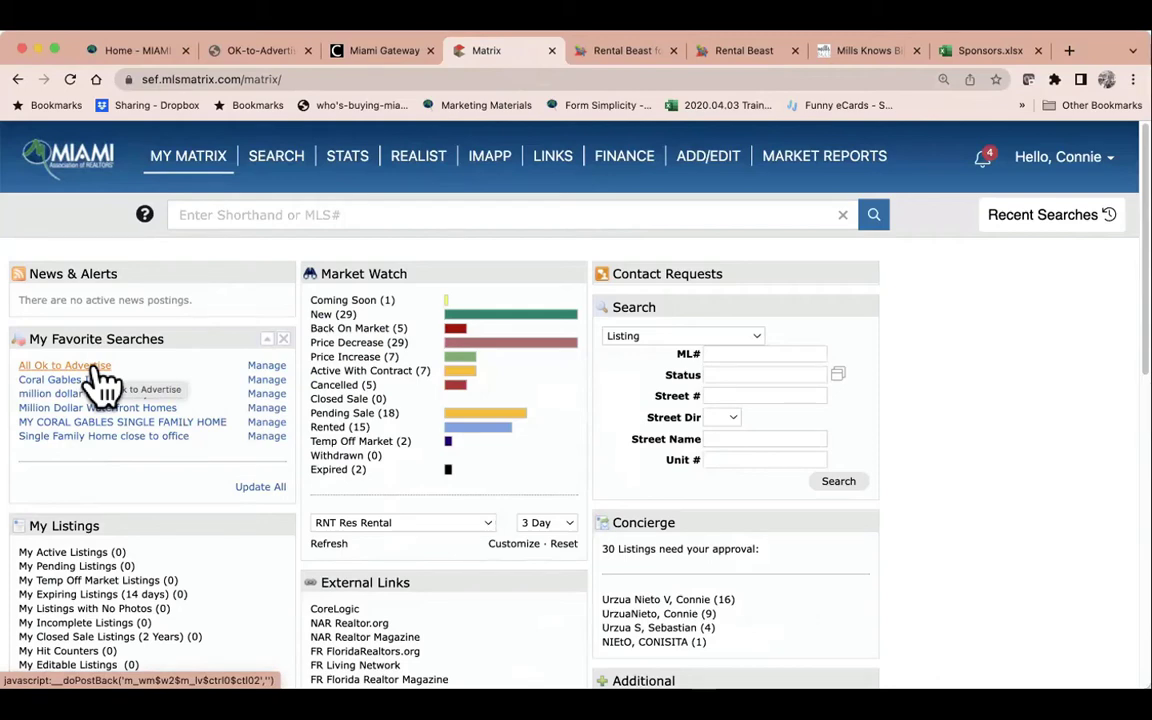
{"action": "mouse_move", "coordinate": [283, 175]}
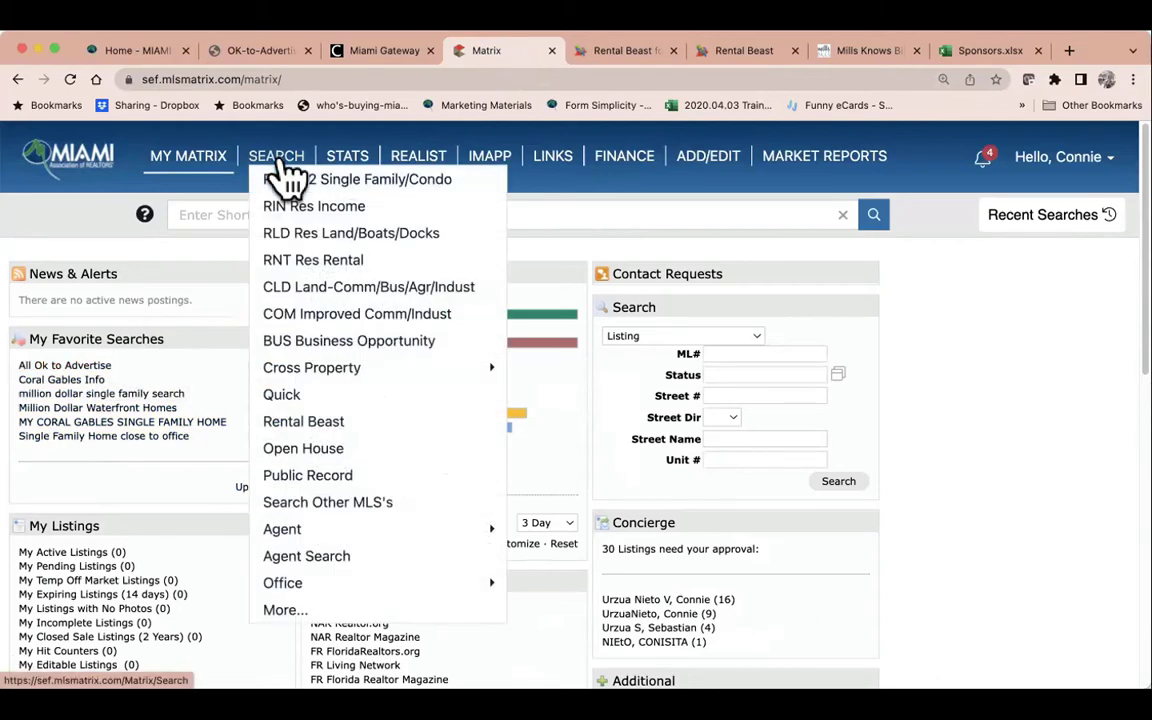
{"action": "left_click", "coordinate": [300, 270]}
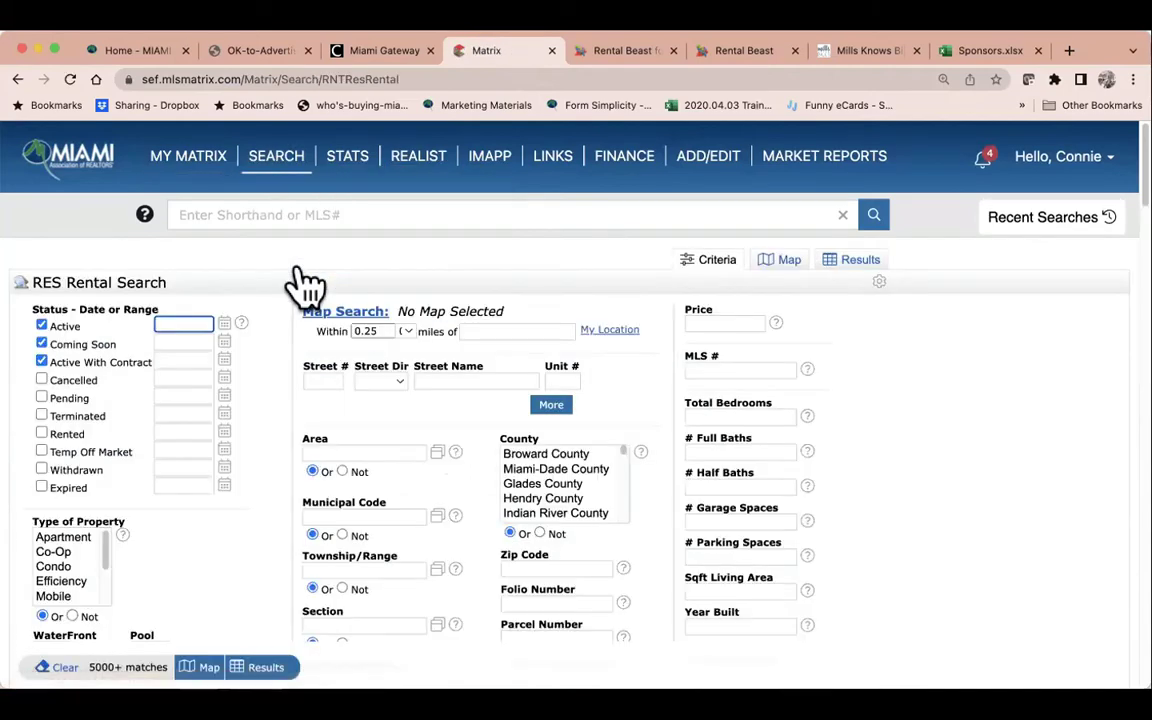
{"action": "left_click", "coordinate": [41, 343]}
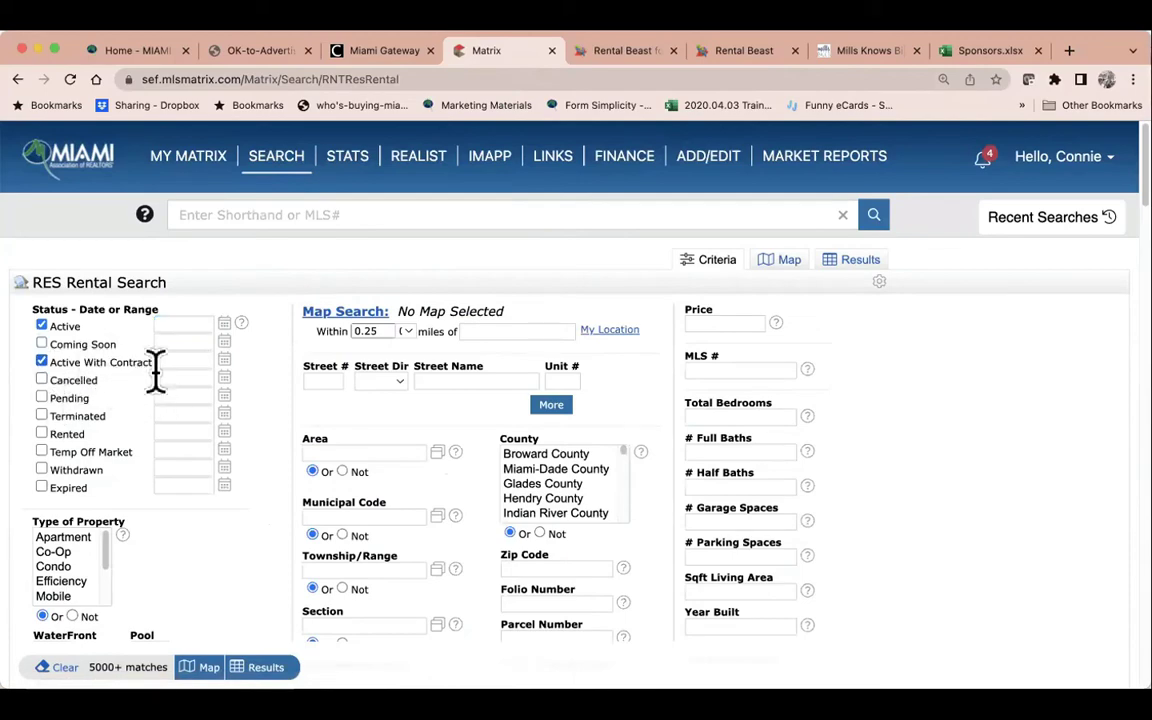
- Examine the rental search criteria, including the zip code, and the additional fields below them
{"action": "scroll", "coordinate": [270, 617], "scroll_direction": "down", "scroll_amount": 5}
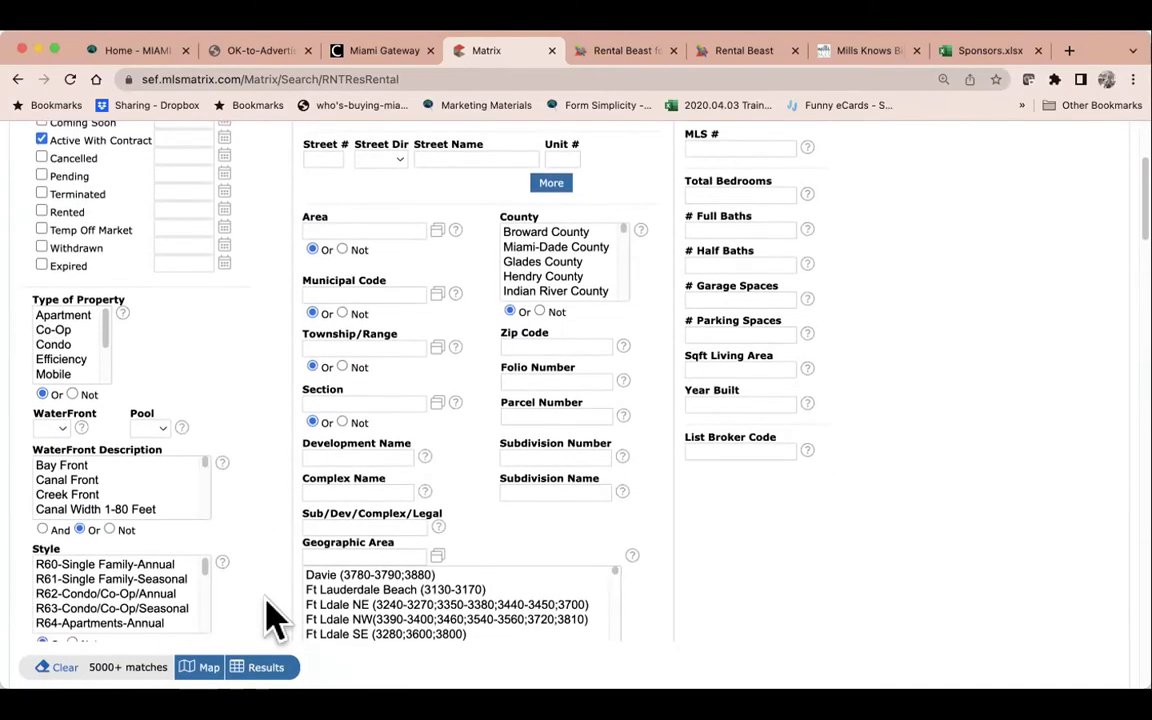
{"action": "scroll", "coordinate": [270, 617], "scroll_direction": "down", "scroll_amount": 3}
{"action": "scroll", "coordinate": [270, 617], "scroll_direction": "up", "scroll_amount": 2}
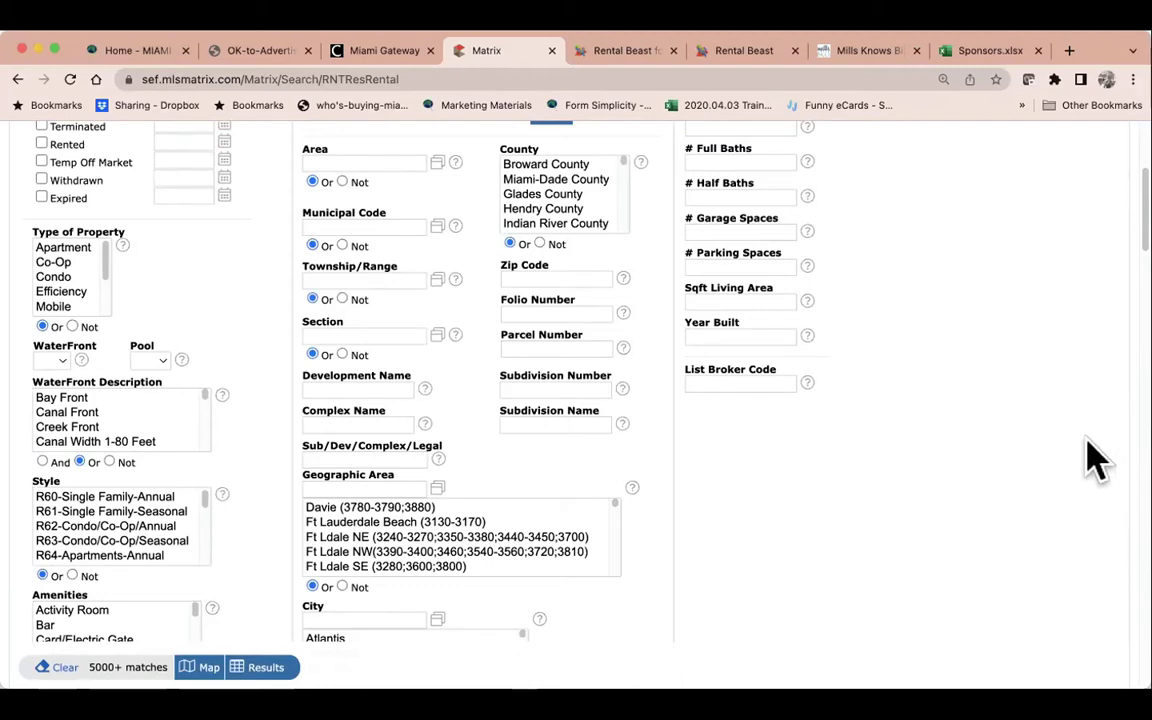
{"action": "scroll", "coordinate": [488, 355], "scroll_direction": "up", "scroll_amount": 3}
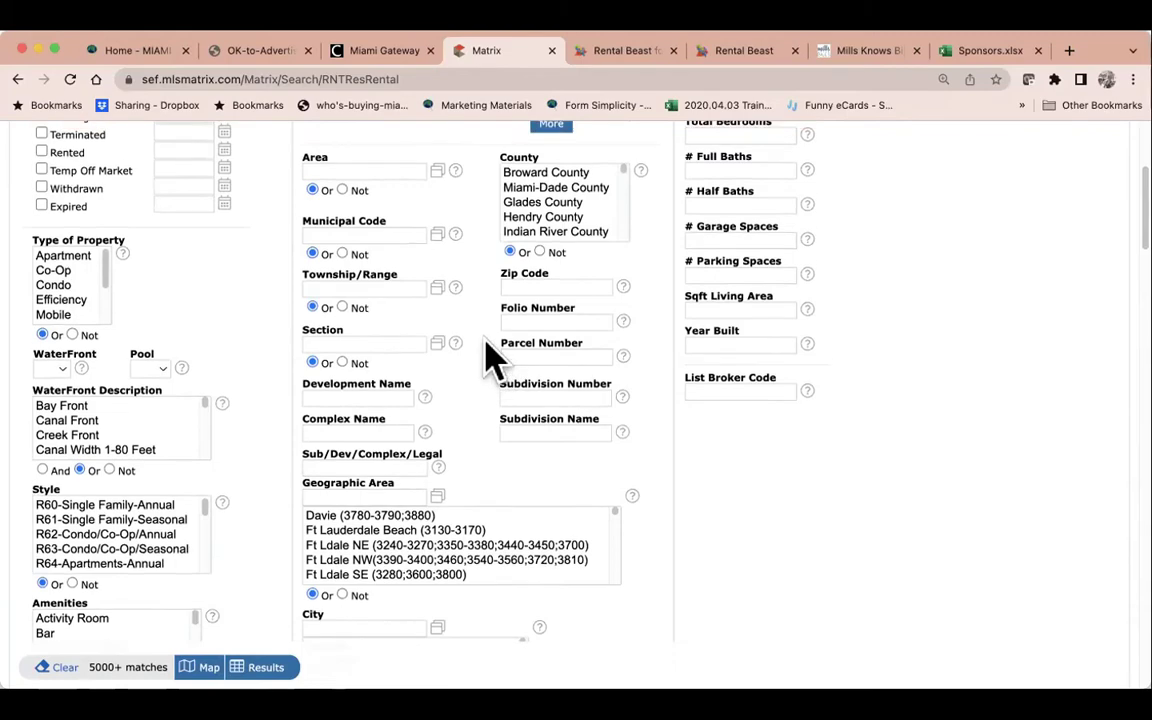
{"action": "scroll", "coordinate": [490, 355], "scroll_direction": "up", "scroll_amount": 3}
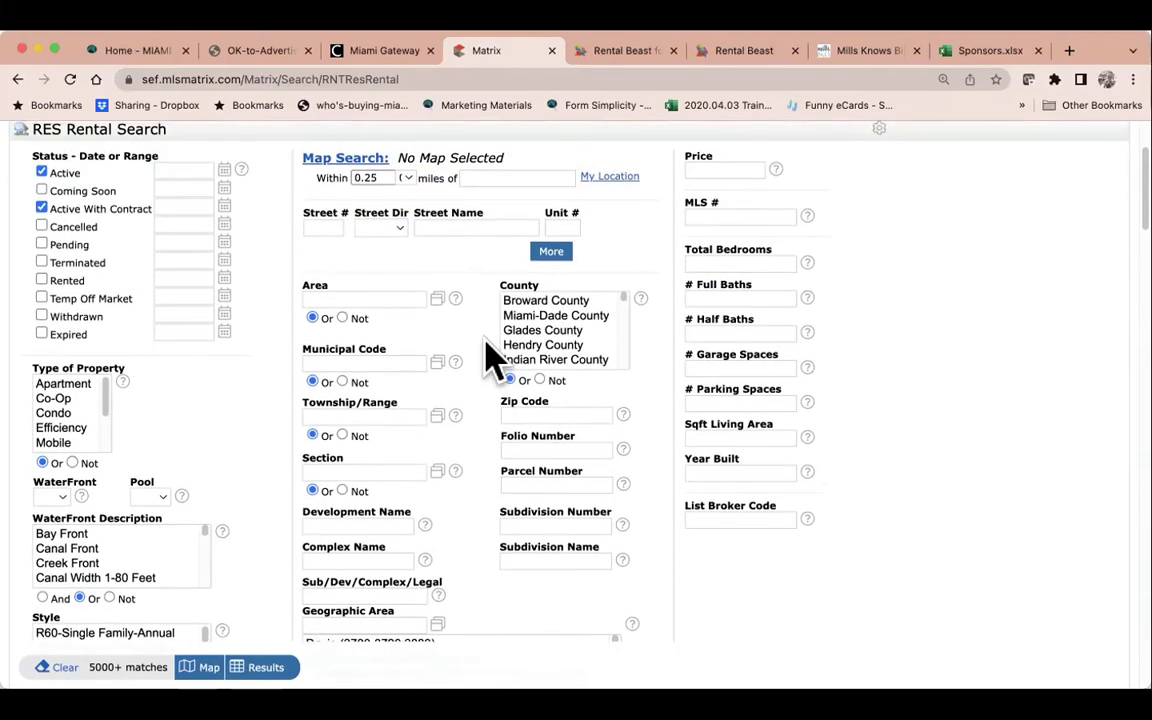
{"action": "left_click", "coordinate": [515, 414]}
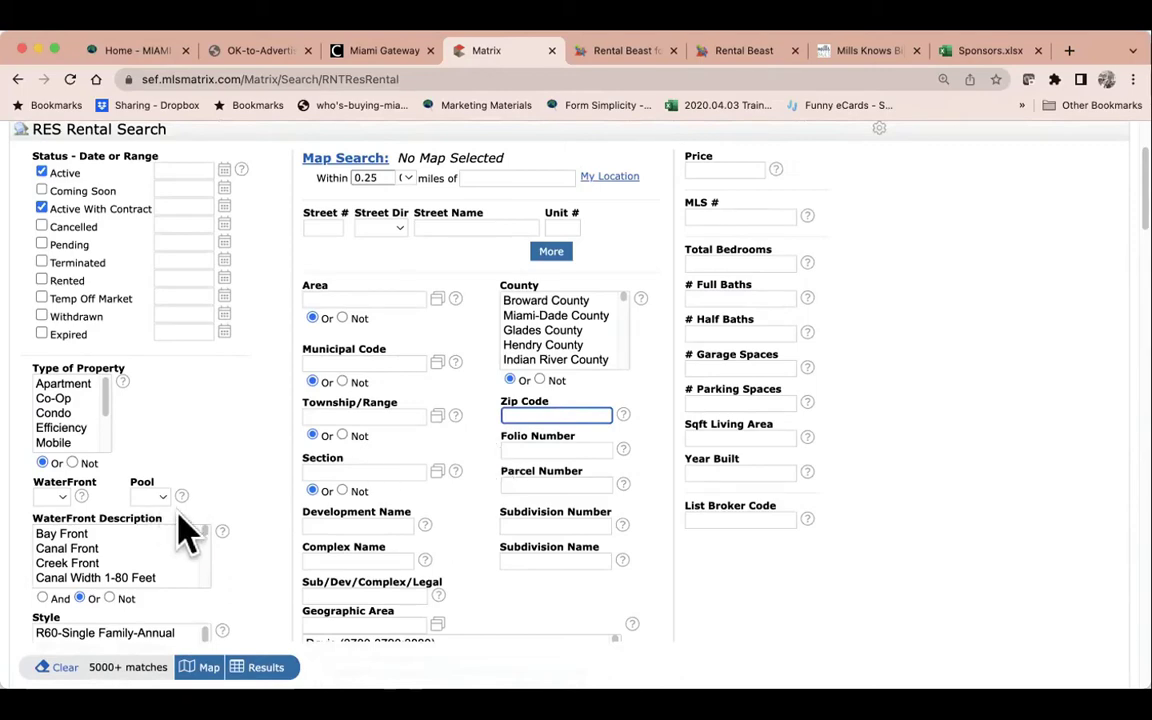
{"action": "scroll", "coordinate": [222, 480], "scroll_direction": "down", "scroll_amount": 8}
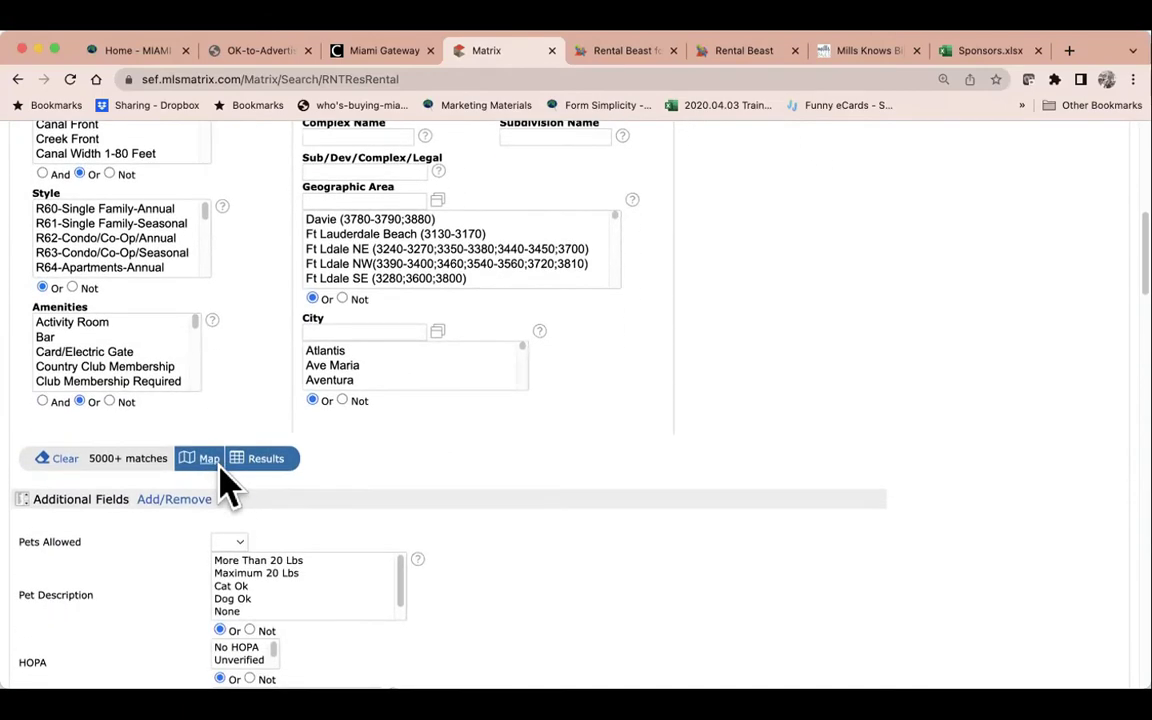
{"action": "scroll", "coordinate": [222, 485], "scroll_direction": "down", "scroll_amount": 5}
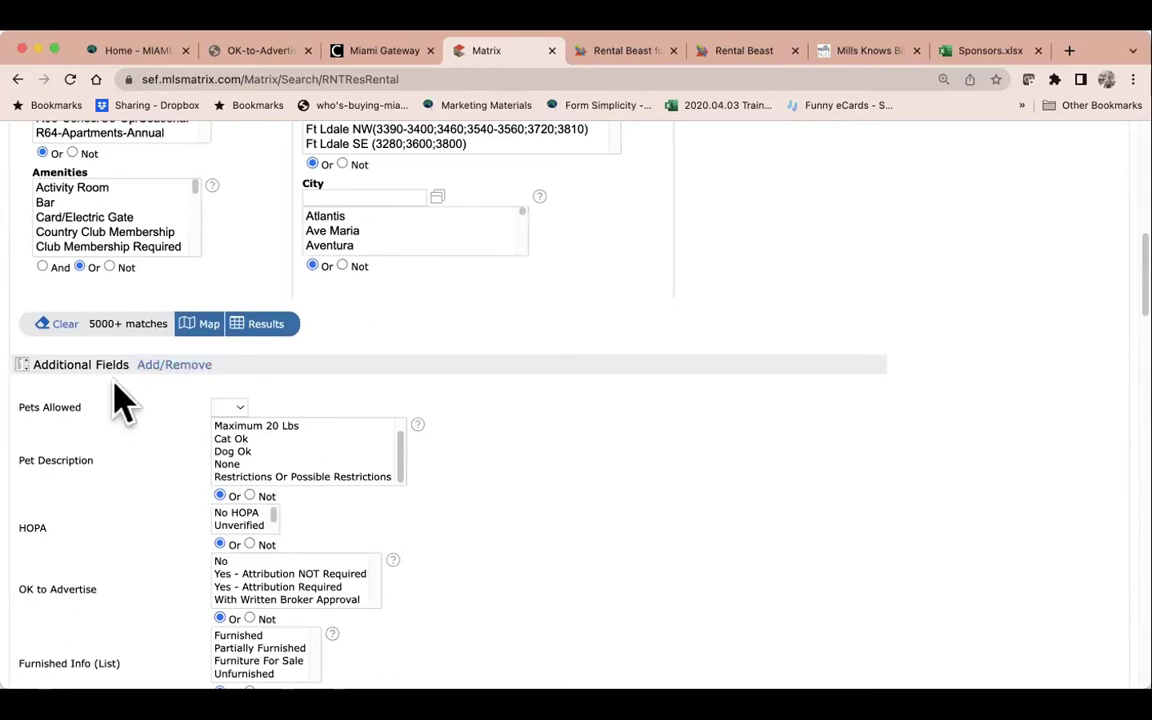
- Open the additional fields for editing, search for "ok", and try to add OK to Advertise to the selected fields
{"action": "left_click", "coordinate": [180, 366]}
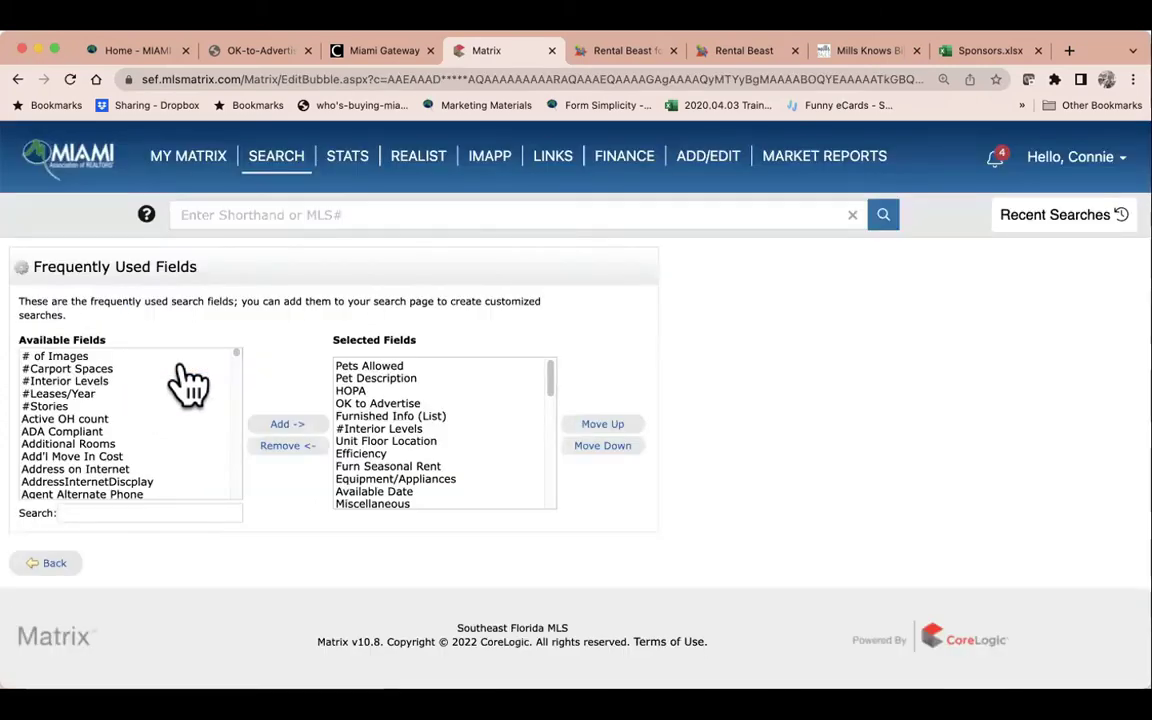
{"action": "left_click", "coordinate": [70, 512]}
{"action": "type", "text": "ok"}
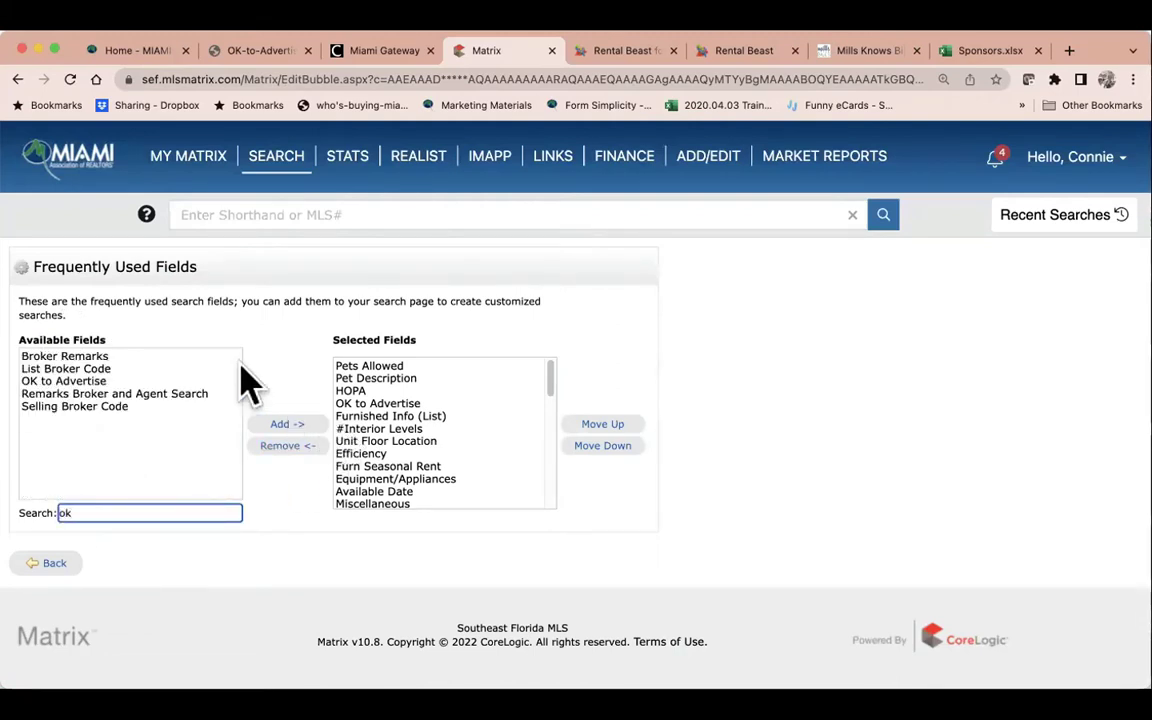
{"action": "left_click", "coordinate": [72, 382]}
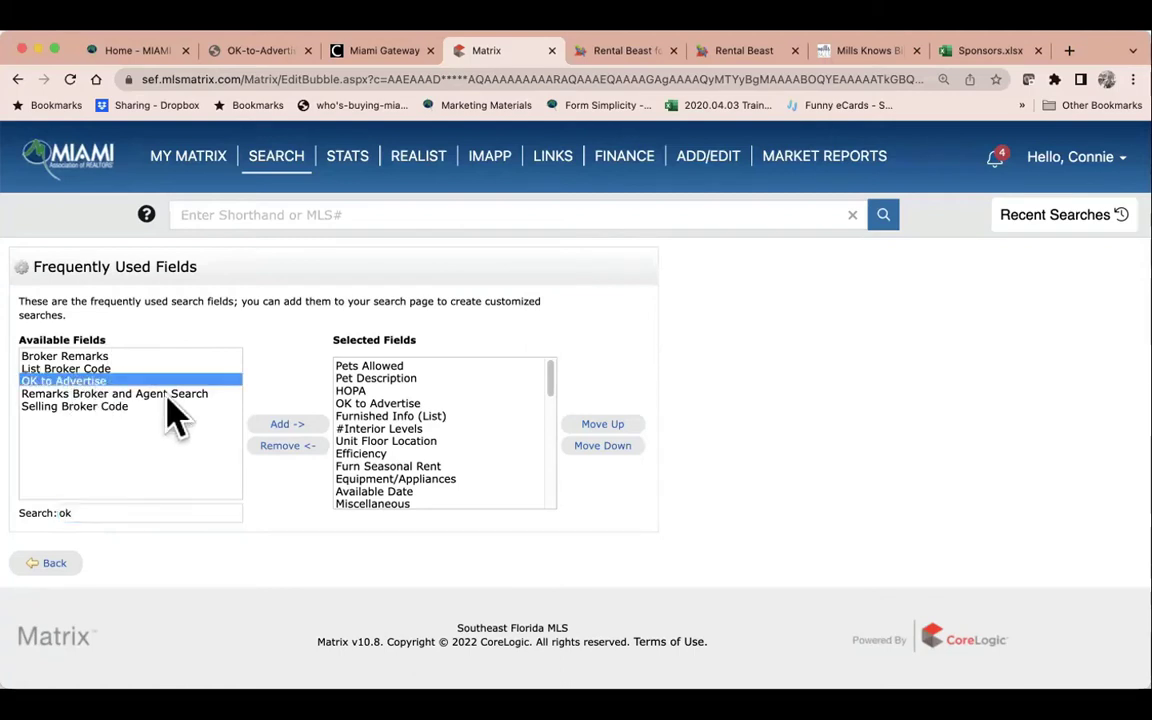
{"action": "left_click", "coordinate": [285, 426]}
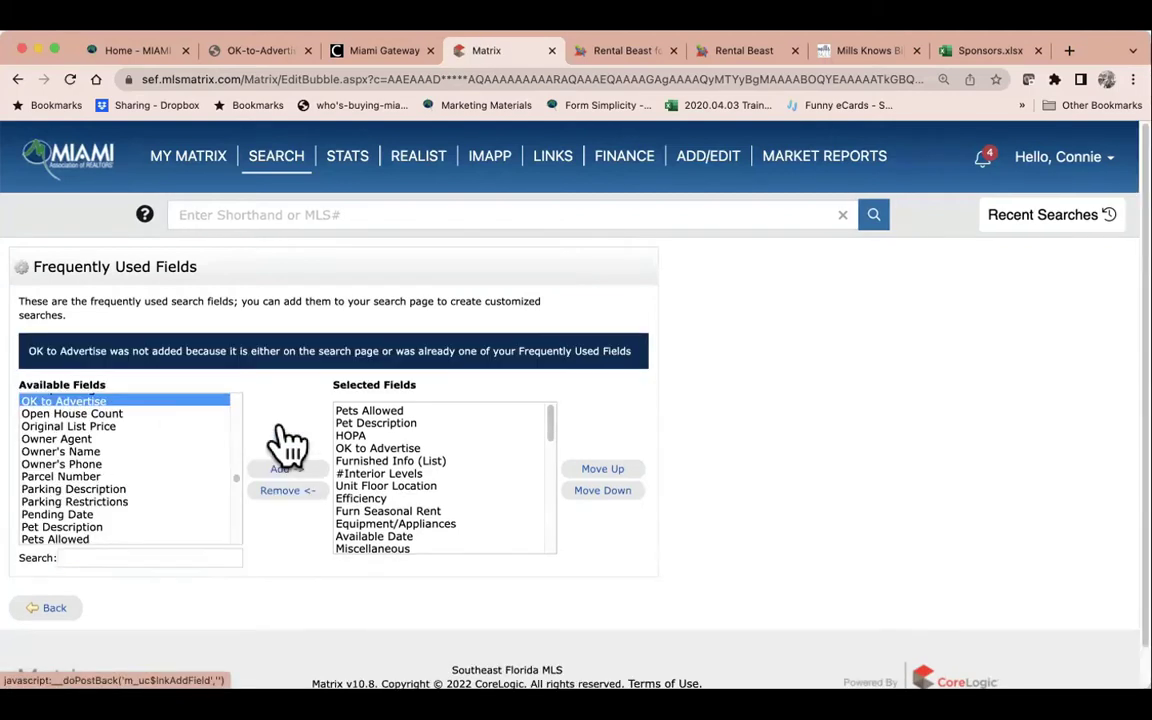
- Move OK to Advertise to the top of the selected fields and return to the rental search
{"action": "left_click", "coordinate": [392, 460]}
{"action": "left_click", "coordinate": [385, 448]}
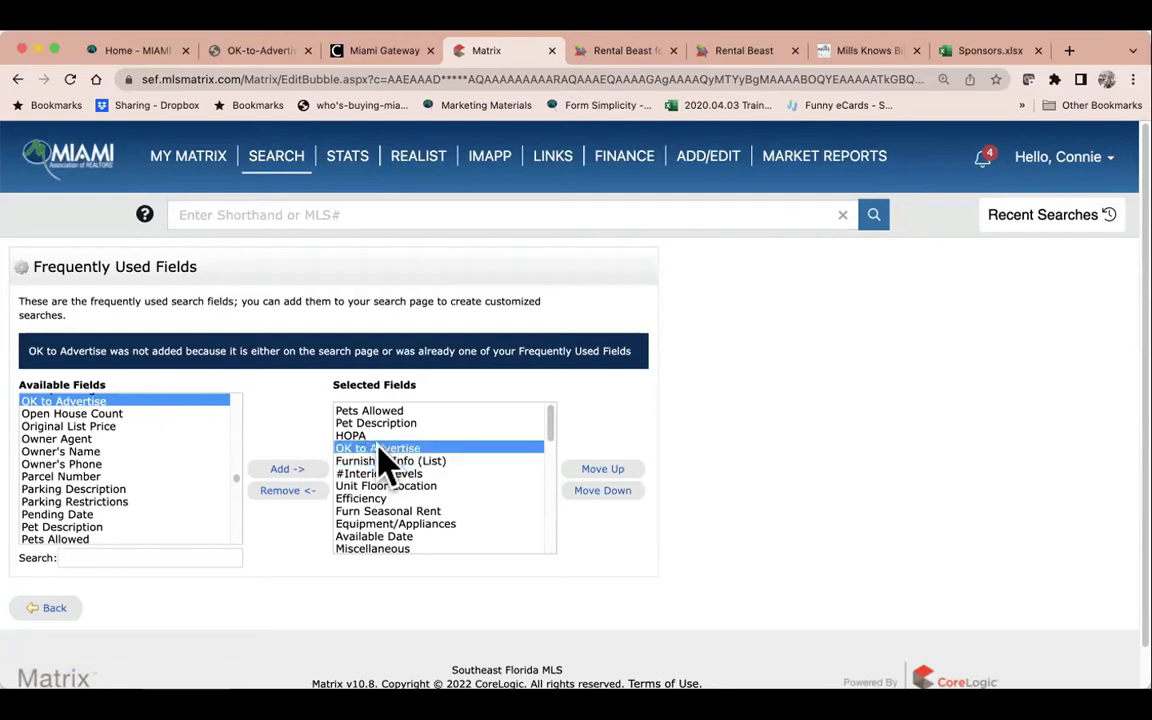
{"action": "left_click", "coordinate": [598, 470]}
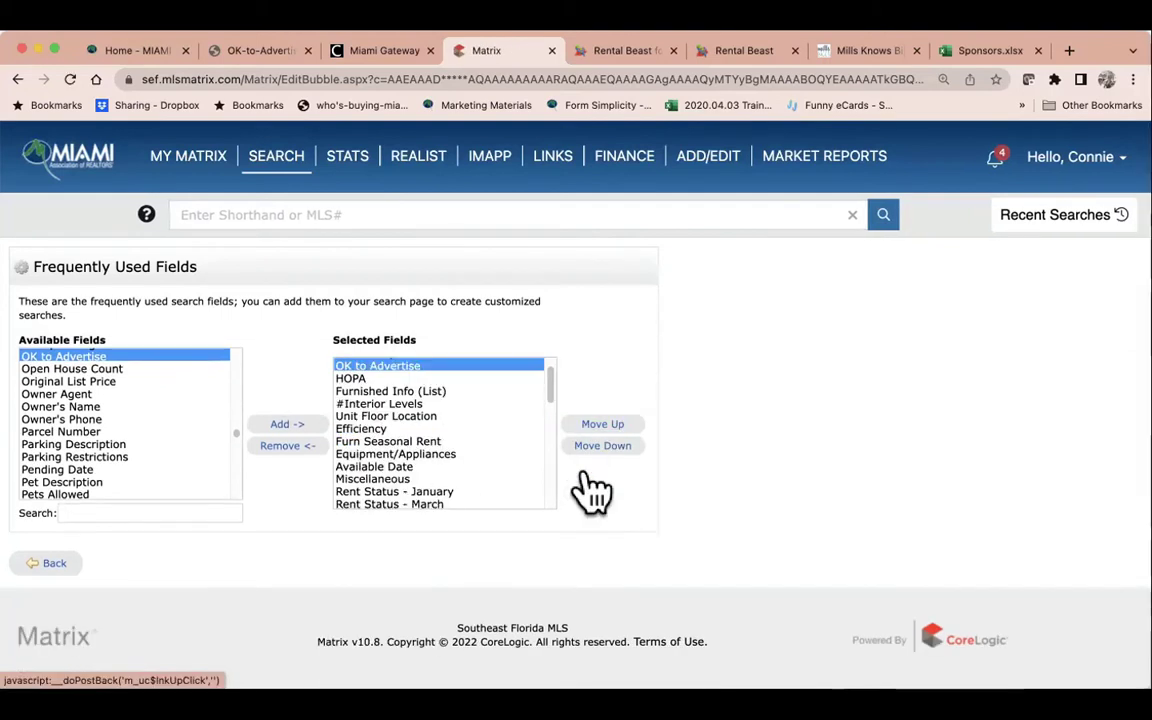
{"action": "left_click", "coordinate": [603, 426]}
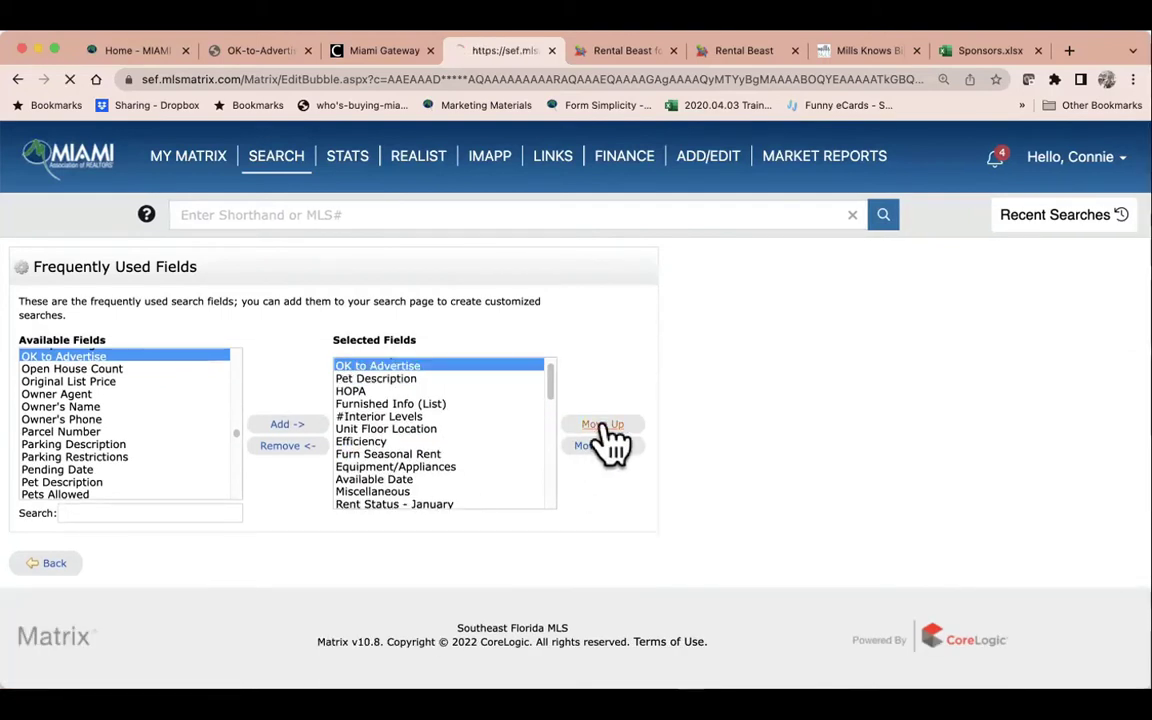
{"action": "left_click", "coordinate": [603, 426]}
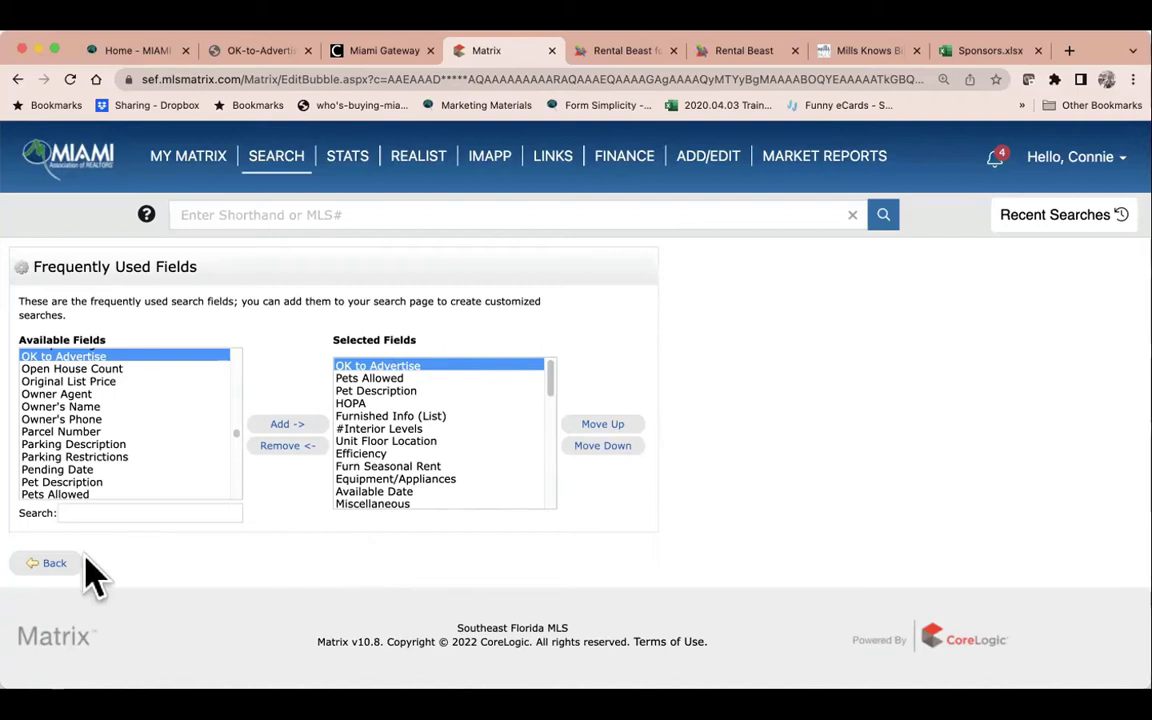
{"action": "left_click", "coordinate": [46, 564]}
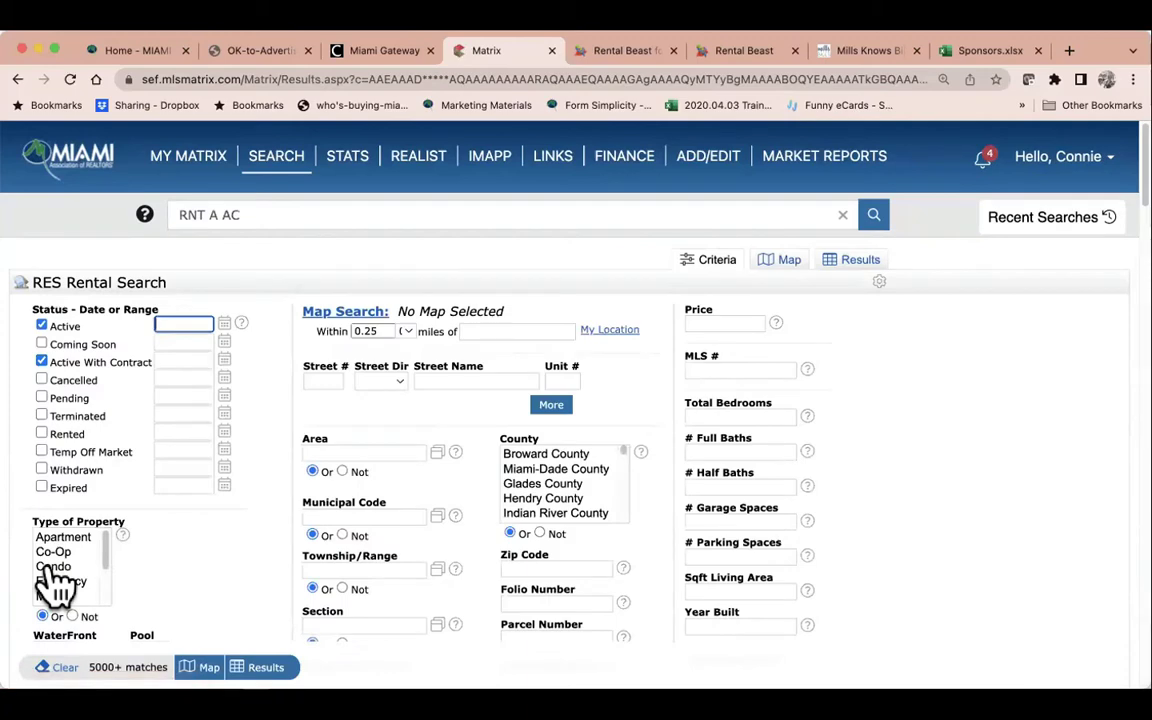
- Set the OK to Advertise criterion to both "Yes - Attribution NOT Required" and "Yes - Attribution Required"
{"action": "scroll", "coordinate": [198, 540], "scroll_direction": "down", "scroll_amount": 10}
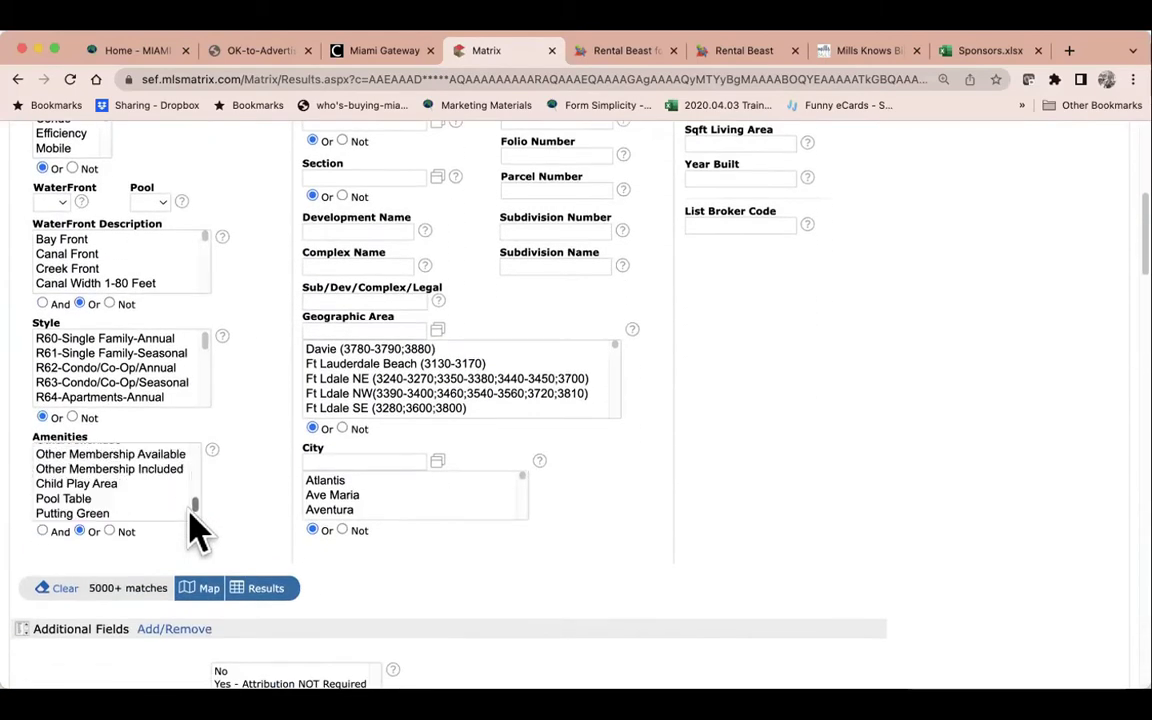
{"action": "scroll", "coordinate": [193, 525], "scroll_direction": "down", "scroll_amount": 2}
{"action": "scroll", "coordinate": [270, 514], "scroll_direction": "down", "scroll_amount": 5}
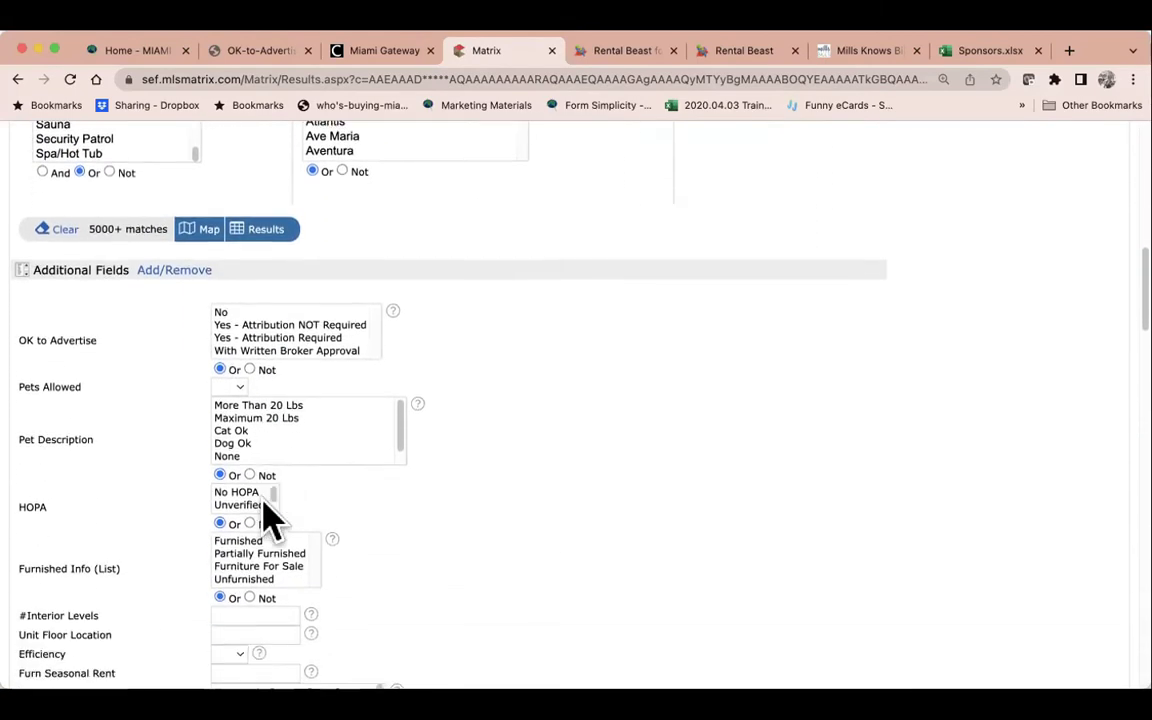
{"action": "scroll", "coordinate": [270, 514], "scroll_direction": "down", "scroll_amount": 1}
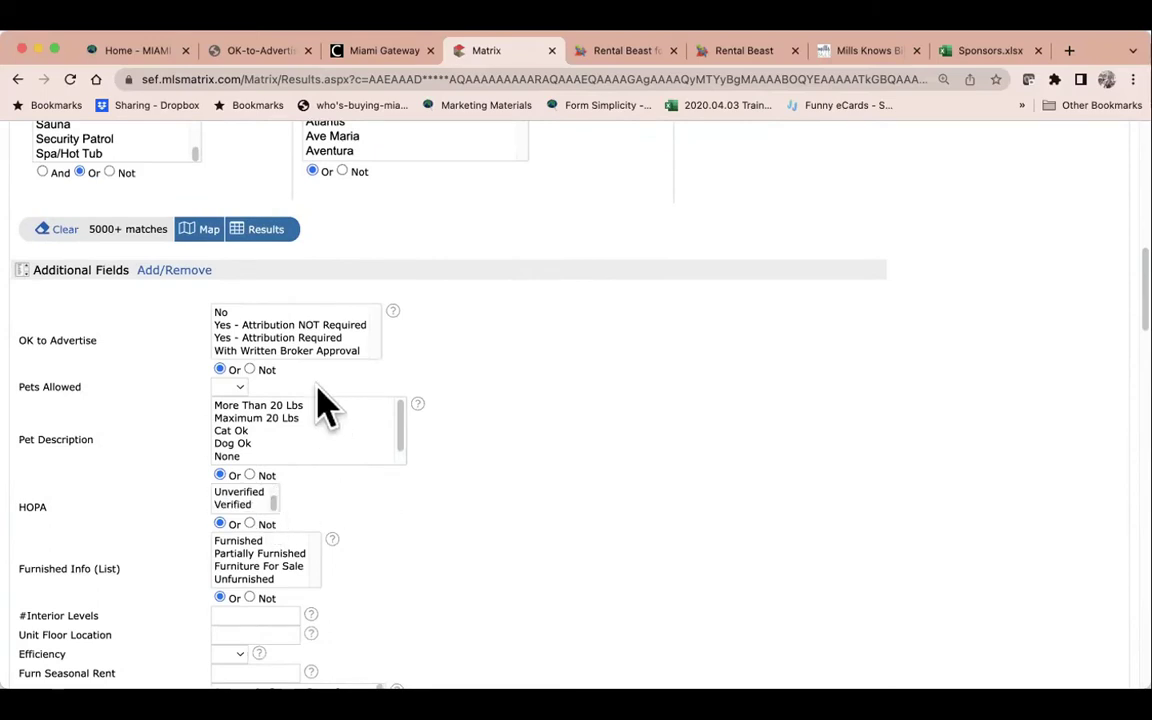
{"action": "left_click", "coordinate": [268, 332]}
{"action": "key", "text": "super+a"}
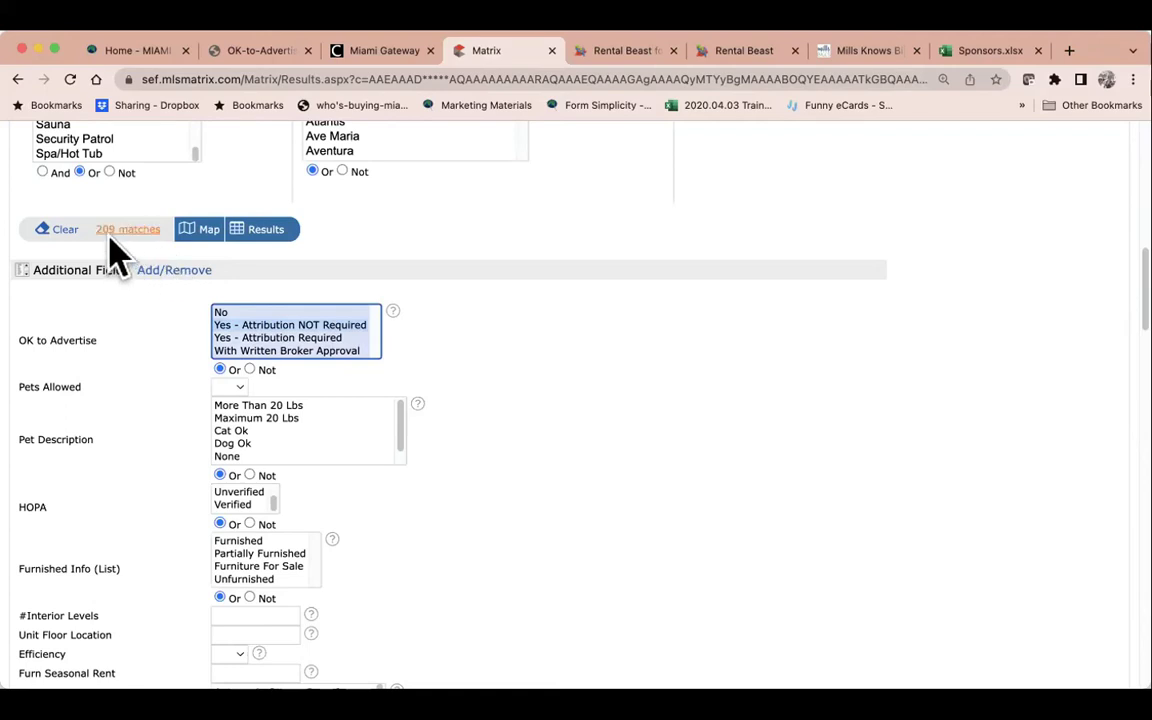
{"action": "left_click", "coordinate": [310, 340]}
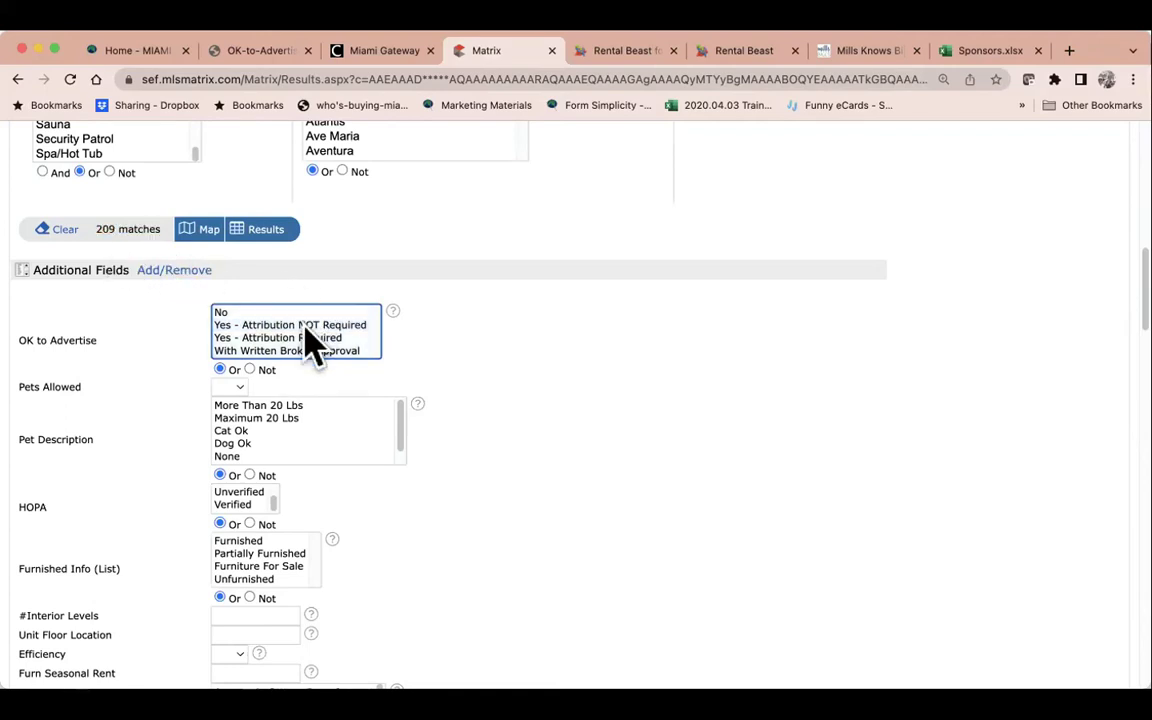
{"action": "left_click", "coordinate": [301, 327], "text": "super"}
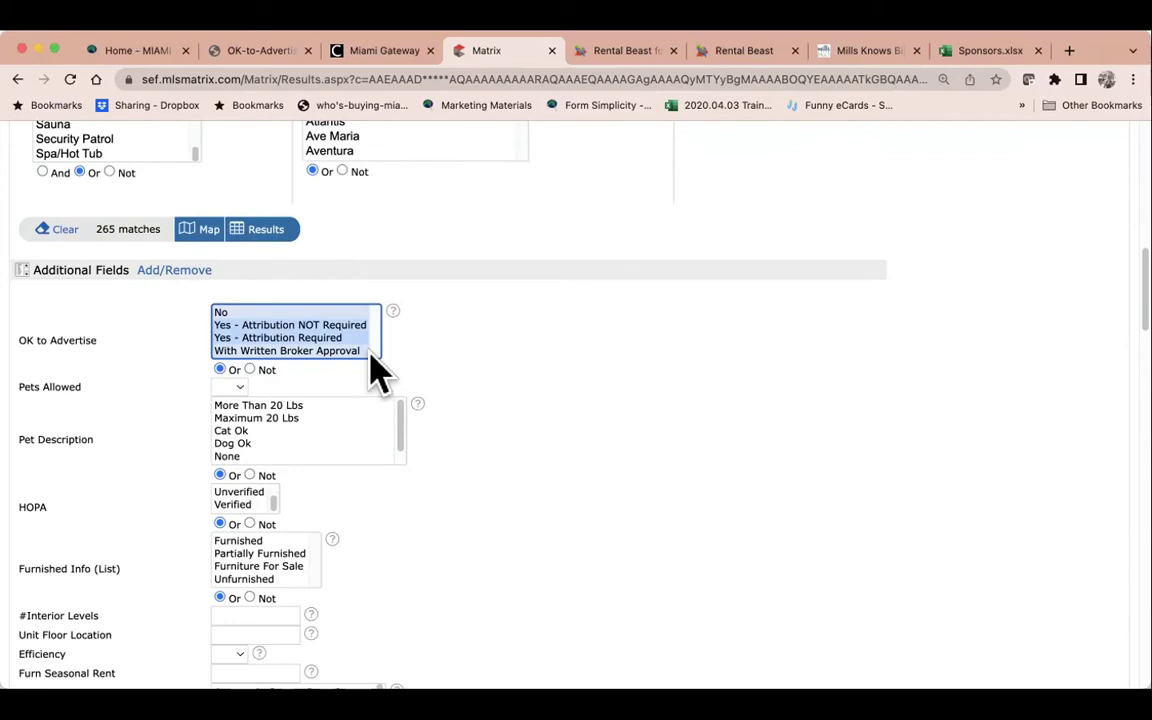
- Display the results of the rental search with the OK to Advertise criteria applied
{"action": "left_click", "coordinate": [263, 229]}
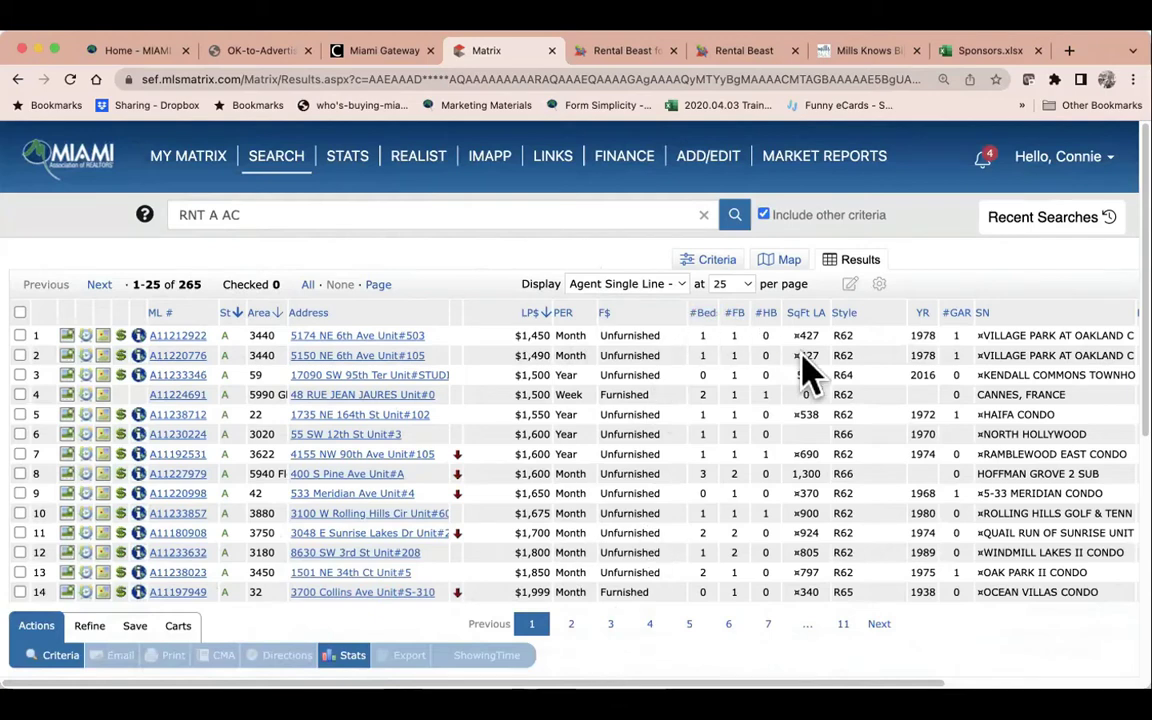
{"action": "left_click", "coordinate": [866, 310]}
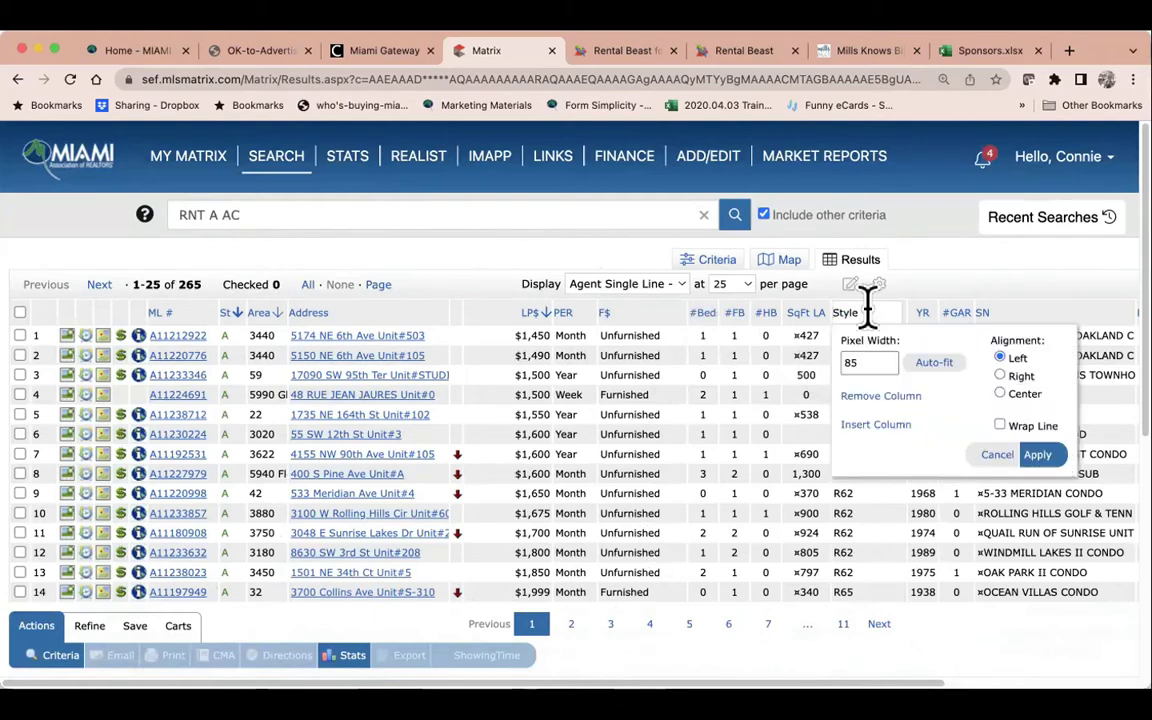
{"action": "left_click", "coordinate": [990, 456]}
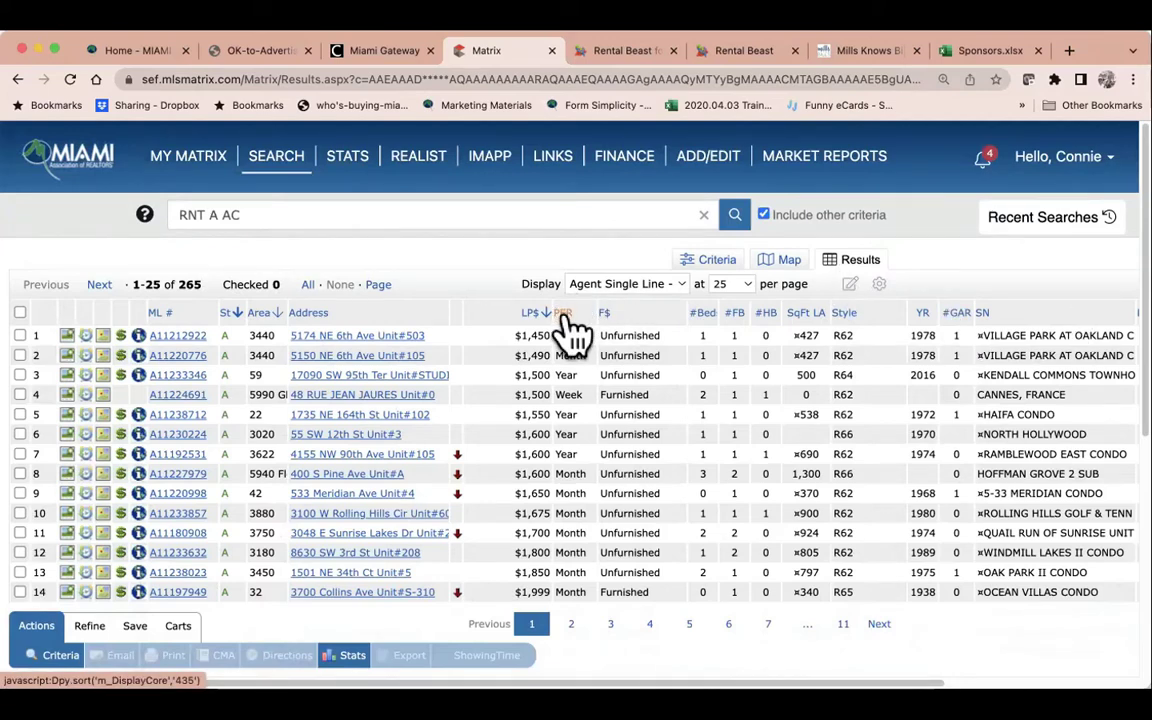
{"action": "left_click", "coordinate": [876, 315]}
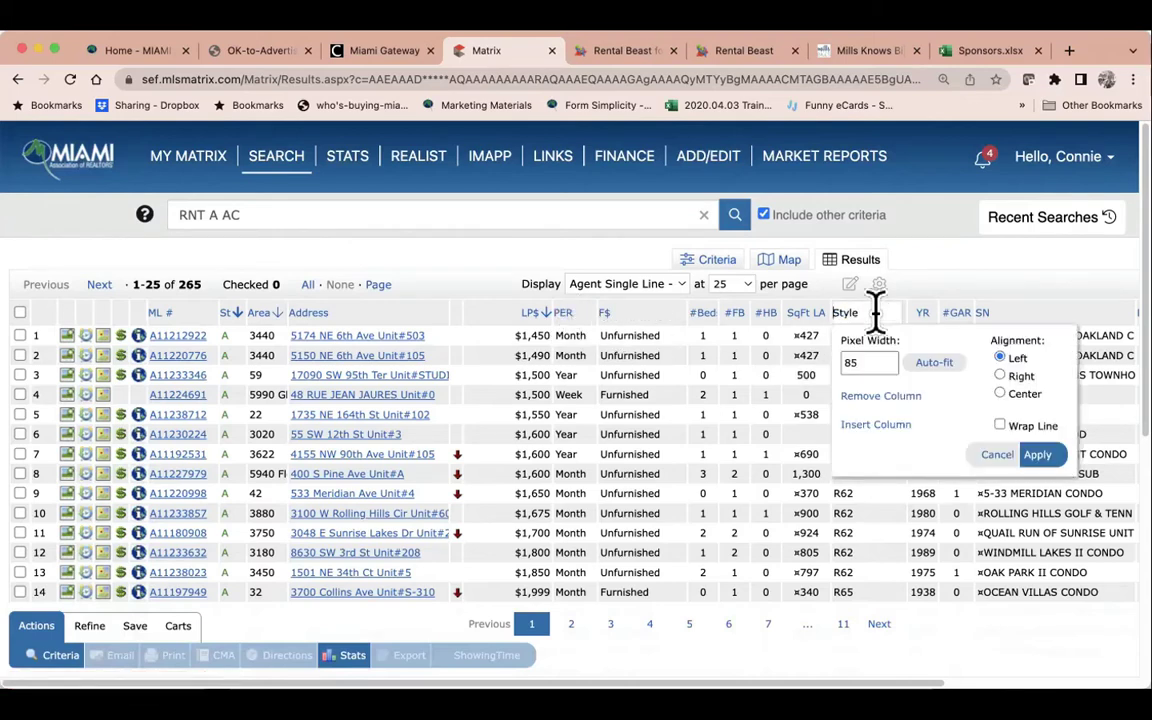
{"action": "left_click", "coordinate": [884, 426]}
{"action": "left_click", "coordinate": [890, 508]}
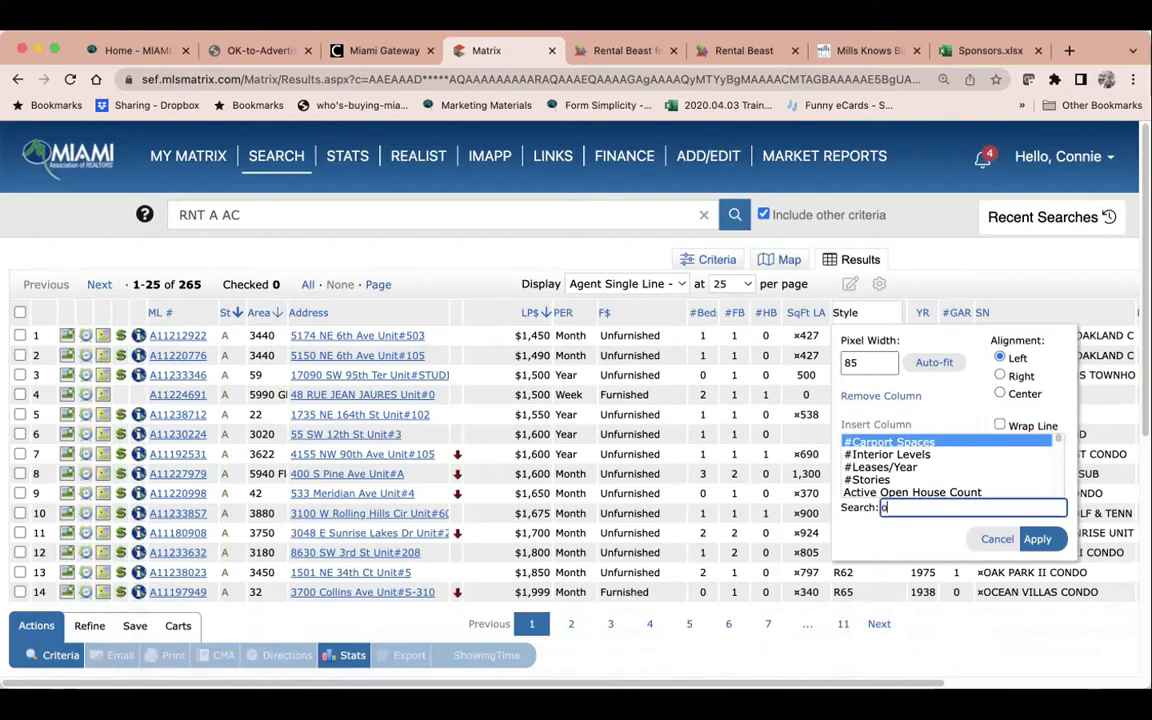
{"action": "key", "text": "Escape"}
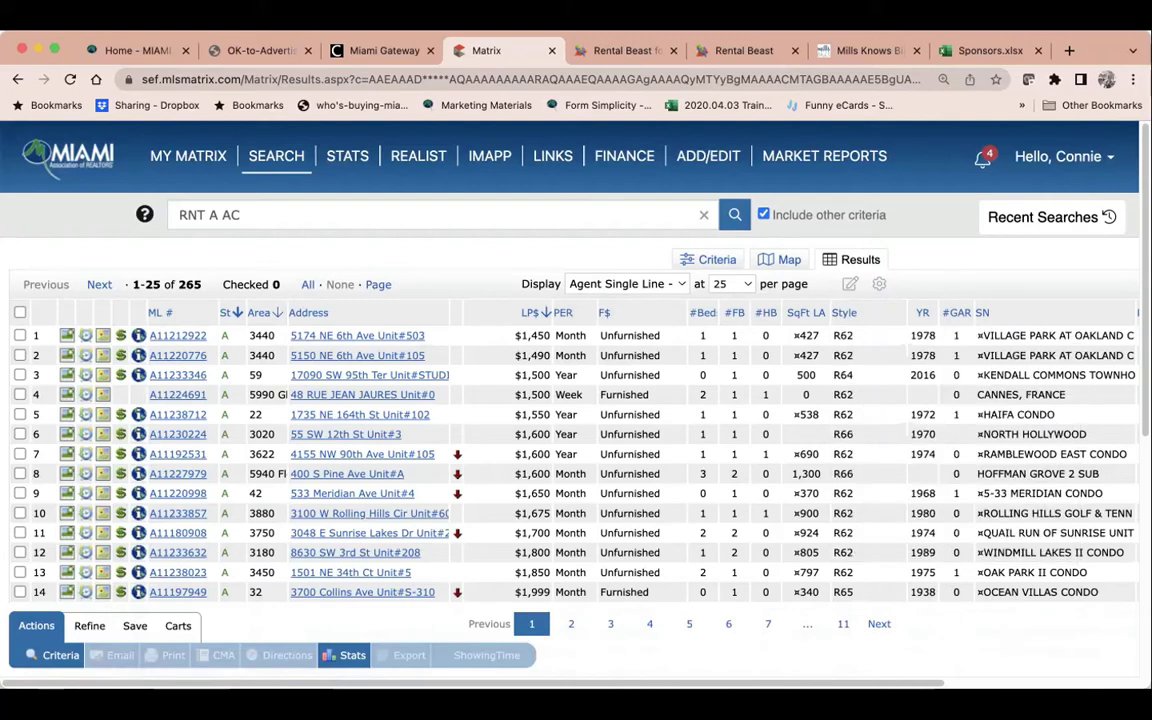
- Insert an OK To Advertise column beside the Style column in the results and sort the listings by it
{"action": "left_click", "coordinate": [874, 312]}
{"action": "left_click", "coordinate": [876, 438]}
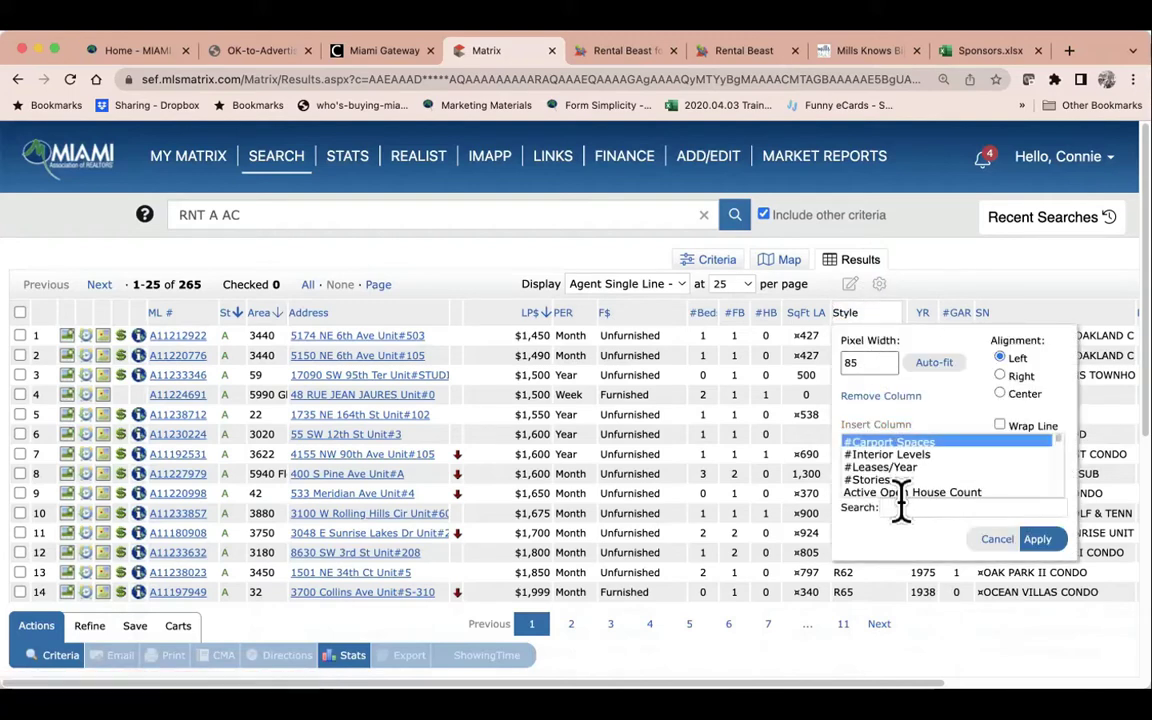
{"action": "type", "text": "ok to"}
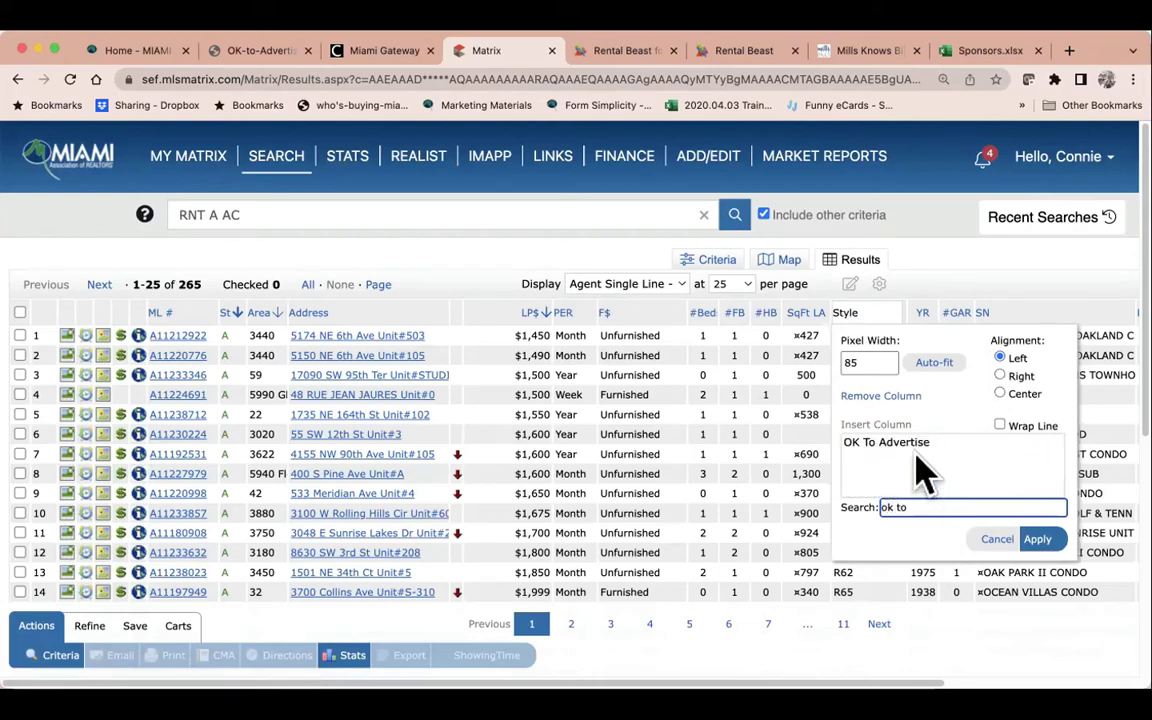
{"action": "left_click", "coordinate": [898, 442]}
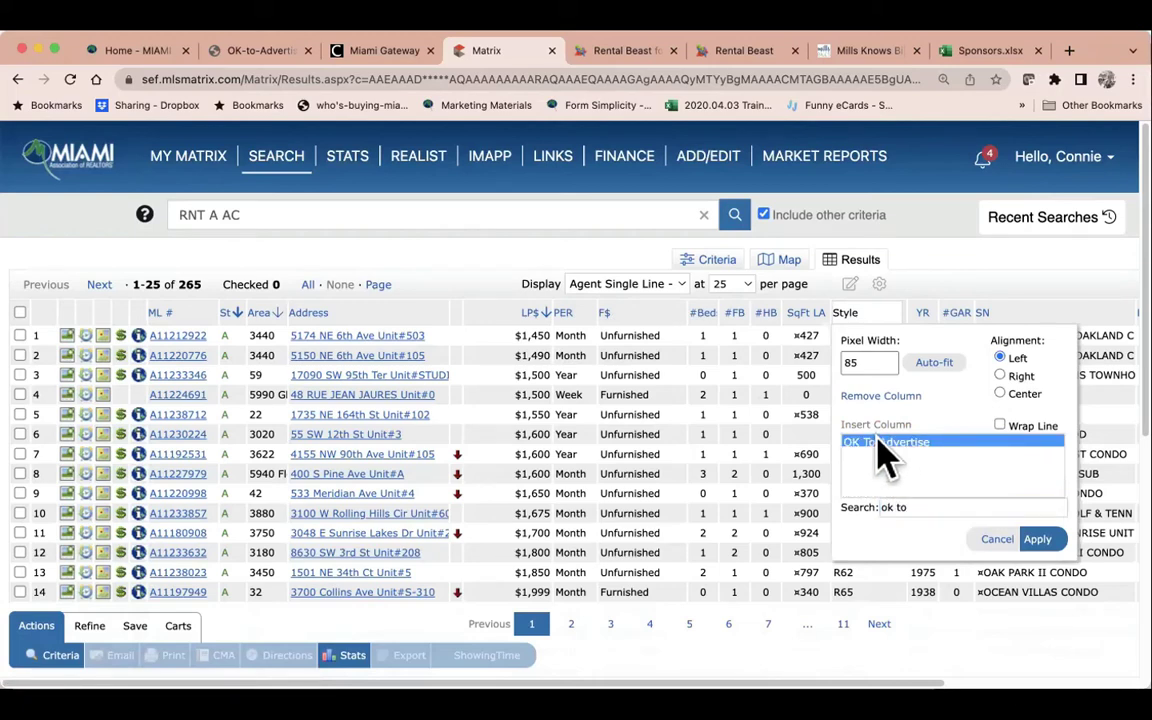
{"action": "left_click", "coordinate": [1037, 539]}
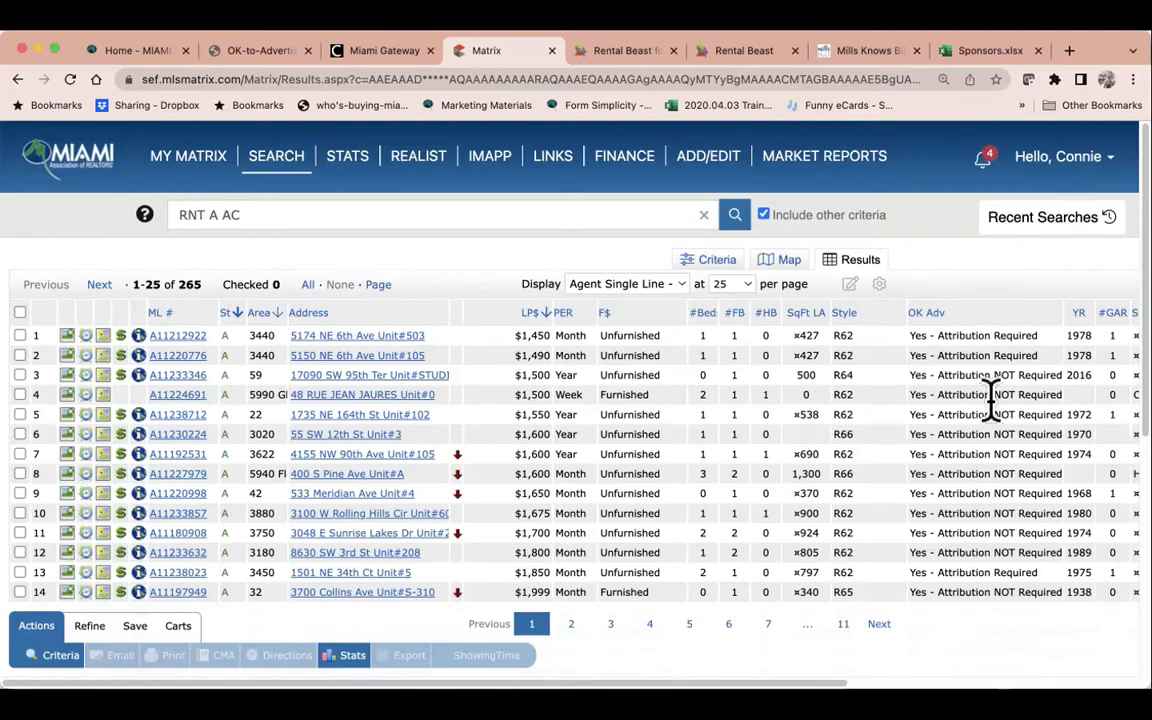
{"action": "left_click", "coordinate": [928, 314]}
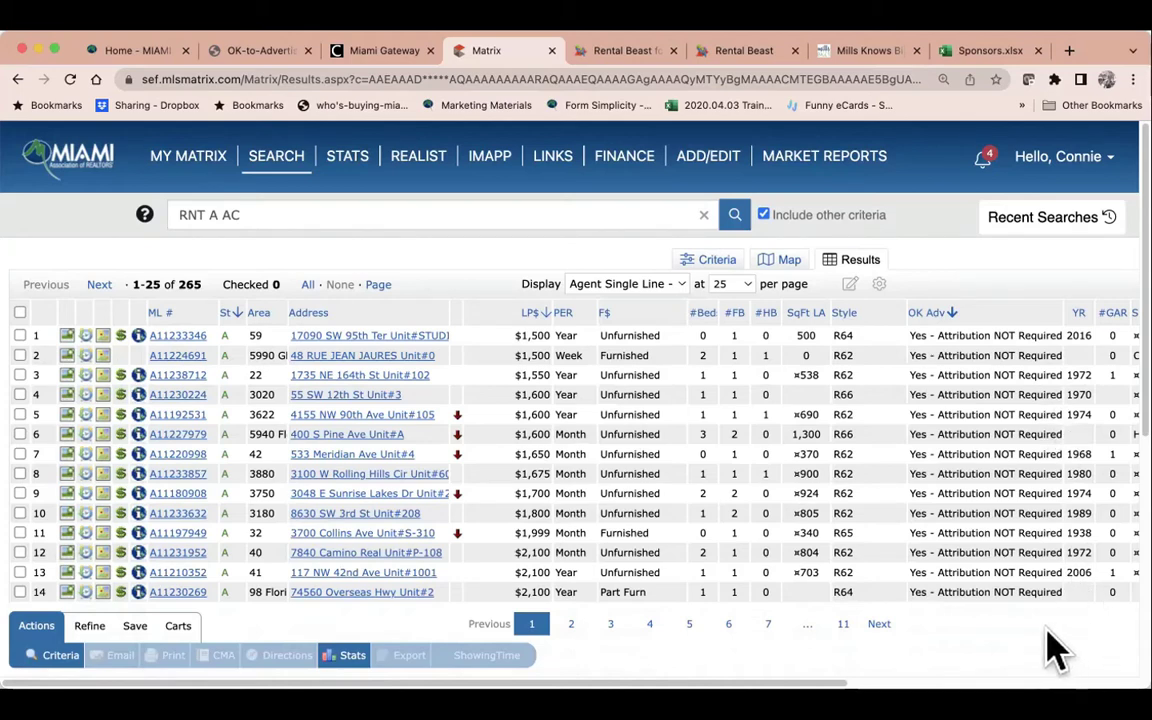
- Open the first listing in the sorted results and look through its photos
{"action": "left_click", "coordinate": [175, 336]}
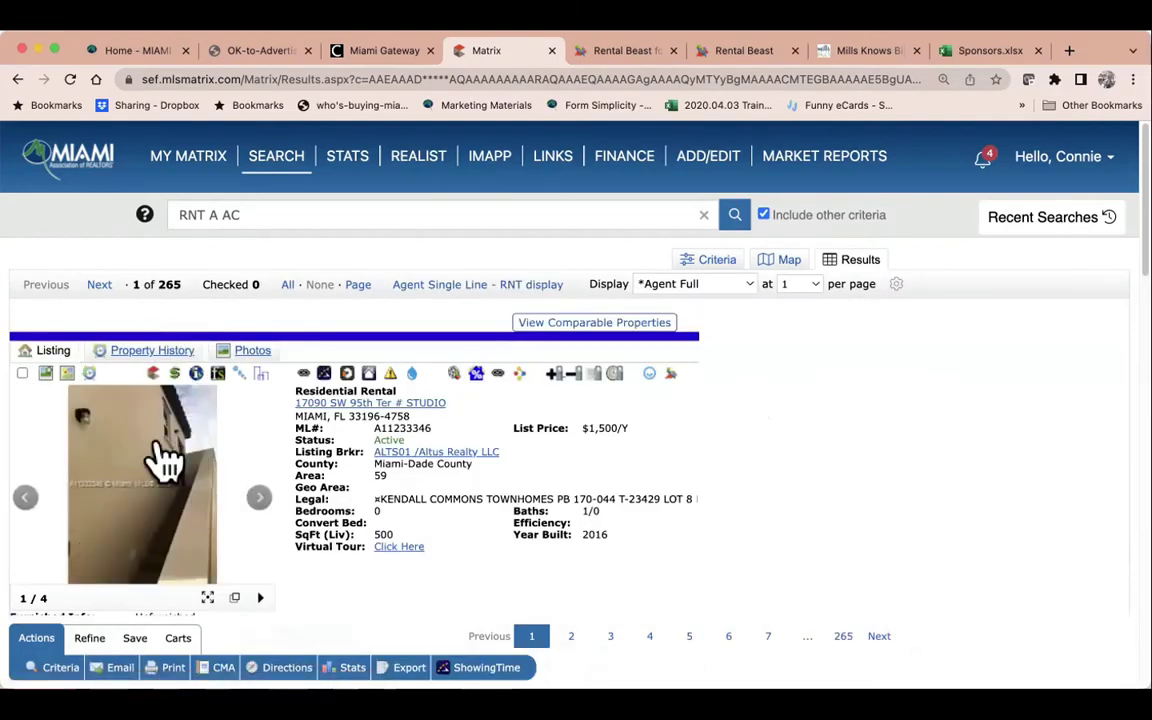
{"action": "left_click", "coordinate": [259, 498]}
{"action": "left_click", "coordinate": [259, 499]}
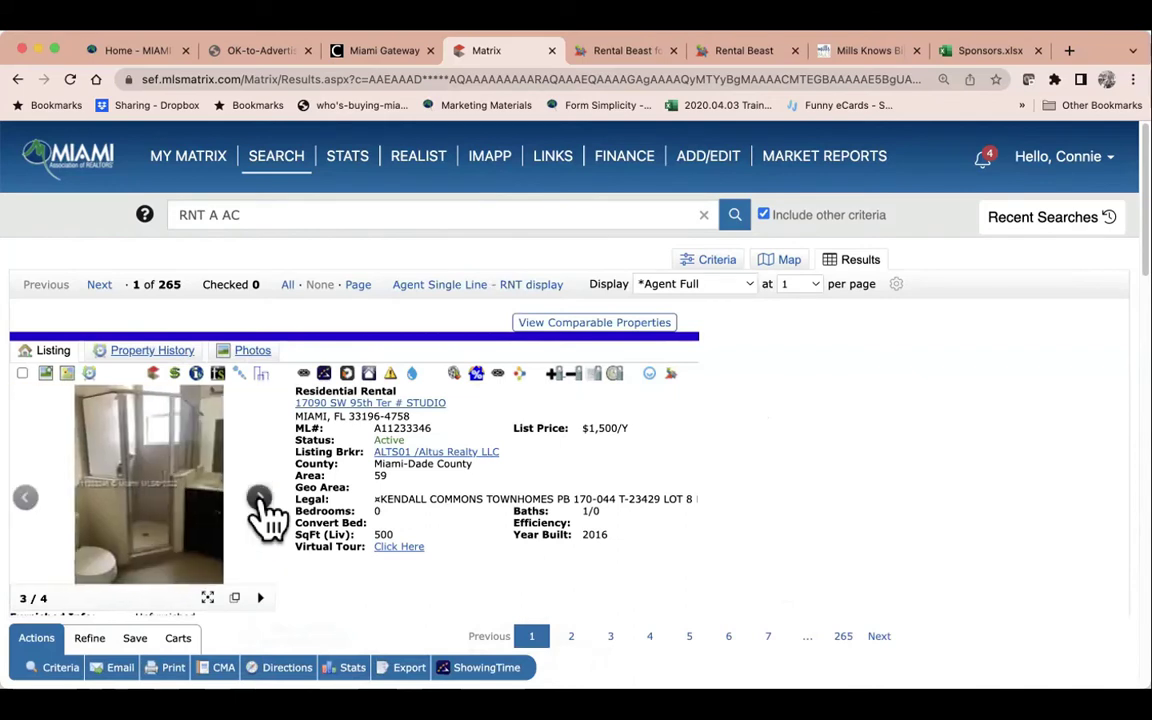
{"action": "left_click", "coordinate": [259, 499]}
{"action": "left_click", "coordinate": [259, 499]}
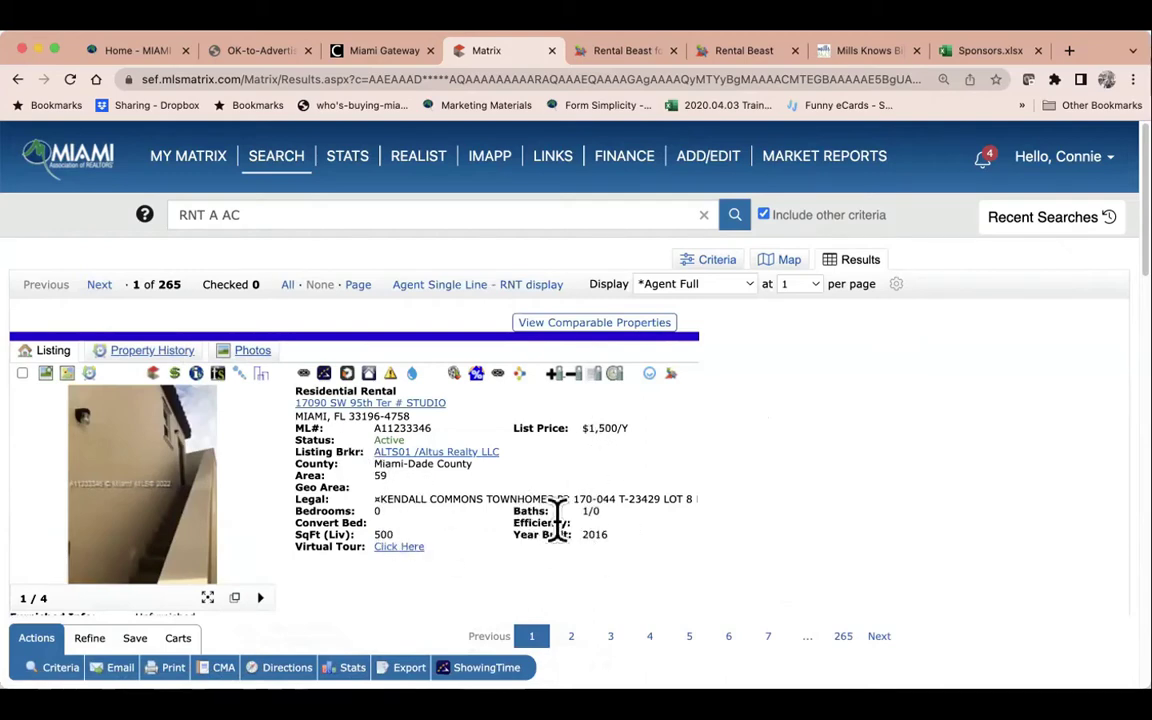
- Go back and forth between the second and third listings to compare their main photos, ending on the third
{"action": "left_click", "coordinate": [97, 285]}
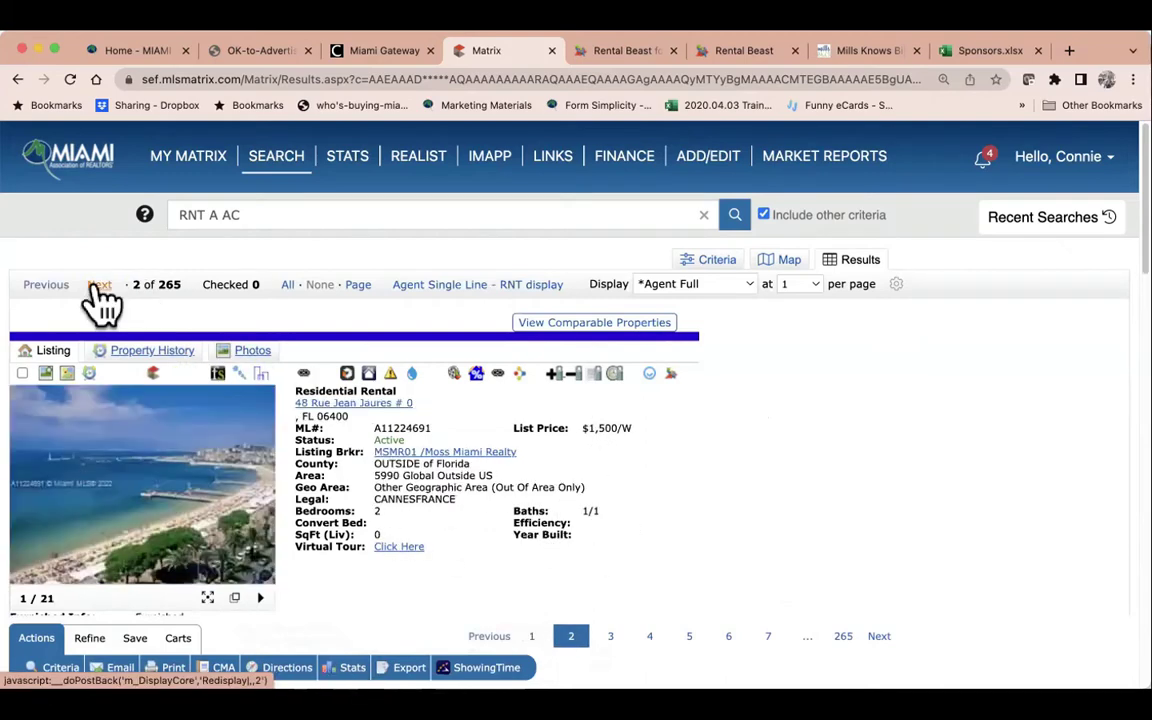
{"action": "mouse_move", "coordinate": [103, 463]}
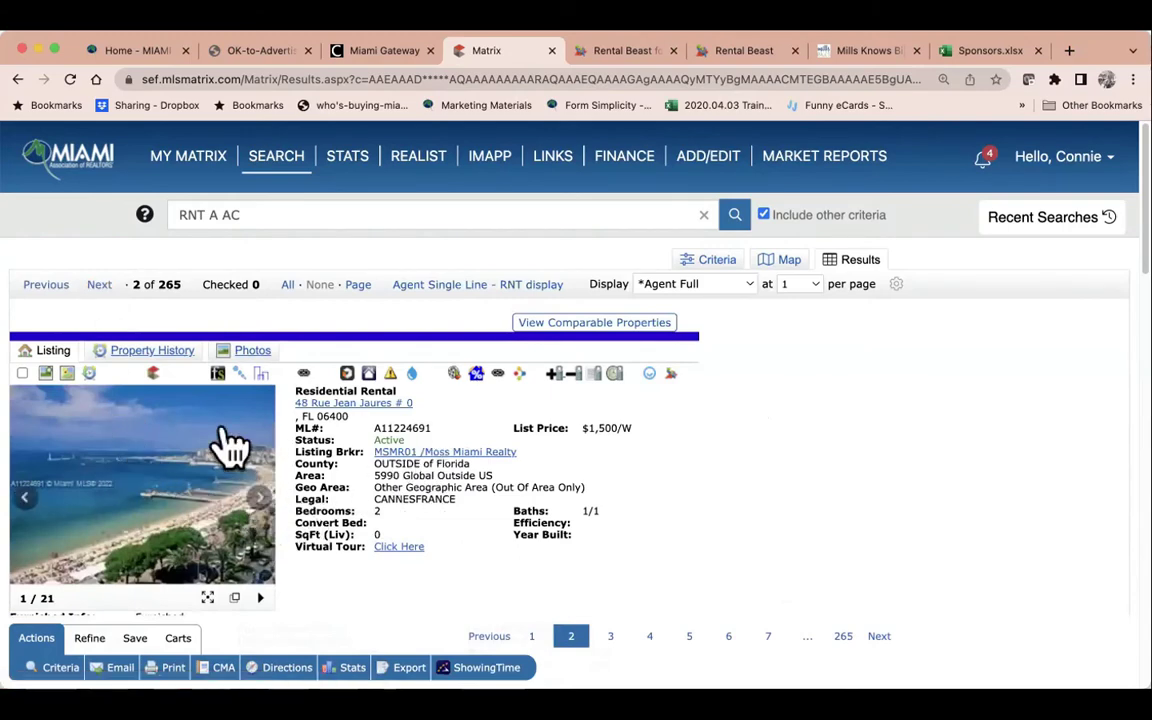
{"action": "left_click", "coordinate": [101, 285]}
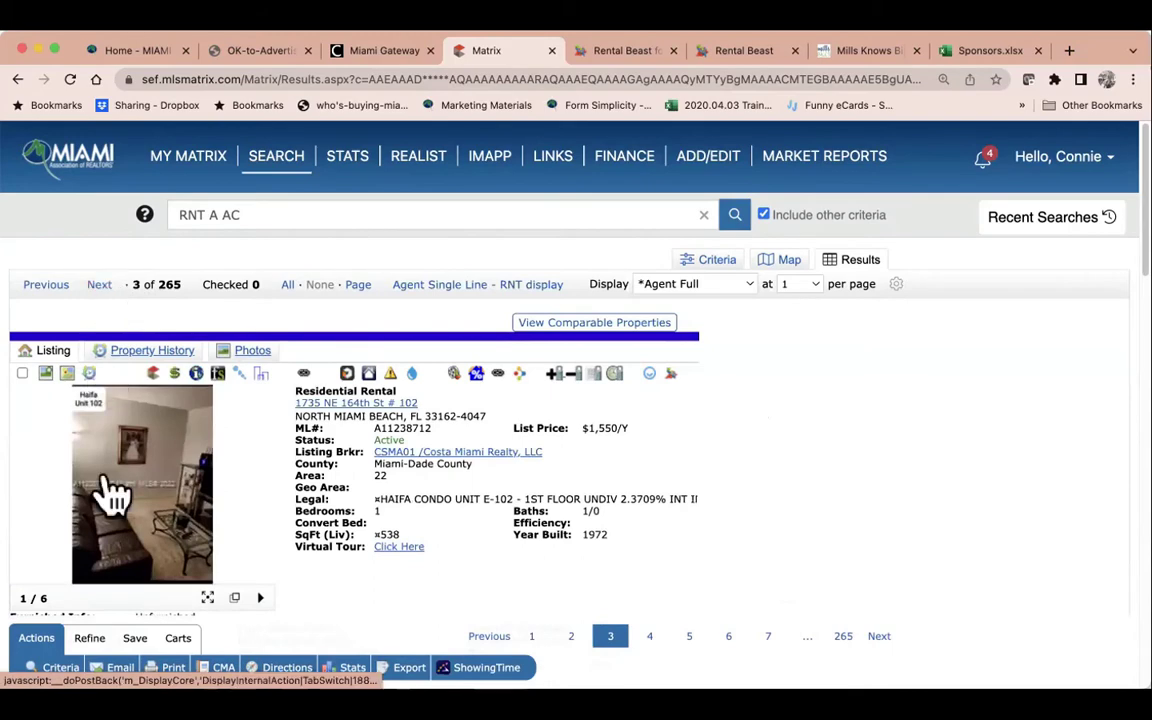
{"action": "left_click", "coordinate": [44, 286]}
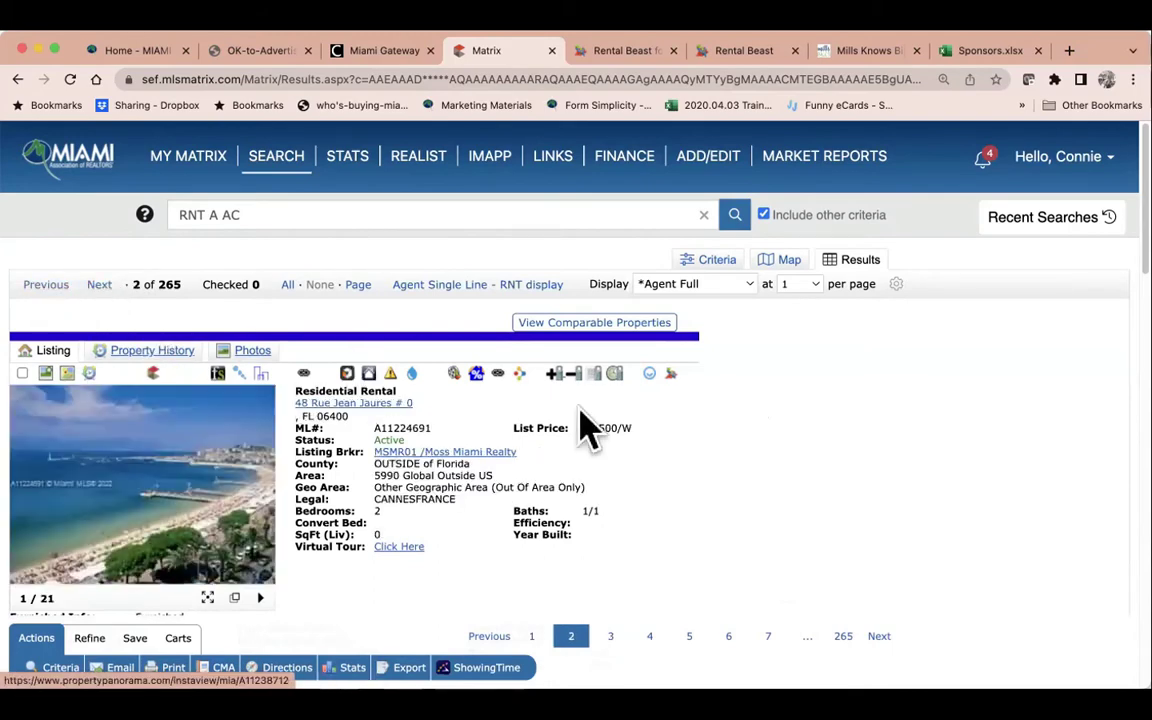
{"action": "left_click", "coordinate": [99, 285]}
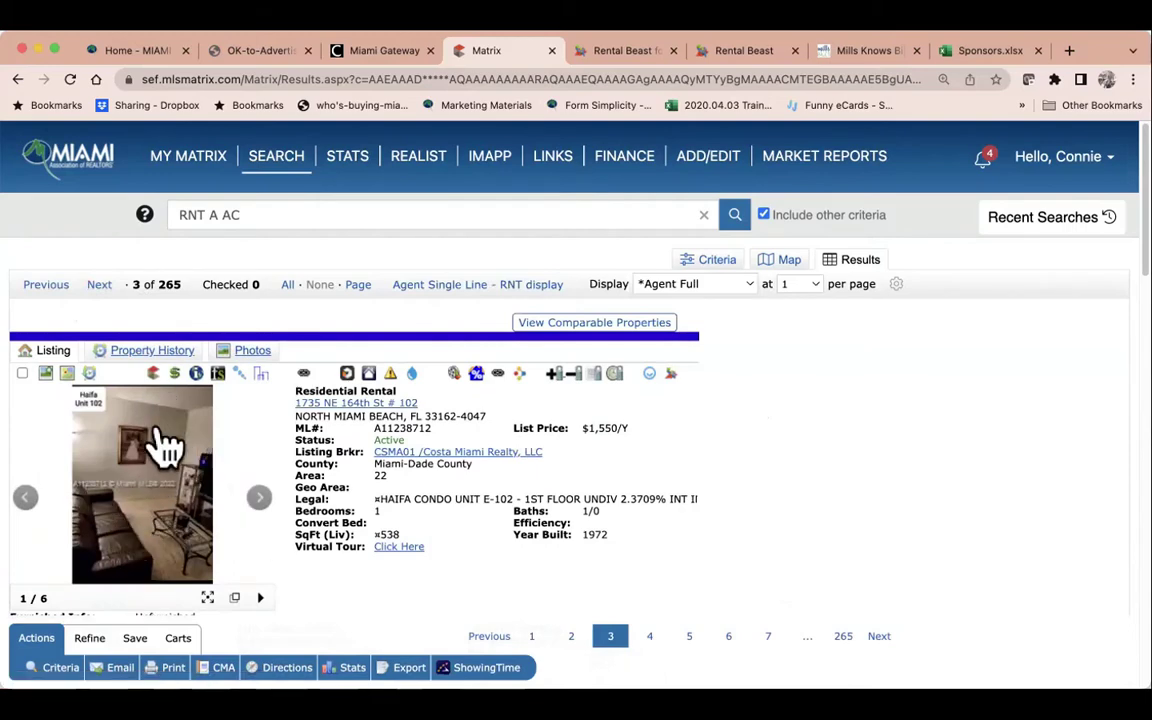
- Look through all the photos of the third listing
{"action": "left_click", "coordinate": [258, 500]}
{"action": "left_click", "coordinate": [258, 500]}
{"action": "left_click", "coordinate": [258, 500]}
{"action": "left_click", "coordinate": [258, 500]}
{"action": "left_click", "coordinate": [258, 500]}
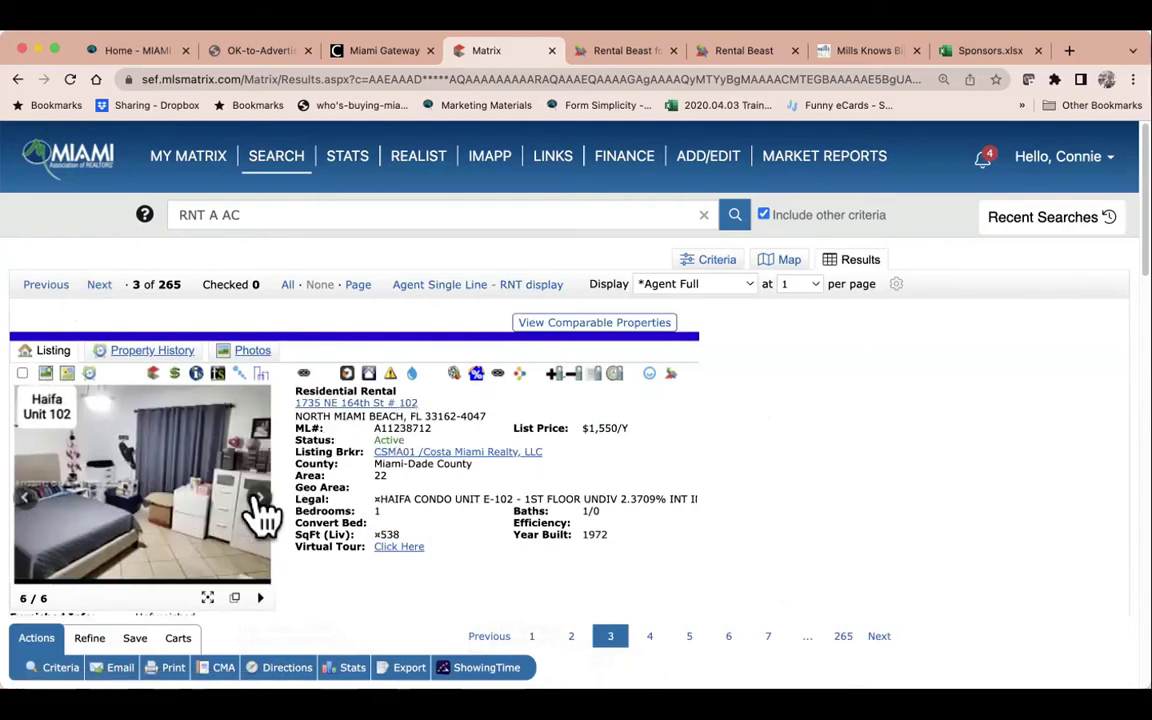
{"action": "left_click", "coordinate": [260, 505]}
- Advance to the eighth listing, offered by The Keyes Company, and copy its ML number
{"action": "left_click", "coordinate": [99, 285]}
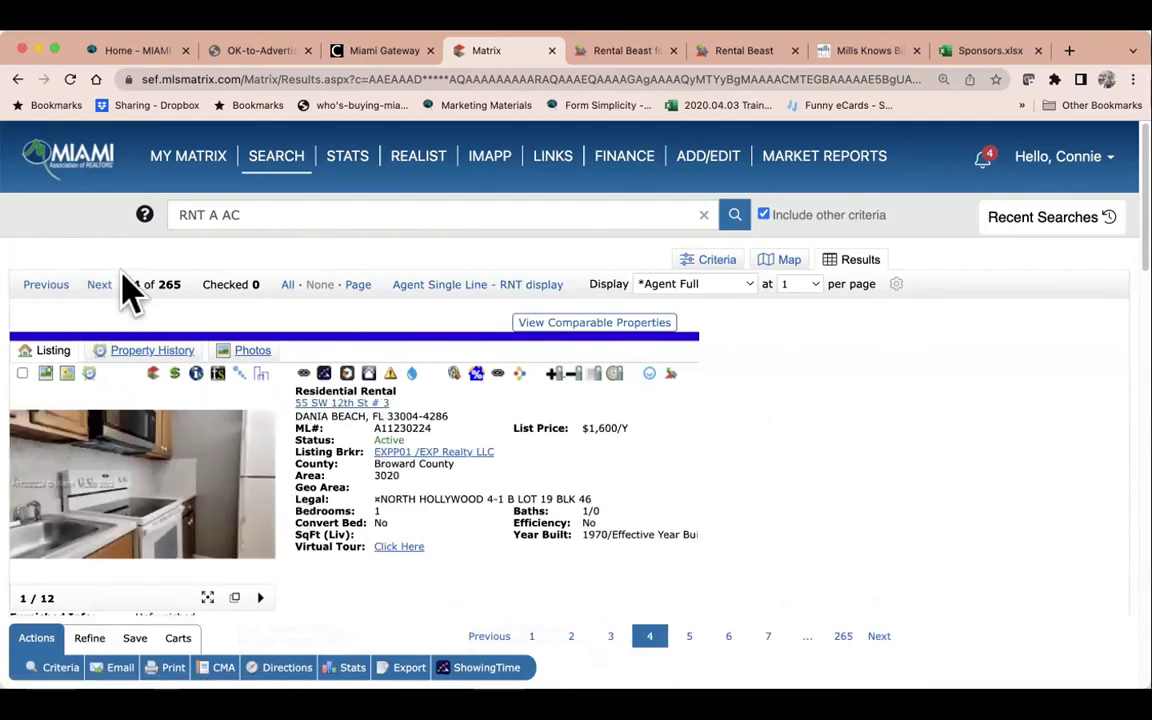
{"action": "left_click", "coordinate": [100, 285]}
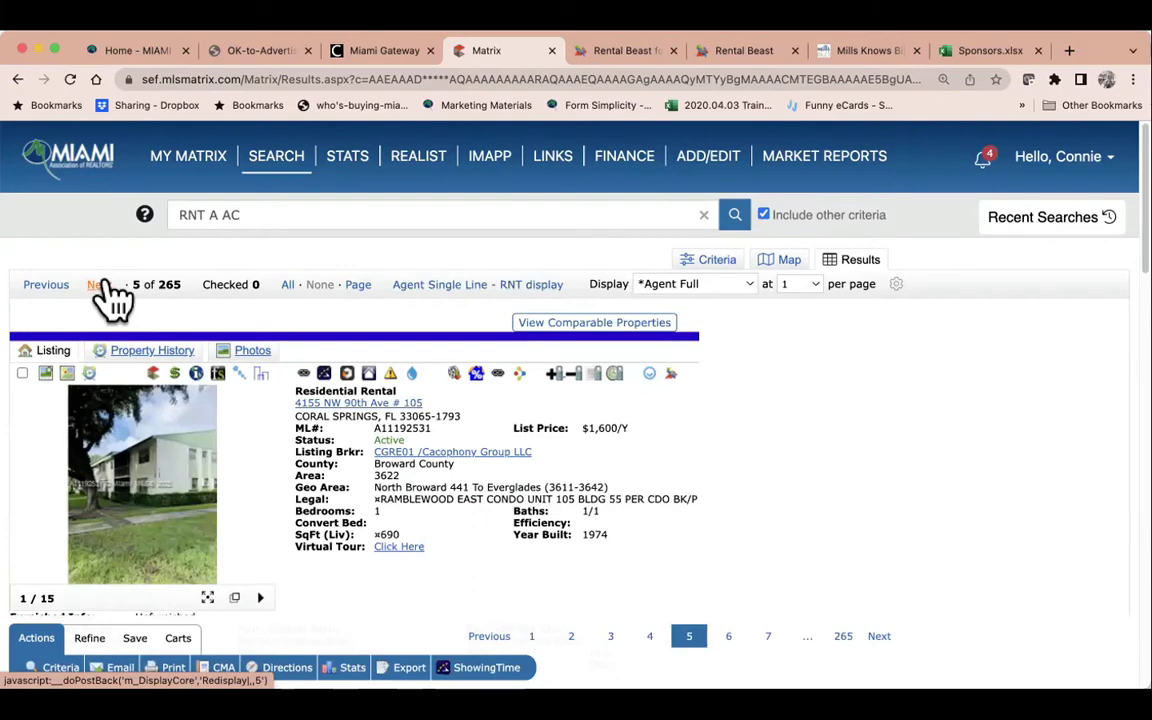
{"action": "left_click", "coordinate": [104, 285]}
{"action": "left_click", "coordinate": [104, 285]}
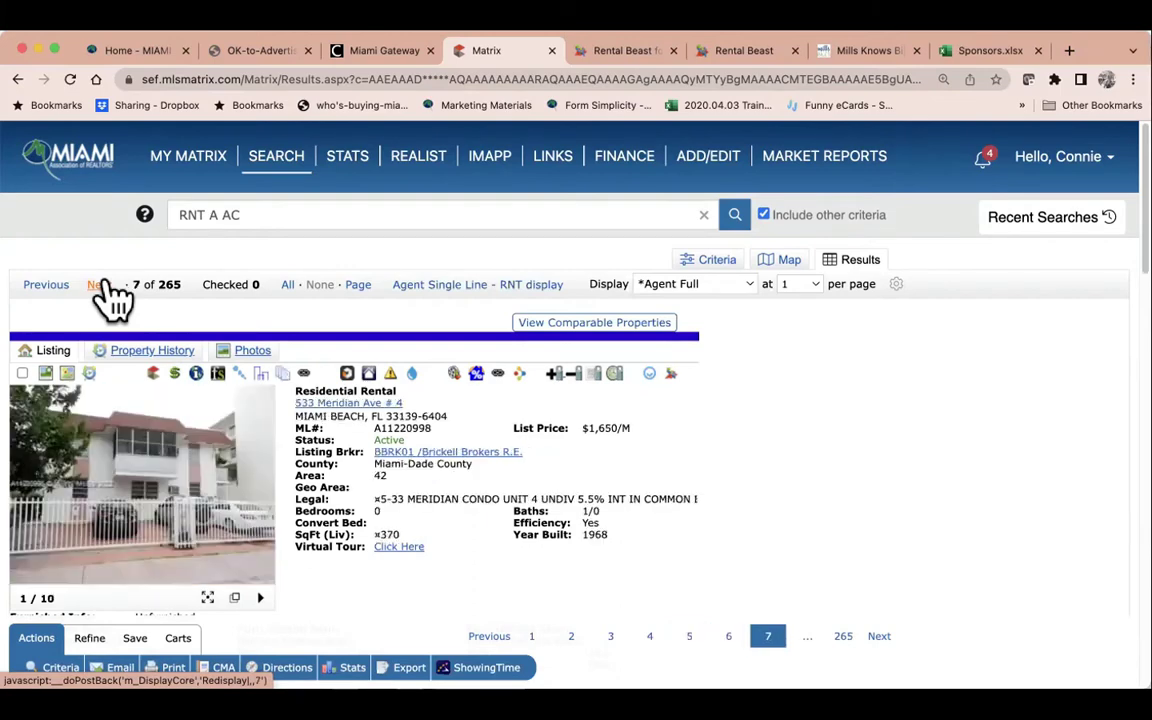
{"action": "left_click", "coordinate": [104, 285]}
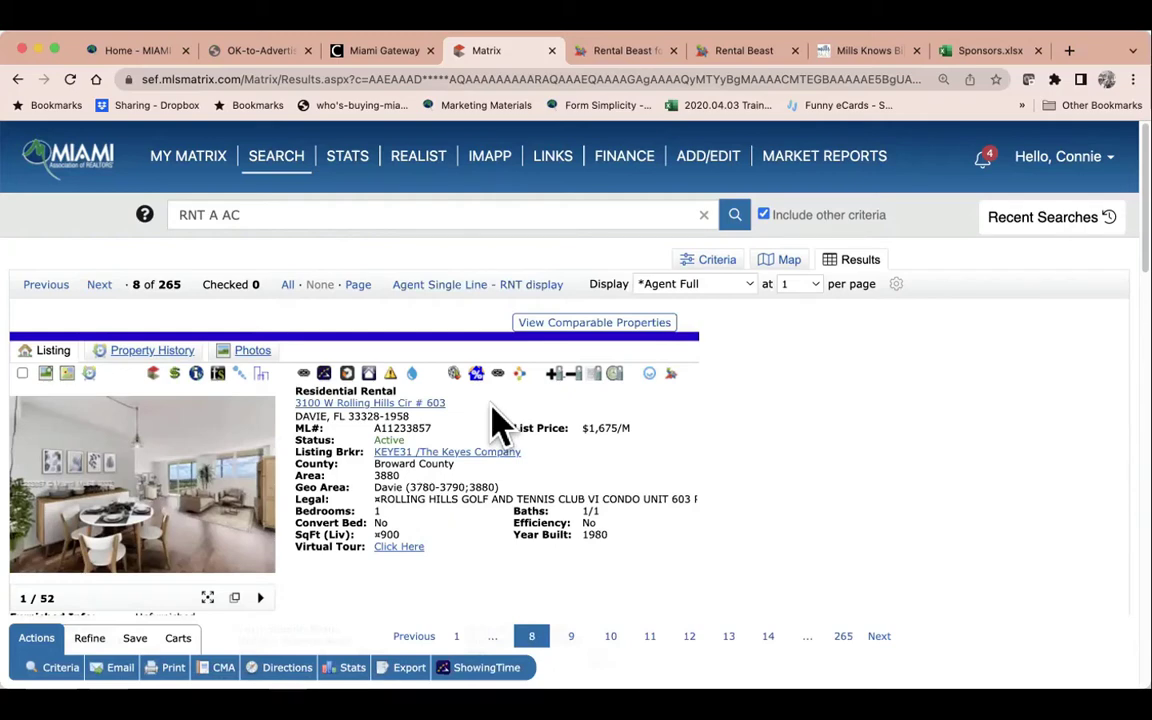
{"action": "left_click_drag", "start_coordinate": [450, 437], "coordinate": [374, 428]}
{"action": "key", "text": "super+c"}
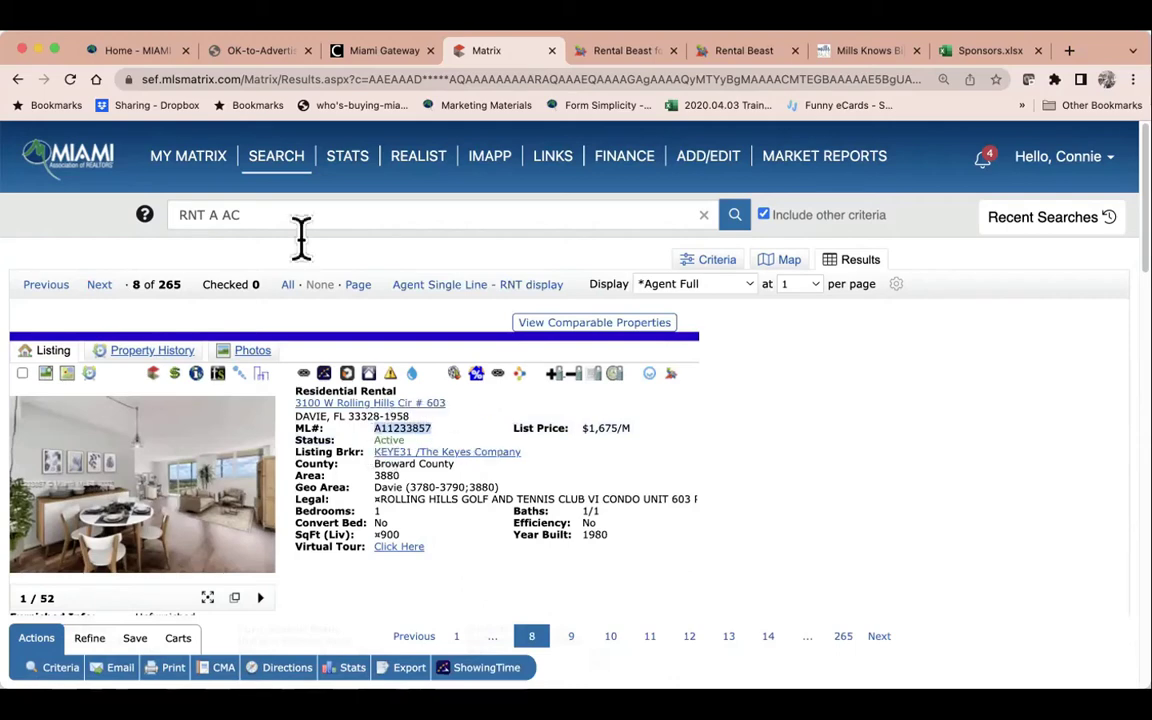
- Switch to the Miami Gateway, launch Agent 3000, and leave its new updates notice to be read another time
{"action": "left_click", "coordinate": [405, 52]}
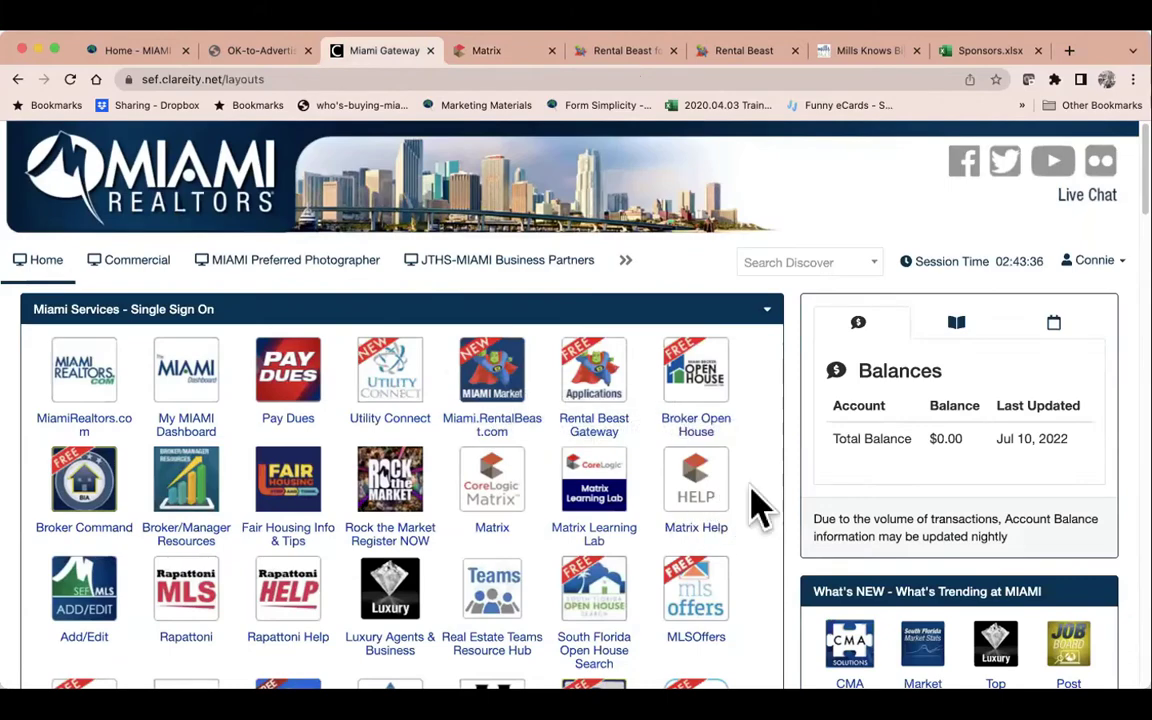
{"action": "scroll", "coordinate": [750, 506], "scroll_direction": "down", "scroll_amount": 2}
{"action": "scroll", "coordinate": [762, 508], "scroll_direction": "down", "scroll_amount": 2}
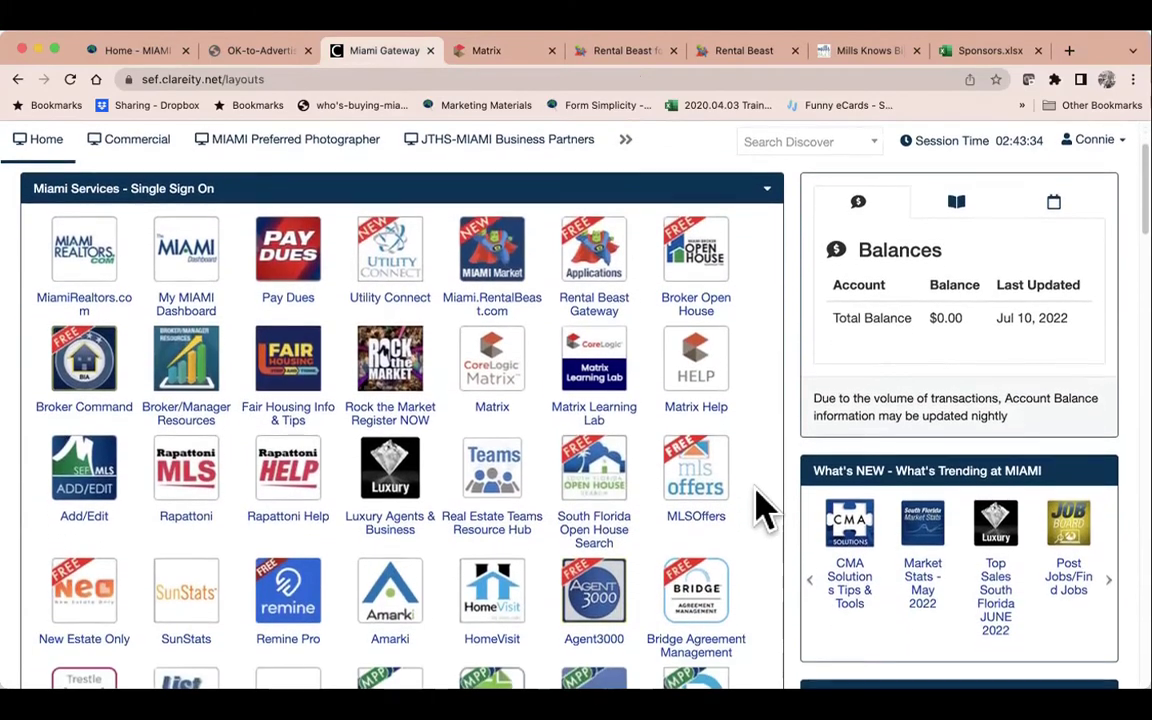
{"action": "left_click", "coordinate": [617, 603]}
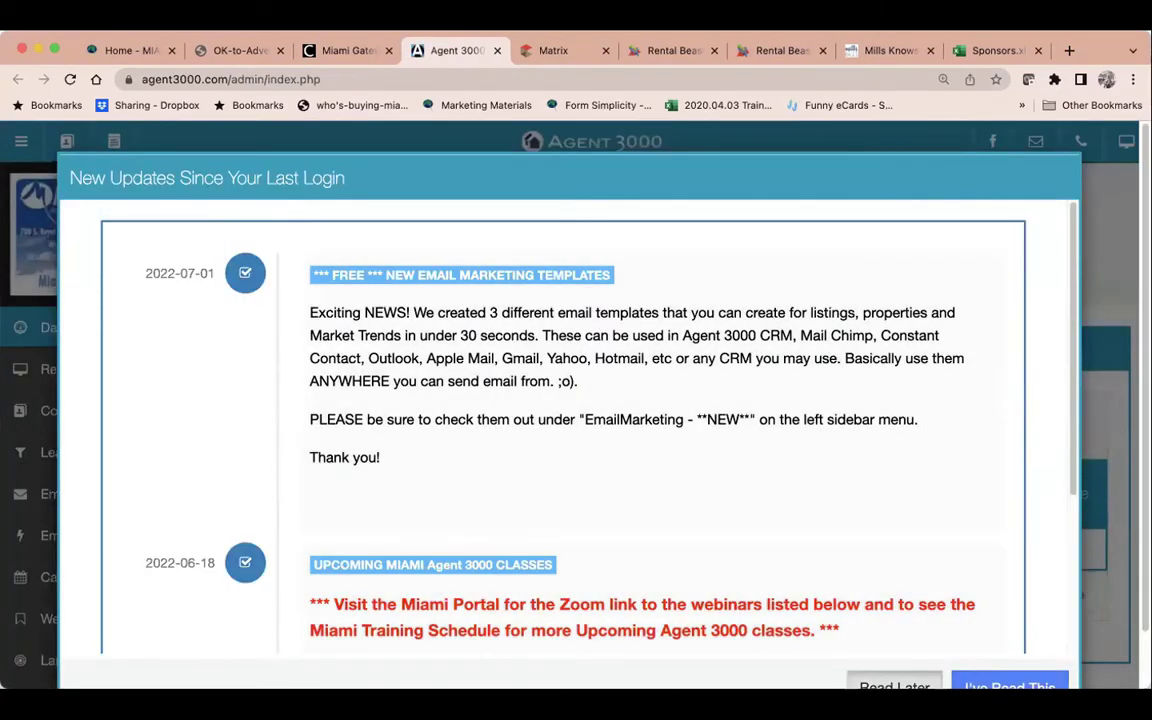
{"action": "left_click", "coordinate": [900, 685]}
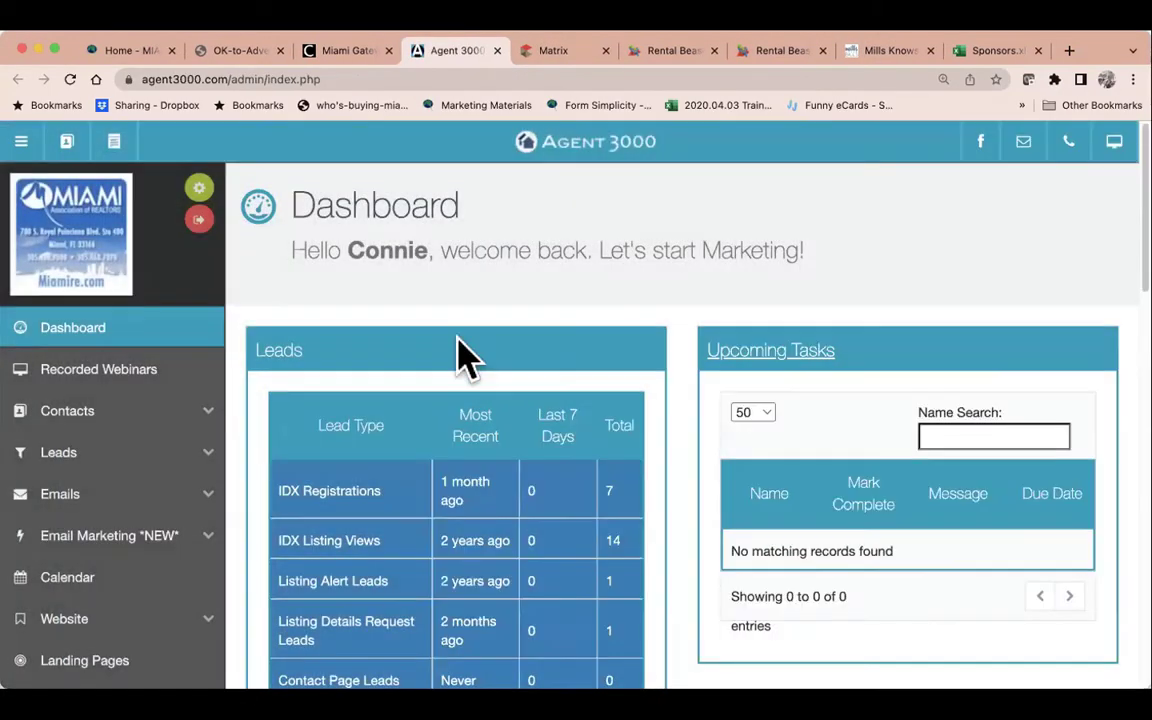
- Review the Profile, Logo and Photo sections of the Agent 3000 account settings, then return to the dashboard
{"action": "left_click", "coordinate": [199, 190]}
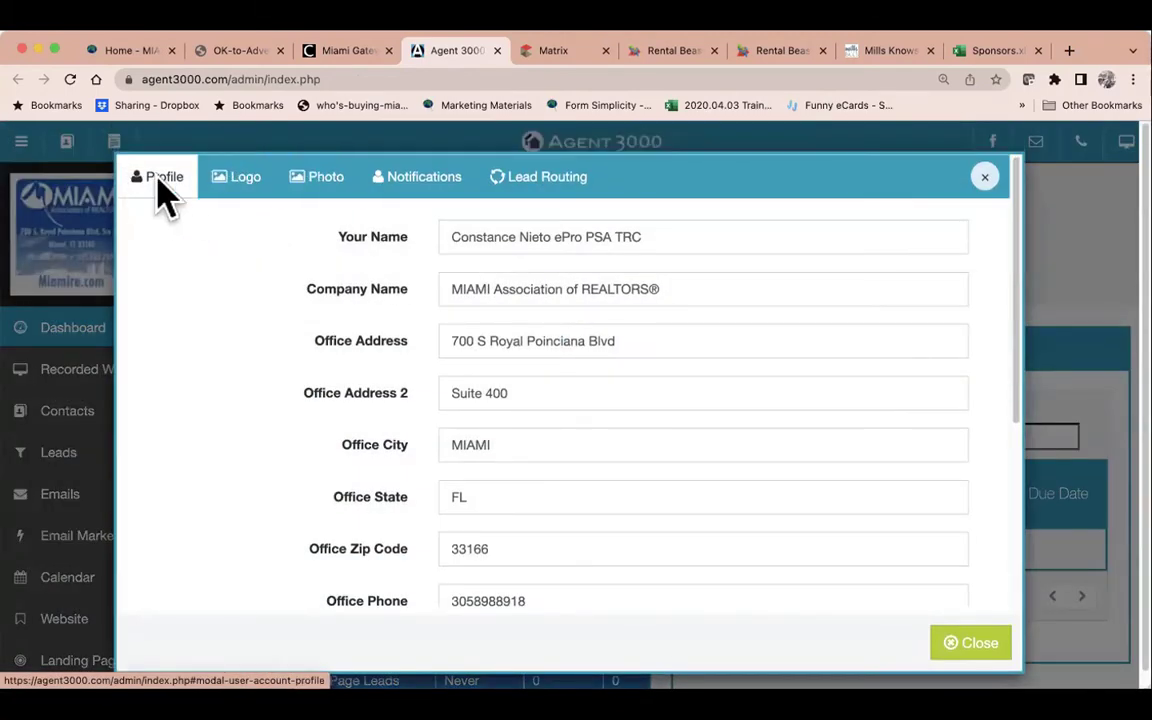
{"action": "left_click", "coordinate": [228, 190]}
{"action": "left_click", "coordinate": [305, 193]}
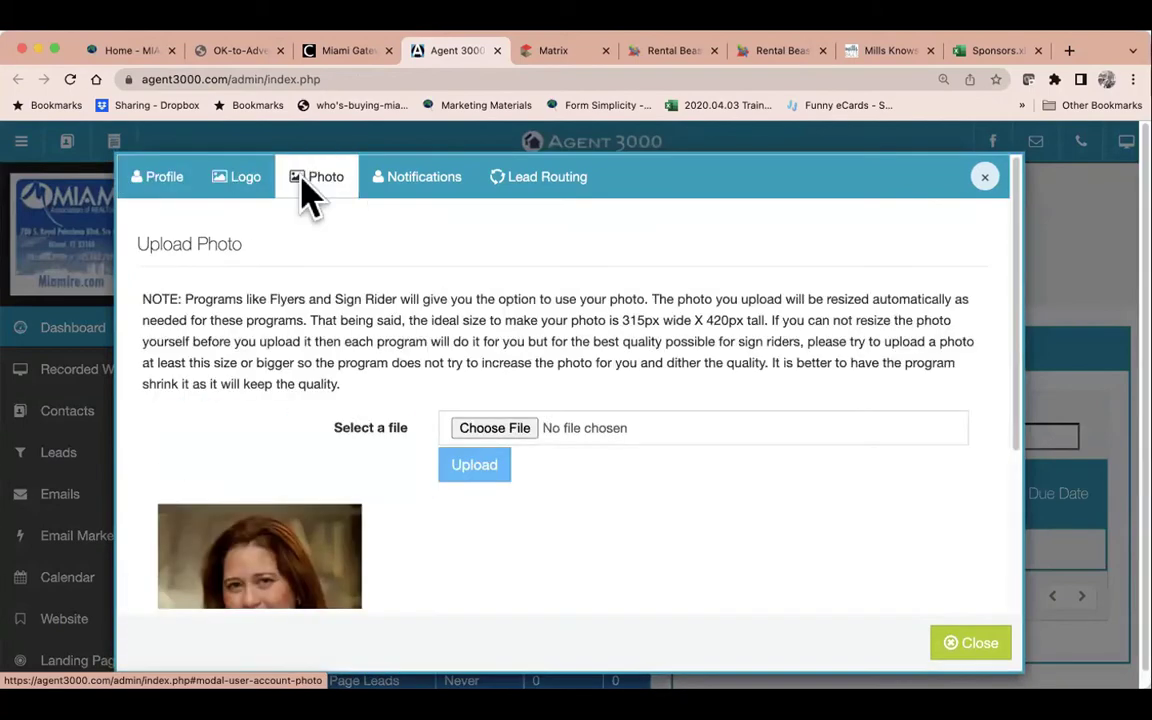
{"action": "scroll", "coordinate": [321, 386], "scroll_direction": "down", "scroll_amount": 5}
{"action": "scroll", "coordinate": [321, 404], "scroll_direction": "up", "scroll_amount": 3}
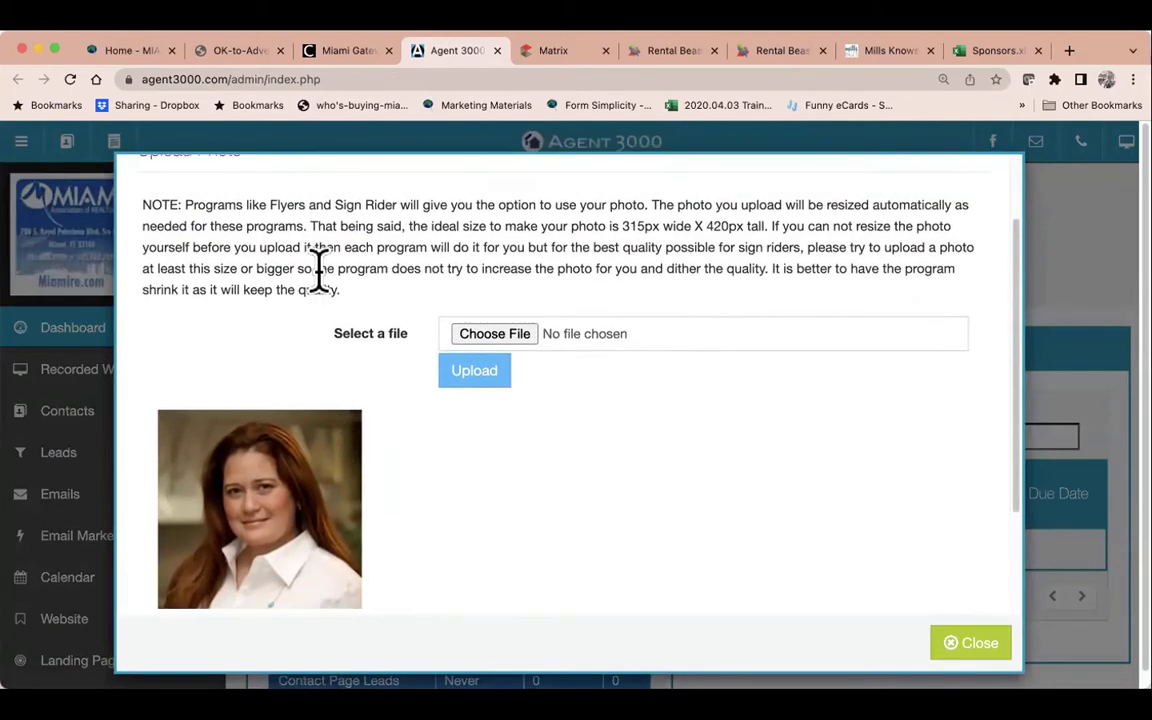
{"action": "scroll", "coordinate": [318, 268], "scroll_direction": "up", "scroll_amount": 3}
{"action": "left_click", "coordinate": [252, 192]}
{"action": "left_click", "coordinate": [165, 185]}
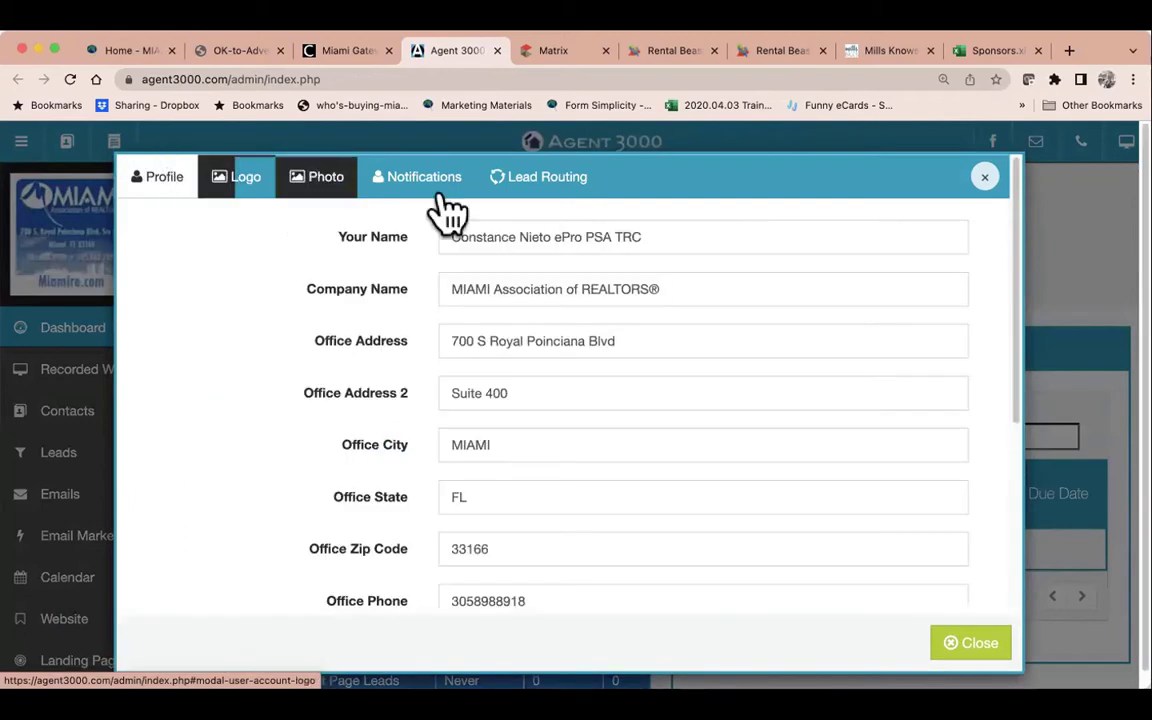
{"action": "left_click", "coordinate": [993, 186]}
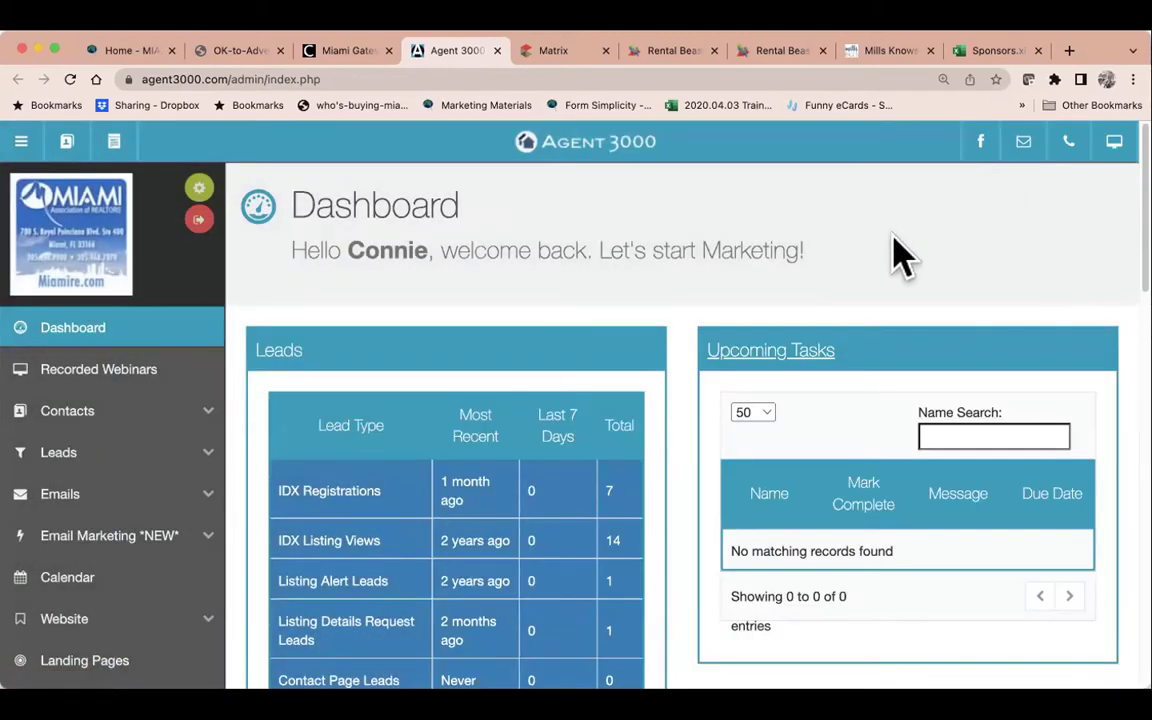
{"action": "scroll", "coordinate": [120, 494], "scroll_direction": "down", "scroll_amount": 1}
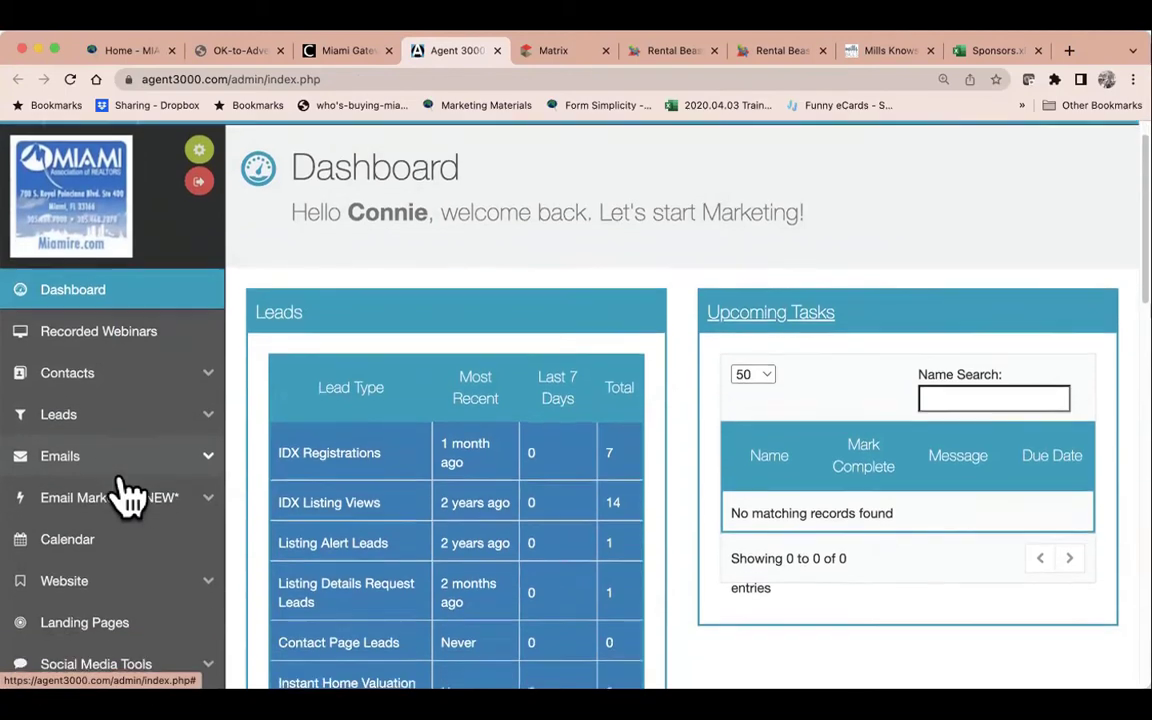
- Open the Listing Collage Post tool from the social media tools
{"action": "scroll", "coordinate": [123, 494], "scroll_direction": "down", "scroll_amount": 5}
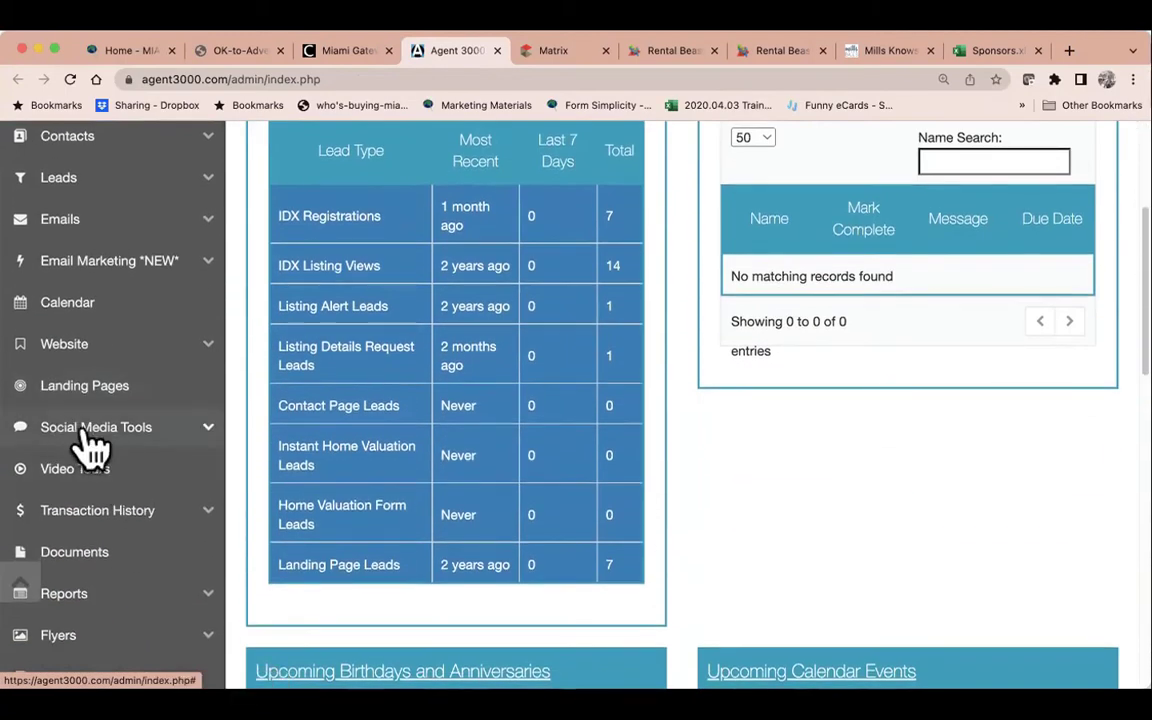
{"action": "left_click", "coordinate": [97, 438]}
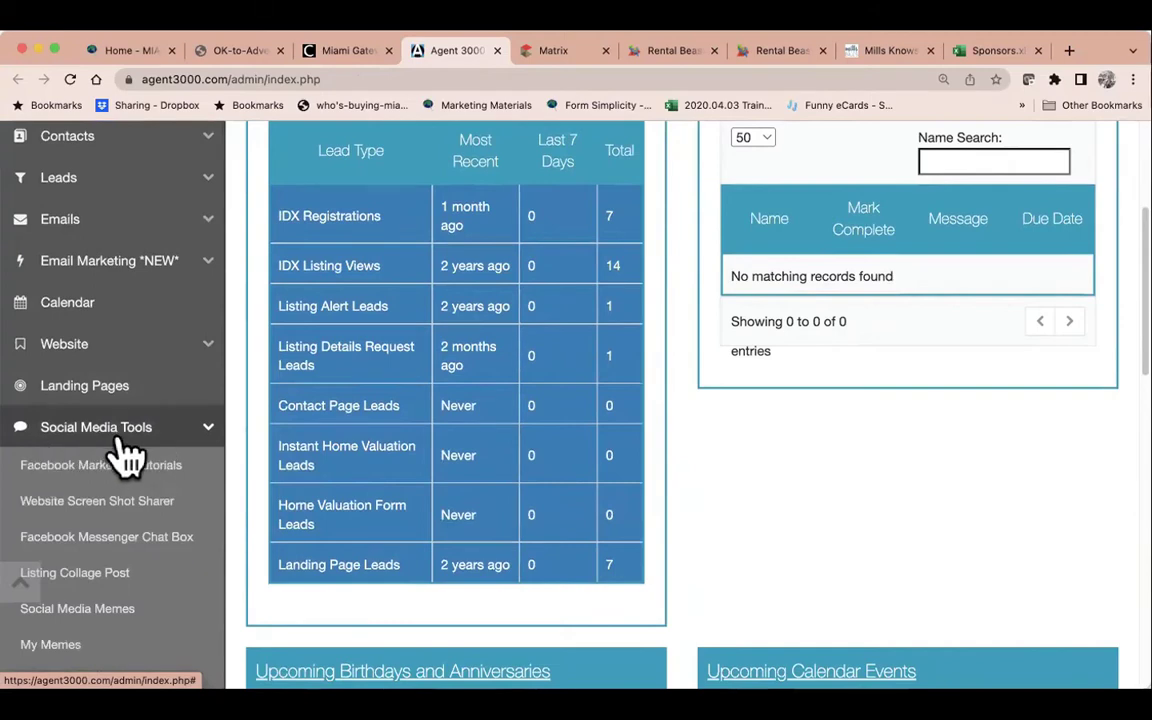
{"action": "left_click", "coordinate": [140, 592]}
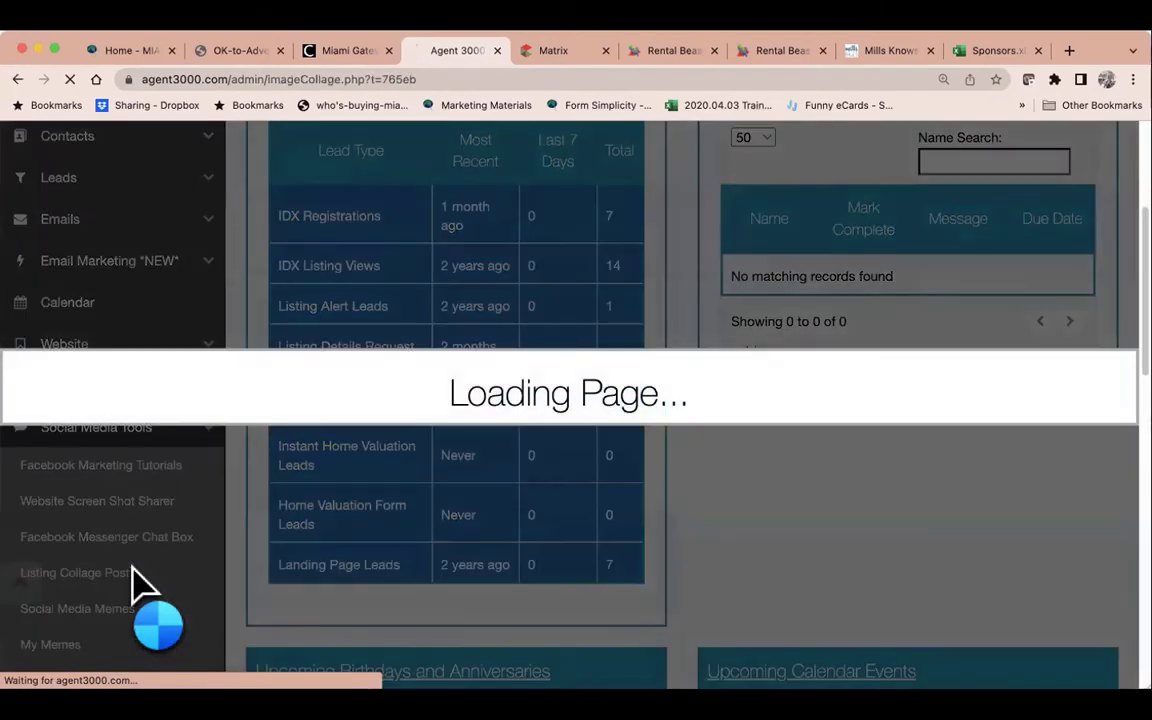
{"action": "scroll", "coordinate": [140, 592], "scroll_direction": "down", "scroll_amount": 4}
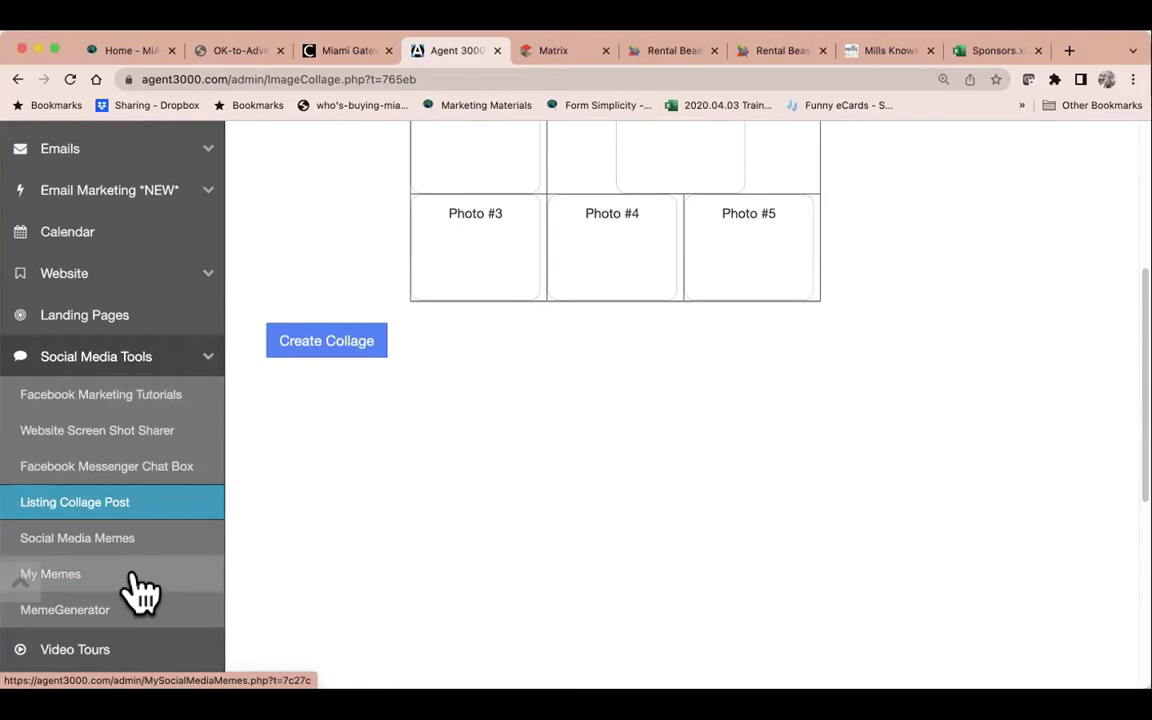
{"action": "scroll", "coordinate": [488, 462], "scroll_direction": "up", "scroll_amount": 2}
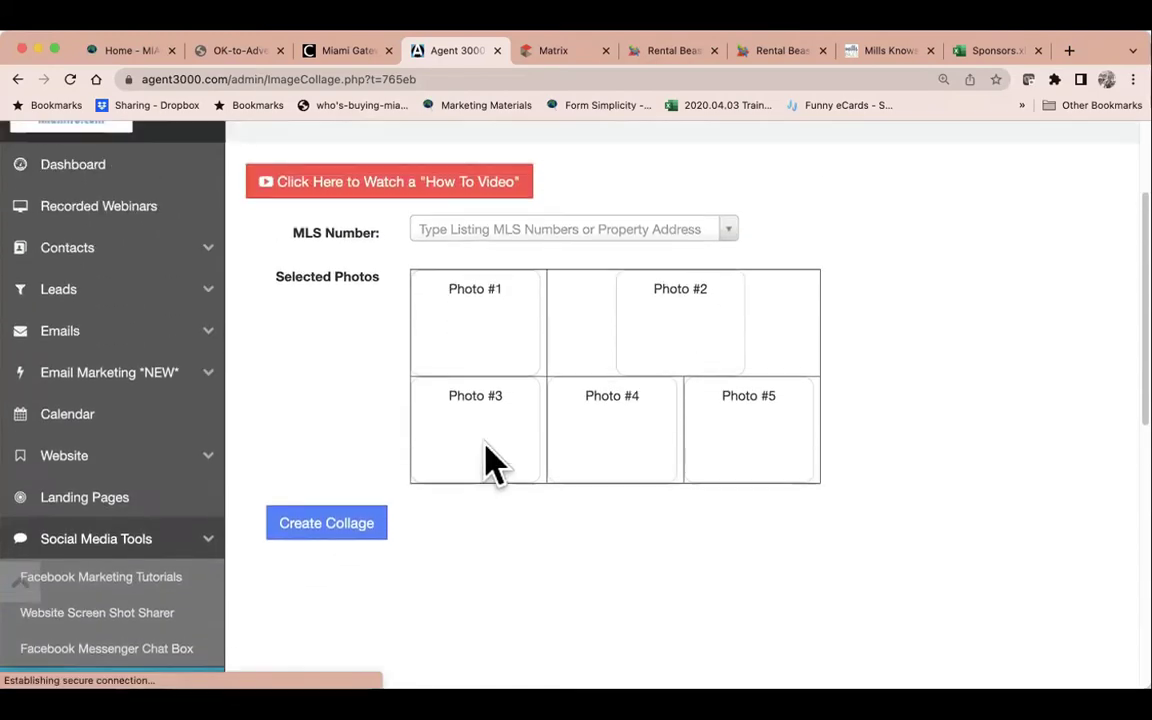
- Load listing A11233857 into the collage by its copied MLS number and agree to the advertising authorization terms
{"action": "left_click", "coordinate": [437, 235]}
{"action": "right_click", "coordinate": [437, 254]}
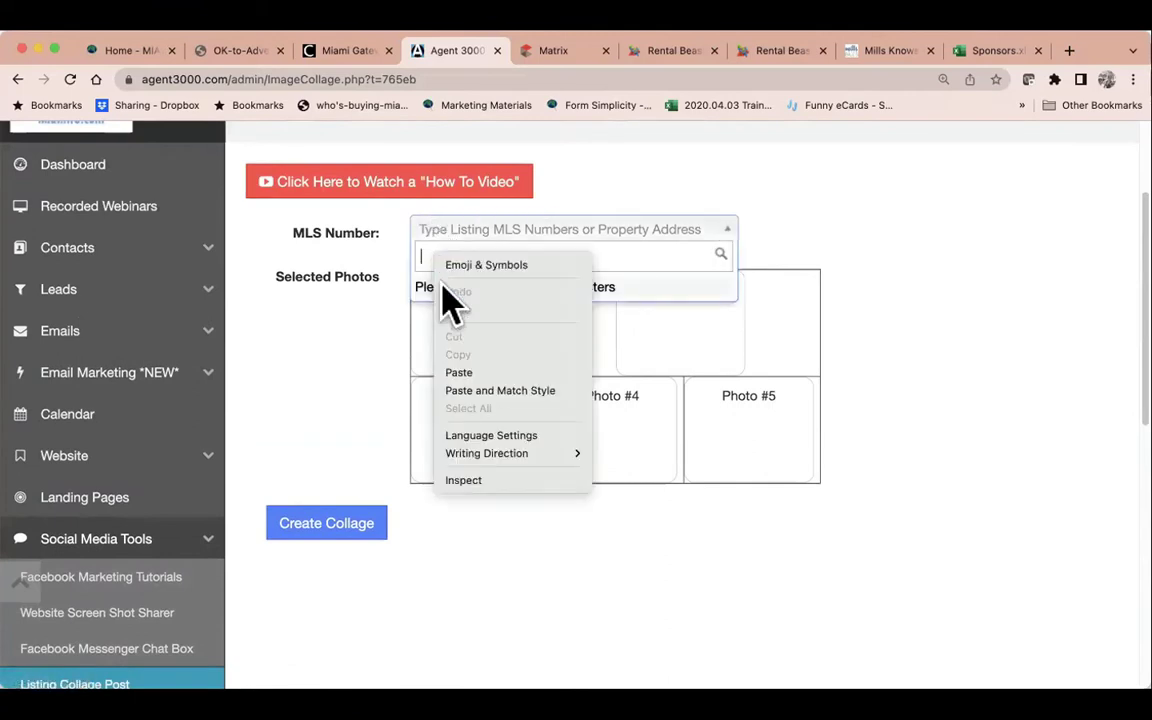
{"action": "left_click", "coordinate": [468, 373]}
{"action": "left_click_drag", "start_coordinate": [450, 255], "coordinate": [333, 278]}
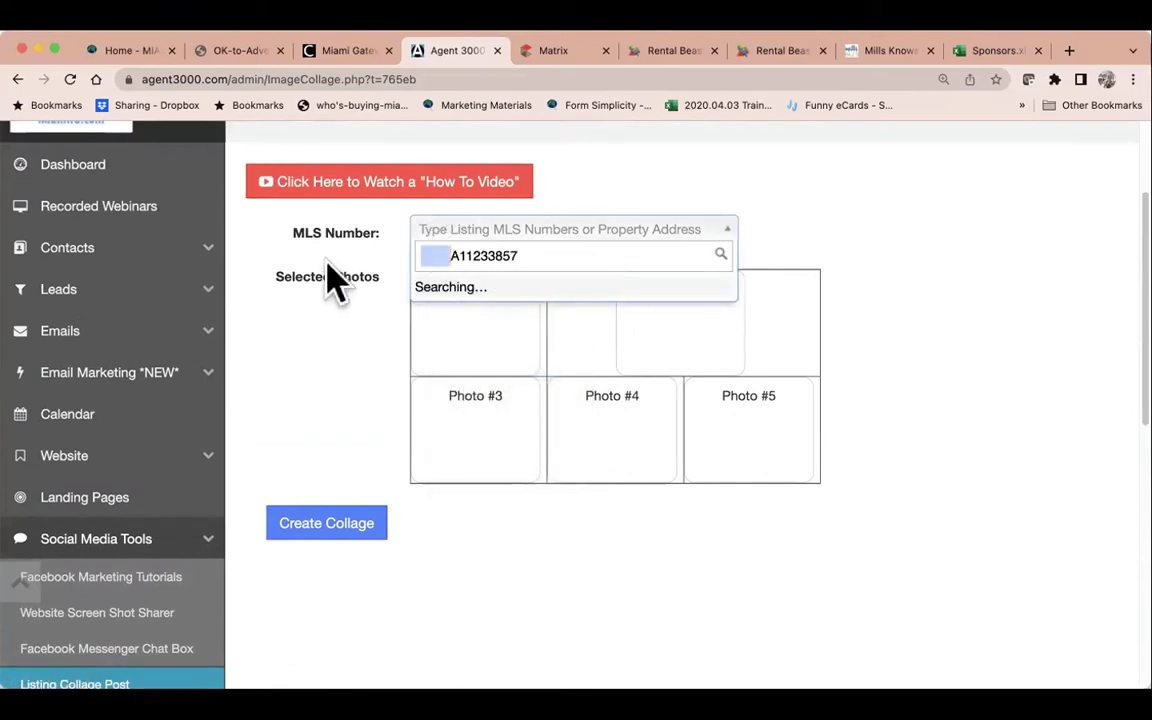
{"action": "key", "text": "BackSpace"}
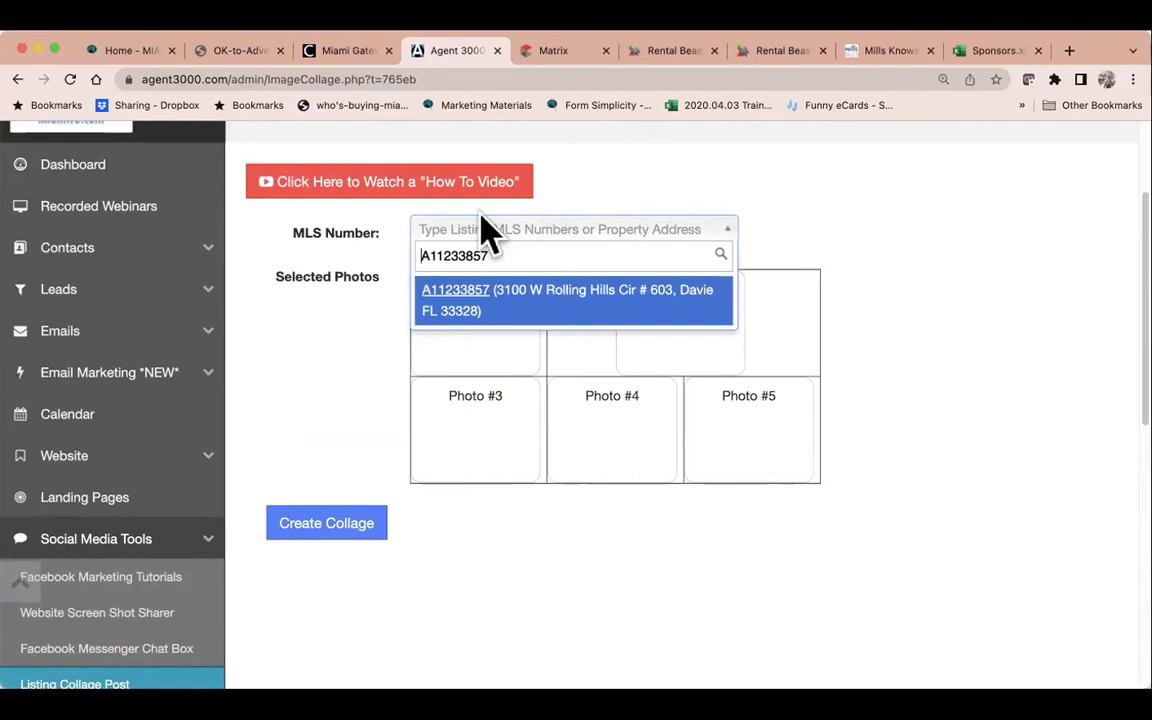
{"action": "left_click", "coordinate": [448, 306]}
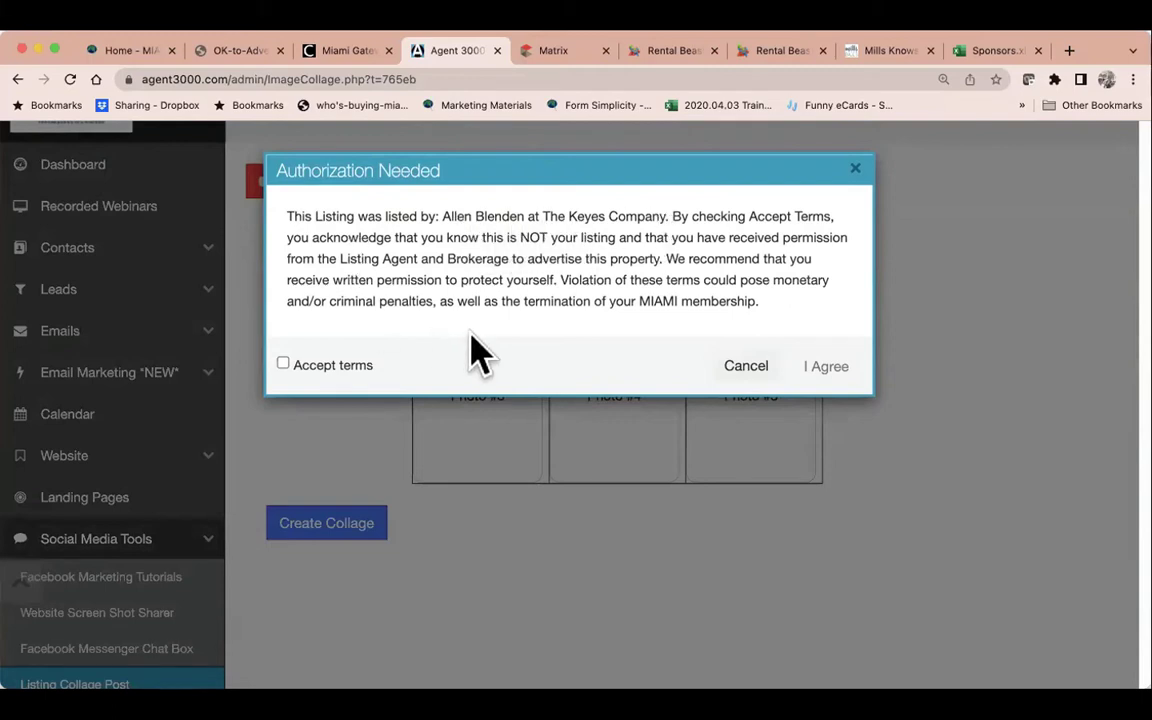
{"action": "left_click", "coordinate": [284, 364]}
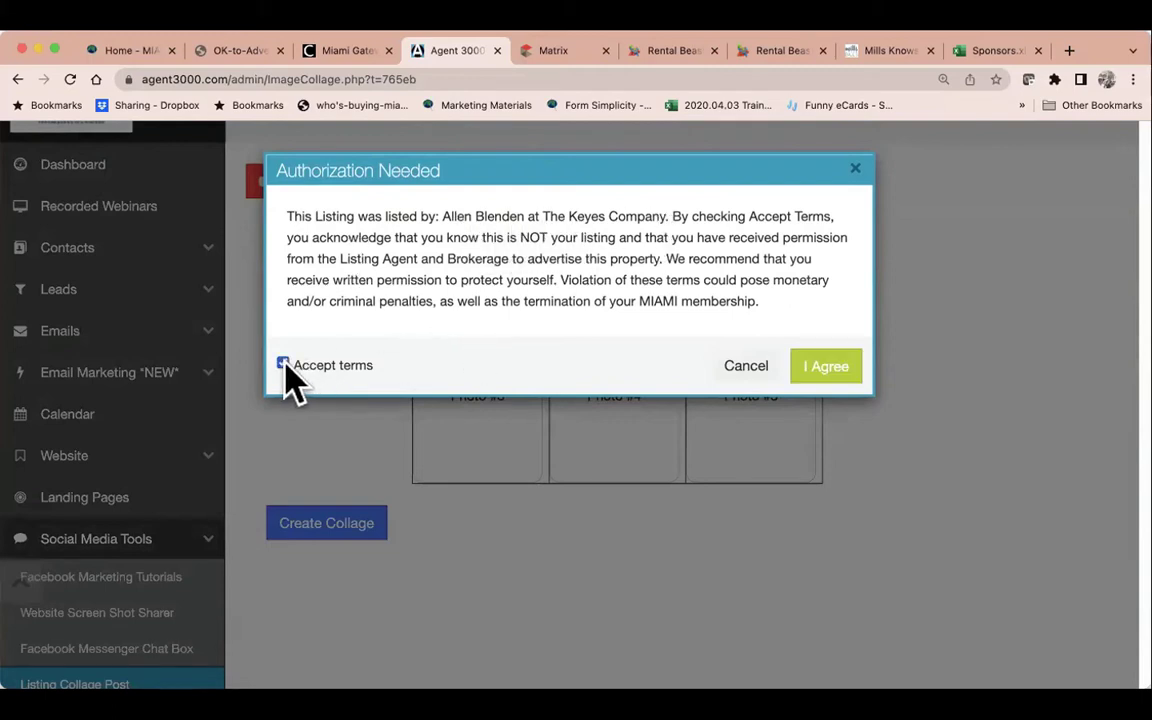
{"action": "left_click", "coordinate": [825, 367]}
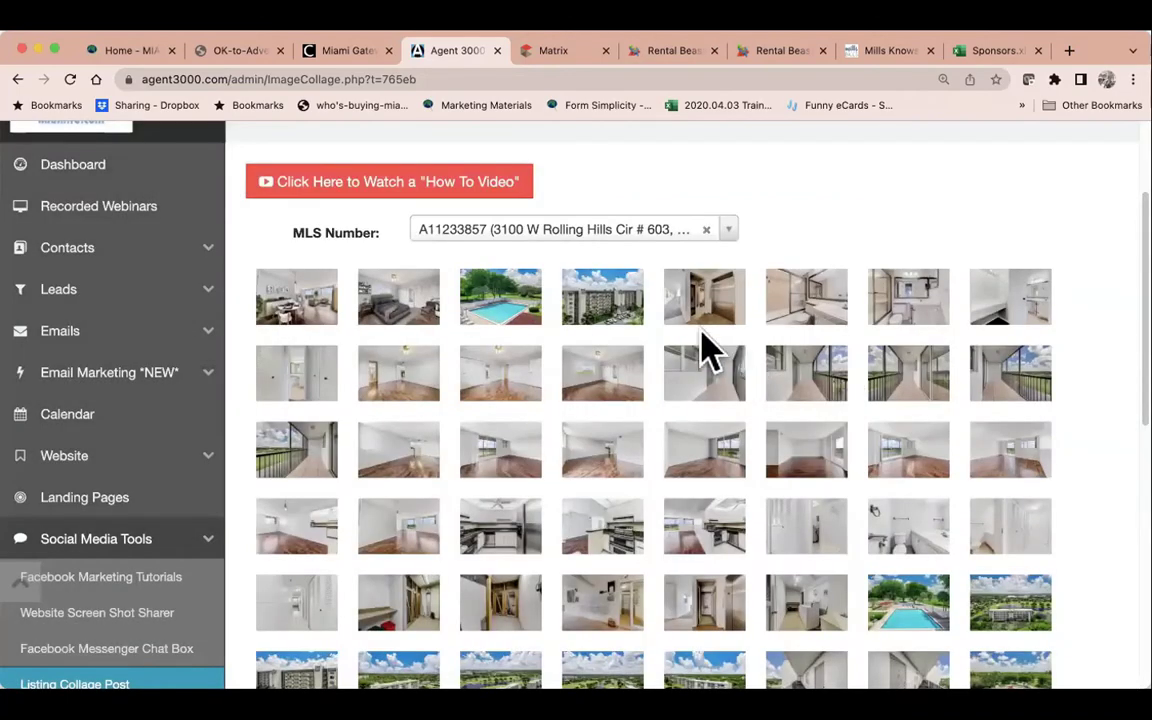
- Fill the five collage slots with an empty room, the building aerial, the pool area, a wood-floored room and the vanity, and create the collage
{"action": "scroll", "coordinate": [705, 345], "scroll_direction": "down", "scroll_amount": 5}
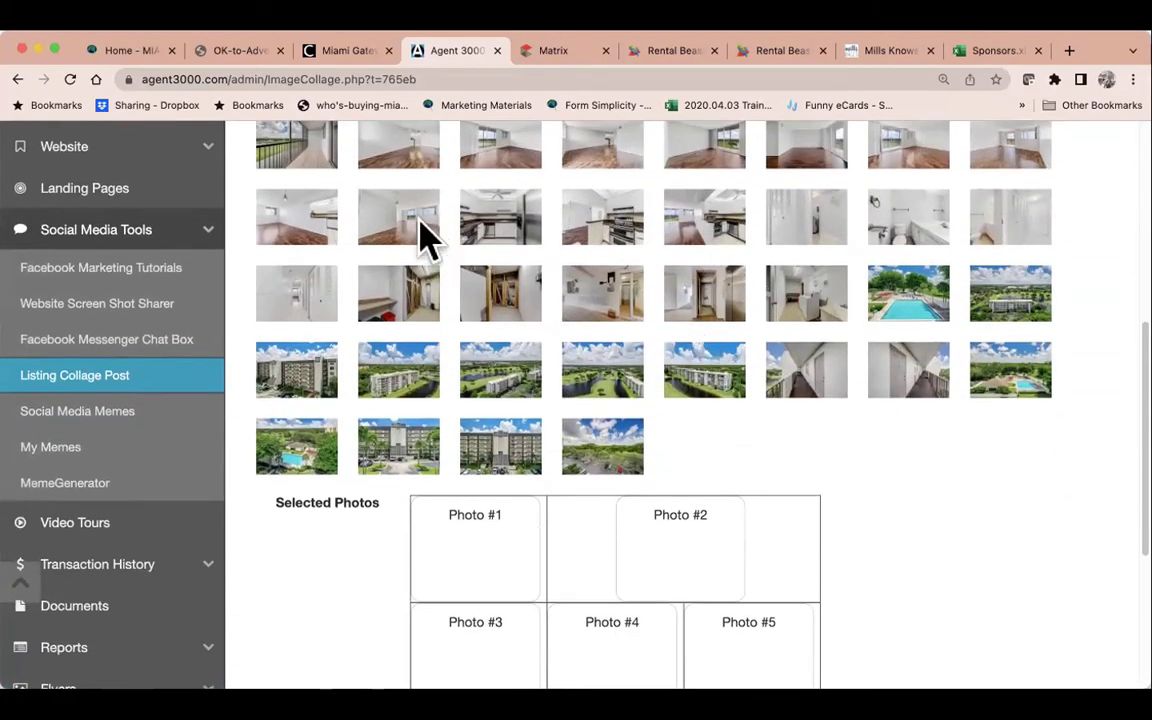
{"action": "left_click_drag", "start_coordinate": [425, 238], "coordinate": [489, 540]}
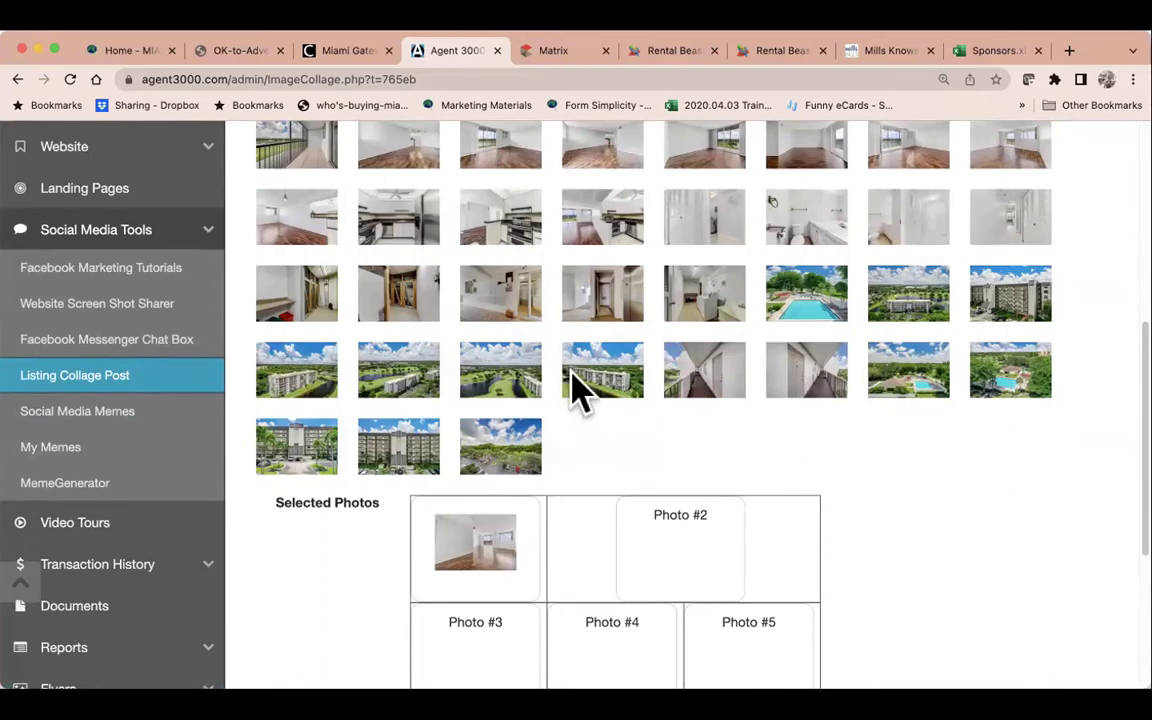
{"action": "left_click_drag", "start_coordinate": [580, 390], "coordinate": [663, 560]}
{"action": "left_click_drag", "start_coordinate": [830, 380], "coordinate": [489, 655]}
{"action": "scroll", "coordinate": [670, 237], "scroll_direction": "up", "scroll_amount": 2}
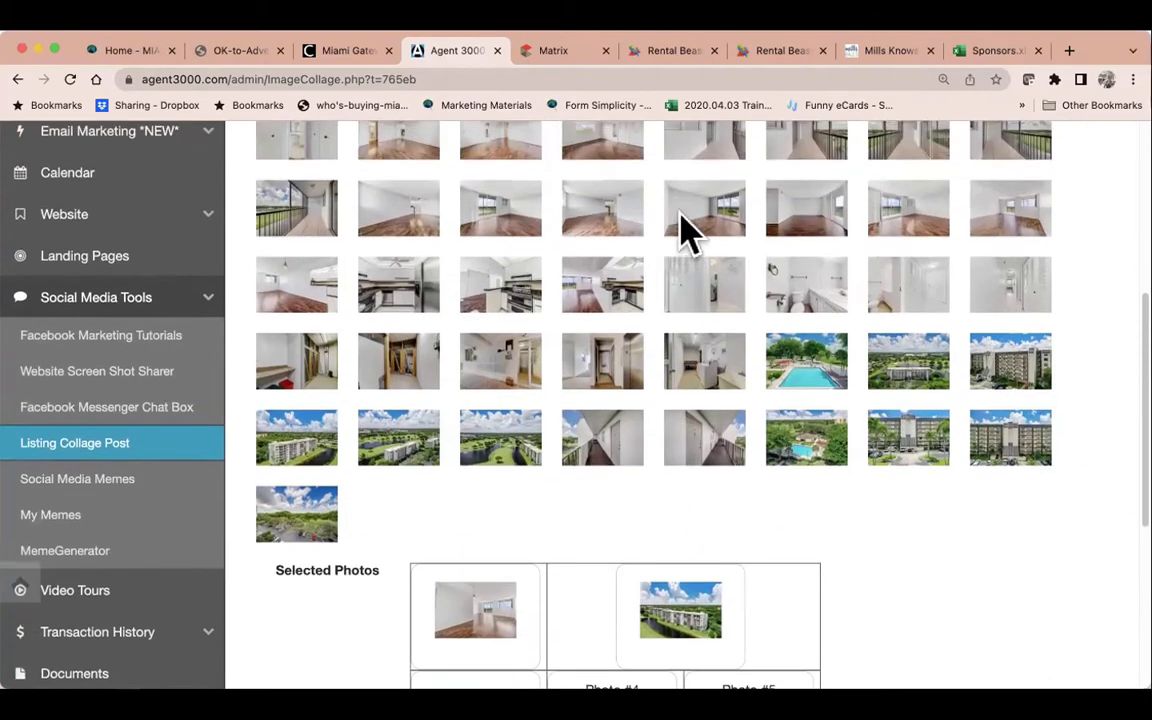
{"action": "left_click_drag", "start_coordinate": [685, 230], "coordinate": [600, 668]}
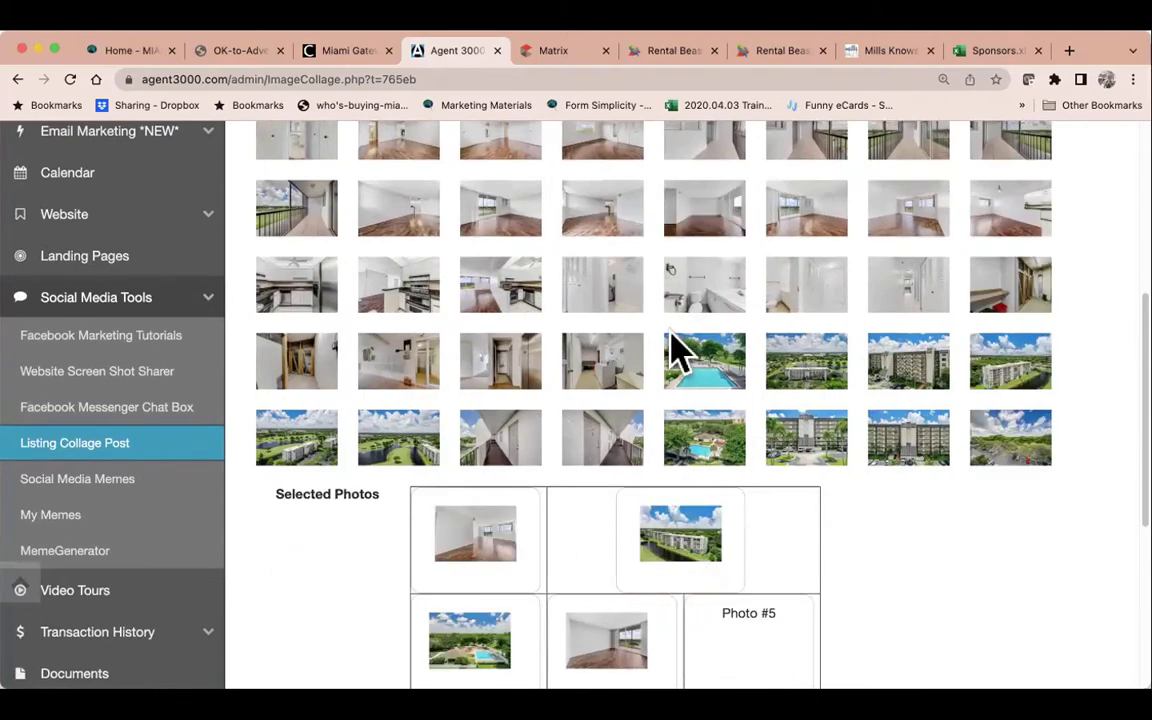
{"action": "scroll", "coordinate": [677, 350], "scroll_direction": "up", "scroll_amount": 5}
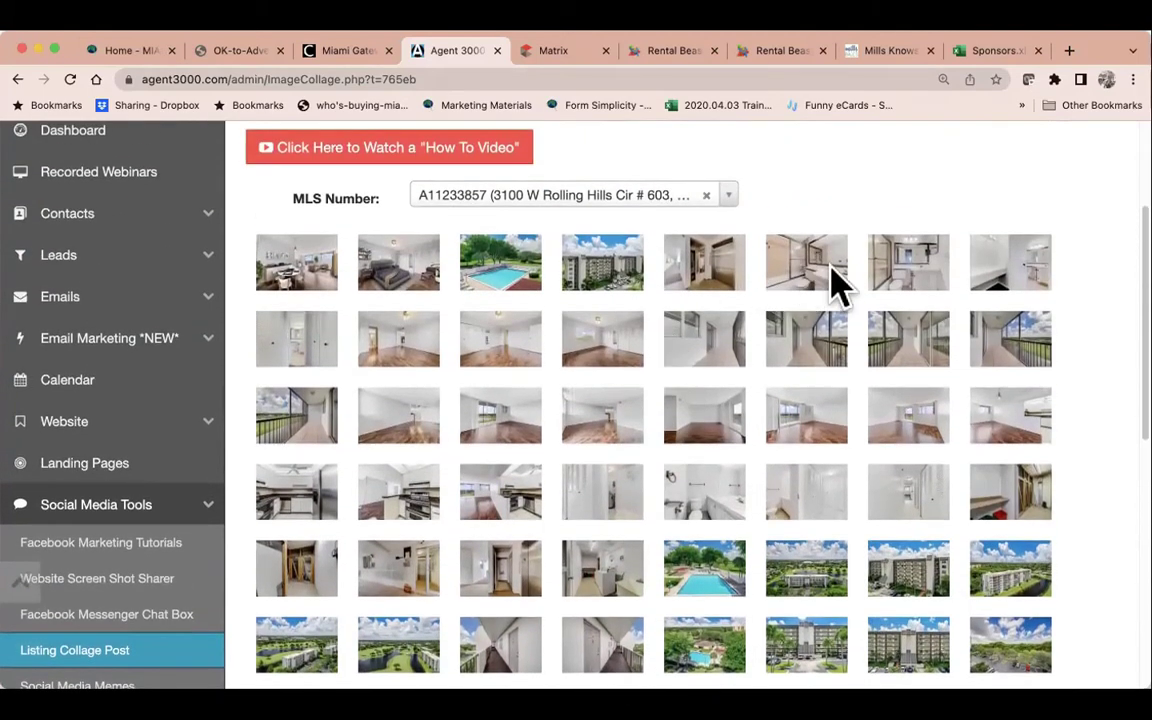
{"action": "left_click_drag", "start_coordinate": [1040, 290], "coordinate": [780, 512]}
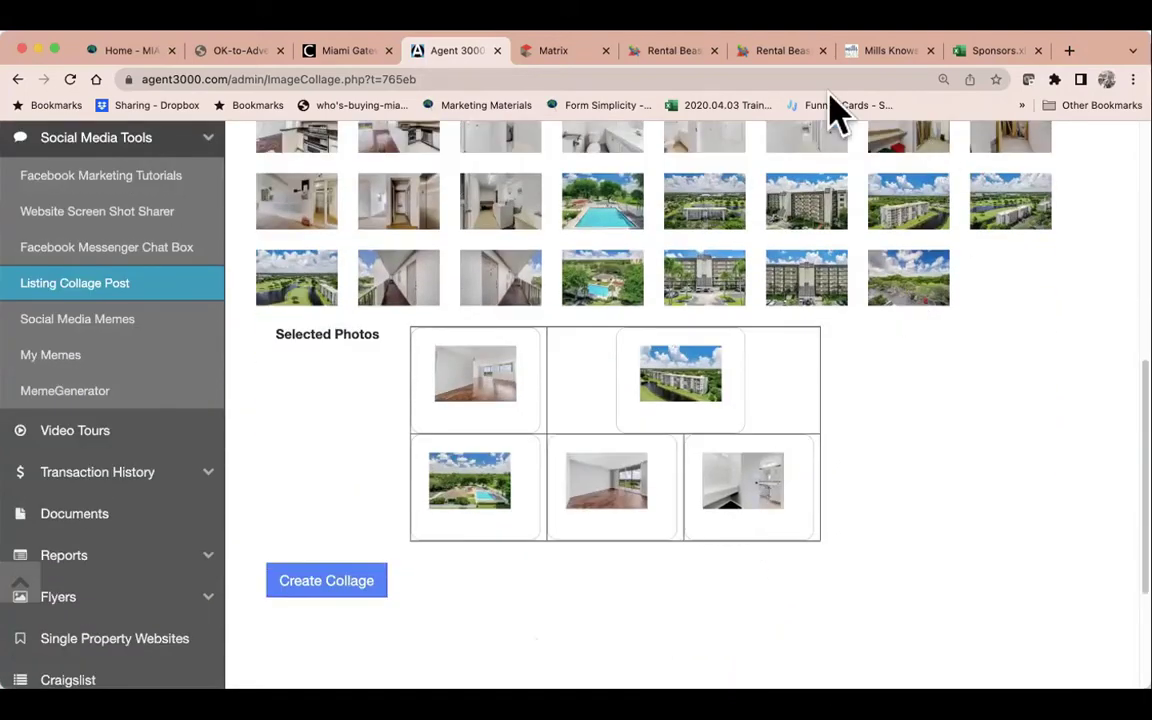
{"action": "left_click", "coordinate": [338, 590]}
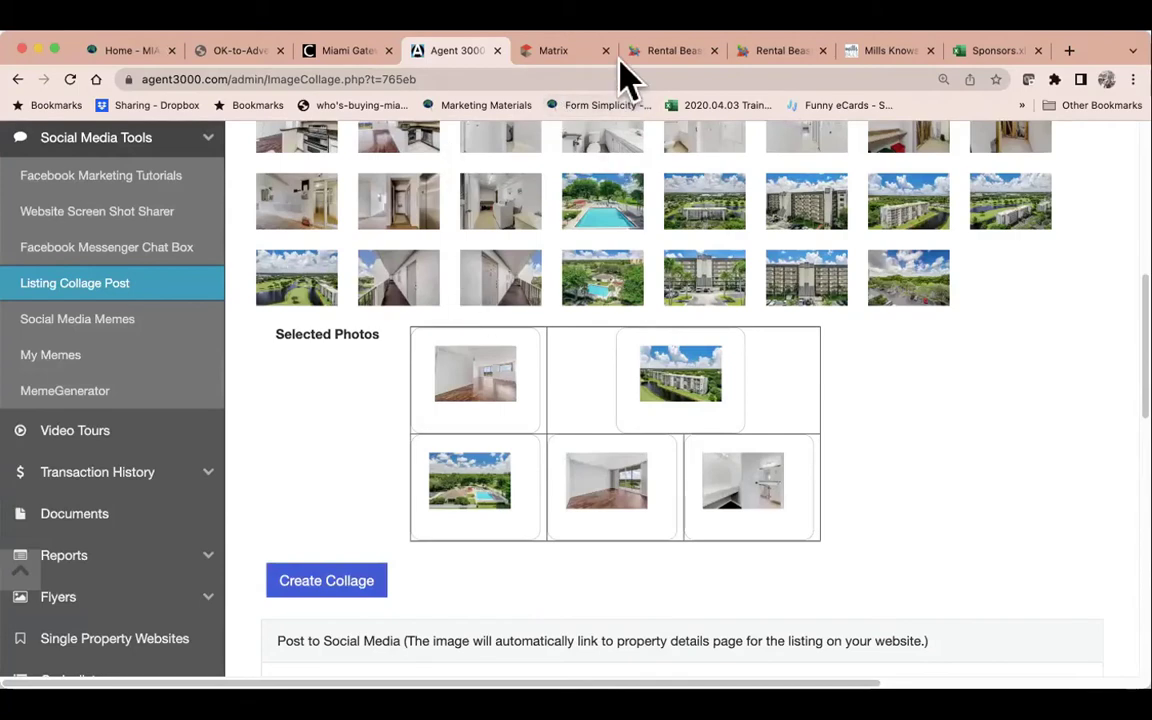
- Switch to Matrix and open the browser's print preview of the eighth listing with PDF as the destination
{"action": "left_click", "coordinate": [556, 51]}
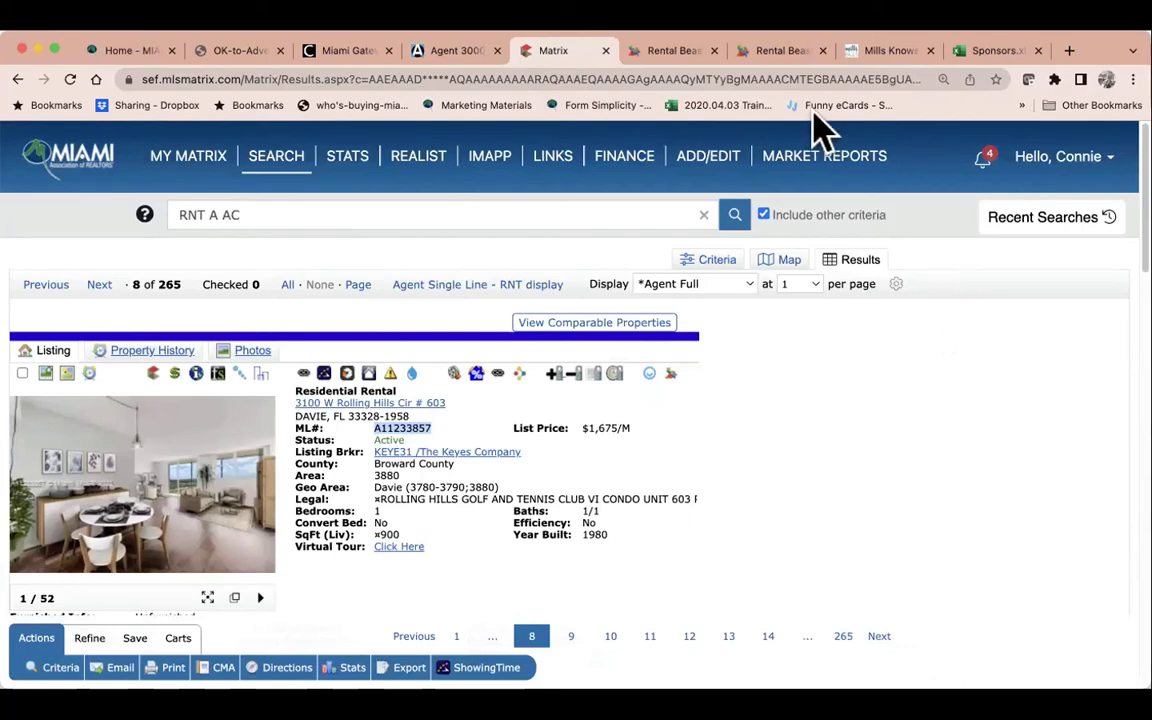
{"action": "left_click", "coordinate": [1022, 106]}
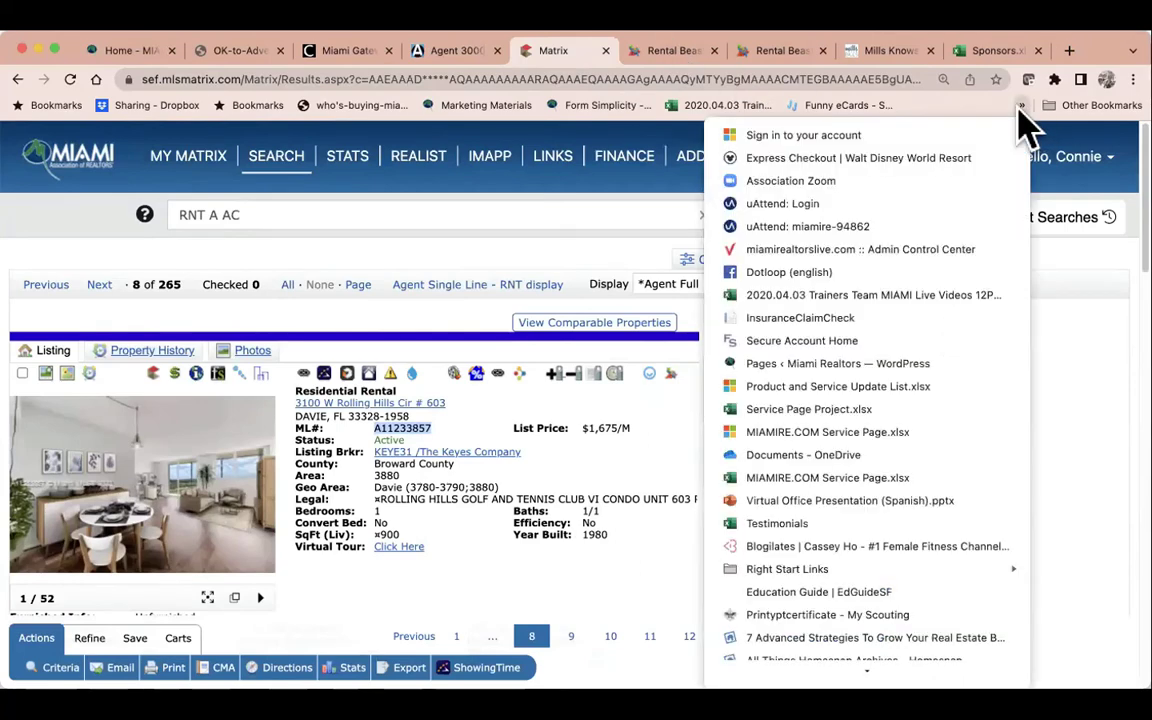
{"action": "left_click", "coordinate": [1098, 107]}
{"action": "left_click", "coordinate": [1133, 79]}
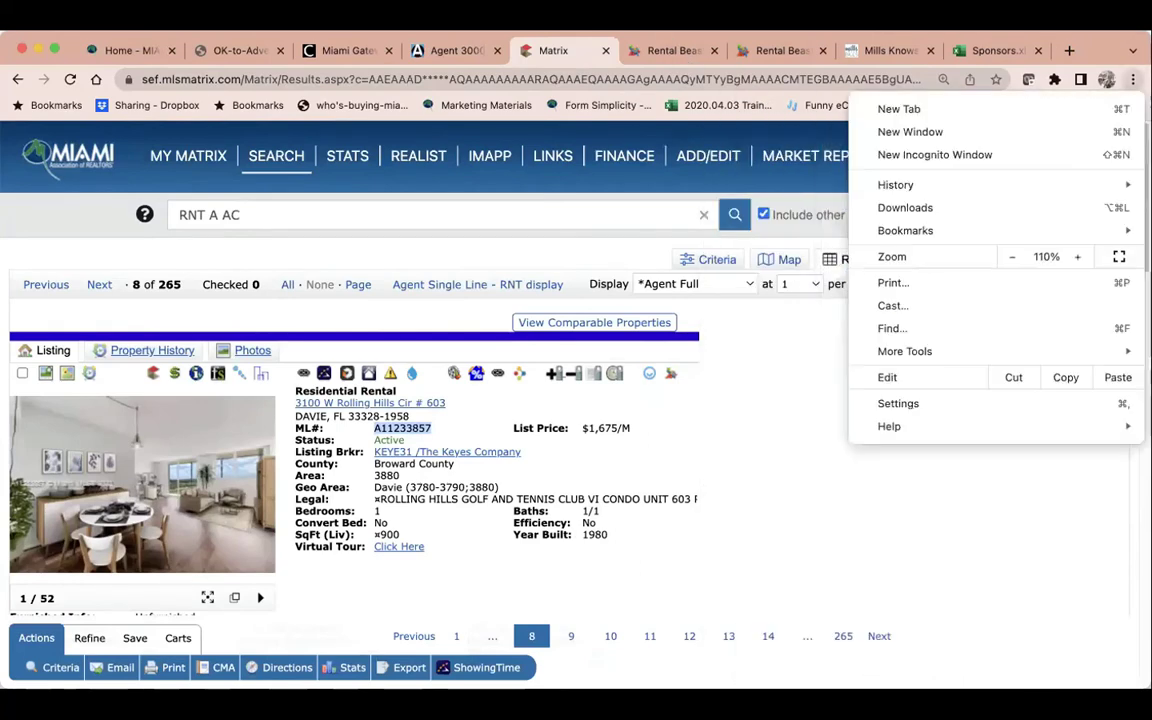
{"action": "key", "text": "Escape"}
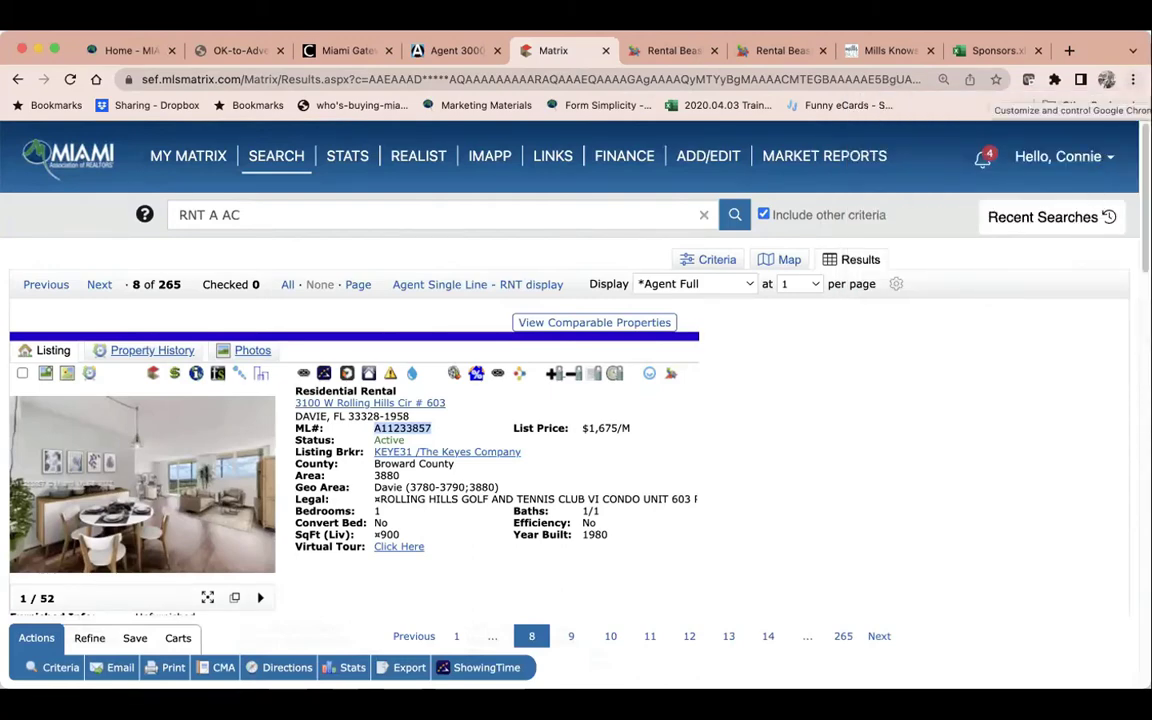
{"action": "left_click", "coordinate": [1133, 79]}
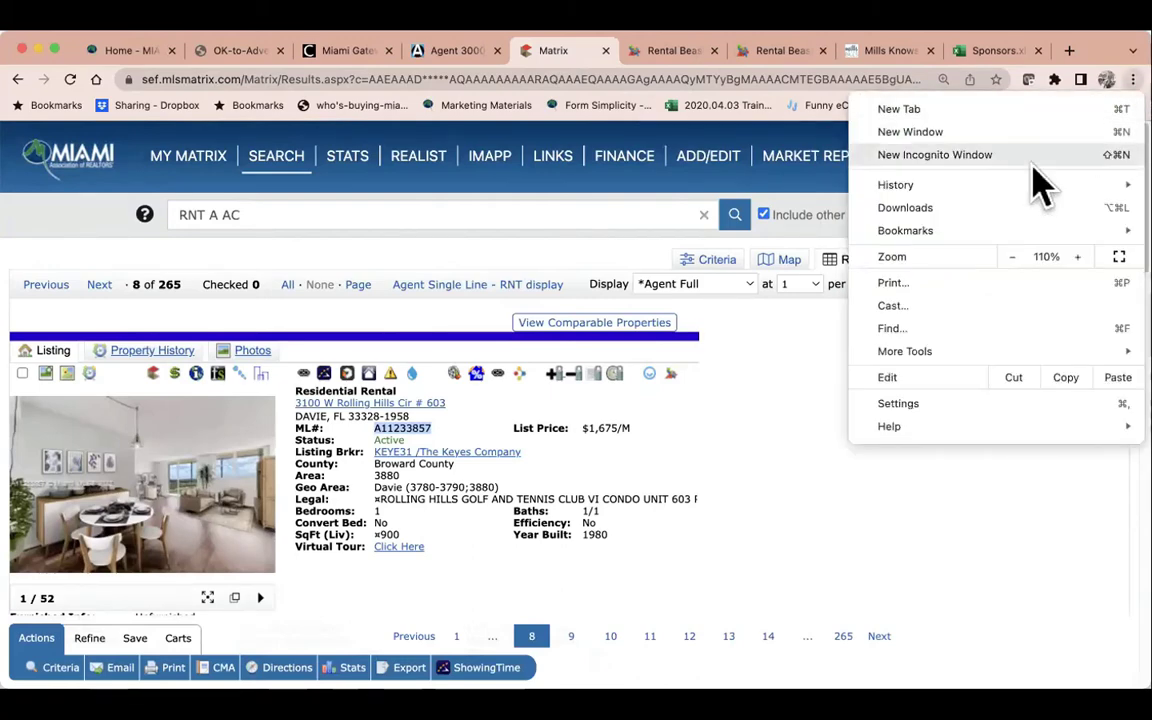
{"action": "left_click", "coordinate": [972, 283]}
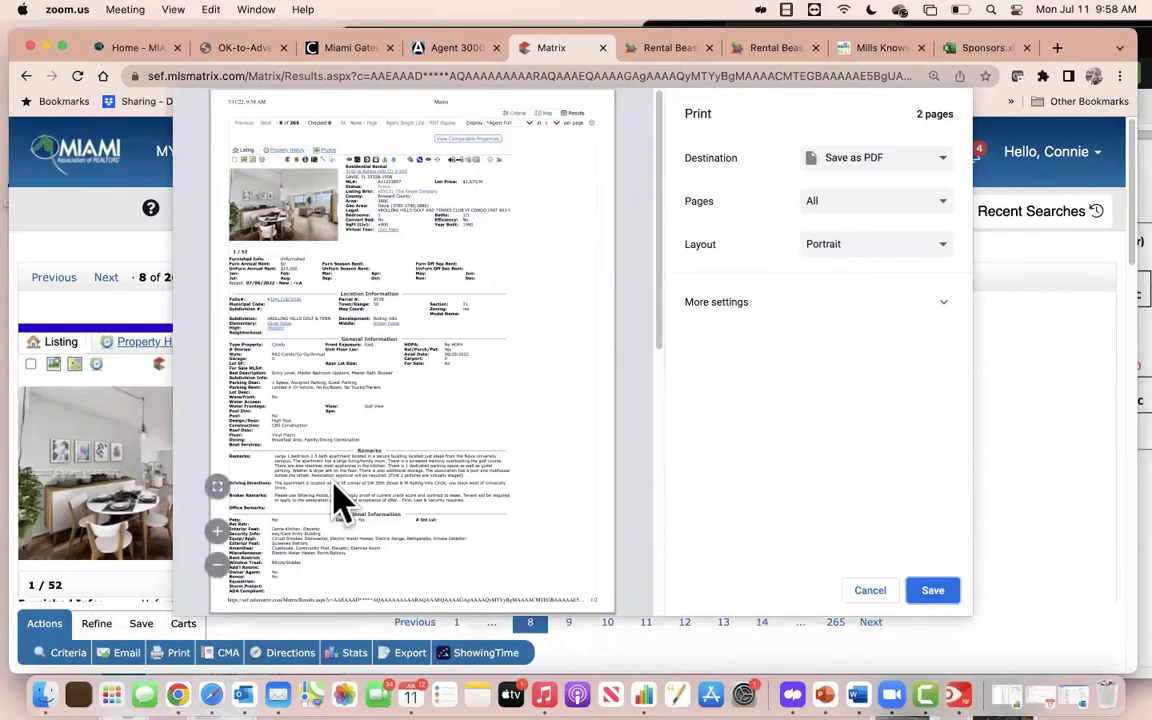
- Check the OK to Advertise entry on the second page of the listing's print preview and highlight it
{"action": "scroll", "coordinate": [470, 476], "scroll_direction": "down", "scroll_amount": 10}
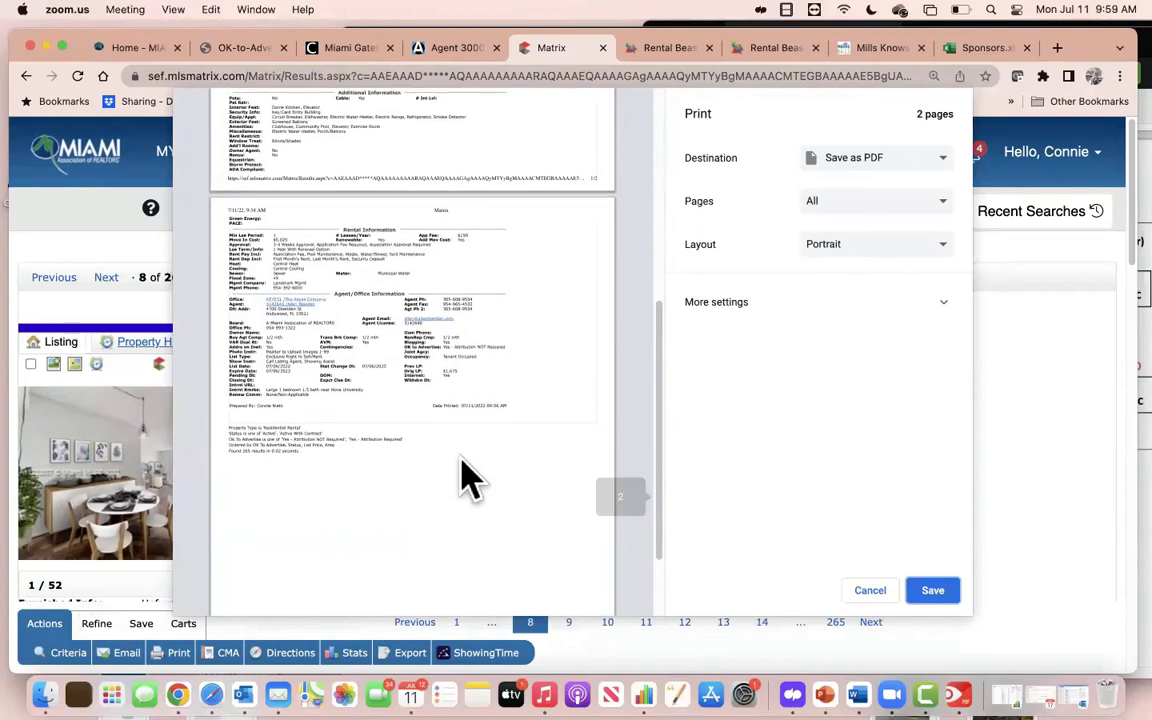
{"action": "left_click", "coordinate": [418, 617]}
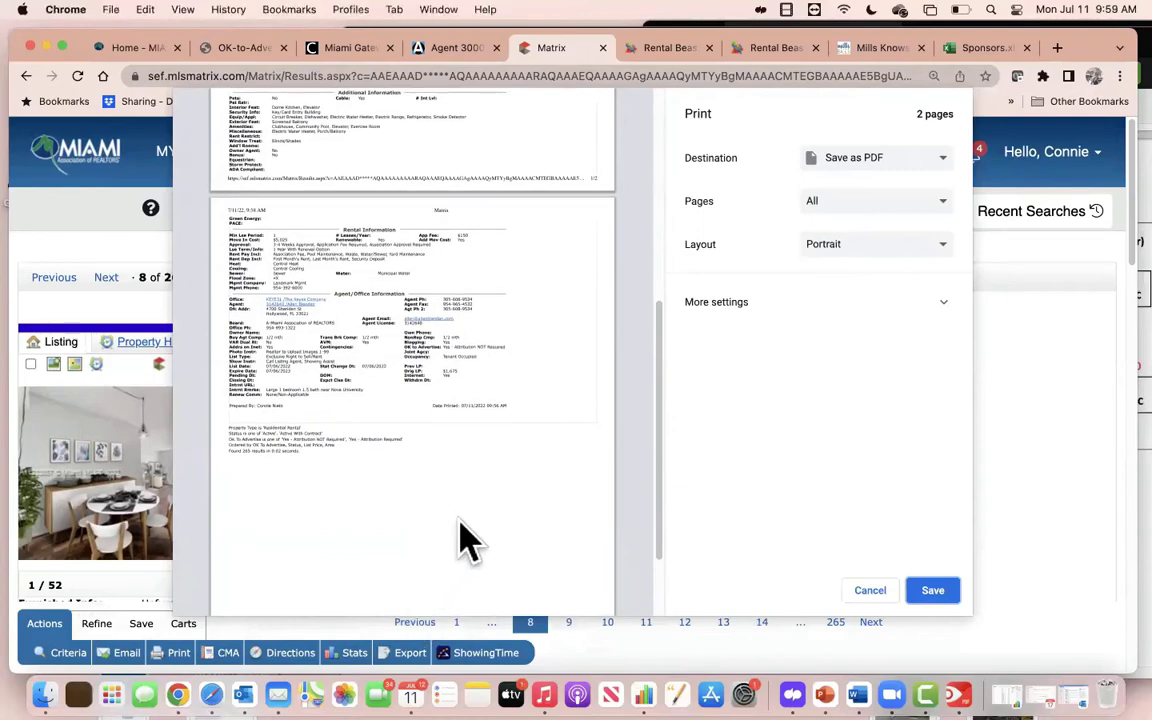
{"action": "key", "text": "super+equal"}
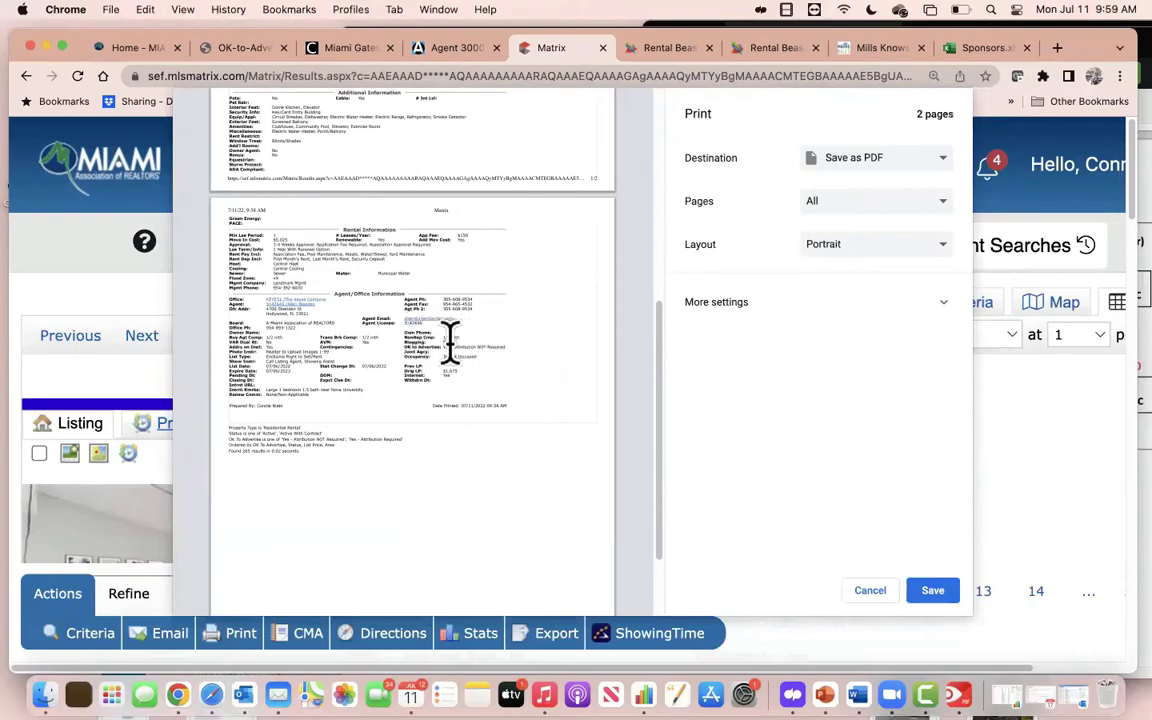
{"action": "left_click_drag", "start_coordinate": [405, 340], "coordinate": [508, 348]}
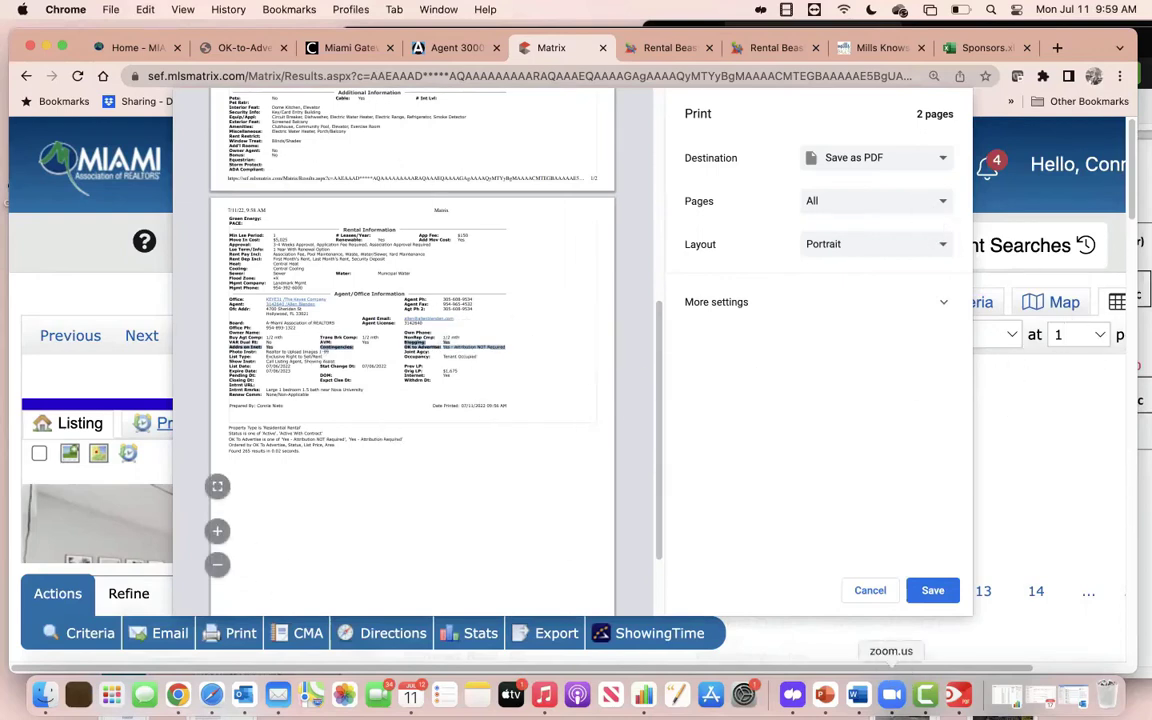
{"action": "left_click", "coordinate": [933, 591]}
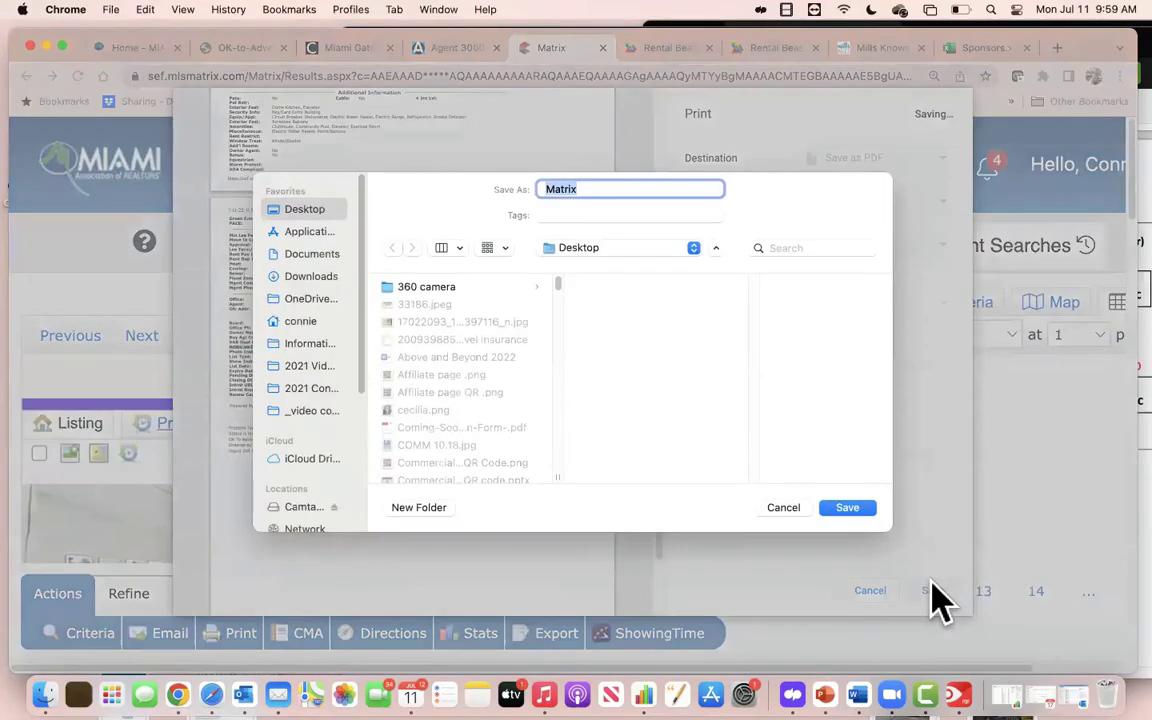
{"action": "left_click", "coordinate": [427, 506]}
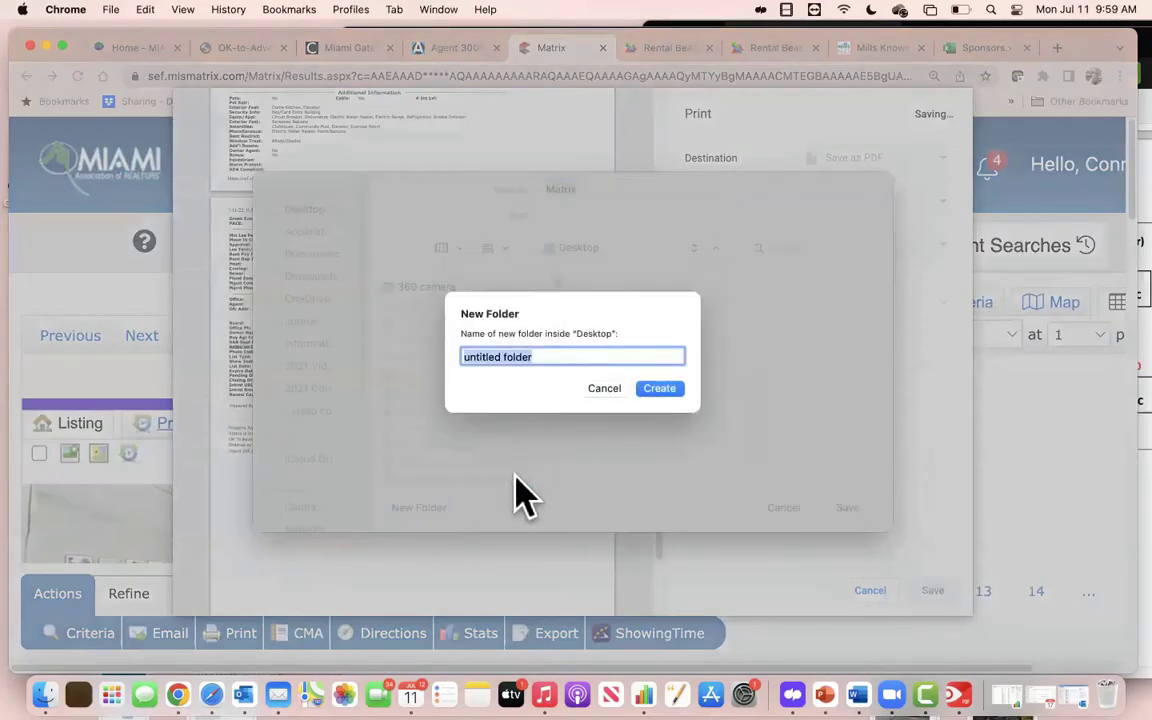
{"action": "left_click", "coordinate": [660, 389]}
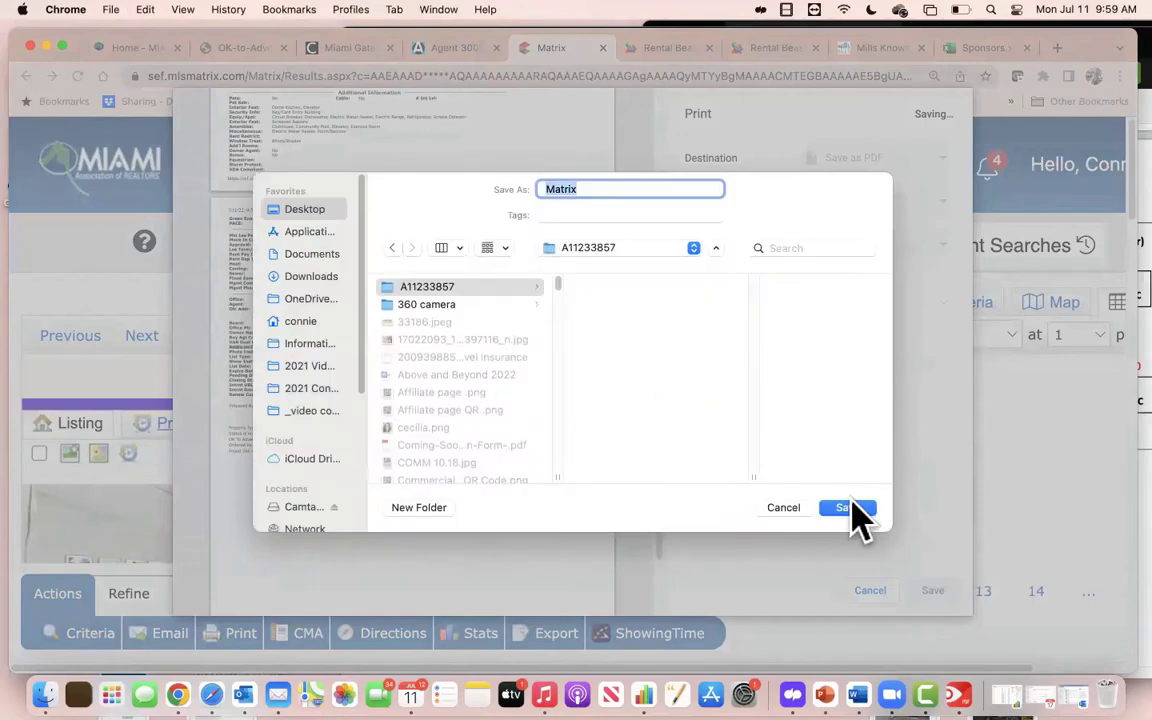
{"action": "left_click", "coordinate": [849, 507]}
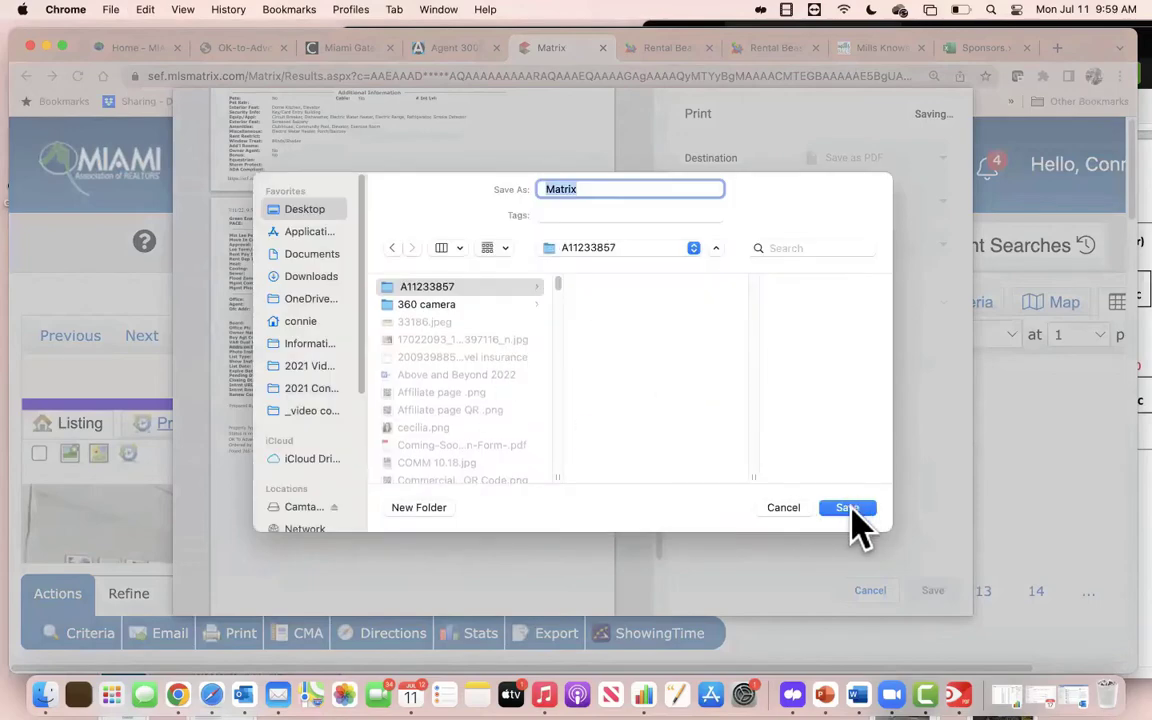
{"action": "left_click", "coordinate": [830, 507]}
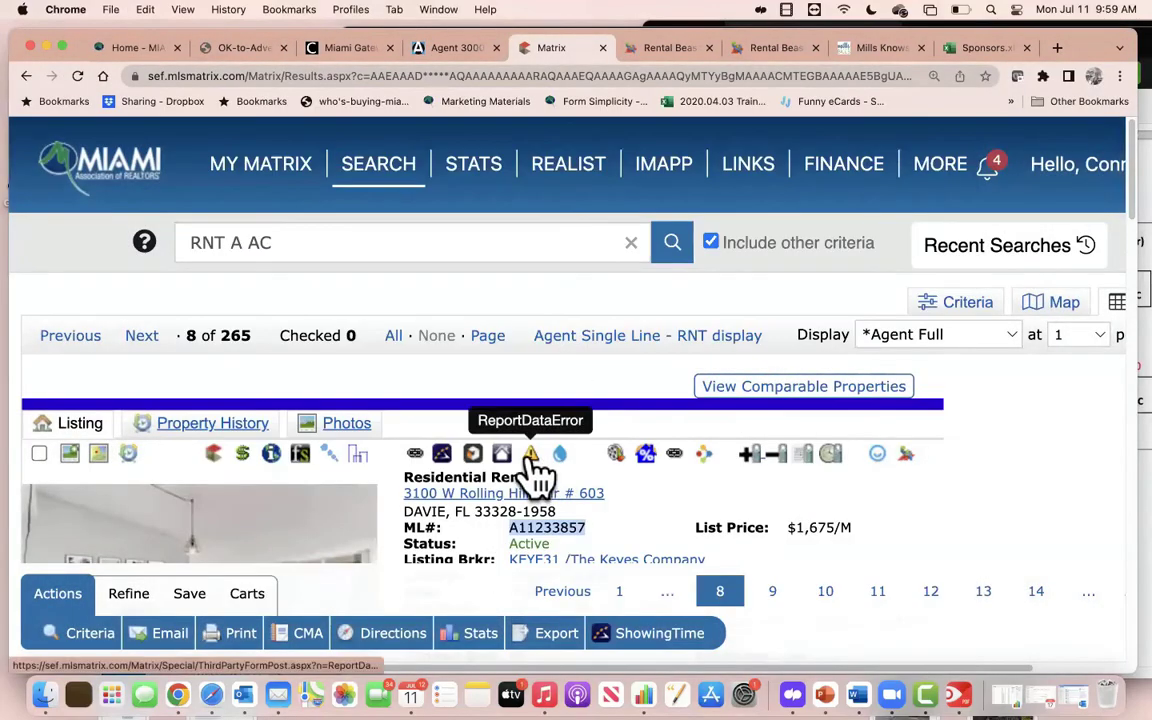
- Examine the OK to Advertise field in the agent and office information of the Matrix listing
{"action": "scroll", "coordinate": [545, 505], "scroll_direction": "down", "scroll_amount": 15}
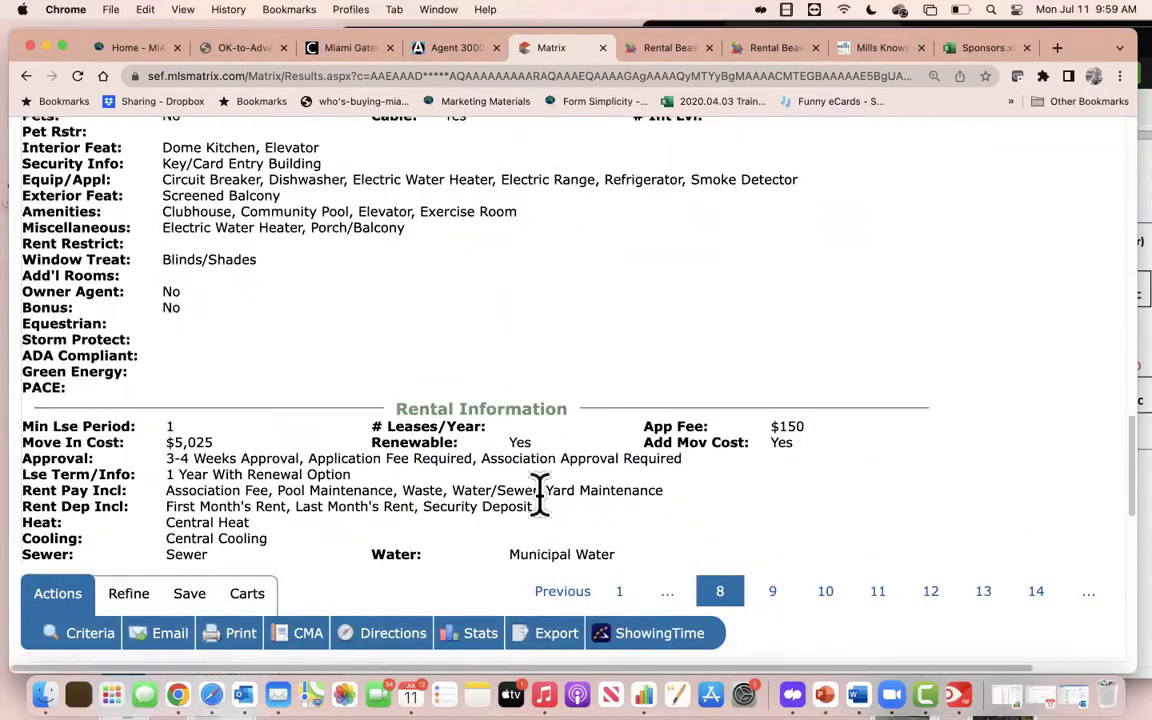
{"action": "scroll", "coordinate": [540, 500], "scroll_direction": "down", "scroll_amount": 6}
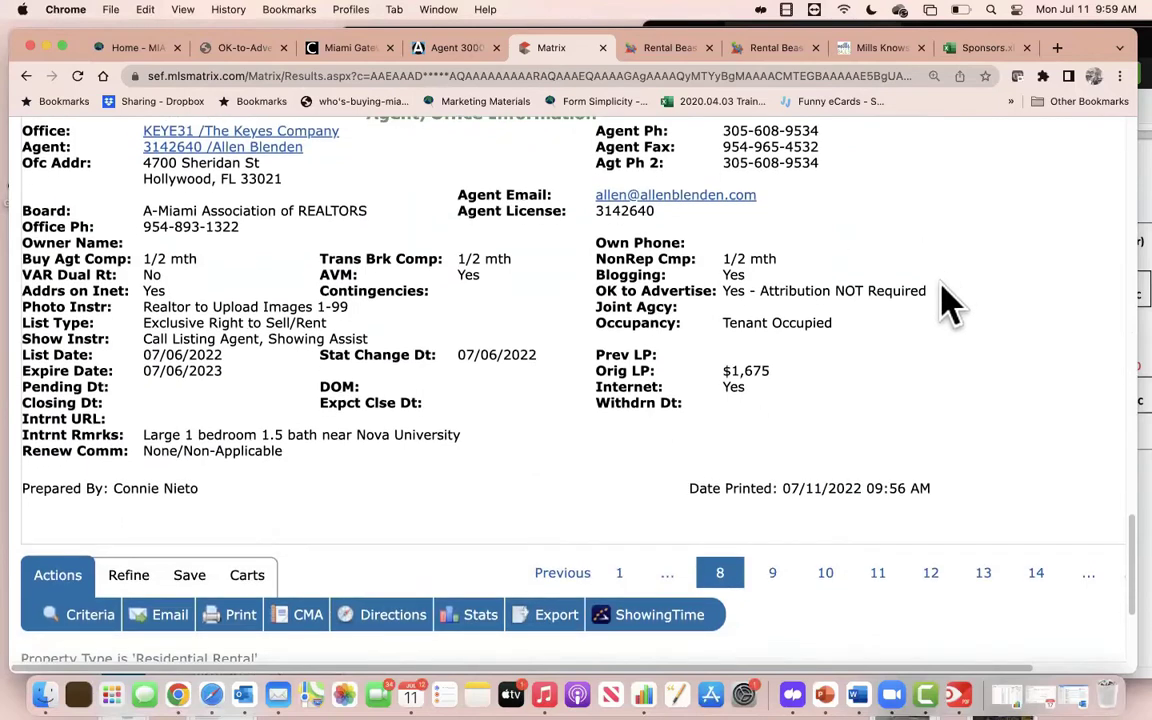
- Highlight the OK to Advertise entry in the Matrix listing and review the listing from its office information up to the header
{"action": "left_click_drag", "start_coordinate": [940, 287], "coordinate": [605, 290]}
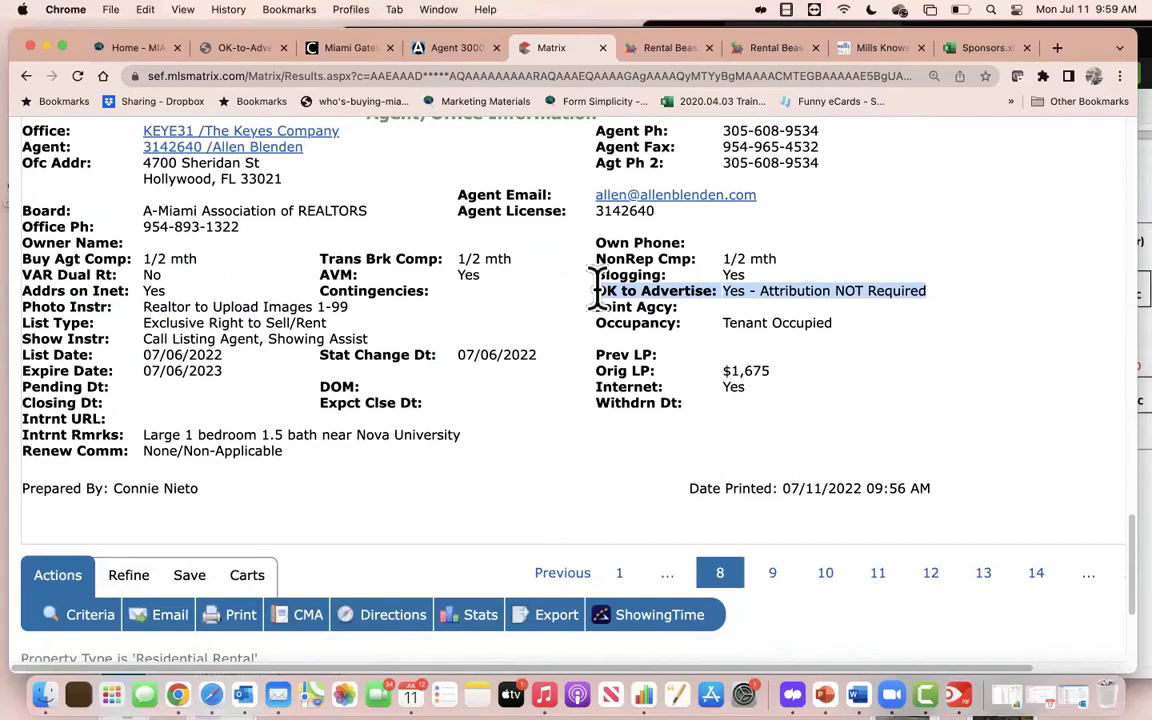
{"action": "key", "text": "super+minus"}
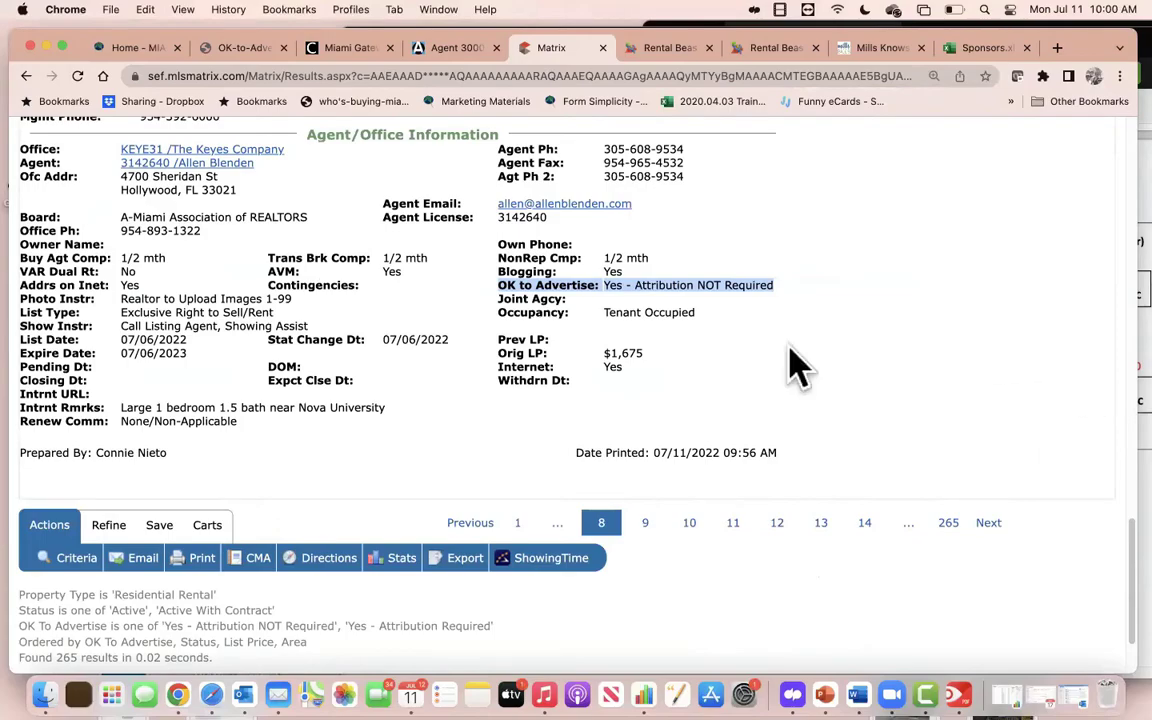
{"action": "scroll", "coordinate": [622, 368], "scroll_direction": "up", "scroll_amount": 15}
{"action": "scroll", "coordinate": [622, 368], "scroll_direction": "up", "scroll_amount": 10}
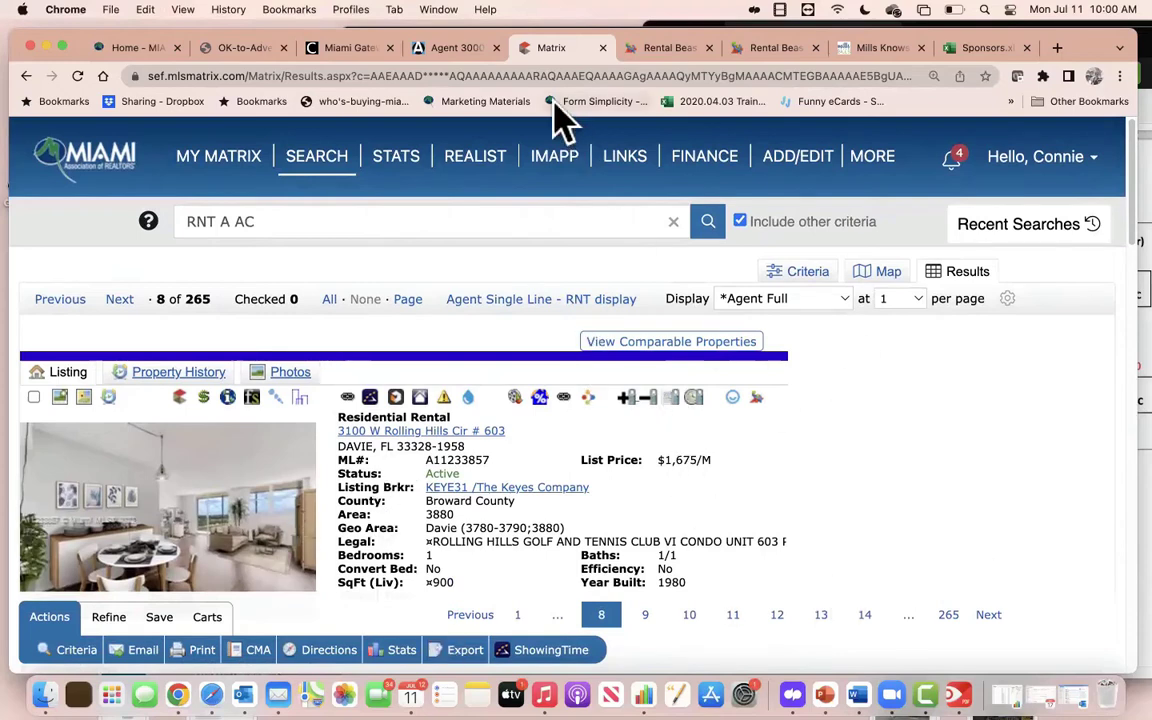
- Switch to Agent 3000, try sharing the listing collage on the managed real estate instructor Facebook page, and discard the draft
{"action": "left_click", "coordinate": [455, 48]}
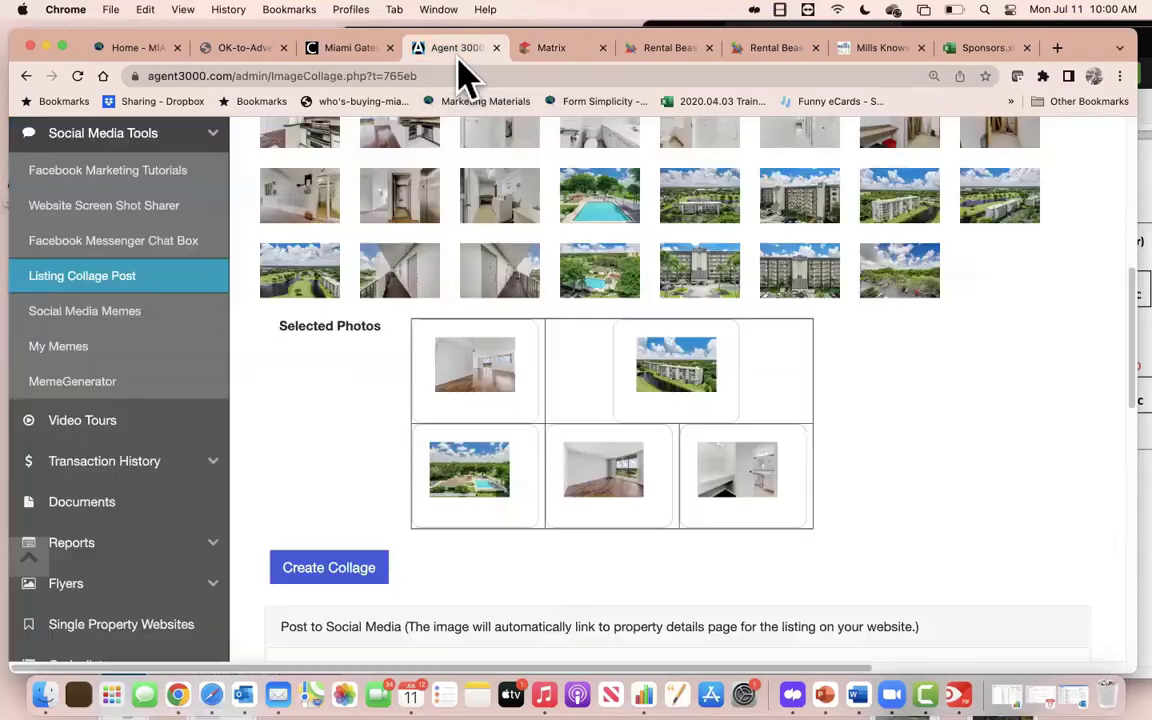
{"action": "scroll", "coordinate": [391, 510], "scroll_direction": "down", "scroll_amount": 2}
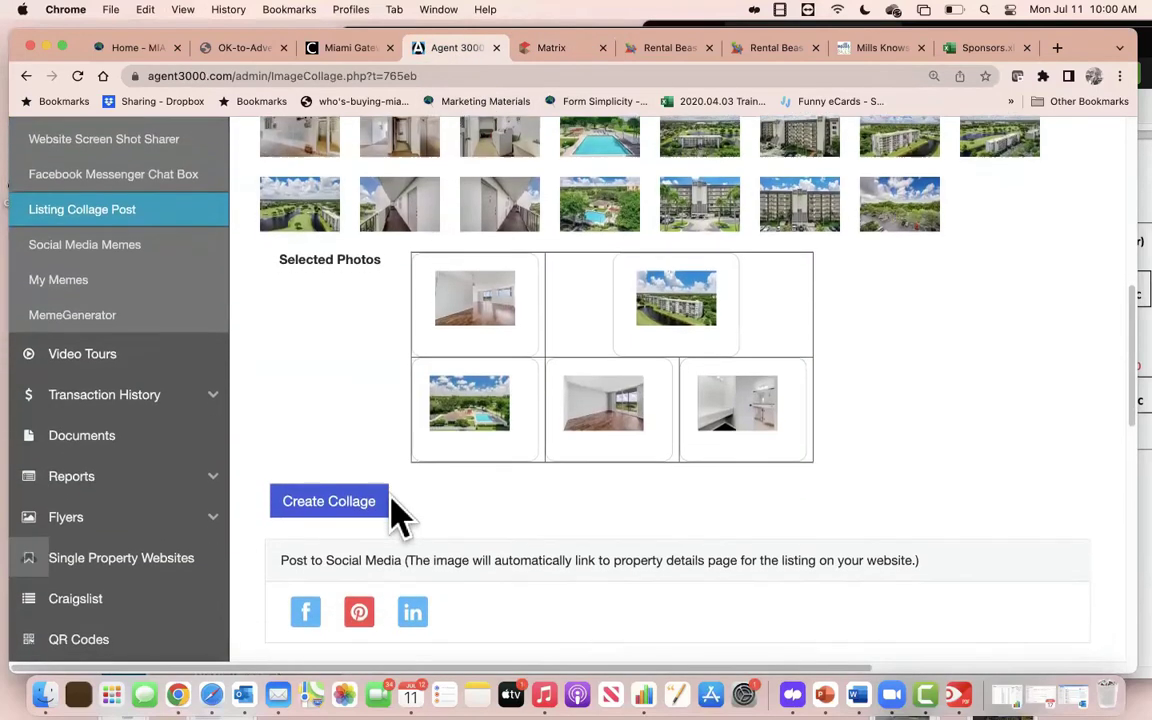
{"action": "left_click", "coordinate": [305, 610]}
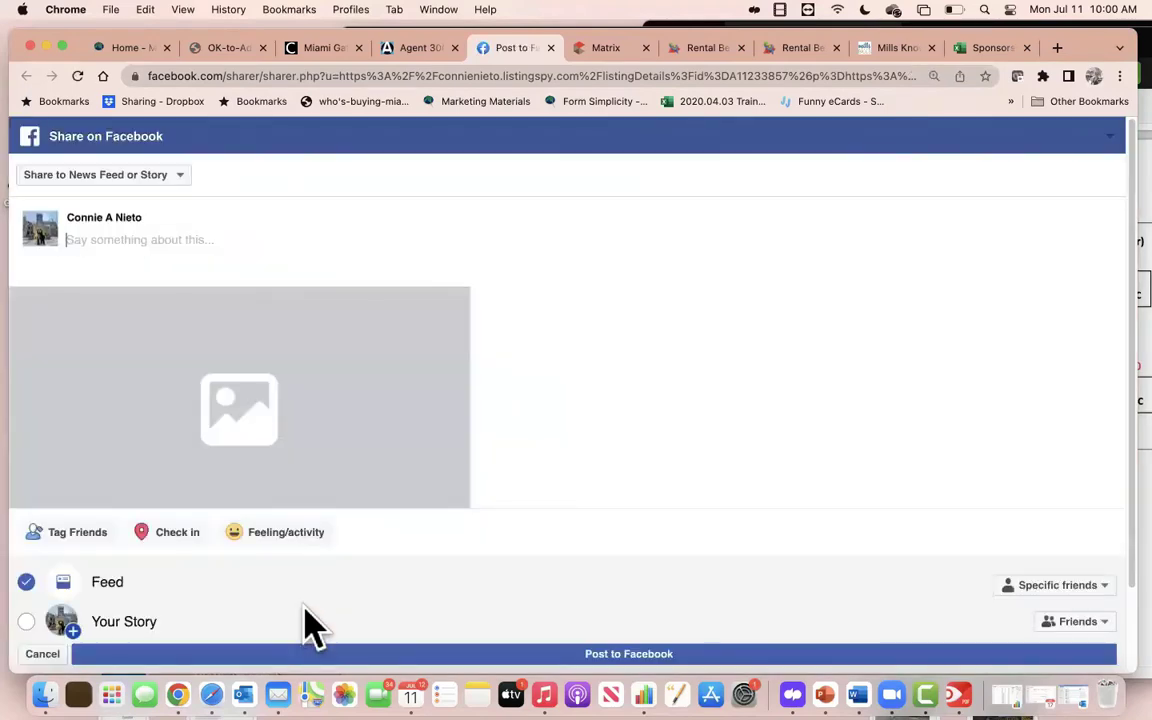
{"action": "left_click", "coordinate": [180, 177]}
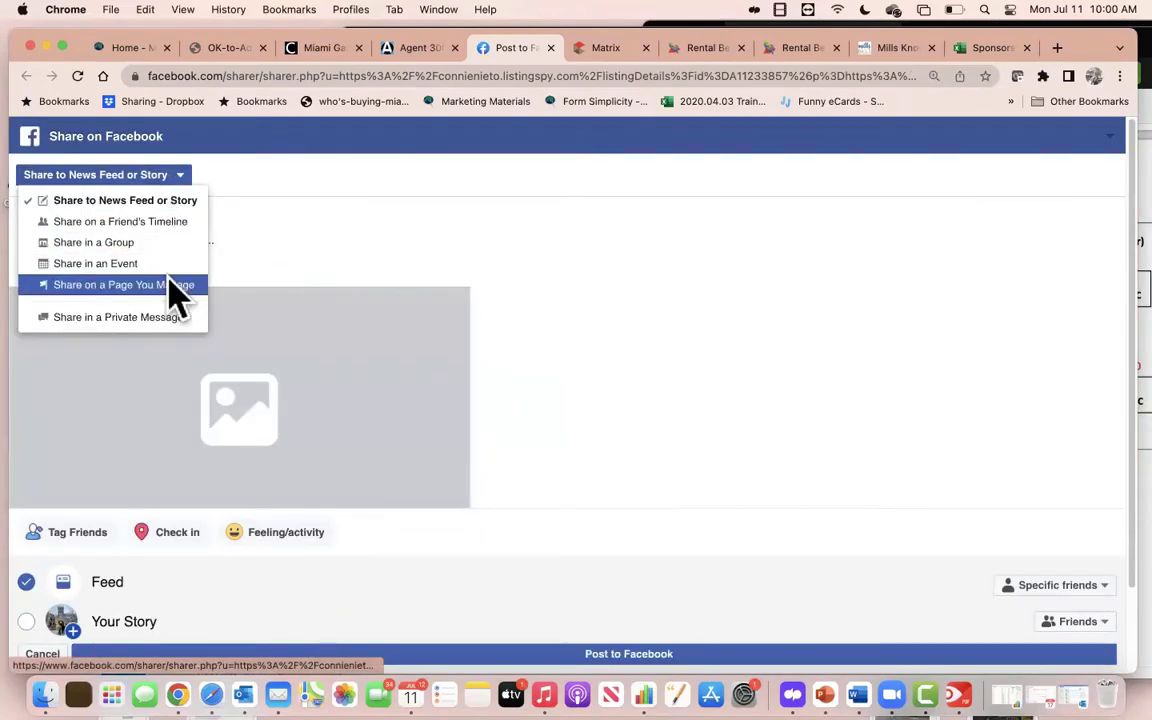
{"action": "left_click", "coordinate": [168, 285]}
{"action": "left_click", "coordinate": [167, 216]}
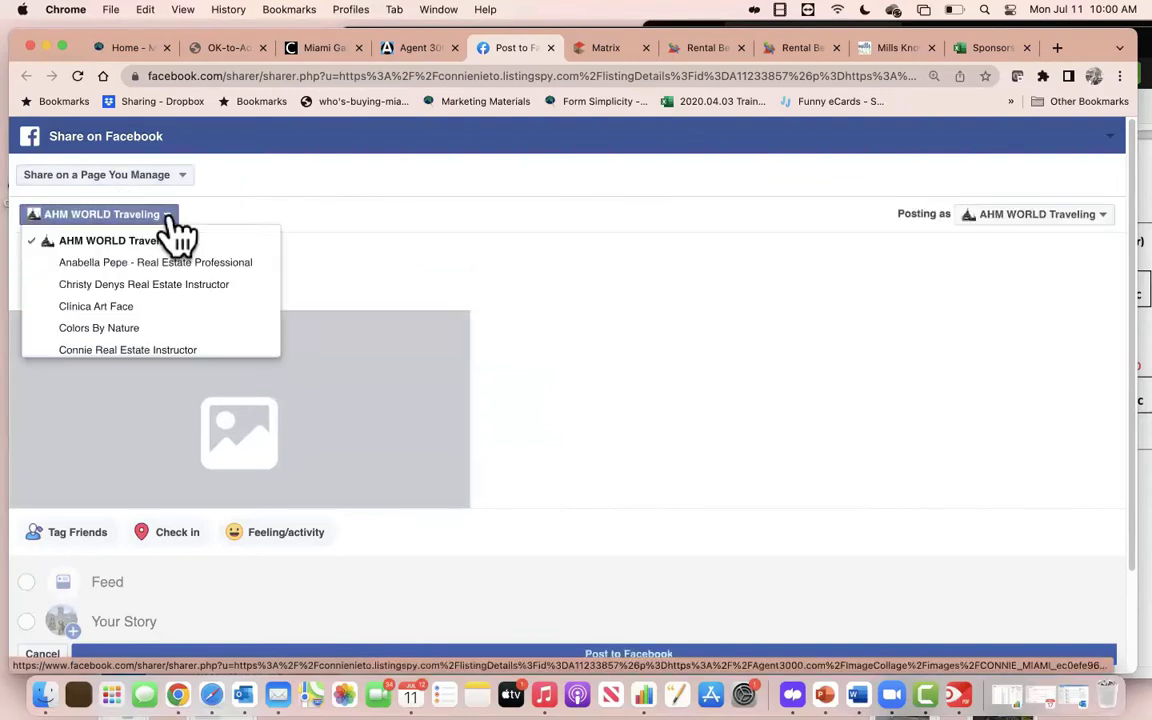
{"action": "left_click", "coordinate": [160, 350]}
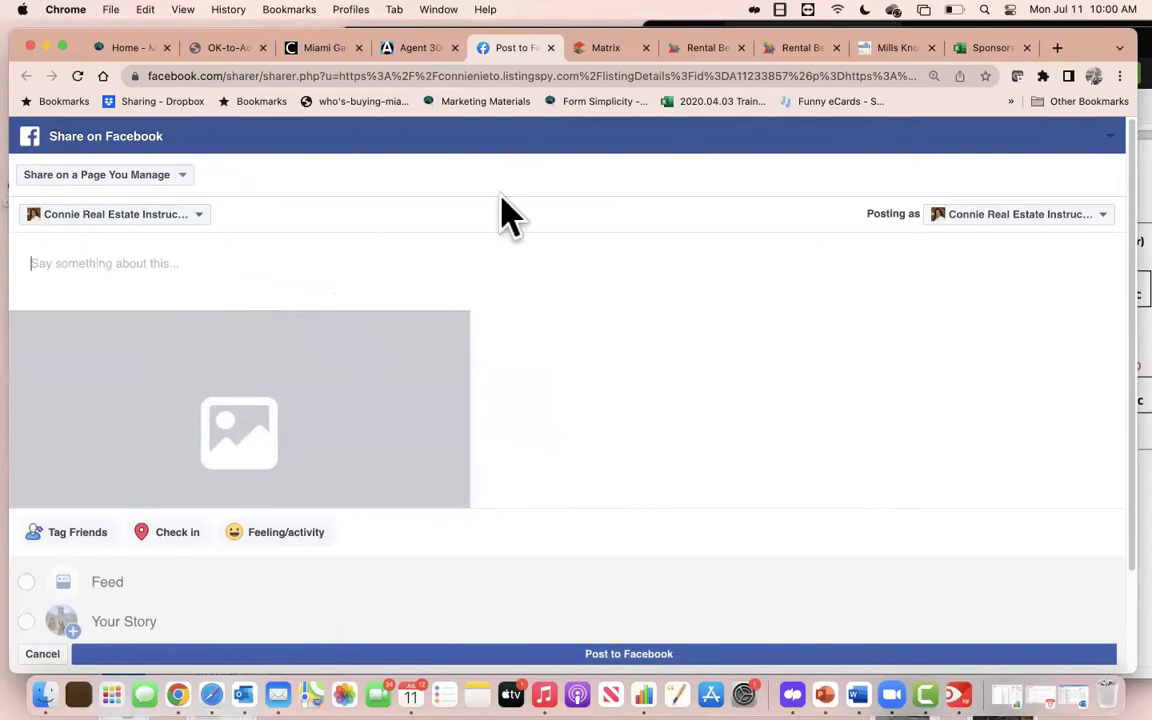
{"action": "left_click", "coordinate": [550, 48]}
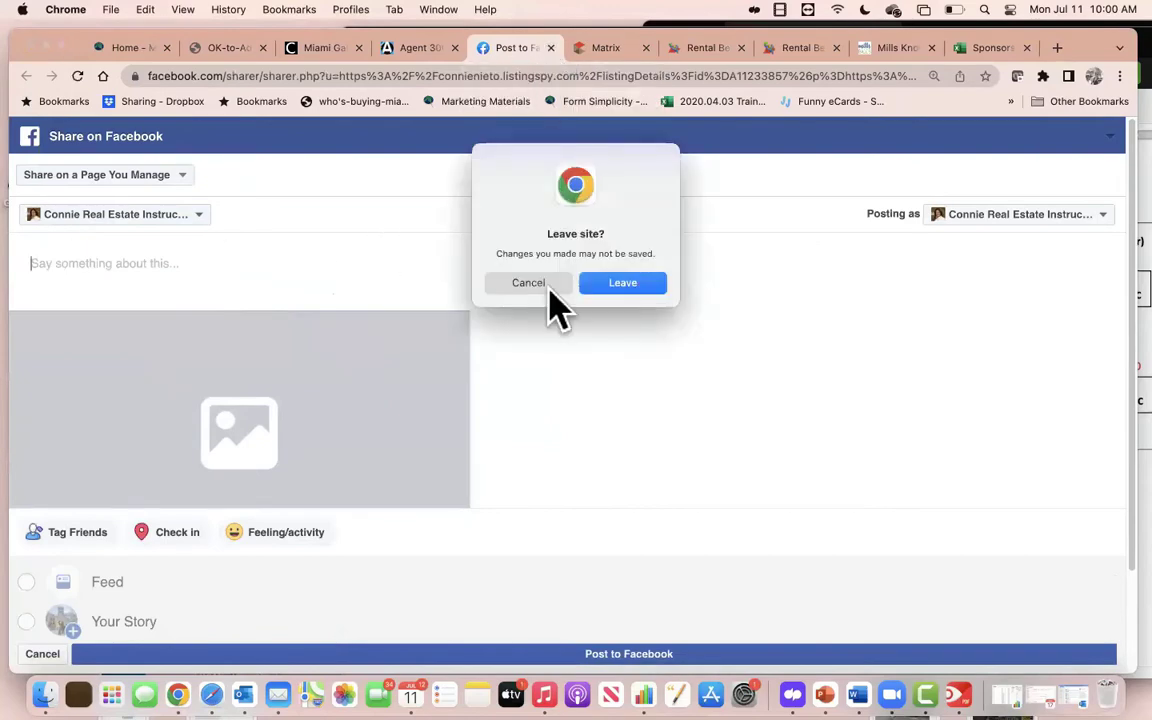
{"action": "left_click", "coordinate": [622, 284]}
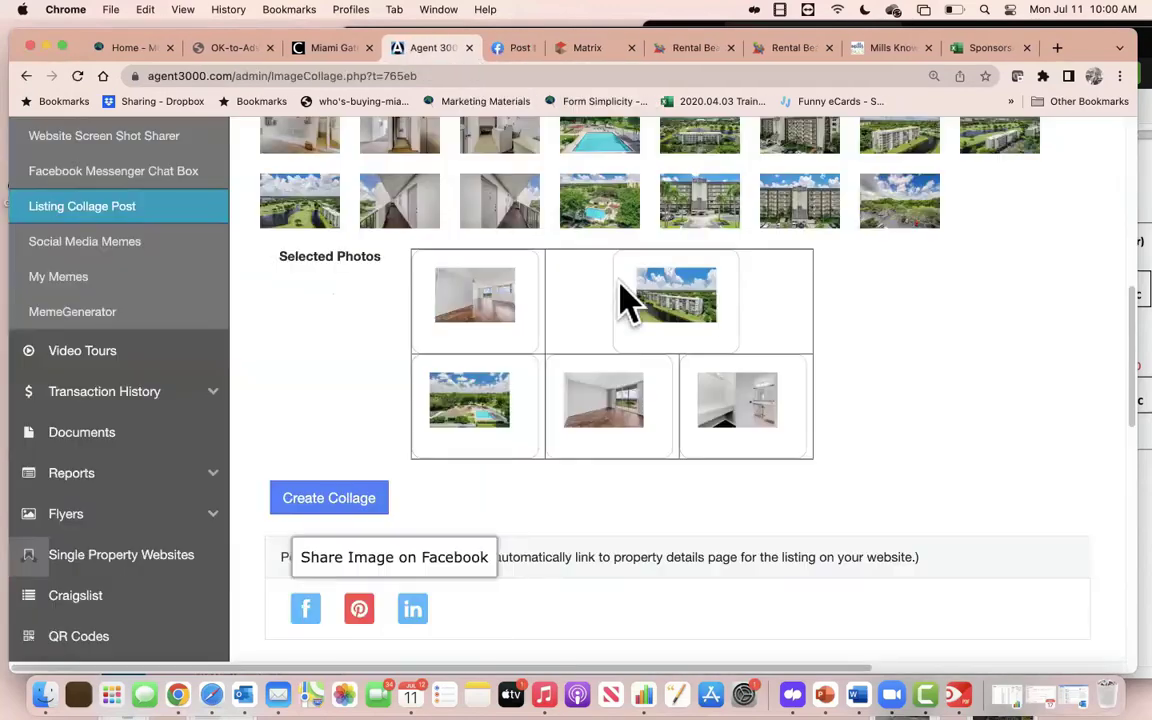
- Preview the collage's Facebook share to the news feed, including the linked listing details, and close it without posting
{"action": "left_click", "coordinate": [304, 610]}
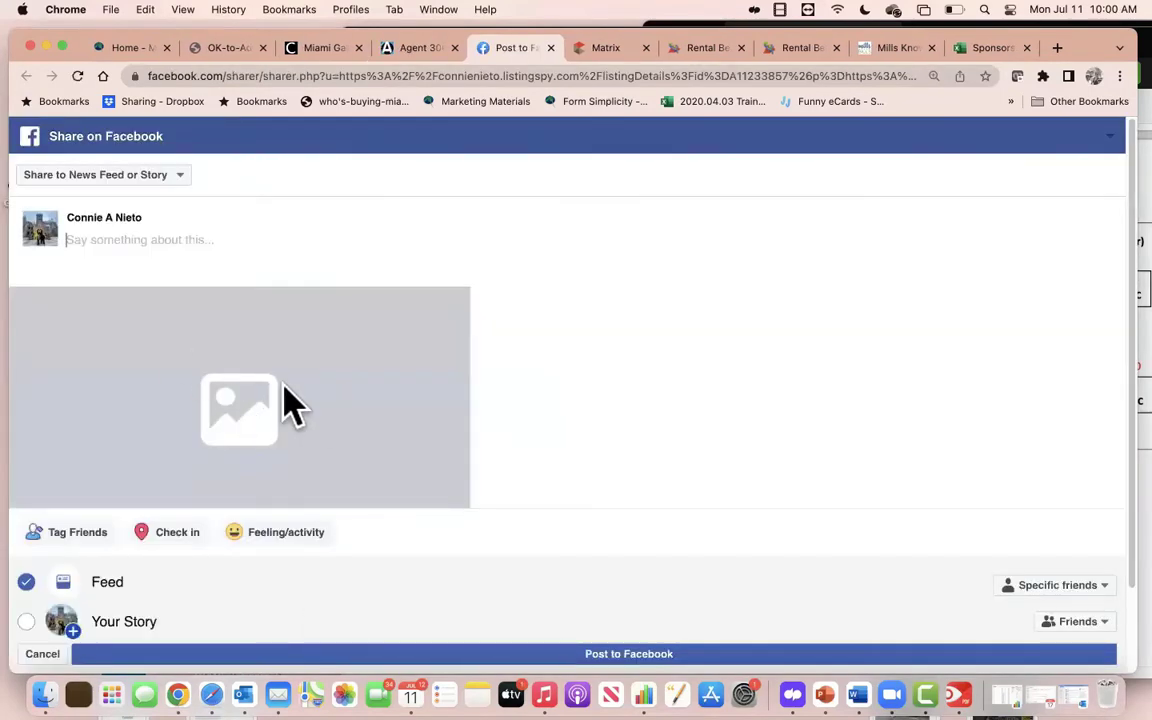
{"action": "scroll", "coordinate": [386, 429], "scroll_direction": "down", "scroll_amount": 2}
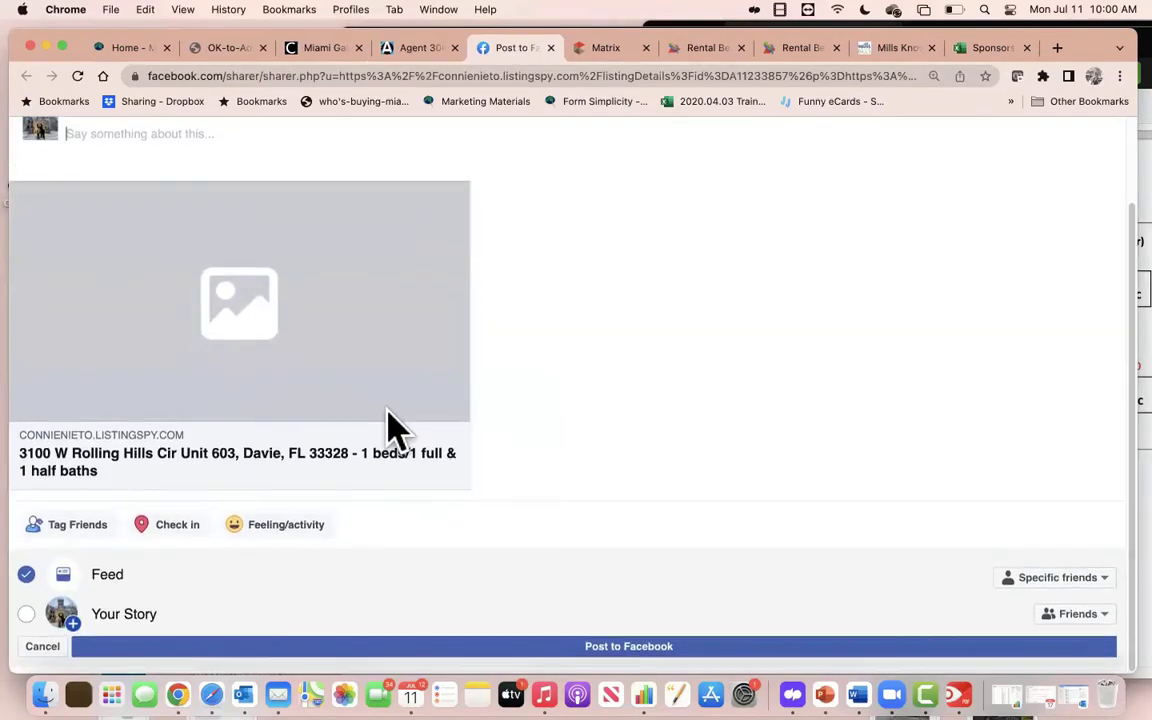
{"action": "scroll", "coordinate": [390, 428], "scroll_direction": "up", "scroll_amount": 2}
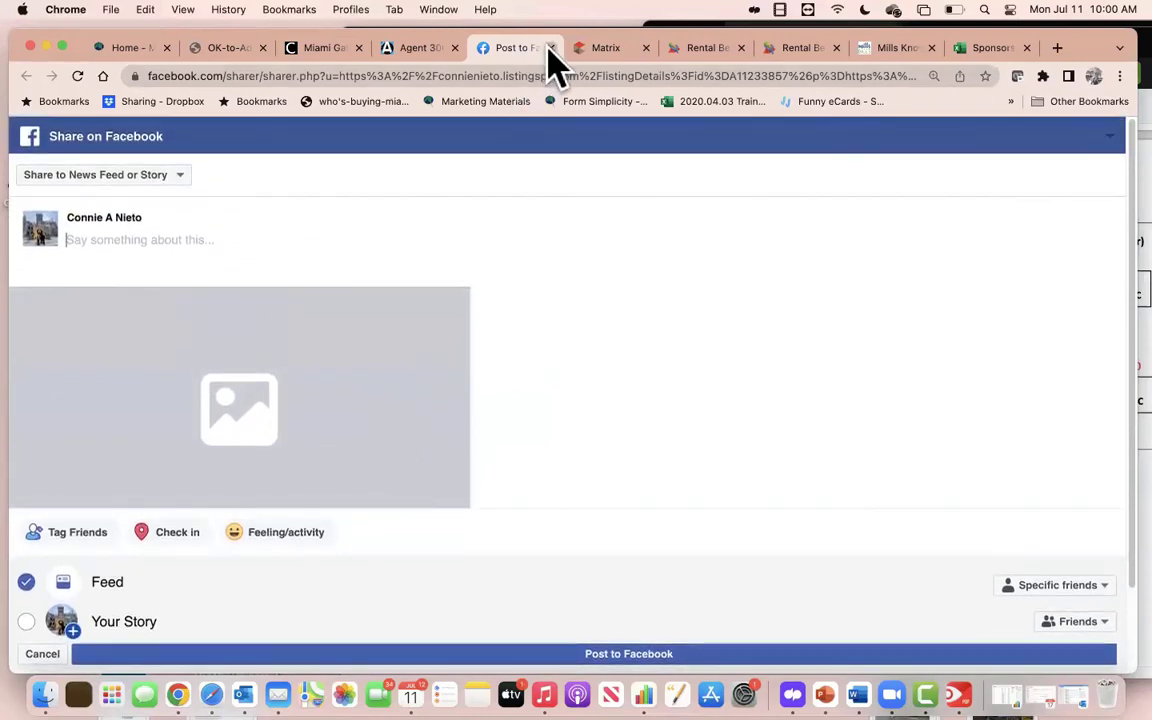
{"action": "left_click", "coordinate": [550, 48]}
- Share the listing collage to LinkedIn as a new post with the draft text "Rental availbale"
{"action": "left_click", "coordinate": [418, 612]}
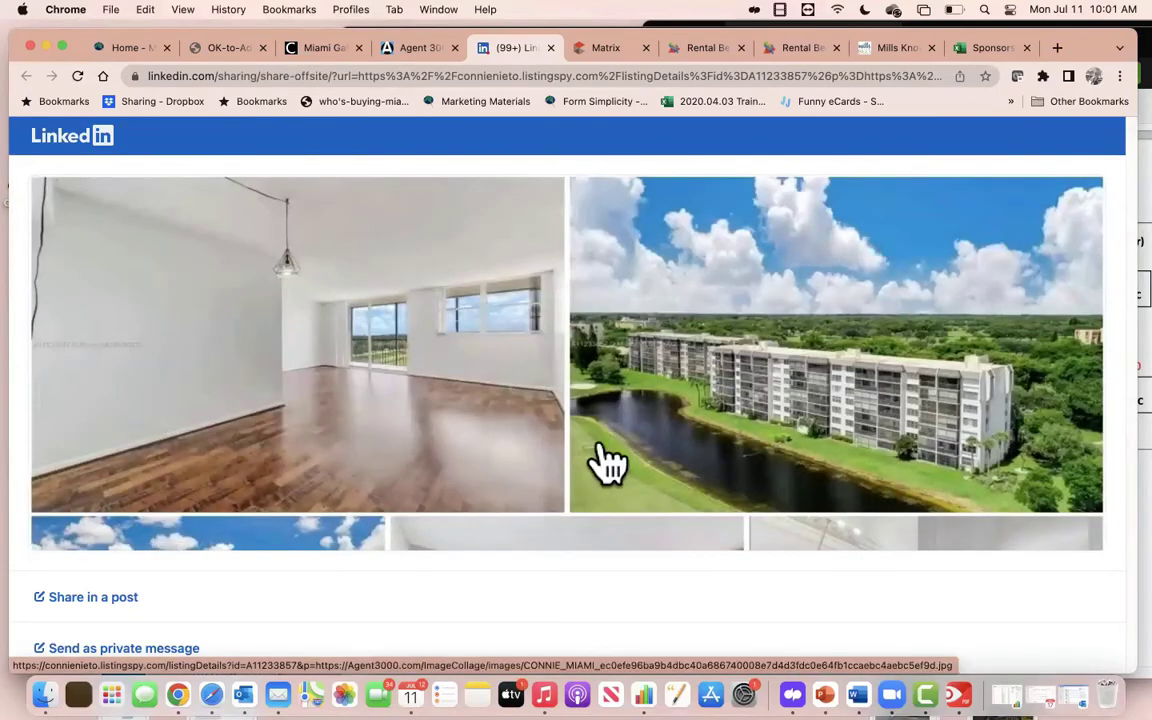
{"action": "left_click", "coordinate": [118, 598]}
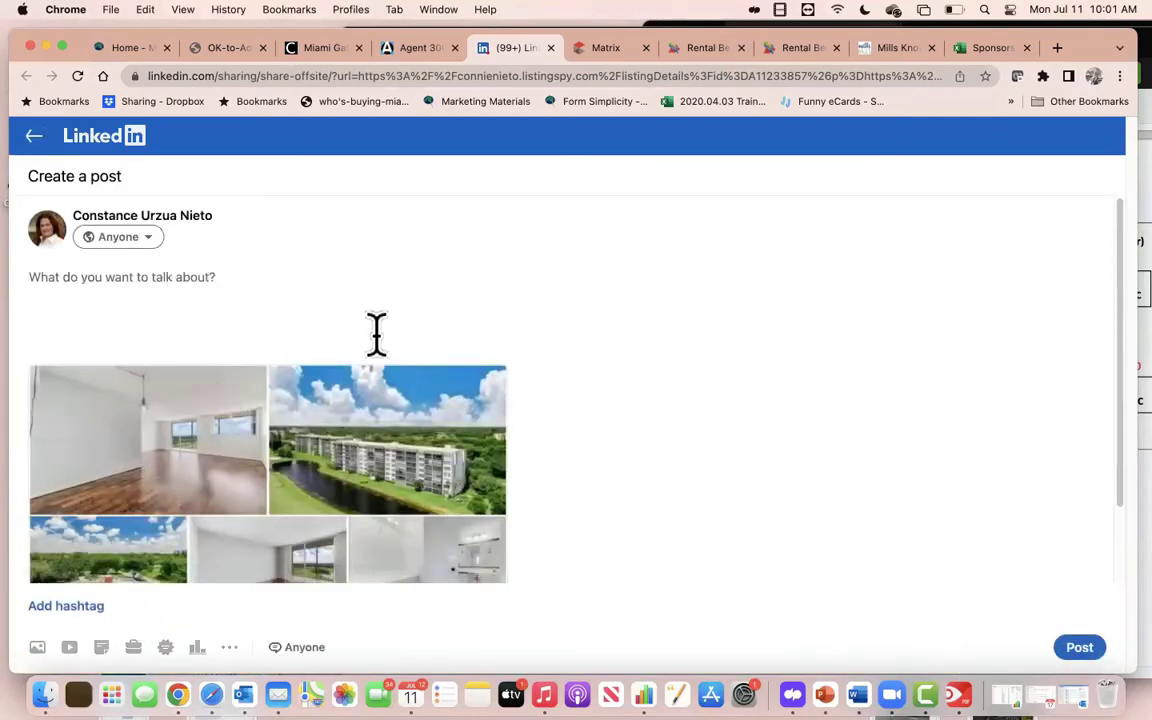
{"action": "type", "text": "Rental availbale"}
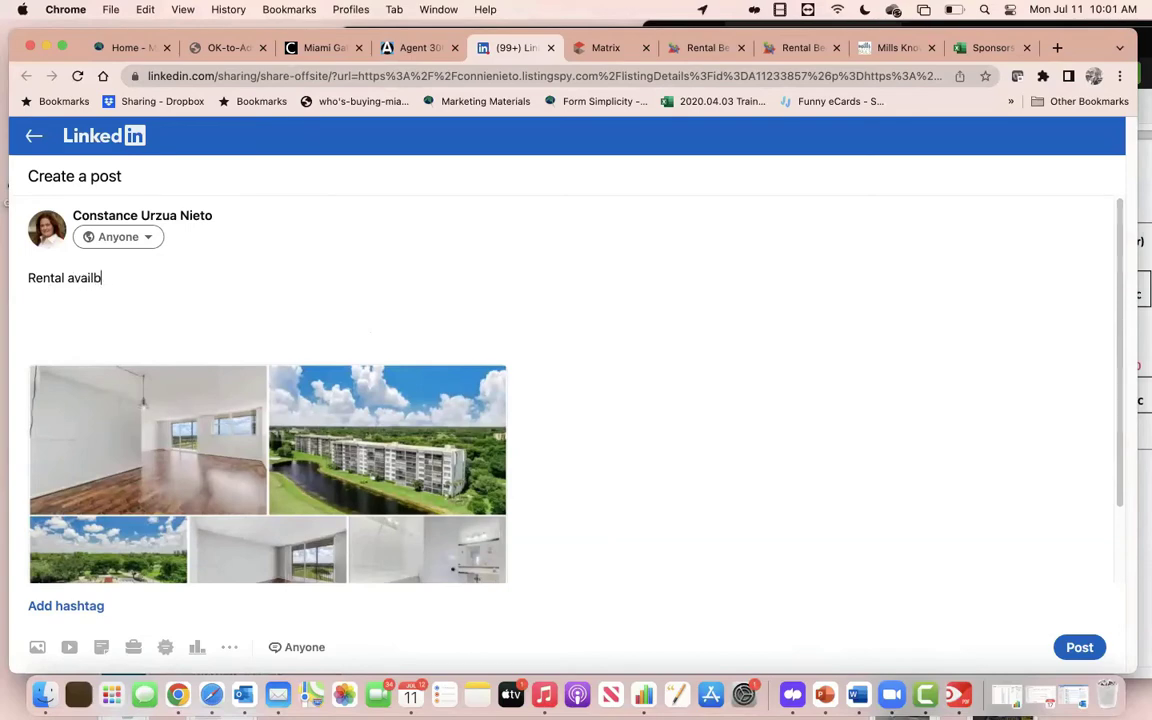
- Replace the LinkedIn post text with "Rental in Davie... Gorgeous Condo!" and "Learn to share this and more with MIAMI Products & Services."
{"action": "left_click", "coordinate": [605, 50]}
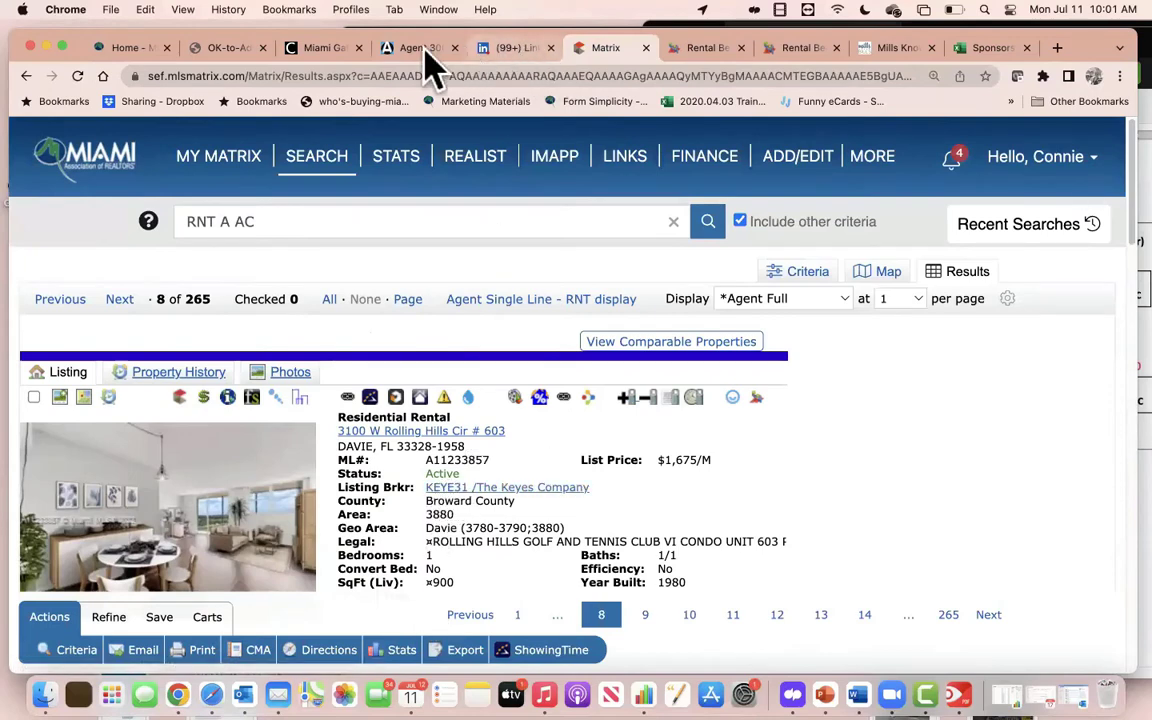
{"action": "left_click", "coordinate": [515, 49]}
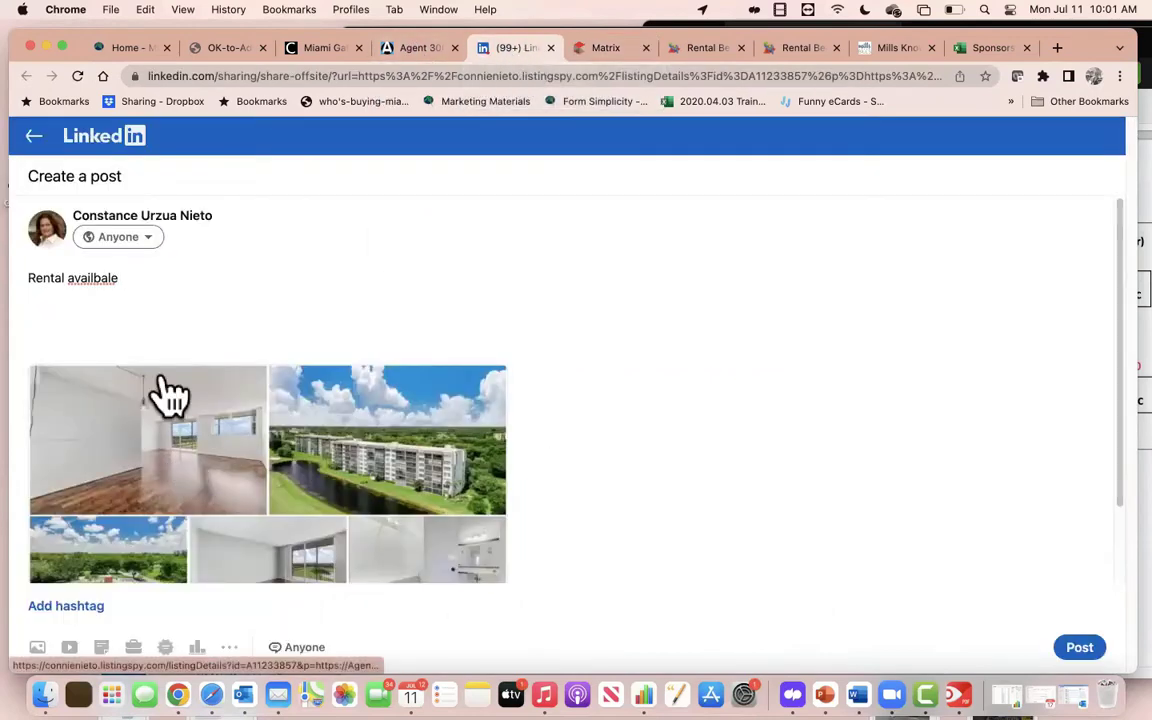
{"action": "left_click_drag", "start_coordinate": [141, 287], "coordinate": [13, 278]}
{"action": "type", "text": "Re"}
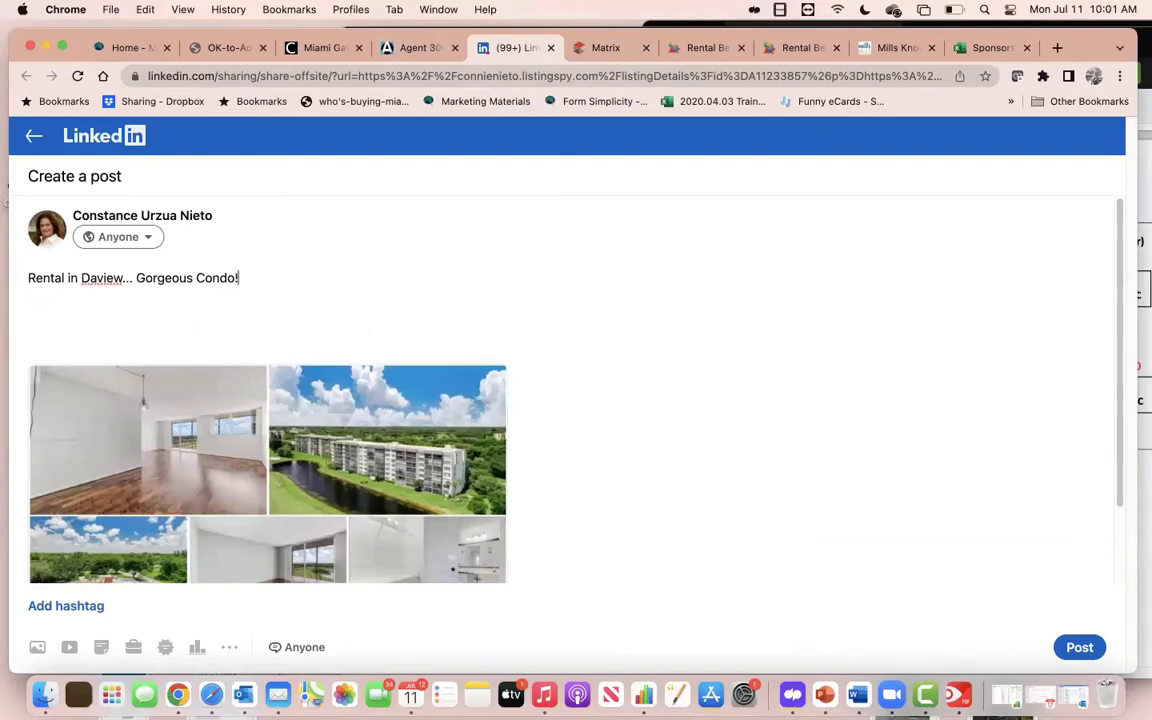
{"action": "key", "text": "Return"}
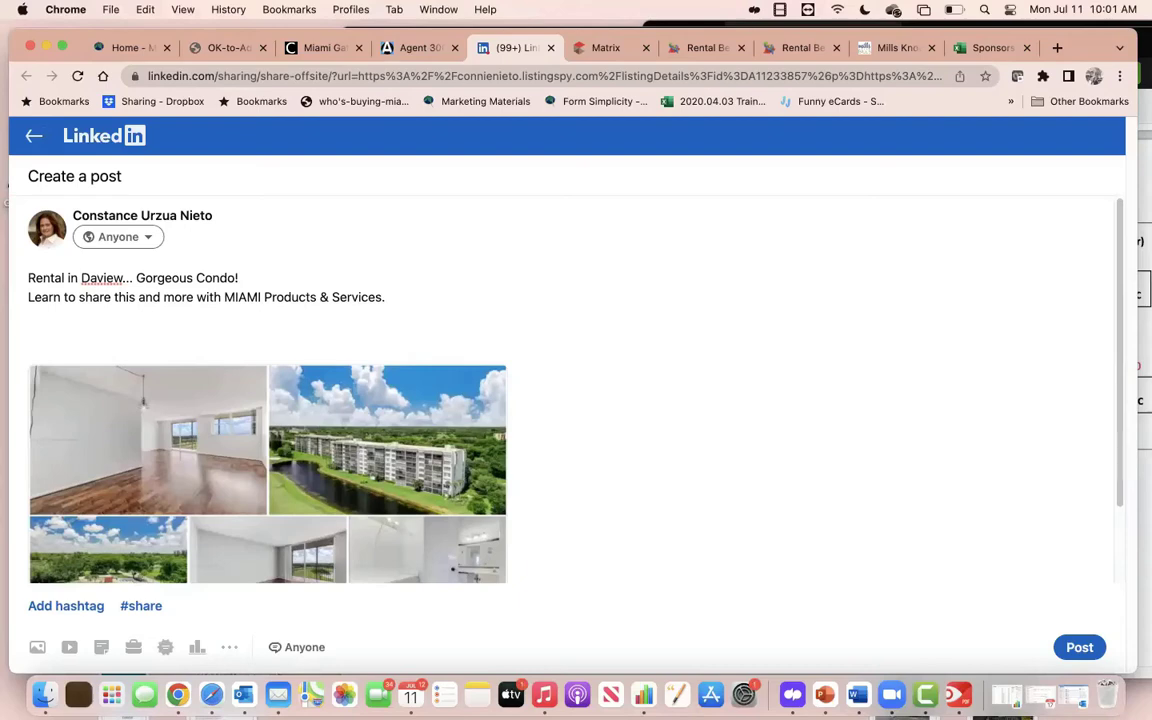
{"action": "left_click", "coordinate": [123, 280]}
{"action": "key", "text": "BackSpace"}
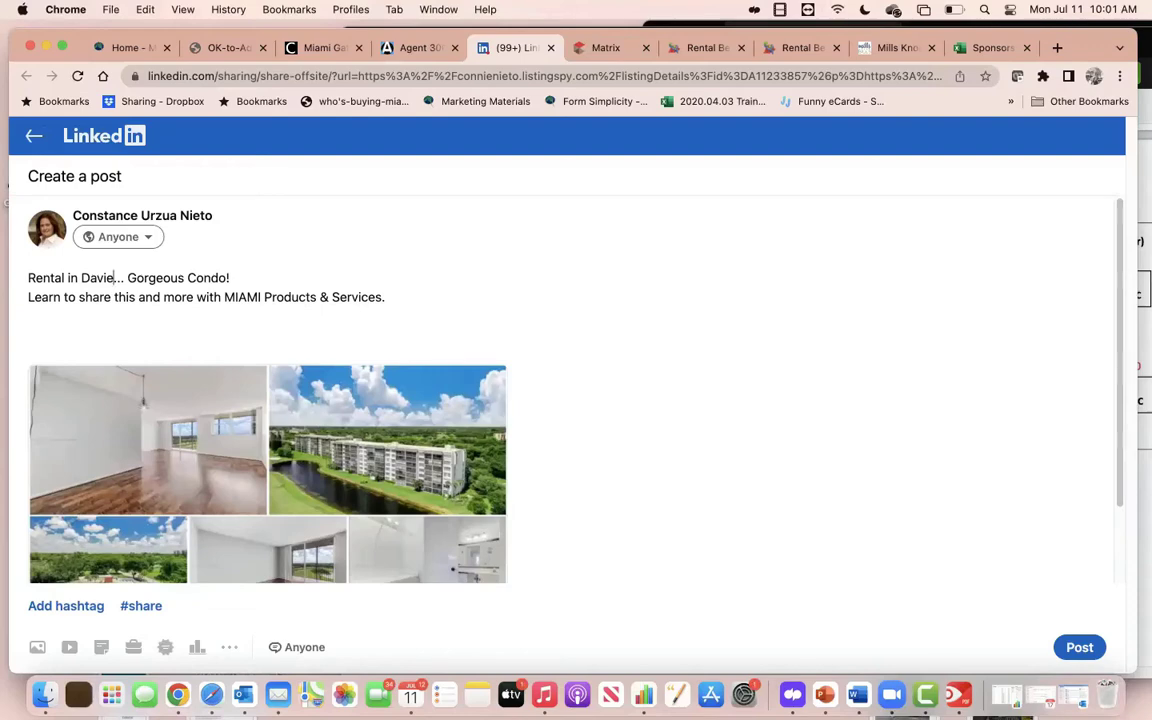
- Publish the rental collage post on LinkedIn and open the published post
{"action": "scroll", "coordinate": [213, 585], "scroll_direction": "down", "scroll_amount": 2}
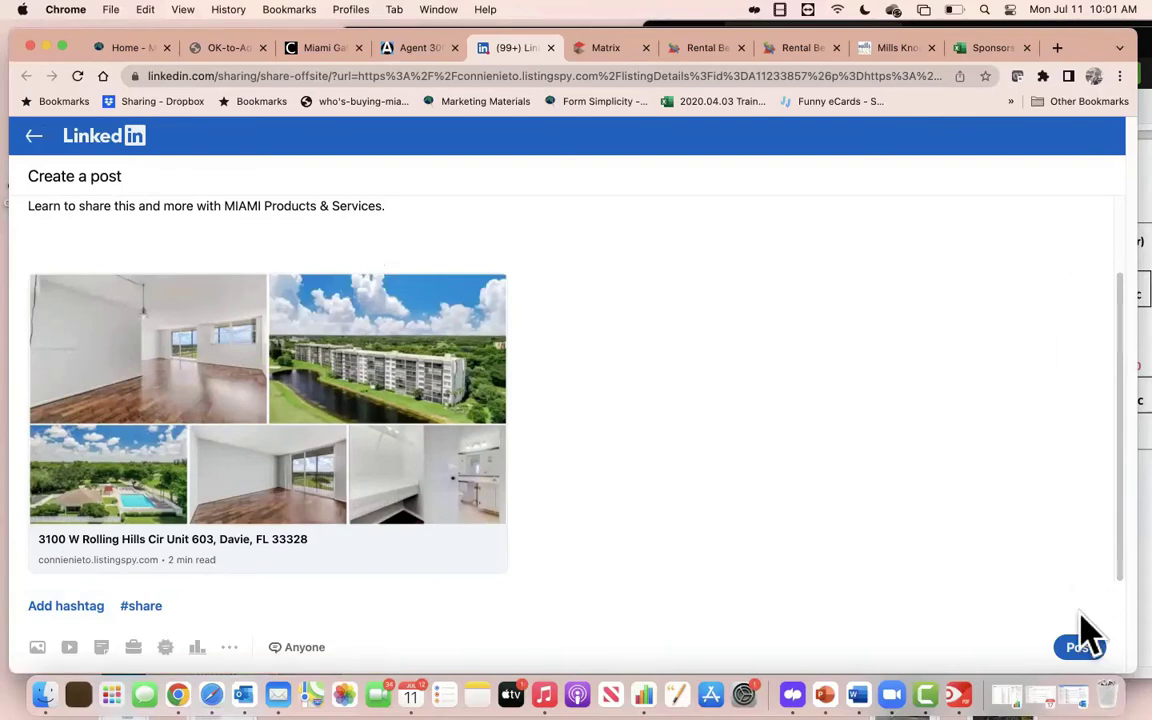
{"action": "left_click", "coordinate": [1062, 647]}
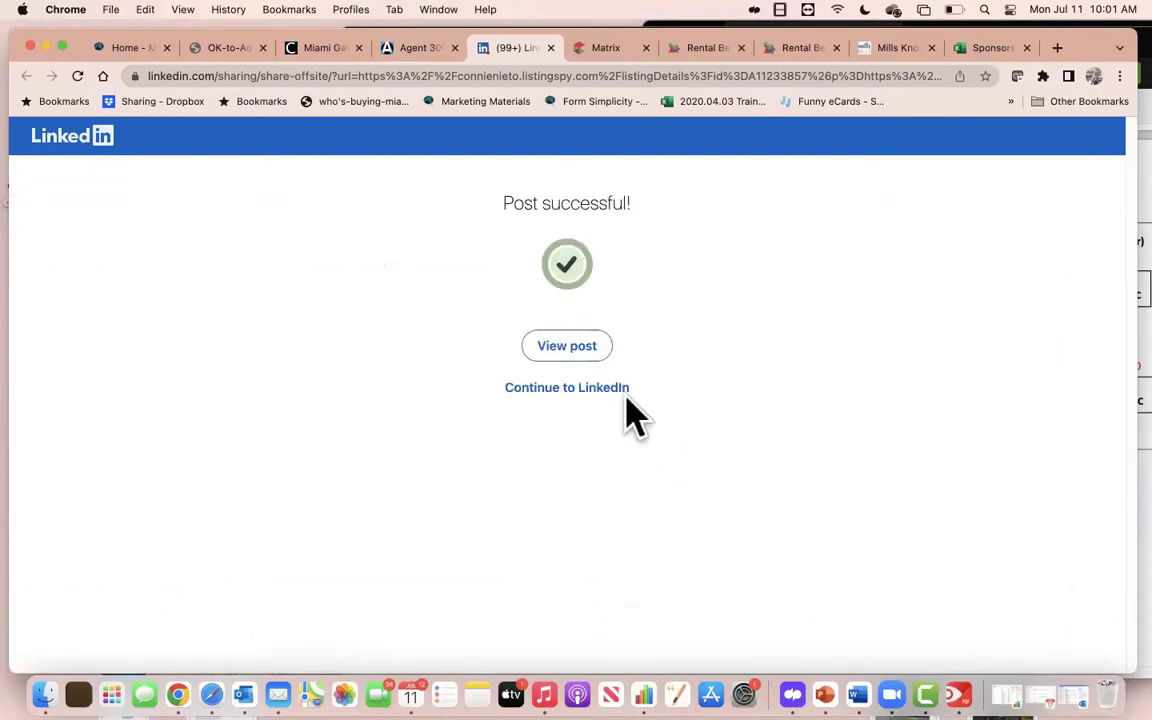
{"action": "left_click", "coordinate": [569, 346]}
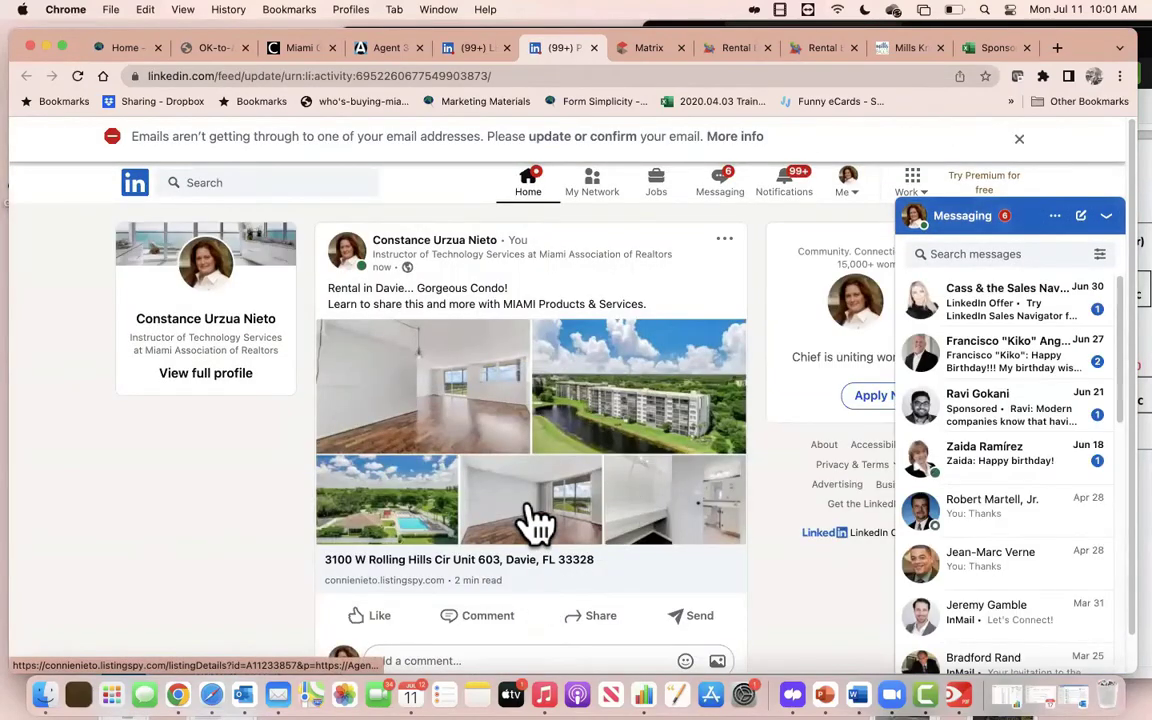
- Follow the LinkedIn post's link to the listing page and examine its description, photos and contact details
{"action": "left_click", "coordinate": [494, 565]}
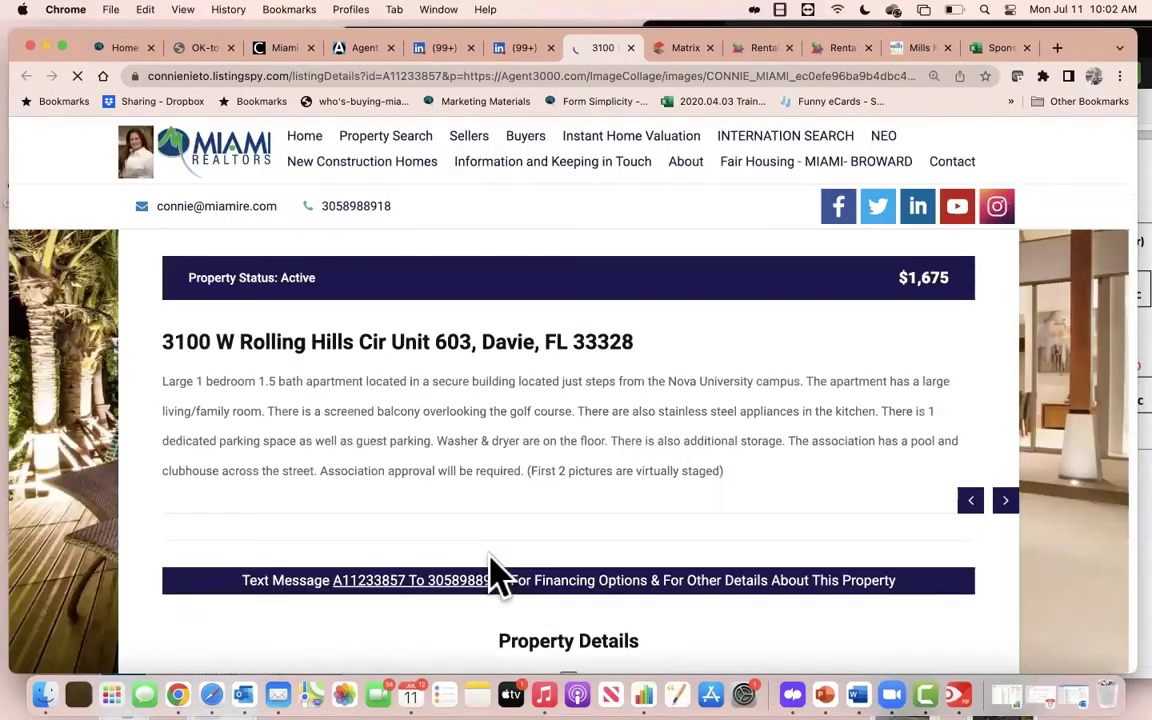
{"action": "scroll", "coordinate": [758, 506], "scroll_direction": "down", "scroll_amount": 5}
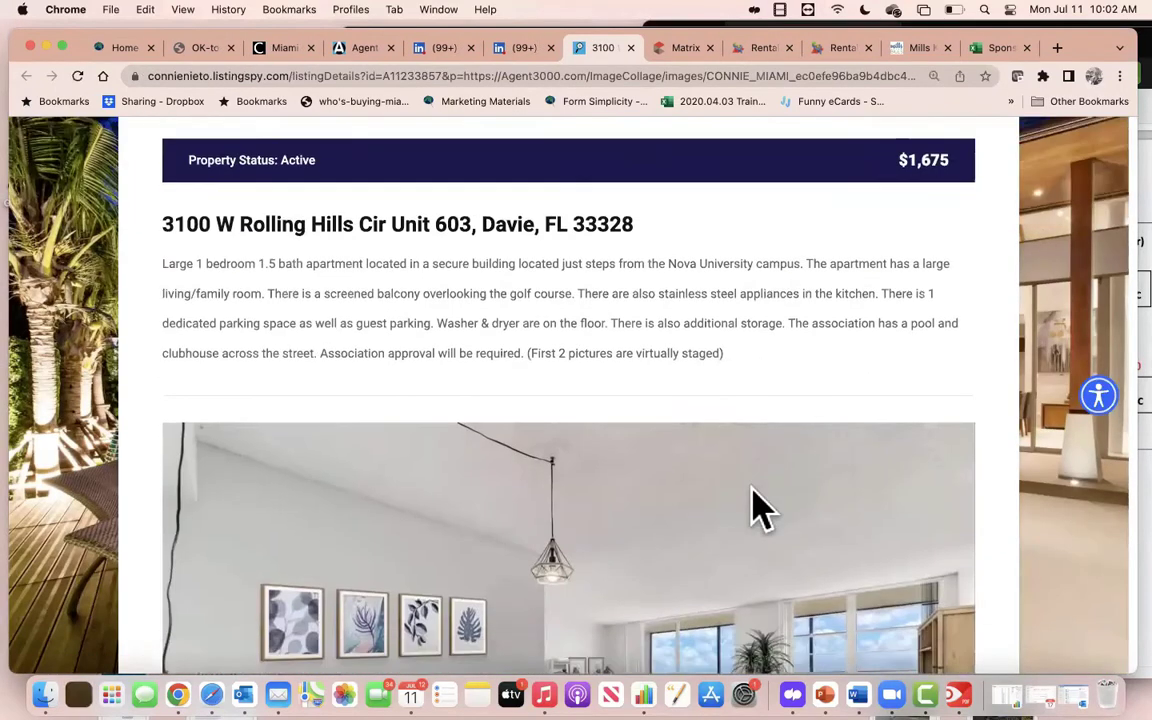
{"action": "scroll", "coordinate": [758, 508], "scroll_direction": "down", "scroll_amount": 4}
{"action": "scroll", "coordinate": [758, 508], "scroll_direction": "up", "scroll_amount": 7}
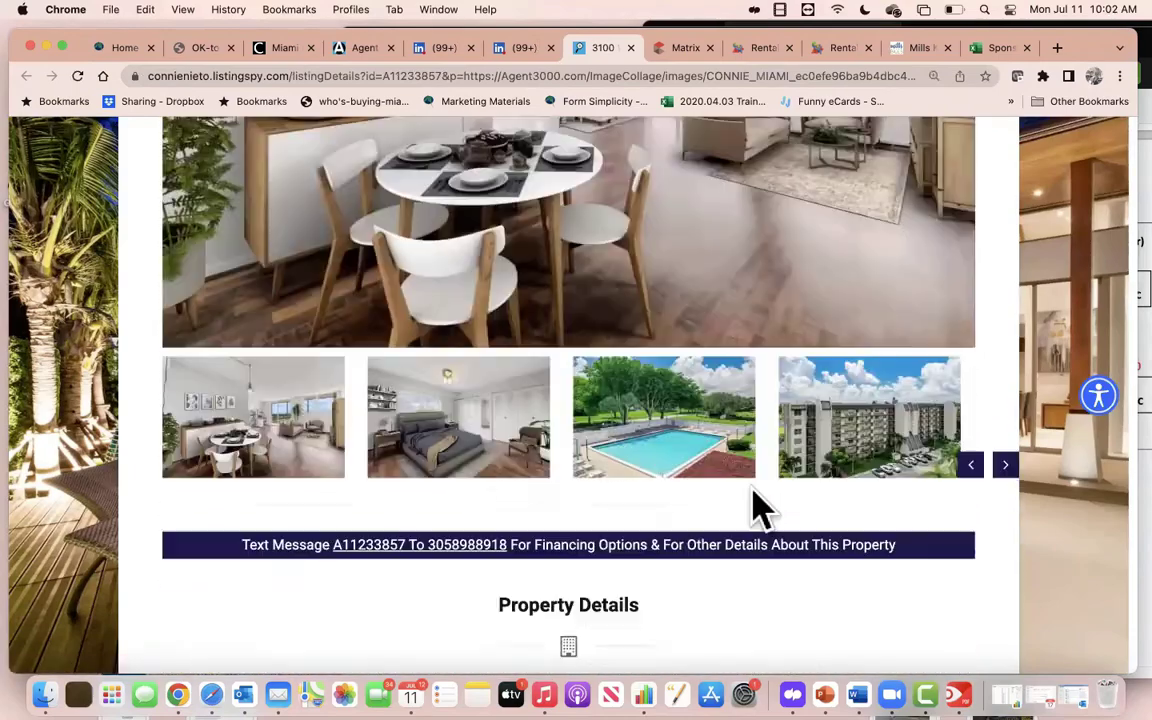
{"action": "scroll", "coordinate": [758, 506], "scroll_direction": "down", "scroll_amount": 1}
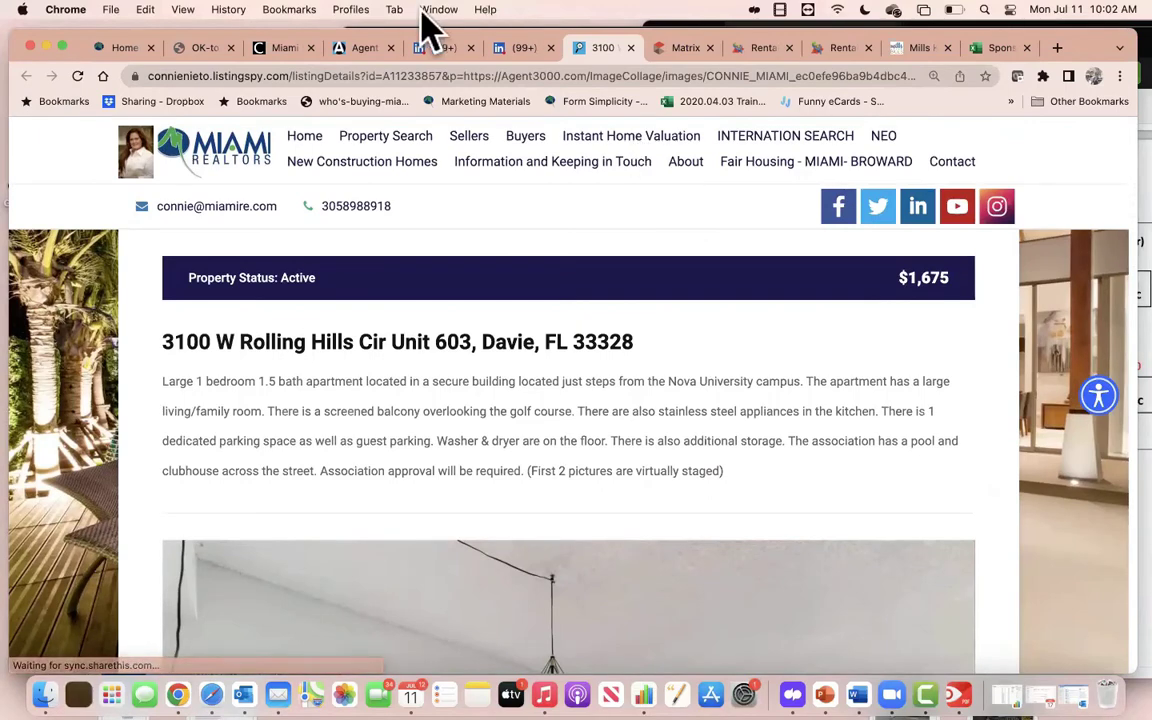
- Switch to Matrix, go to its home page and reopen the latest rental search from the recent searches
{"action": "left_click", "coordinate": [685, 52]}
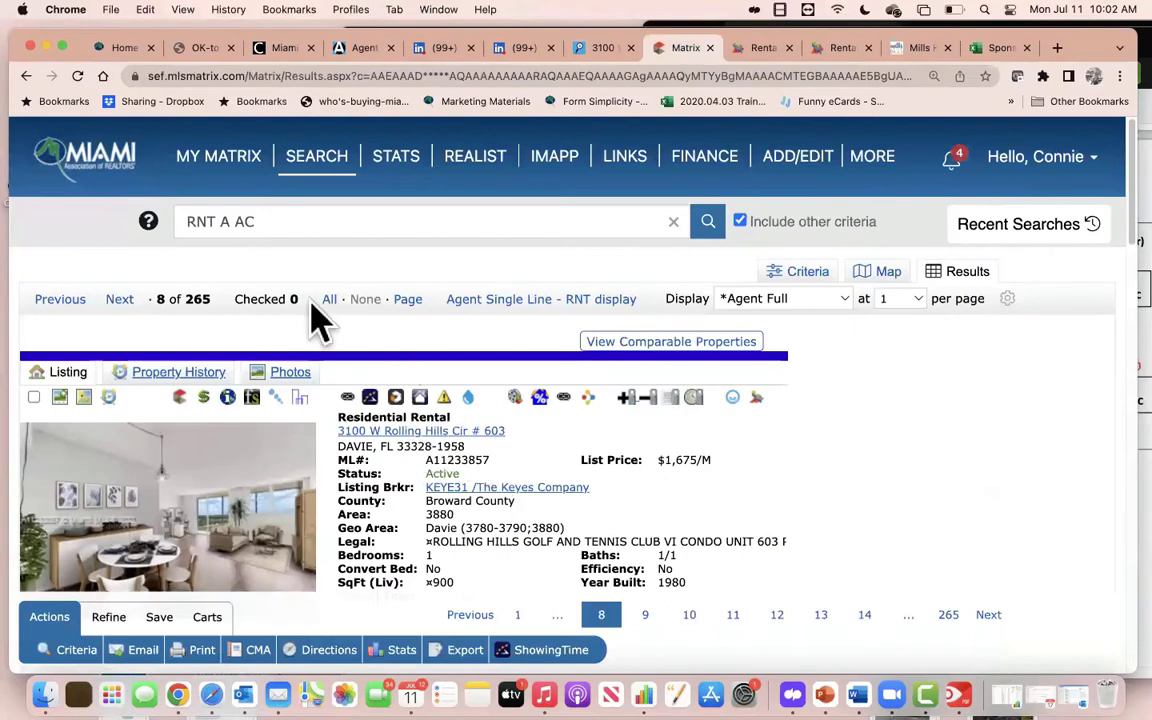
{"action": "left_click", "coordinate": [85, 160]}
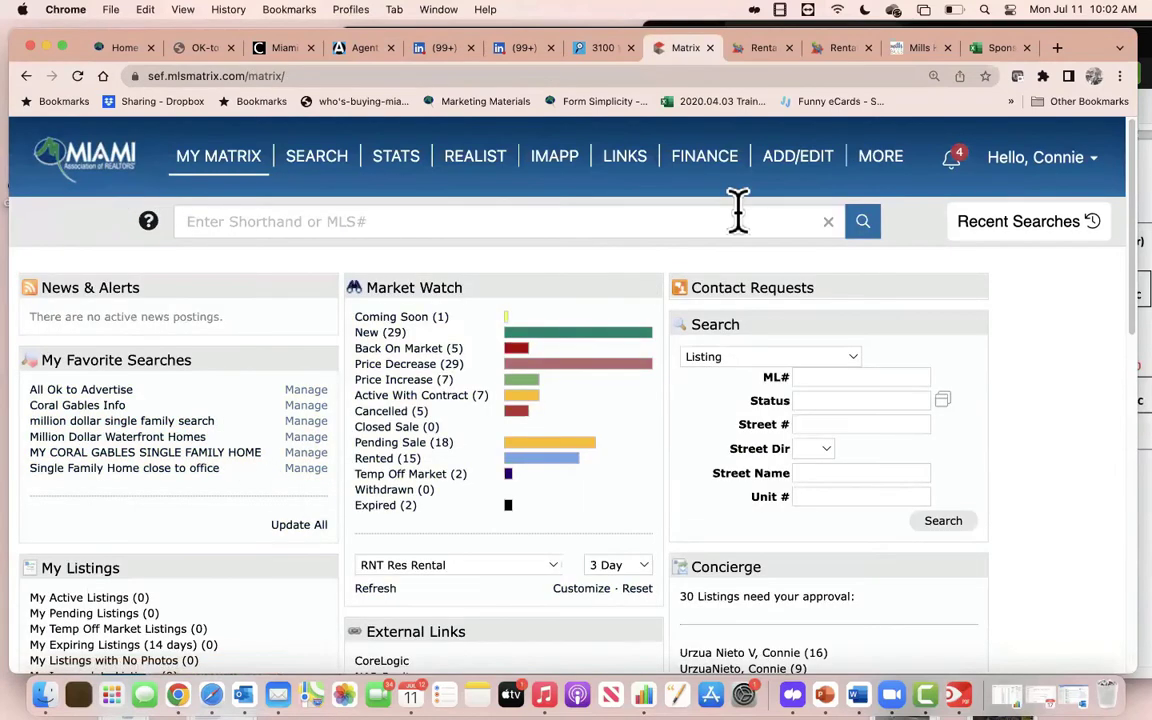
{"action": "left_click", "coordinate": [1018, 224]}
{"action": "left_click", "coordinate": [960, 212]}
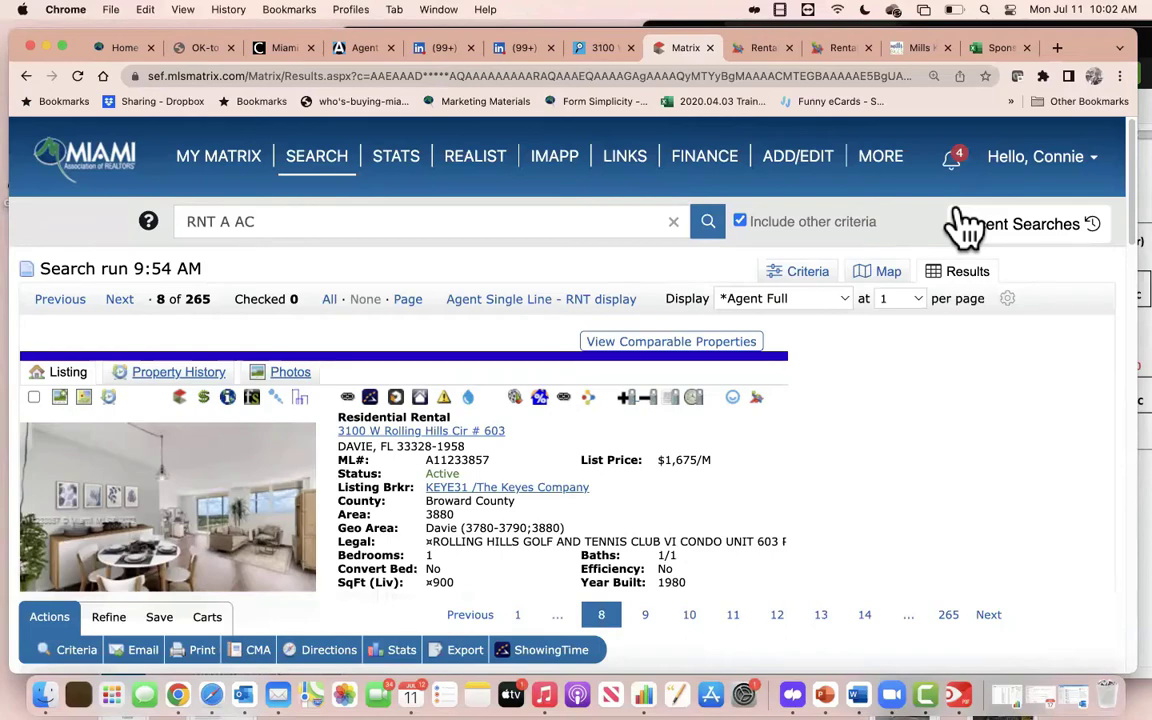
- Review the reopened Matrix rental listing and show the options for saving its search
{"action": "scroll", "coordinate": [440, 450], "scroll_direction": "down", "scroll_amount": 4}
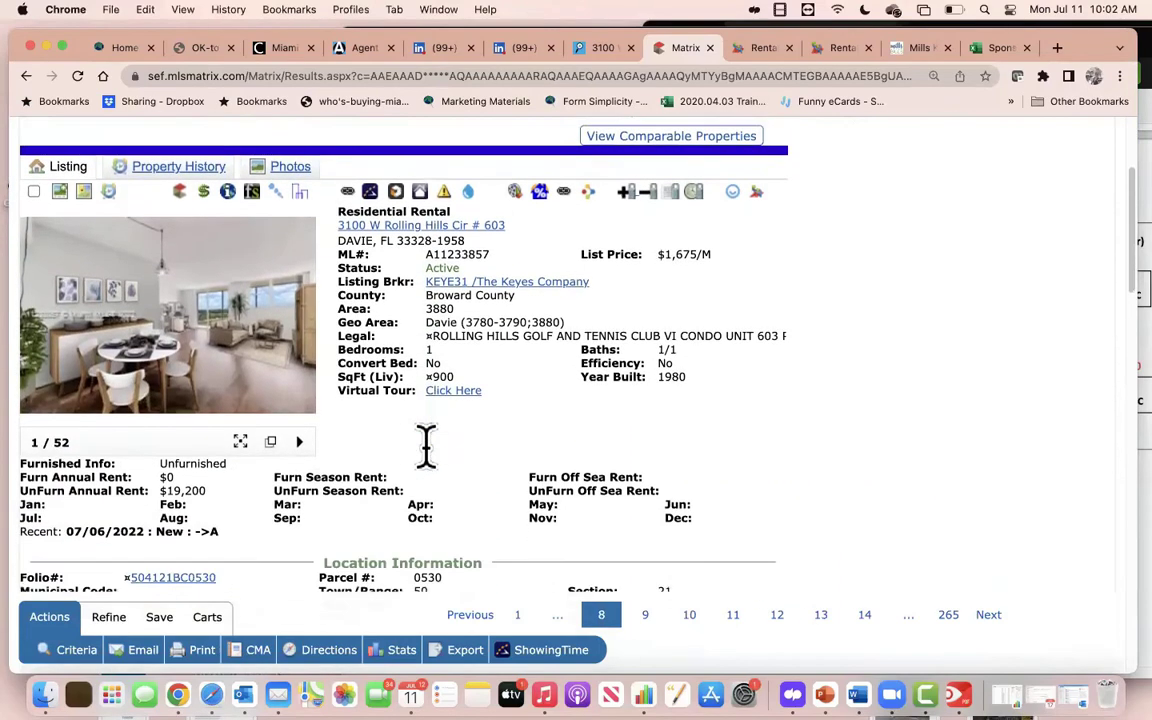
{"action": "scroll", "coordinate": [430, 455], "scroll_direction": "down", "scroll_amount": 1}
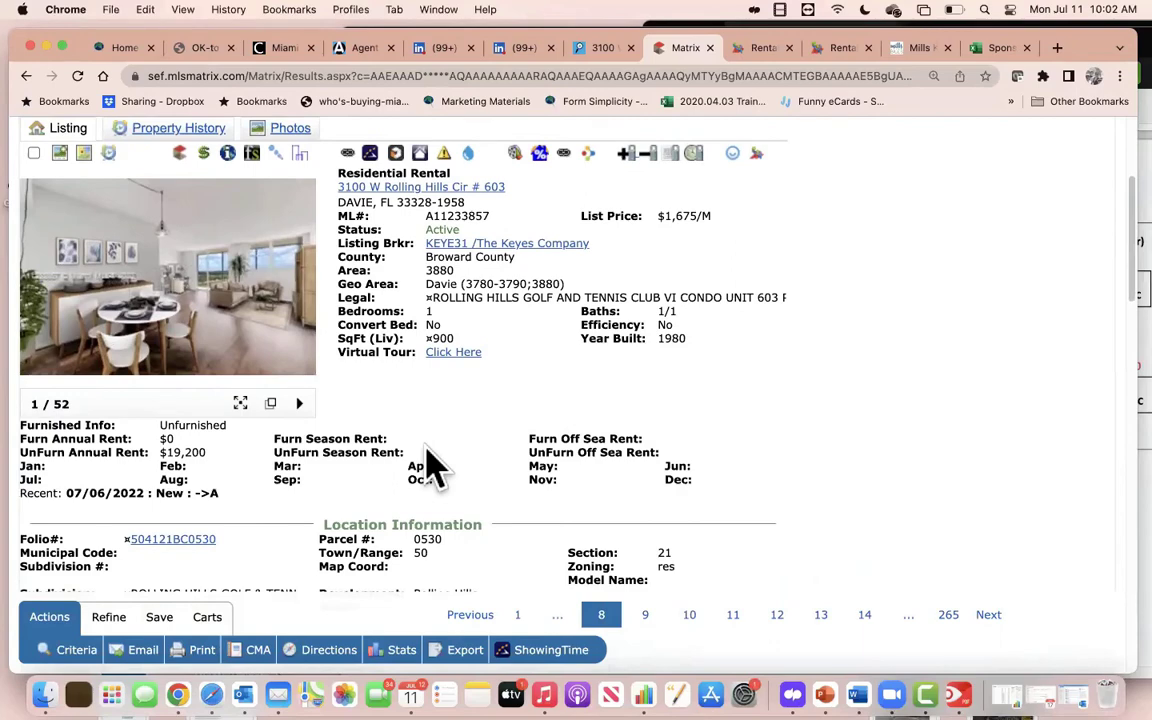
{"action": "left_click", "coordinate": [166, 621]}
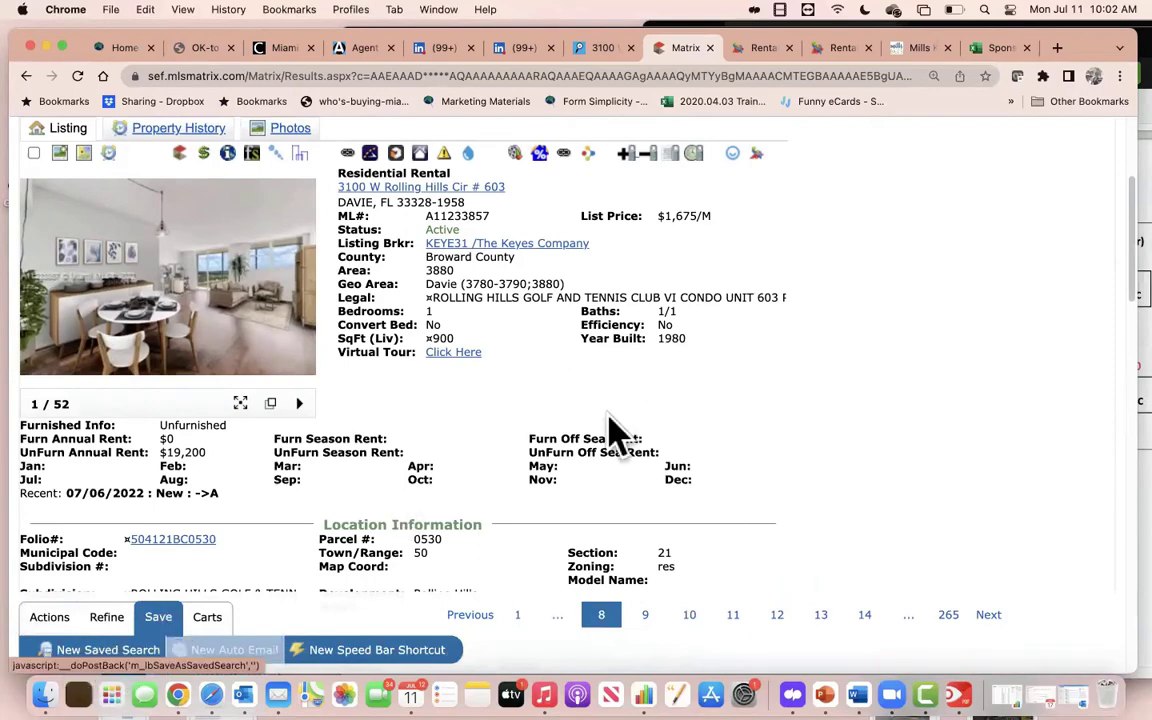
- Review the rental search's status, property type, location and other criteria, then return to its results
{"action": "scroll", "coordinate": [700, 386], "scroll_direction": "up", "scroll_amount": 3}
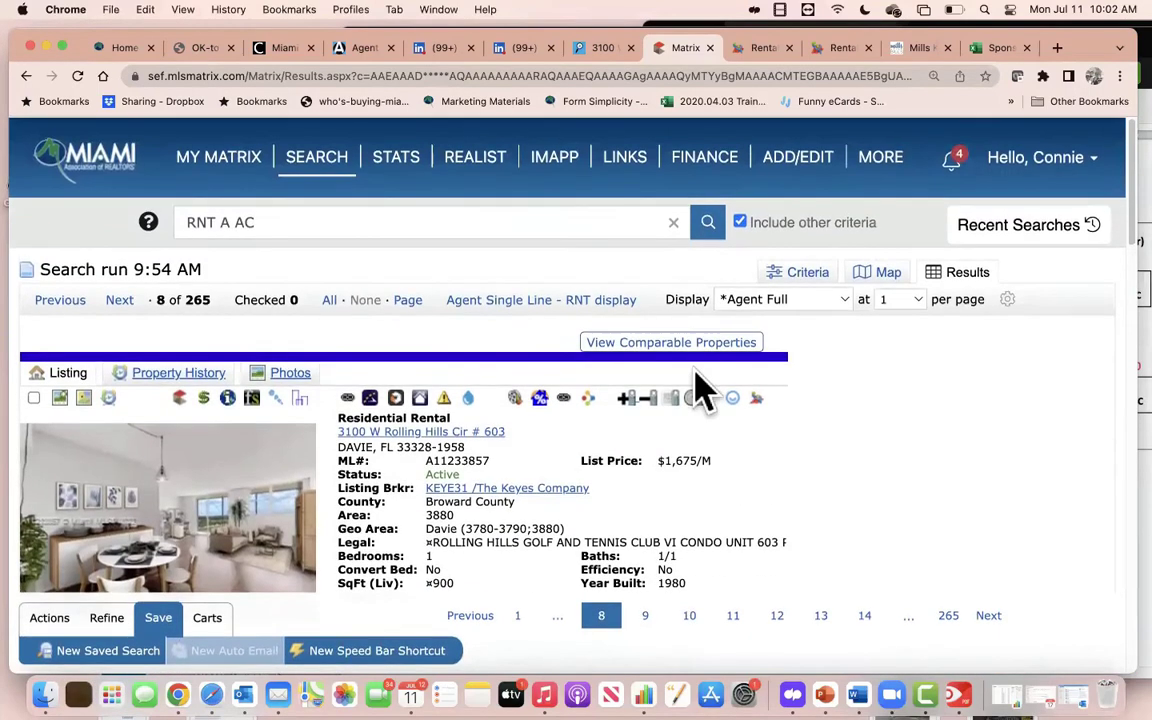
{"action": "left_click", "coordinate": [808, 276]}
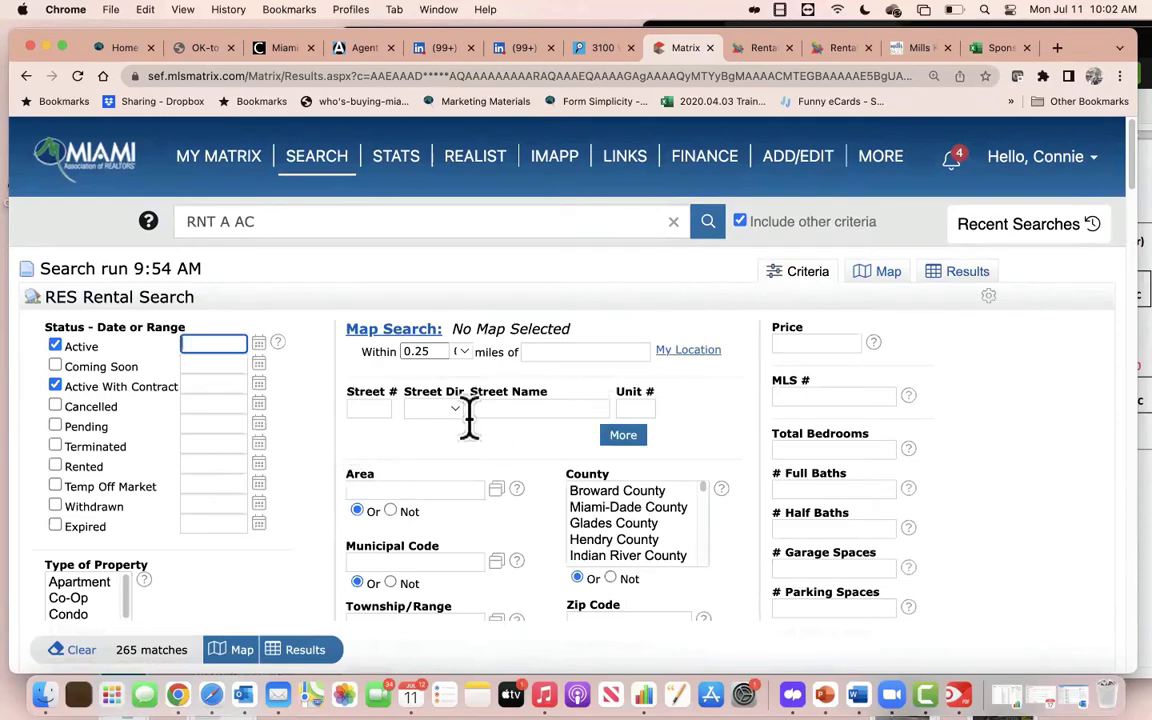
{"action": "scroll", "coordinate": [532, 442], "scroll_direction": "down", "scroll_amount": 2}
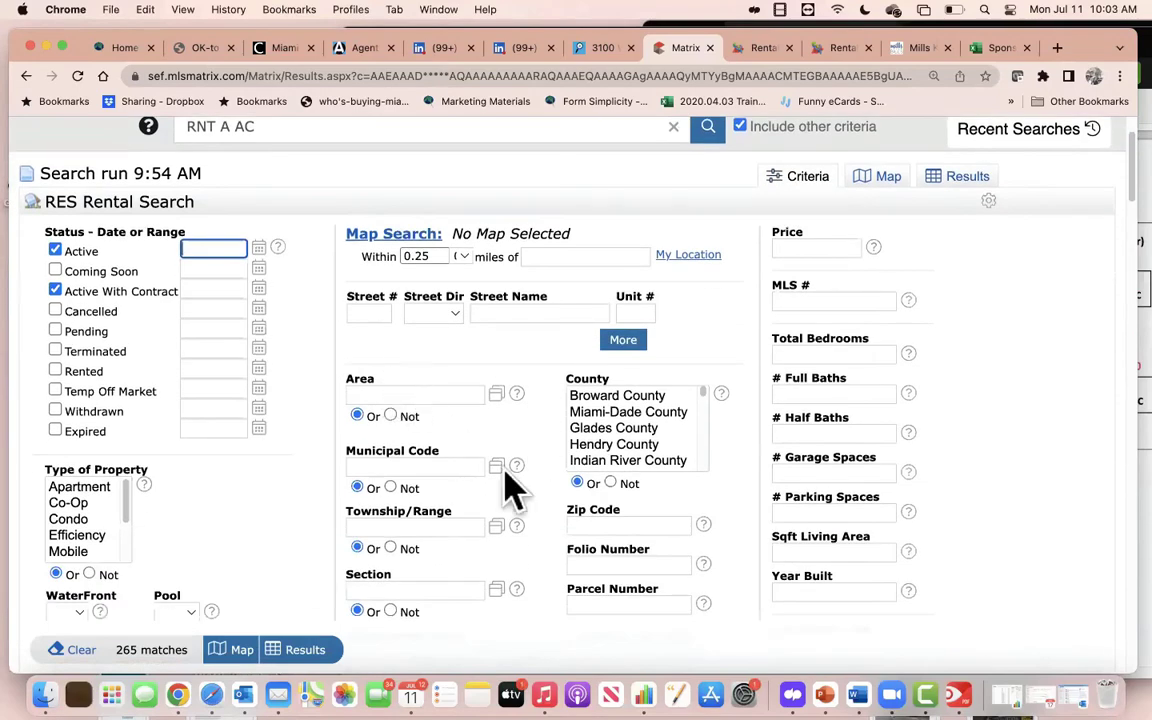
{"action": "scroll", "coordinate": [638, 527], "scroll_direction": "down", "scroll_amount": 5}
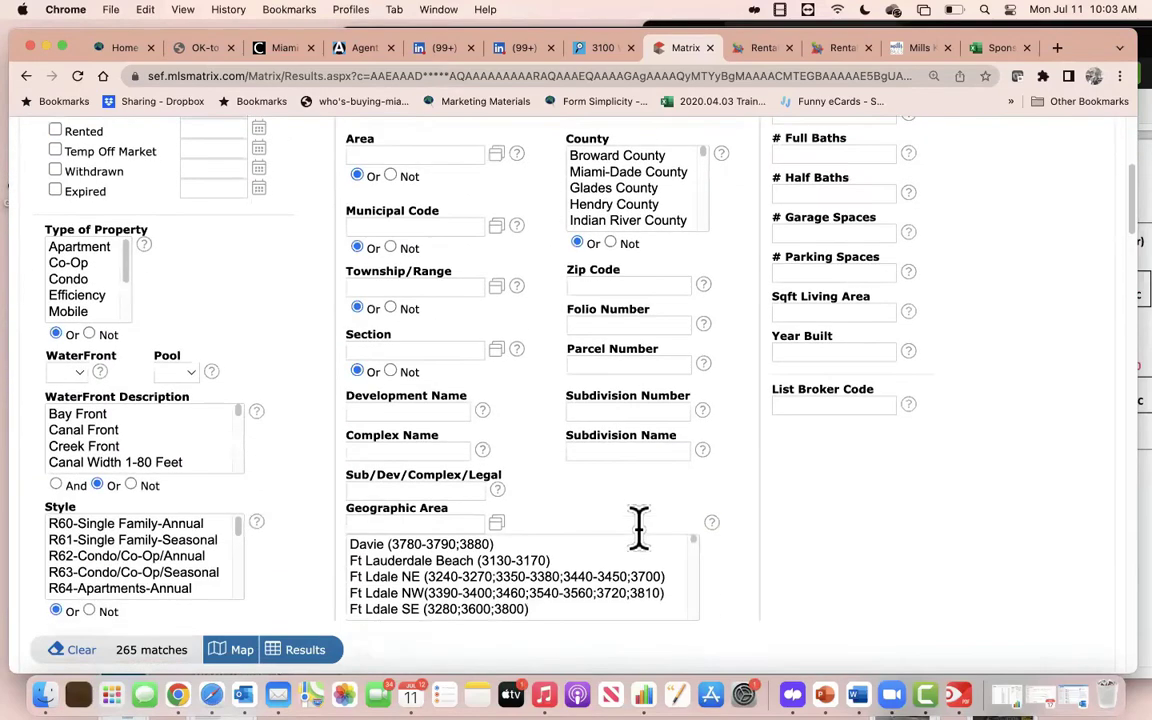
{"action": "scroll", "coordinate": [645, 540], "scroll_direction": "down", "scroll_amount": 10}
{"action": "scroll", "coordinate": [718, 573], "scroll_direction": "down", "scroll_amount": 3}
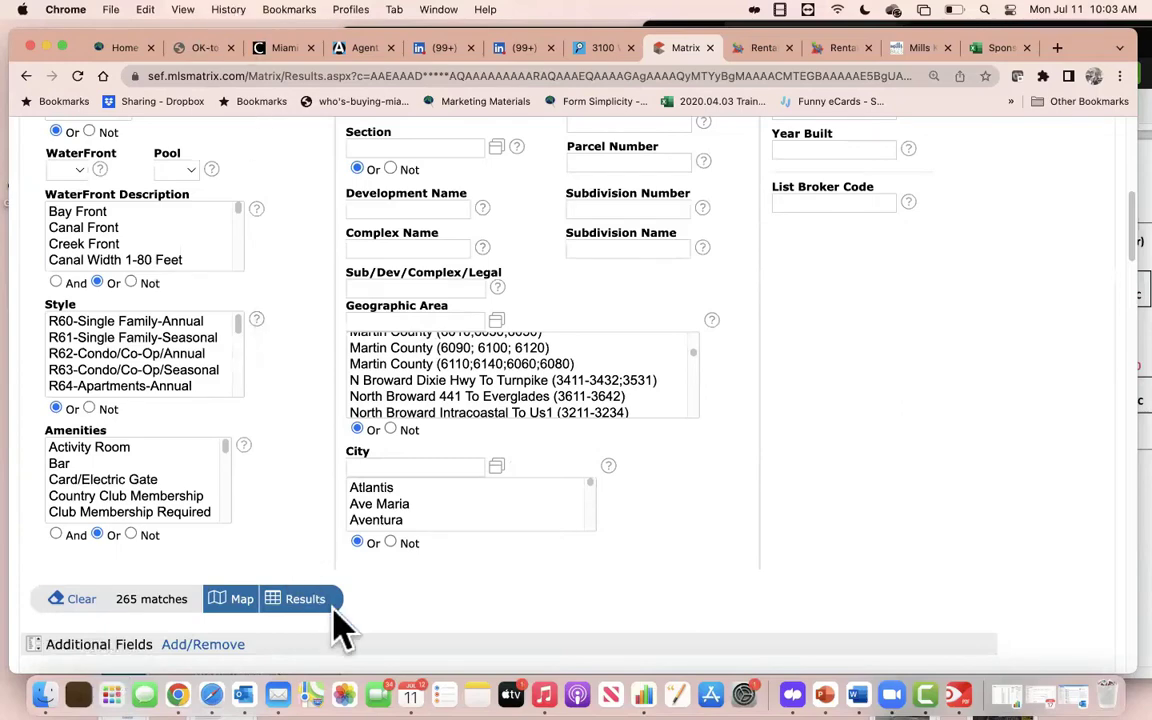
{"action": "scroll", "coordinate": [600, 240], "scroll_direction": "up", "scroll_amount": 8}
{"action": "scroll", "coordinate": [600, 240], "scroll_direction": "up", "scroll_amount": 2}
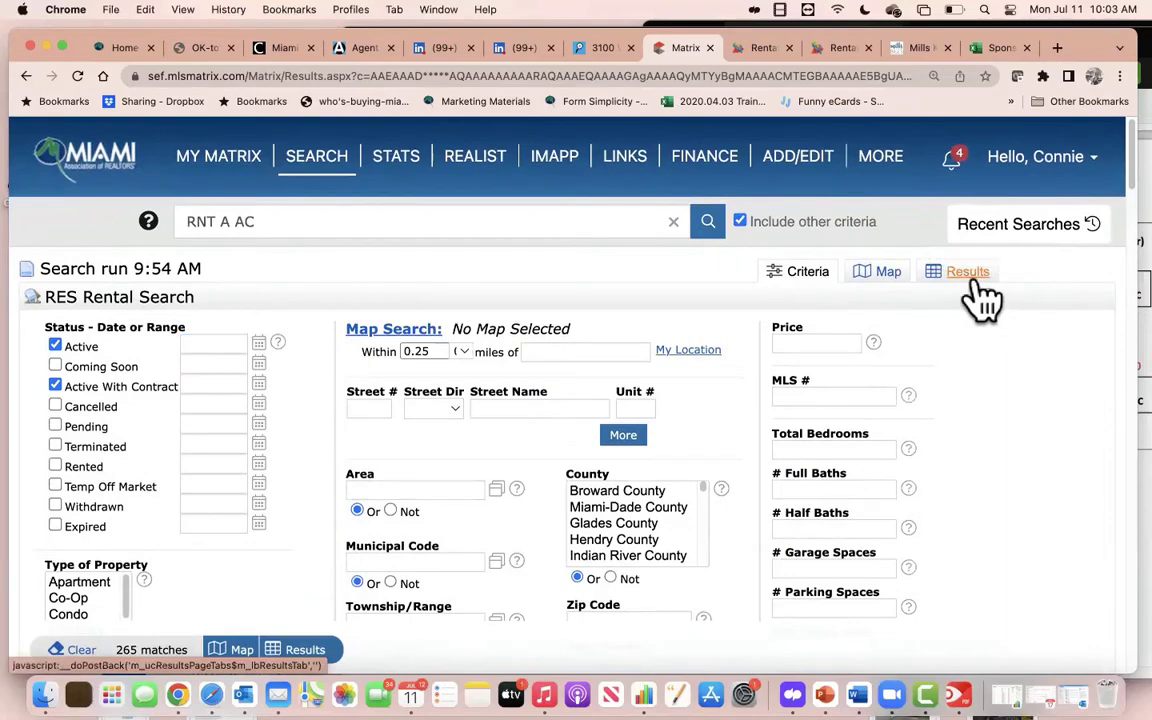
{"action": "left_click", "coordinate": [978, 290]}
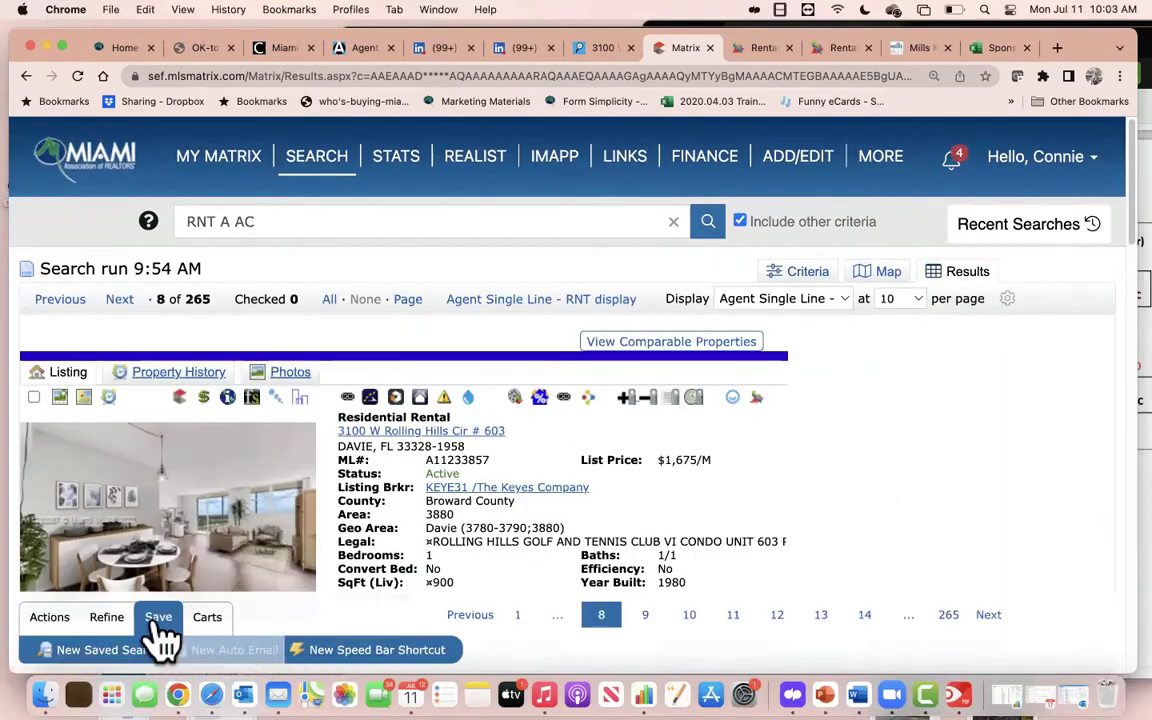
- Save the search as "ok to advertise rentals", enabled as a favorite search on the Home tab, and go to the Matrix home page
{"action": "scroll", "coordinate": [159, 643], "scroll_direction": "down", "scroll_amount": 1}
{"action": "left_click", "coordinate": [72, 651]}
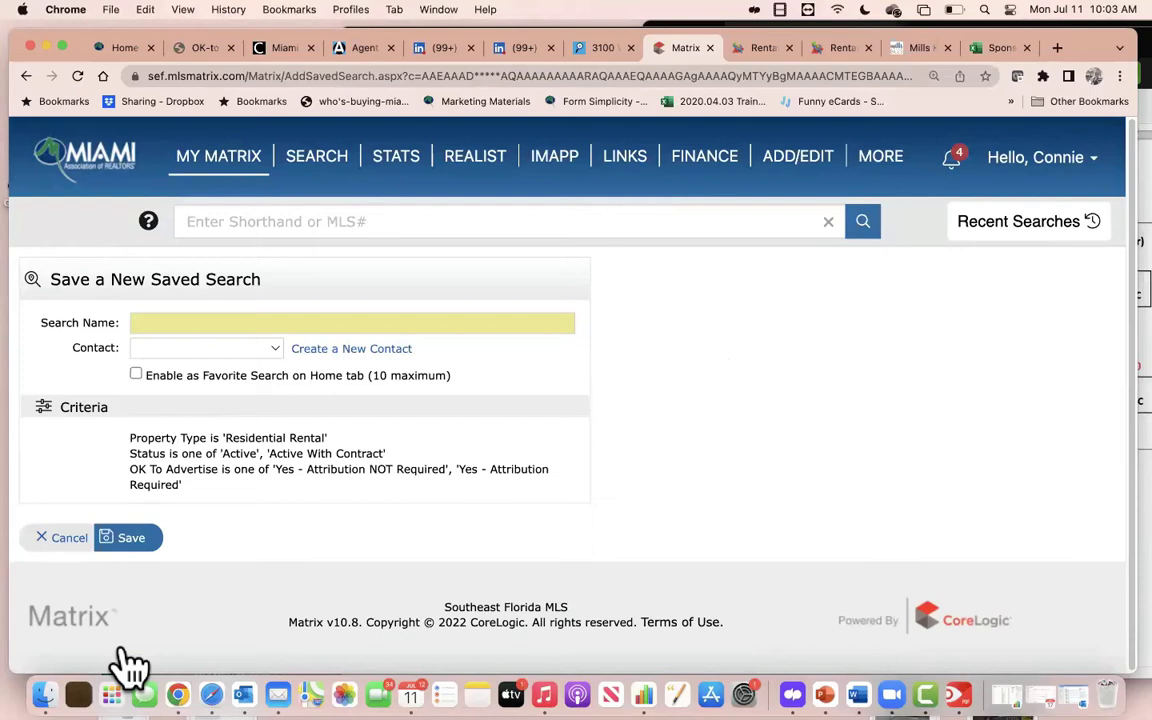
{"action": "left_click", "coordinate": [190, 319]}
{"action": "type", "text": "ok to"}
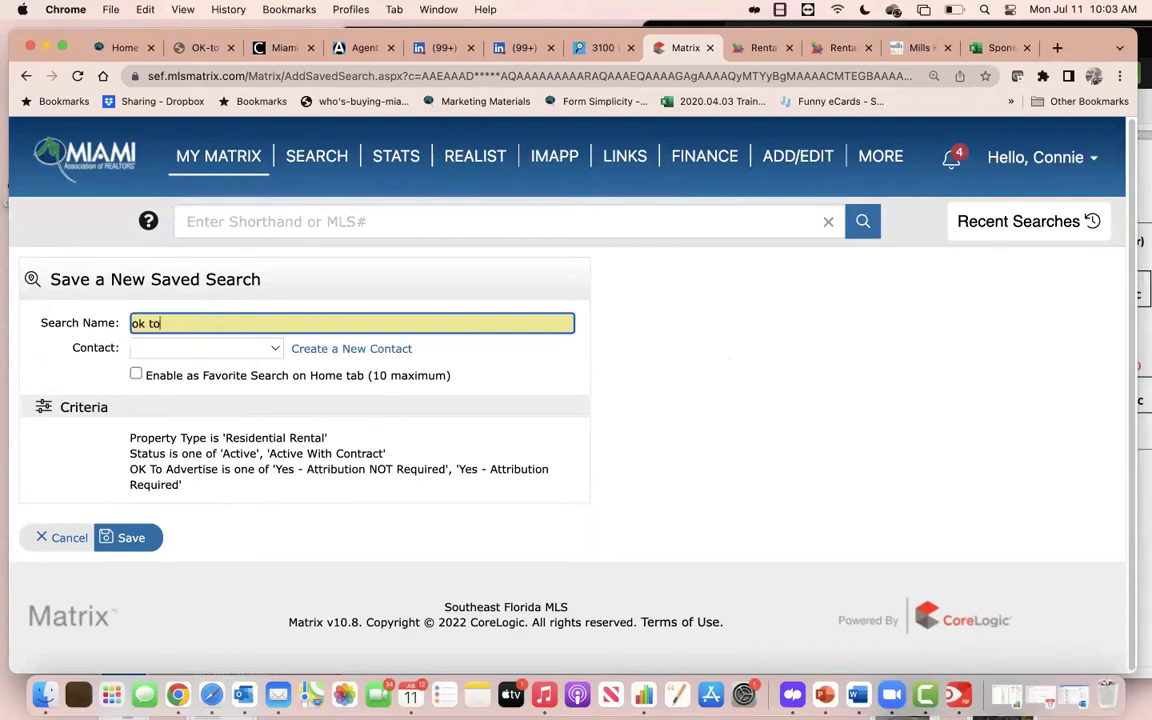
{"action": "type", "text": " adveertise rentals"}
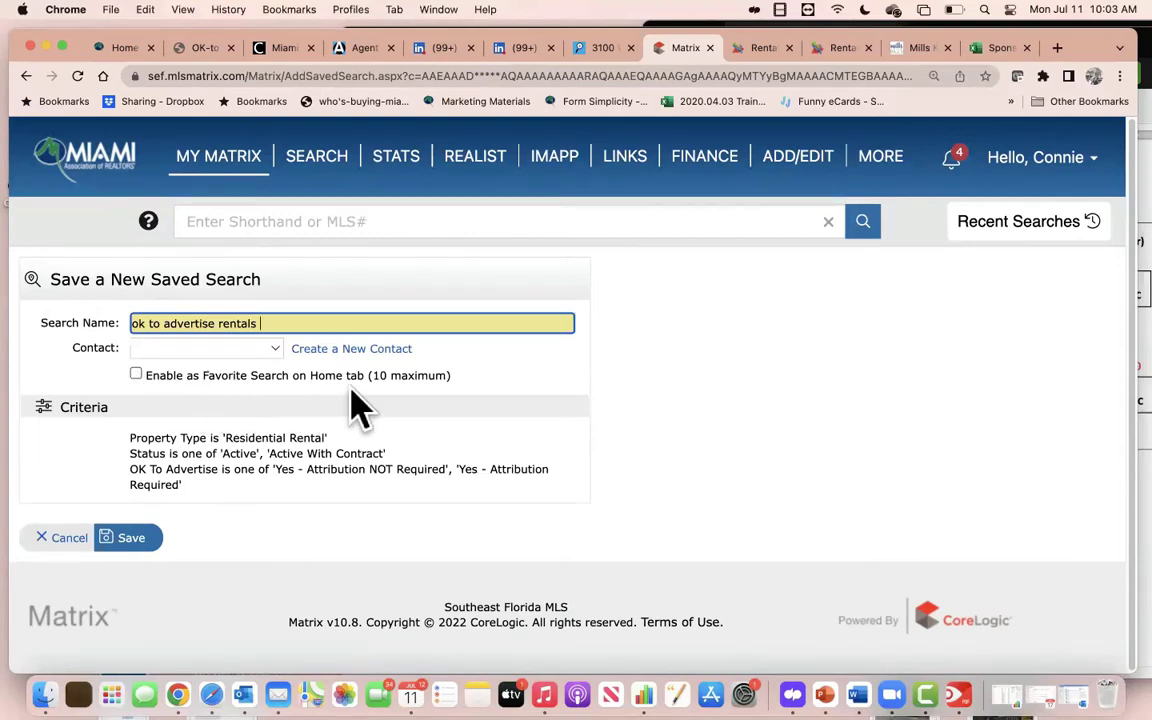
{"action": "left_click", "coordinate": [136, 374]}
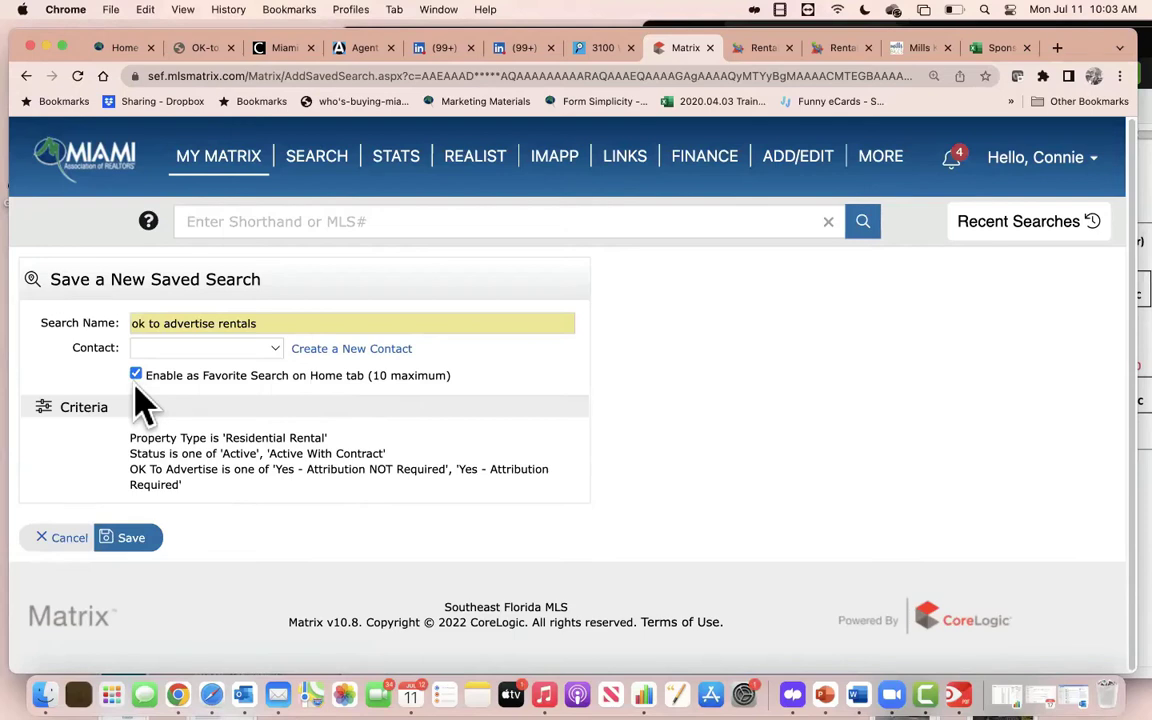
{"action": "left_click", "coordinate": [134, 546]}
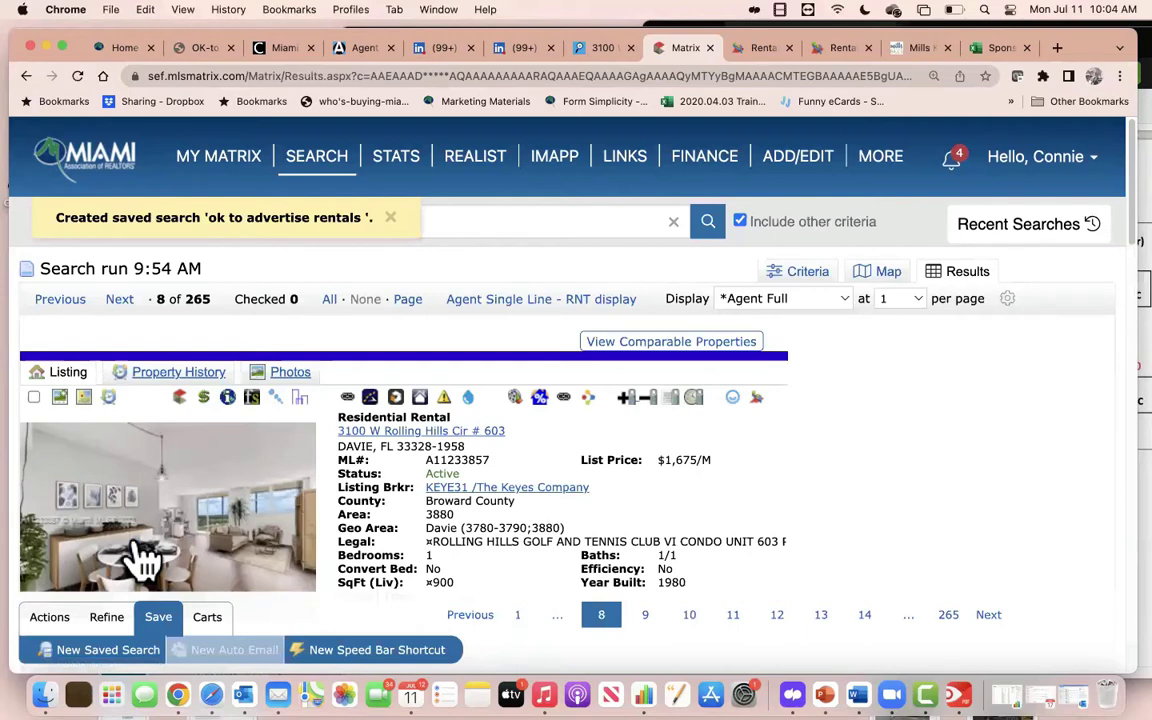
{"action": "left_click", "coordinate": [88, 165]}
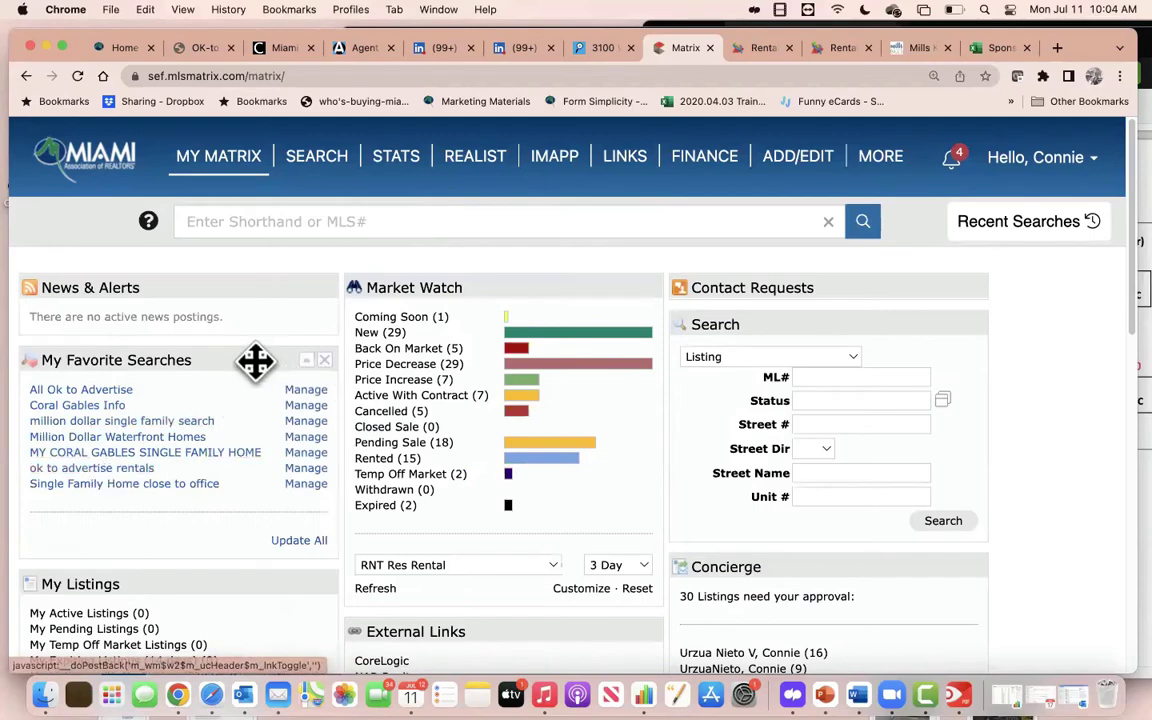
- Move the My Favorite Searches widget below My Listings, collapse it and remove it from the home page columns
{"action": "left_click_drag", "start_coordinate": [256, 362], "coordinate": [244, 586]}
{"action": "scroll", "coordinate": [244, 586], "scroll_direction": "down", "scroll_amount": 5}
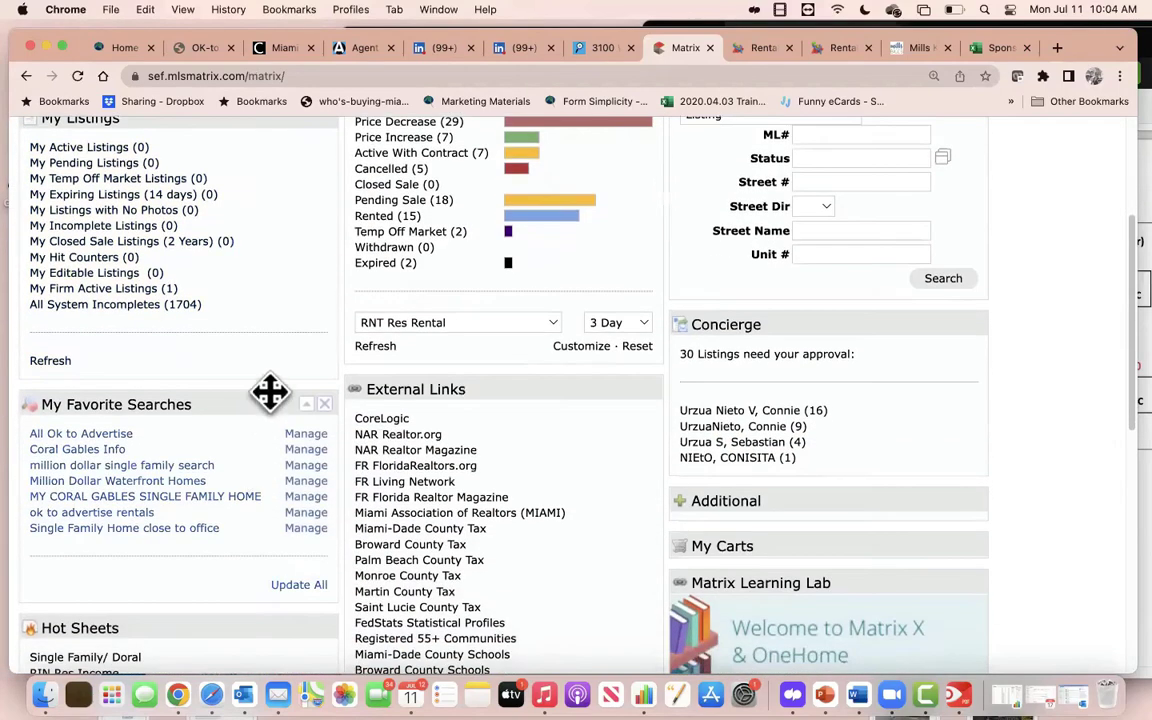
{"action": "left_click", "coordinate": [306, 404]}
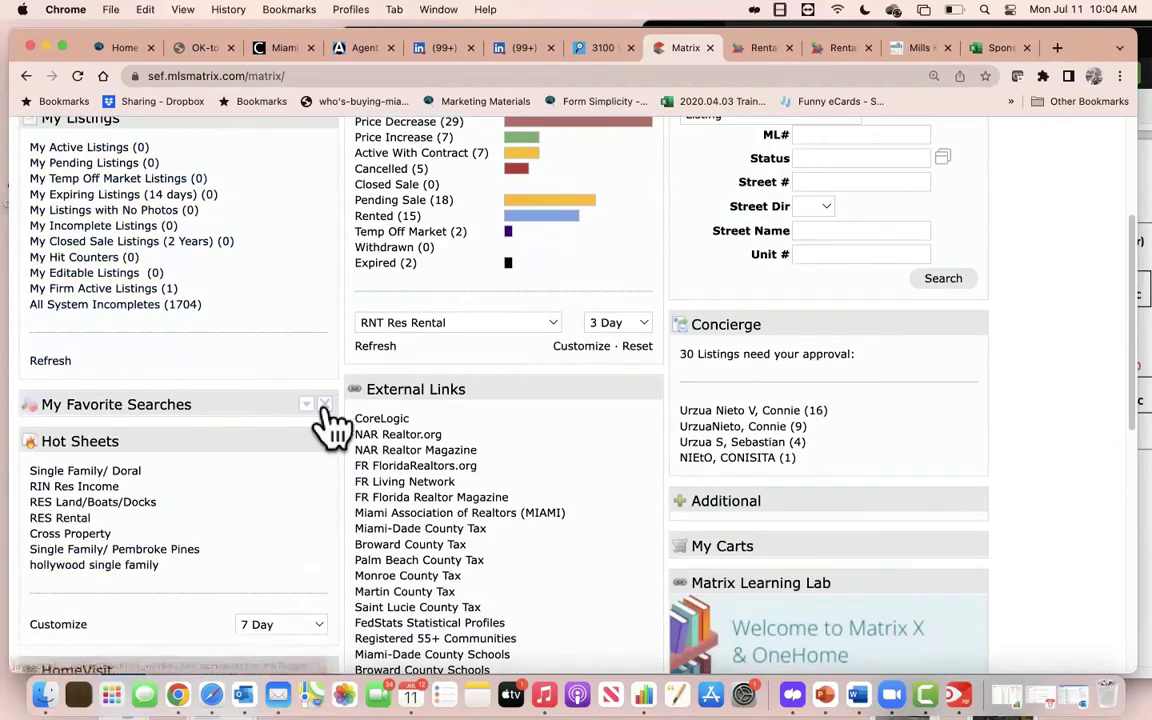
{"action": "left_click_drag", "start_coordinate": [324, 404], "coordinate": [650, 478]}
{"action": "scroll", "coordinate": [738, 532], "scroll_direction": "down", "scroll_amount": 4}
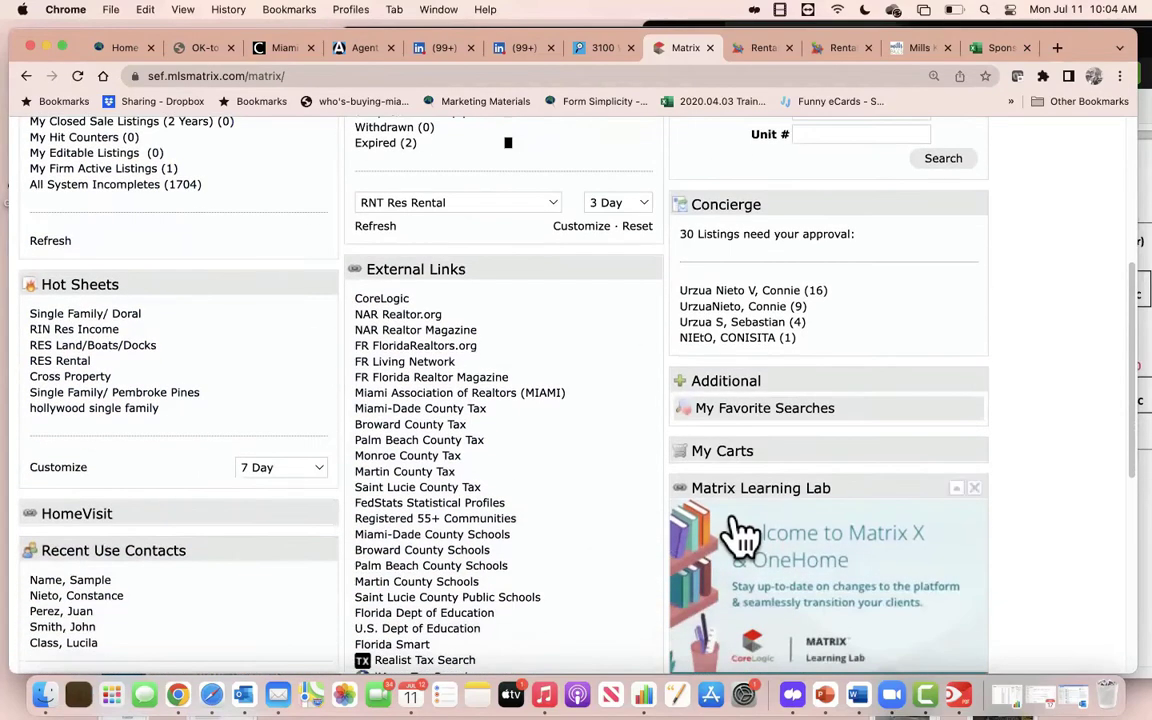
- Restore the My Favorite Searches widget from the Additional area and place it back between News & Alerts and My Listings
{"action": "scroll", "coordinate": [777, 363], "scroll_direction": "down", "scroll_amount": 3}
{"action": "left_click_drag", "start_coordinate": [810, 324], "coordinate": [210, 228]}
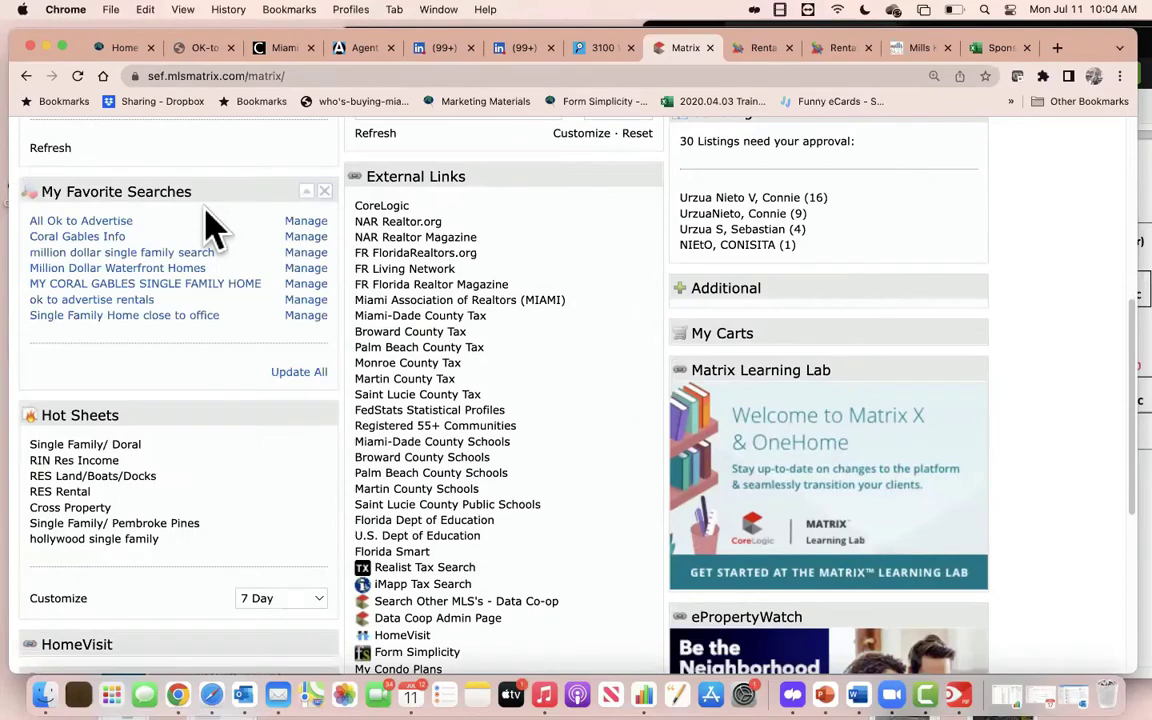
{"action": "scroll", "coordinate": [210, 228], "scroll_direction": "up", "scroll_amount": 6}
{"action": "left_click_drag", "start_coordinate": [198, 481], "coordinate": [193, 188]}
{"action": "scroll", "coordinate": [193, 188], "scroll_direction": "up", "scroll_amount": 3}
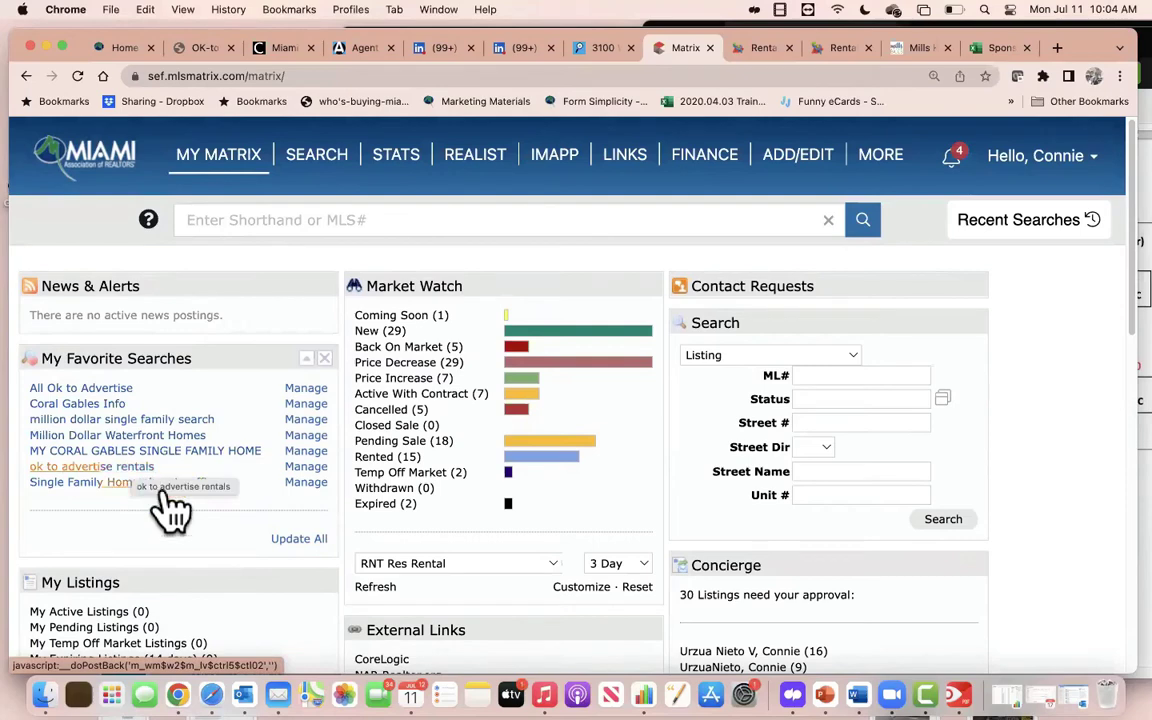
- Update all searches in My Favorite Searches to check for new listings, expanding the widget where needed
{"action": "left_click", "coordinate": [298, 541]}
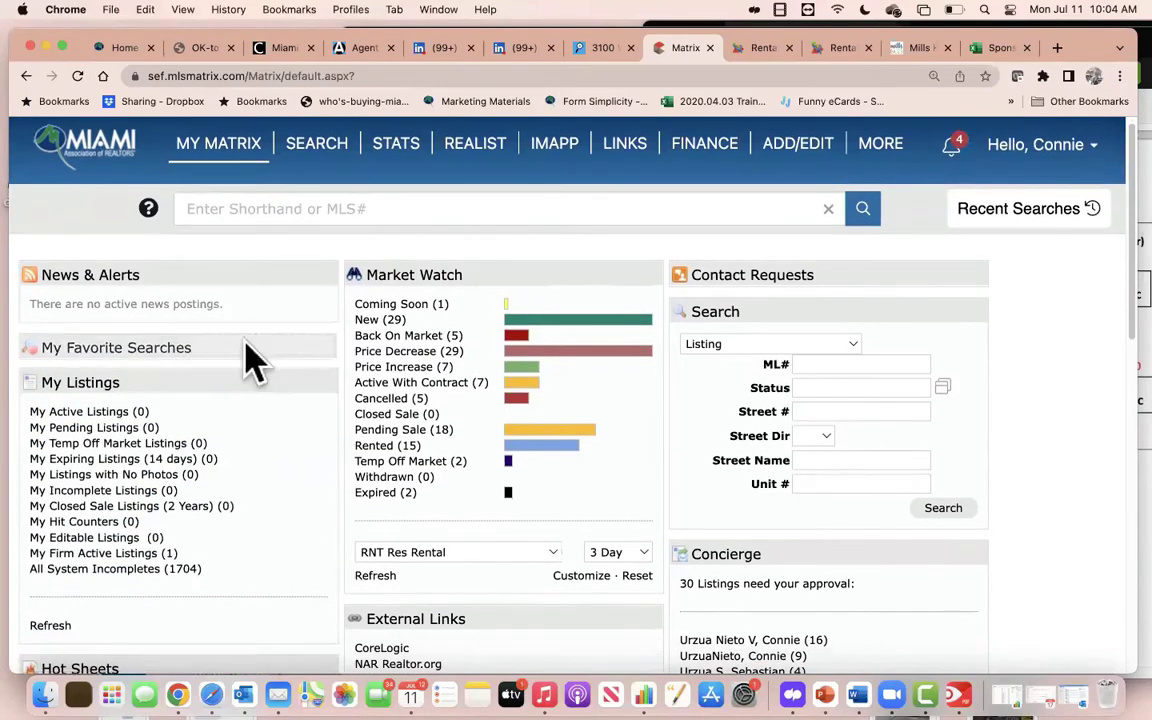
{"action": "left_click", "coordinate": [312, 348]}
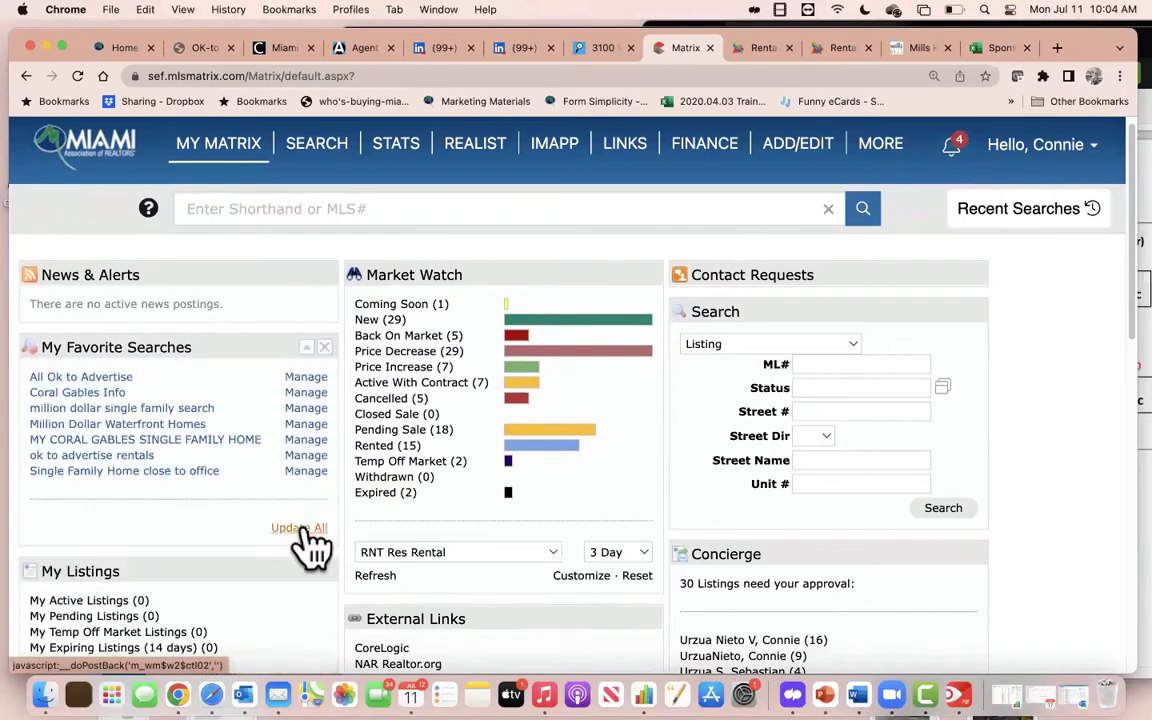
{"action": "left_click", "coordinate": [305, 531]}
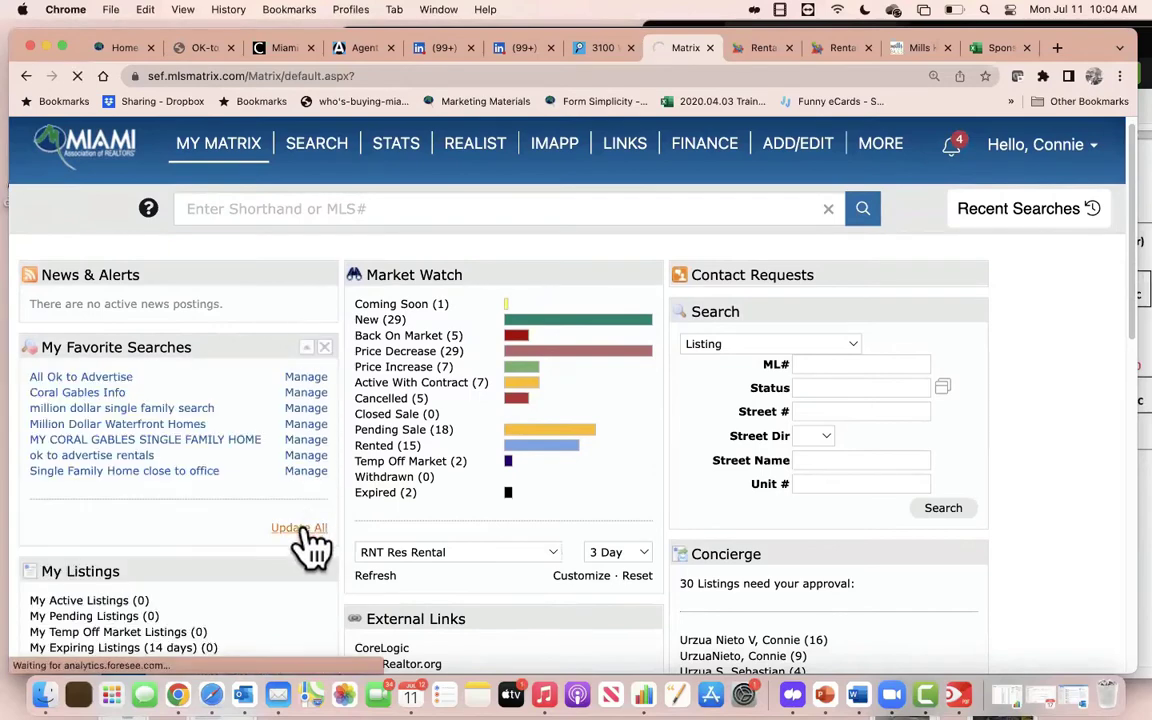
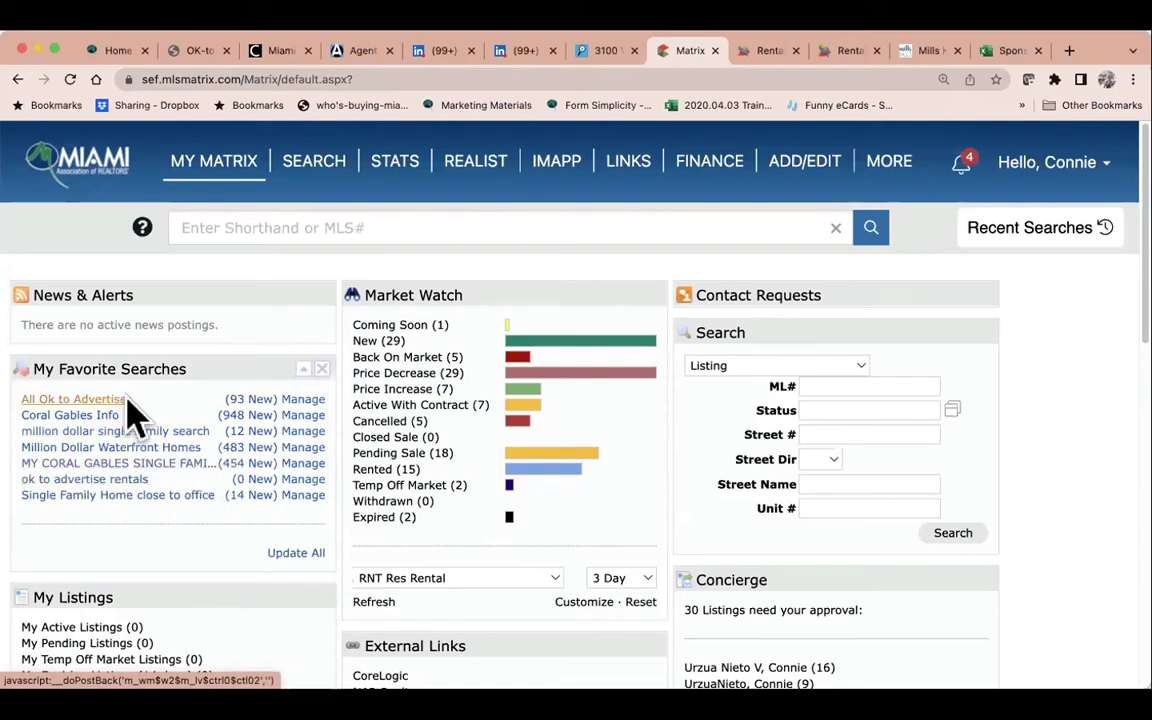
- Open the new listings of the All Ok to Advertise favorite search, browse the first few, and return to the Matrix home page
{"action": "left_click", "coordinate": [262, 400]}
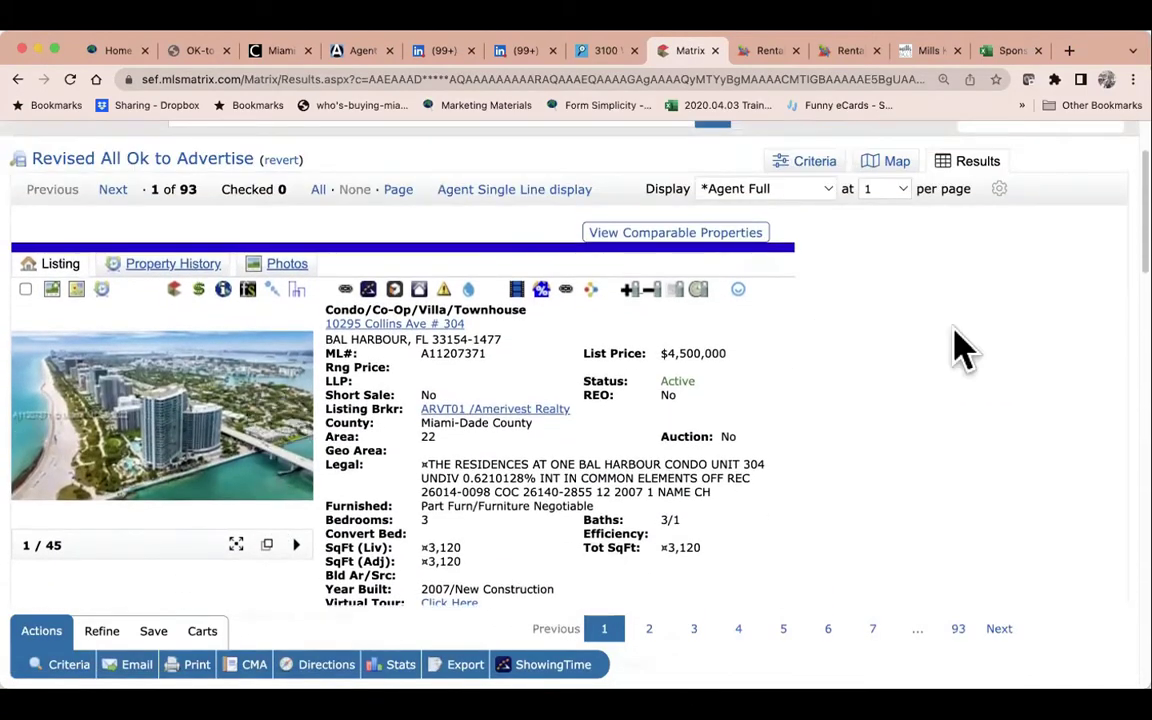
{"action": "left_click", "coordinate": [113, 190]}
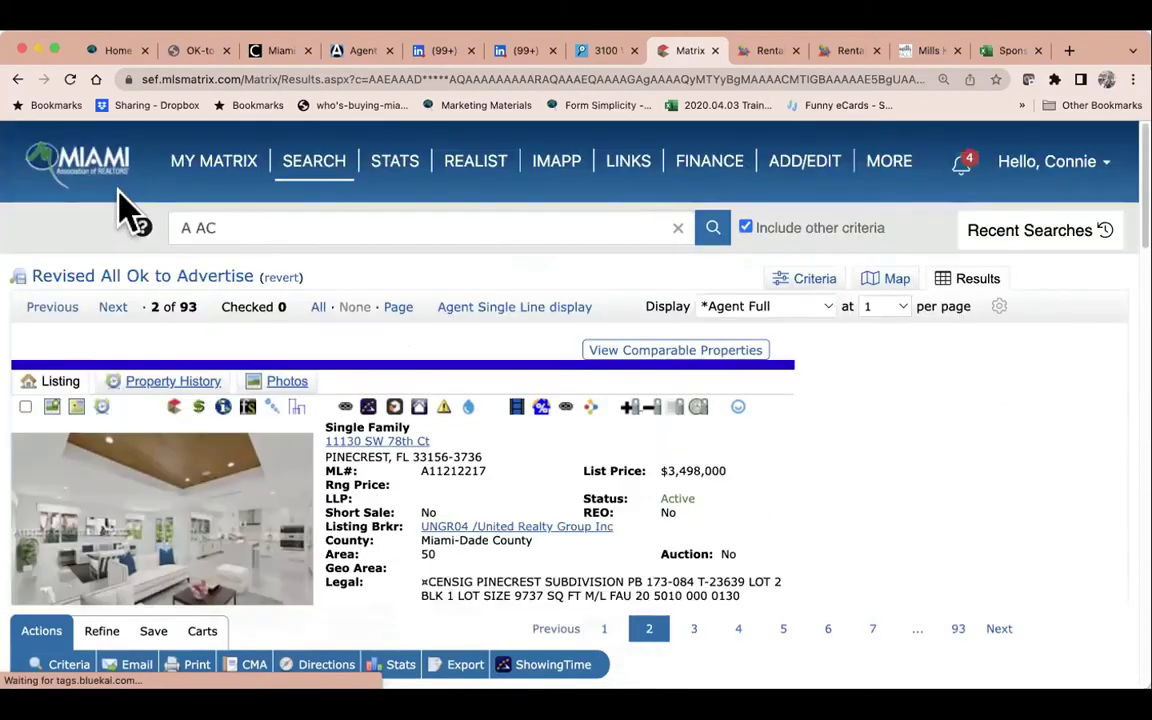
{"action": "left_click", "coordinate": [113, 308]}
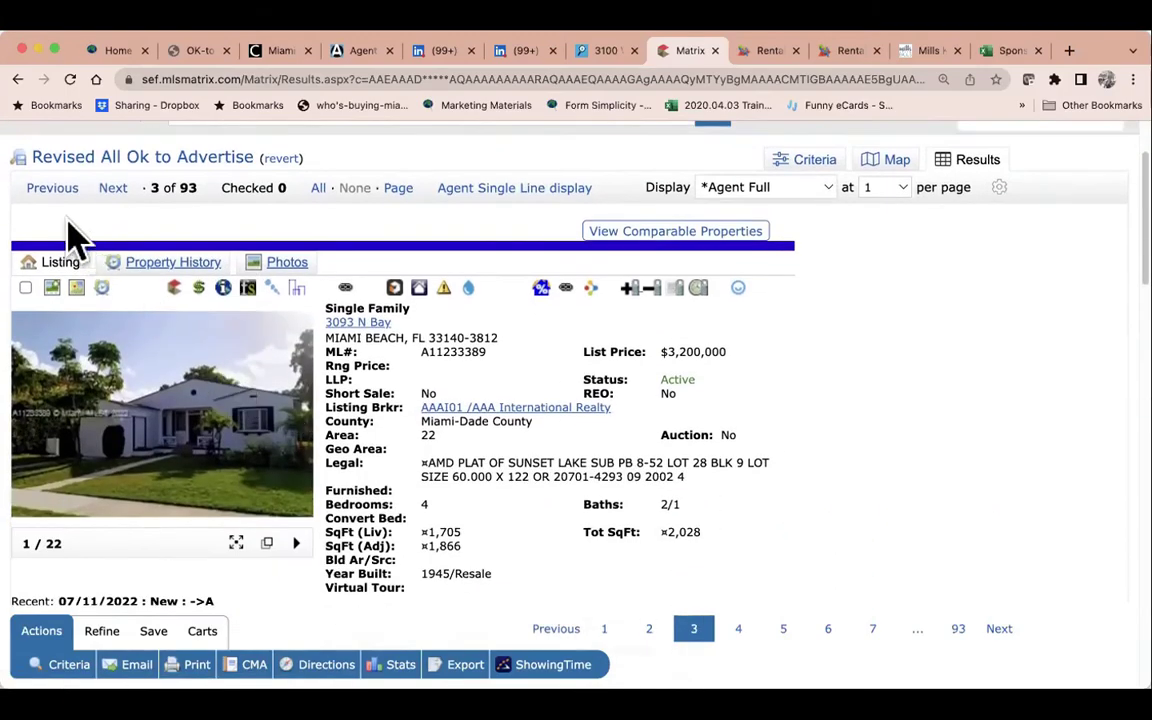
{"action": "left_click", "coordinate": [52, 190]}
{"action": "scroll", "coordinate": [283, 470], "scroll_direction": "down", "scroll_amount": 3}
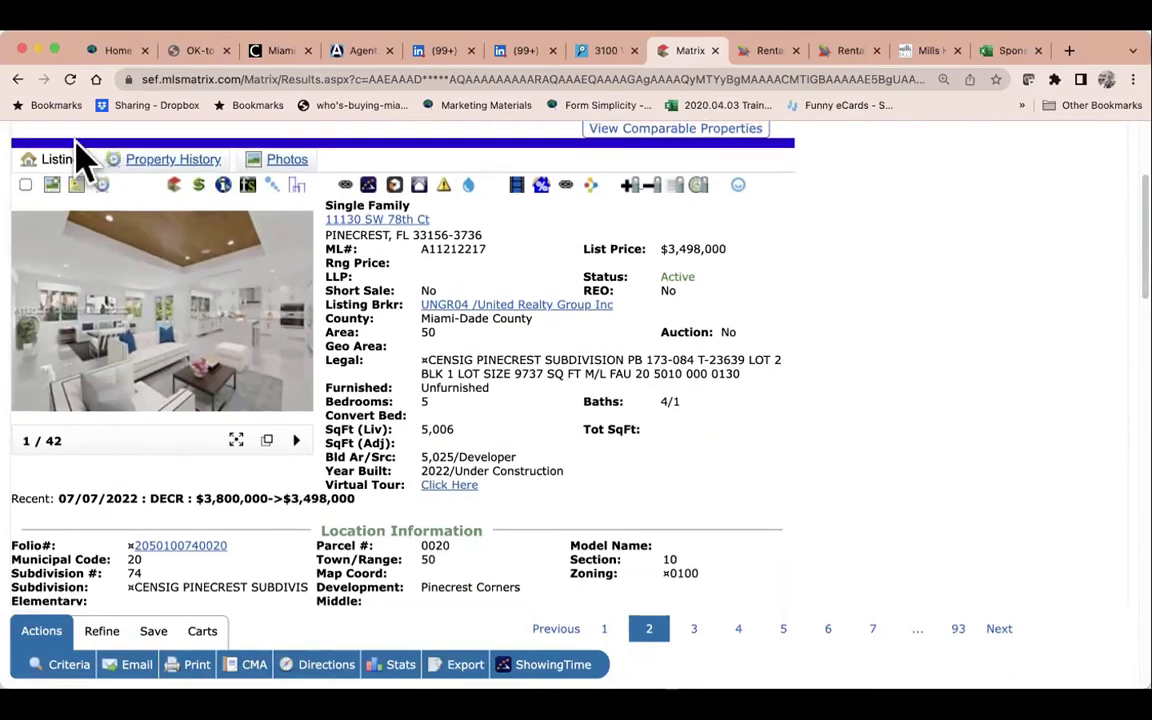
{"action": "scroll", "coordinate": [95, 200], "scroll_direction": "up", "scroll_amount": 3}
{"action": "left_click", "coordinate": [115, 174]}
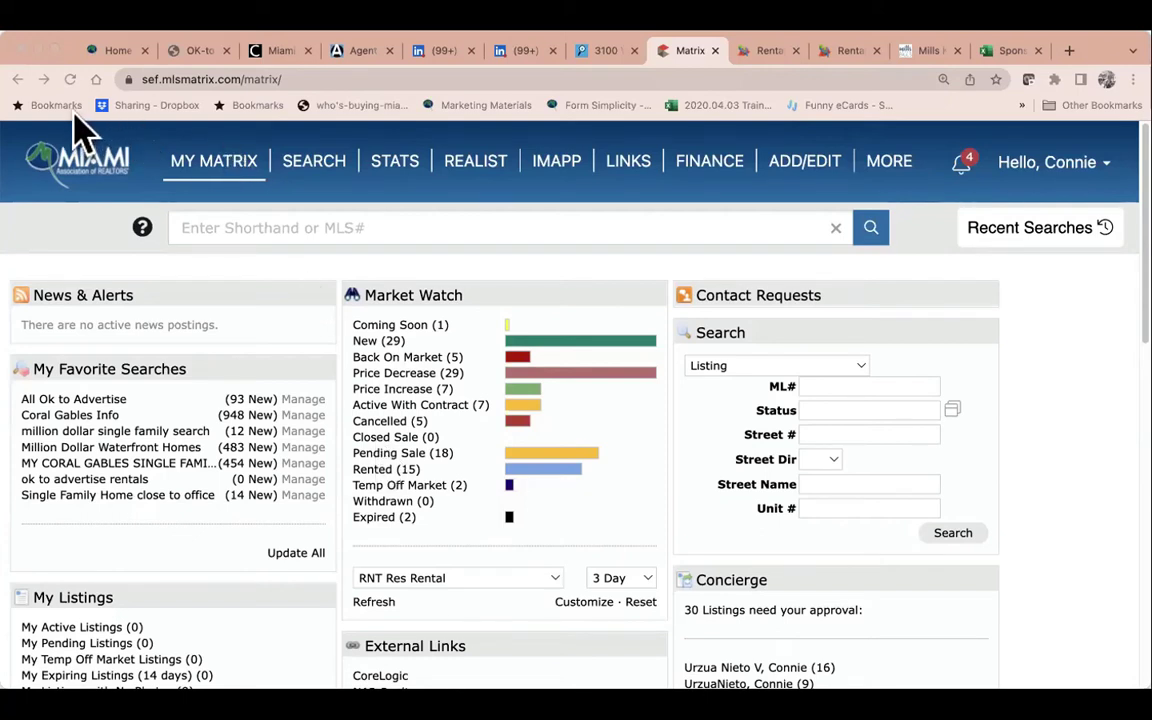
- Visit the Miami Realtors home page, return to Matrix and look over its home page's external links and ePropertyWatch widget
{"action": "left_click", "coordinate": [112, 52]}
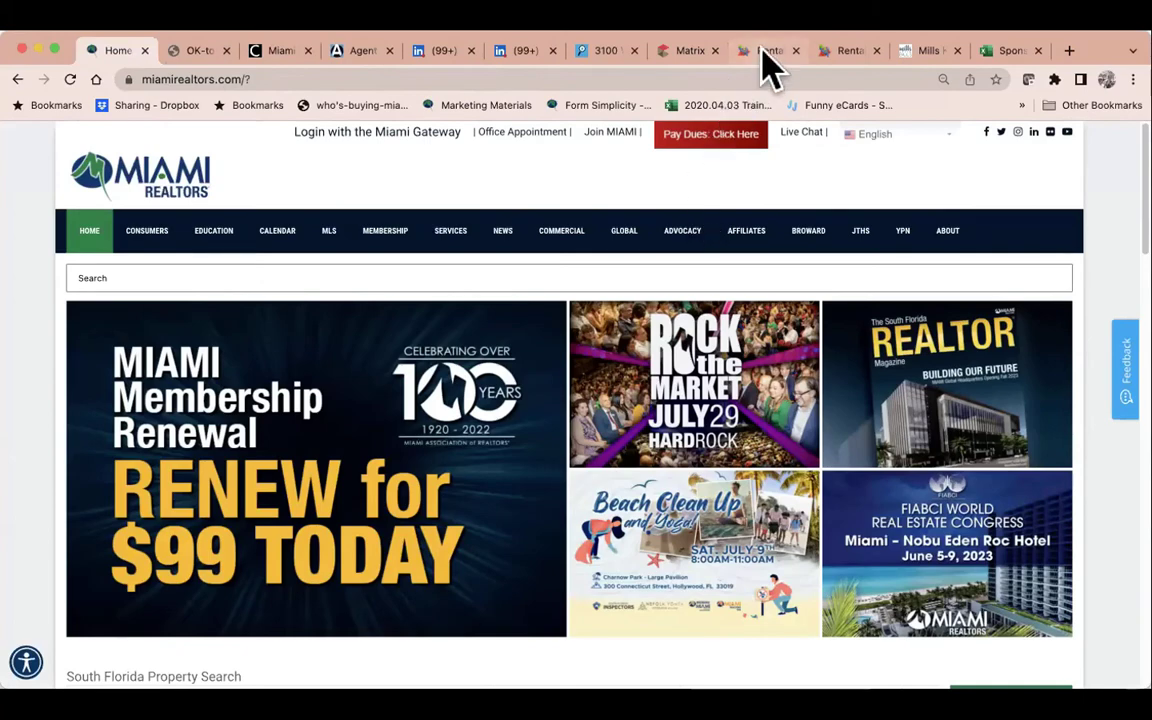
{"action": "left_click", "coordinate": [692, 50]}
{"action": "scroll", "coordinate": [518, 495], "scroll_direction": "down", "scroll_amount": 10}
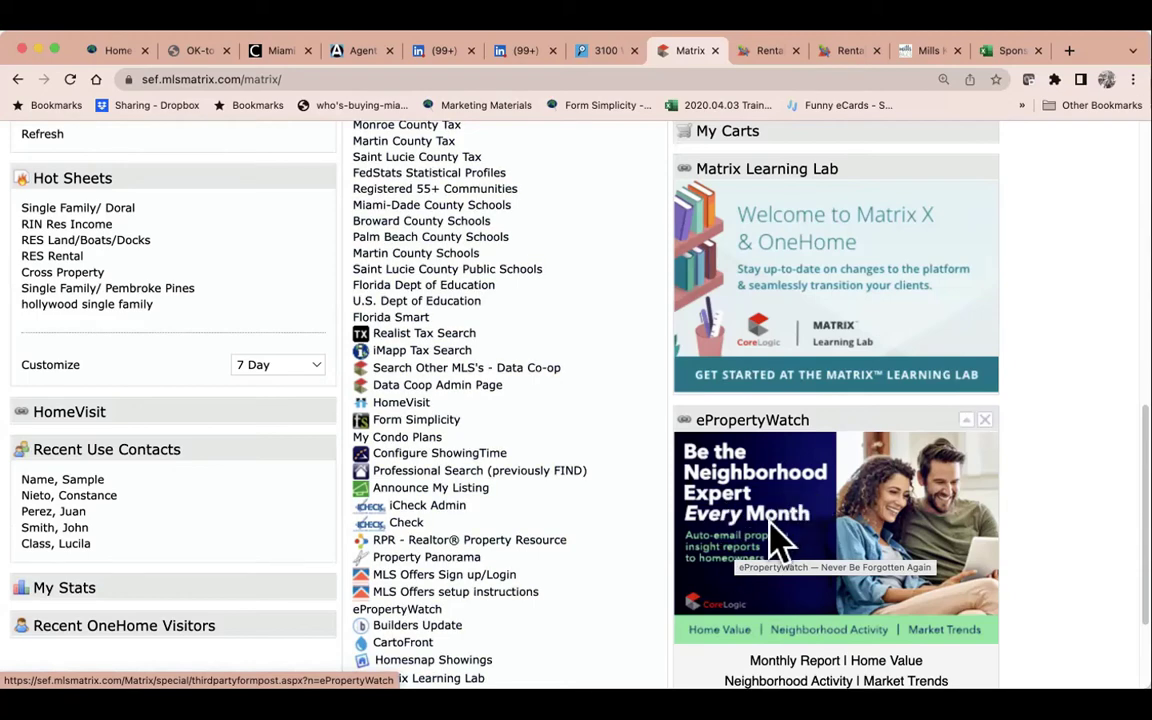
{"action": "scroll", "coordinate": [815, 615], "scroll_direction": "down", "scroll_amount": 1}
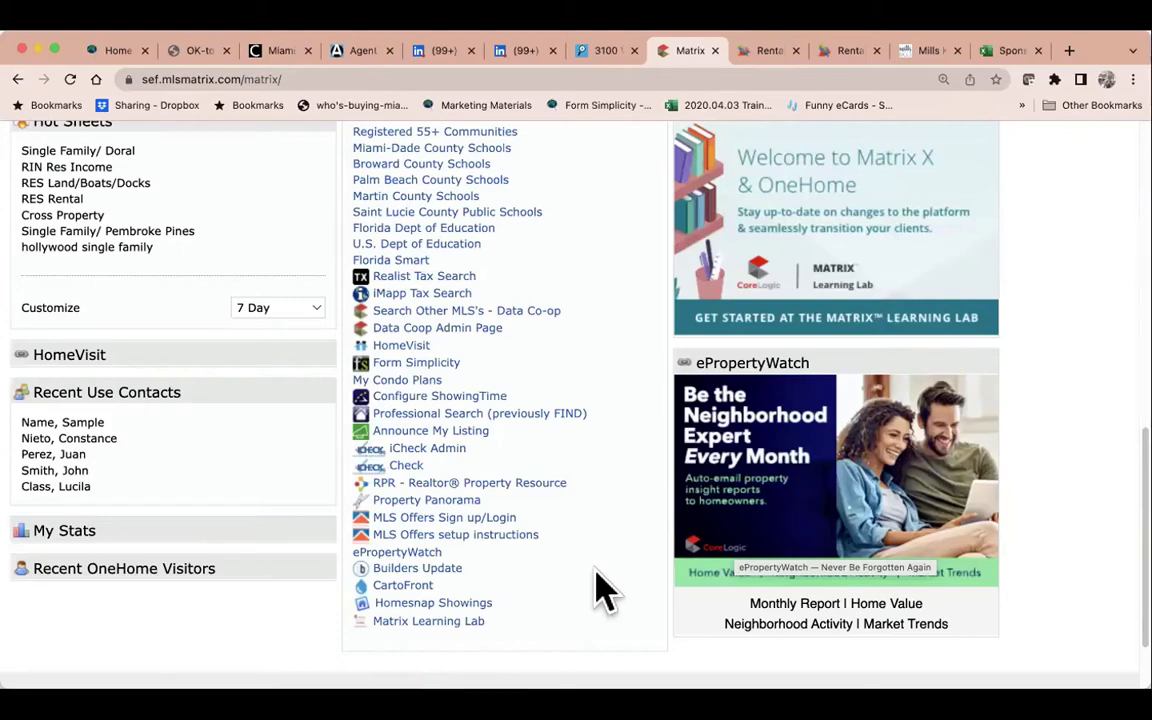
{"action": "scroll", "coordinate": [600, 590], "scroll_direction": "up", "scroll_amount": 10}
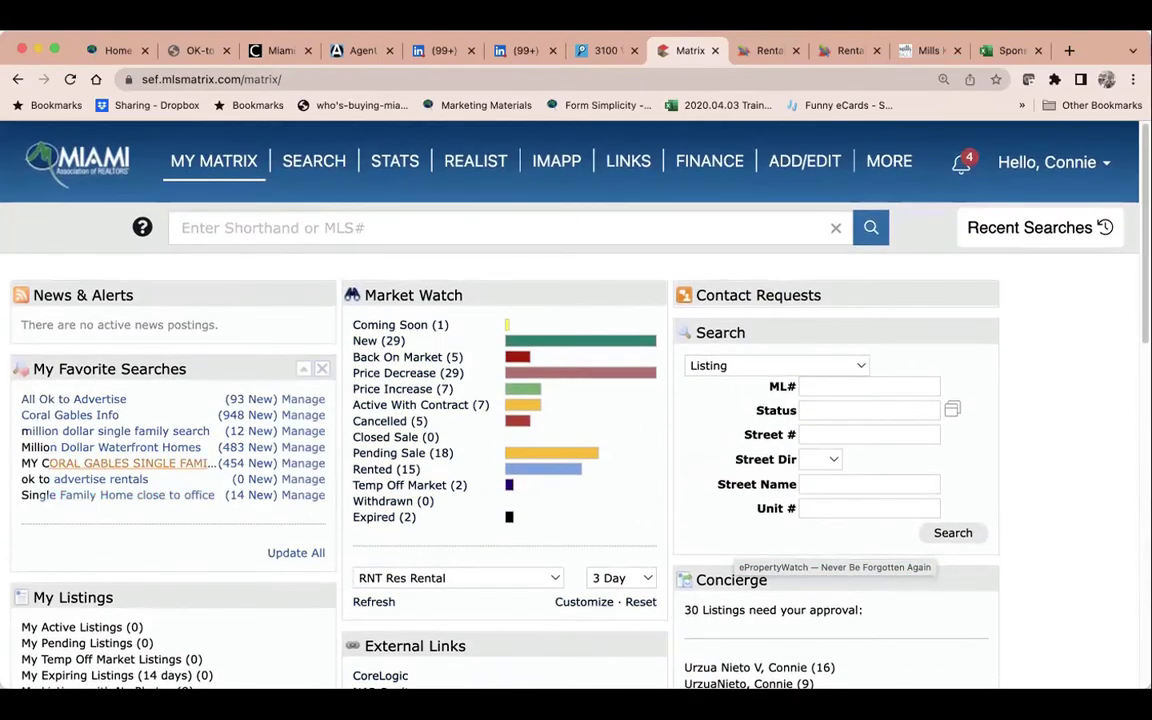
- Run the "ok to advertise rentals" favorite search, open the first listing's Rental Beast application form and dismiss the notice
{"action": "left_click", "coordinate": [82, 480]}
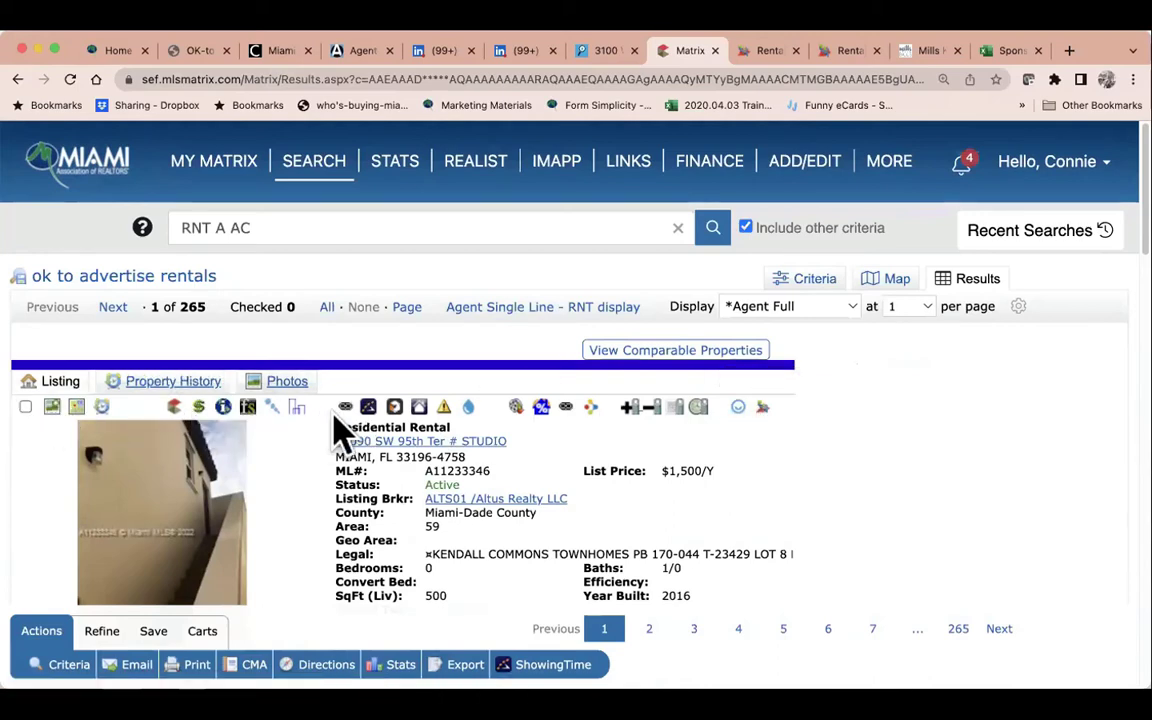
{"action": "left_click", "coordinate": [763, 410]}
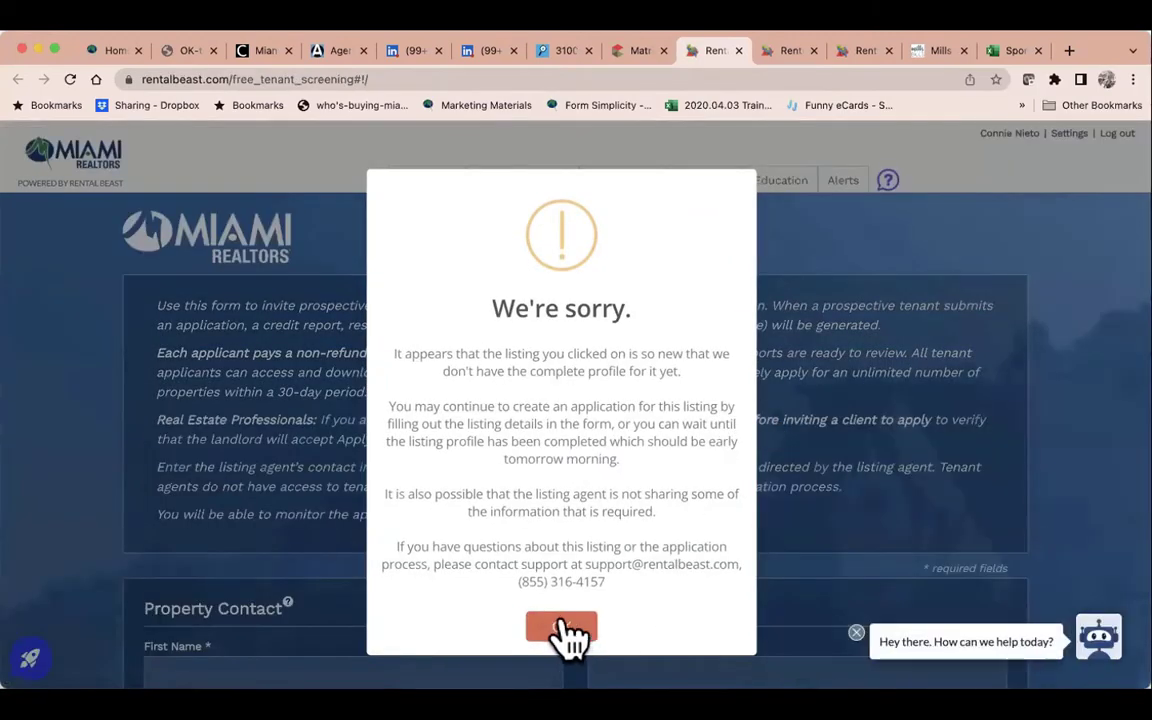
{"action": "left_click", "coordinate": [566, 630]}
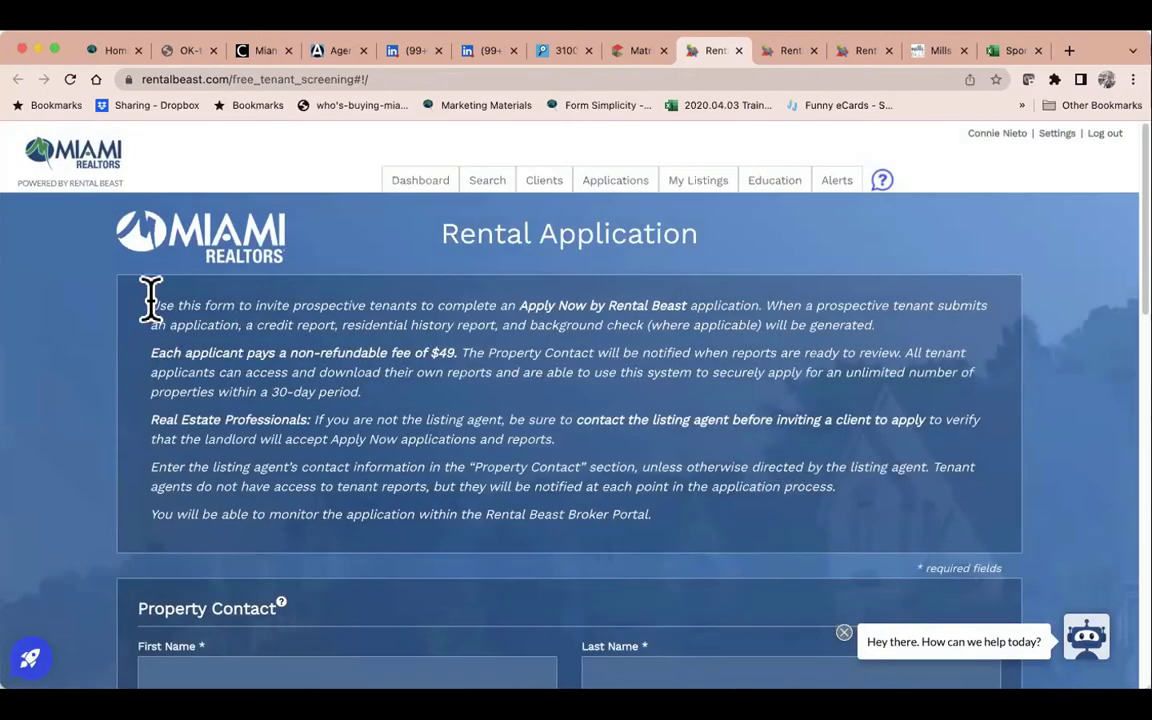
- Highlight all of the Rental Application form's introductory instructions for inviting prospective tenants
{"action": "left_click_drag", "start_coordinate": [150, 300], "coordinate": [571, 470]}
{"action": "left_click", "coordinate": [660, 555]}
{"action": "triple_click", "coordinate": [653, 540]}
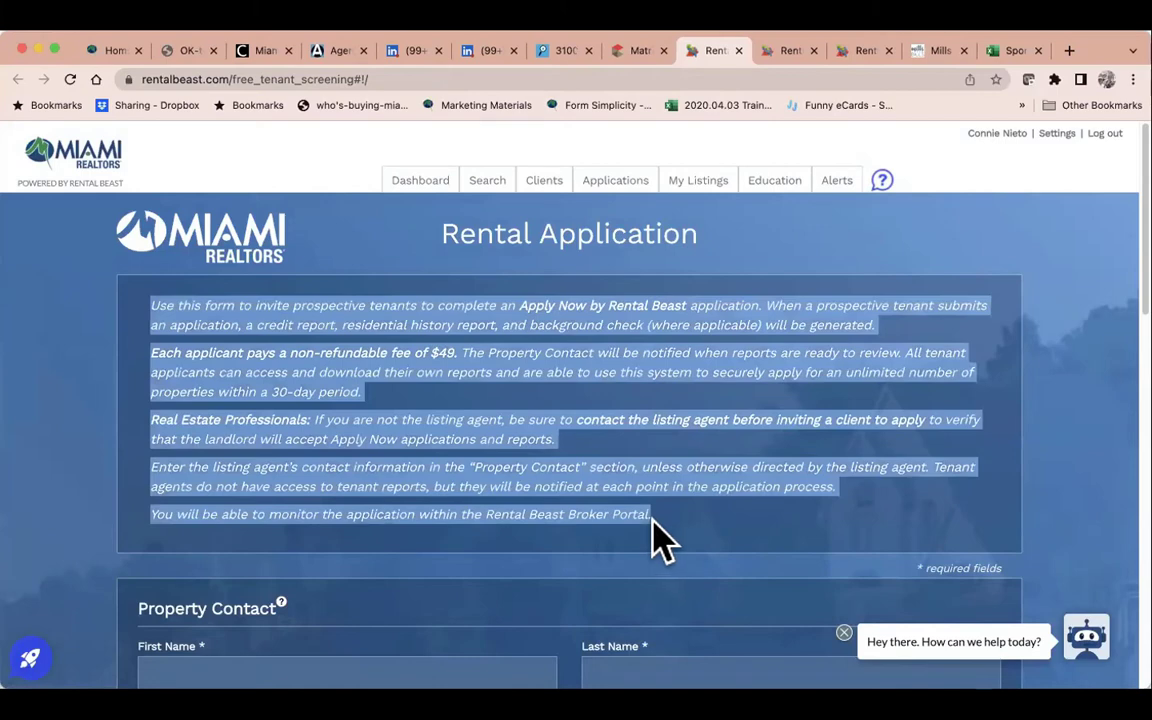
- Clear the text highlight and review the Rental Application form's instructions and its Property Contact fields
{"action": "scroll", "coordinate": [653, 540], "scroll_direction": "down", "scroll_amount": 3}
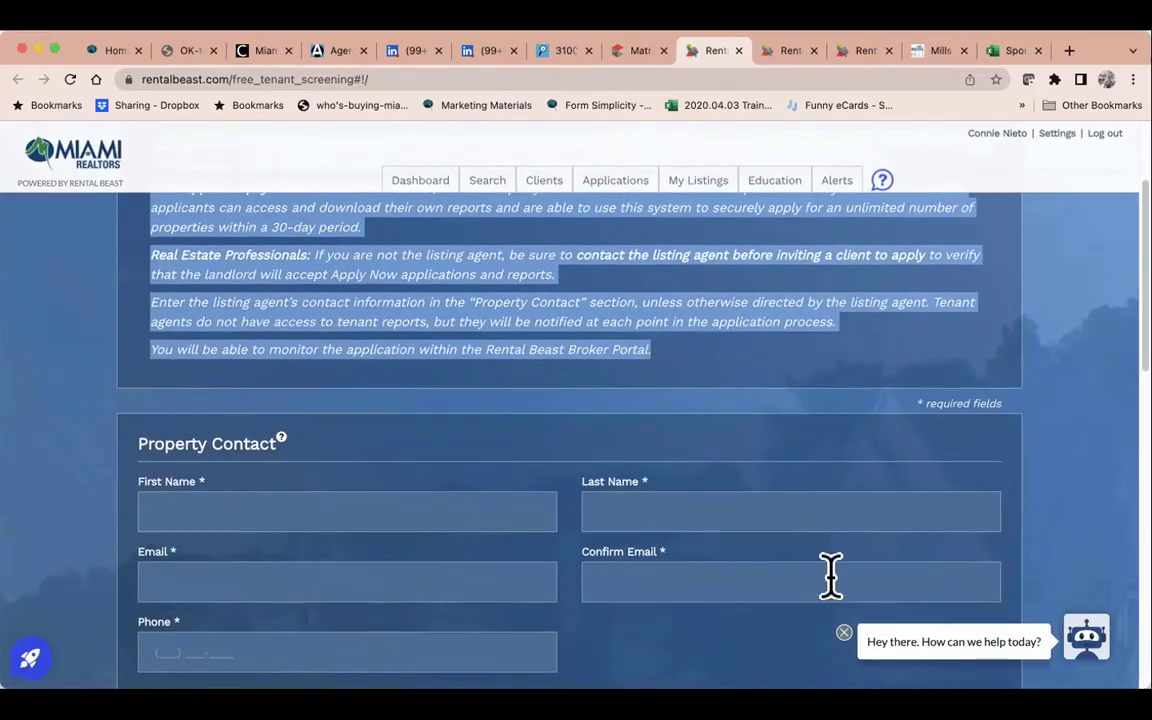
{"action": "scroll", "coordinate": [831, 576], "scroll_direction": "up", "scroll_amount": 3}
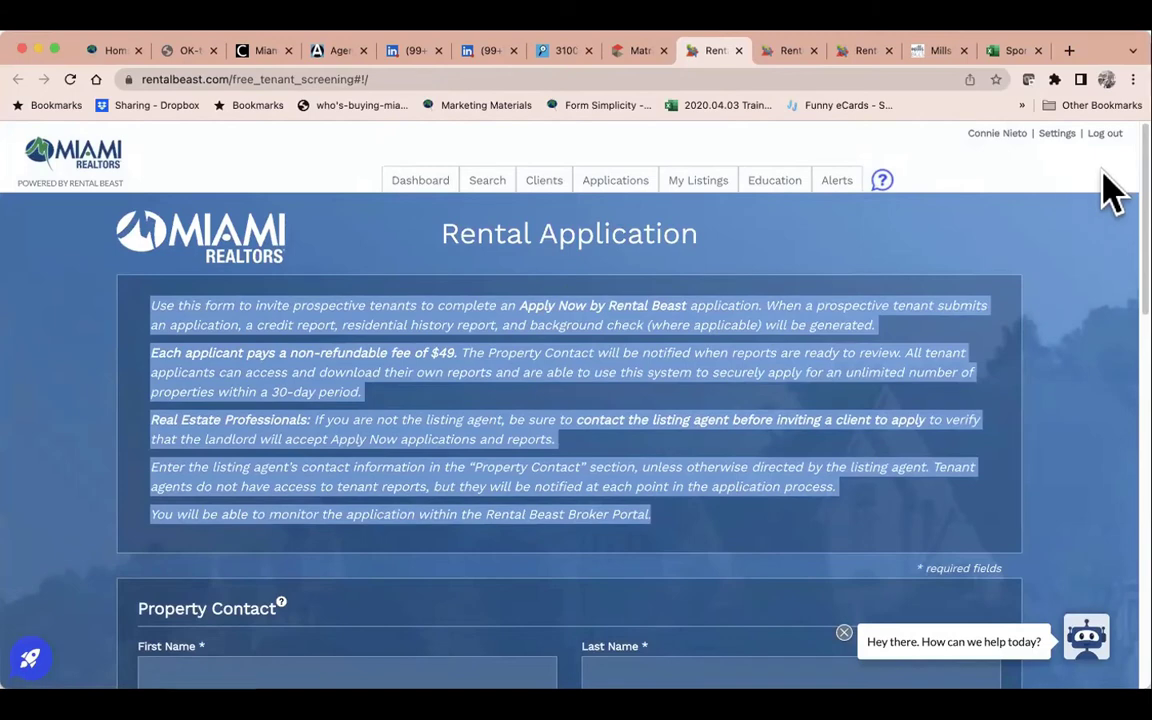
{"action": "left_click", "coordinate": [450, 347]}
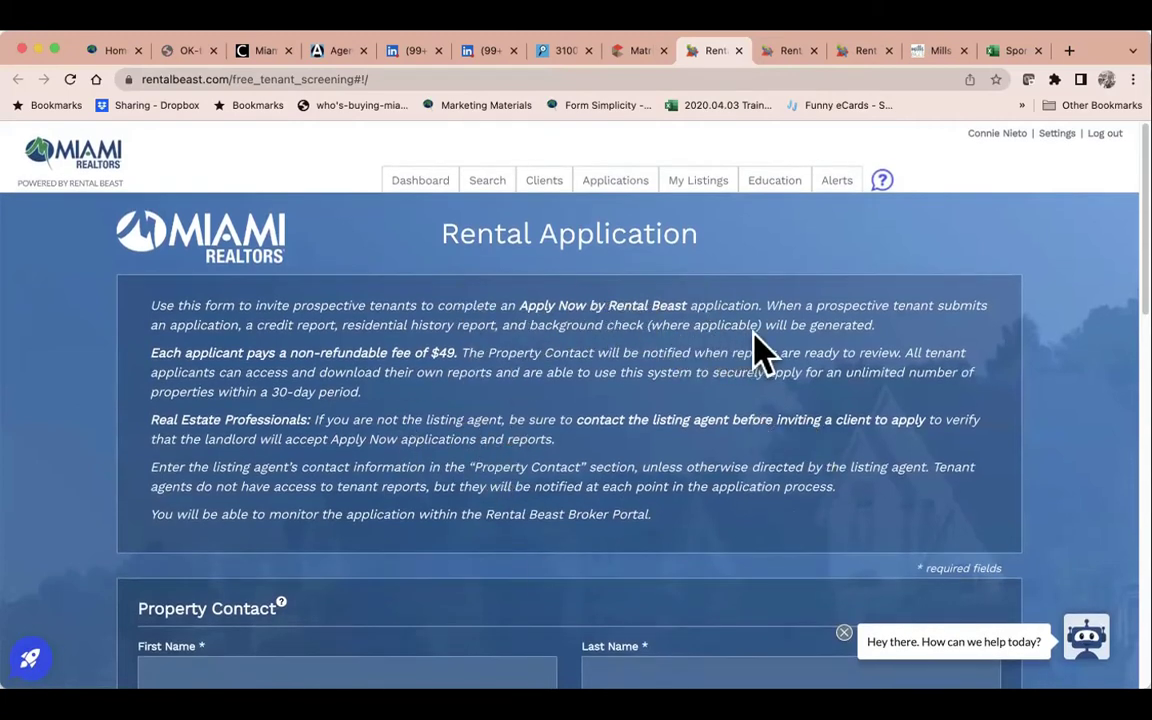
{"action": "scroll", "coordinate": [755, 350], "scroll_direction": "down", "scroll_amount": 2}
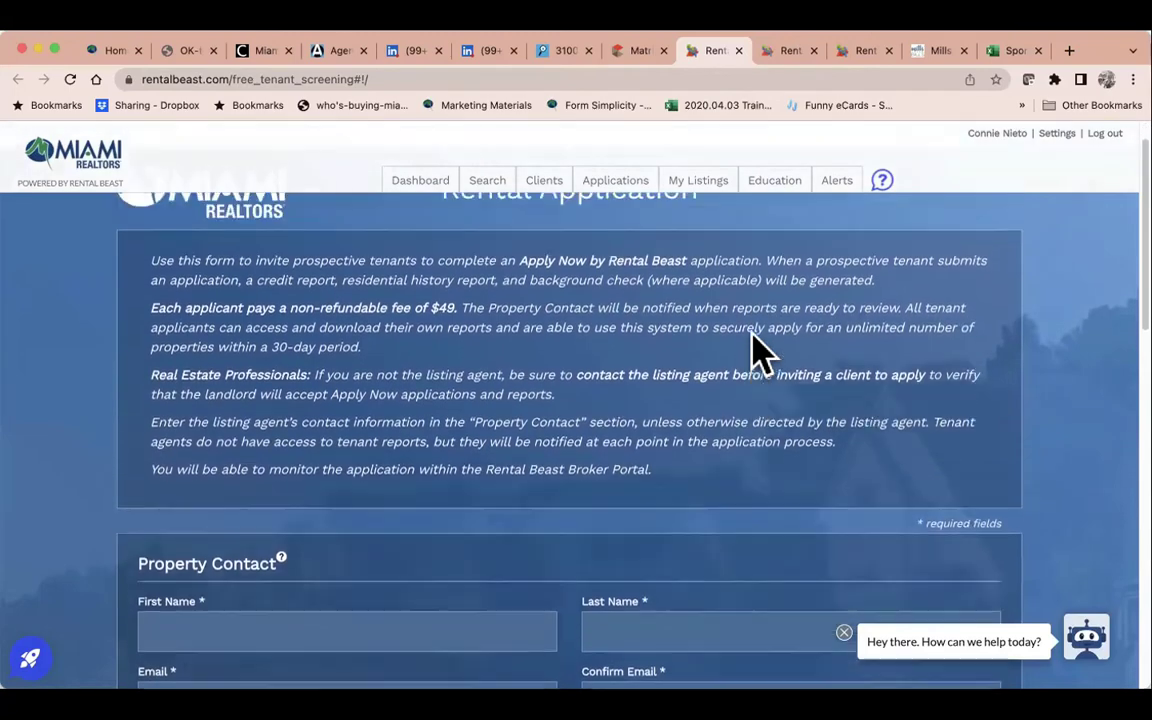
{"action": "scroll", "coordinate": [755, 350], "scroll_direction": "up", "scroll_amount": 1}
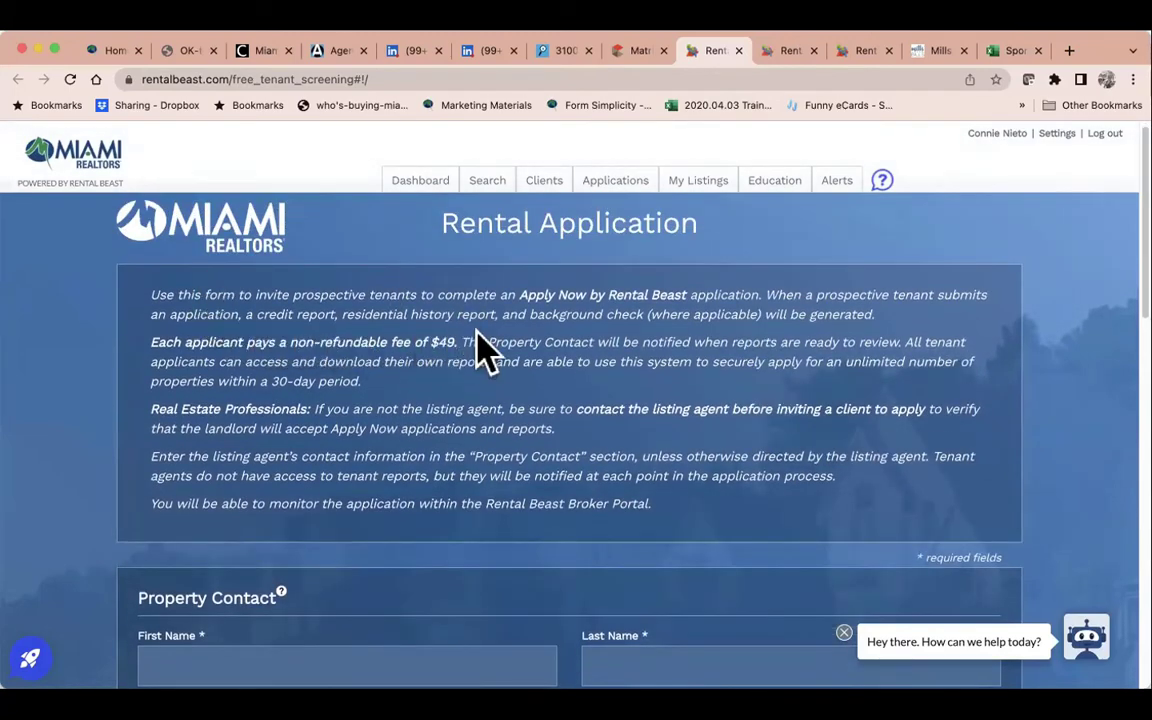
{"action": "scroll", "coordinate": [714, 411], "scroll_direction": "down", "scroll_amount": 4}
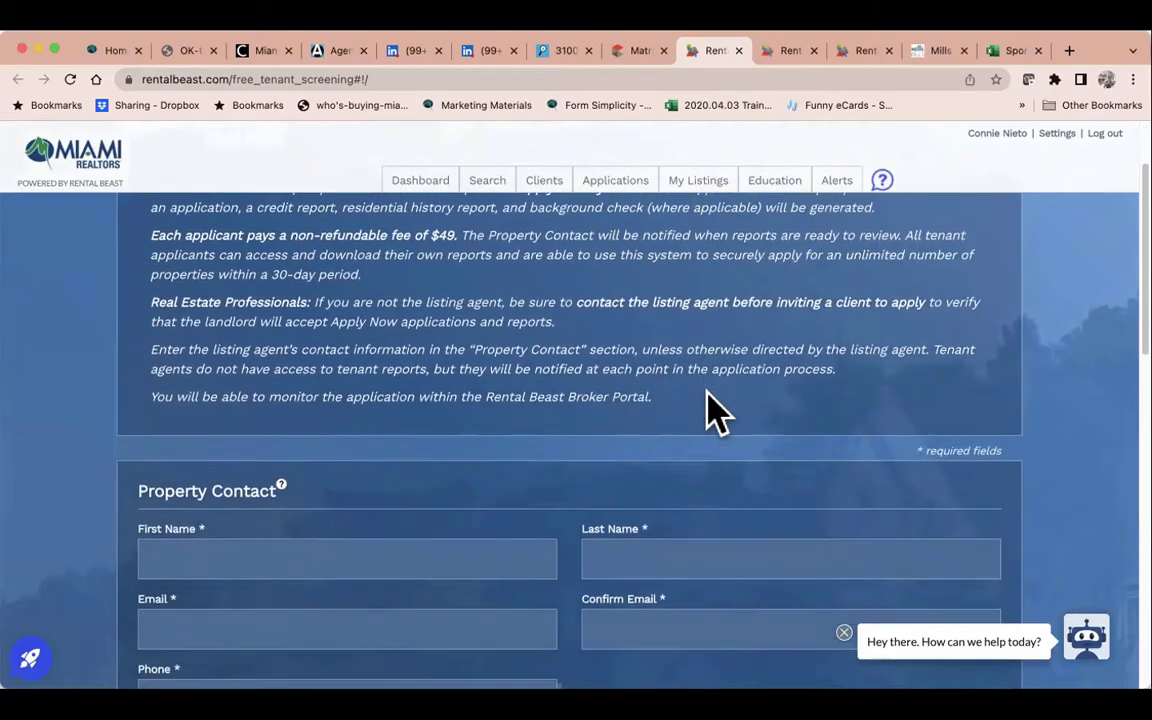
{"action": "scroll", "coordinate": [714, 411], "scroll_direction": "up", "scroll_amount": 7}
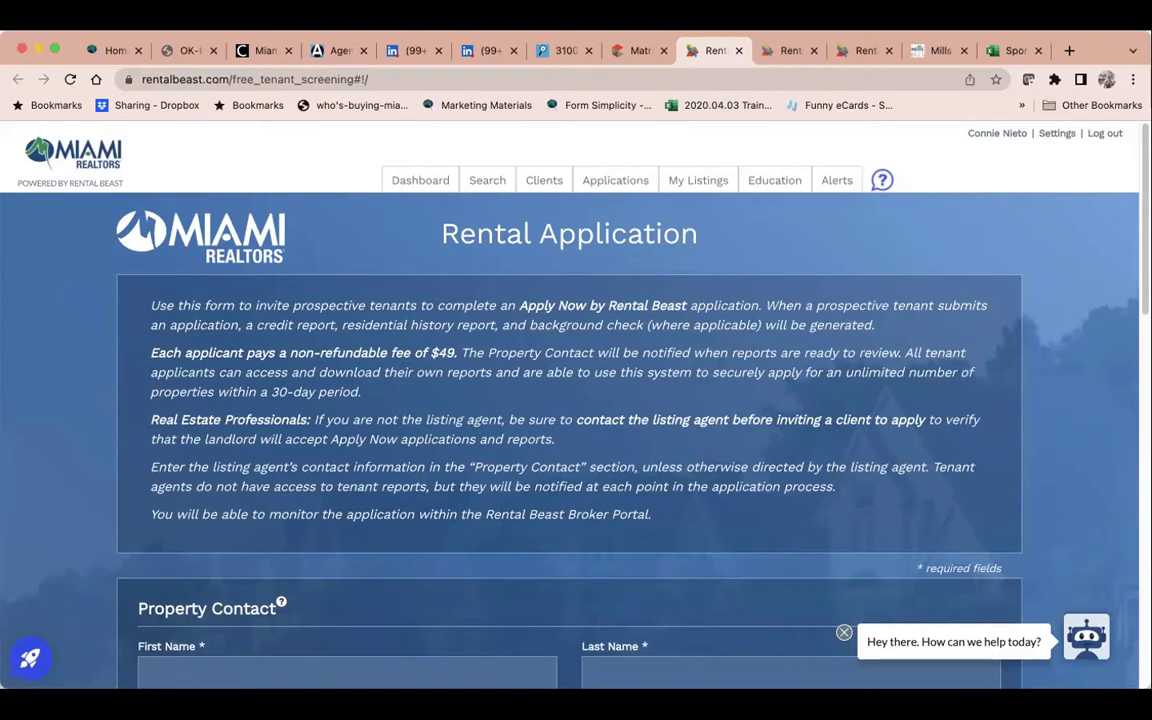
- Return to the "ok to advertise rentals" results in Matrix and locate the first listing's Rental Beast link
{"action": "left_click", "coordinate": [636, 52]}
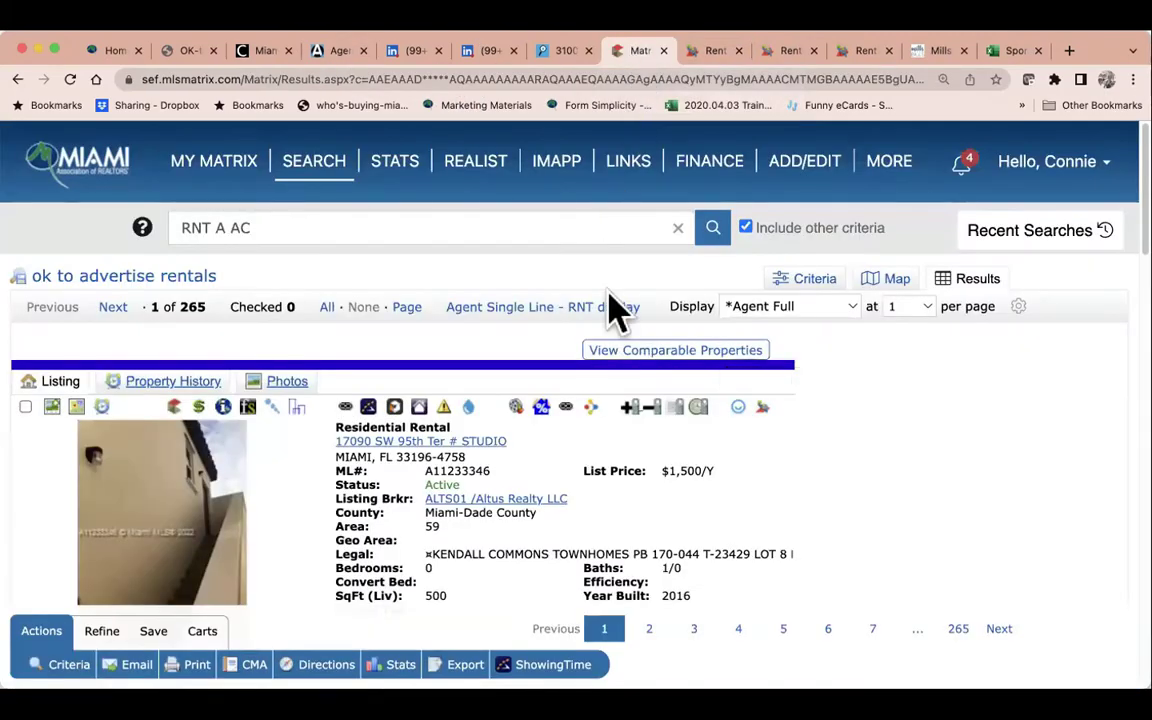
{"action": "scroll", "coordinate": [707, 445], "scroll_direction": "down", "scroll_amount": 5}
{"action": "scroll", "coordinate": [720, 435], "scroll_direction": "up", "scroll_amount": 5}
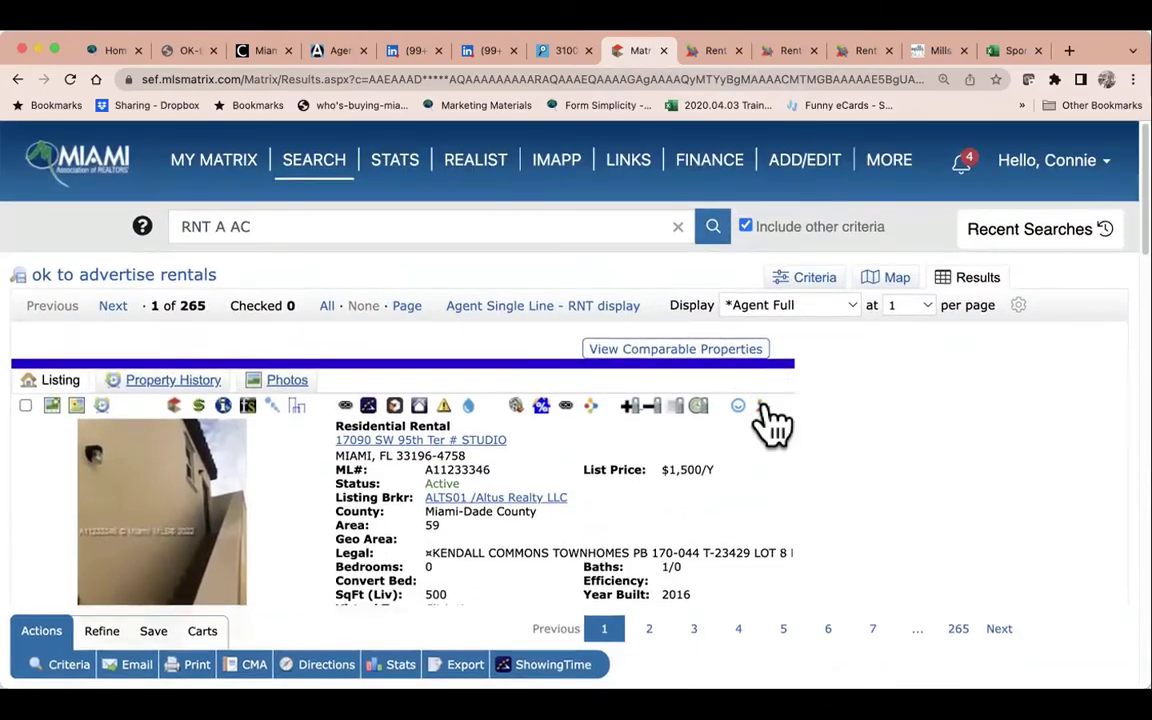
- Go to the Matrix home page, open ePropertyWatch from its widget and look over the sponsor dashboard
{"action": "left_click", "coordinate": [95, 172]}
{"action": "scroll", "coordinate": [730, 440], "scroll_direction": "down", "scroll_amount": 8}
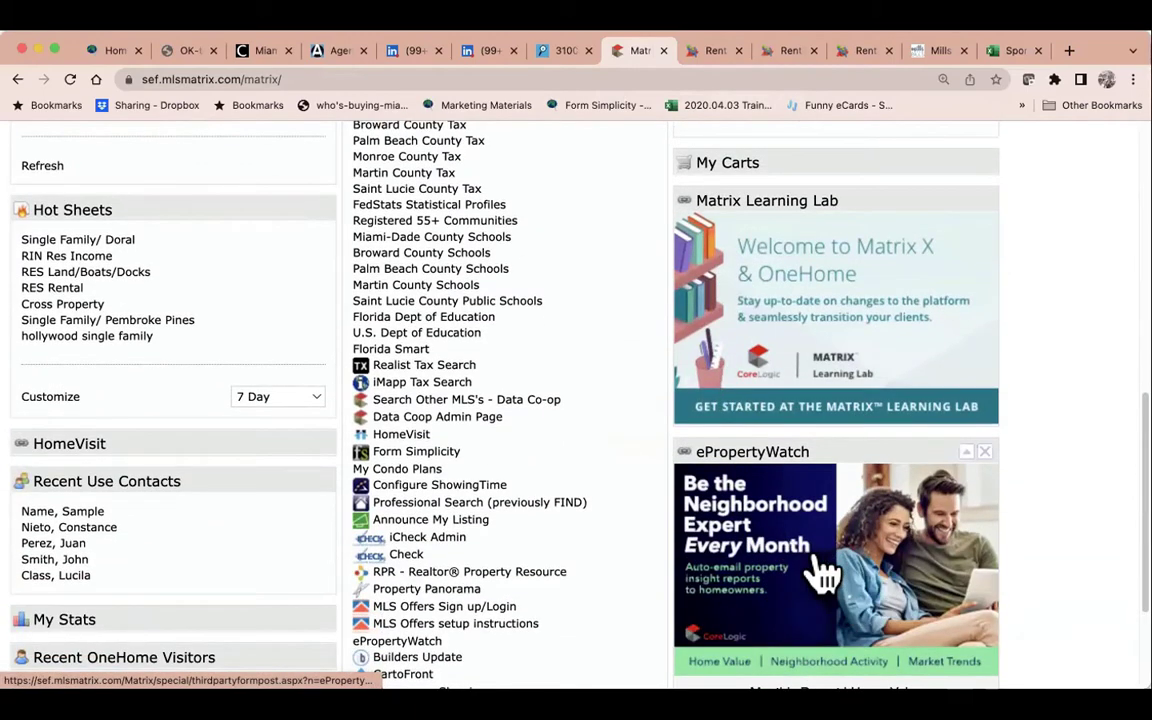
{"action": "left_click", "coordinate": [823, 562]}
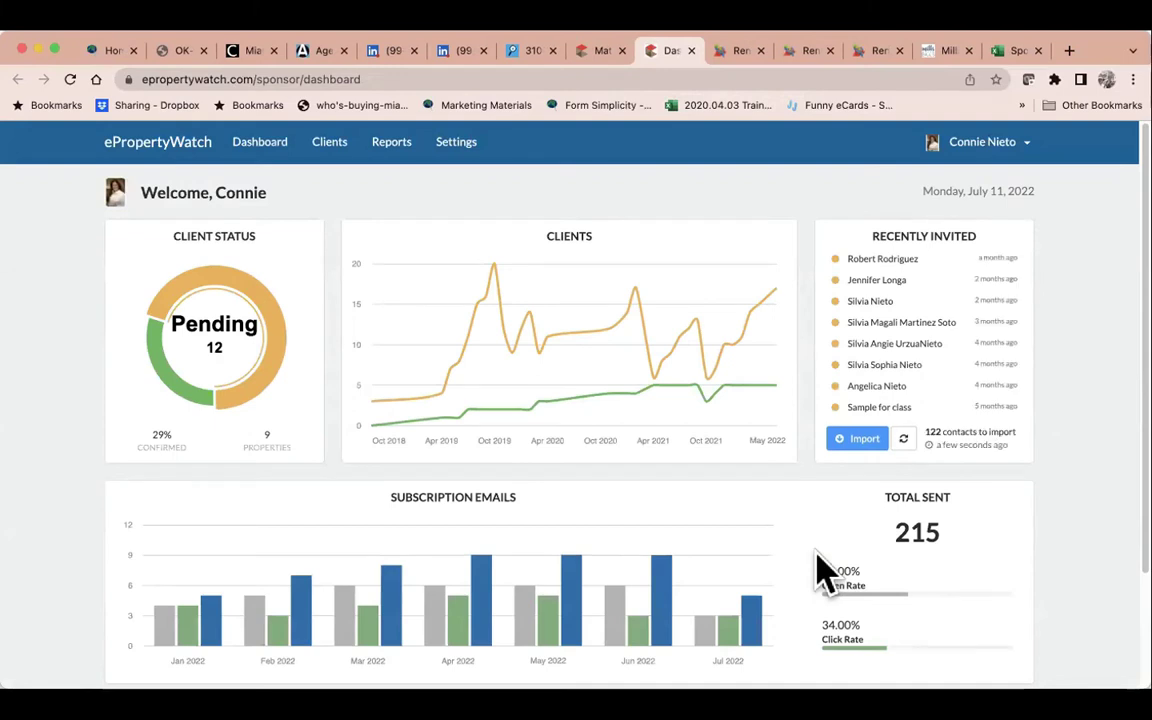
{"action": "scroll", "coordinate": [810, 565], "scroll_direction": "down", "scroll_amount": 3}
{"action": "scroll", "coordinate": [797, 560], "scroll_direction": "up", "scroll_amount": 3}
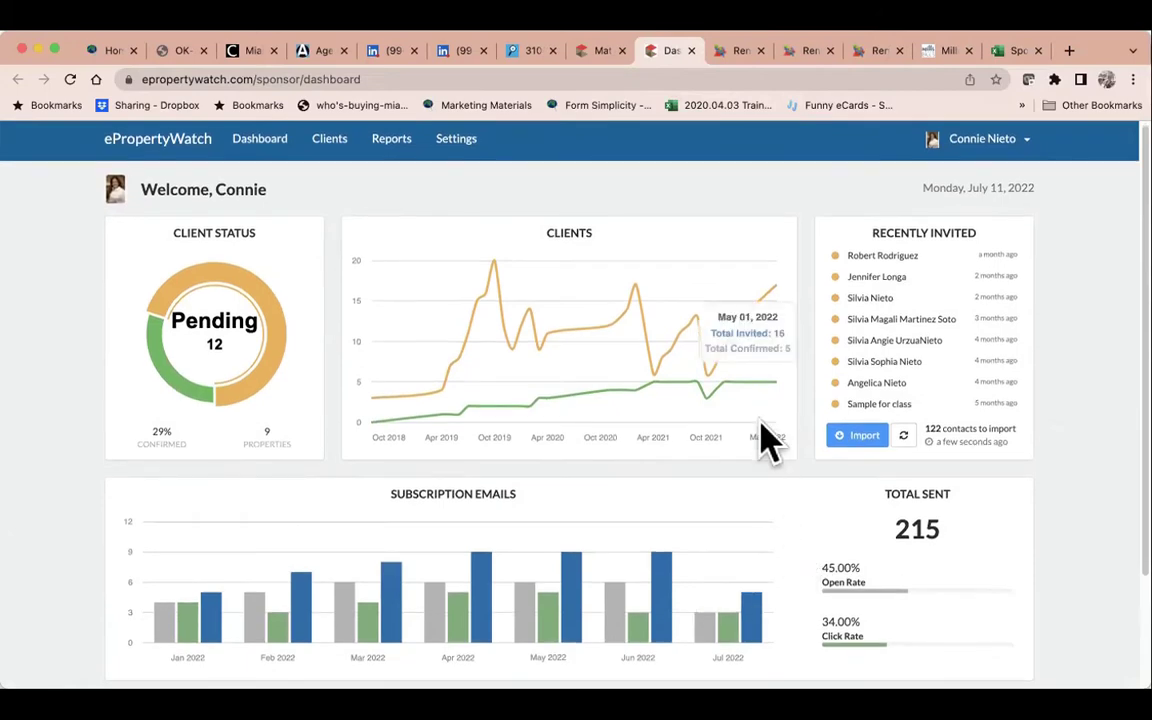
- Return to the Matrix home page and open the RNT Res Rental search form
{"action": "left_click", "coordinate": [601, 50]}
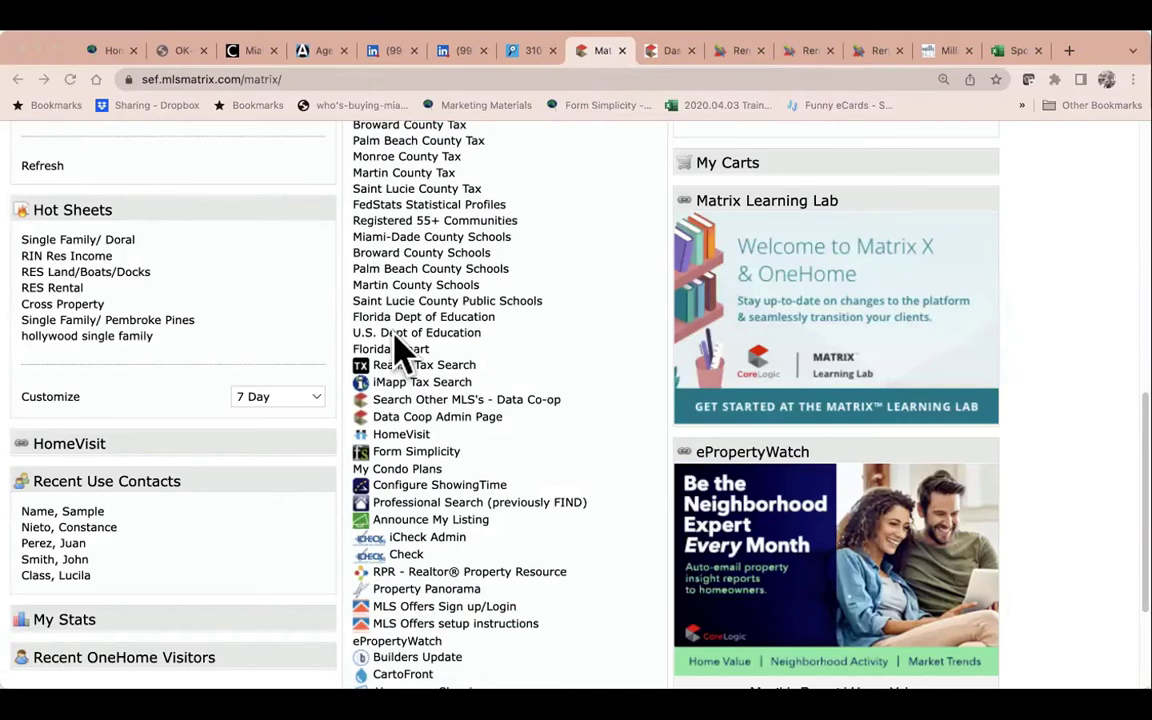
{"action": "scroll", "coordinate": [400, 345], "scroll_direction": "up", "scroll_amount": 10}
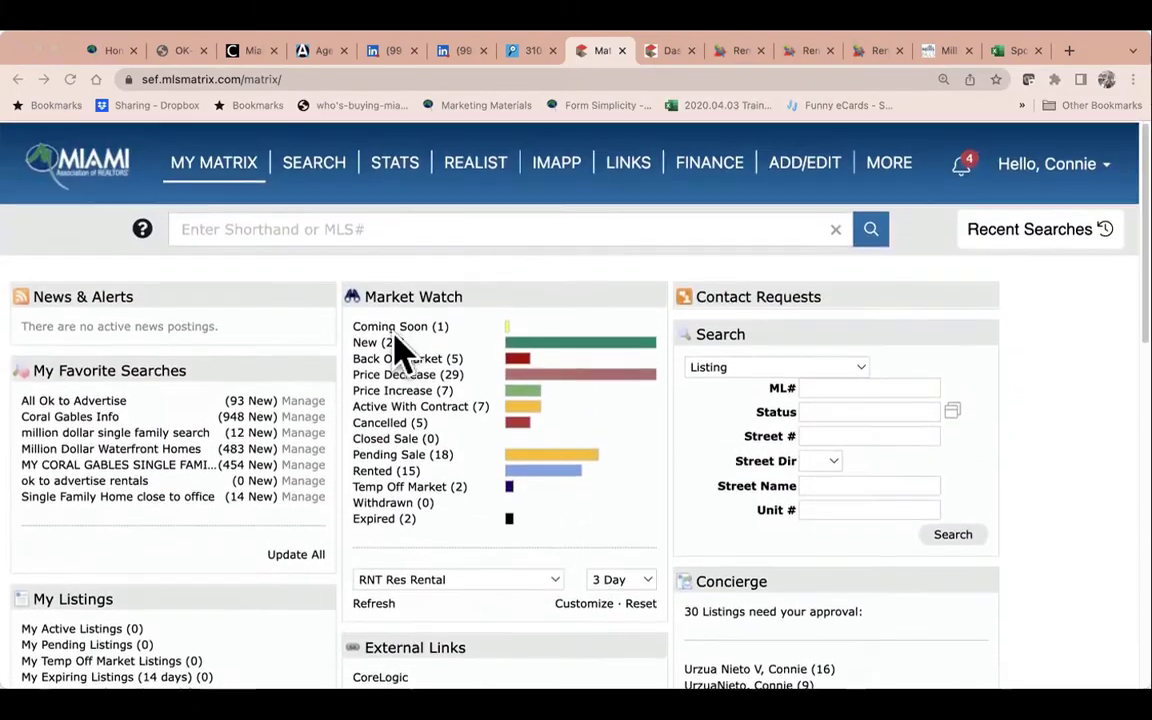
{"action": "left_click", "coordinate": [312, 170]}
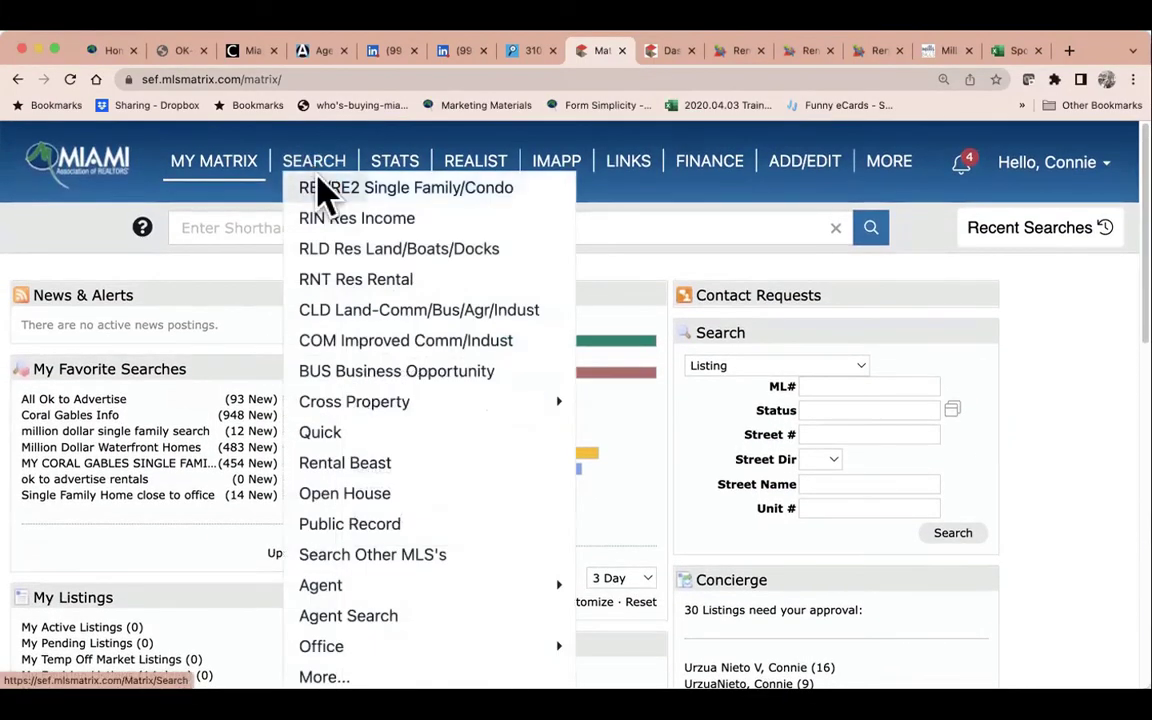
{"action": "left_click", "coordinate": [355, 281]}
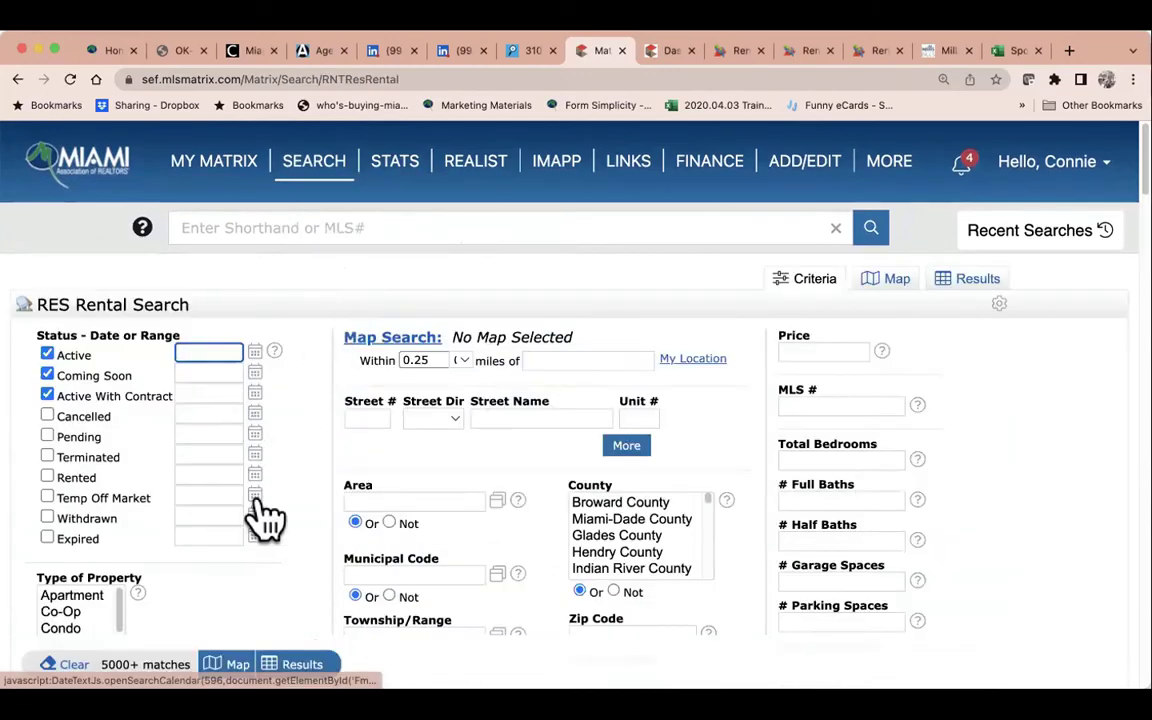
- Examine the rental search's additional fields, from OK to Advertise through Rent Status, Rent Includes, Rent Period and Rental Deposit Includes
{"action": "scroll", "coordinate": [260, 510], "scroll_direction": "down", "scroll_amount": 5}
{"action": "scroll", "coordinate": [262, 515], "scroll_direction": "down", "scroll_amount": 6}
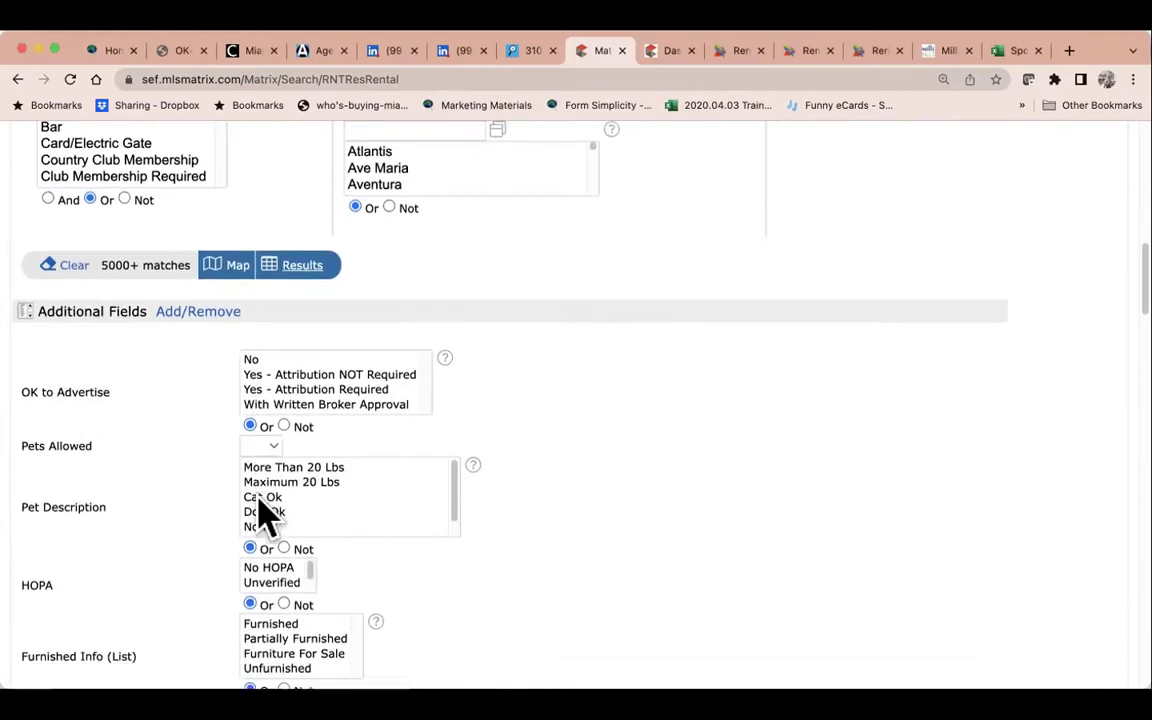
{"action": "scroll", "coordinate": [160, 591], "scroll_direction": "down", "scroll_amount": 4}
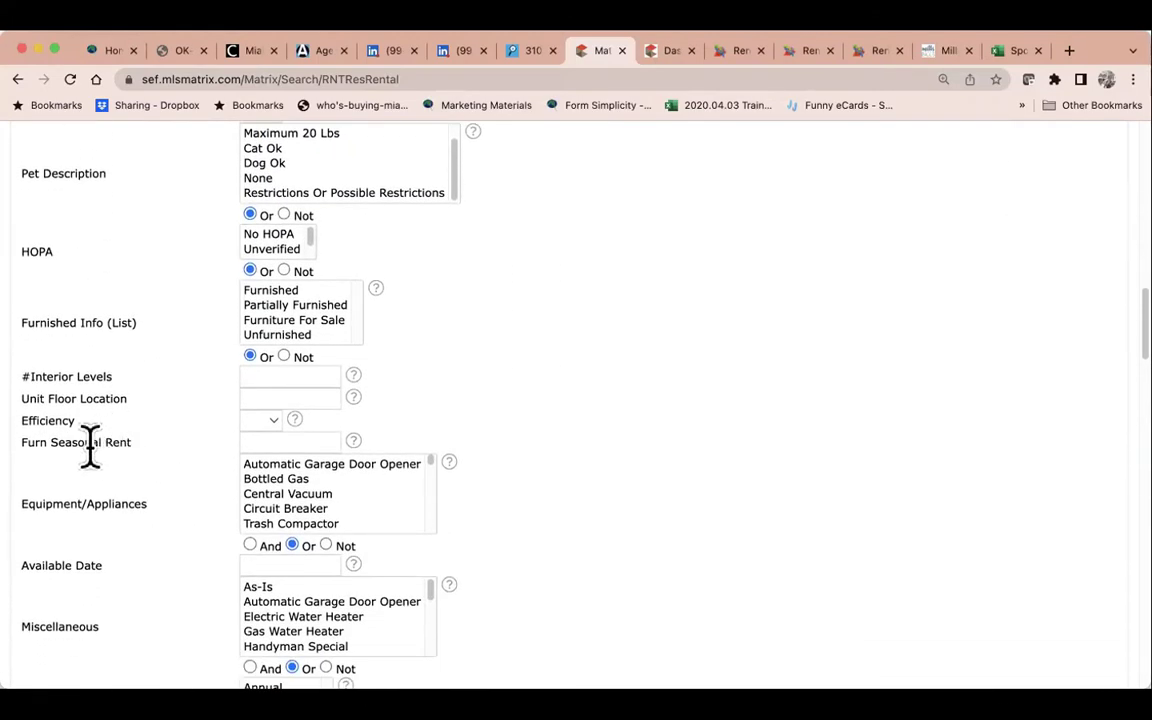
{"action": "scroll", "coordinate": [172, 510], "scroll_direction": "down", "scroll_amount": 3}
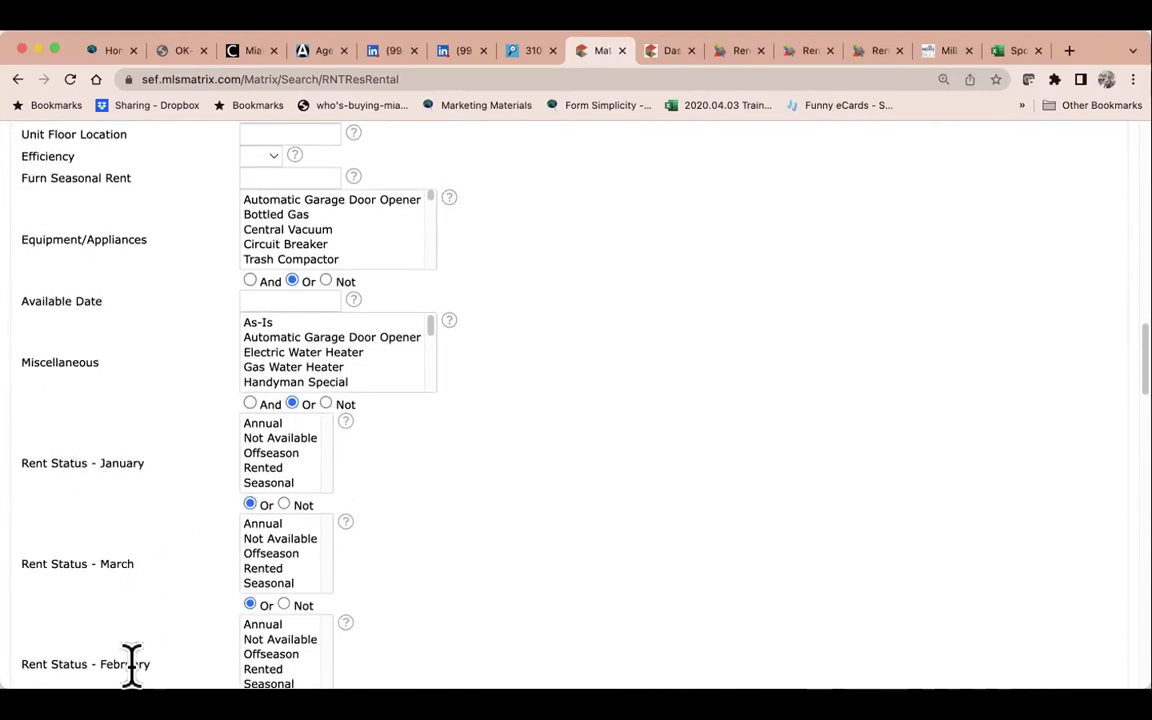
{"action": "scroll", "coordinate": [132, 664], "scroll_direction": "down", "scroll_amount": 3}
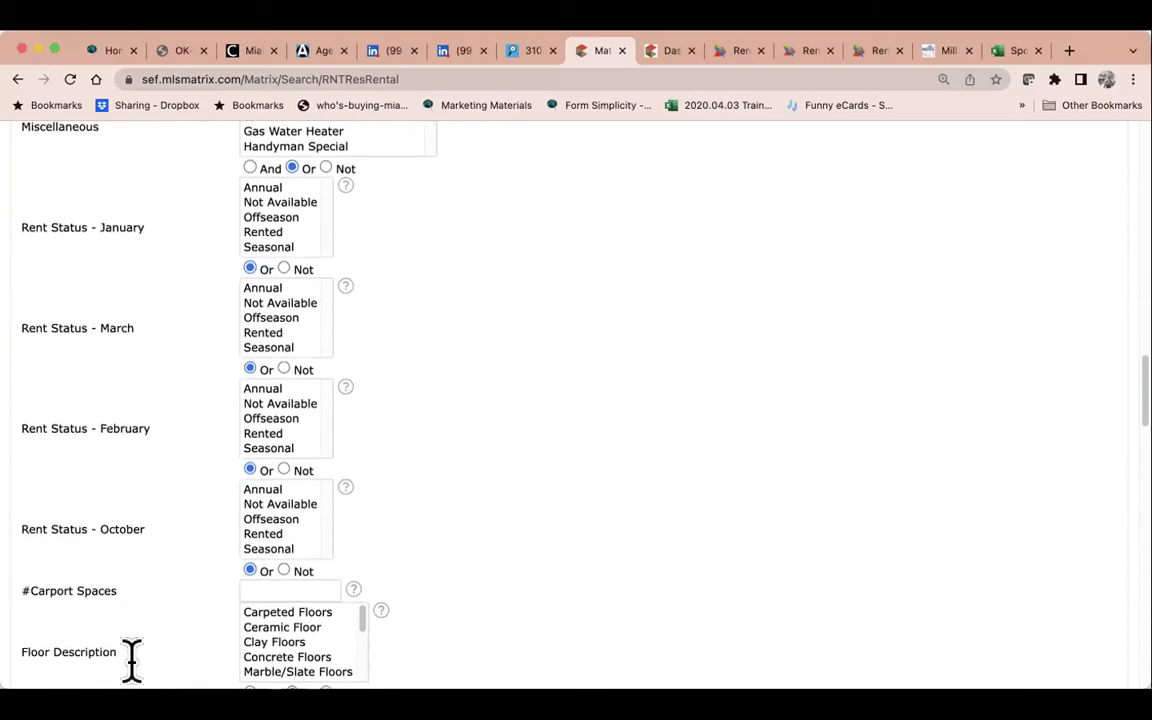
{"action": "scroll", "coordinate": [140, 680], "scroll_direction": "down", "scroll_amount": 3}
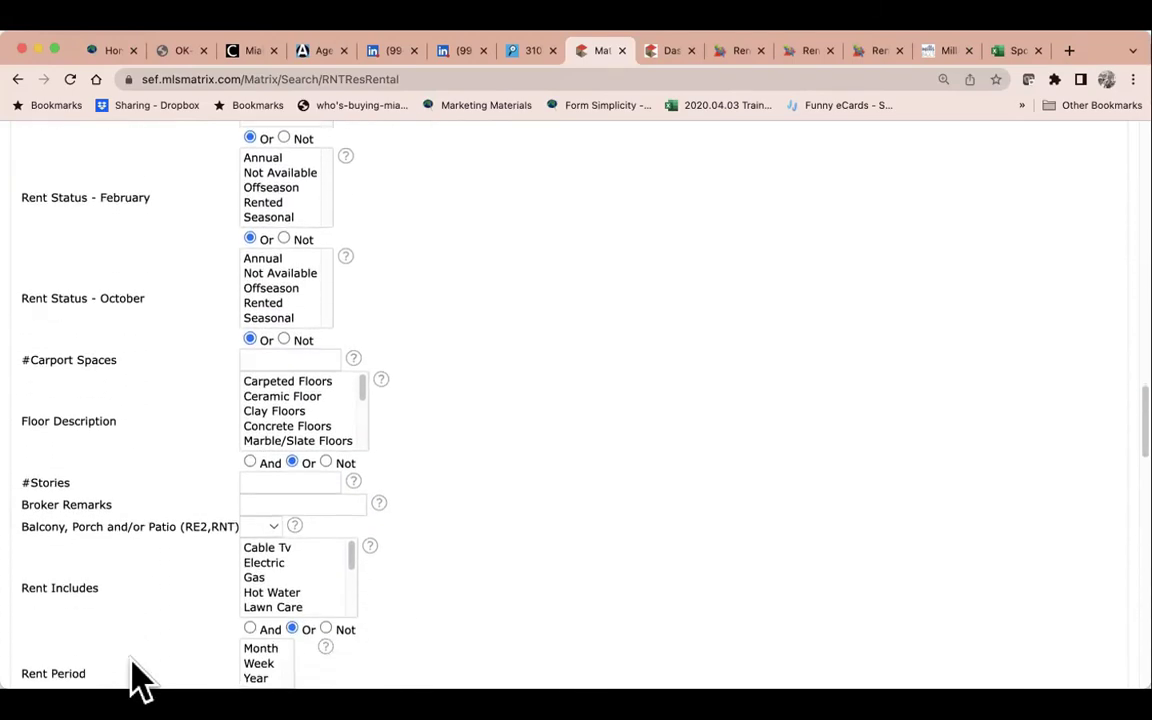
{"action": "scroll", "coordinate": [140, 680], "scroll_direction": "down", "scroll_amount": 3}
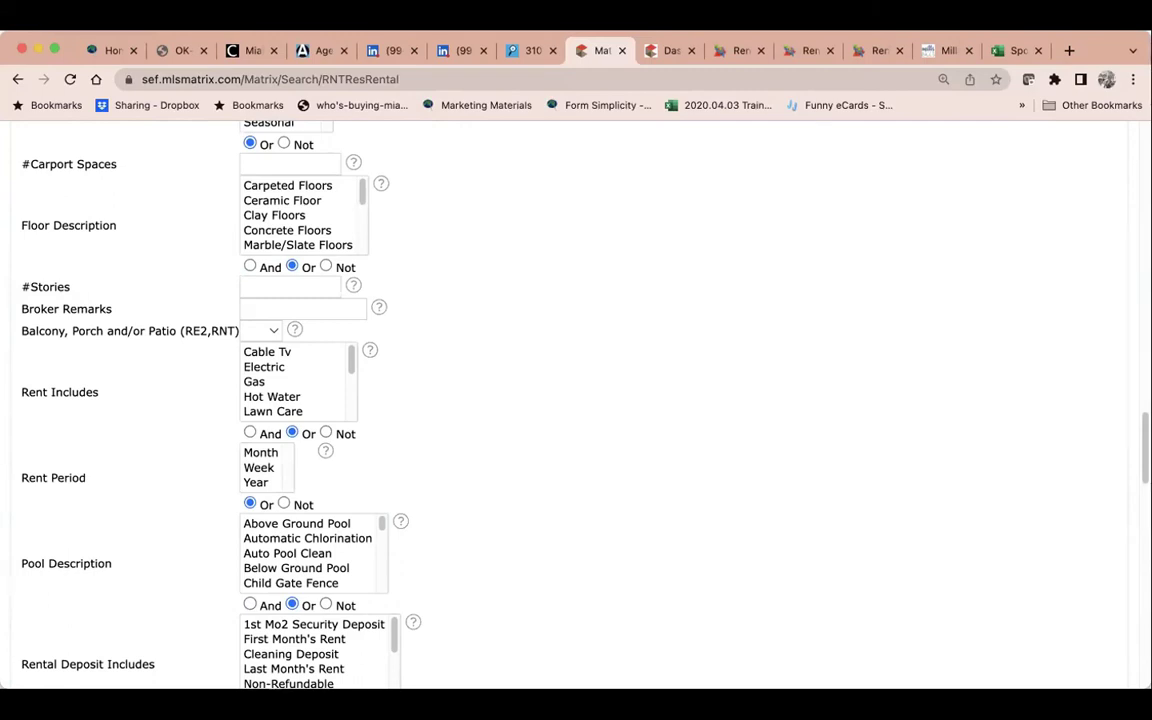
{"action": "scroll", "coordinate": [946, 501], "scroll_direction": "up", "scroll_amount": 3}
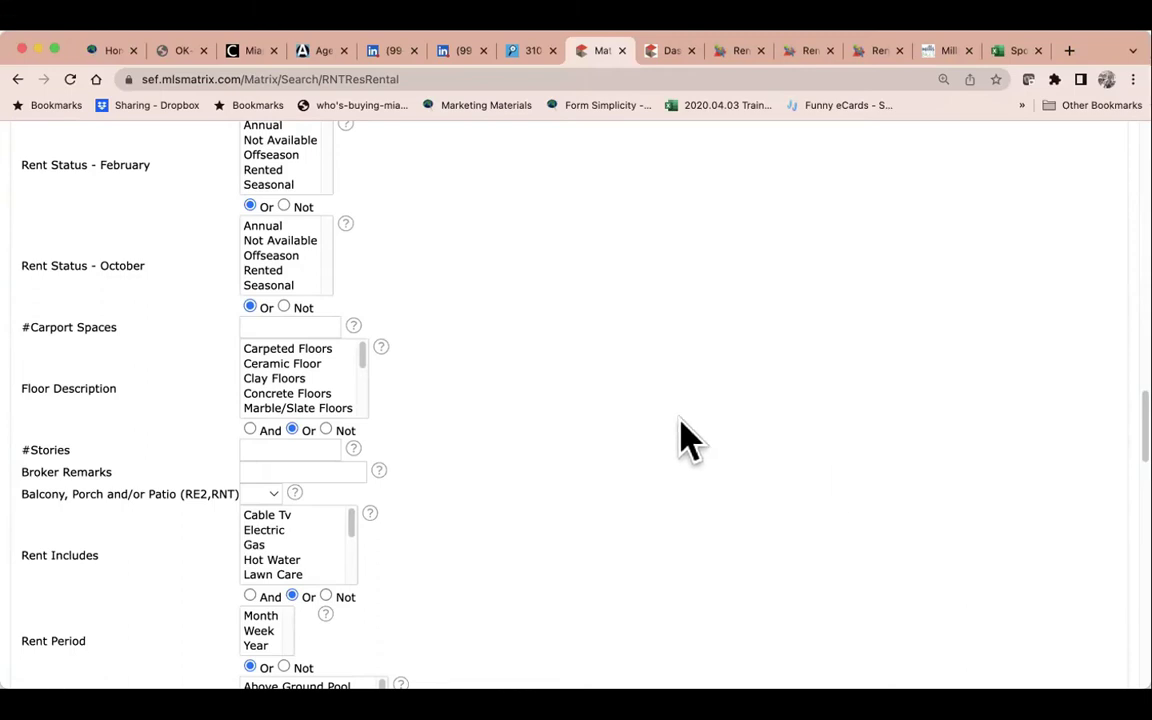
{"action": "scroll", "coordinate": [690, 440], "scroll_direction": "up", "scroll_amount": 1}
{"action": "scroll", "coordinate": [690, 440], "scroll_direction": "down", "scroll_amount": 4}
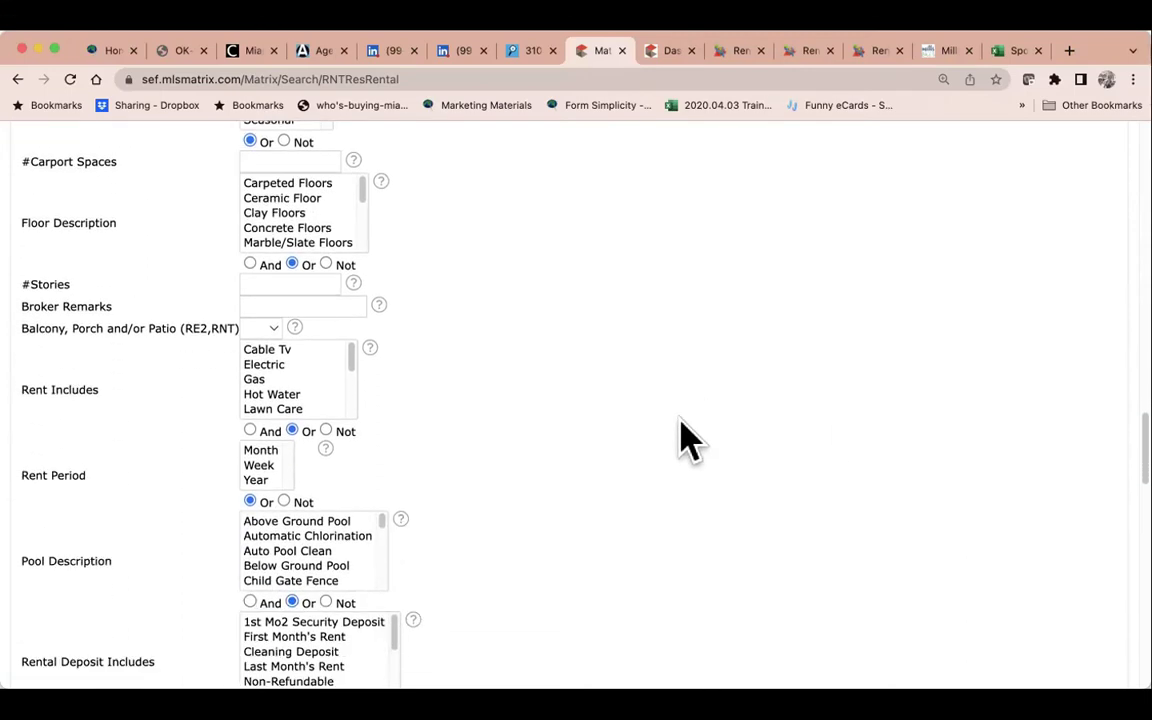
- Select the Month, Week and Year rent periods and the Broward, Miami-Dade, Glades, Hendry and Indian River counties as search criteria
{"action": "left_click_drag", "start_coordinate": [260, 451], "coordinate": [270, 481]}
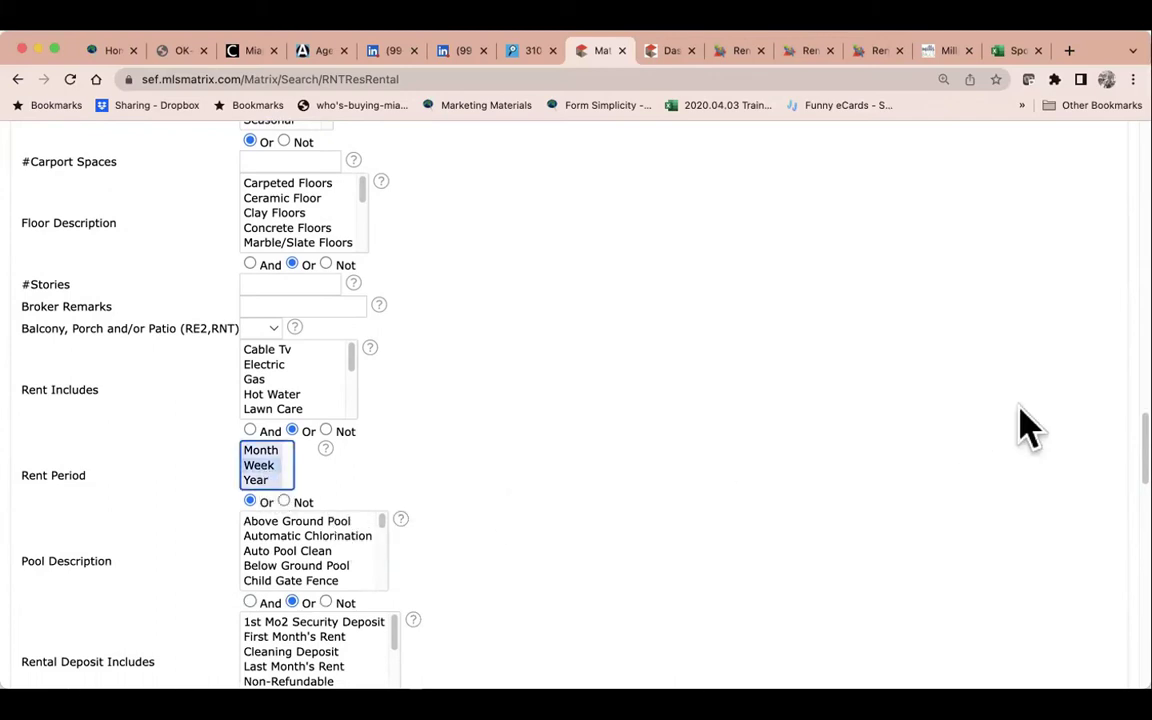
{"action": "scroll", "coordinate": [820, 345], "scroll_direction": "up", "scroll_amount": 15}
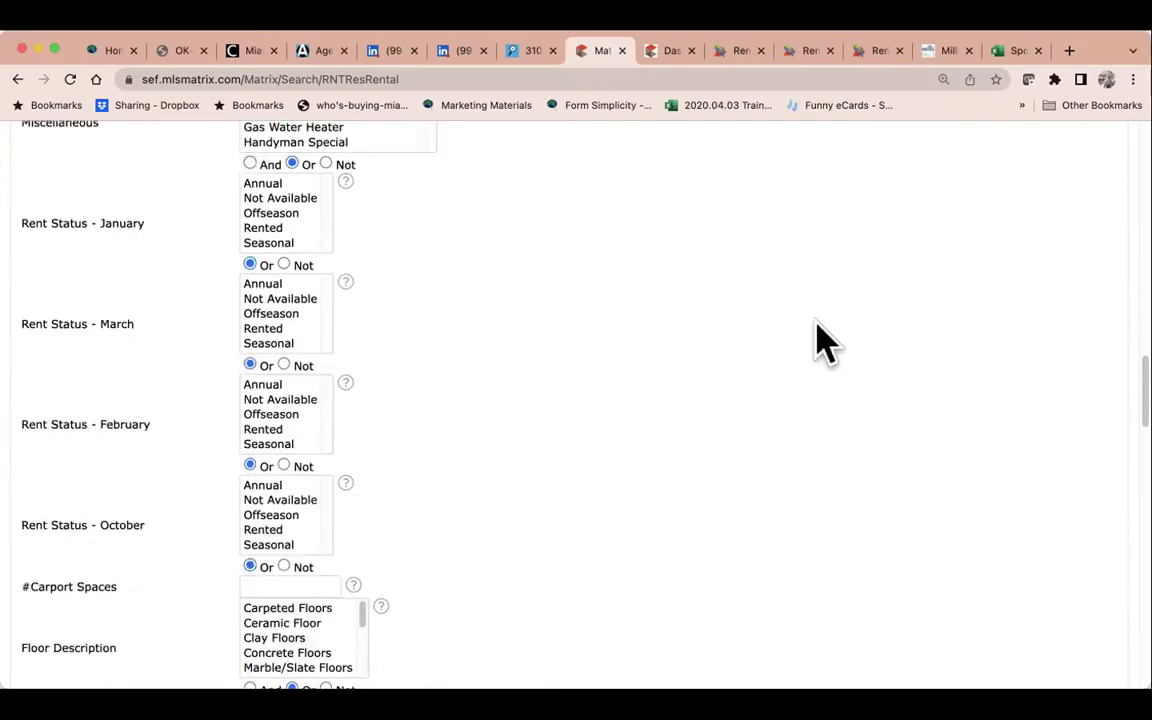
{"action": "scroll", "coordinate": [820, 345], "scroll_direction": "up", "scroll_amount": 10}
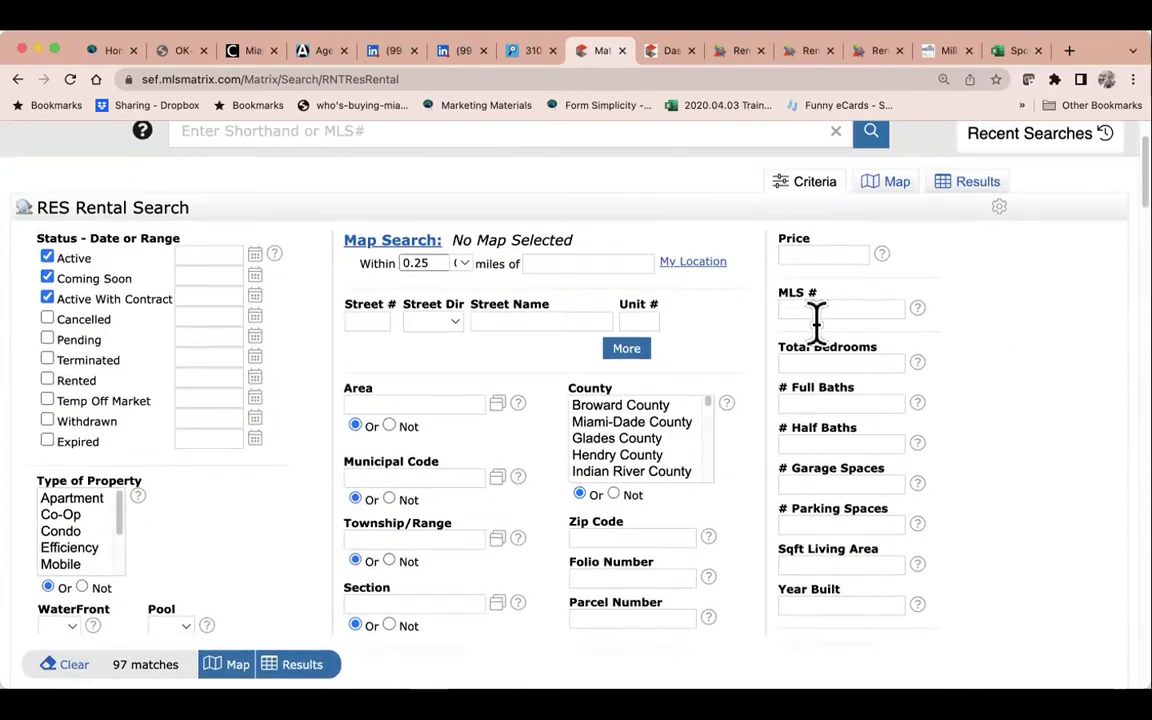
{"action": "left_click_drag", "start_coordinate": [632, 414], "coordinate": [717, 458]}
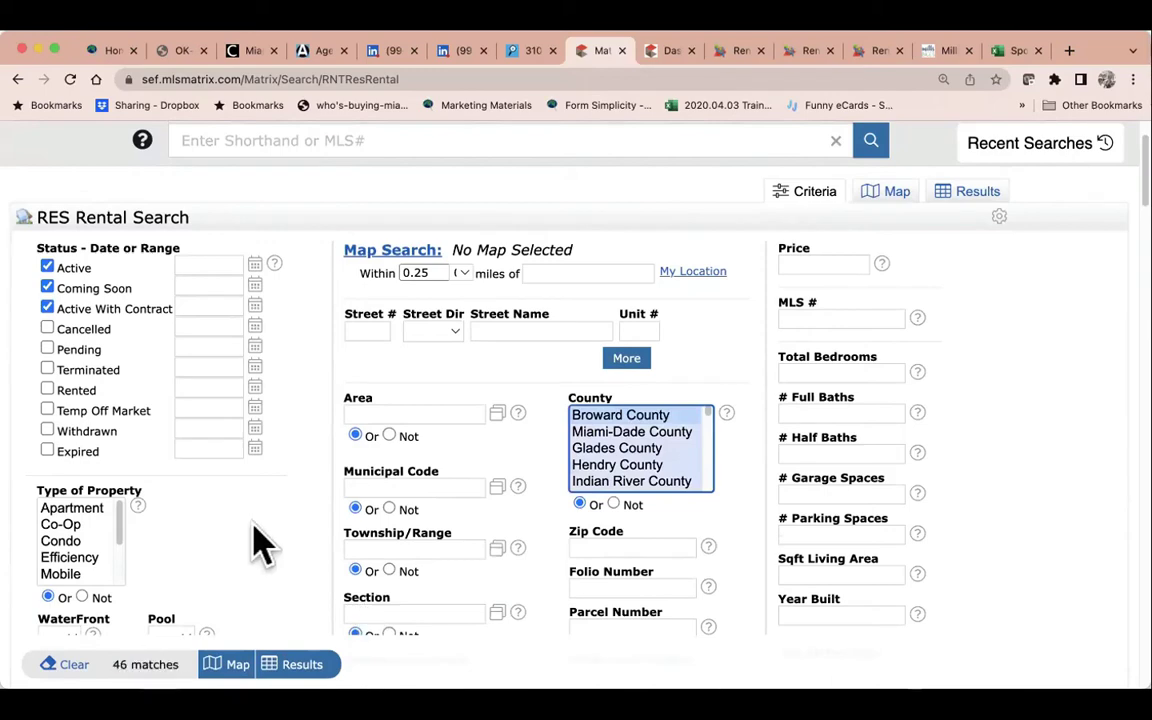
- Select all Rent Status - October options, from Annual through Seasonal, in the rental search's additional fields
{"action": "scroll", "coordinate": [262, 545], "scroll_direction": "down", "scroll_amount": 10}
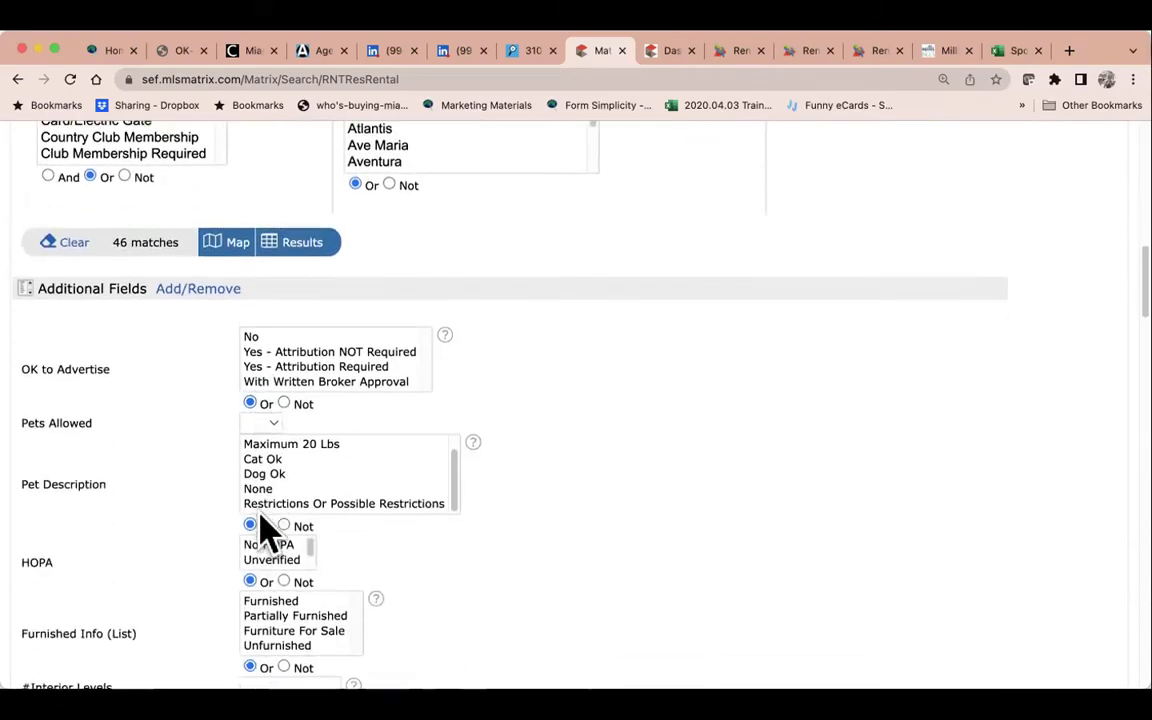
{"action": "scroll", "coordinate": [262, 530], "scroll_direction": "down", "scroll_amount": 5}
{"action": "scroll", "coordinate": [290, 525], "scroll_direction": "down", "scroll_amount": 4}
{"action": "scroll", "coordinate": [170, 625], "scroll_direction": "down", "scroll_amount": 3}
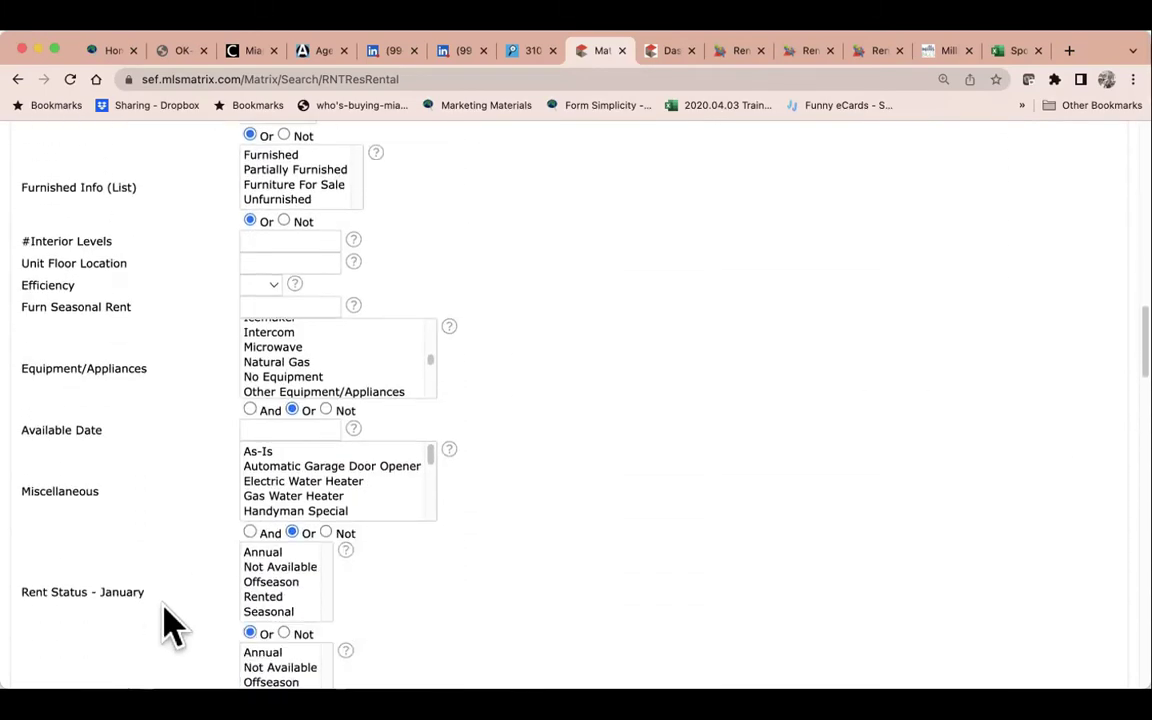
{"action": "scroll", "coordinate": [170, 625], "scroll_direction": "down", "scroll_amount": 6}
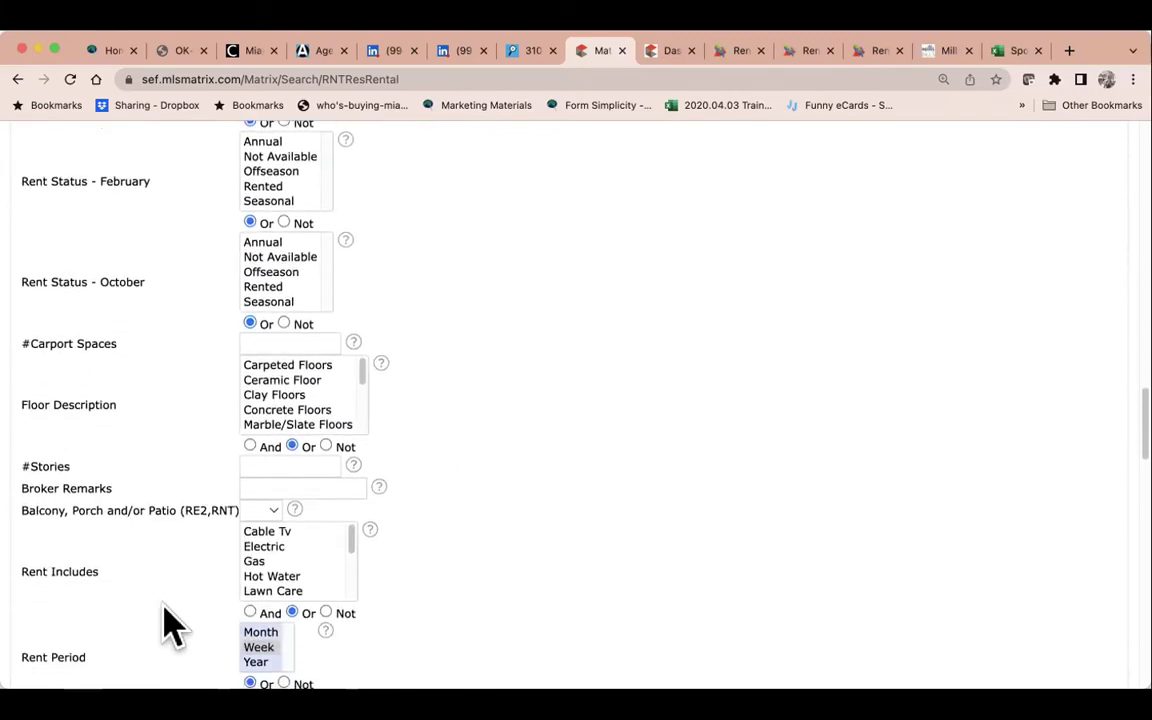
{"action": "scroll", "coordinate": [170, 625], "scroll_direction": "down", "scroll_amount": 2}
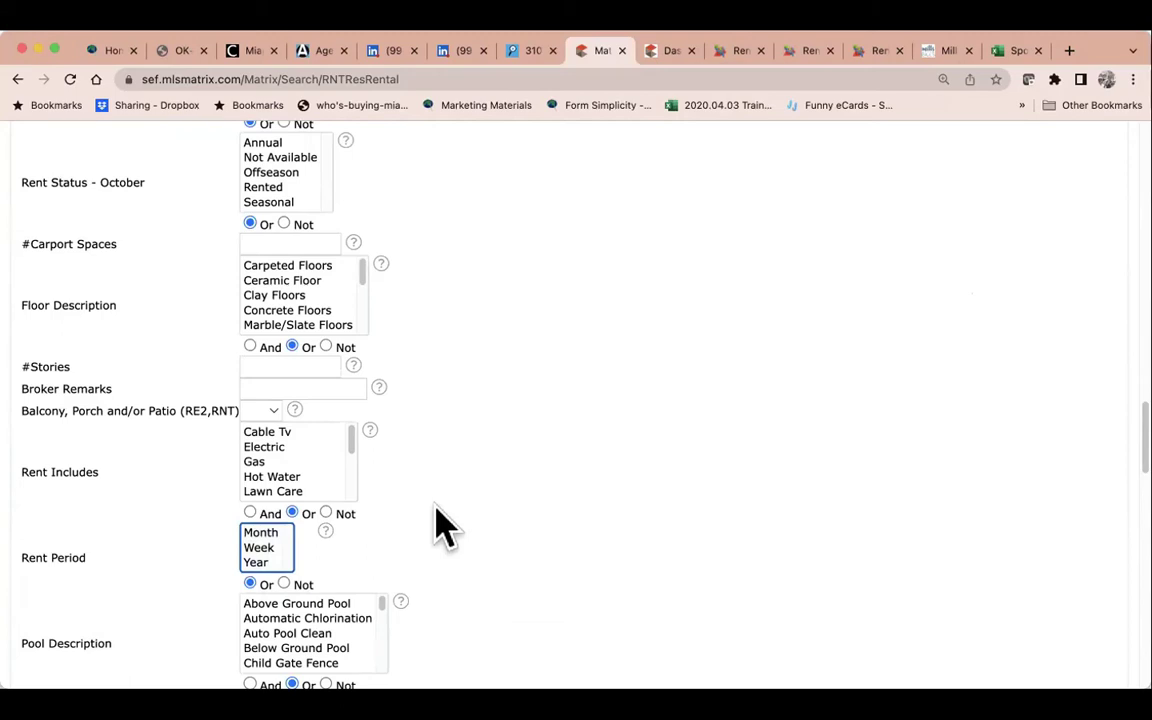
{"action": "scroll", "coordinate": [441, 525], "scroll_direction": "up", "scroll_amount": 5}
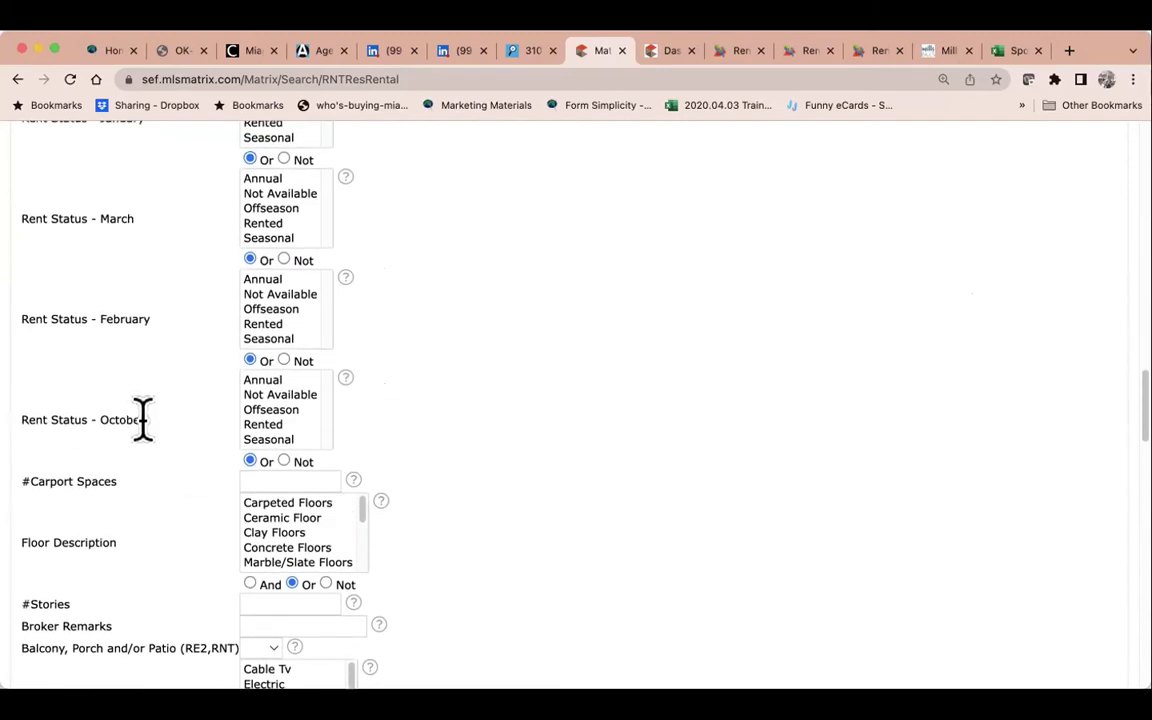
{"action": "left_click", "coordinate": [293, 440]}
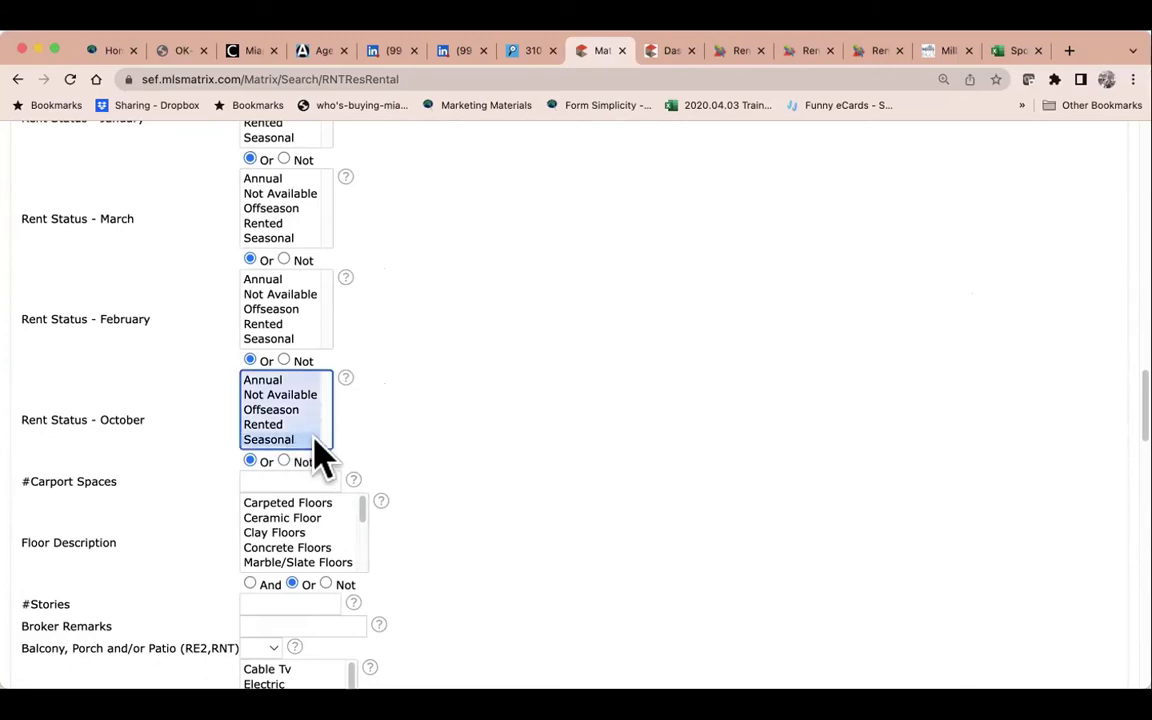
{"action": "scroll", "coordinate": [400, 372], "scroll_direction": "up", "scroll_amount": 4}
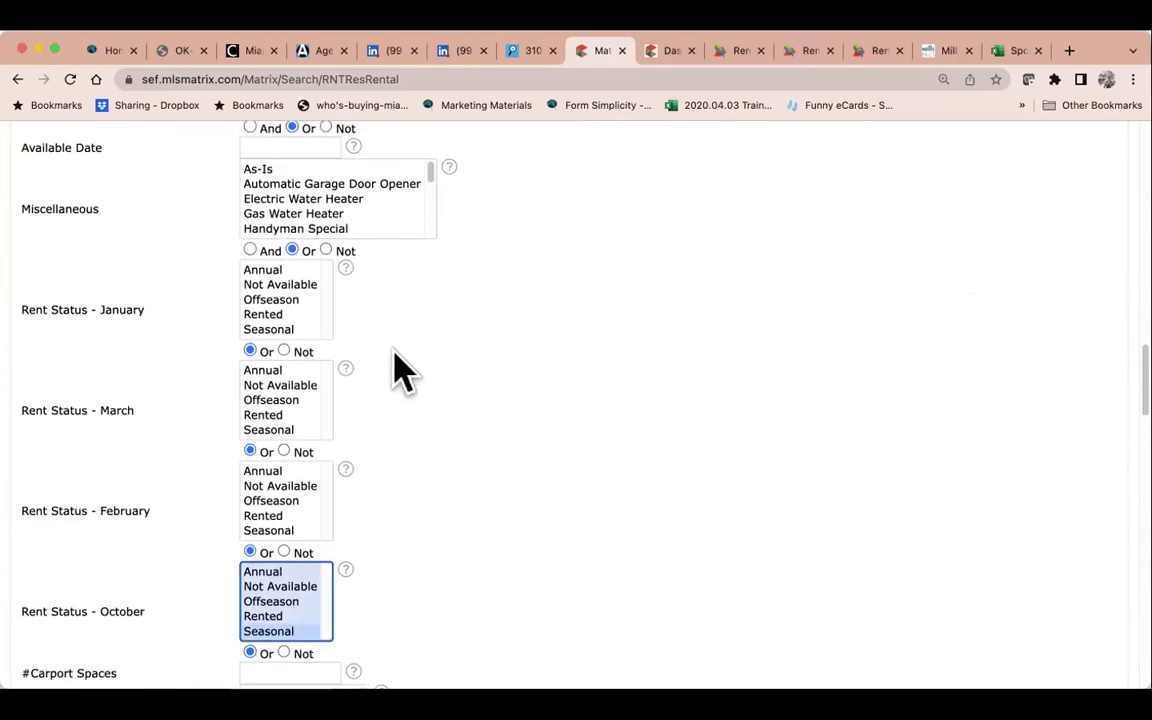
- Select all Rent Status options, from Annual through Seasonal, for August and September, and try the same selection for July
{"action": "scroll", "coordinate": [400, 372], "scroll_direction": "down", "scroll_amount": 10}
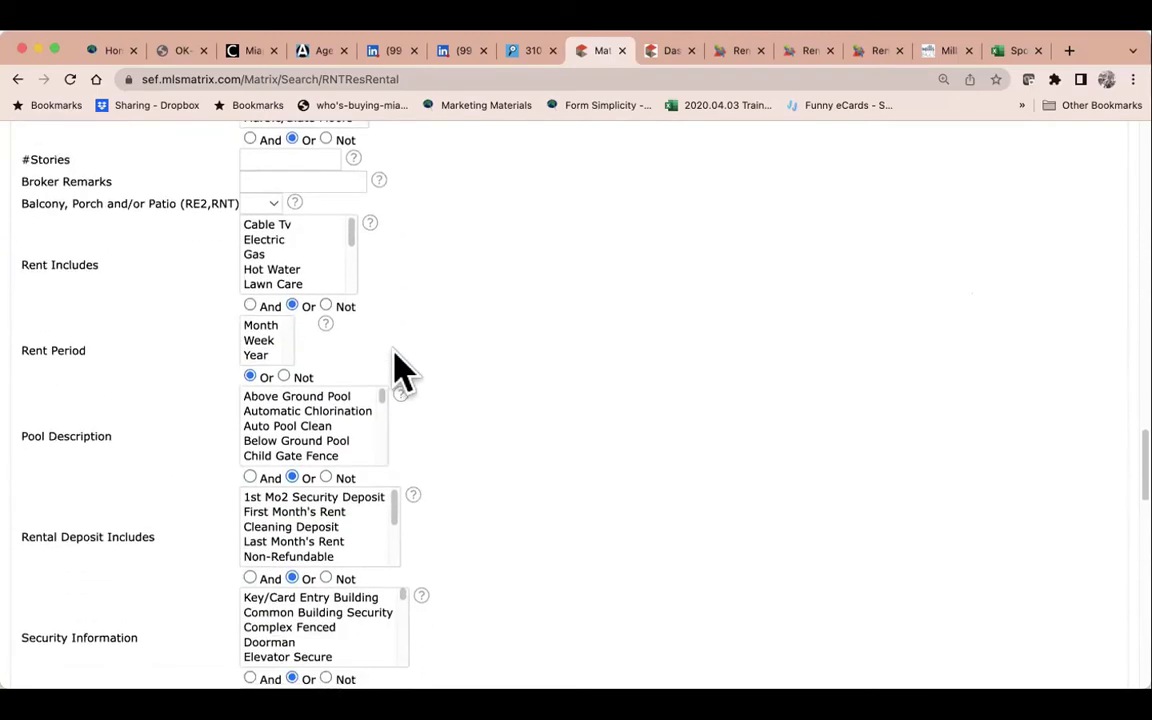
{"action": "scroll", "coordinate": [400, 370], "scroll_direction": "down", "scroll_amount": 5}
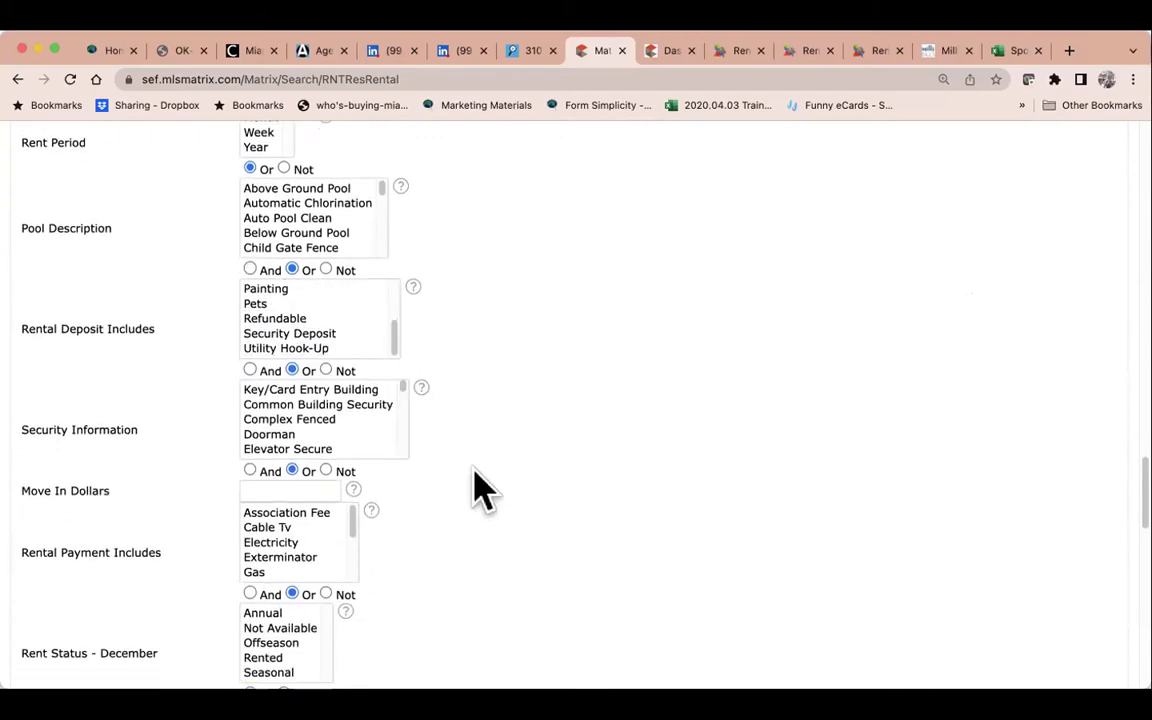
{"action": "scroll", "coordinate": [478, 488], "scroll_direction": "down", "scroll_amount": 7}
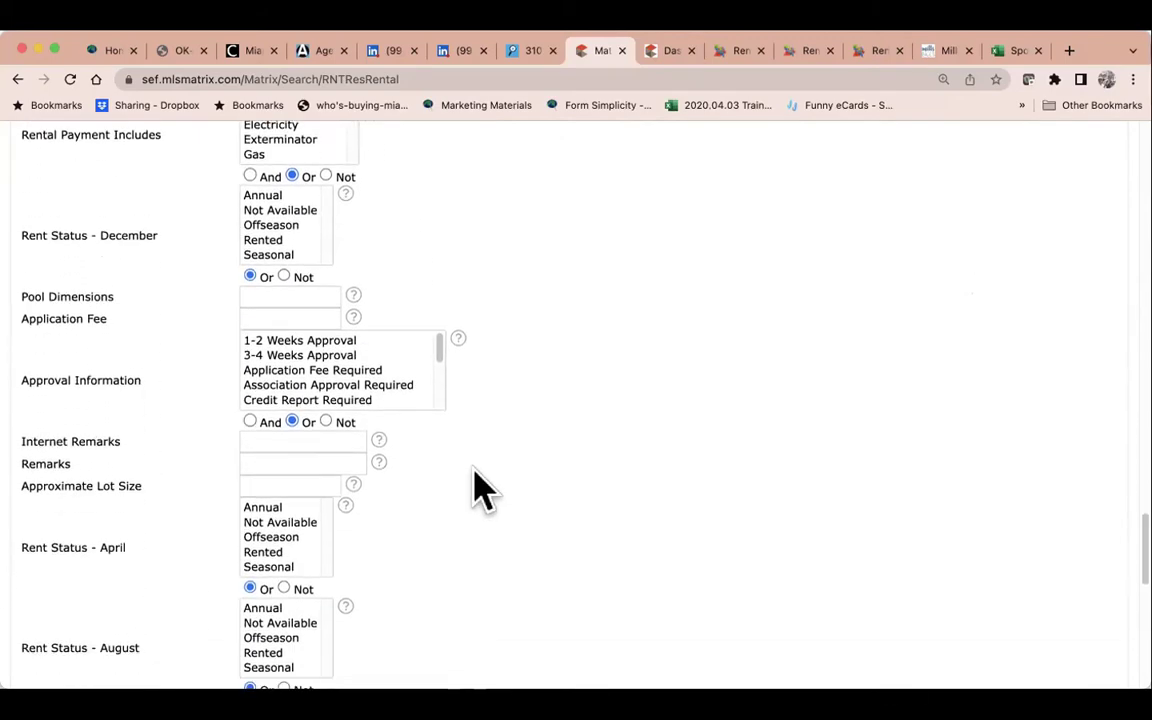
{"action": "scroll", "coordinate": [478, 488], "scroll_direction": "down", "scroll_amount": 3}
{"action": "key", "text": "super+a"}
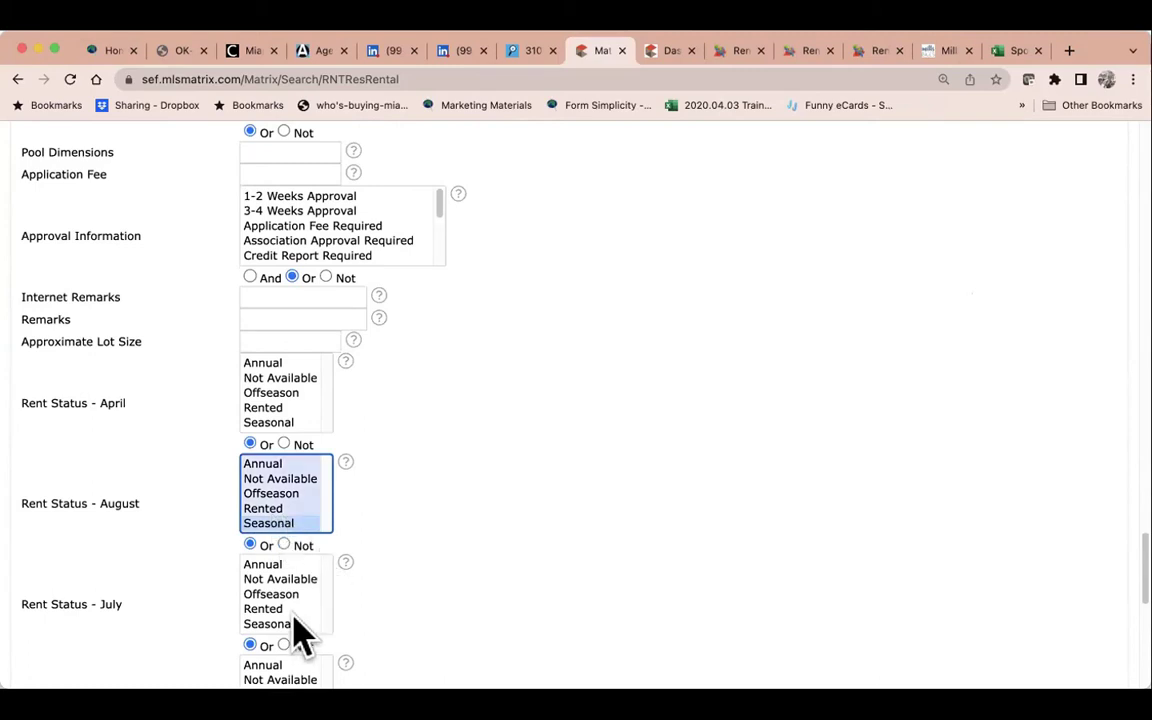
{"action": "left_click", "coordinate": [281, 624]}
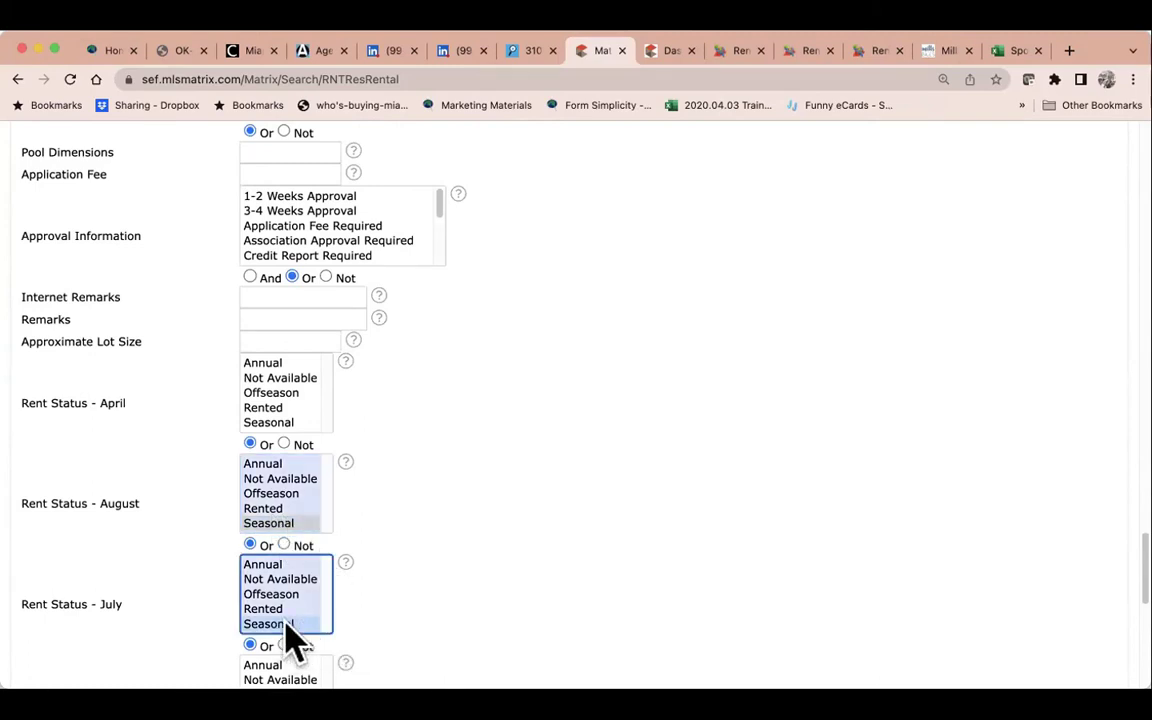
{"action": "scroll", "coordinate": [545, 512], "scroll_direction": "down", "scroll_amount": 4}
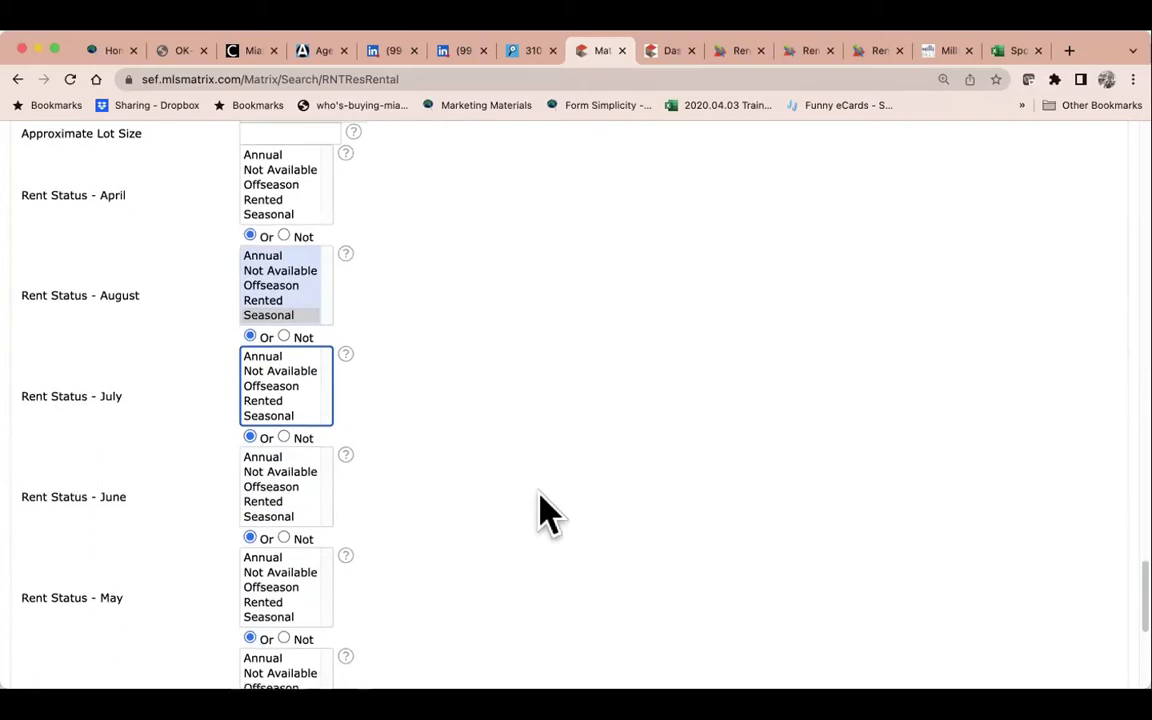
{"action": "scroll", "coordinate": [541, 510], "scroll_direction": "down", "scroll_amount": 6}
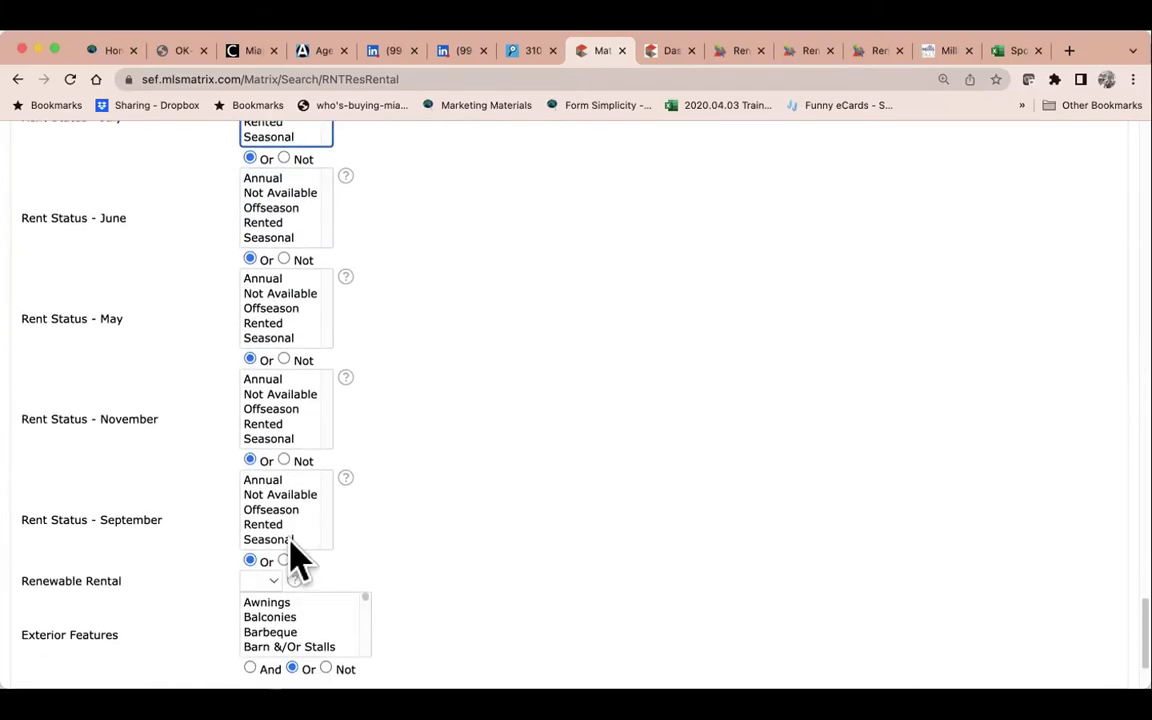
{"action": "left_click", "coordinate": [291, 541]}
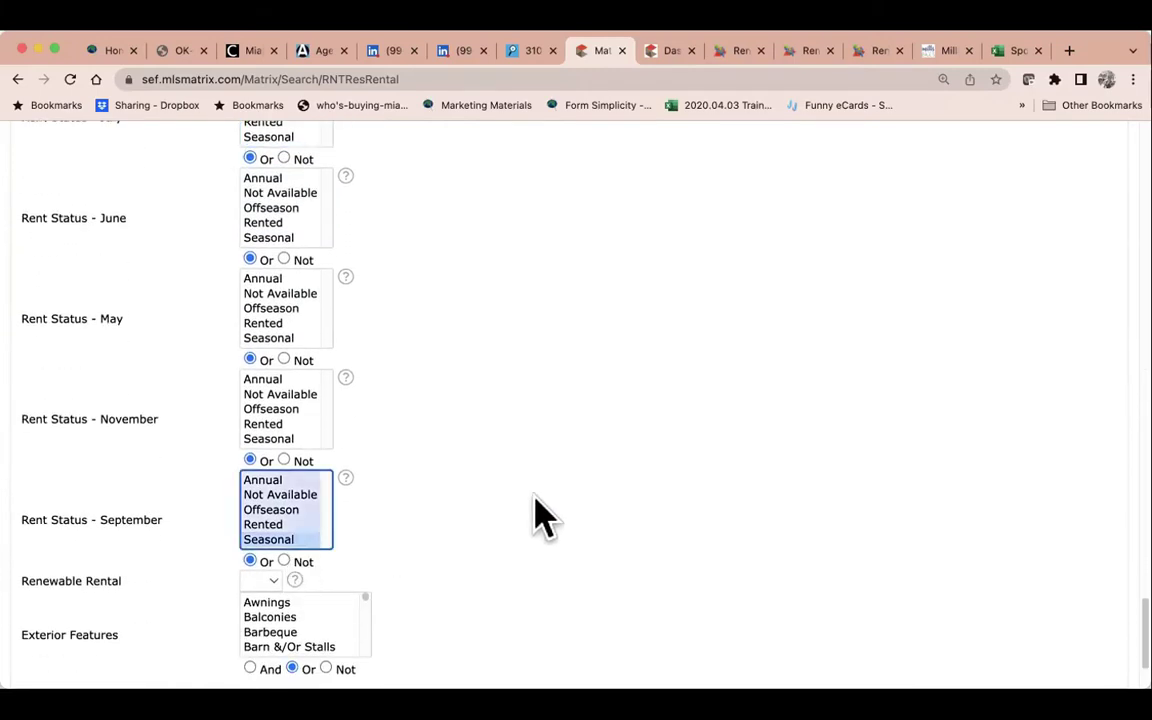
- Clear the selected counties from the rental search criteria and open the matching results
{"action": "scroll", "coordinate": [532, 514], "scroll_direction": "up", "scroll_amount": 20}
{"action": "scroll", "coordinate": [541, 515], "scroll_direction": "up", "scroll_amount": 20}
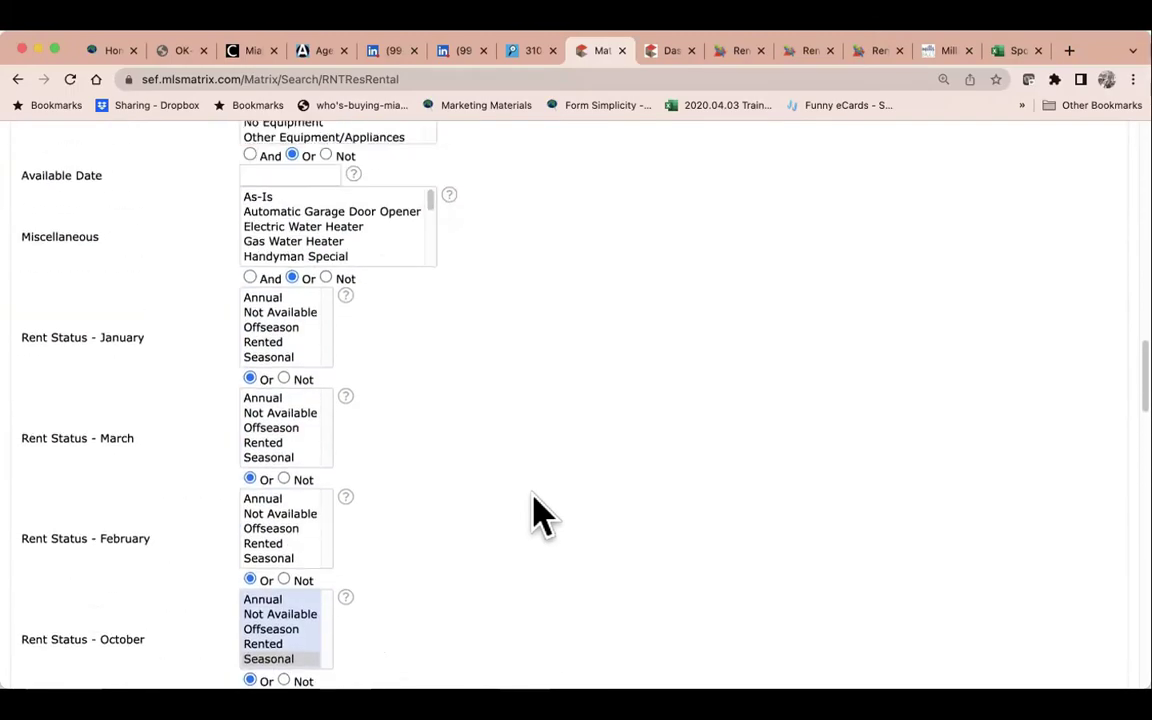
{"action": "scroll", "coordinate": [540, 515], "scroll_direction": "up", "scroll_amount": 3}
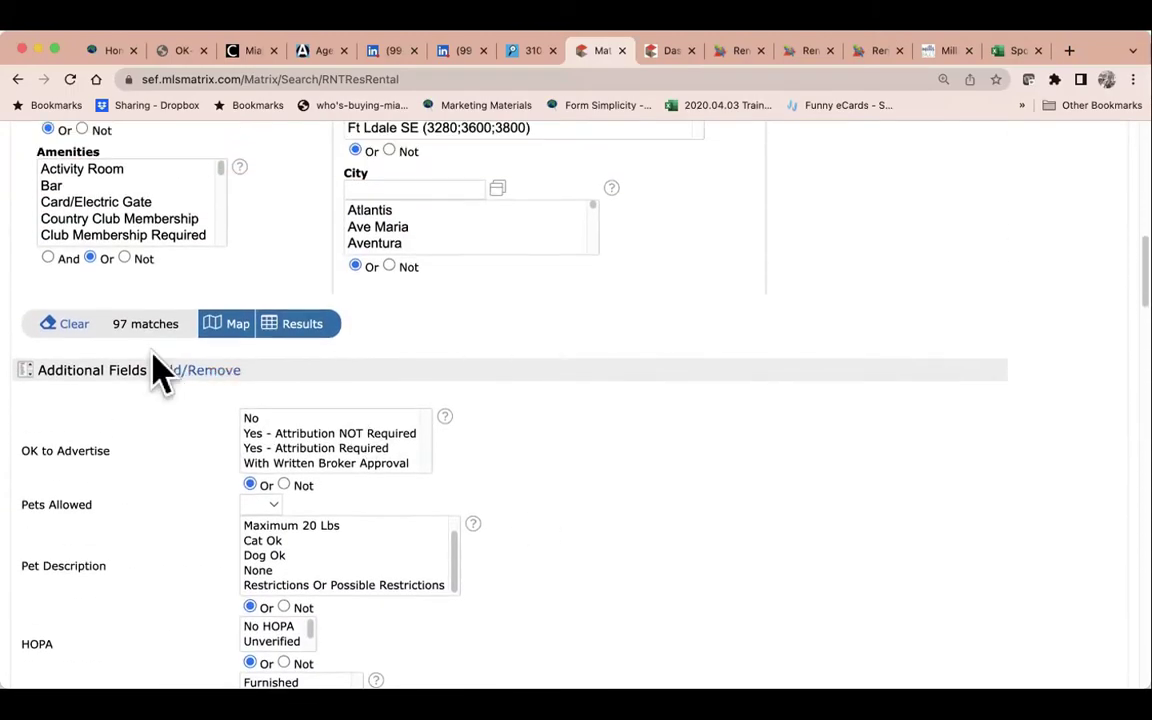
{"action": "scroll", "coordinate": [647, 430], "scroll_direction": "up", "scroll_amount": 15}
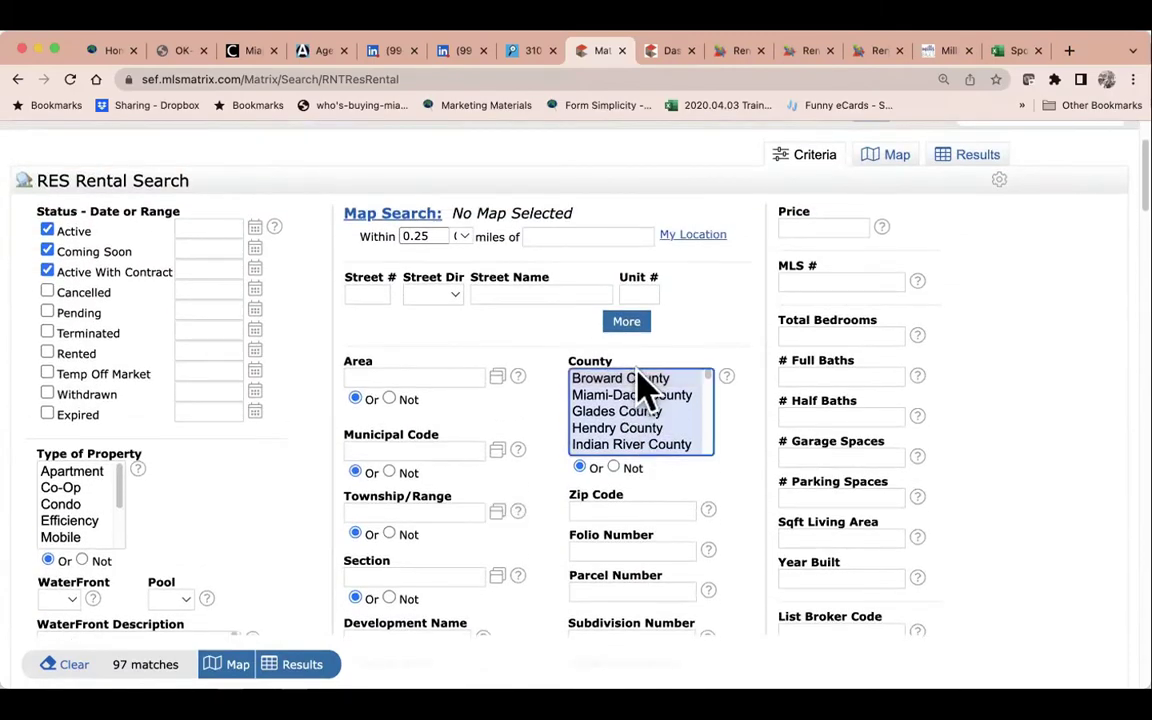
{"action": "left_click", "coordinate": [638, 382]}
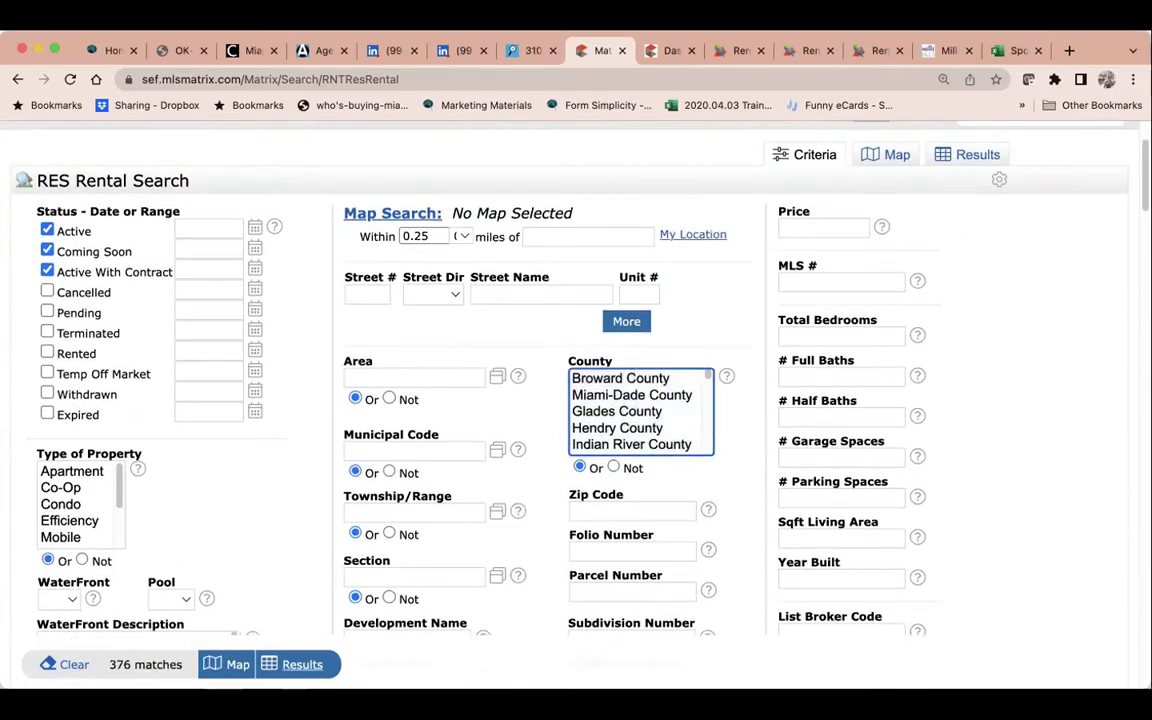
{"action": "left_click", "coordinate": [302, 665]}
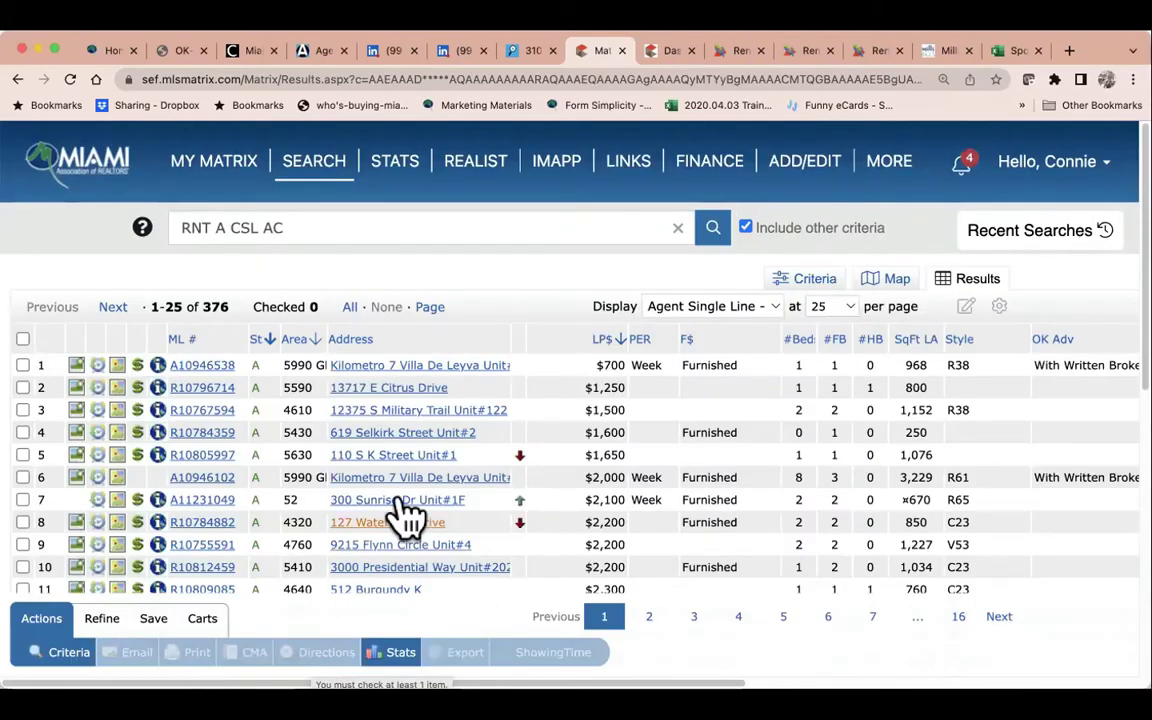
- Open the first rental in the results and examine its seasonal rent and monthly rent statuses
{"action": "left_click", "coordinate": [195, 367]}
{"action": "scroll", "coordinate": [278, 490], "scroll_direction": "down", "scroll_amount": 4}
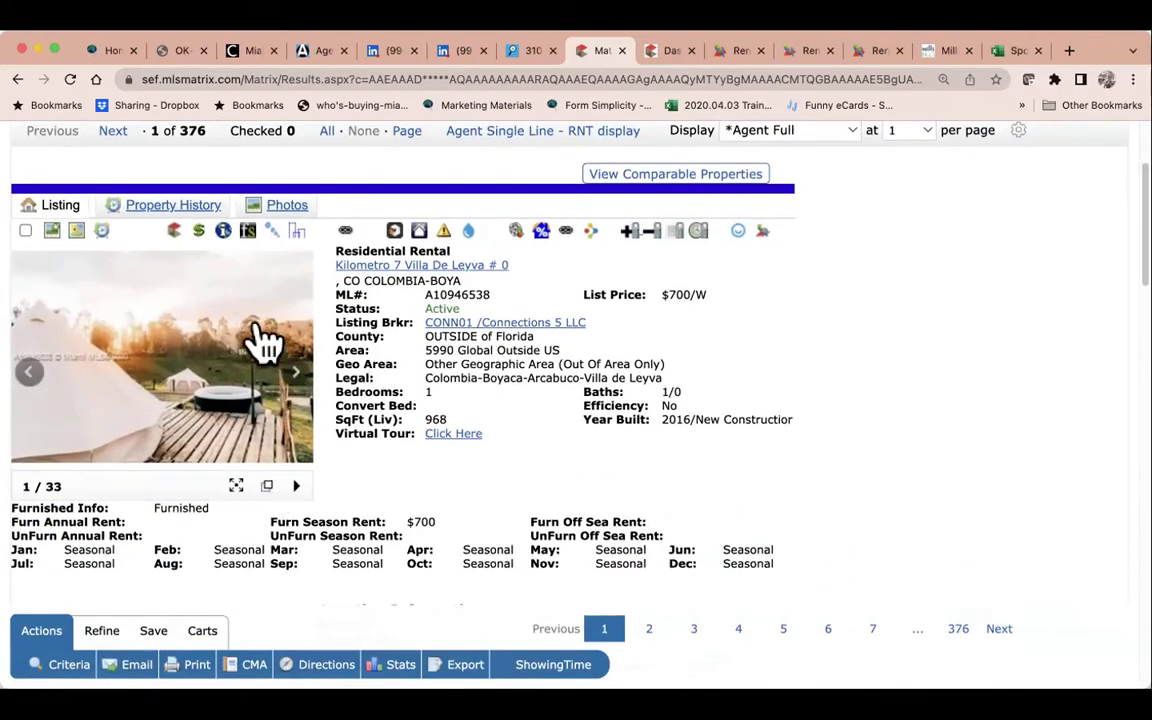
{"action": "scroll", "coordinate": [265, 342], "scroll_direction": "up", "scroll_amount": 4}
- Go to the second rental listing and examine its seasonal rent, monthly statuses, general information and remarks
{"action": "left_click", "coordinate": [110, 310]}
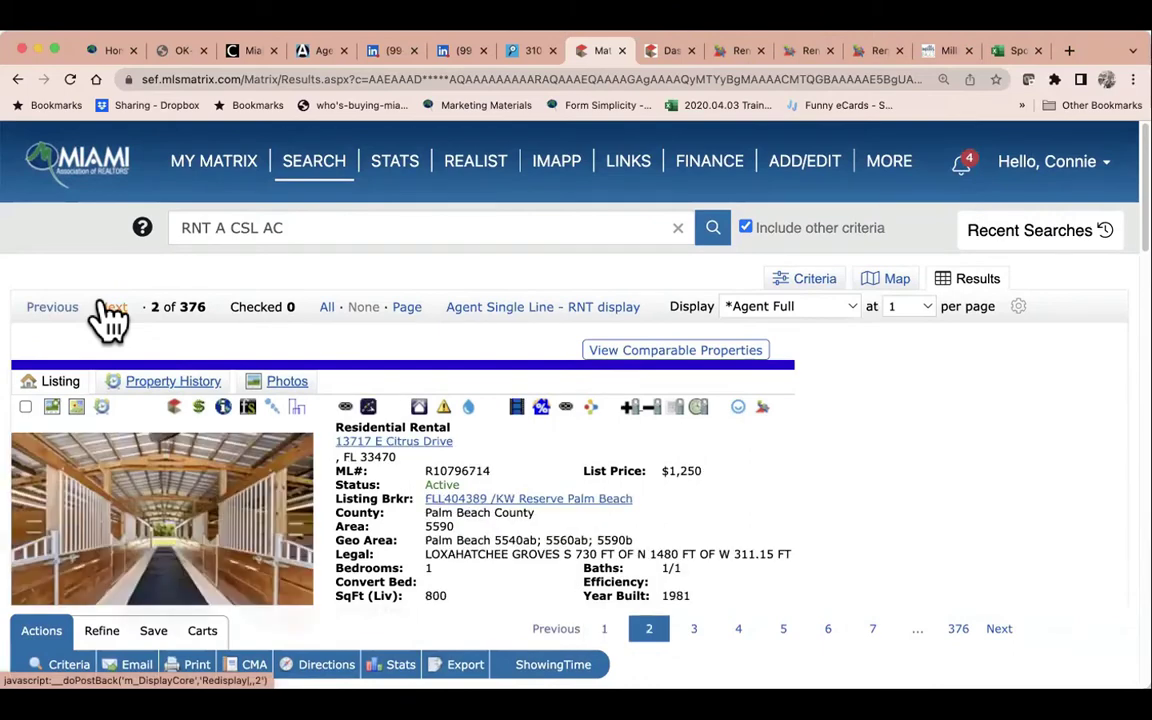
{"action": "scroll", "coordinate": [527, 548], "scroll_direction": "down", "scroll_amount": 9}
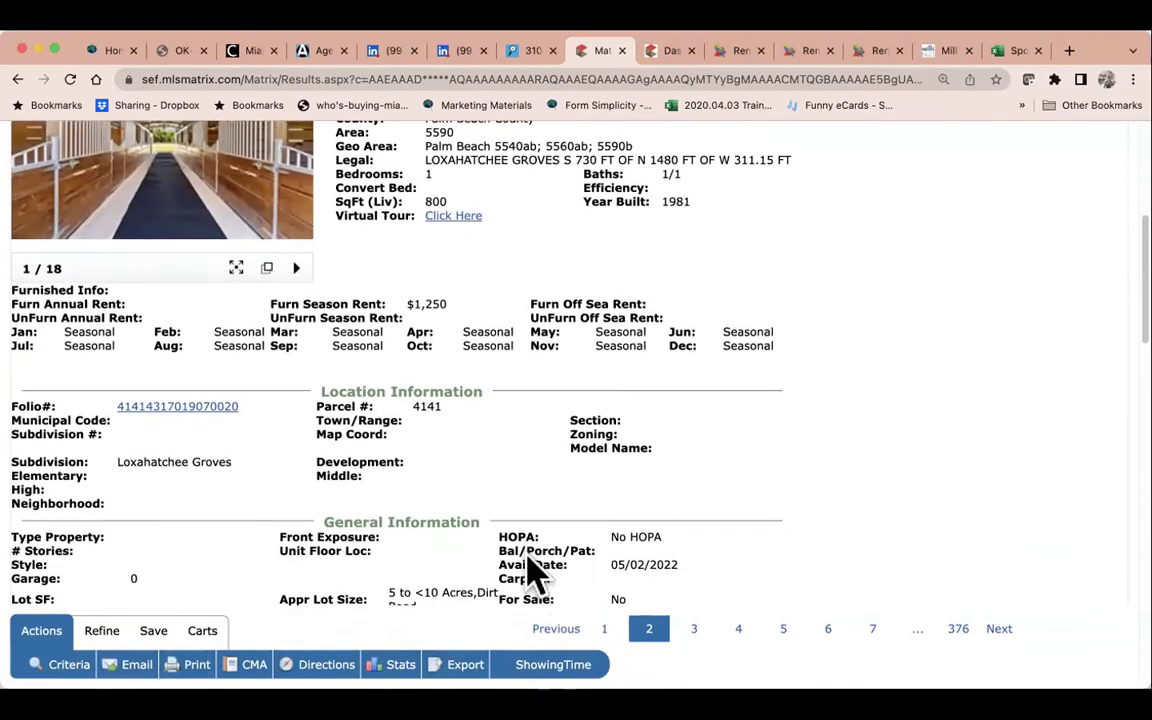
{"action": "scroll", "coordinate": [530, 575], "scroll_direction": "down", "scroll_amount": 3}
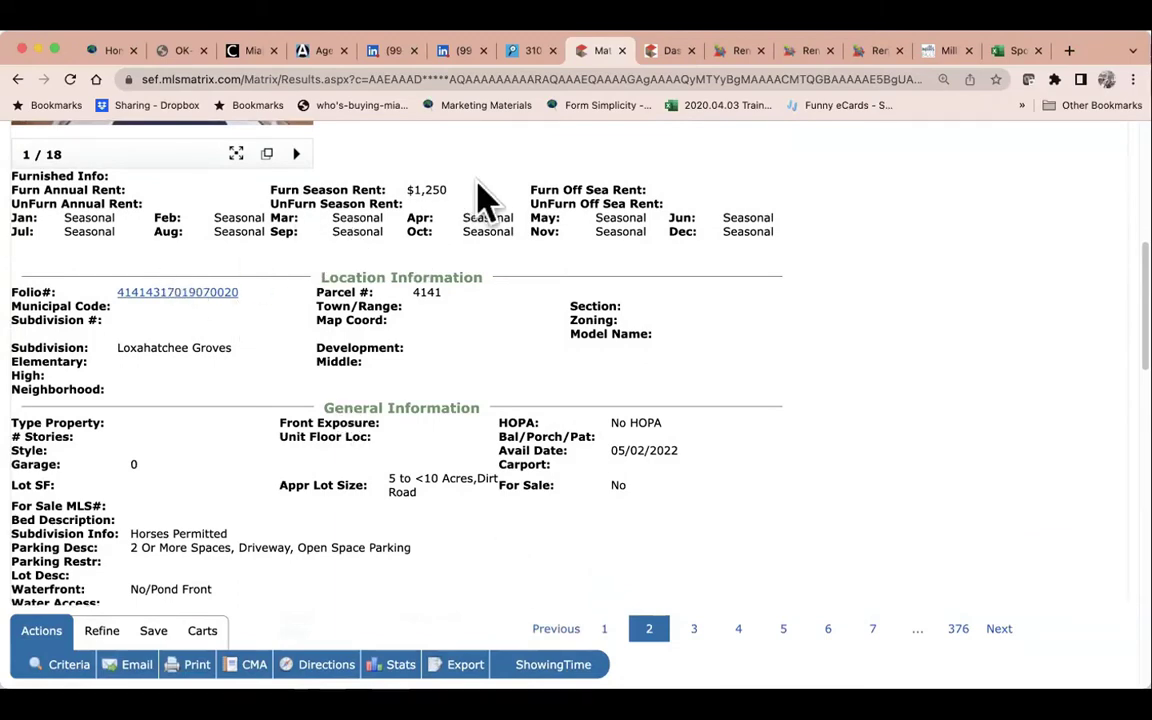
{"action": "scroll", "coordinate": [736, 240], "scroll_direction": "up", "scroll_amount": 7}
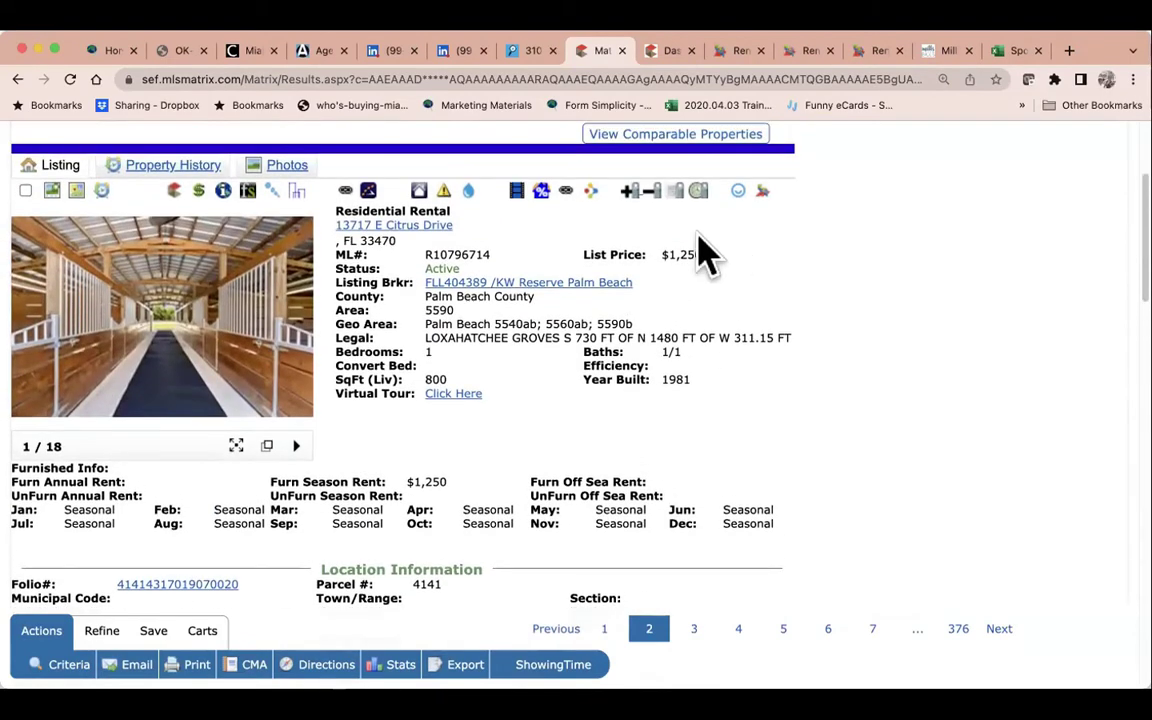
{"action": "scroll", "coordinate": [718, 284], "scroll_direction": "down", "scroll_amount": 3}
{"action": "scroll", "coordinate": [718, 284], "scroll_direction": "up", "scroll_amount": 3}
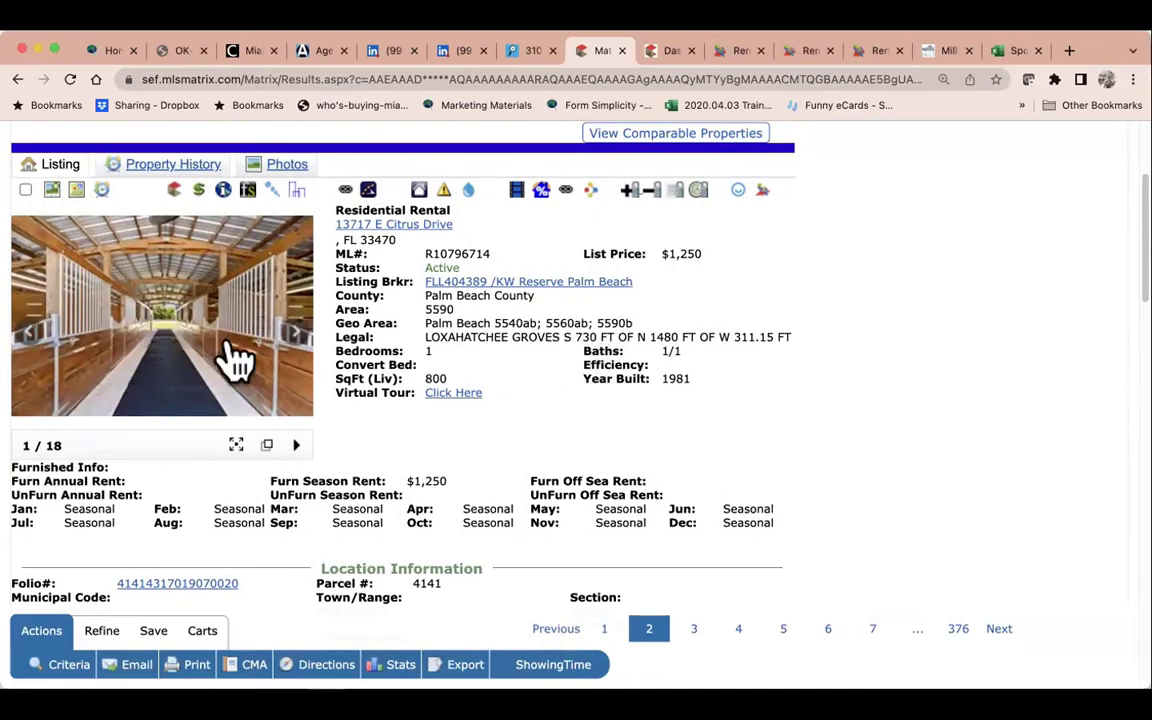
{"action": "scroll", "coordinate": [231, 365], "scroll_direction": "down", "scroll_amount": 12}
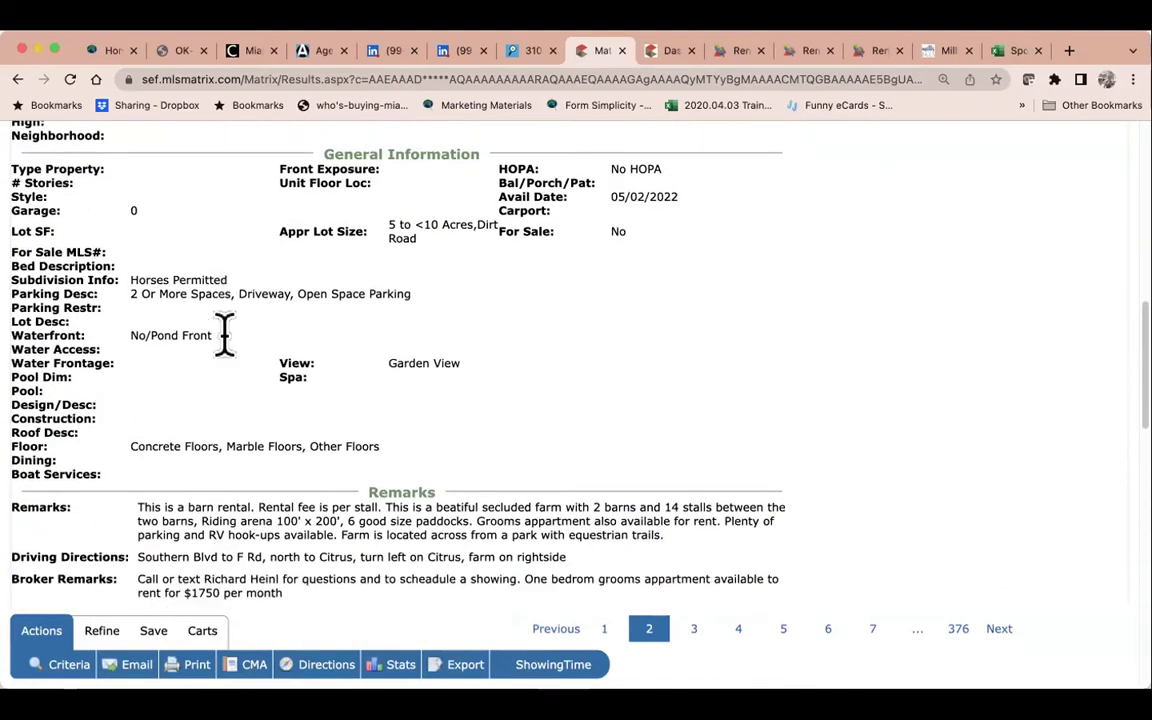
{"action": "scroll", "coordinate": [255, 470], "scroll_direction": "up", "scroll_amount": 20}
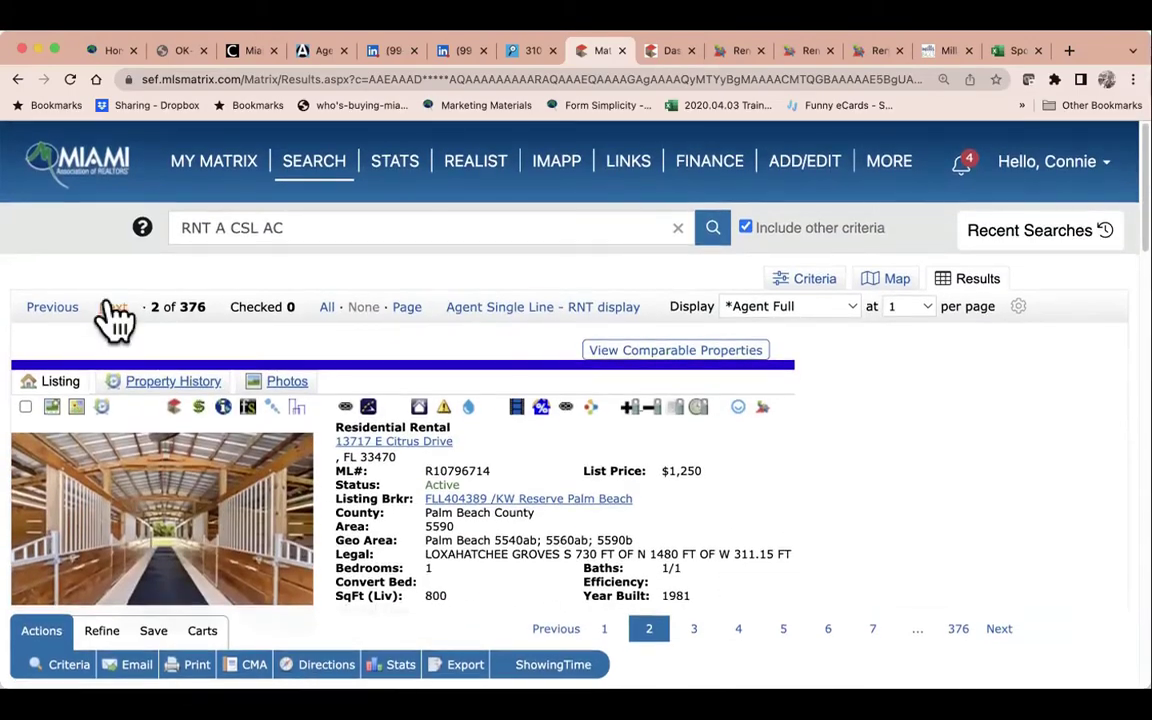
- Advance through the third and fourth rental listings to the fifth one
{"action": "left_click", "coordinate": [110, 306]}
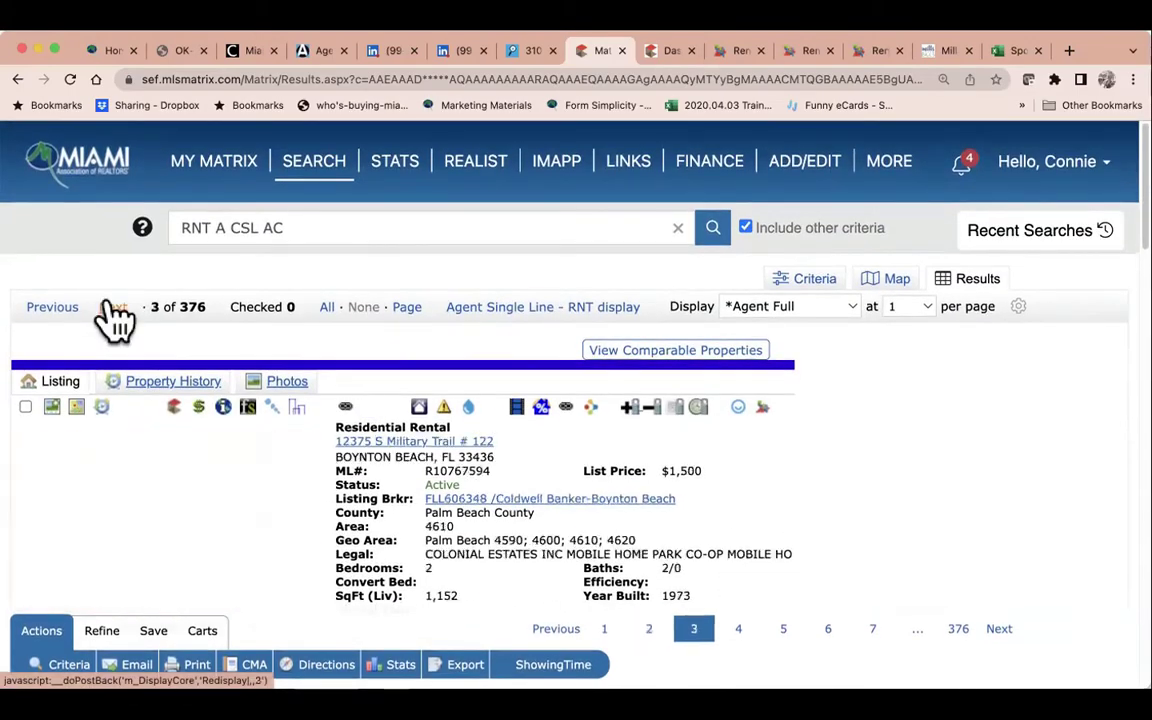
{"action": "left_click", "coordinate": [113, 308]}
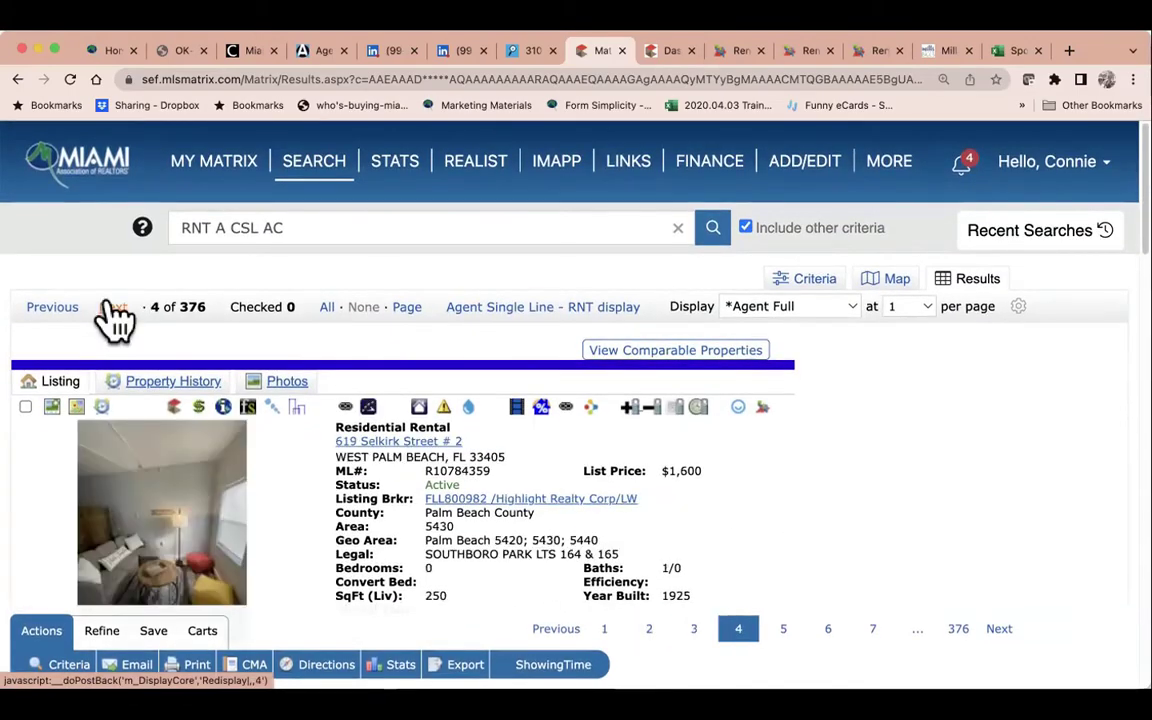
{"action": "left_click", "coordinate": [115, 310]}
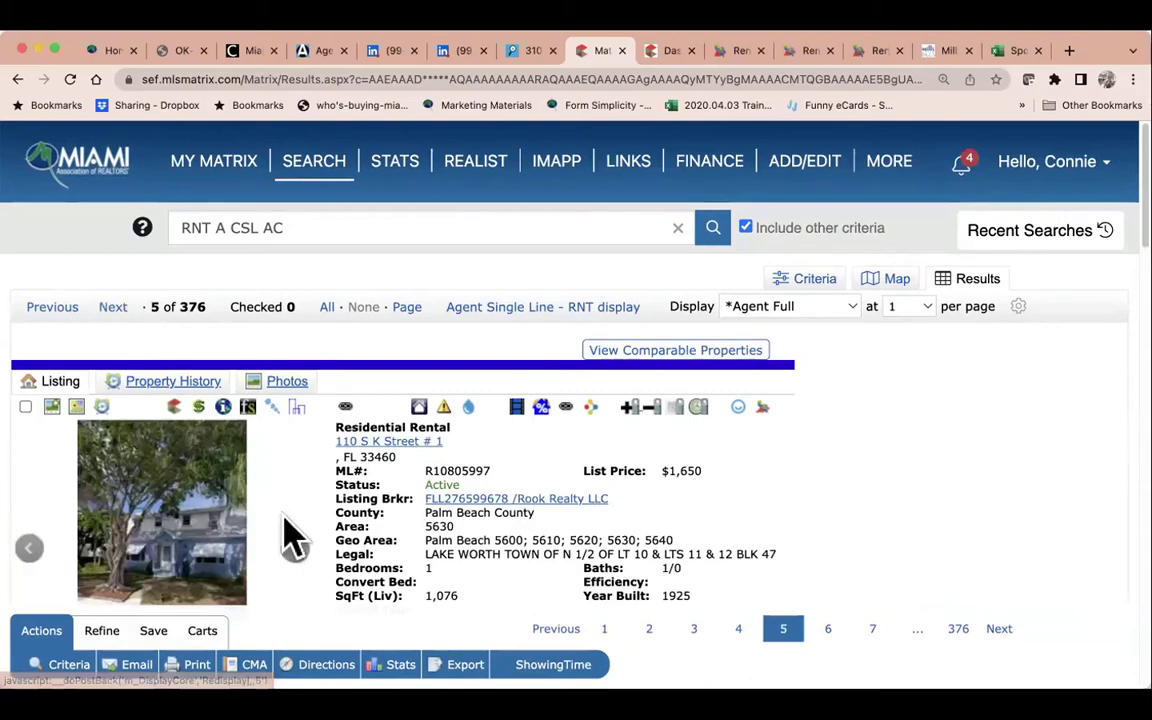
- Examine the fifth listing's seasonal rents, monthly statuses, broker remarks, additional information and rental information
{"action": "scroll", "coordinate": [295, 494], "scroll_direction": "down", "scroll_amount": 4}
{"action": "scroll", "coordinate": [285, 500], "scroll_direction": "down", "scroll_amount": 1}
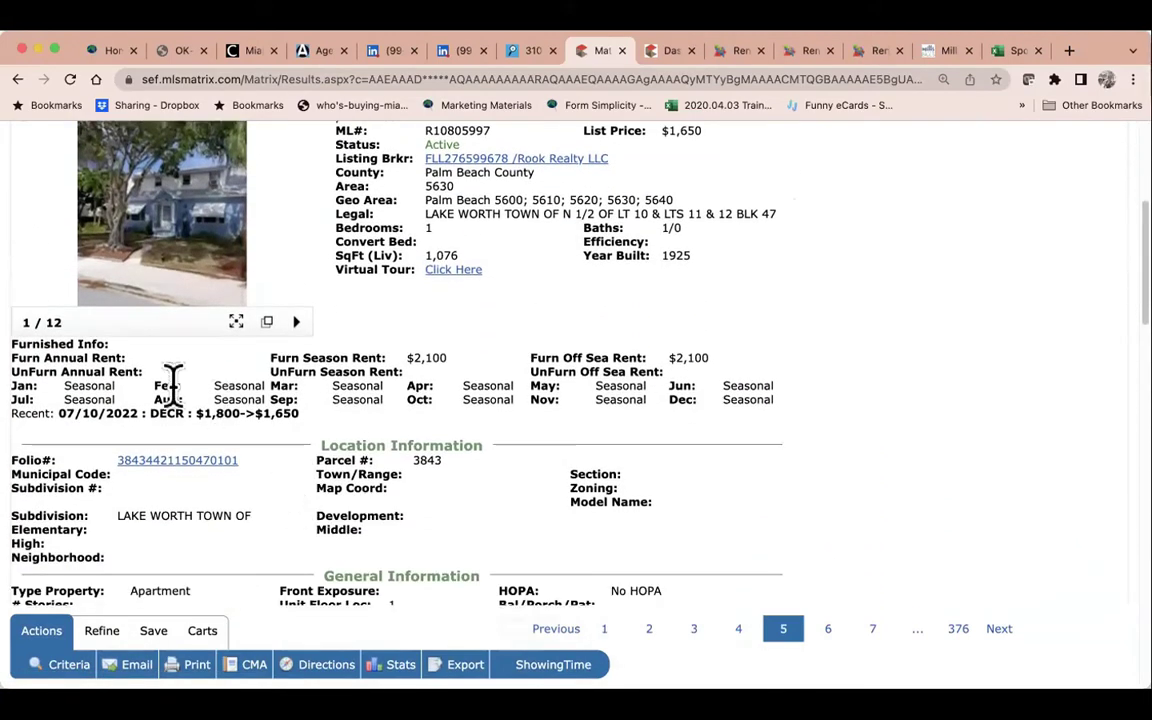
{"action": "scroll", "coordinate": [668, 410], "scroll_direction": "down", "scroll_amount": 10}
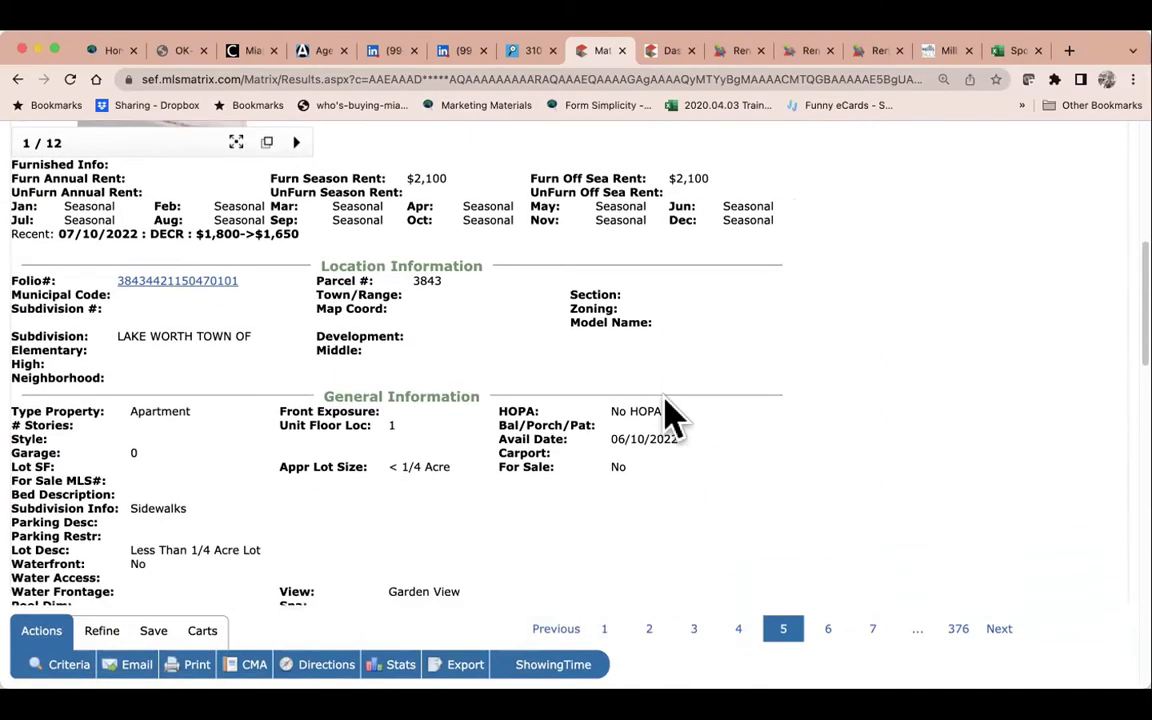
{"action": "scroll", "coordinate": [672, 415], "scroll_direction": "down", "scroll_amount": 2}
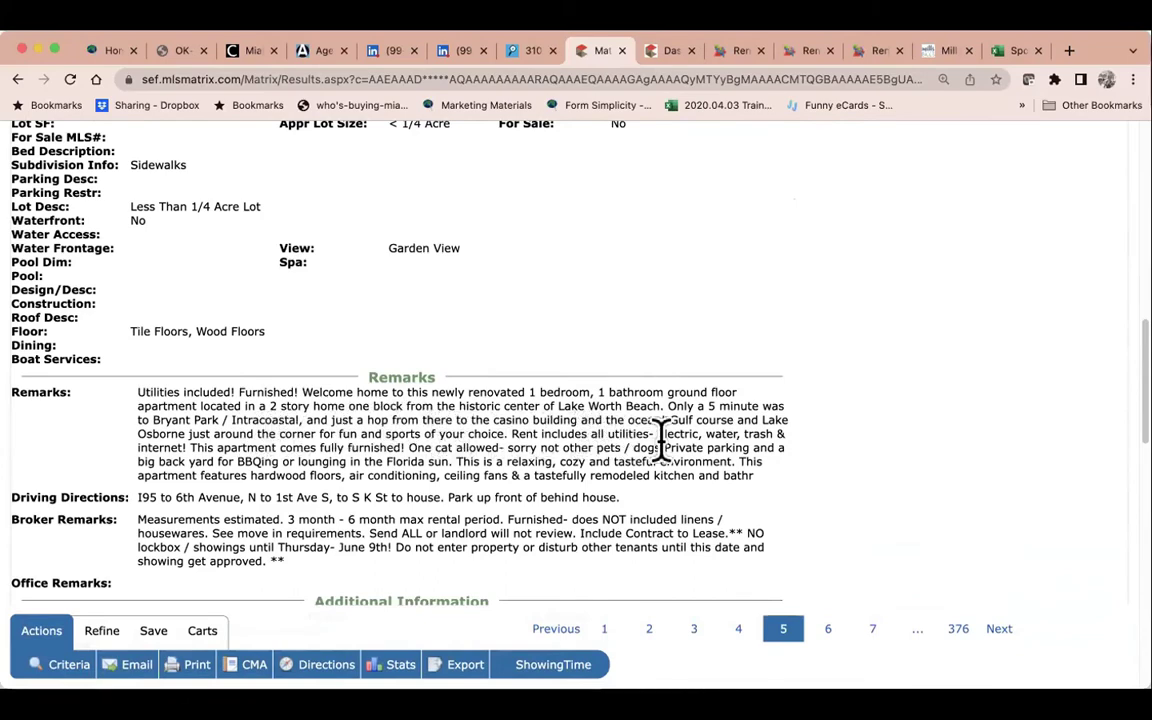
{"action": "scroll", "coordinate": [660, 438], "scroll_direction": "down", "scroll_amount": 3}
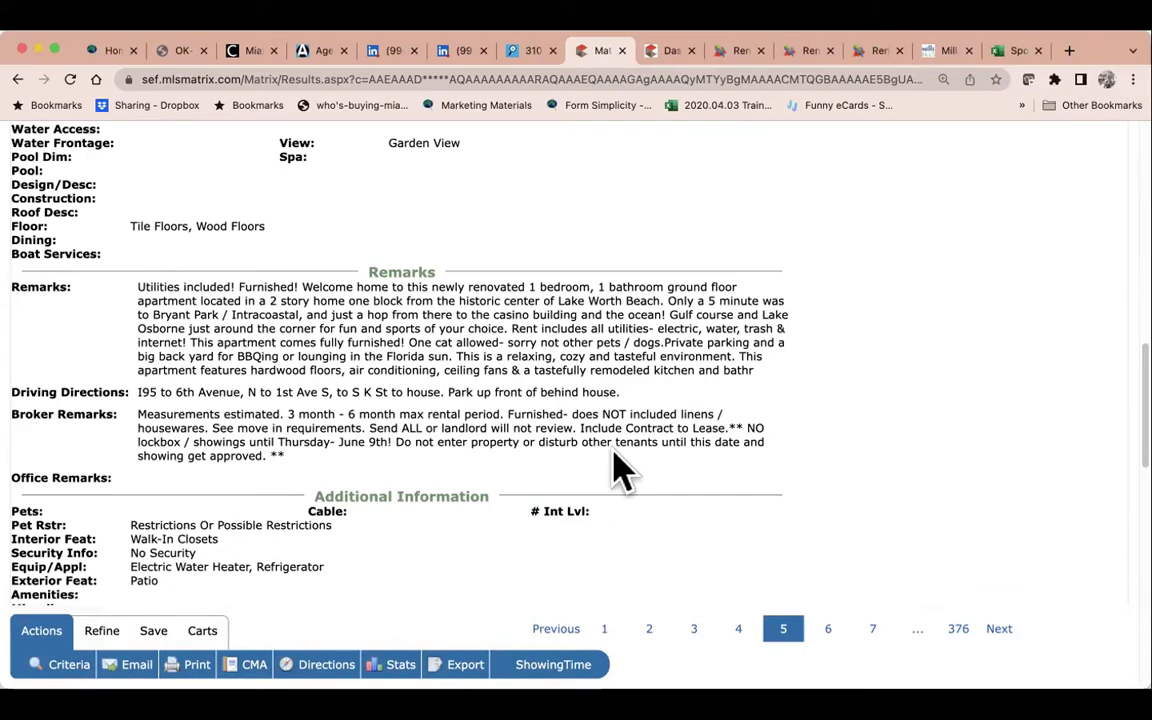
{"action": "scroll", "coordinate": [620, 468], "scroll_direction": "up", "scroll_amount": 2}
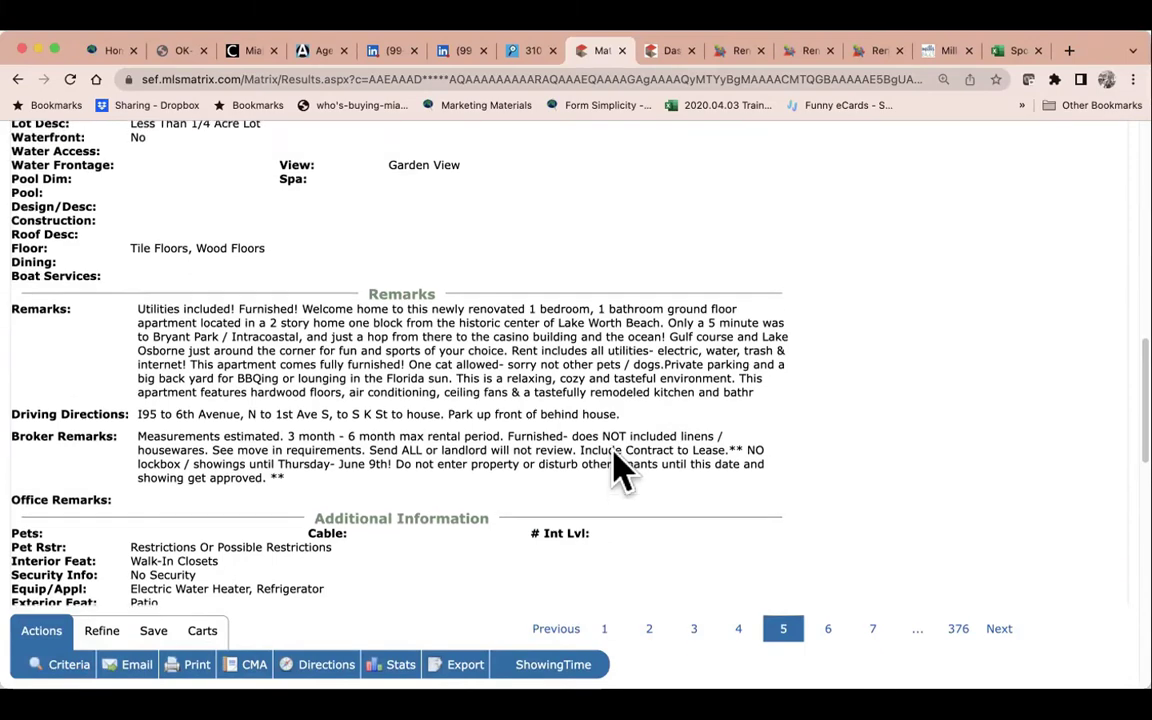
{"action": "scroll", "coordinate": [620, 468], "scroll_direction": "down", "scroll_amount": 5}
{"action": "scroll", "coordinate": [620, 468], "scroll_direction": "down", "scroll_amount": 3}
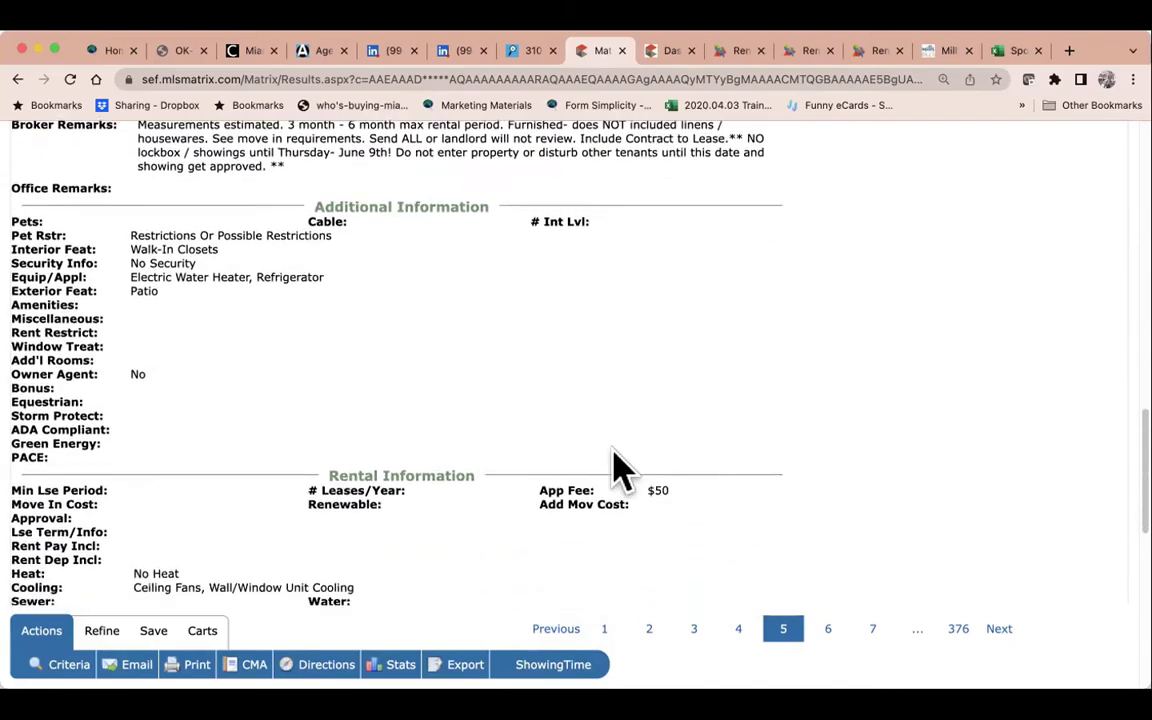
{"action": "scroll", "coordinate": [617, 470], "scroll_direction": "up", "scroll_amount": 15}
{"action": "scroll", "coordinate": [613, 453], "scroll_direction": "up", "scroll_amount": 10}
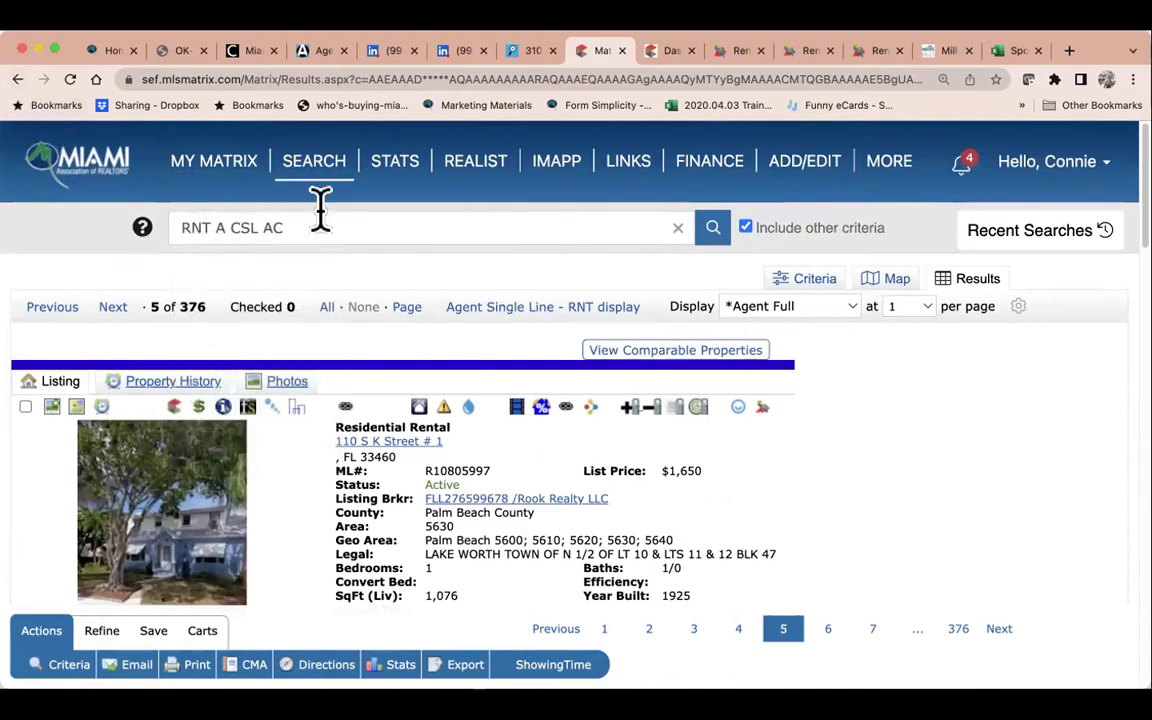
- Return to the rental search criteria, clear all of them and select only the Active status
{"action": "mouse_move", "coordinate": [321, 180]}
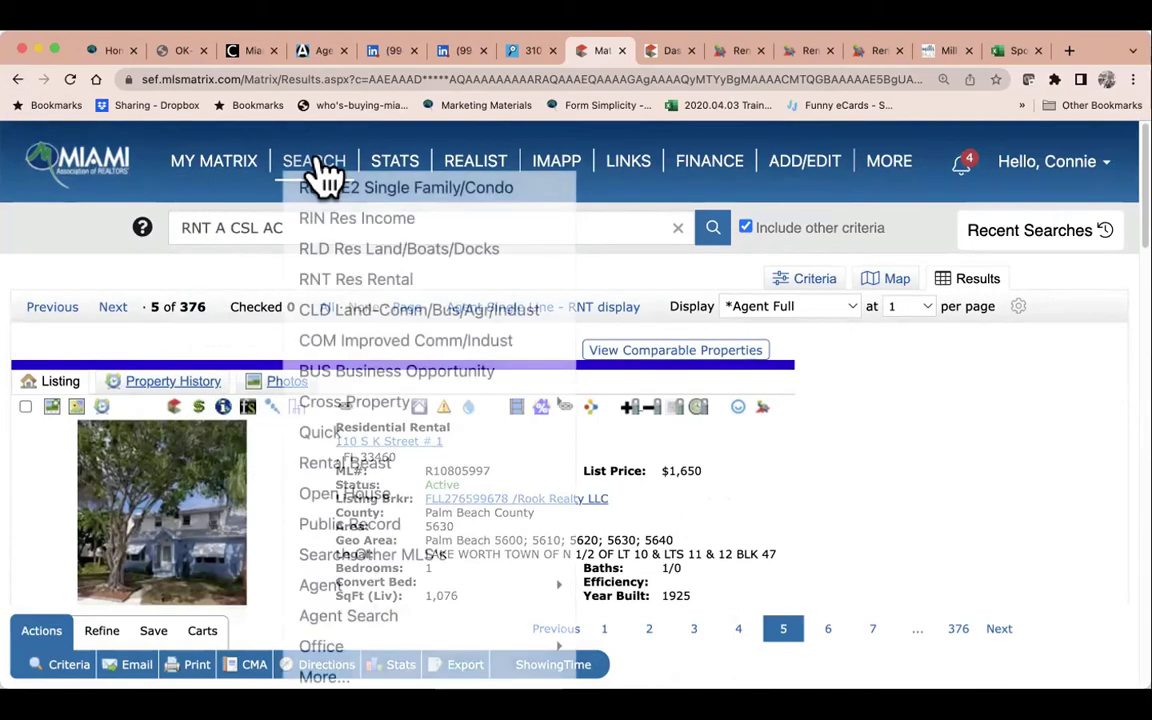
{"action": "left_click", "coordinate": [810, 279]}
{"action": "scroll", "coordinate": [340, 396], "scroll_direction": "down", "scroll_amount": 10}
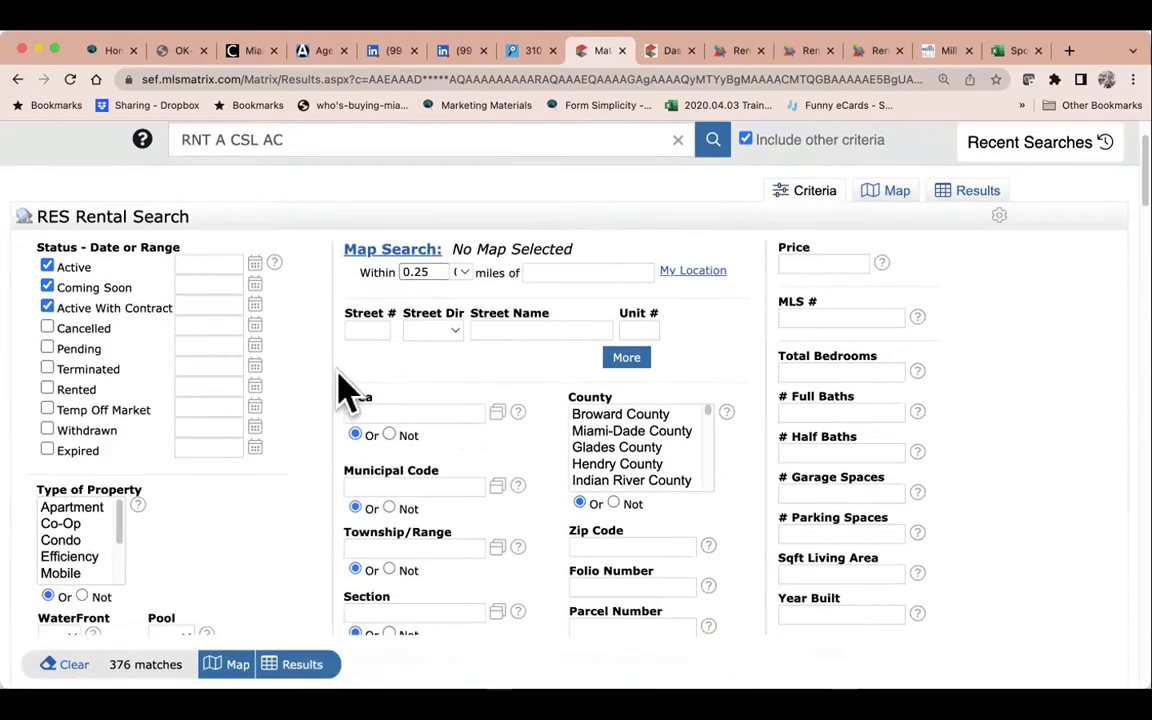
{"action": "scroll", "coordinate": [340, 390], "scroll_direction": "down", "scroll_amount": 5}
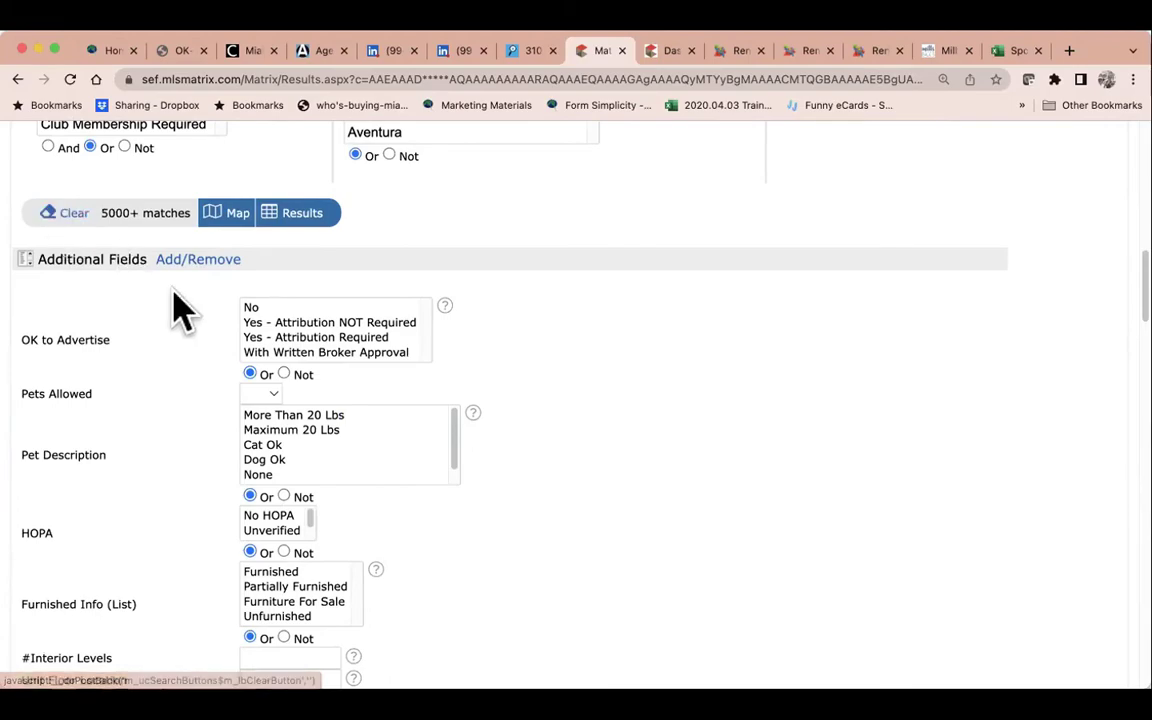
{"action": "scroll", "coordinate": [172, 300], "scroll_direction": "up", "scroll_amount": 15}
{"action": "left_click", "coordinate": [47, 355]}
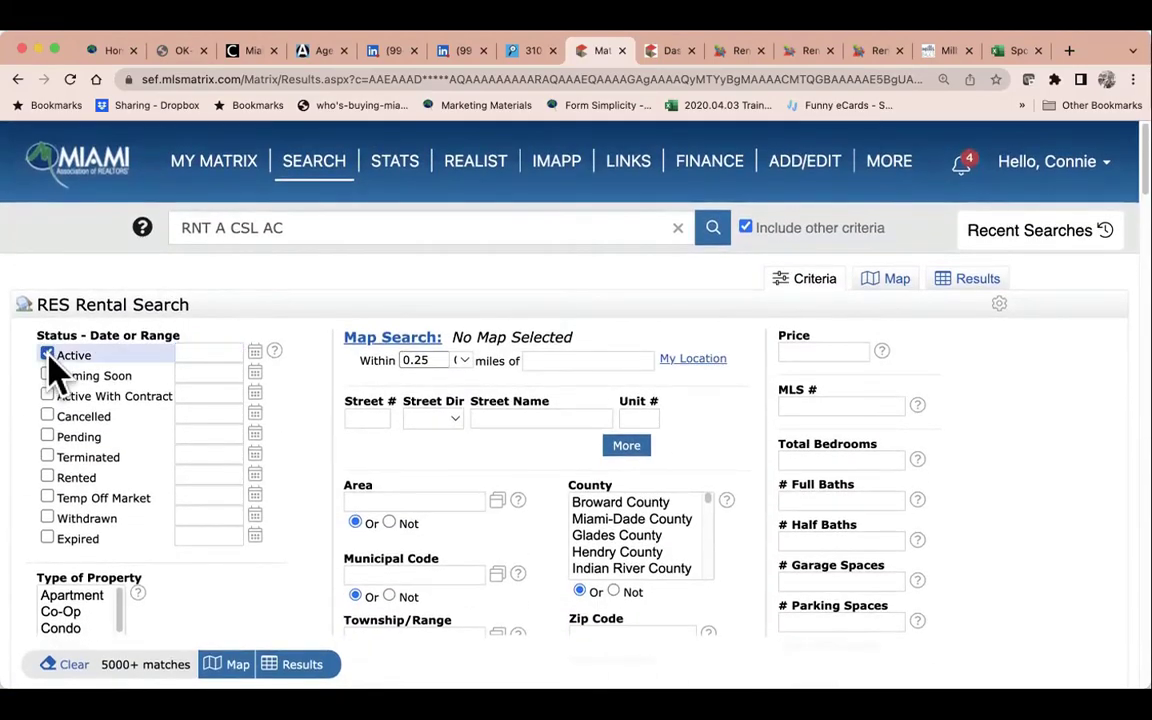
- Find "remark" on the page to locate the additional Remarks search field and enter *short* in it
{"action": "scroll", "coordinate": [255, 520], "scroll_direction": "down", "scroll_amount": 2}
{"action": "scroll", "coordinate": [260, 512], "scroll_direction": "down", "scroll_amount": 10}
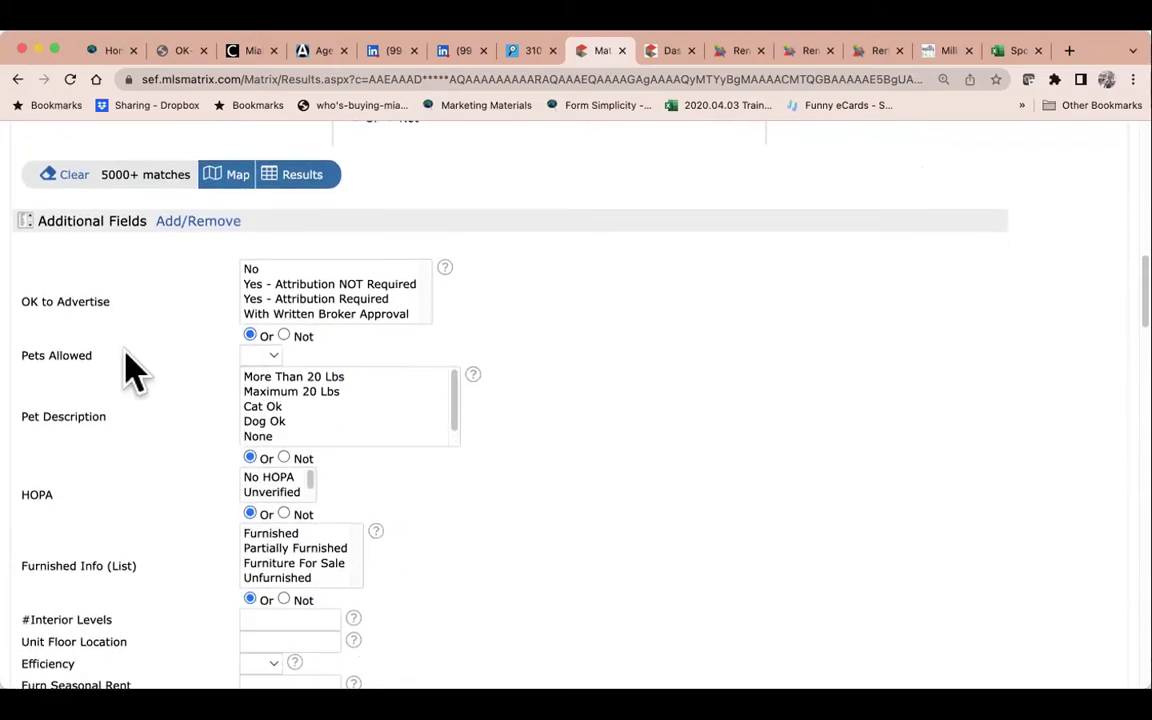
{"action": "key", "text": "super+f"}
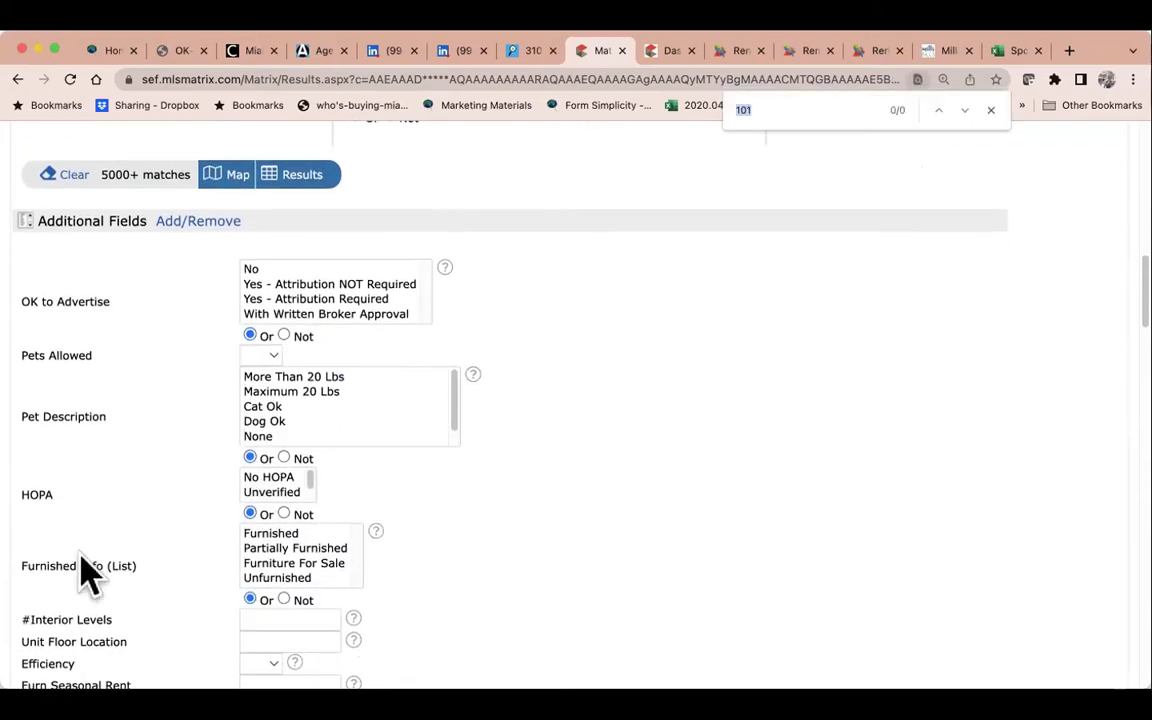
{"action": "type", "text": "rema"}
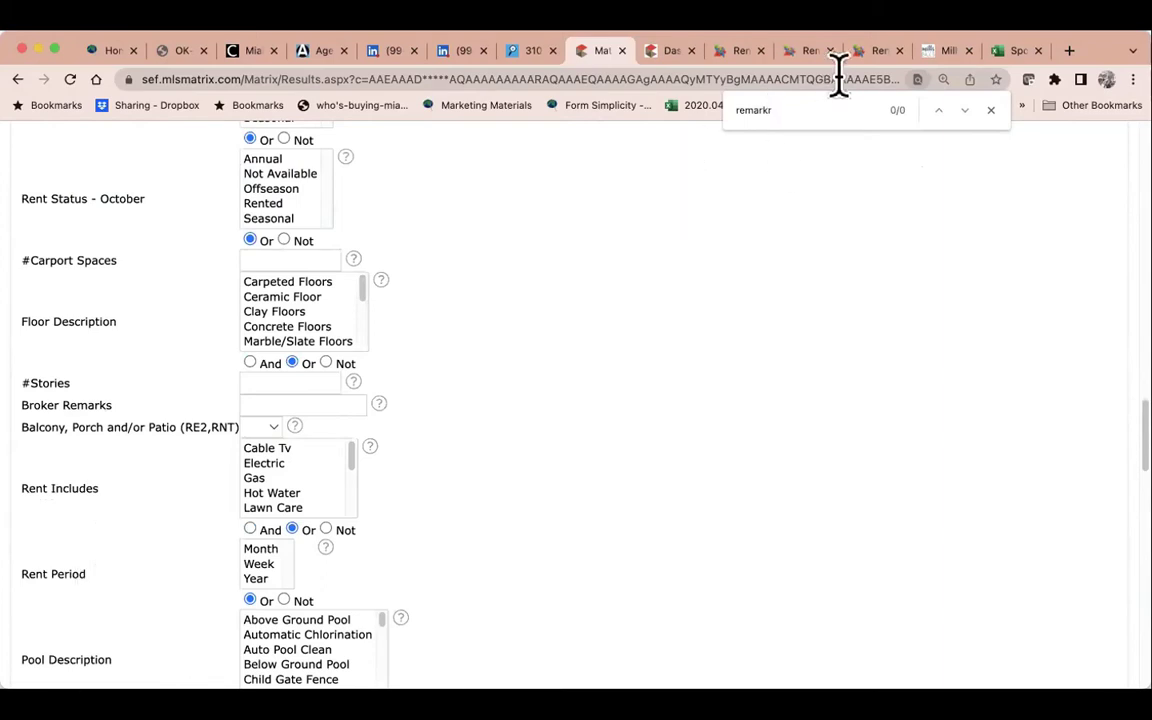
{"action": "type", "text": "rkr"}
{"action": "key", "text": "BackSpace"}
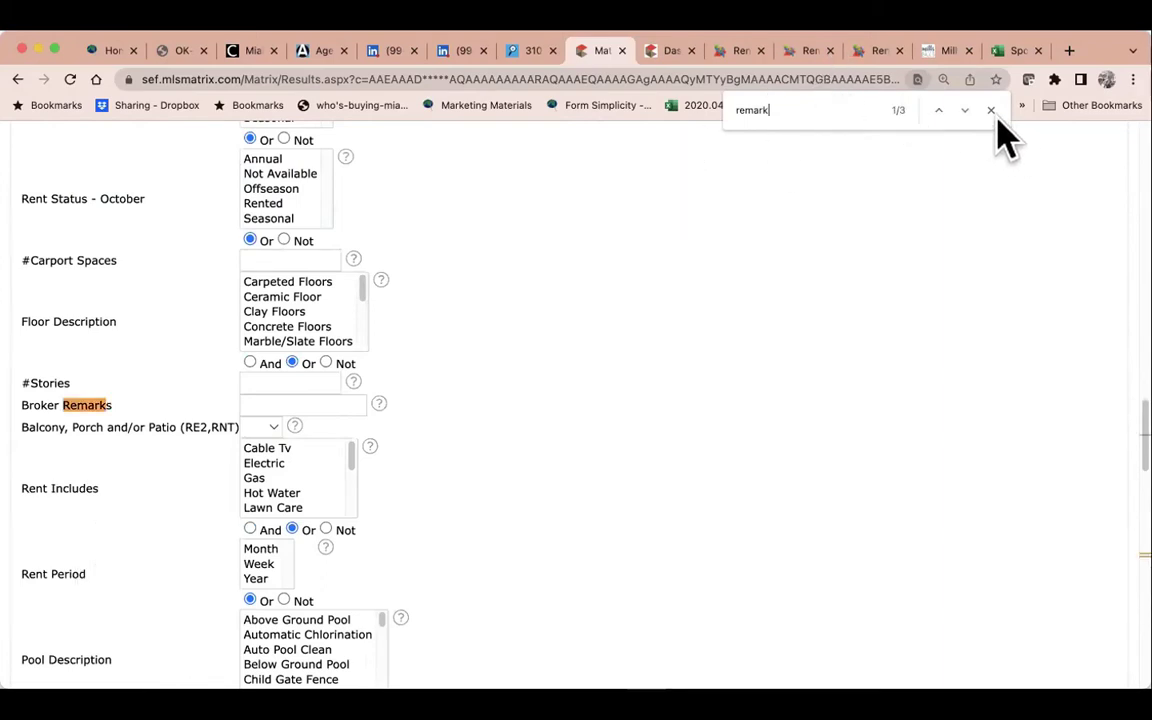
{"action": "left_click", "coordinate": [966, 110]}
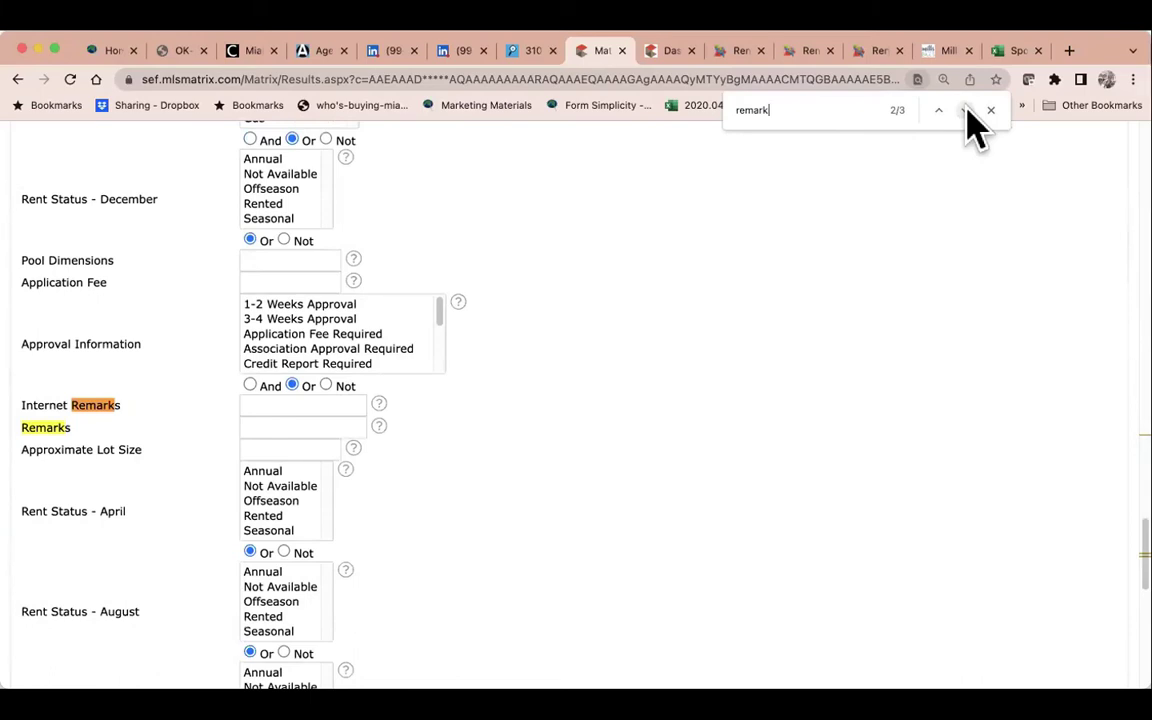
{"action": "left_click", "coordinate": [296, 427]}
{"action": "type", "text": "*"}
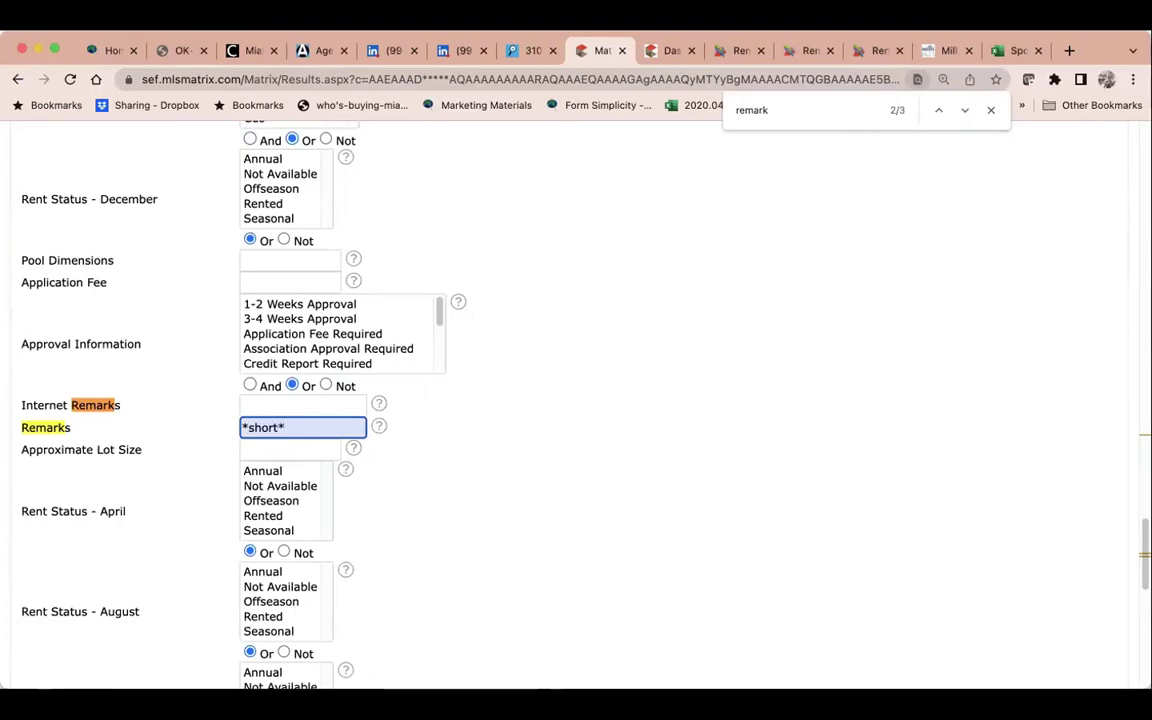
- Limit the rental search to Miami-Dade County and show the matching listings
{"action": "scroll", "coordinate": [385, 412], "scroll_direction": "up", "scroll_amount": 15}
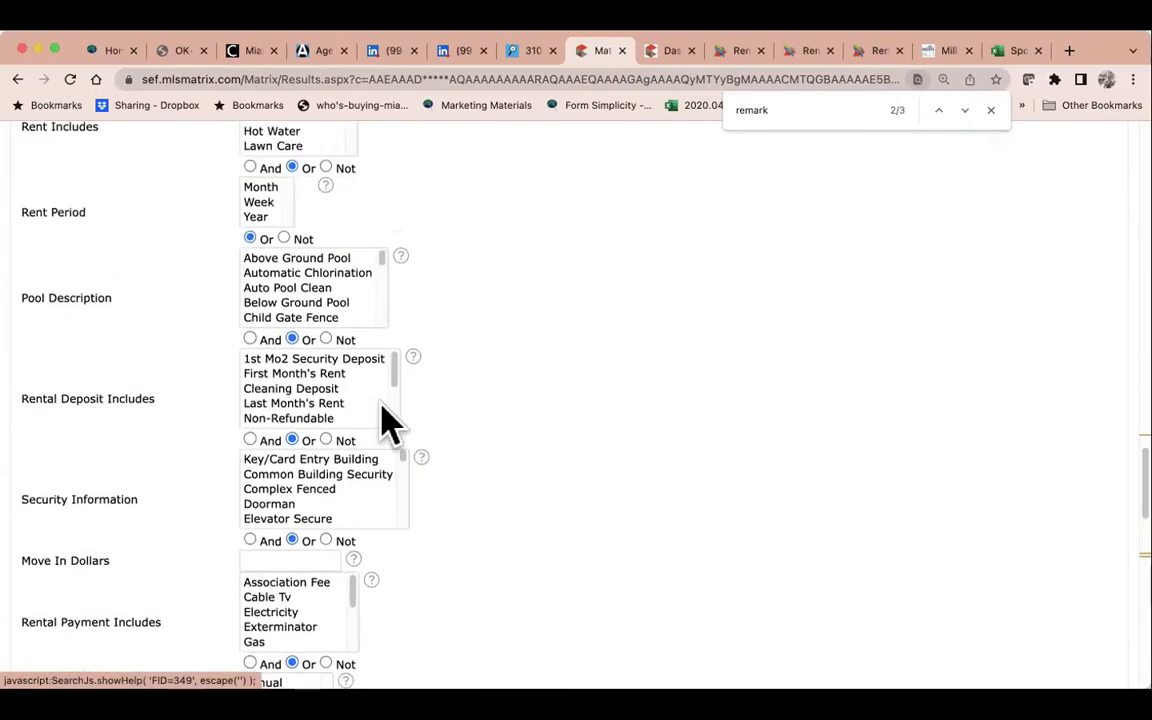
{"action": "scroll", "coordinate": [385, 412], "scroll_direction": "up", "scroll_amount": 10}
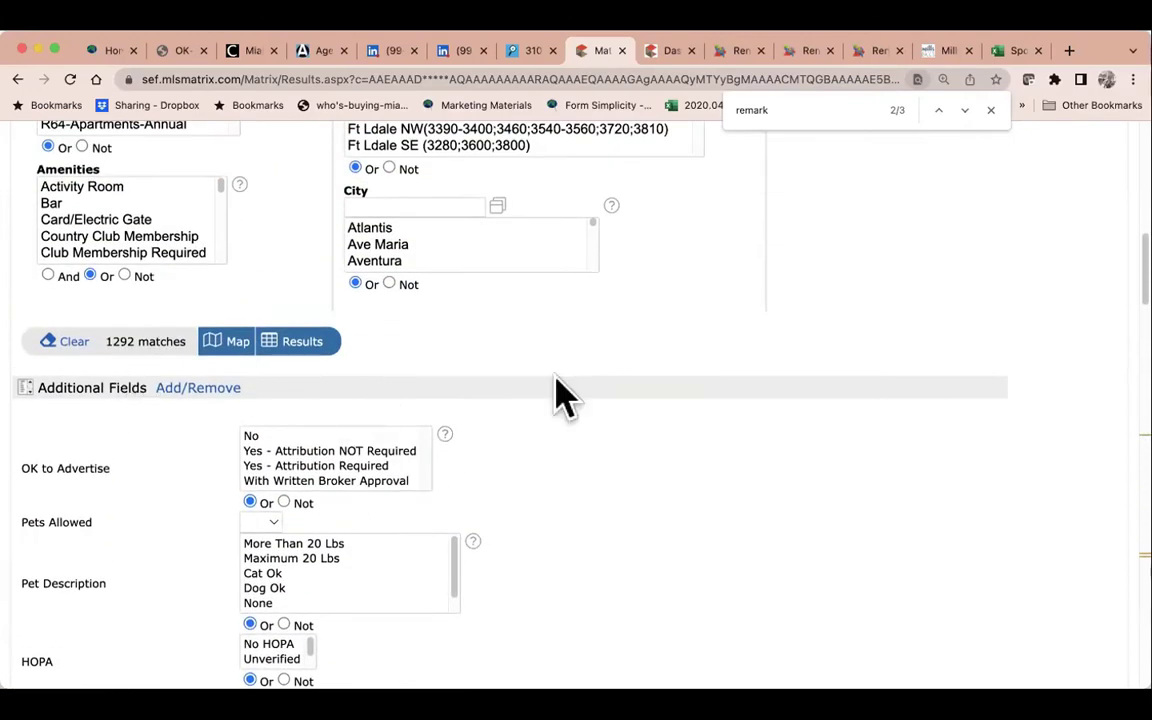
{"action": "scroll", "coordinate": [694, 380], "scroll_direction": "up", "scroll_amount": 5}
{"action": "scroll", "coordinate": [690, 362], "scroll_direction": "up", "scroll_amount": 3}
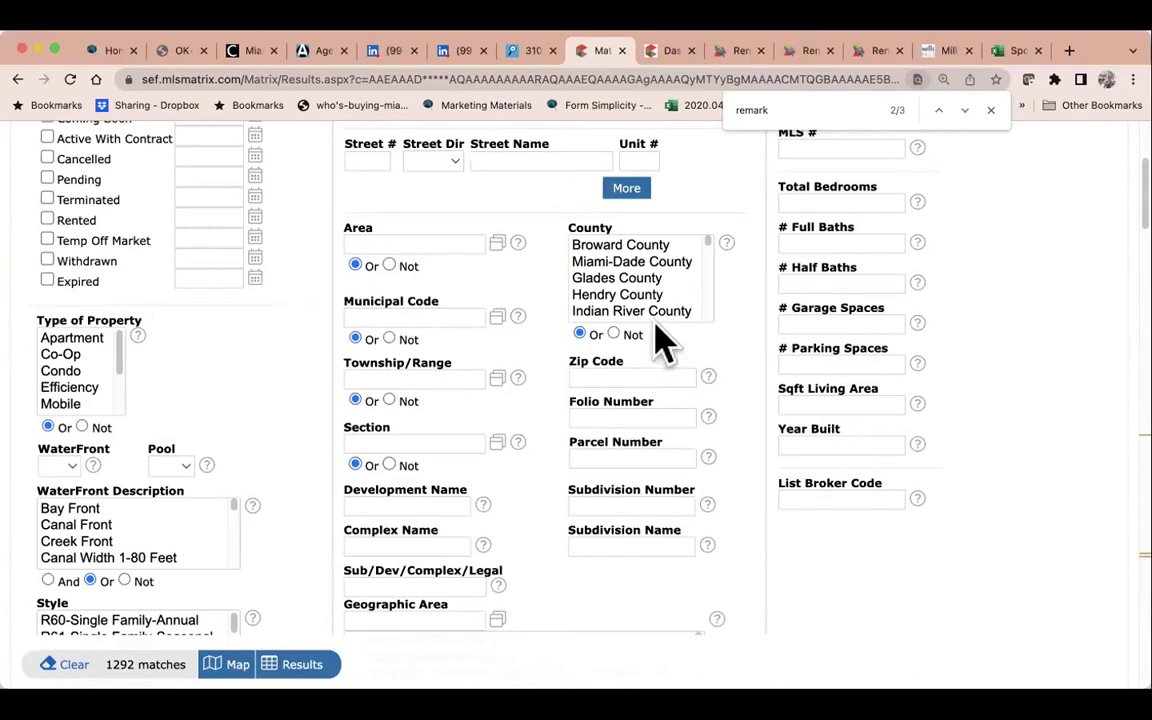
{"action": "left_click", "coordinate": [638, 268]}
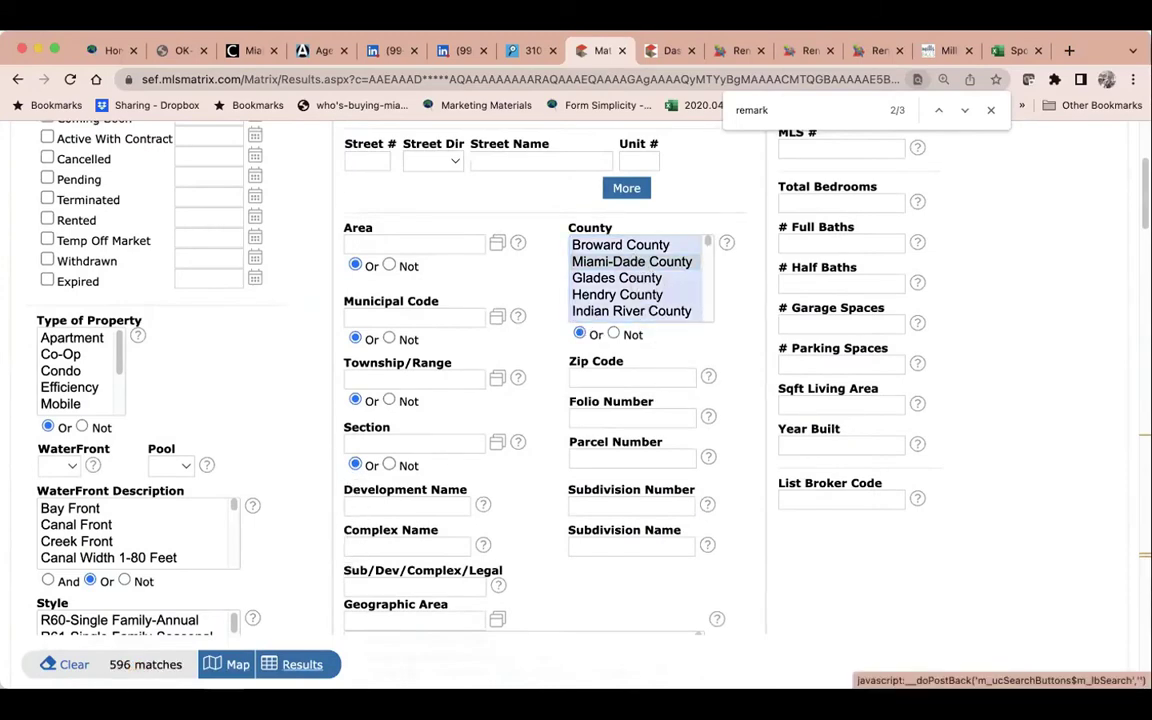
{"action": "left_click", "coordinate": [302, 664]}
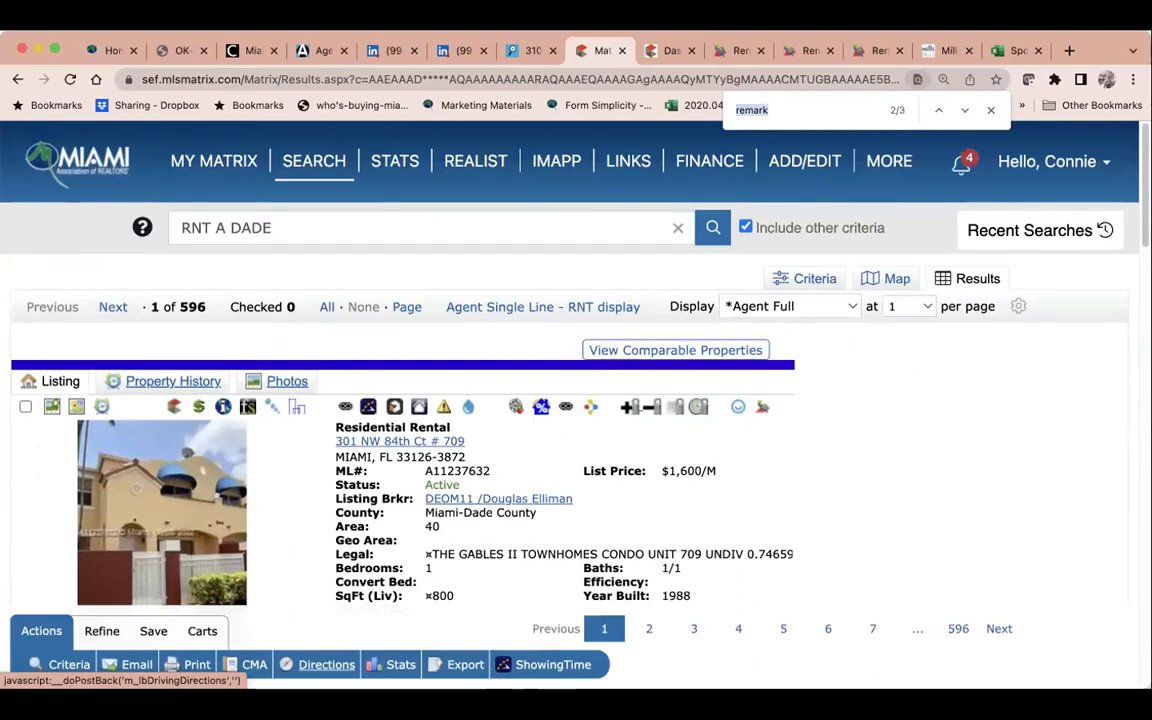
- Find the word "short" within the first listing's page to see how its remarks use it
{"action": "type", "text": "e"}
{"action": "key", "text": "BackSpace"}
{"action": "key", "text": "BackSpace"}
{"action": "type", "text": "ho"}
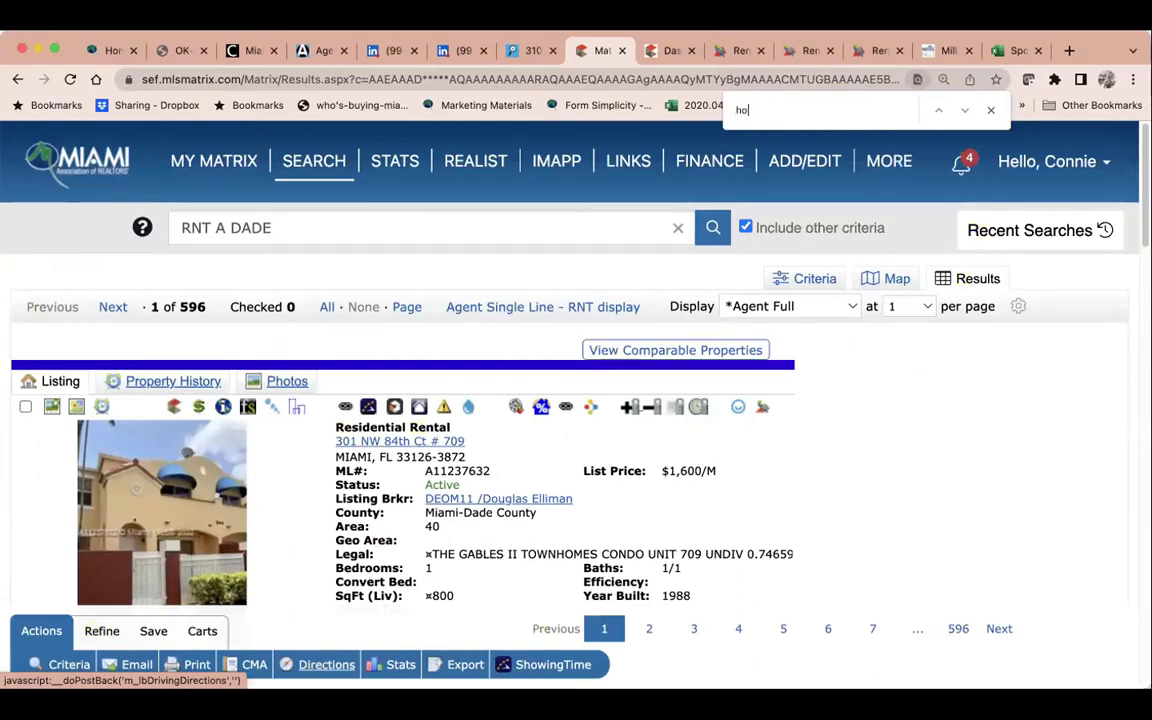
{"action": "type", "text": "rt"}
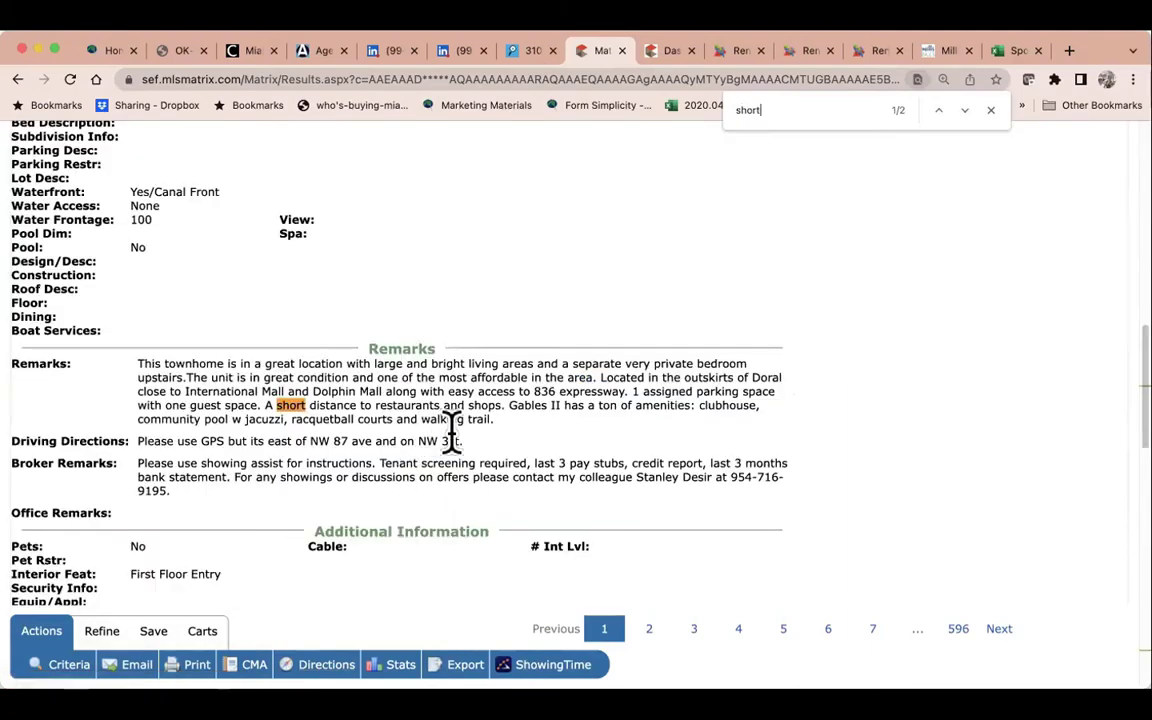
- Go to the second listing and examine its remarks, additional information and rental information
{"action": "scroll", "coordinate": [594, 363], "scroll_direction": "up", "scroll_amount": 10}
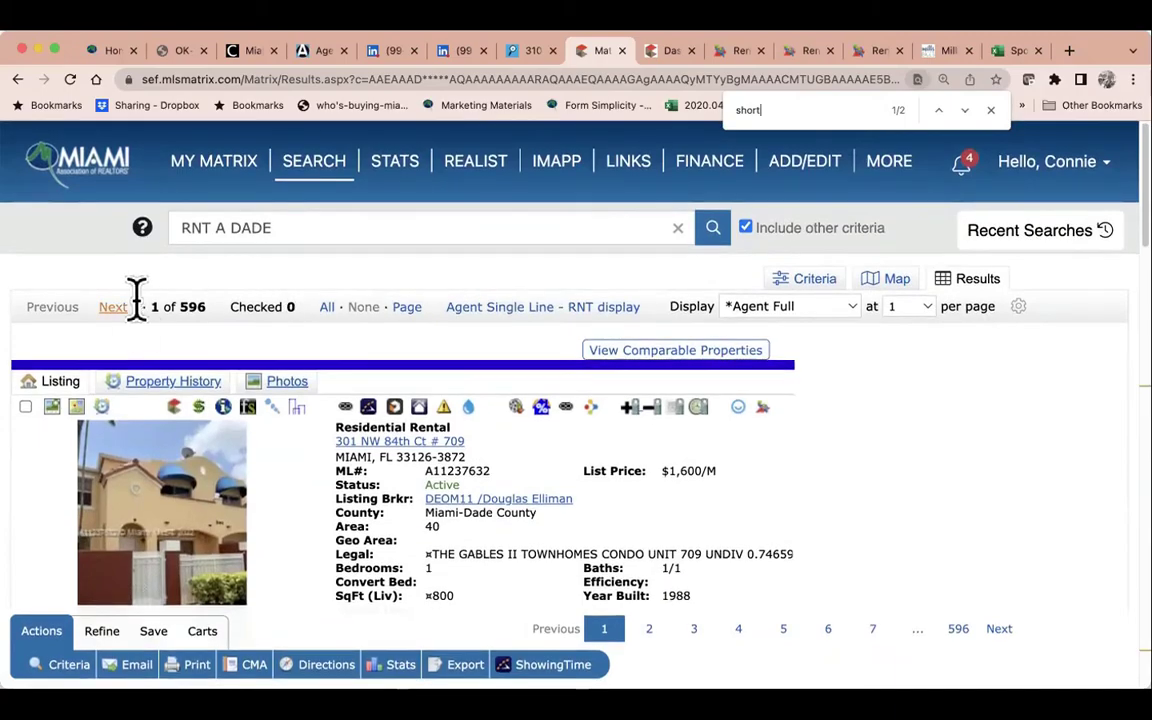
{"action": "left_click", "coordinate": [113, 308]}
{"action": "scroll", "coordinate": [656, 443], "scroll_direction": "down", "scroll_amount": 15}
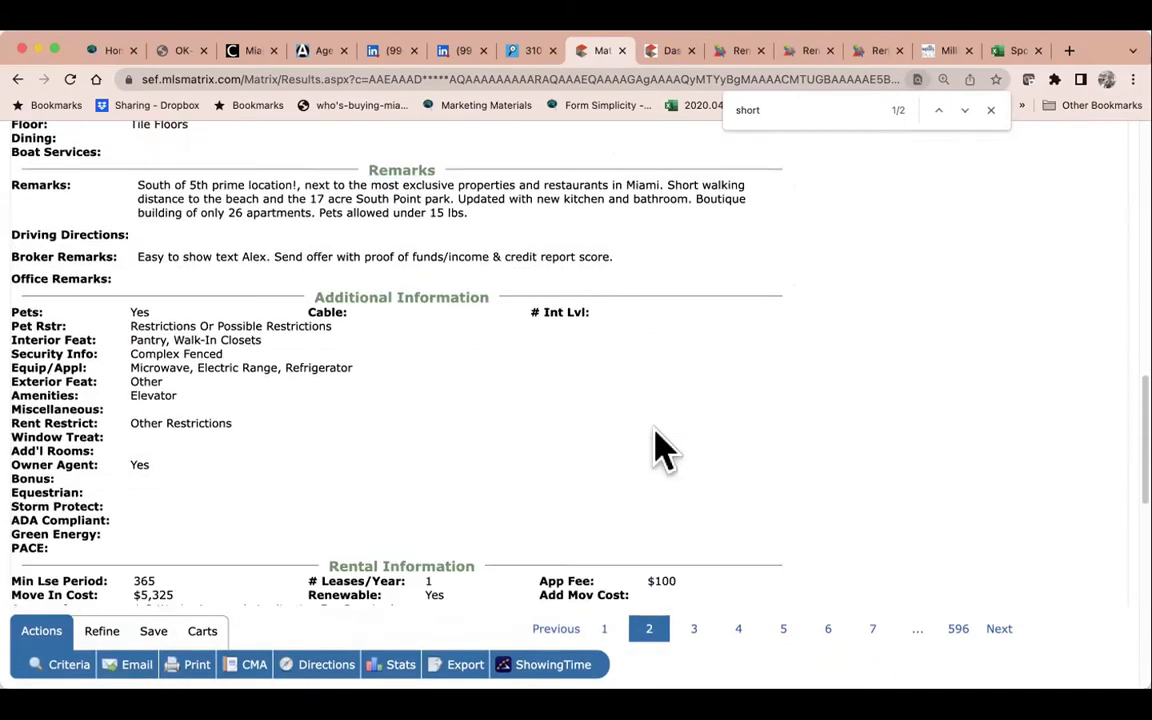
{"action": "scroll", "coordinate": [656, 443], "scroll_direction": "up", "scroll_amount": 5}
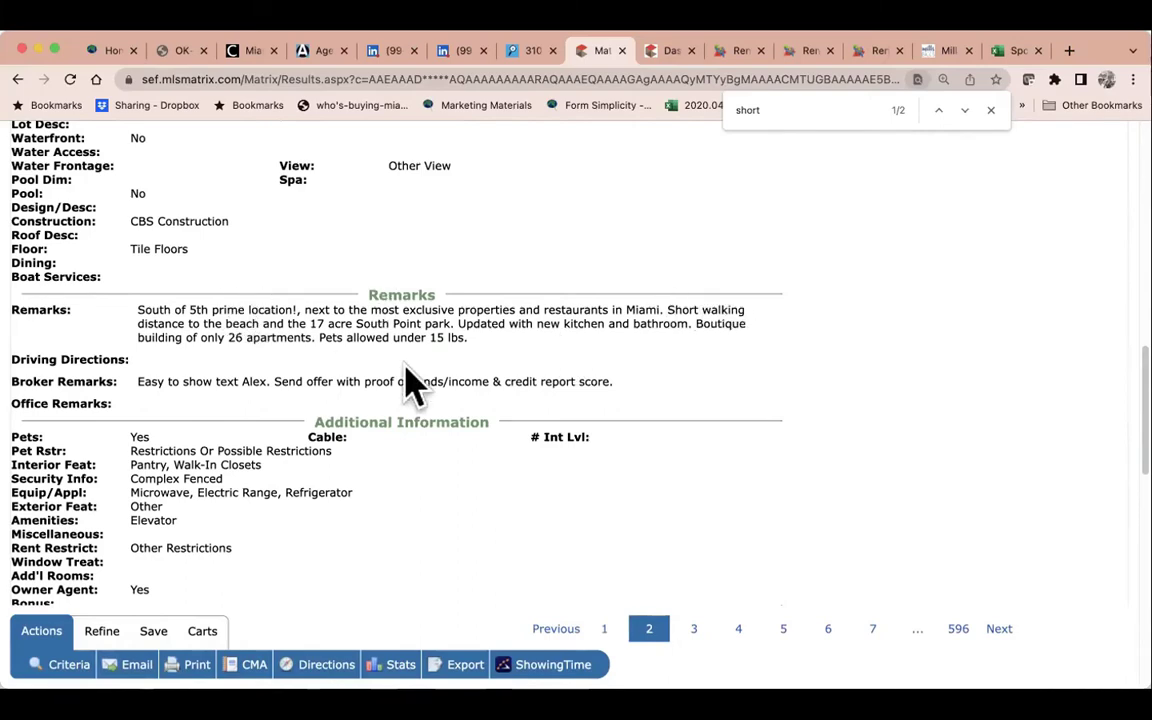
- Go to the third rental listing and highlight the short term rental wording at the start of its Remarks
{"action": "scroll", "coordinate": [406, 378], "scroll_direction": "up", "scroll_amount": 2}
{"action": "scroll", "coordinate": [406, 378], "scroll_direction": "up", "scroll_amount": 10}
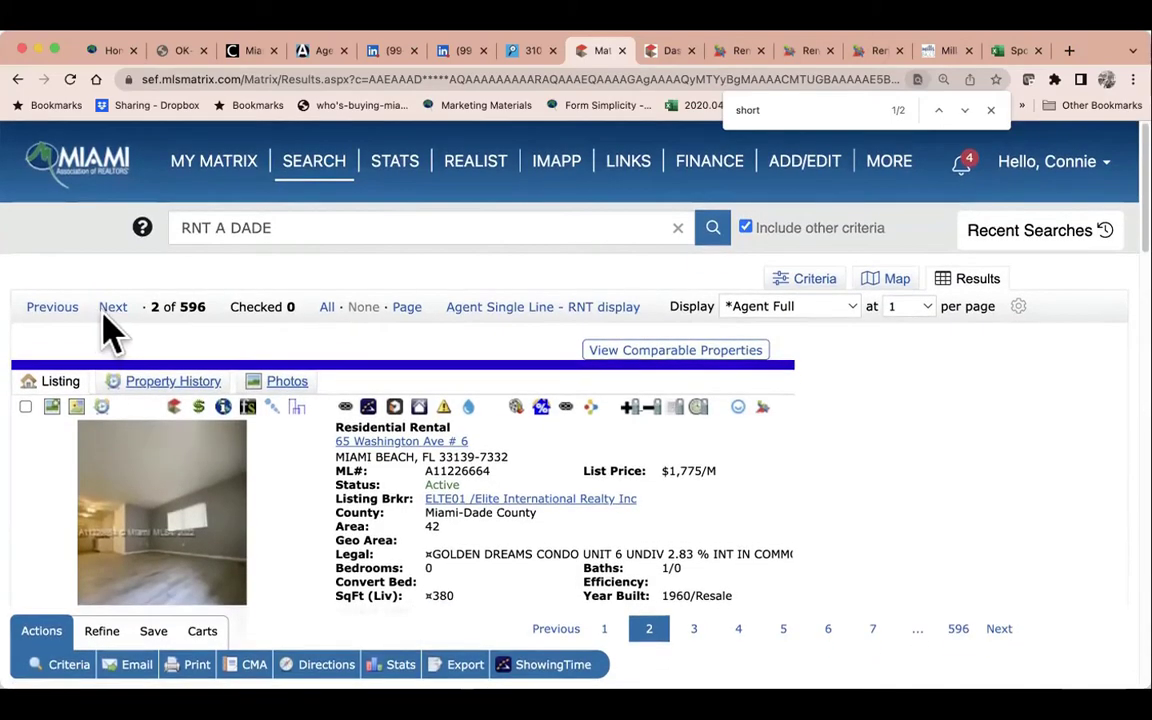
{"action": "left_click", "coordinate": [112, 308]}
{"action": "scroll", "coordinate": [400, 435], "scroll_direction": "down", "scroll_amount": 5}
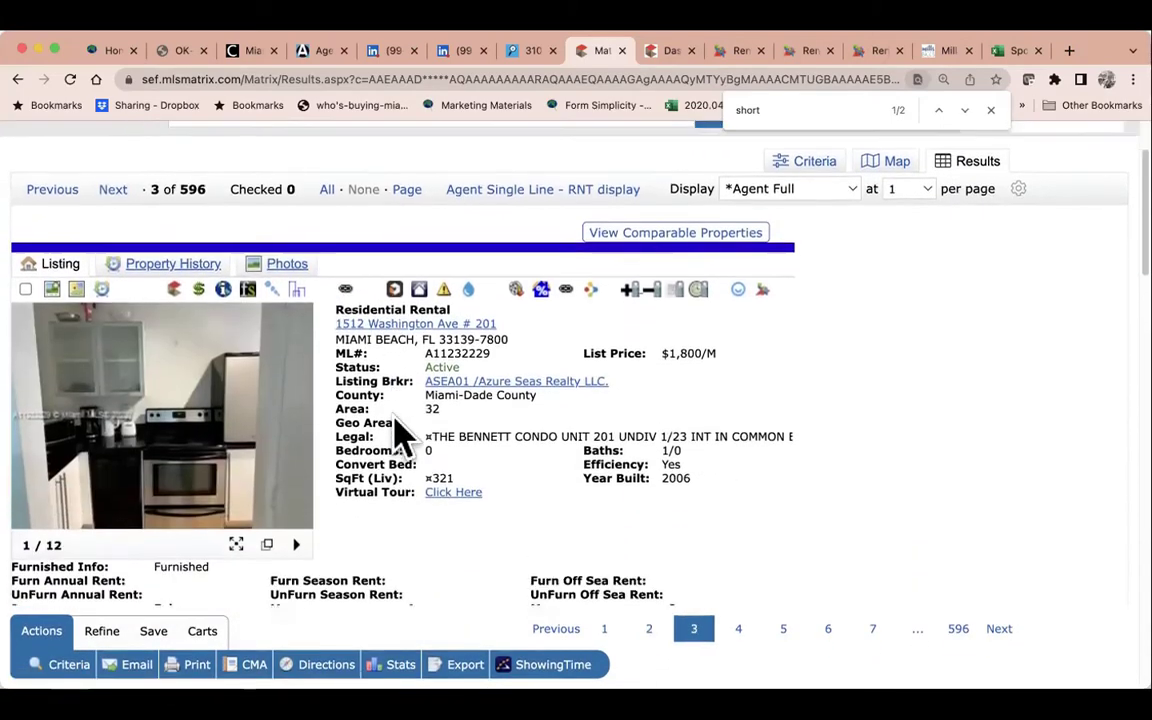
{"action": "scroll", "coordinate": [400, 435], "scroll_direction": "down", "scroll_amount": 5}
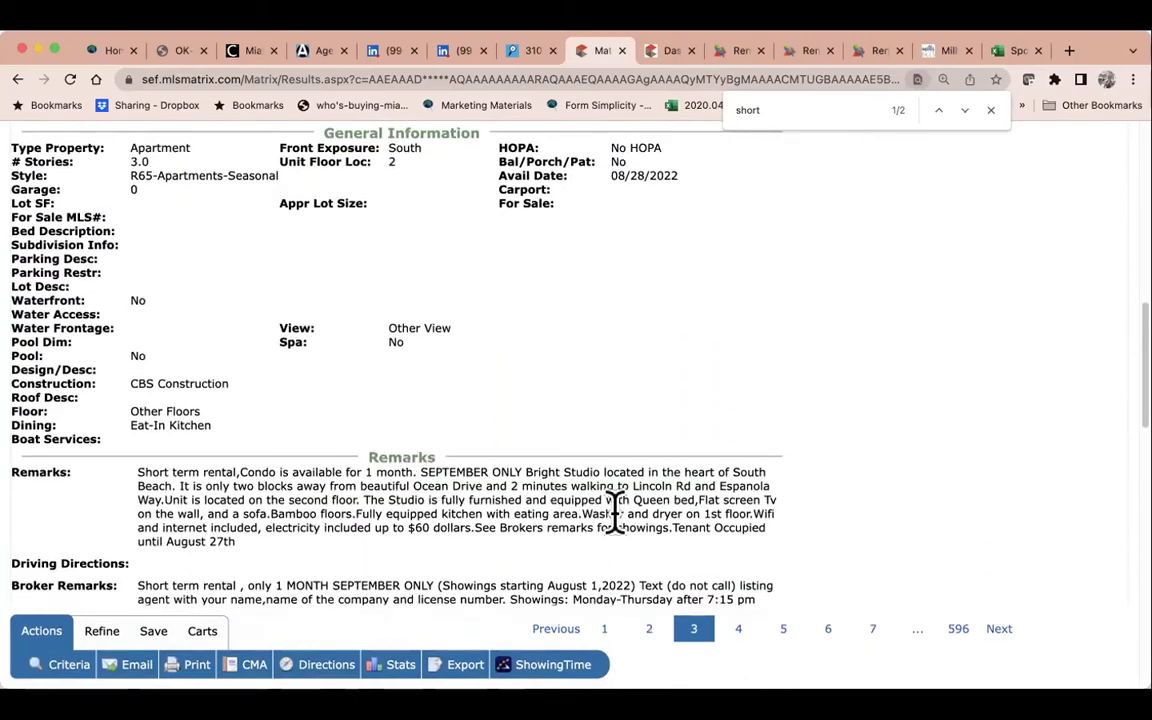
{"action": "left_click_drag", "start_coordinate": [143, 465], "coordinate": [243, 472]}
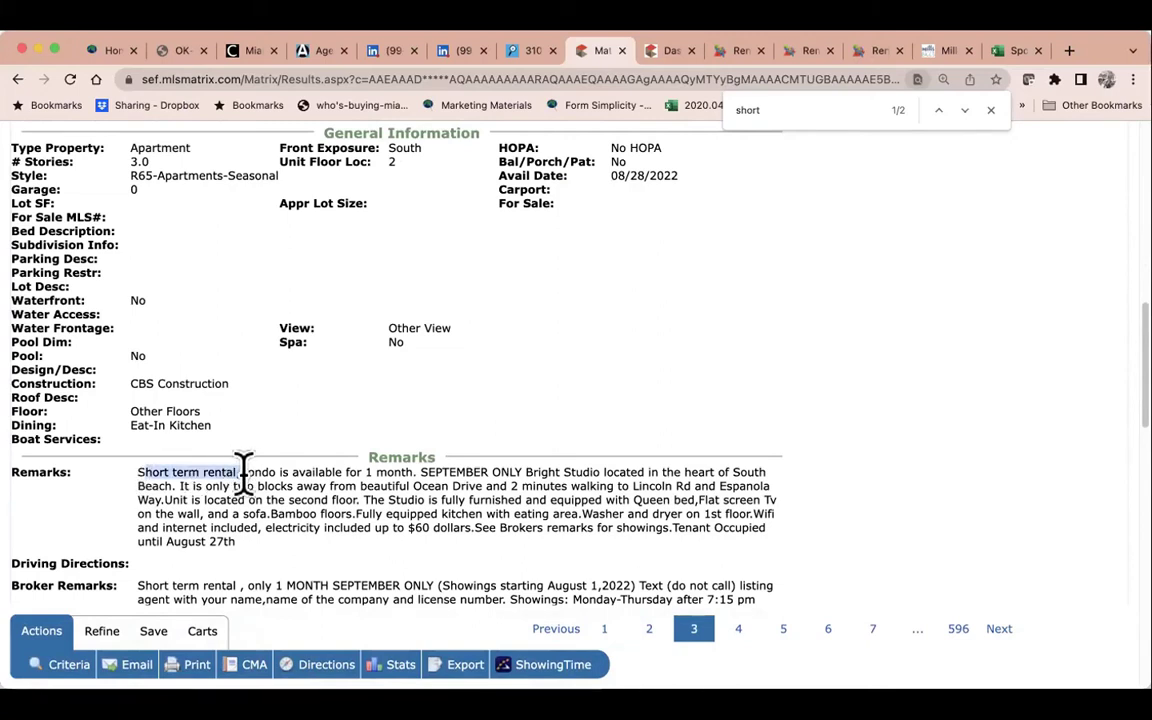
- Browse the listing's photos from the first through the sixth
{"action": "scroll", "coordinate": [243, 472], "scroll_direction": "up", "scroll_amount": 10}
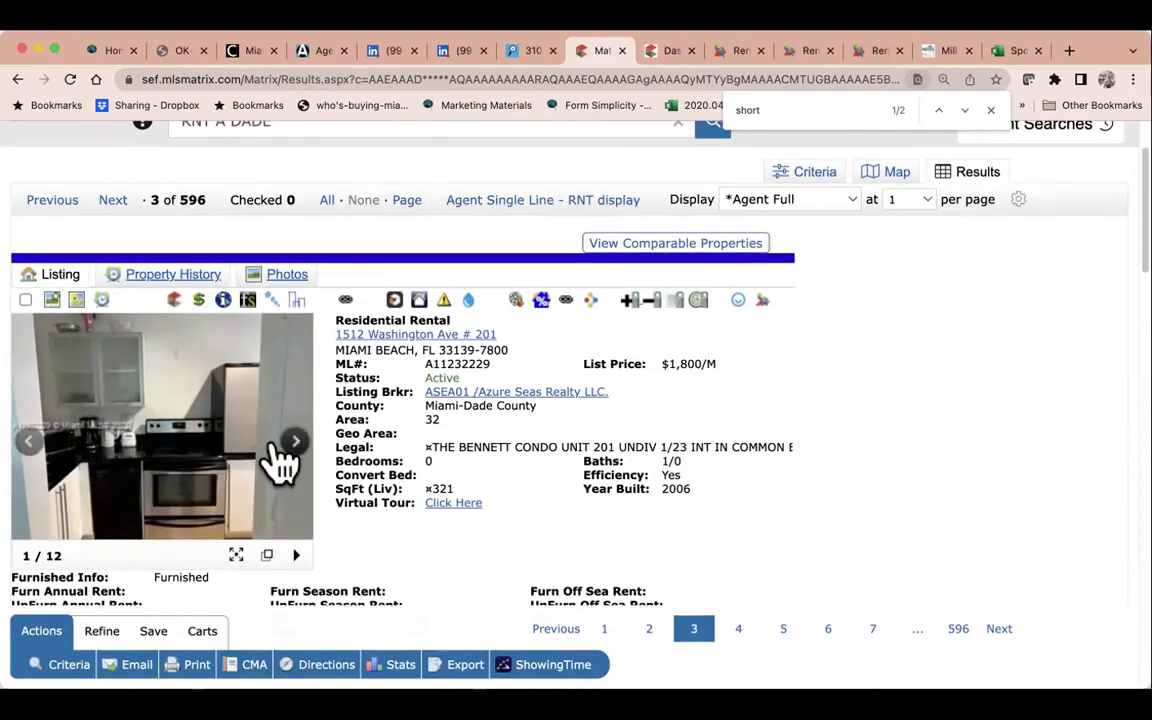
{"action": "left_click", "coordinate": [295, 443]}
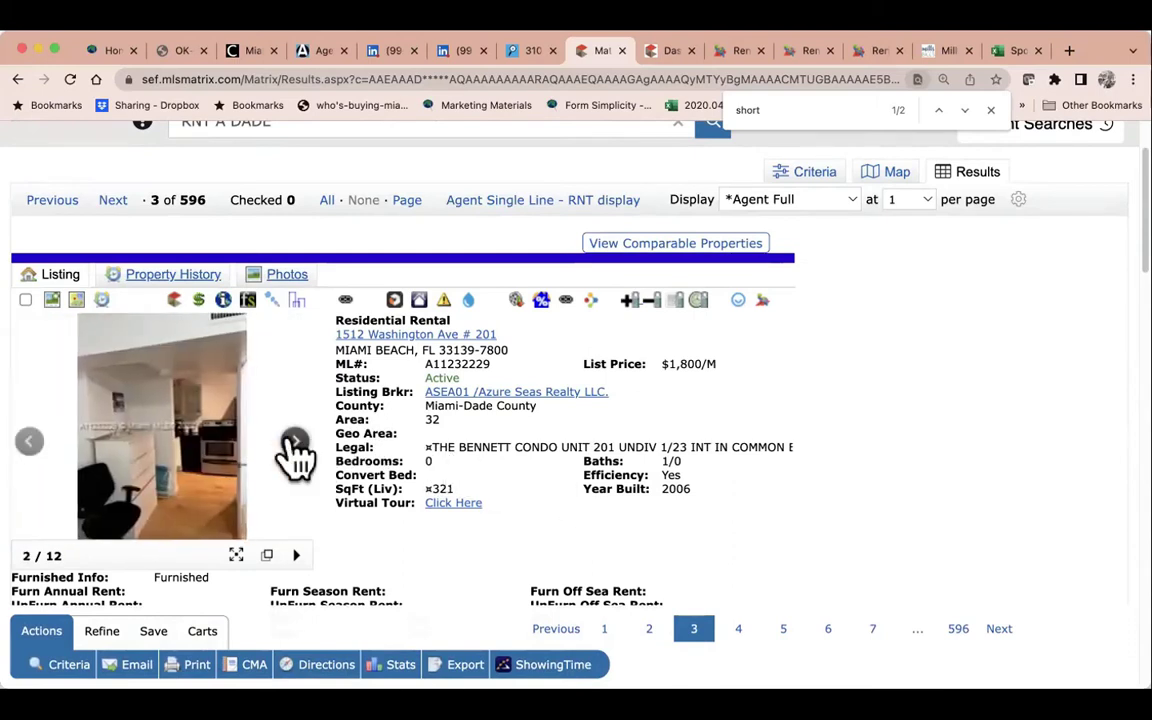
{"action": "left_click", "coordinate": [295, 443]}
{"action": "left_click", "coordinate": [295, 443]}
{"action": "left_click", "coordinate": [295, 443]}
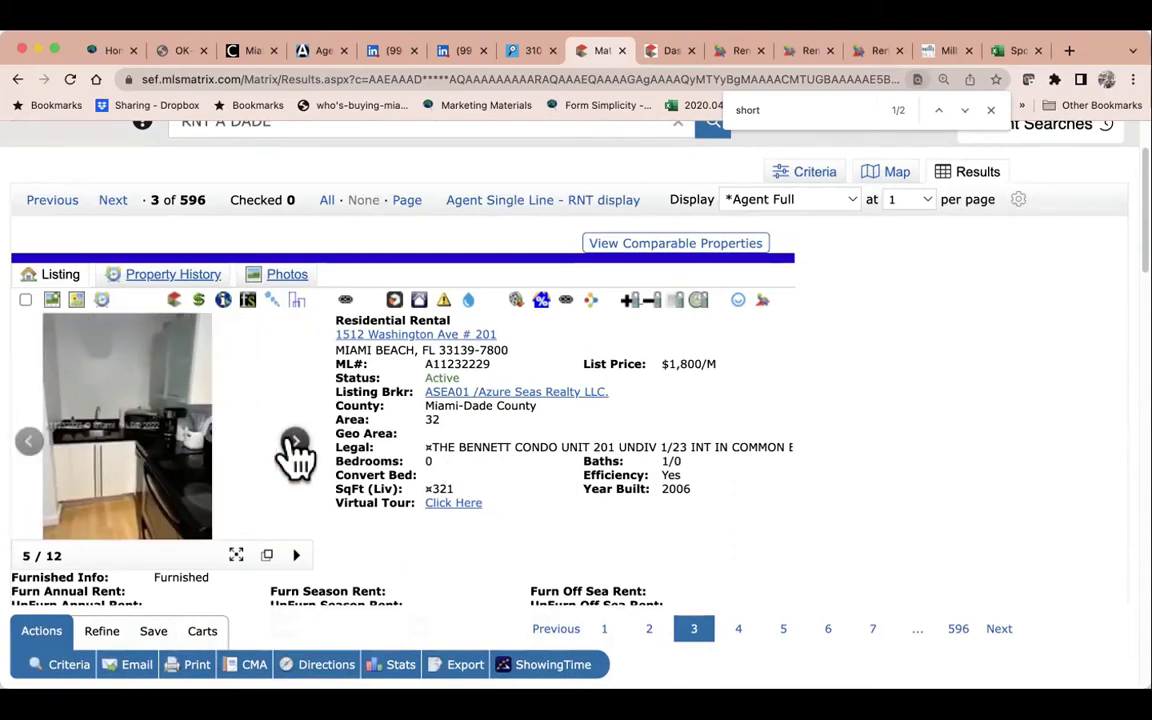
{"action": "left_click", "coordinate": [295, 443]}
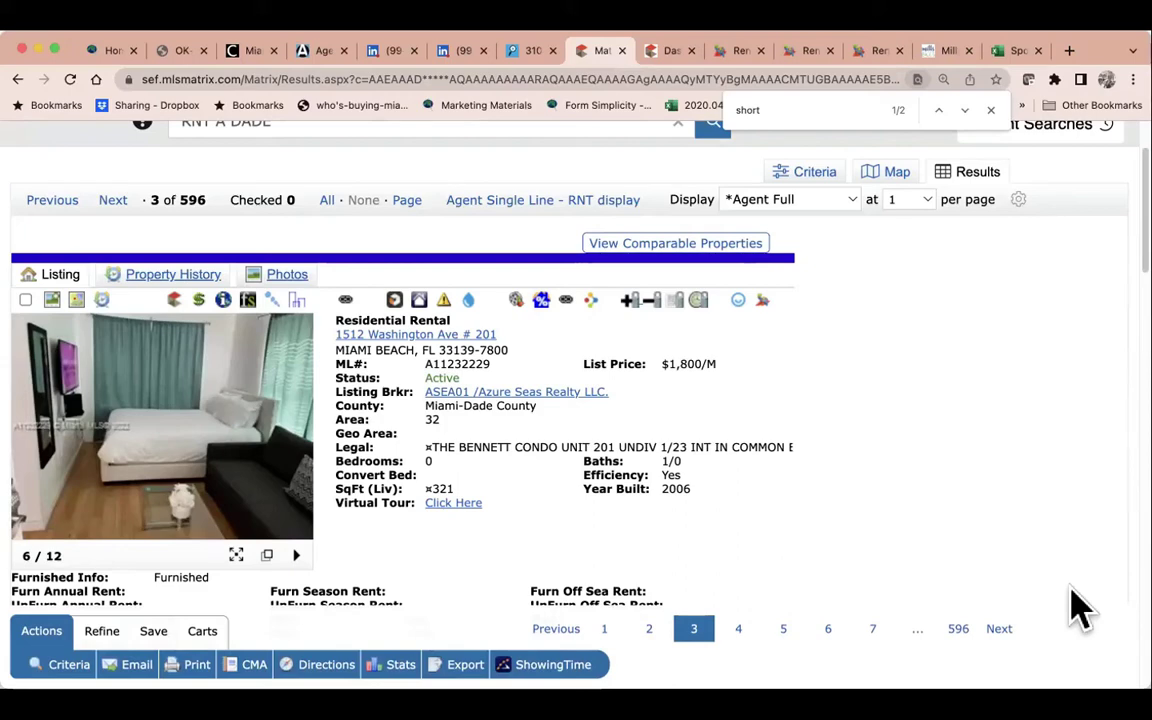
- Reopen the rental search criteria and set the additional Remarks field to *short term*
{"action": "left_click", "coordinate": [816, 176]}
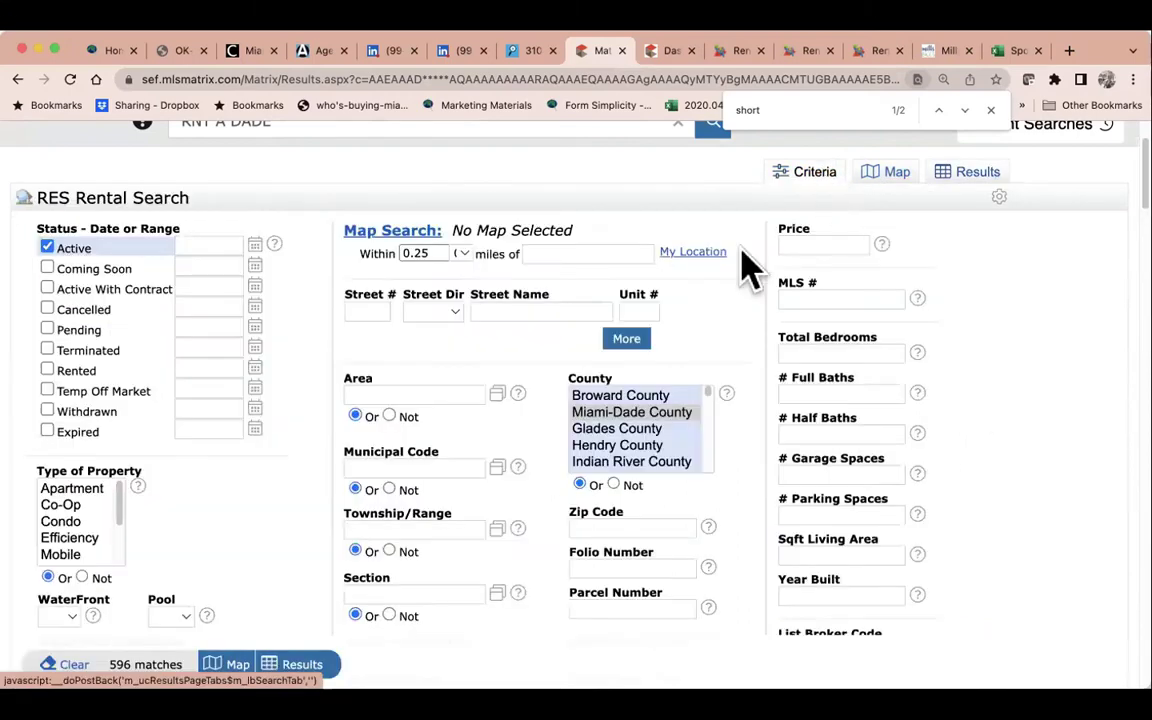
{"action": "scroll", "coordinate": [250, 580], "scroll_direction": "down", "scroll_amount": 6}
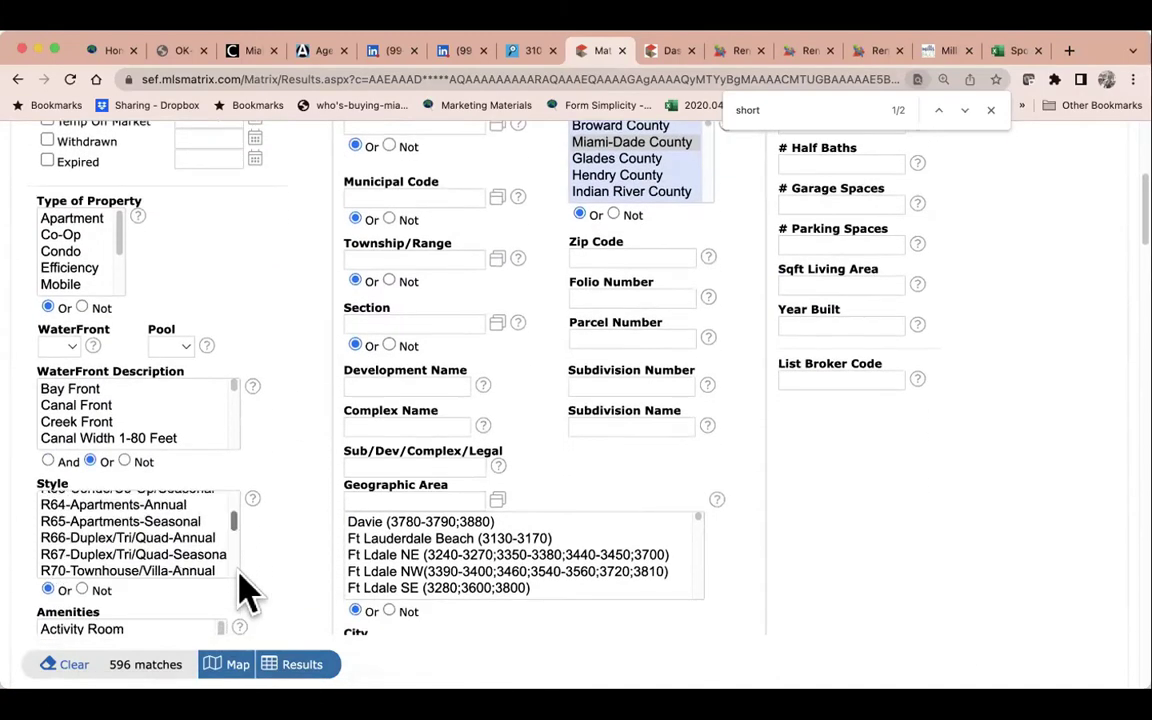
{"action": "scroll", "coordinate": [238, 560], "scroll_direction": "down", "scroll_amount": 3}
{"action": "scroll", "coordinate": [300, 582], "scroll_direction": "down", "scroll_amount": 10}
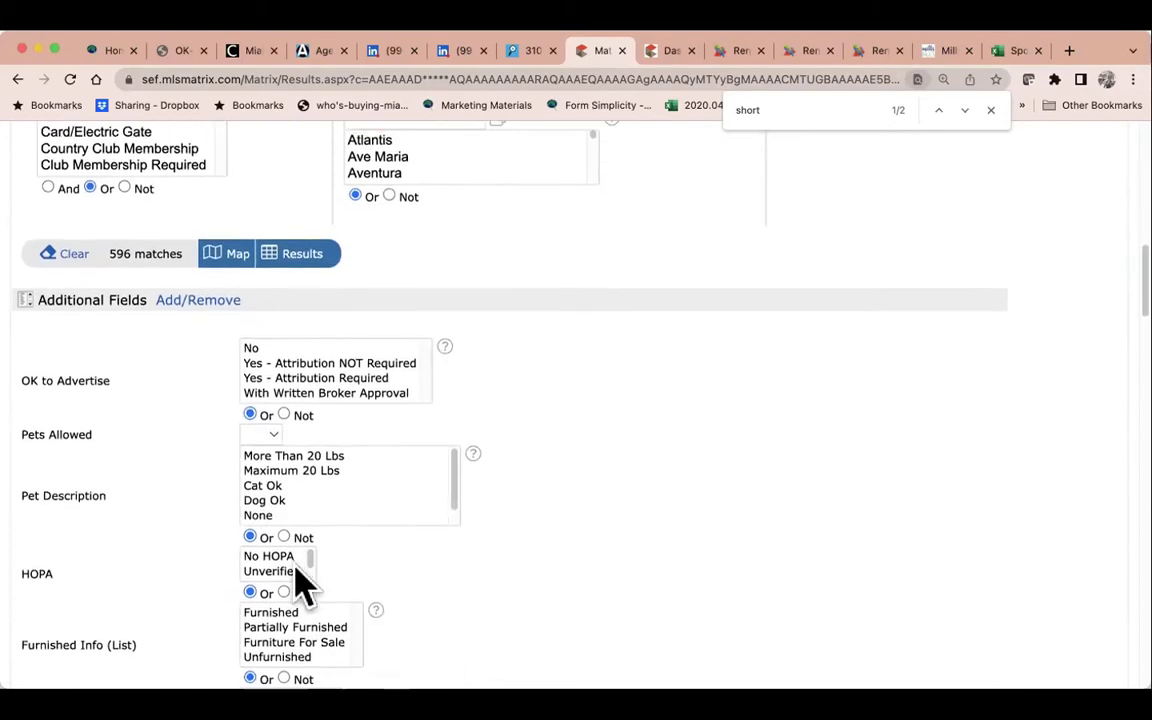
{"action": "scroll", "coordinate": [303, 585], "scroll_direction": "down", "scroll_amount": 5}
{"action": "scroll", "coordinate": [303, 578], "scroll_direction": "down", "scroll_amount": 4}
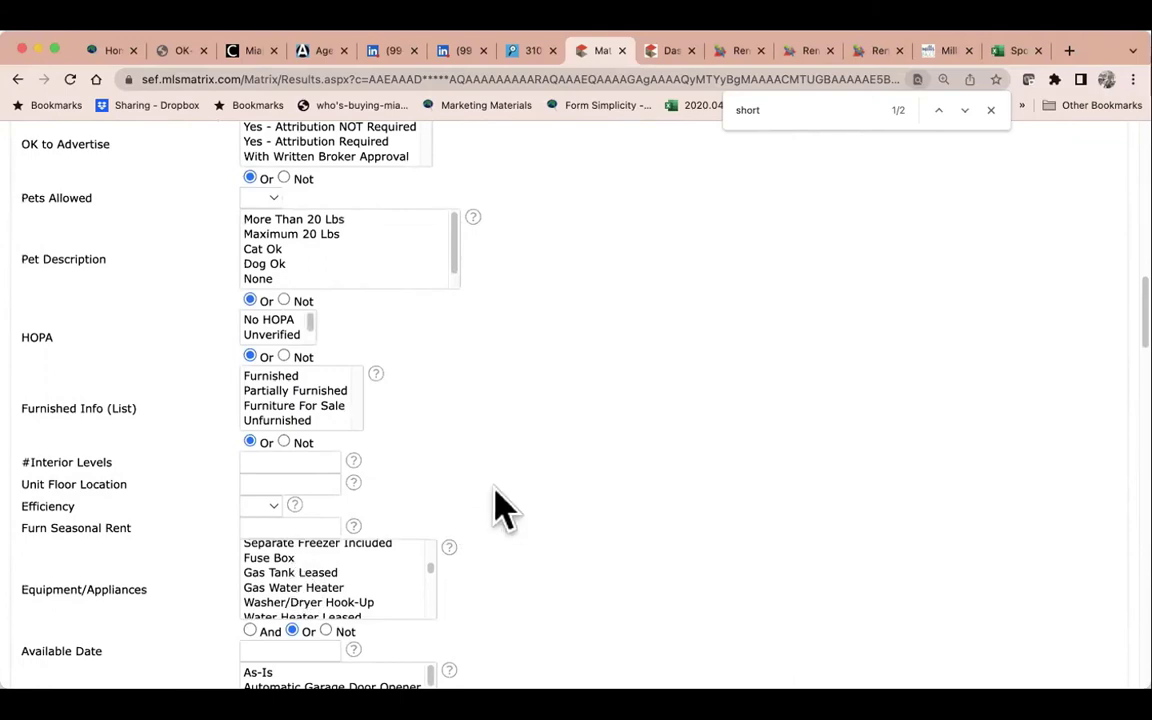
{"action": "scroll", "coordinate": [505, 512], "scroll_direction": "down", "scroll_amount": 12}
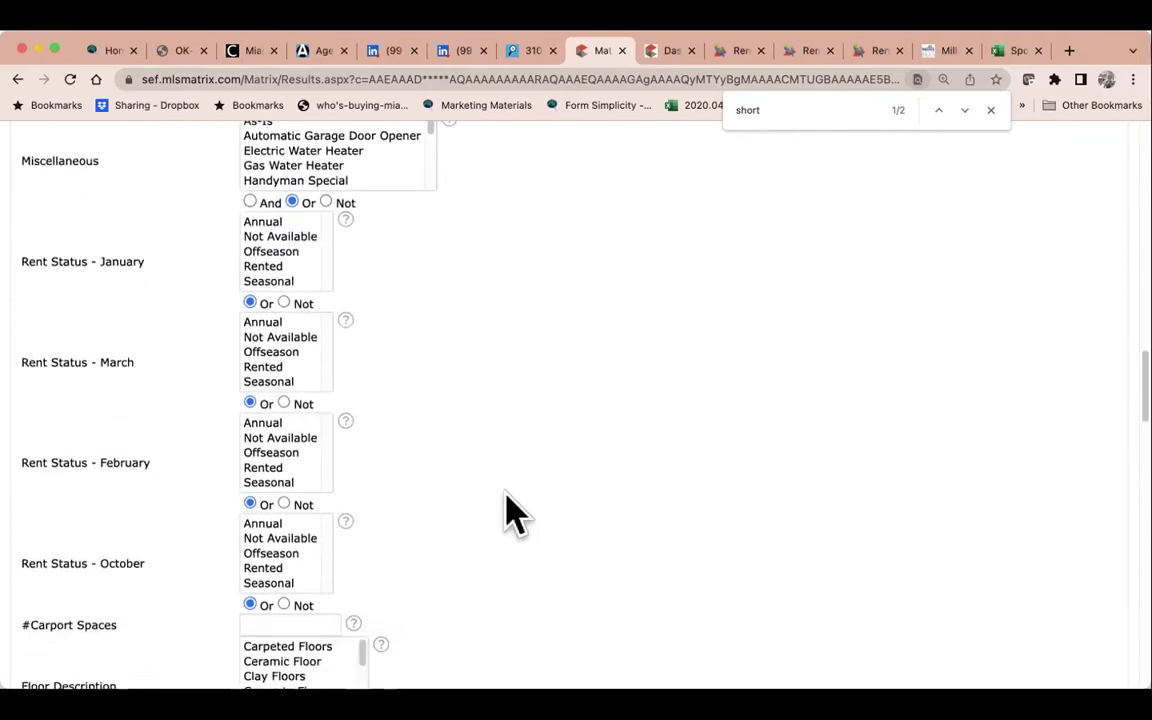
{"action": "scroll", "coordinate": [505, 512], "scroll_direction": "down", "scroll_amount": 10}
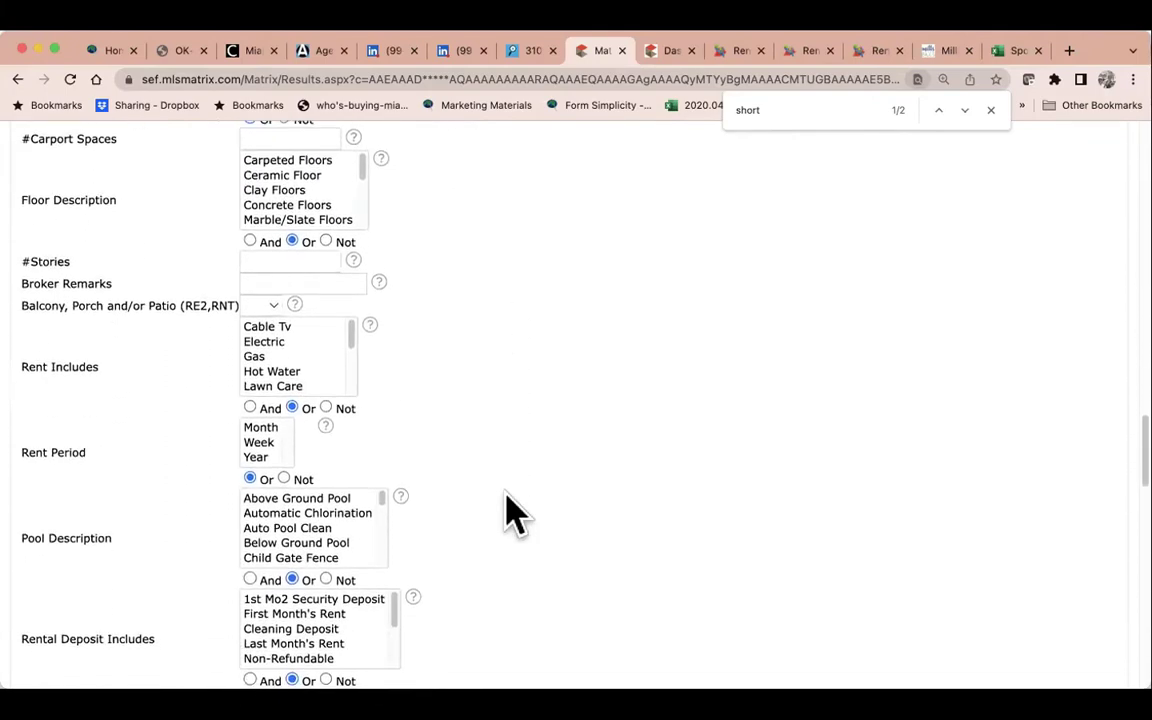
{"action": "scroll", "coordinate": [512, 515], "scroll_direction": "down", "scroll_amount": 9}
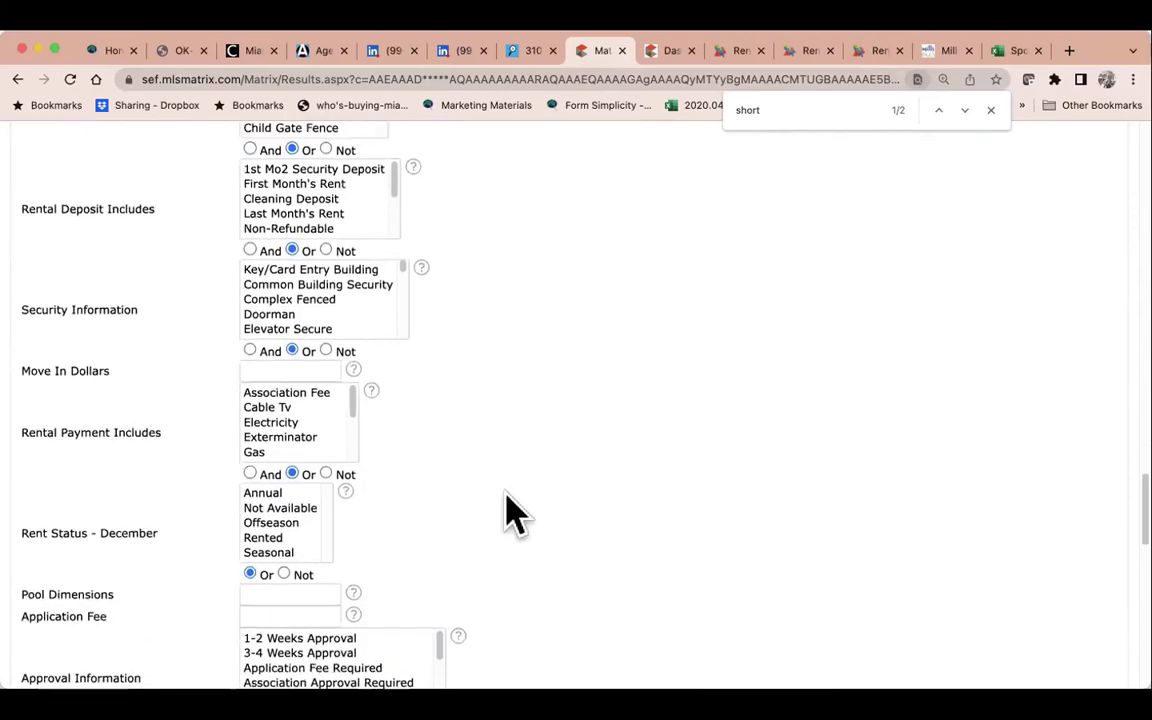
{"action": "scroll", "coordinate": [505, 512], "scroll_direction": "down", "scroll_amount": 5}
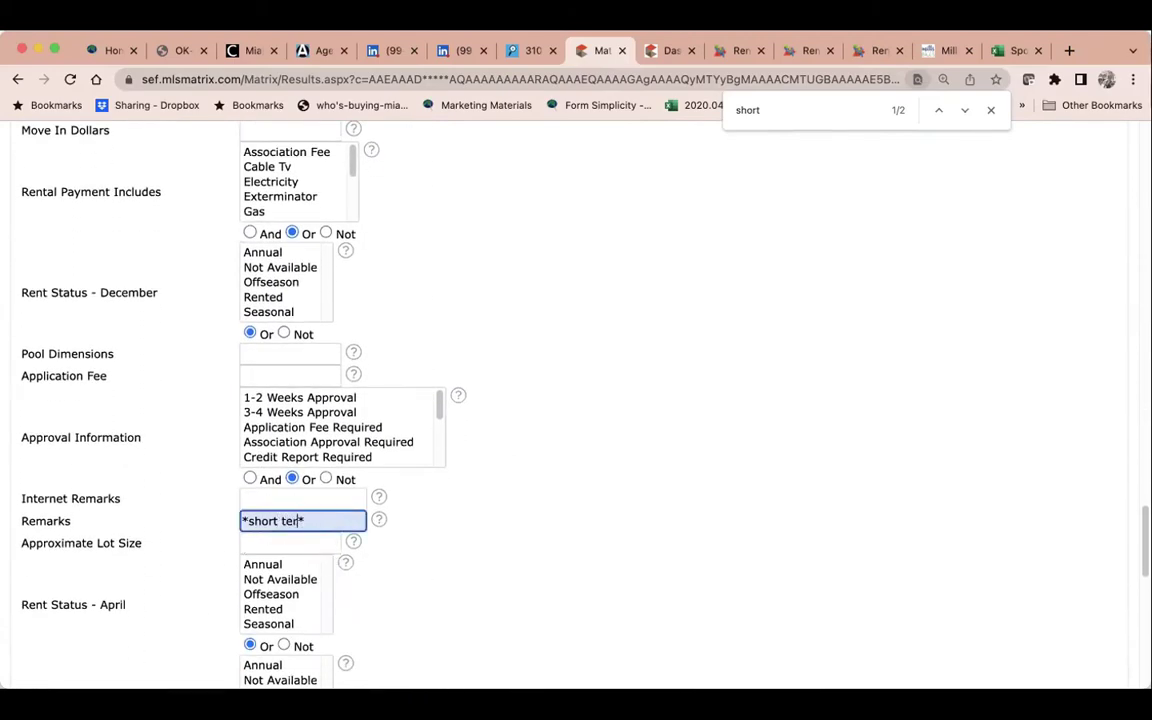
- Display the listings that match the rental search with the added Remarks filter
{"action": "scroll", "coordinate": [336, 556], "scroll_direction": "up", "scroll_amount": 20}
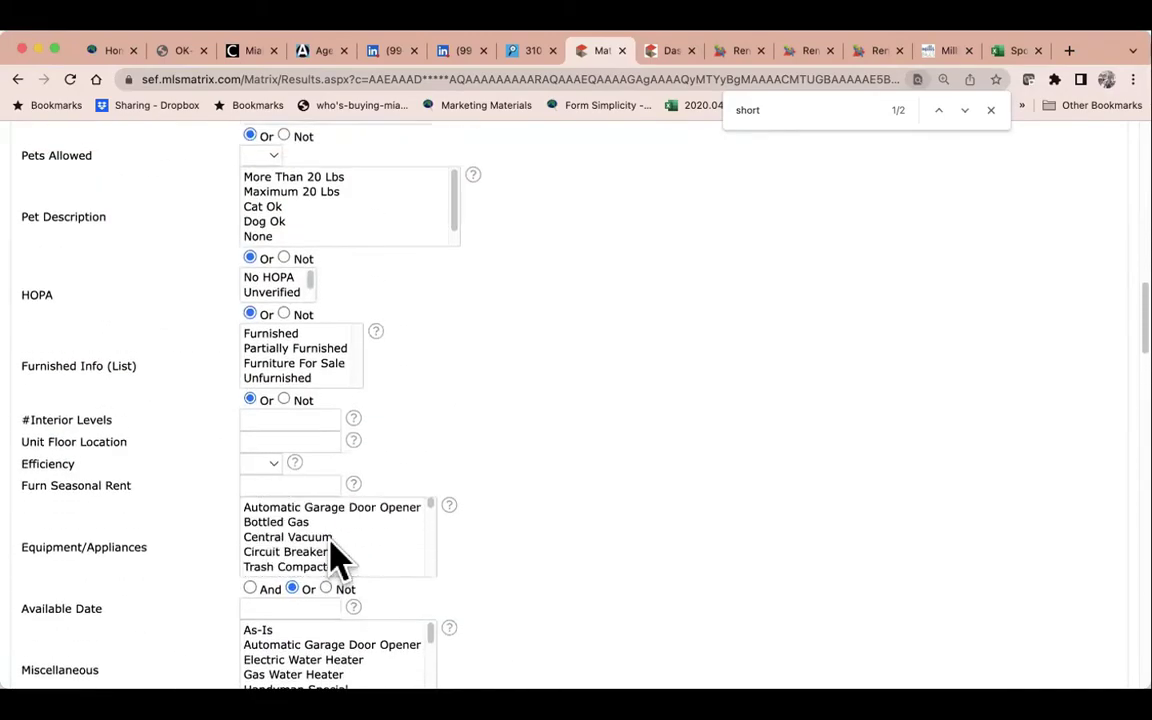
{"action": "scroll", "coordinate": [336, 556], "scroll_direction": "up", "scroll_amount": 15}
{"action": "scroll", "coordinate": [442, 468], "scroll_direction": "down", "scroll_amount": 3}
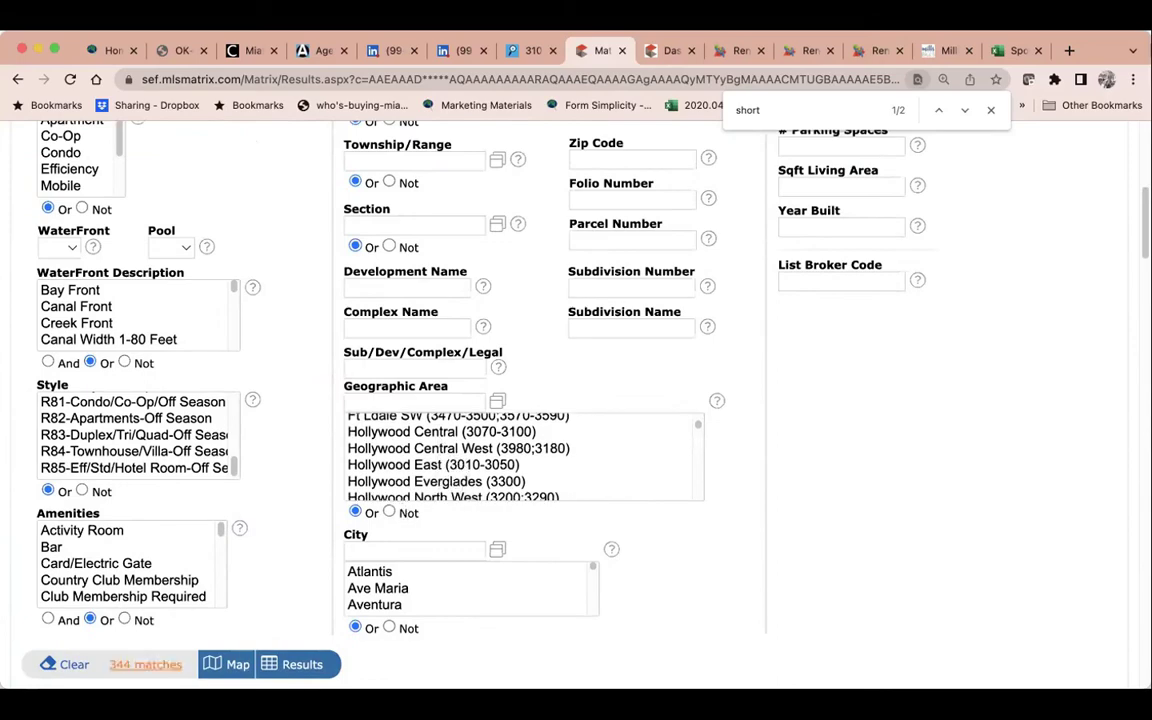
{"action": "left_click", "coordinate": [301, 664]}
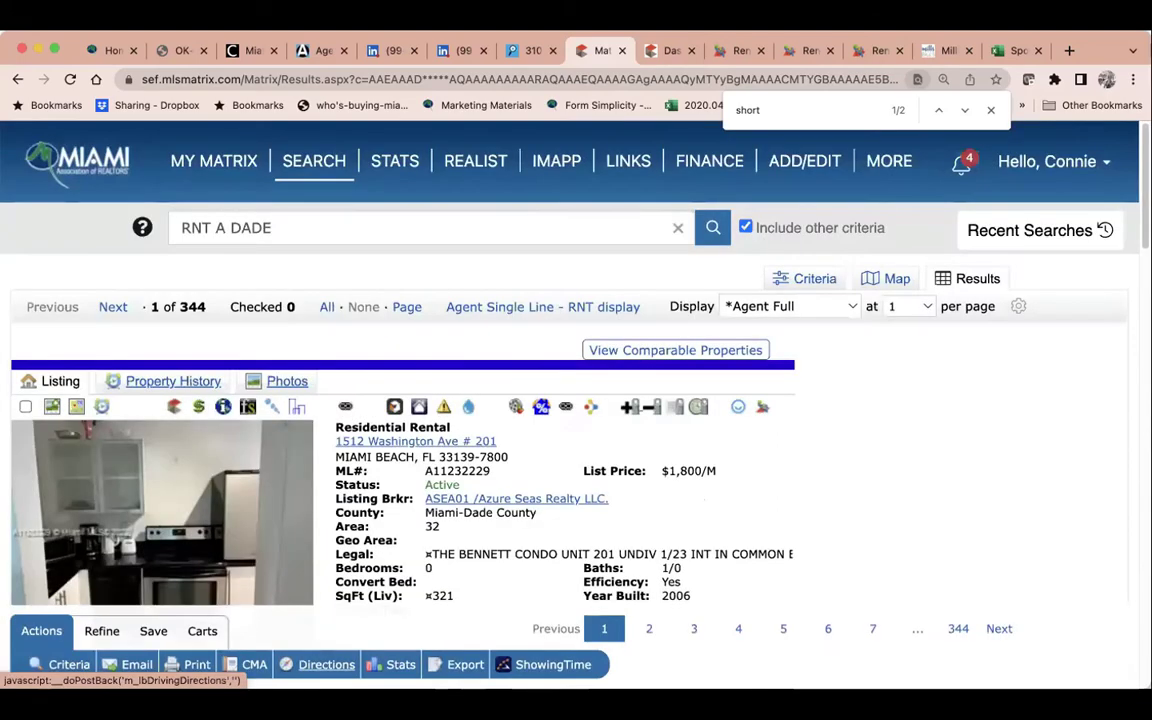
- Advance to the third filtered listing and read its Remarks and Broker Remarks
{"action": "left_click", "coordinate": [113, 308]}
{"action": "left_click", "coordinate": [115, 313]}
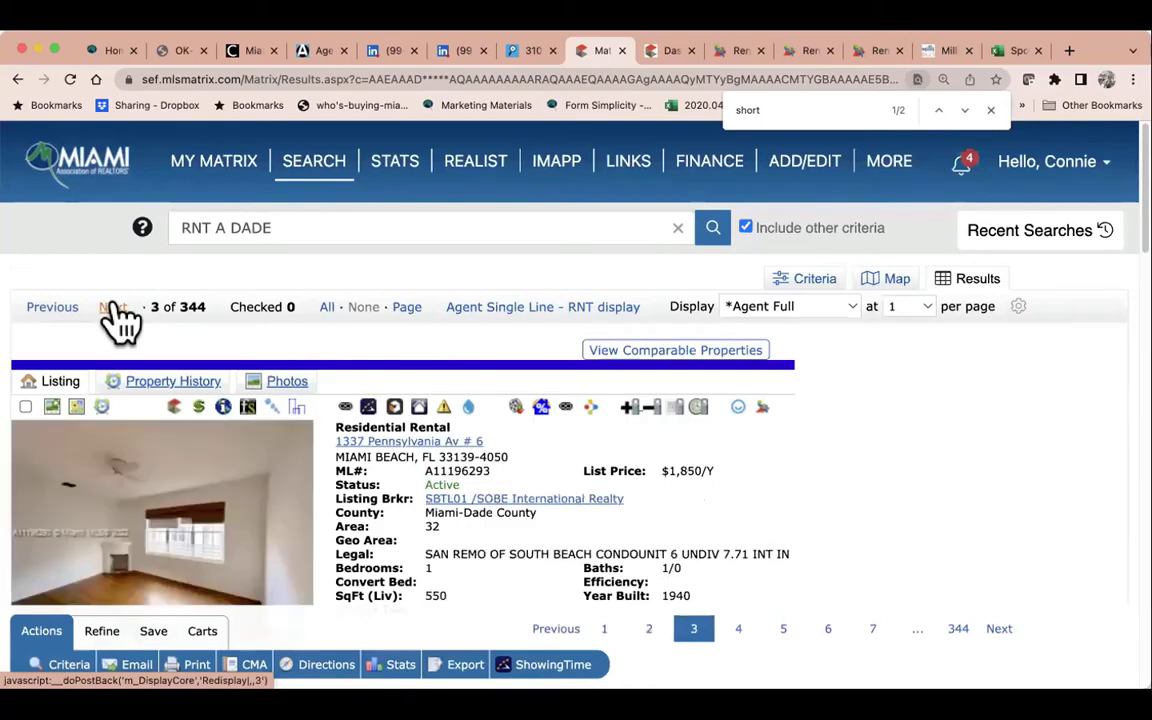
{"action": "scroll", "coordinate": [121, 320], "scroll_direction": "down", "scroll_amount": 10}
{"action": "scroll", "coordinate": [116, 320], "scroll_direction": "down", "scroll_amount": 5}
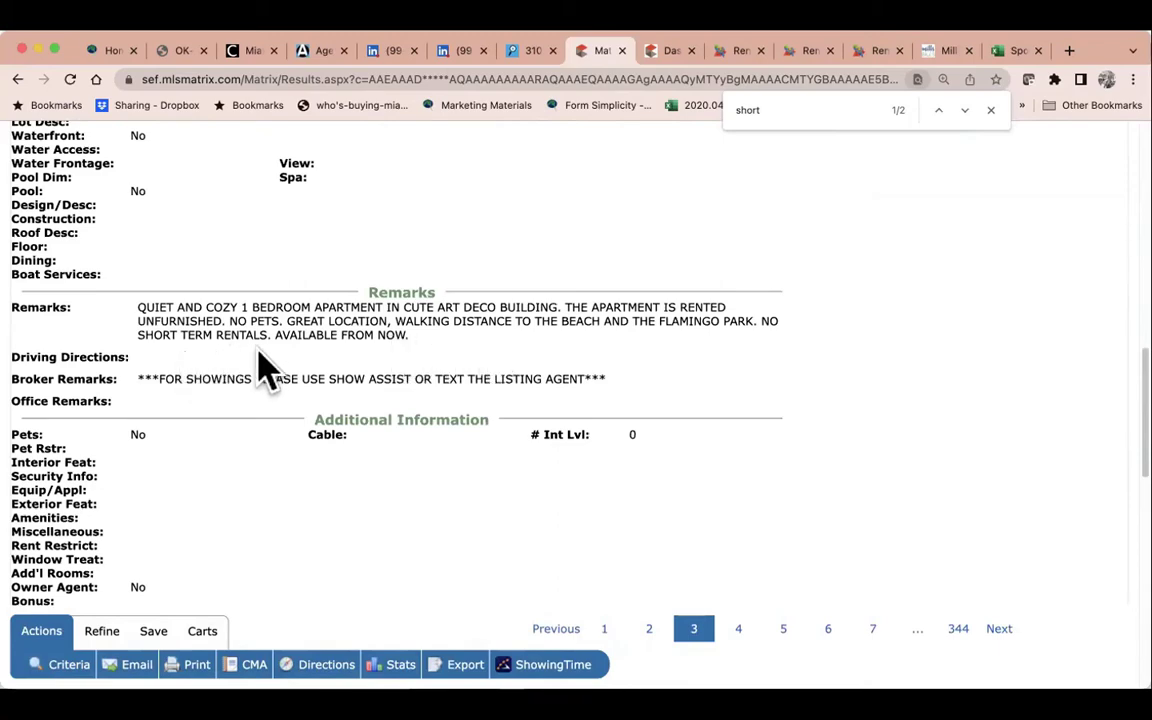
- Go to the fourth filtered listing and highlight "13% short term rental taxes" in its Remarks
{"action": "scroll", "coordinate": [260, 362], "scroll_direction": "up", "scroll_amount": 15}
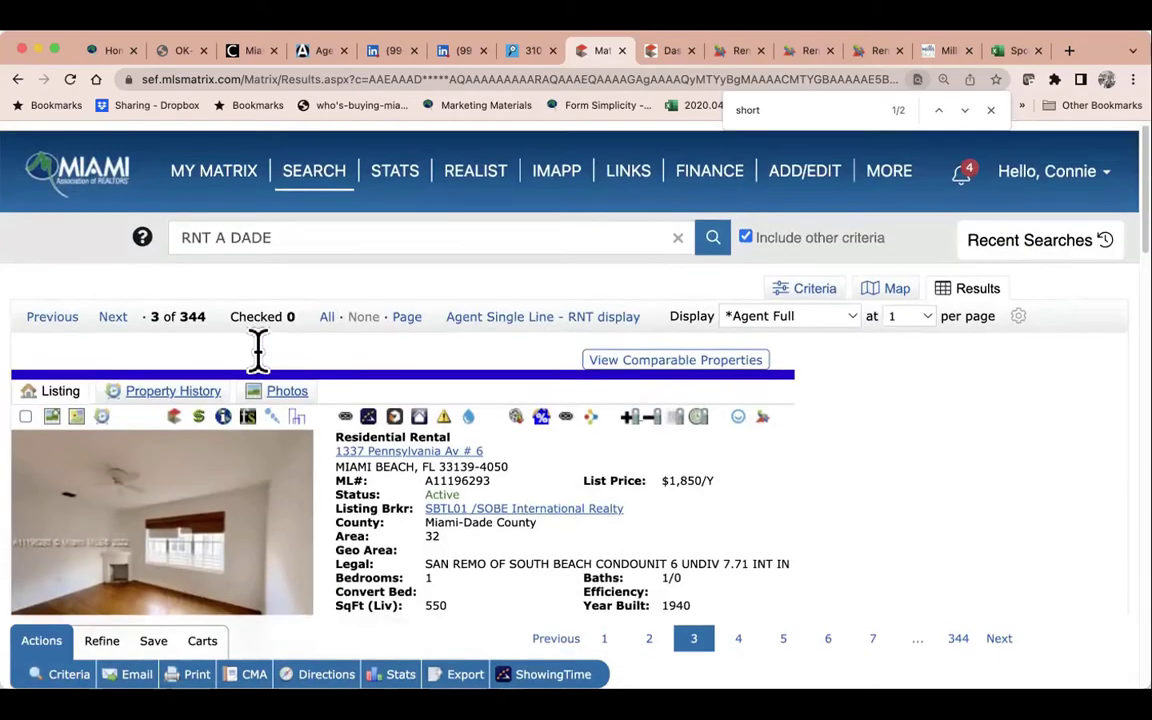
{"action": "left_click", "coordinate": [113, 310]}
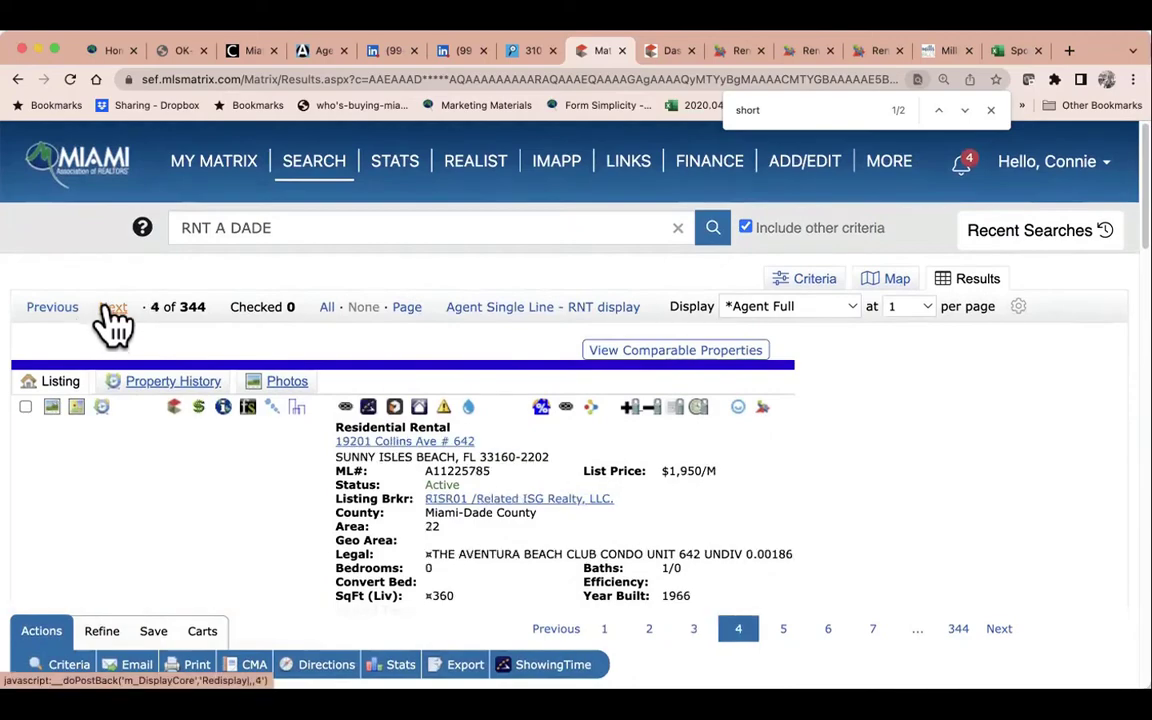
{"action": "scroll", "coordinate": [372, 420], "scroll_direction": "down", "scroll_amount": 15}
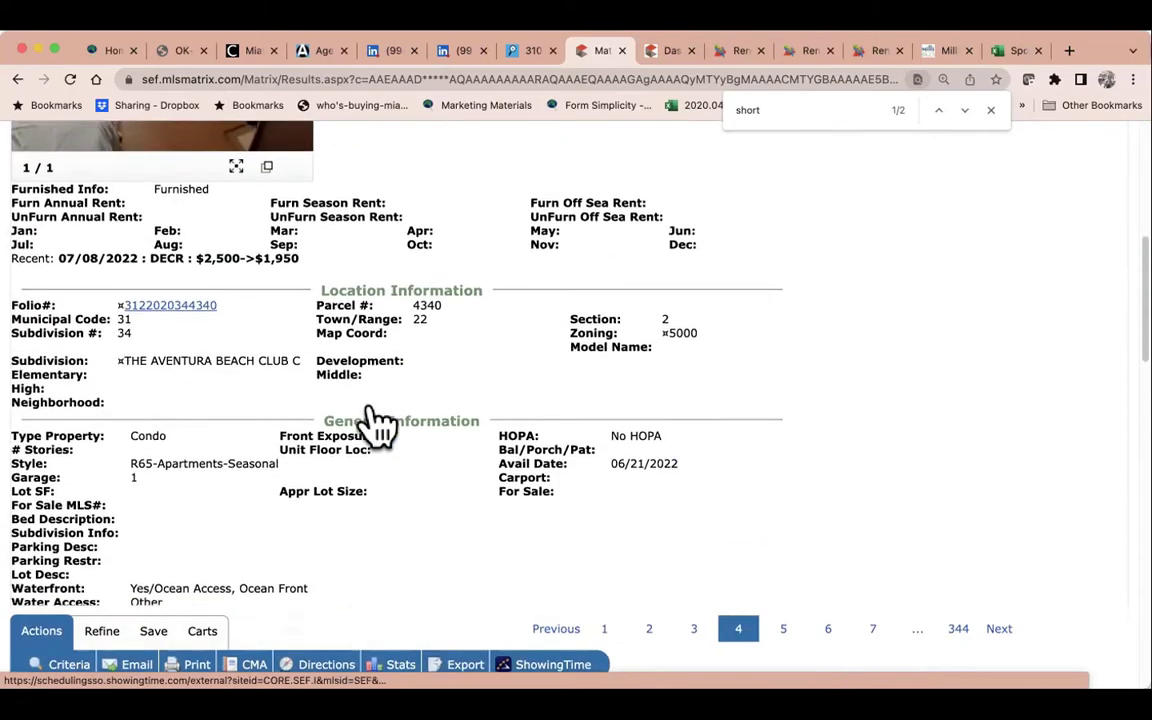
{"action": "scroll", "coordinate": [372, 400], "scroll_direction": "down", "scroll_amount": 2}
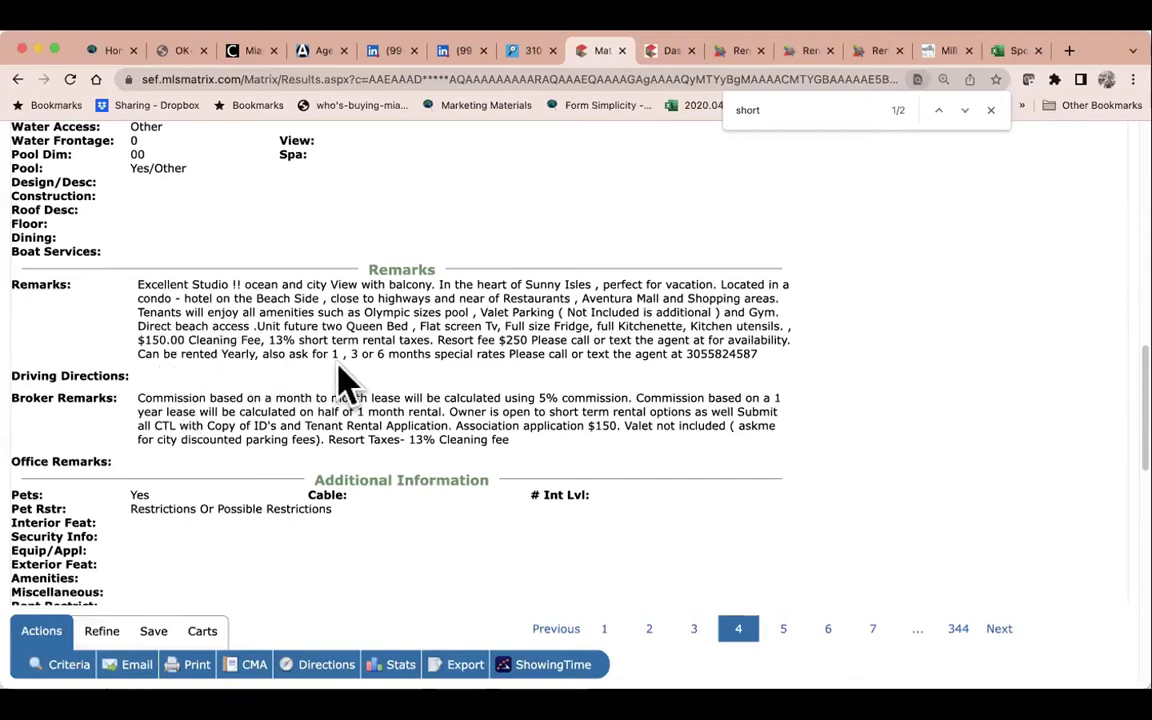
{"action": "left_click_drag", "start_coordinate": [269, 340], "coordinate": [423, 340]}
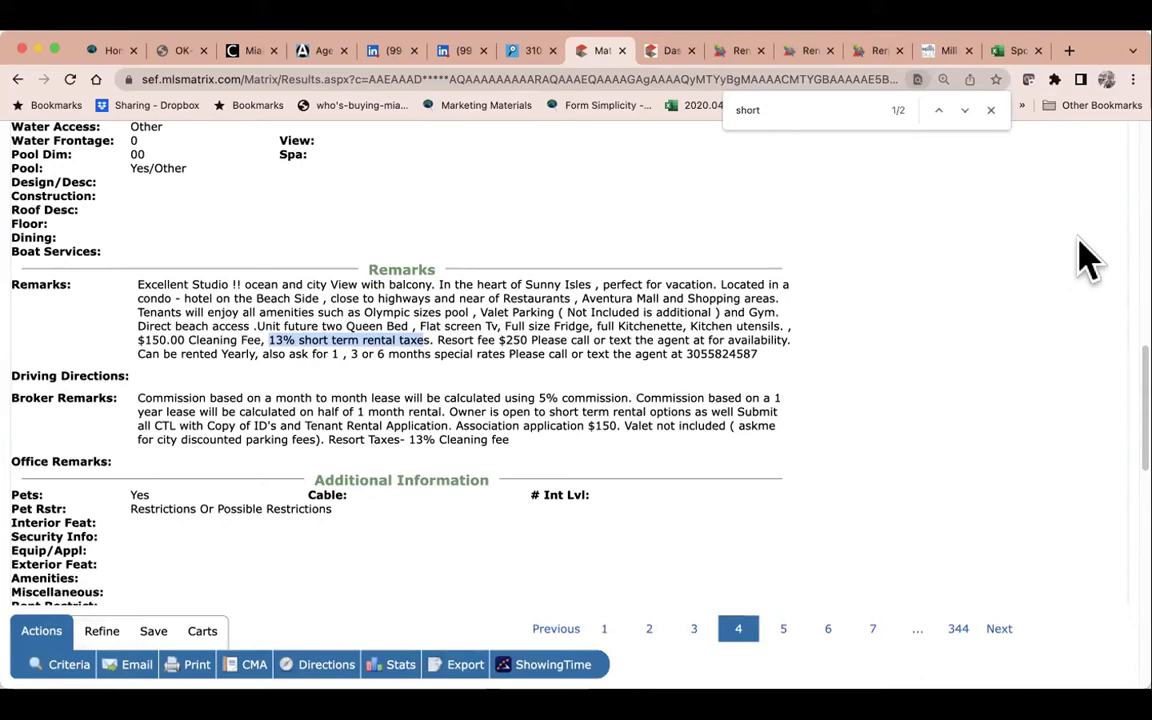
- Return from the OK-to-Advertise flyer to the Miami Realtors MLS page and open the SEF RNT input form
{"action": "left_click", "coordinate": [176, 50]}
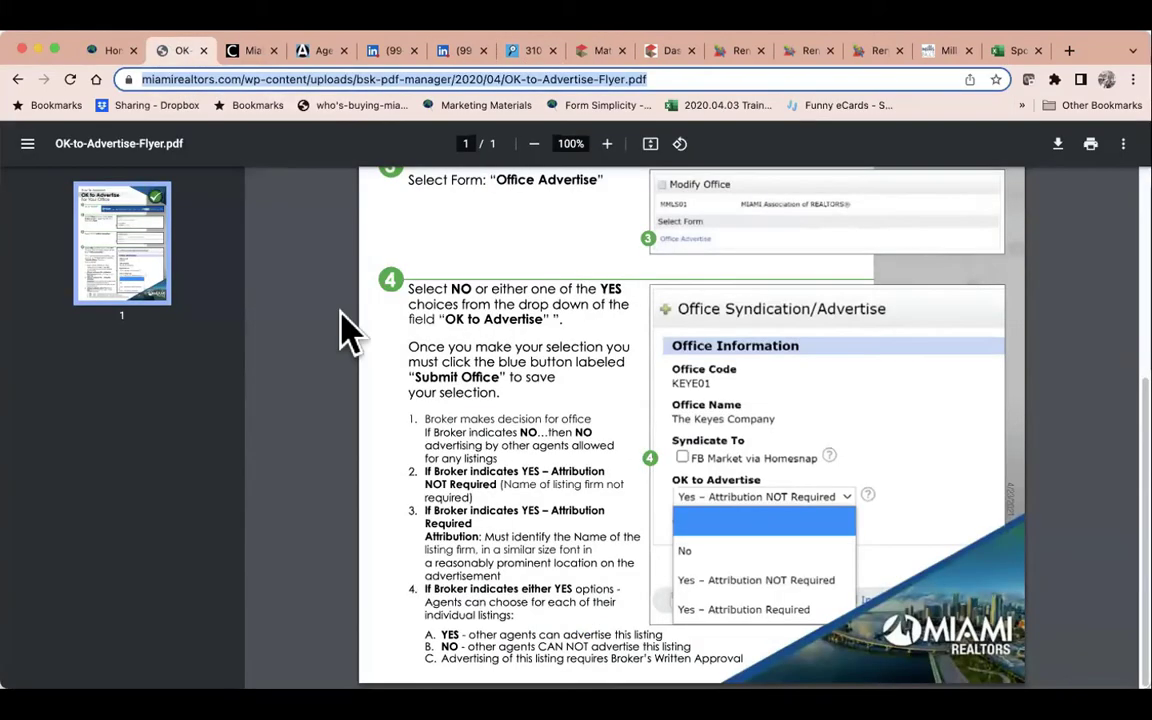
{"action": "left_click", "coordinate": [17, 78]}
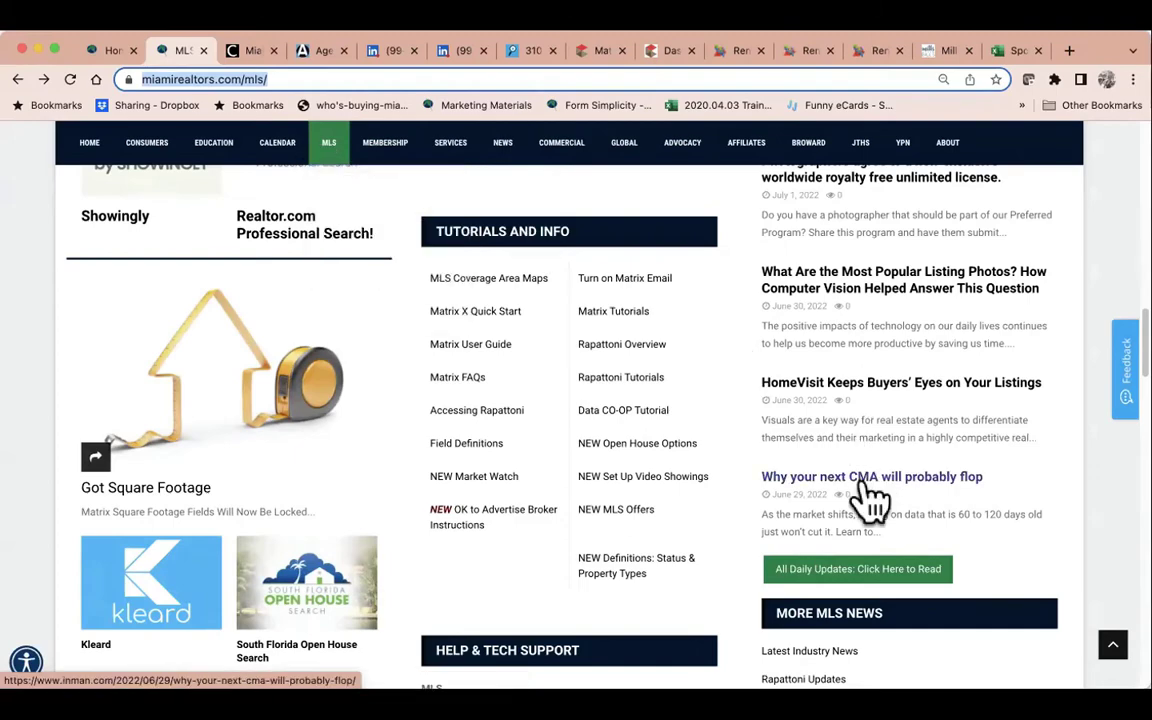
{"action": "scroll", "coordinate": [868, 497], "scroll_direction": "down", "scroll_amount": 3}
{"action": "scroll", "coordinate": [868, 497], "scroll_direction": "down", "scroll_amount": 4}
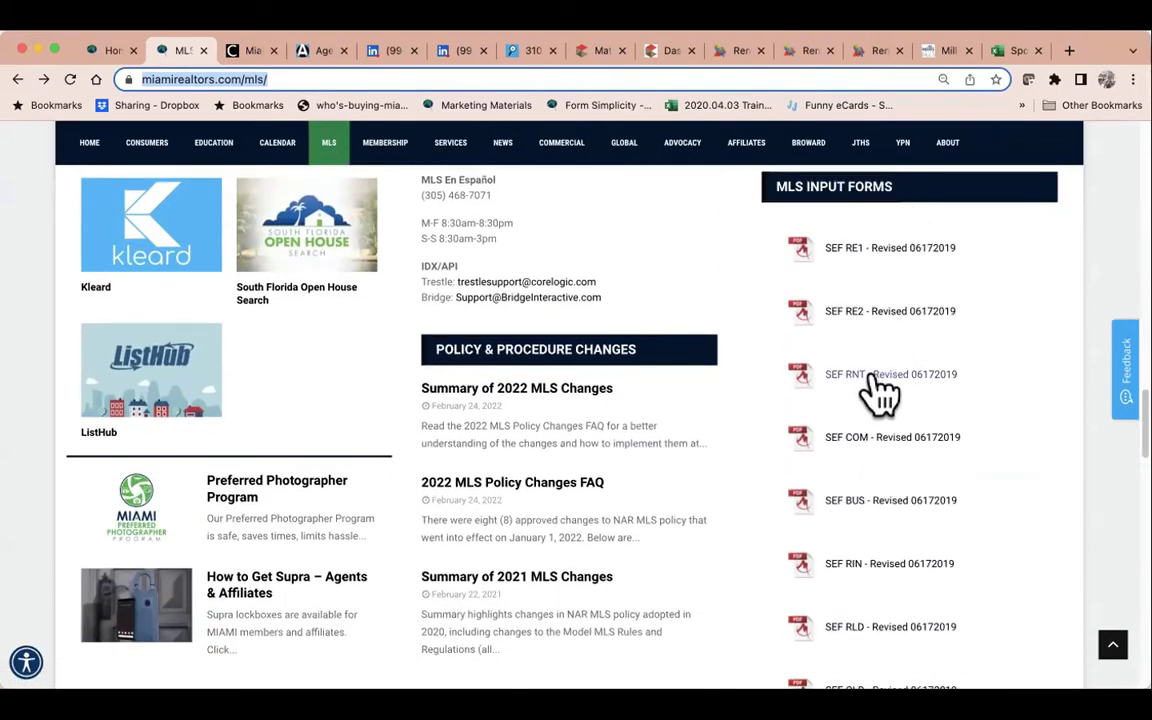
{"action": "left_click", "coordinate": [879, 376]}
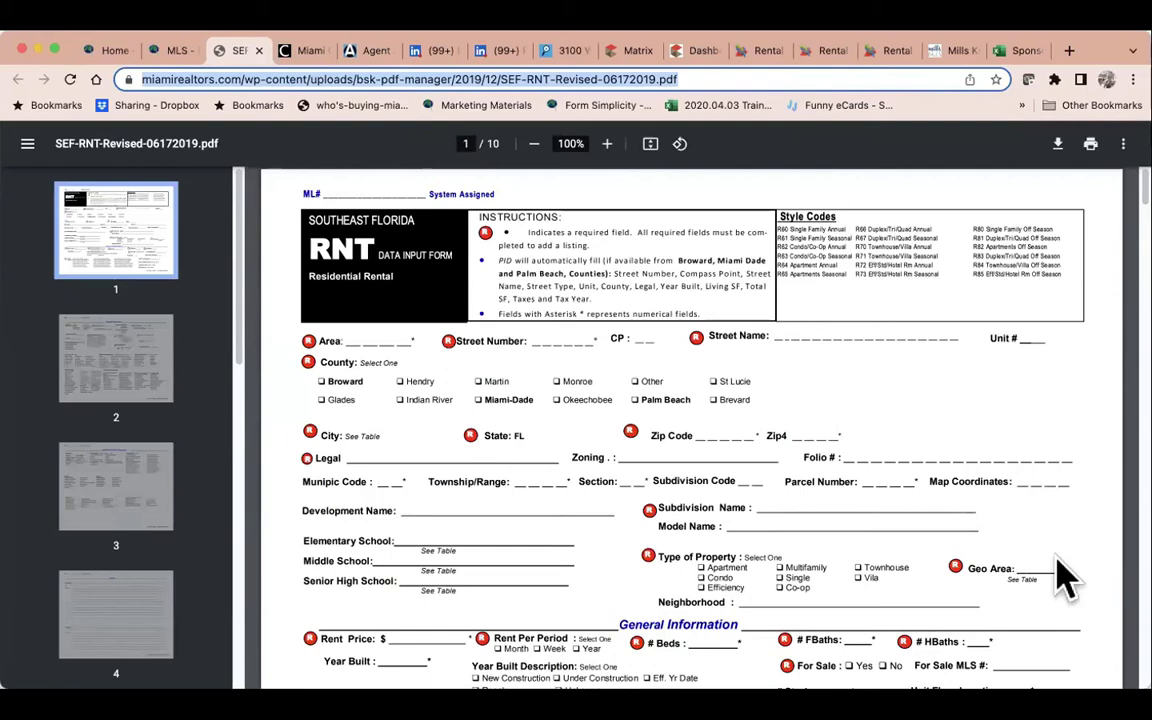
- Revisit the MLS page's input forms list, return to the RNT form, and highlight its Rent Per Period options
{"action": "left_click", "coordinate": [170, 55]}
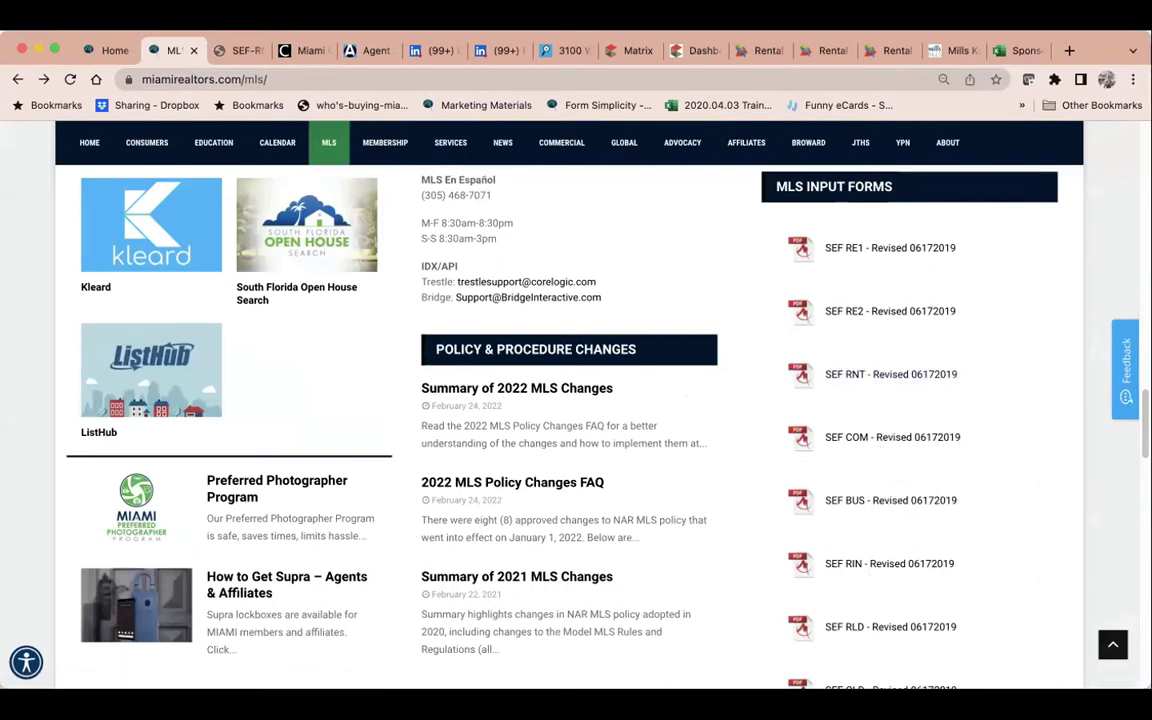
{"action": "left_click", "coordinate": [243, 51]}
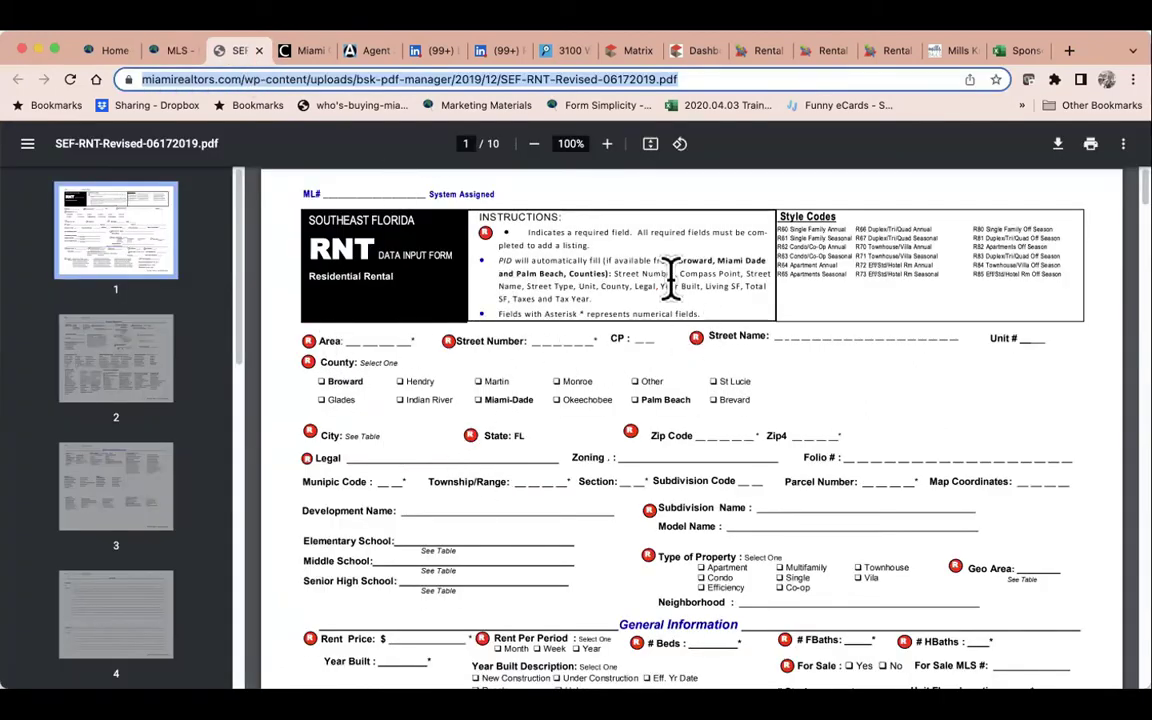
{"action": "scroll", "coordinate": [577, 370], "scroll_direction": "down", "scroll_amount": 5}
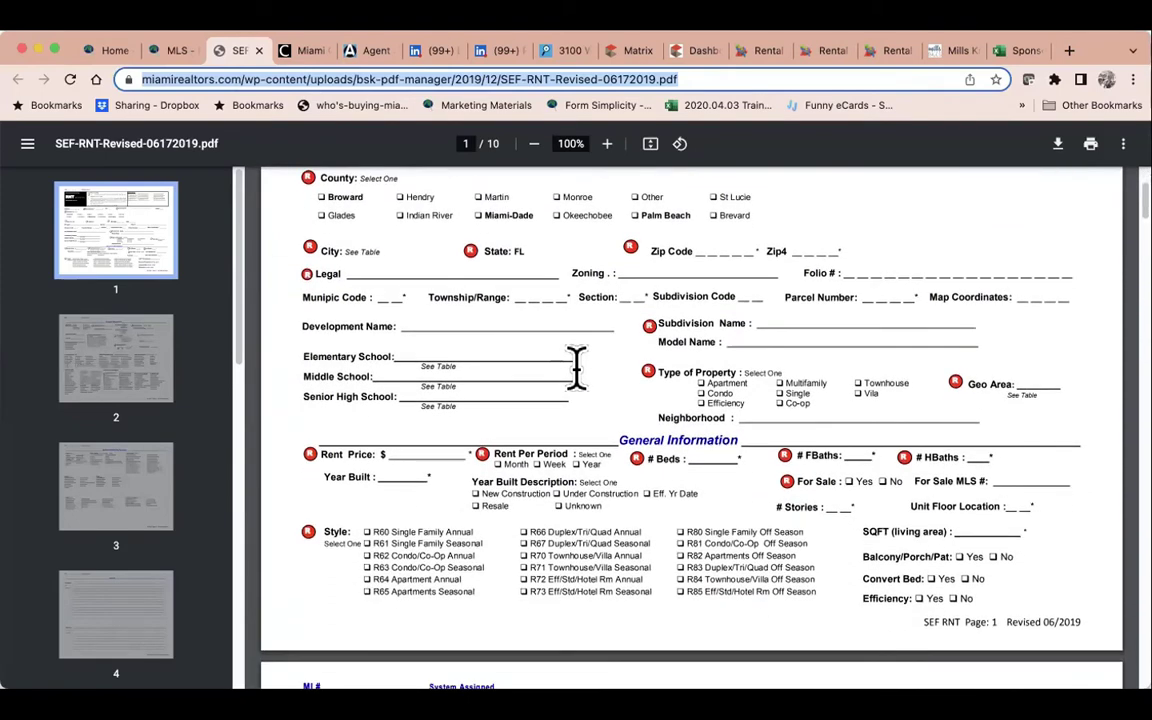
{"action": "left_click_drag", "start_coordinate": [492, 448], "coordinate": [594, 470]}
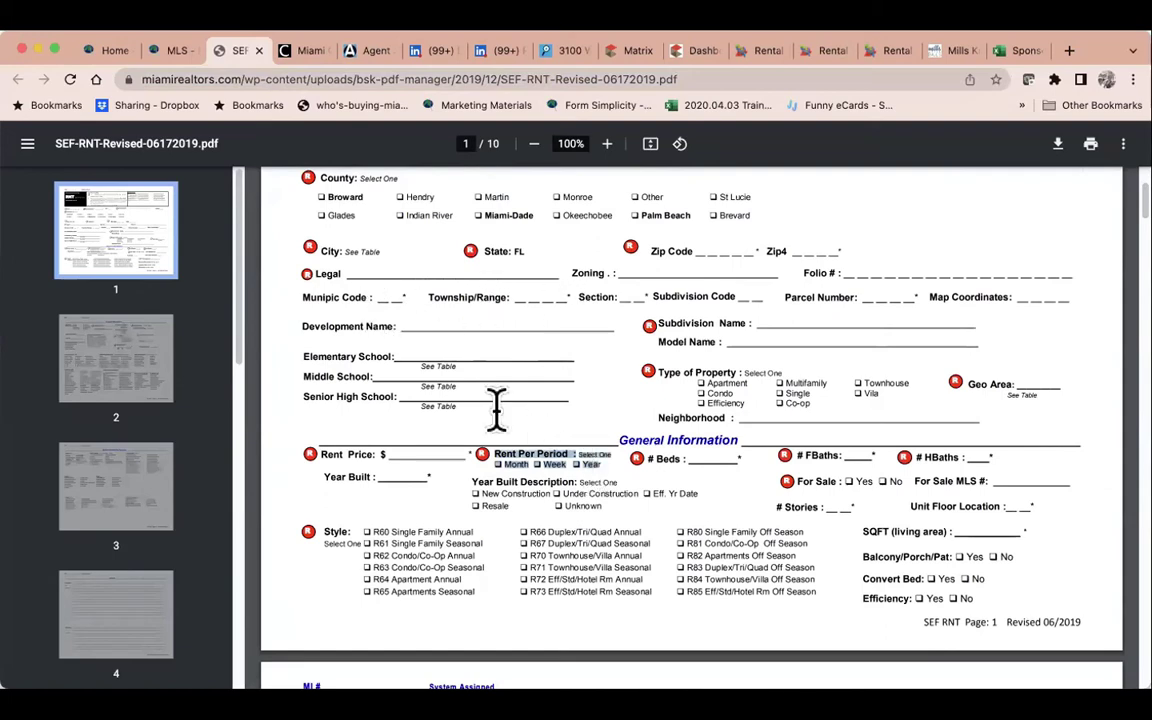
{"action": "scroll", "coordinate": [445, 515], "scroll_direction": "down", "scroll_amount": 4}
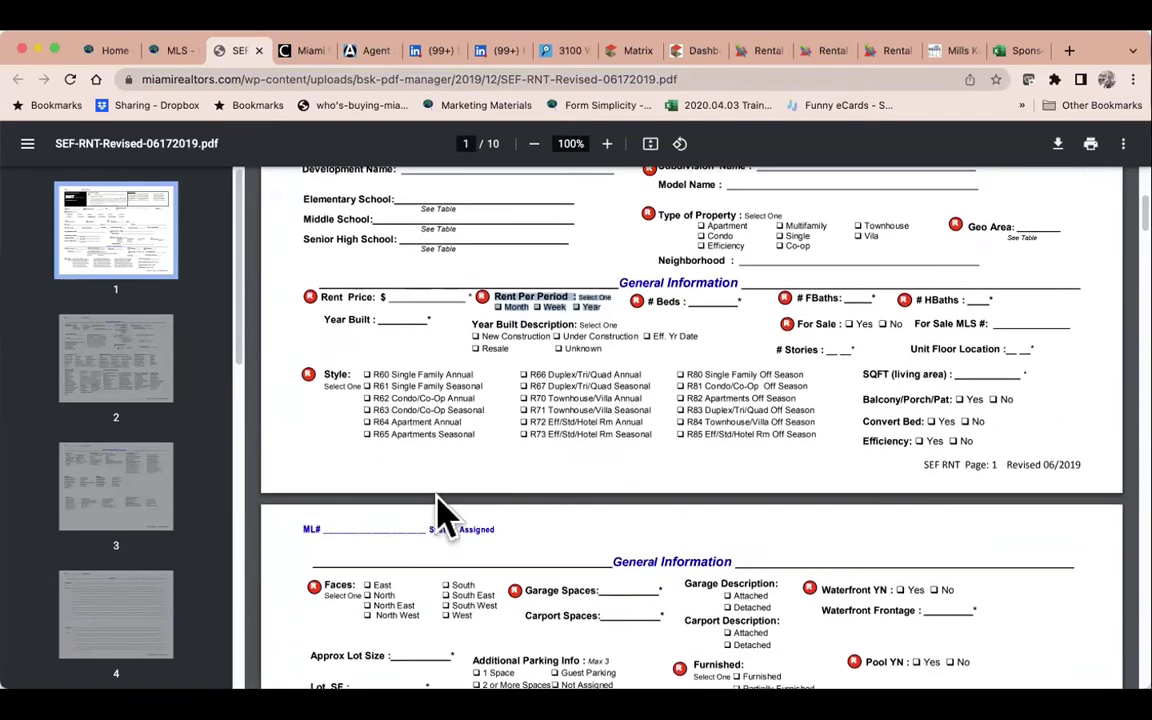
- Highlight the last Off Season options in the Style section on page 1 of the RNT form
{"action": "left_click_drag", "start_coordinate": [818, 433], "coordinate": [683, 410]}
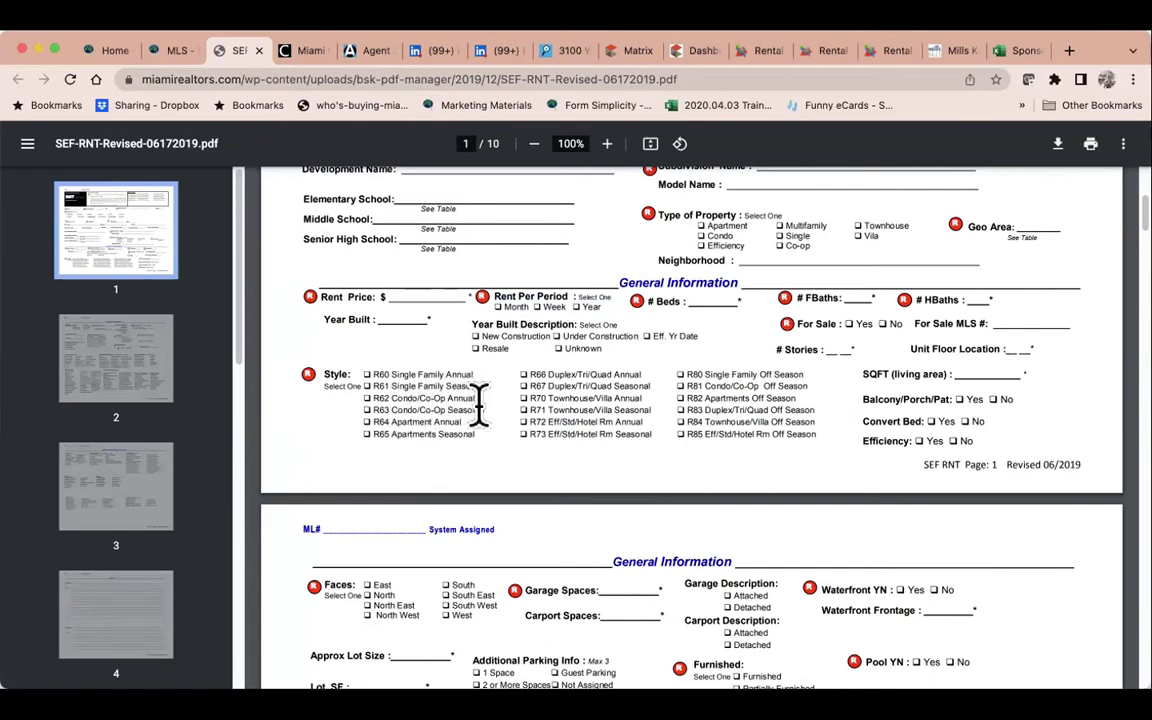
{"action": "scroll", "coordinate": [985, 515], "scroll_direction": "up", "scroll_amount": 1}
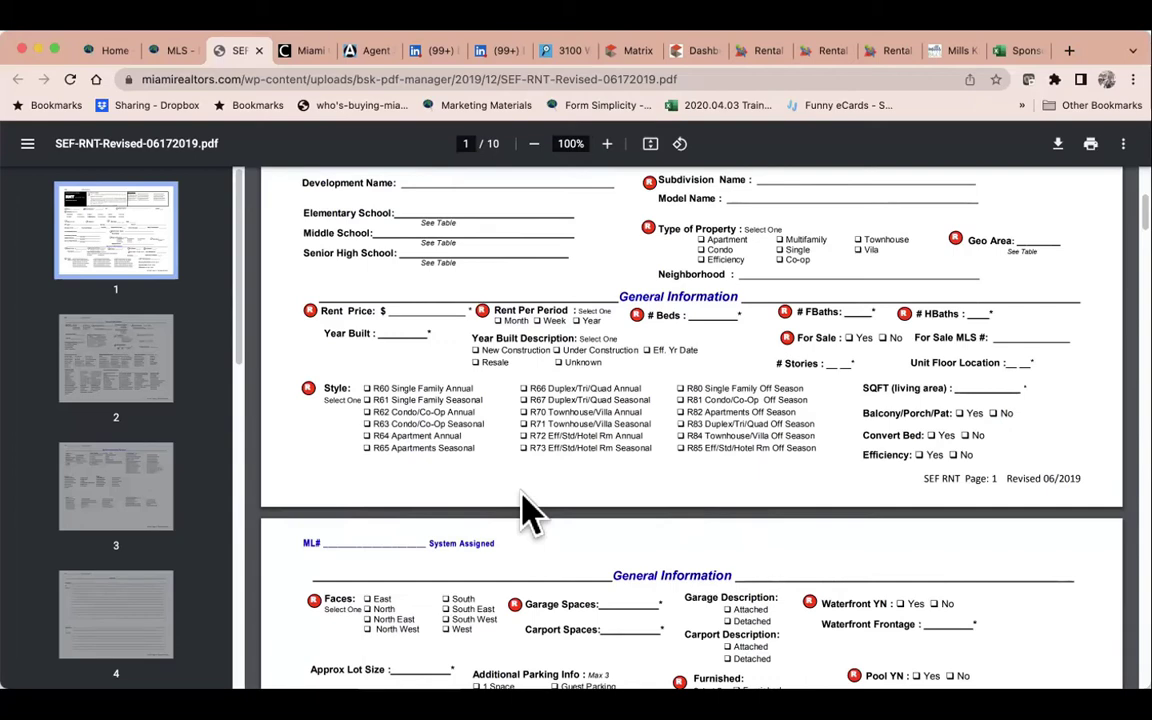
- Return to the Miami Realtors MLS page and retrace the way from its header down to the MLS Input Forms list
{"action": "left_click", "coordinate": [172, 50]}
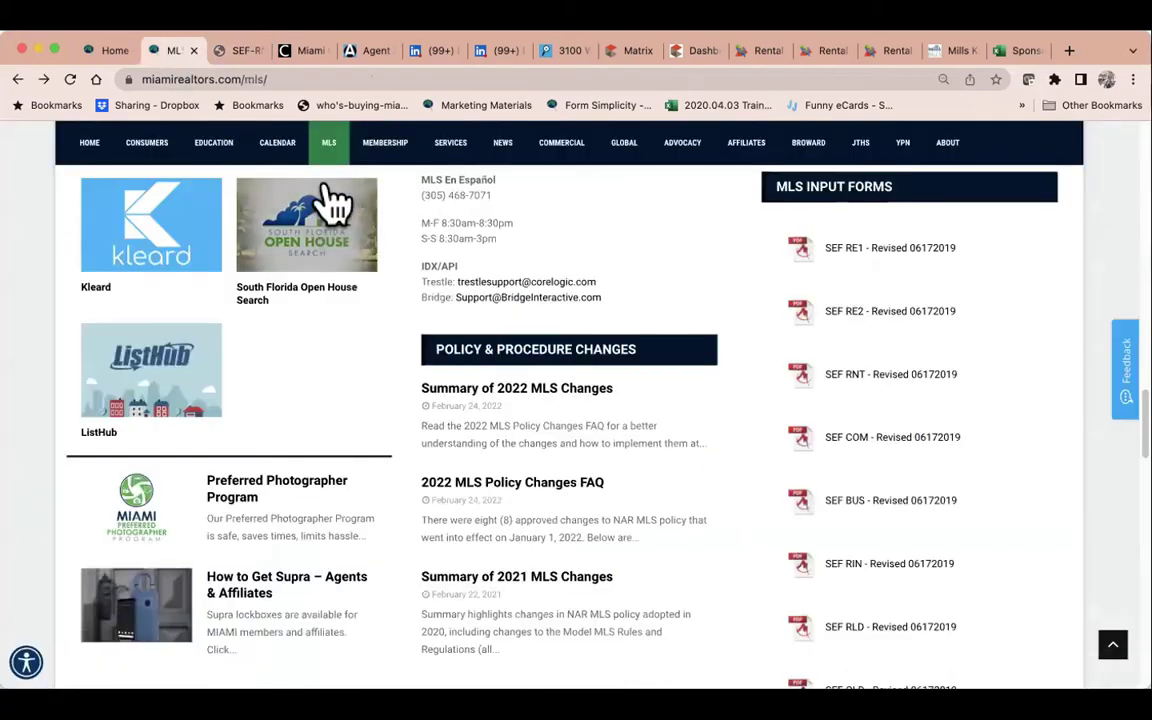
{"action": "scroll", "coordinate": [265, 237], "scroll_direction": "up", "scroll_amount": 15}
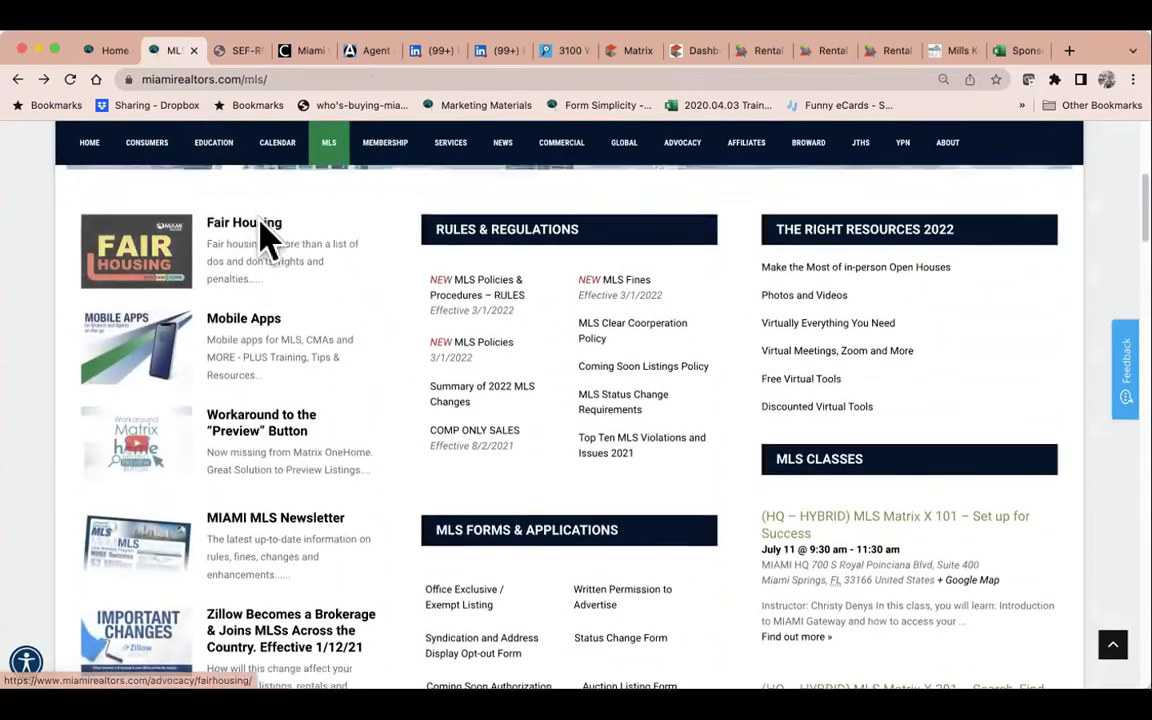
{"action": "scroll", "coordinate": [265, 237], "scroll_direction": "up", "scroll_amount": 5}
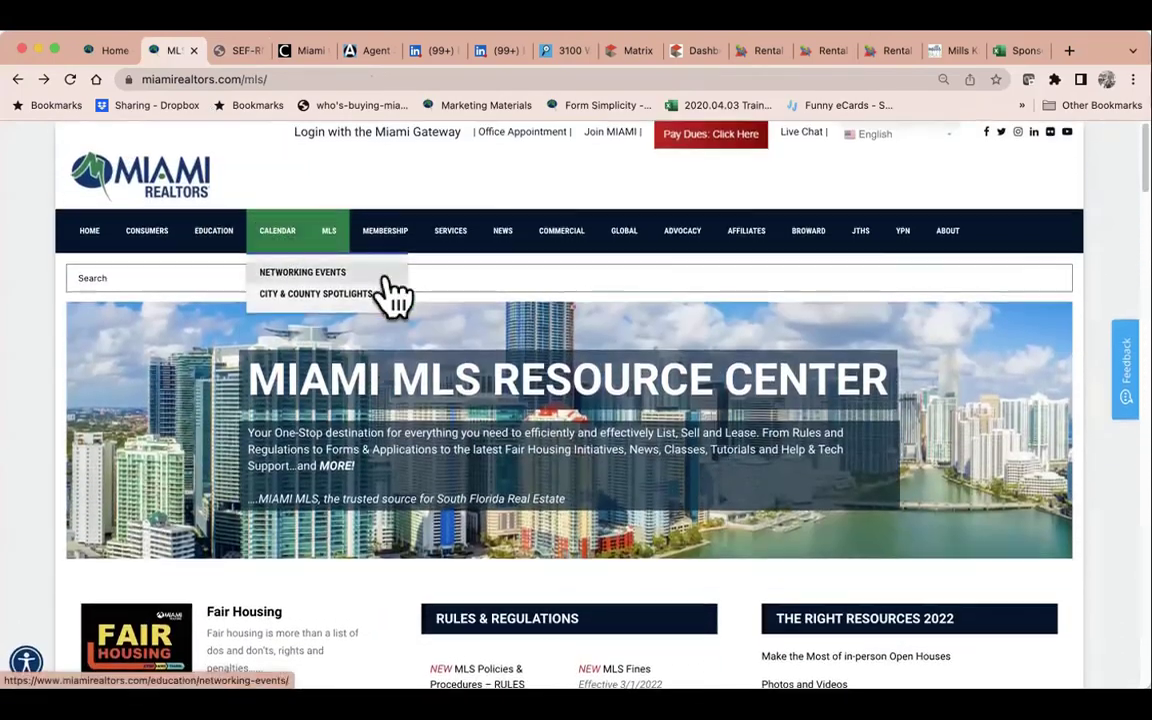
{"action": "mouse_move", "coordinate": [340, 248]}
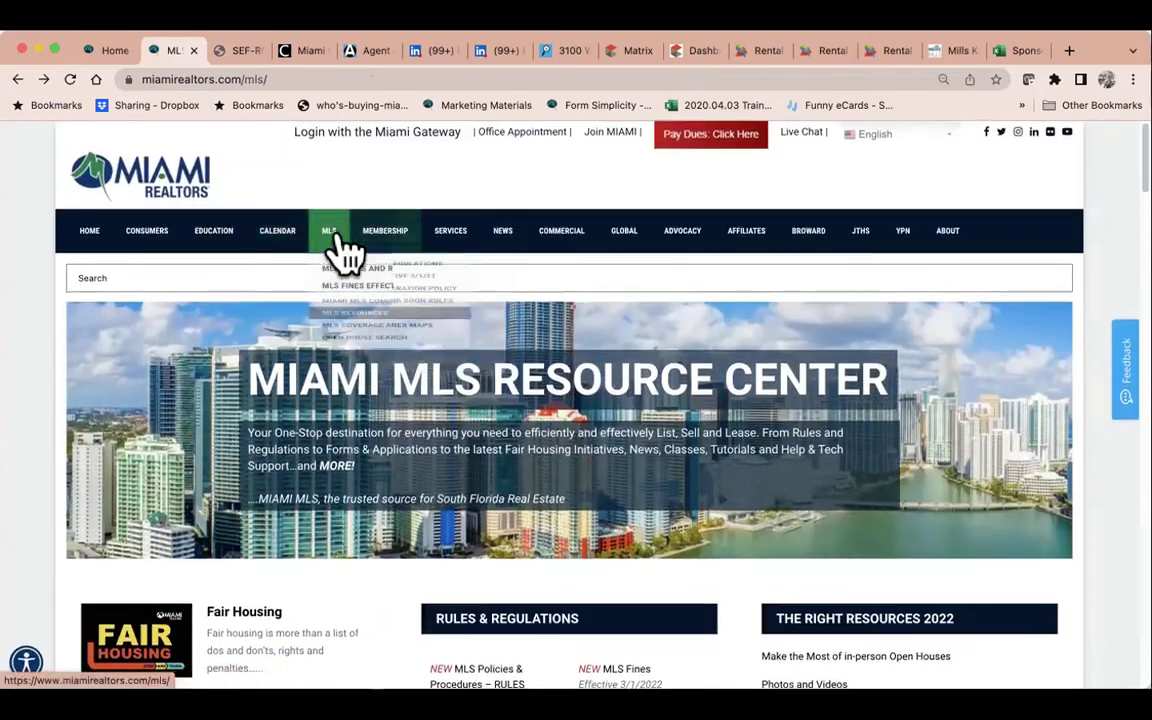
{"action": "scroll", "coordinate": [784, 527], "scroll_direction": "down", "scroll_amount": 3}
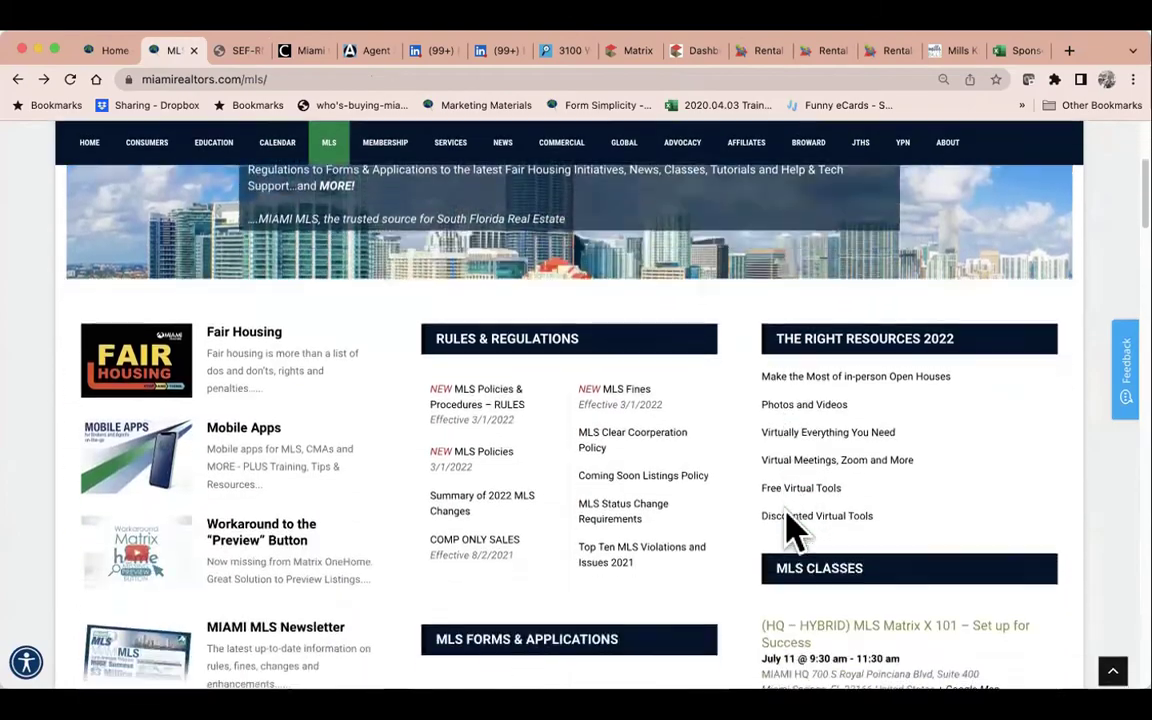
{"action": "scroll", "coordinate": [784, 527], "scroll_direction": "down", "scroll_amount": 13}
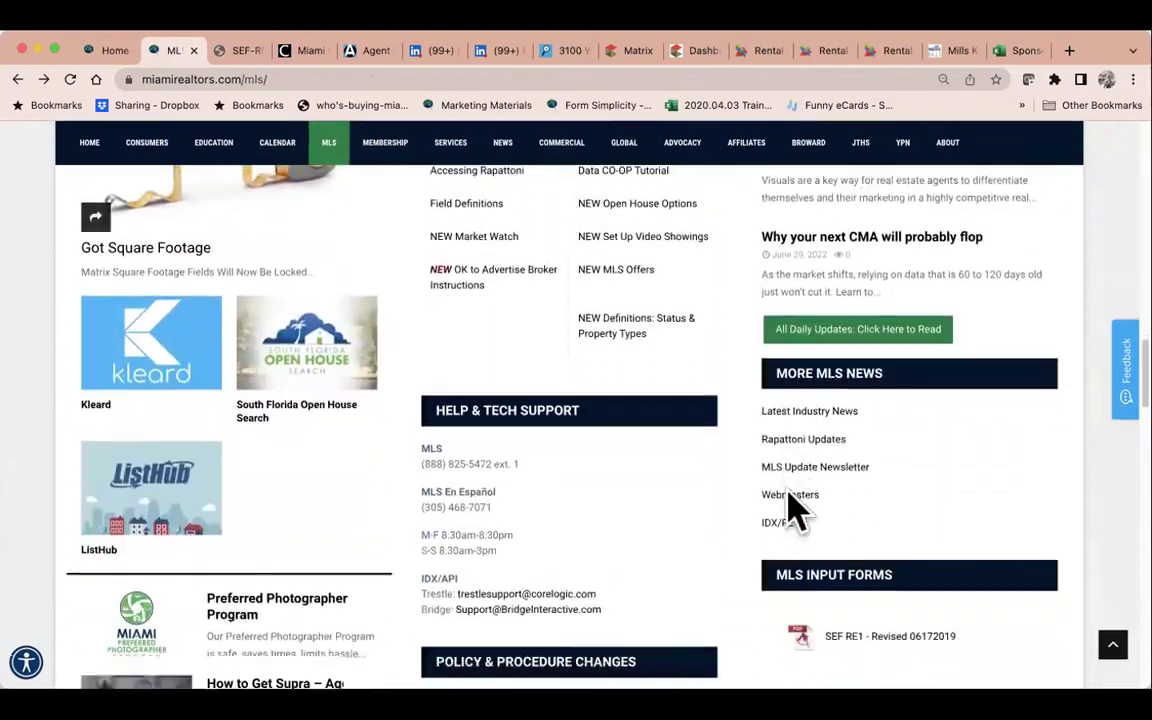
{"action": "scroll", "coordinate": [792, 508], "scroll_direction": "down", "scroll_amount": 5}
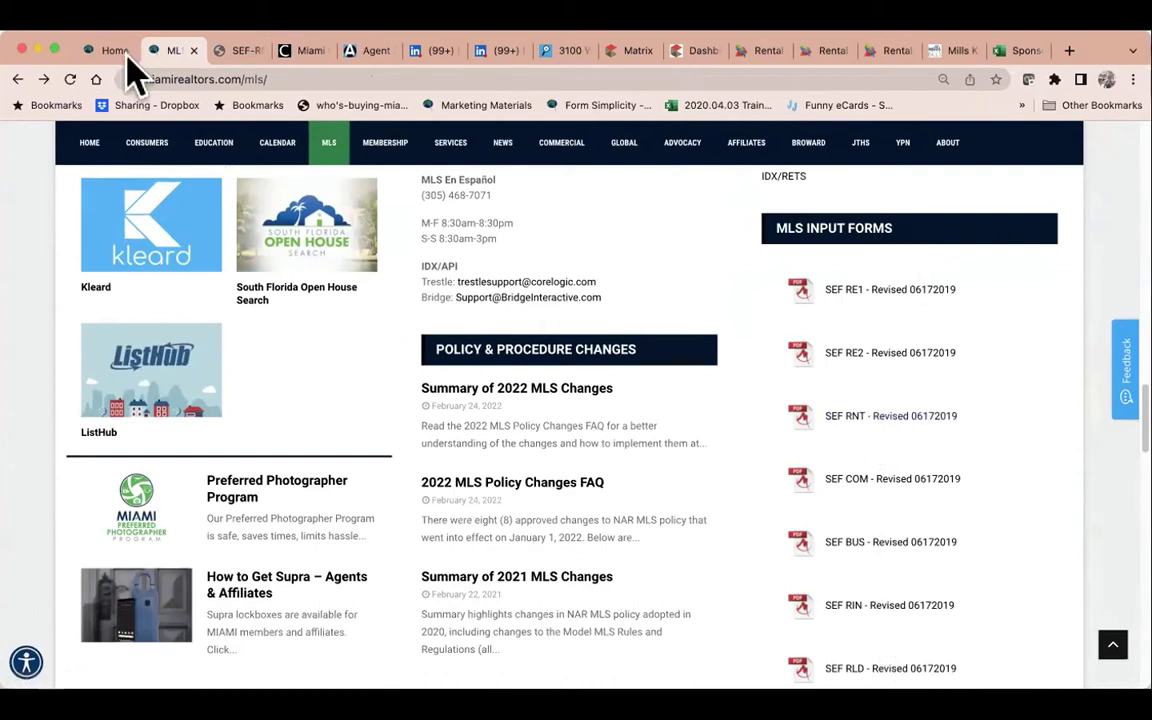
- Reopen the RNT form and review the General Information and features sections on pages 2 and 3
{"action": "left_click", "coordinate": [240, 56]}
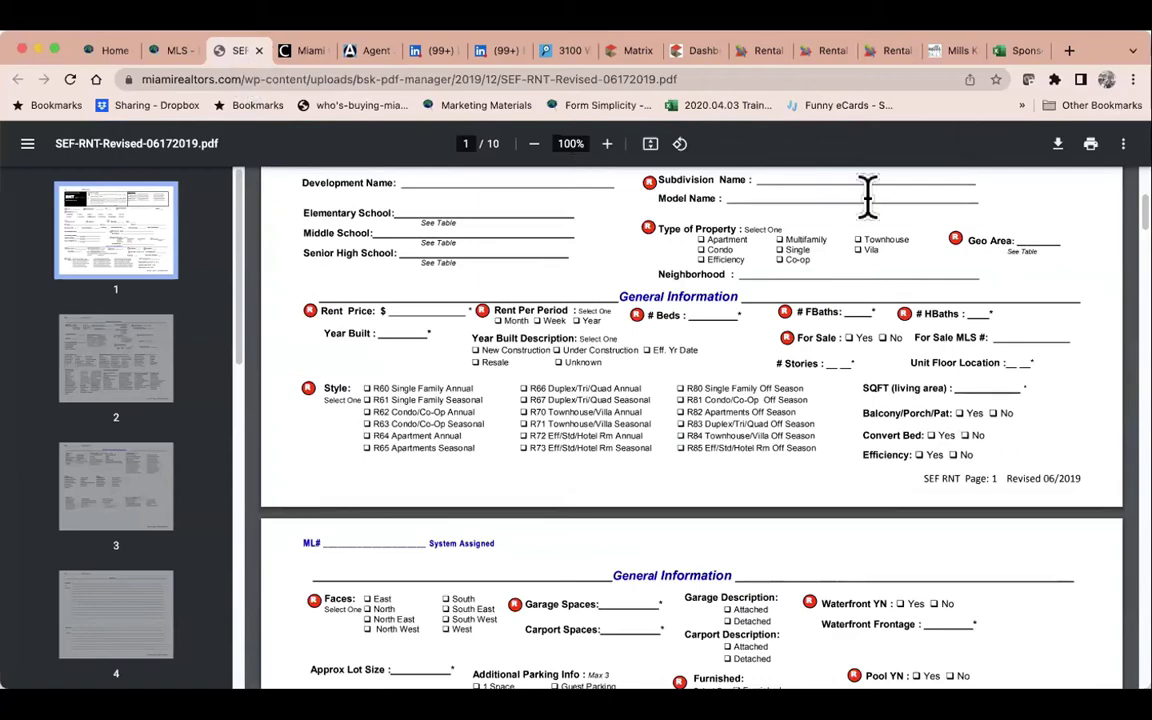
{"action": "scroll", "coordinate": [640, 380], "scroll_direction": "down", "scroll_amount": 3}
{"action": "scroll", "coordinate": [680, 376], "scroll_direction": "down", "scroll_amount": 3}
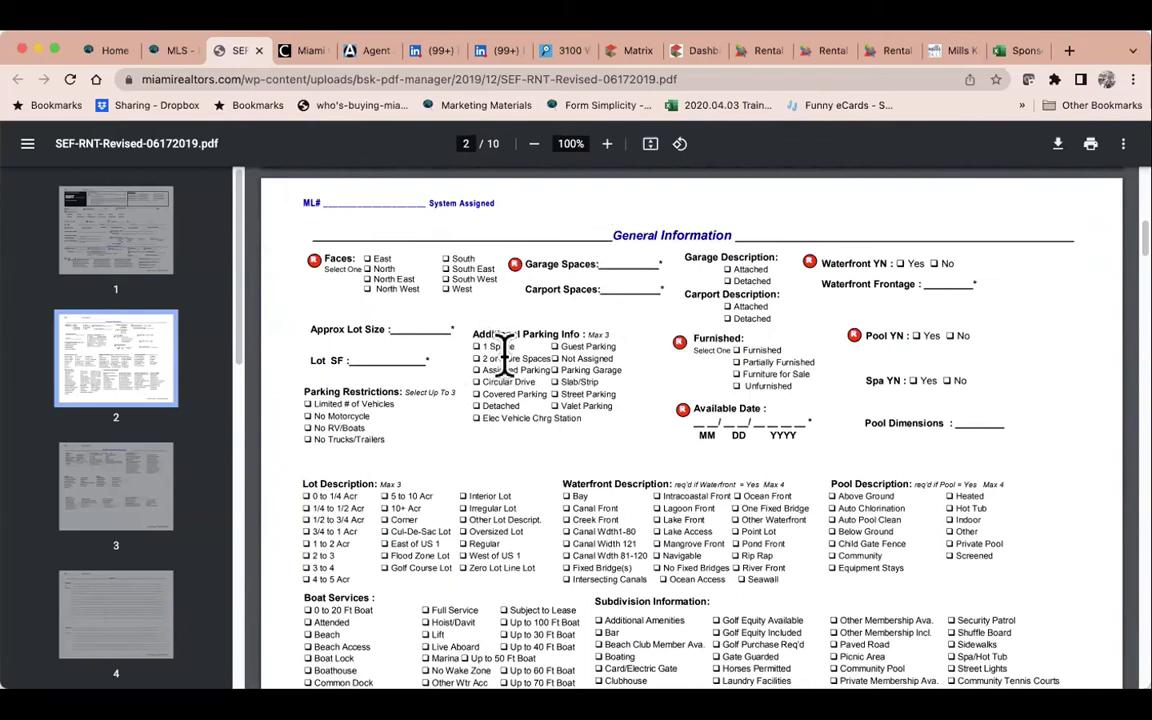
{"action": "scroll", "coordinate": [390, 430], "scroll_direction": "down", "scroll_amount": 3}
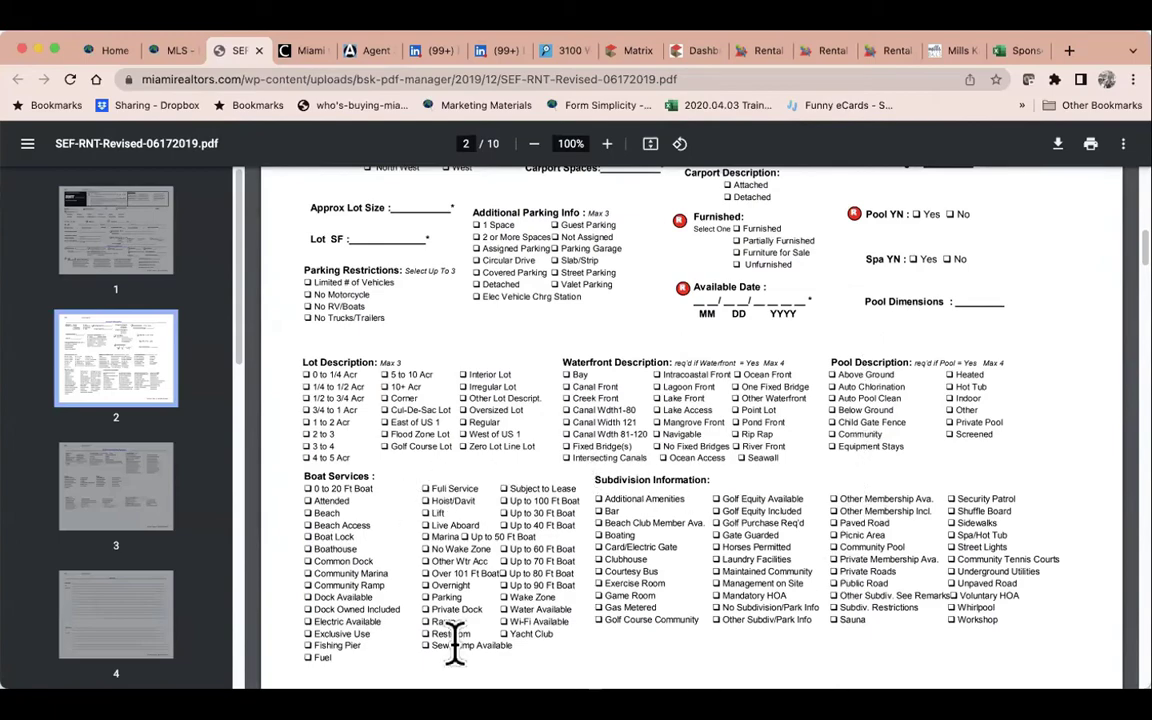
{"action": "scroll", "coordinate": [810, 530], "scroll_direction": "down", "scroll_amount": 10}
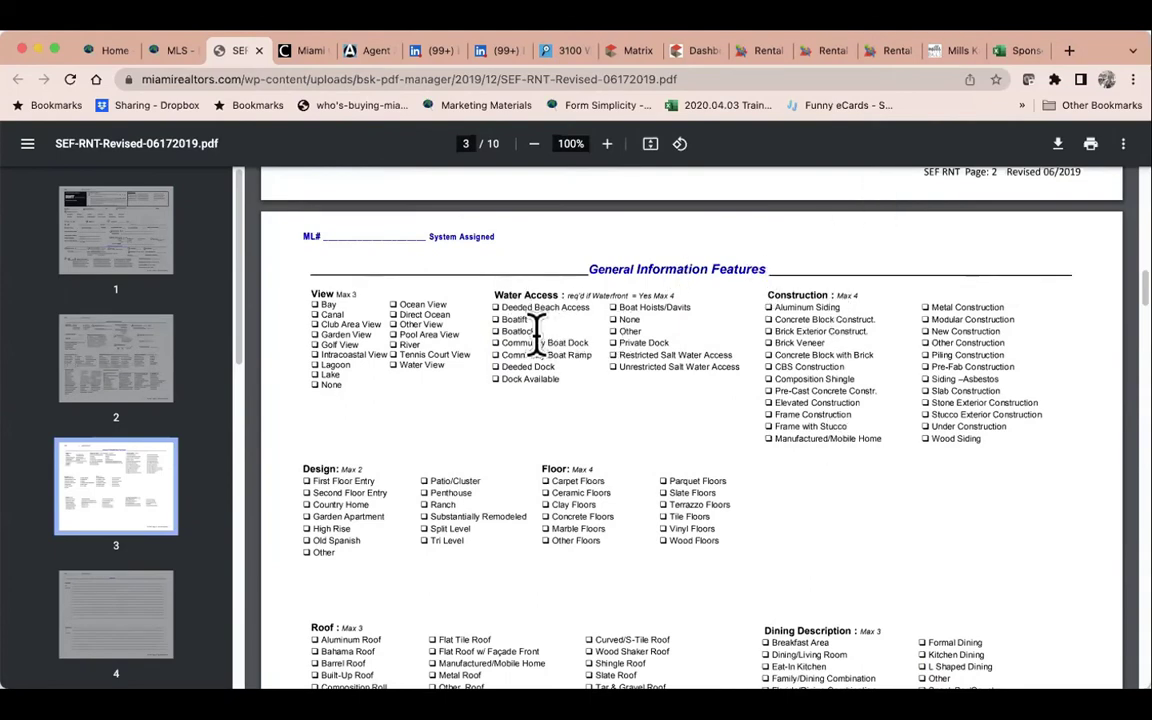
{"action": "scroll", "coordinate": [420, 435], "scroll_direction": "down", "scroll_amount": 3}
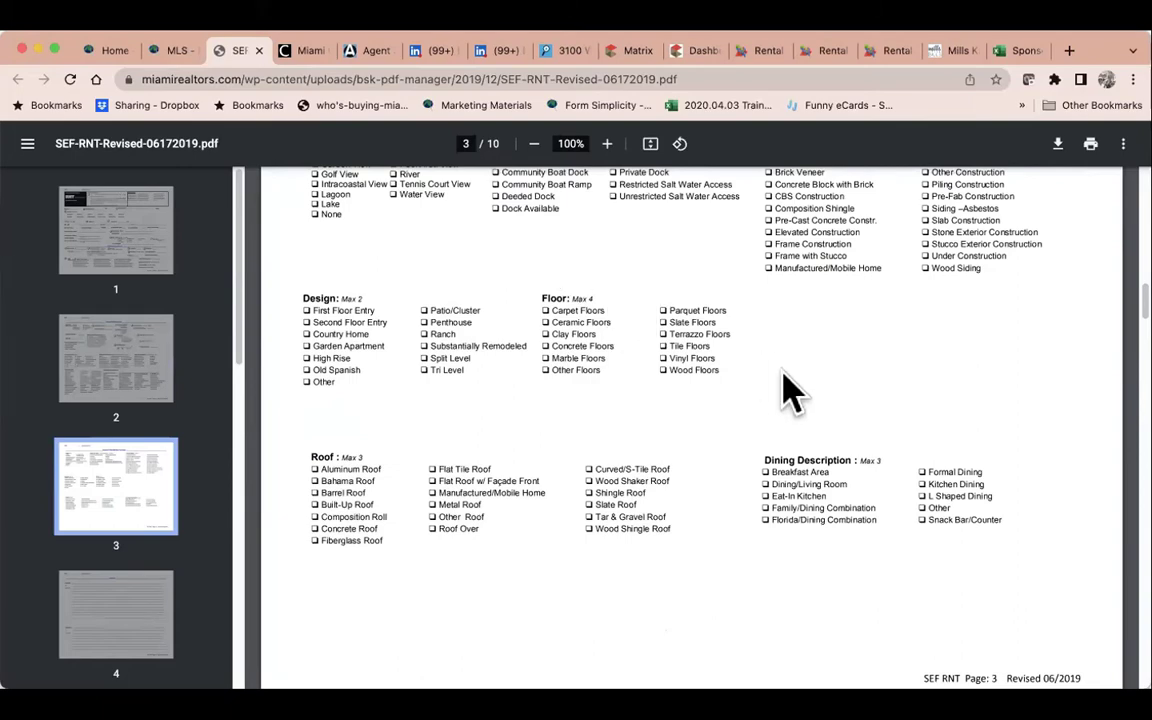
{"action": "scroll", "coordinate": [615, 515], "scroll_direction": "down", "scroll_amount": 12}
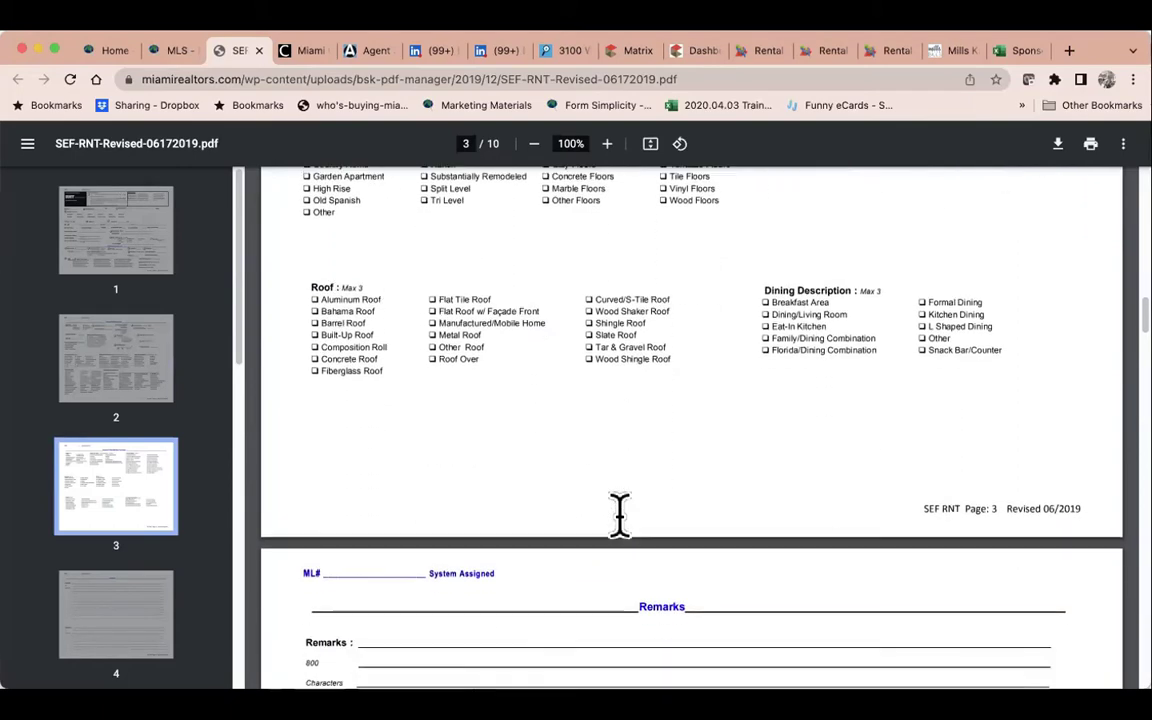
- Look through the Remarks, Broker, Internet and Office Remarks sections, continuing to Additional Information on page 7
{"action": "scroll", "coordinate": [619, 515], "scroll_direction": "down", "scroll_amount": 7}
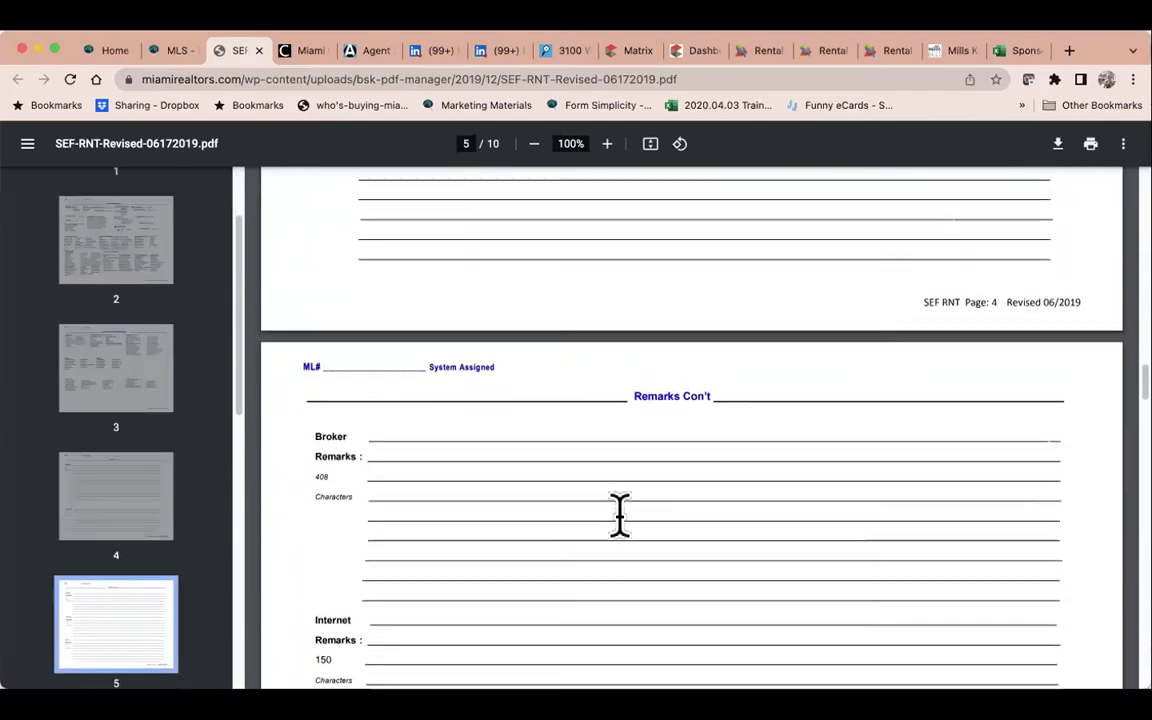
{"action": "scroll", "coordinate": [619, 515], "scroll_direction": "down", "scroll_amount": 15}
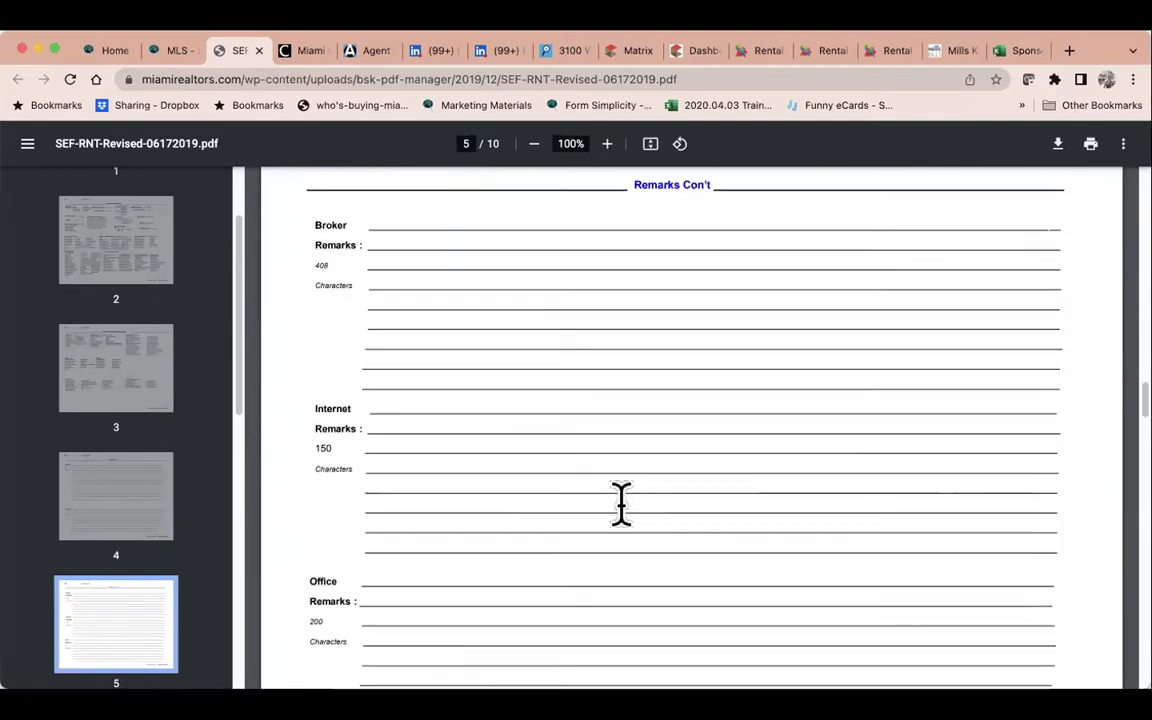
{"action": "scroll", "coordinate": [623, 488], "scroll_direction": "down", "scroll_amount": 15}
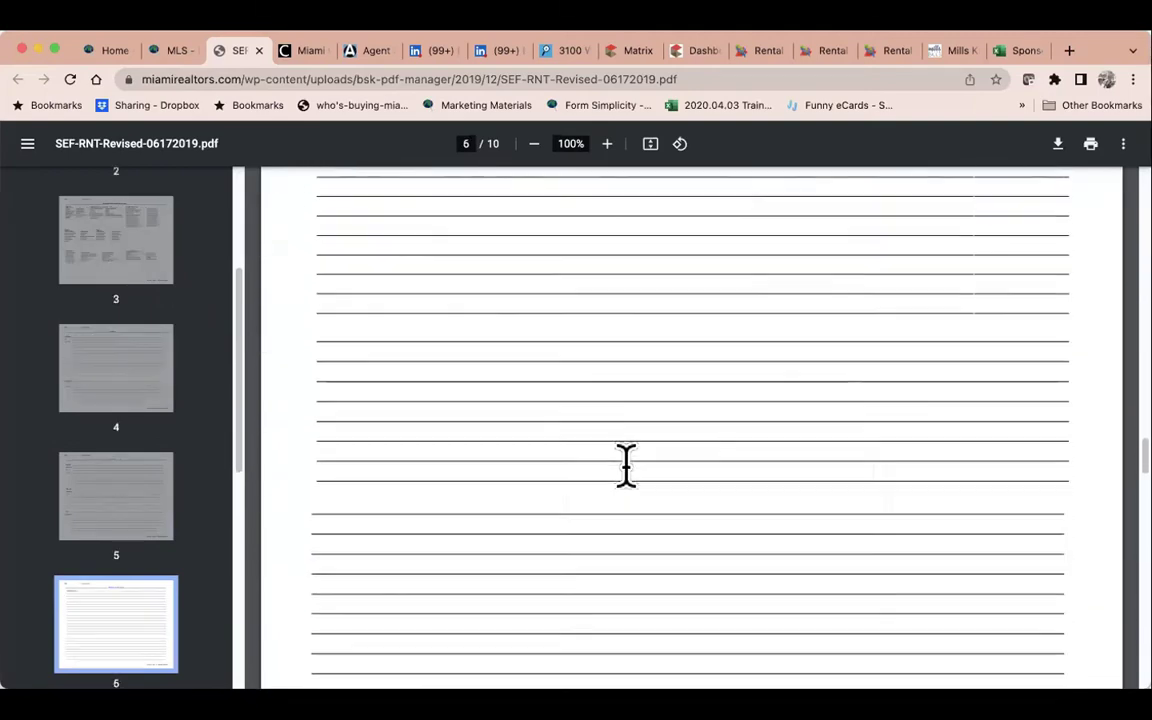
{"action": "scroll", "coordinate": [625, 462], "scroll_direction": "down", "scroll_amount": 1}
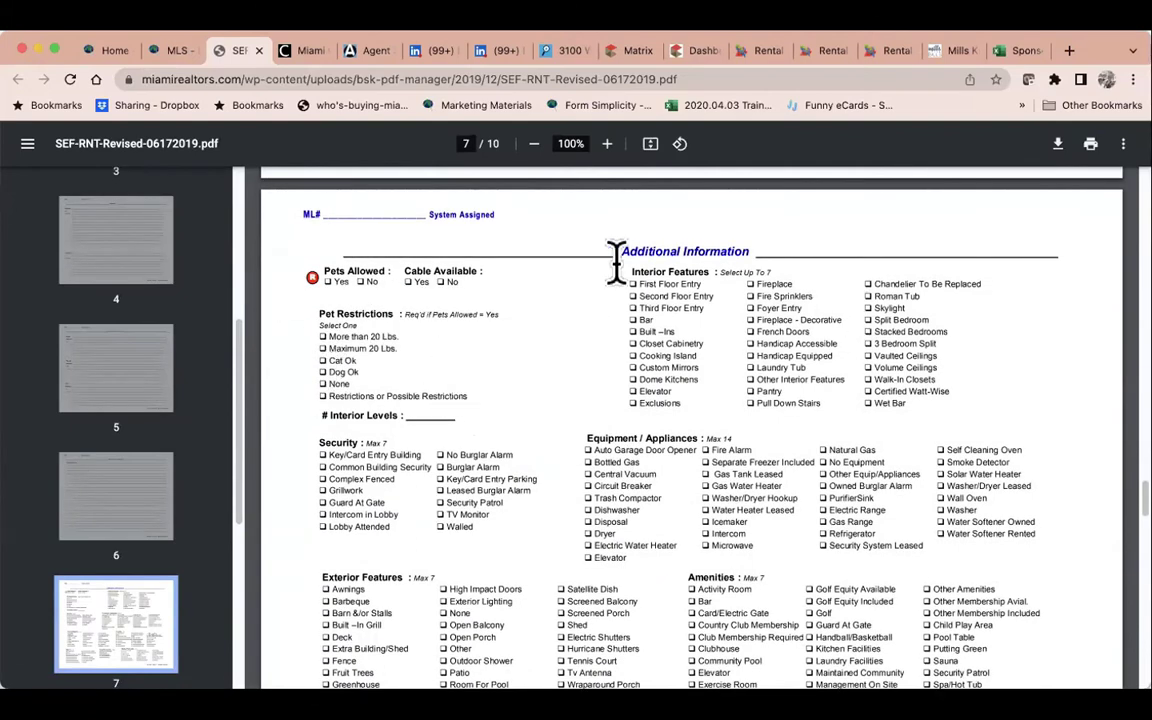
- Examine the page 7 feature lists, including the Misc and Rental Restrictions options
{"action": "scroll", "coordinate": [755, 437], "scroll_direction": "down", "scroll_amount": 5}
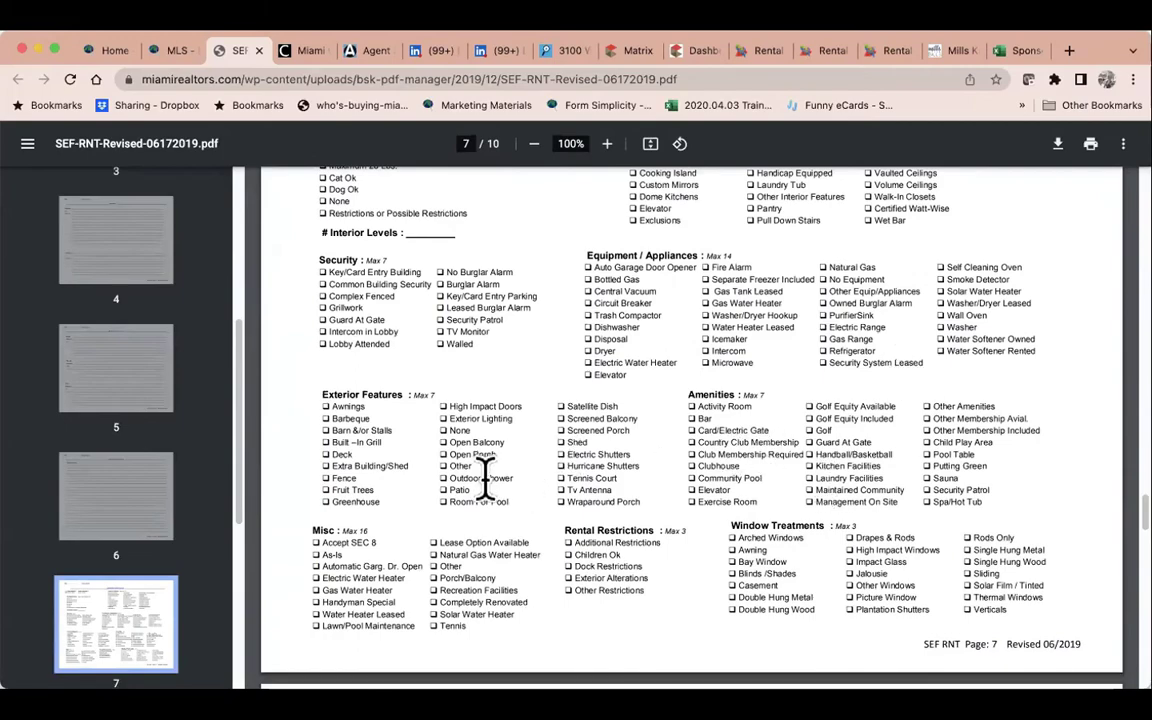
{"action": "scroll", "coordinate": [537, 530], "scroll_direction": "down", "scroll_amount": 3}
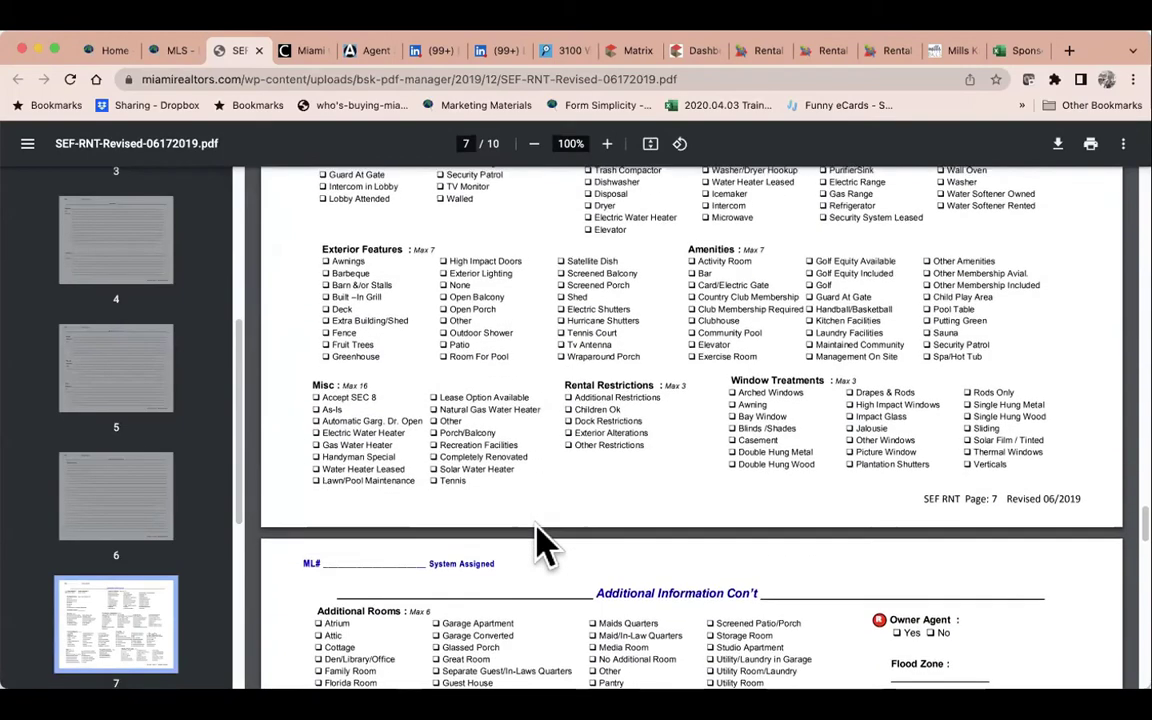
{"action": "scroll", "coordinate": [758, 527], "scroll_direction": "down", "scroll_amount": 6}
{"action": "scroll", "coordinate": [760, 452], "scroll_direction": "up", "scroll_amount": 3}
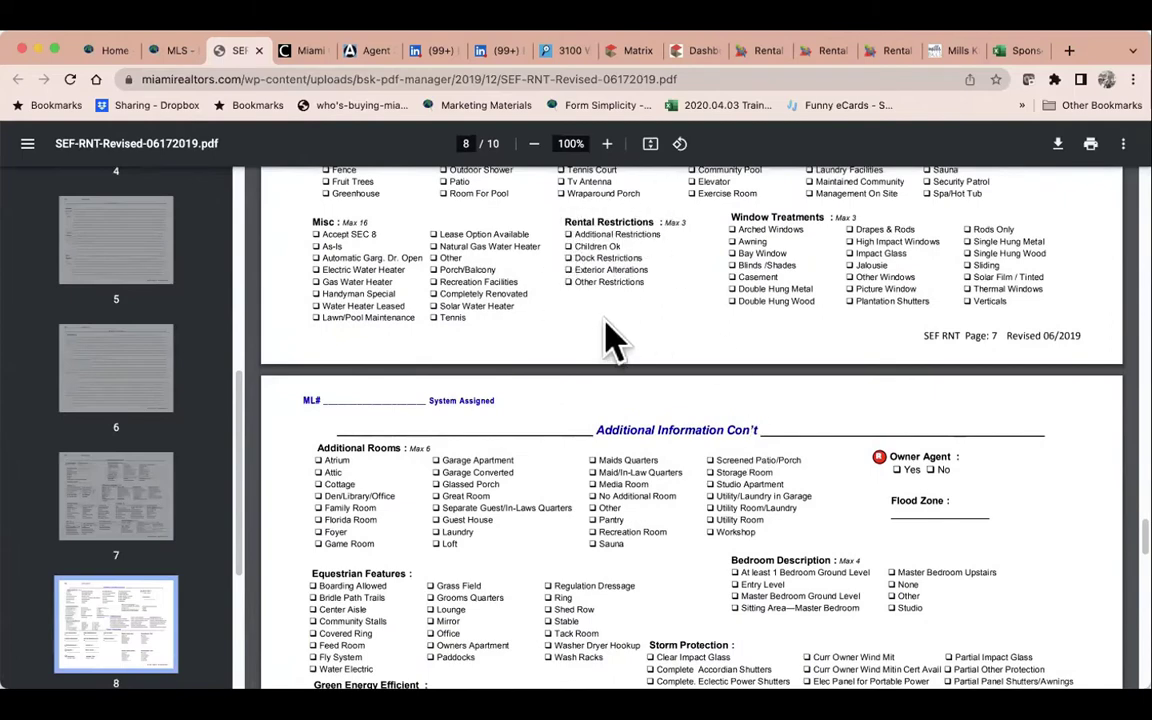
- Review the Rental Information section on pages 8 and 9, including the lease period and monthly Rental Status fields
{"action": "scroll", "coordinate": [668, 314], "scroll_direction": "down", "scroll_amount": 3}
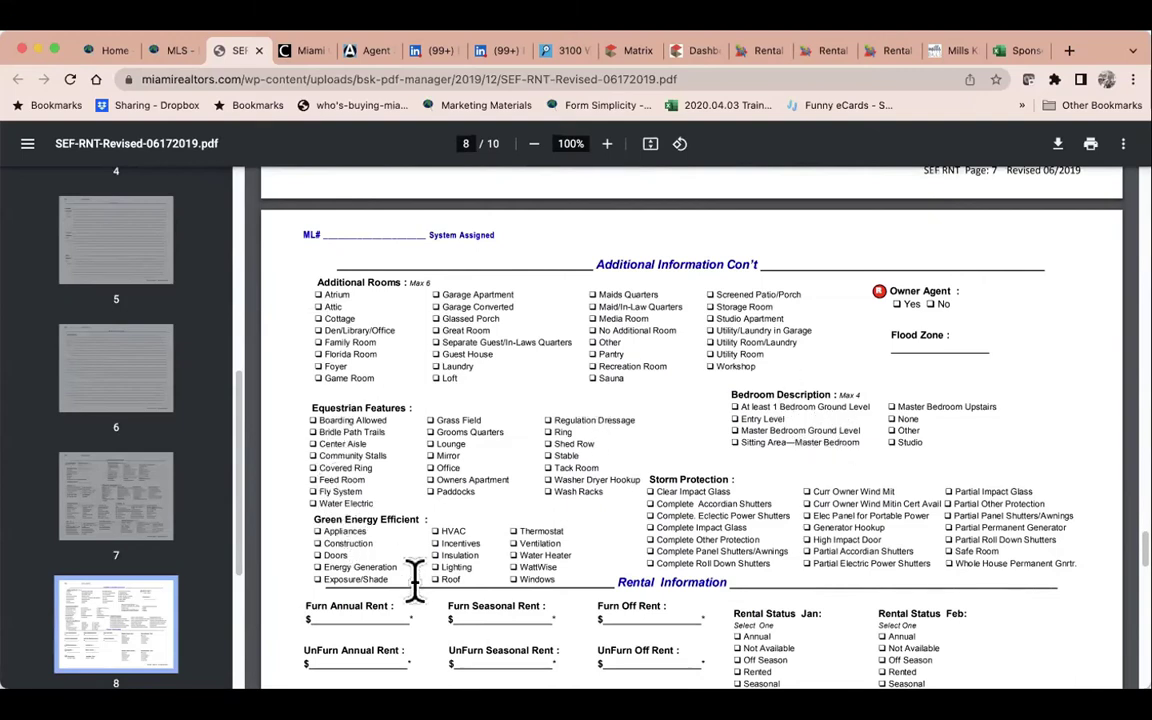
{"action": "scroll", "coordinate": [737, 505], "scroll_direction": "down", "scroll_amount": 4}
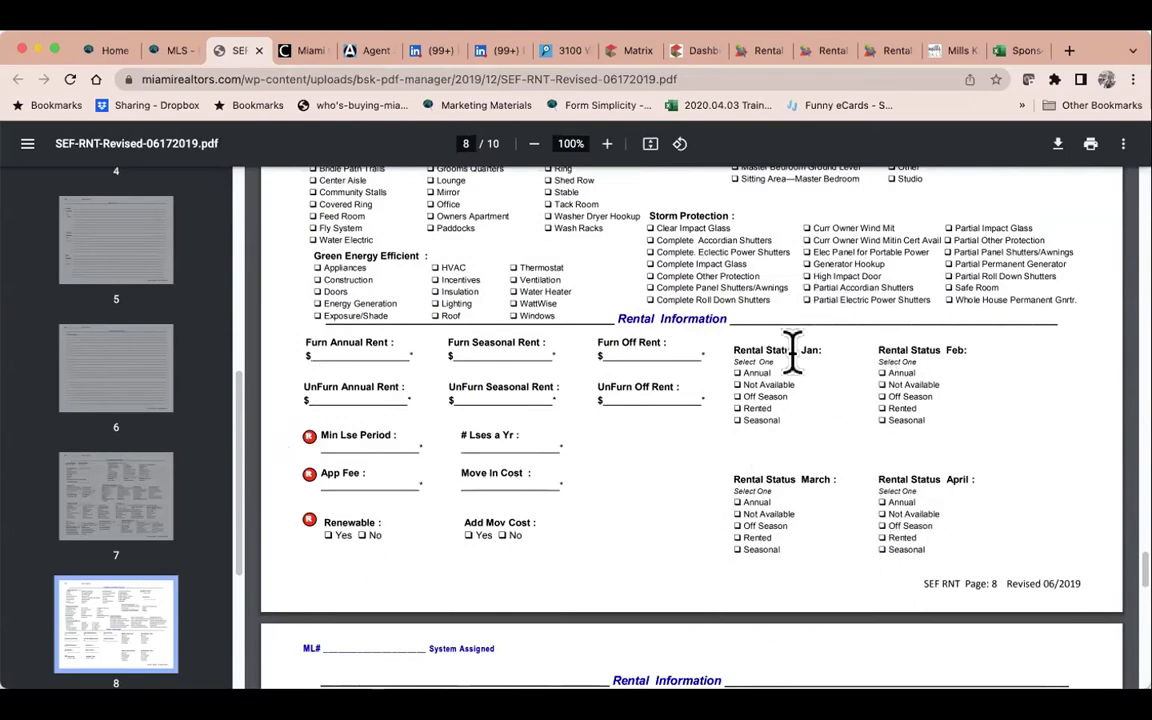
{"action": "scroll", "coordinate": [890, 505], "scroll_direction": "down", "scroll_amount": 4}
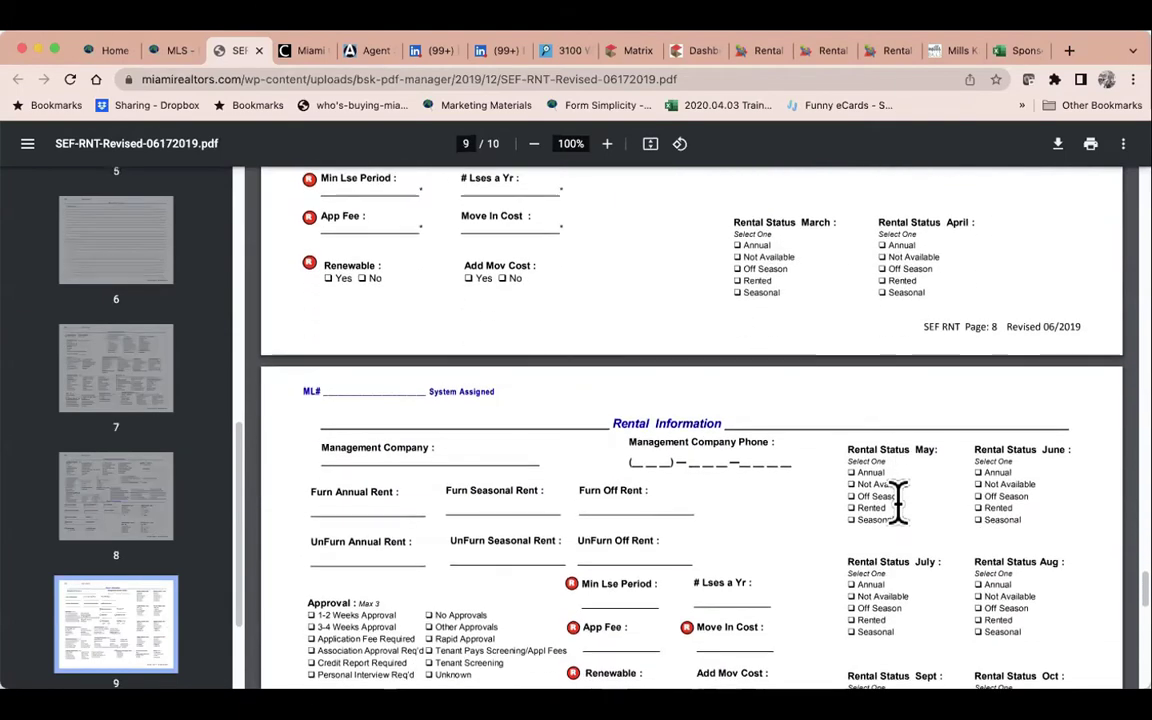
- Go back to page 1 and search the RNT form for "short"
{"action": "scroll", "coordinate": [898, 500], "scroll_direction": "up", "scroll_amount": 10}
{"action": "scroll", "coordinate": [898, 500], "scroll_direction": "up", "scroll_amount": 20}
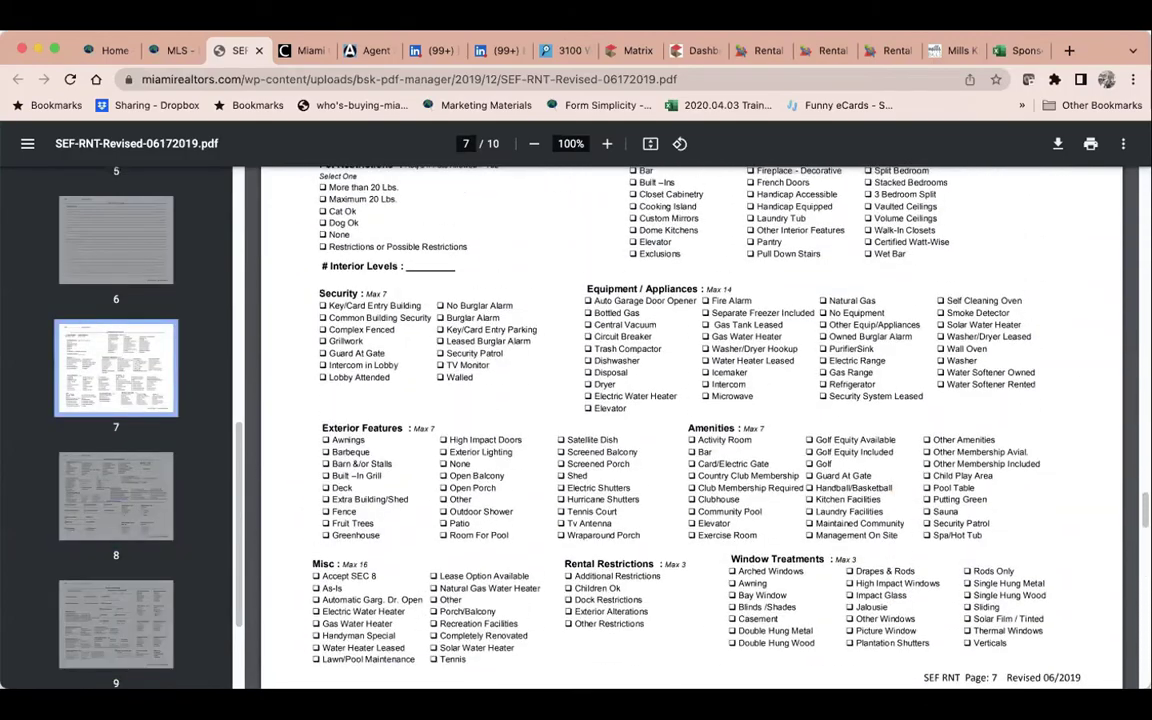
{"action": "scroll", "coordinate": [691, 428], "scroll_direction": "up", "scroll_amount": 15}
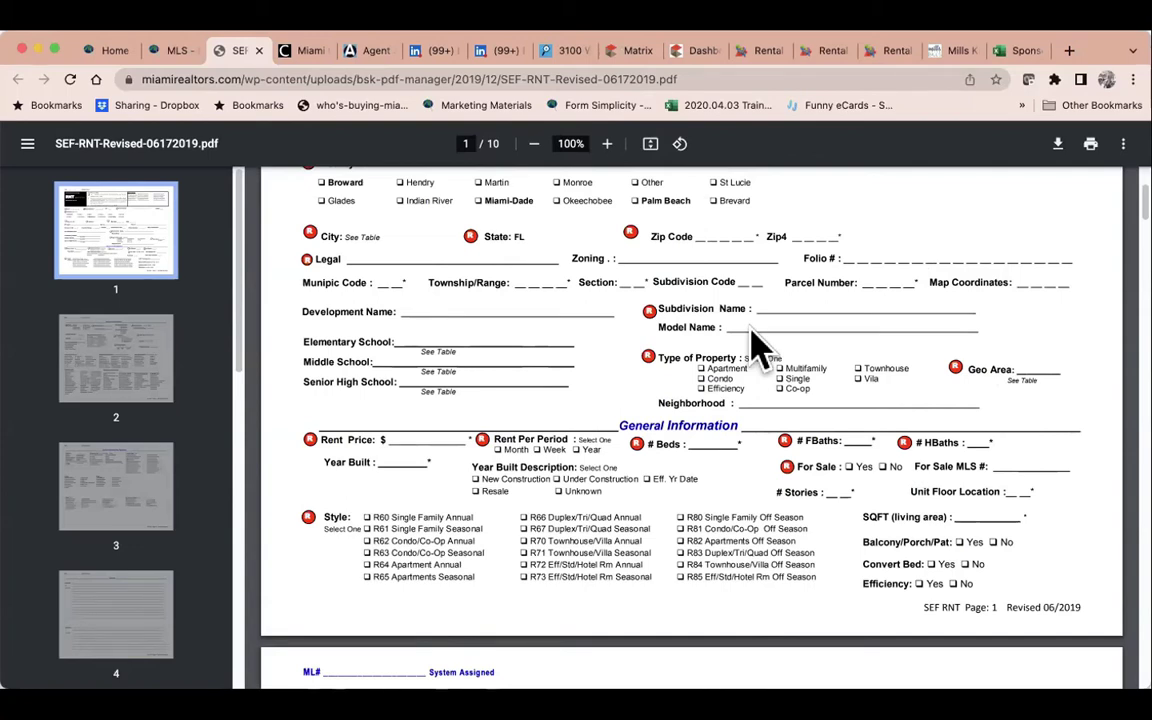
{"action": "key", "text": "super+f"}
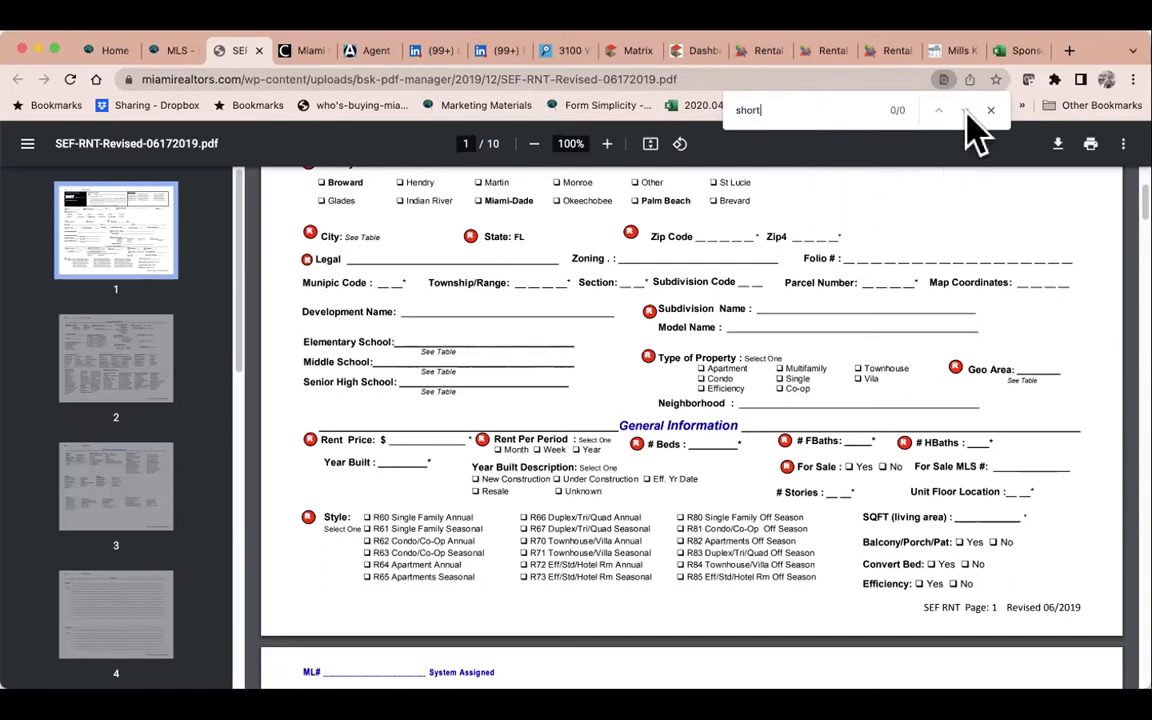
- Replace the search term with "rental status" to find those fields in the form
{"action": "left_click_drag", "start_coordinate": [771, 113], "coordinate": [718, 130]}
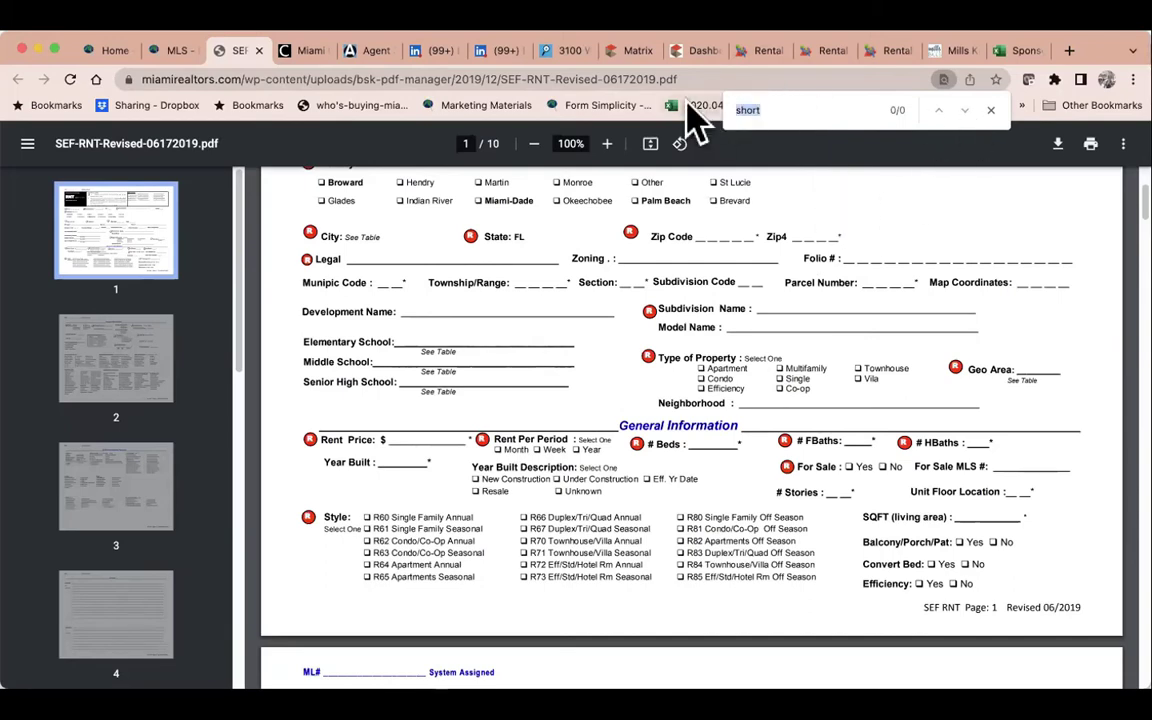
{"action": "type", "text": "rental"}
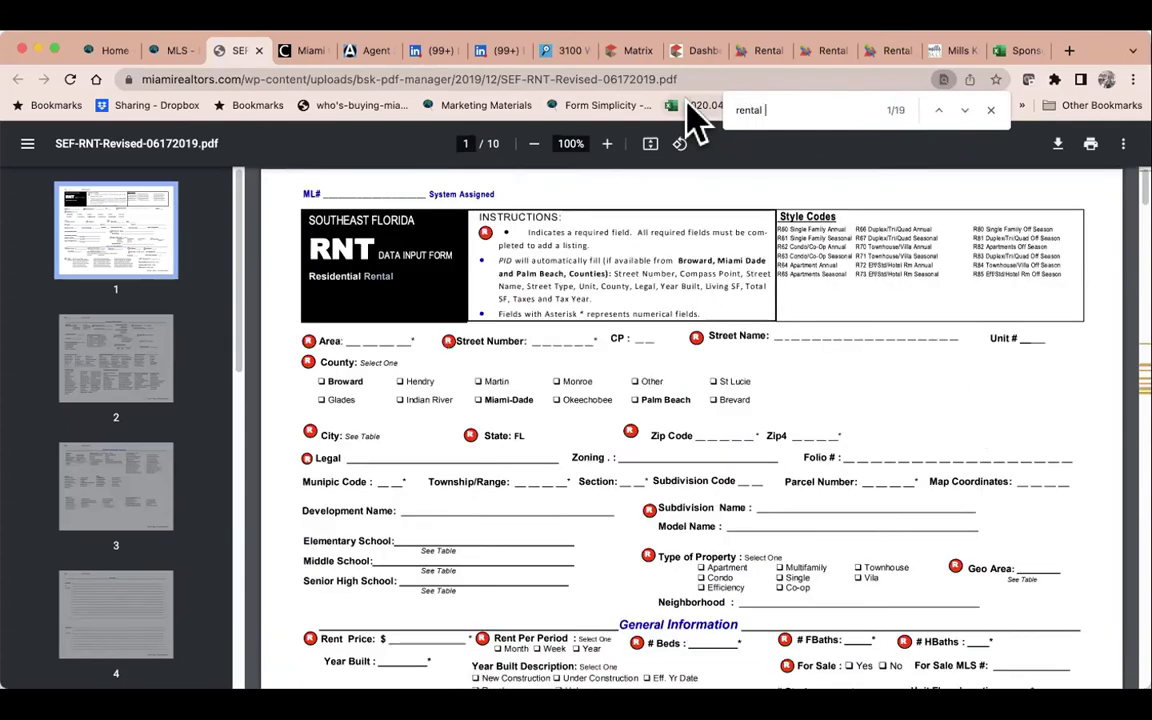
{"action": "type", "text": " status"}
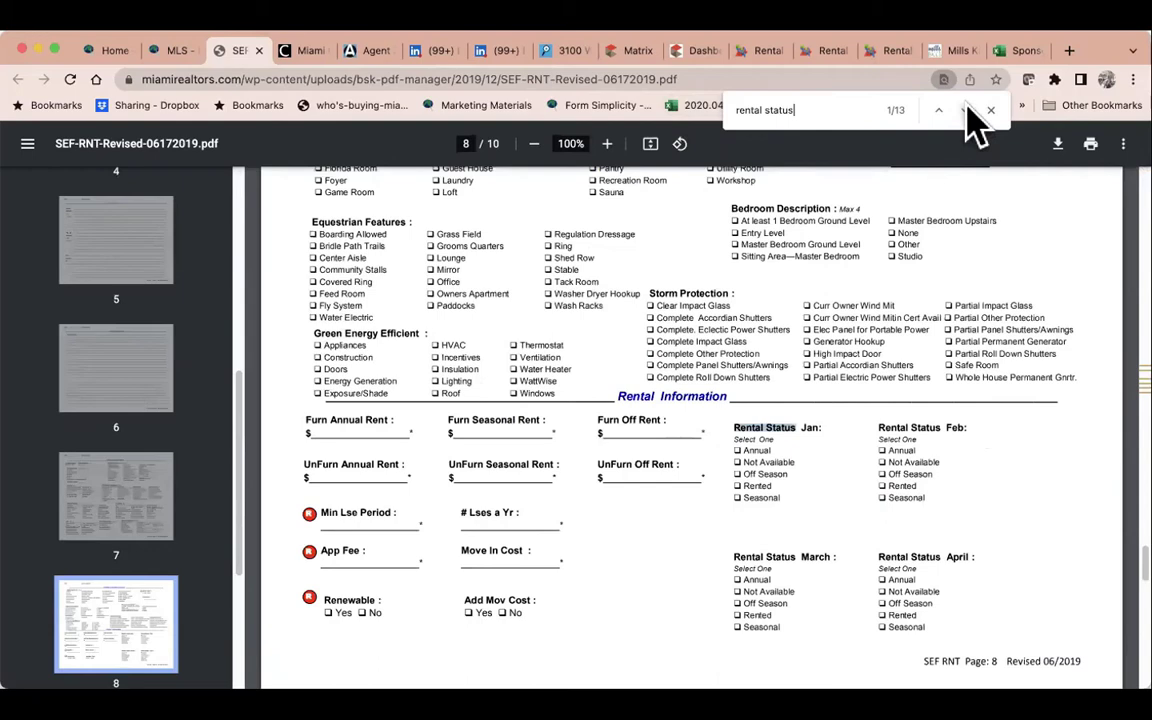
- Step through the "rental status" matches from the January field to the December field
{"action": "left_click", "coordinate": [965, 110]}
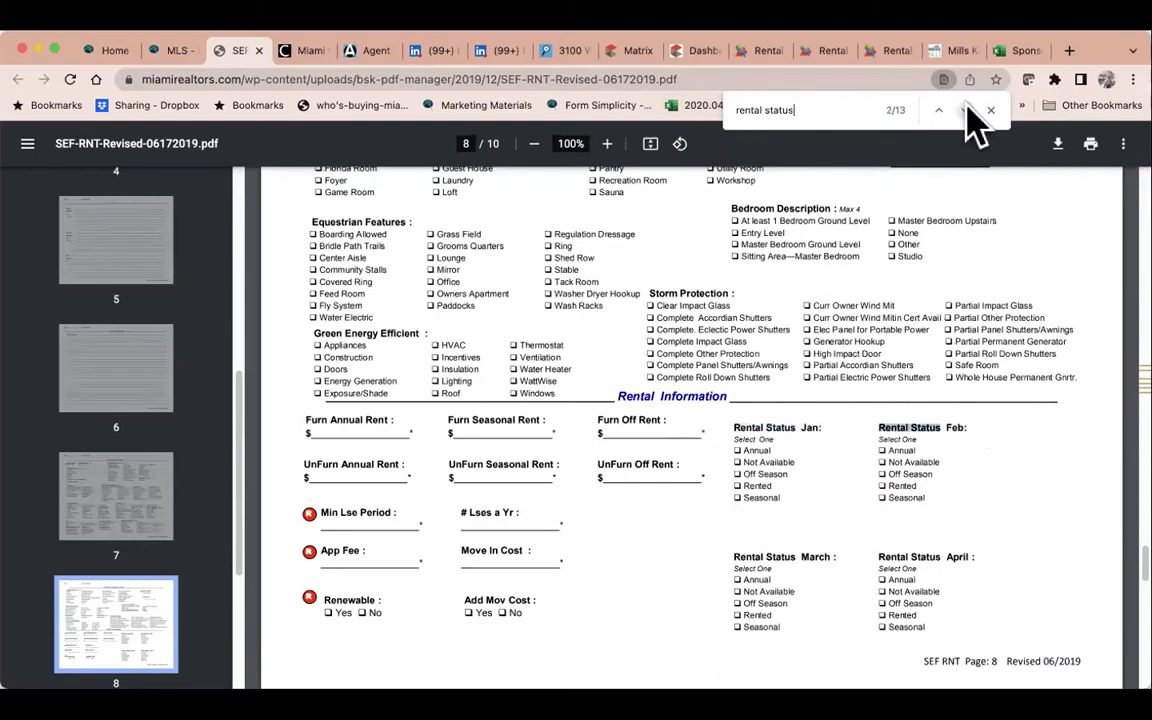
{"action": "left_click", "coordinate": [965, 110]}
{"action": "left_click", "coordinate": [966, 108]}
{"action": "left_click", "coordinate": [966, 108]}
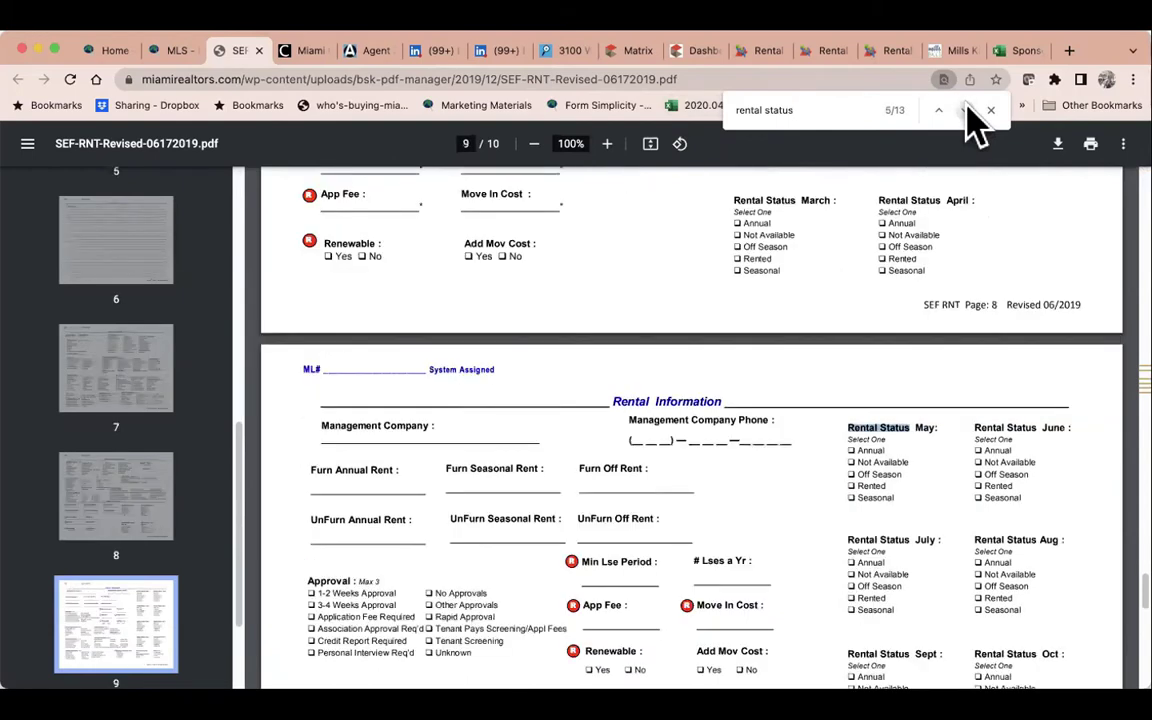
{"action": "left_click", "coordinate": [966, 110]}
{"action": "left_click", "coordinate": [966, 110]}
{"action": "left_click", "coordinate": [966, 110]}
{"action": "left_click", "coordinate": [966, 110]}
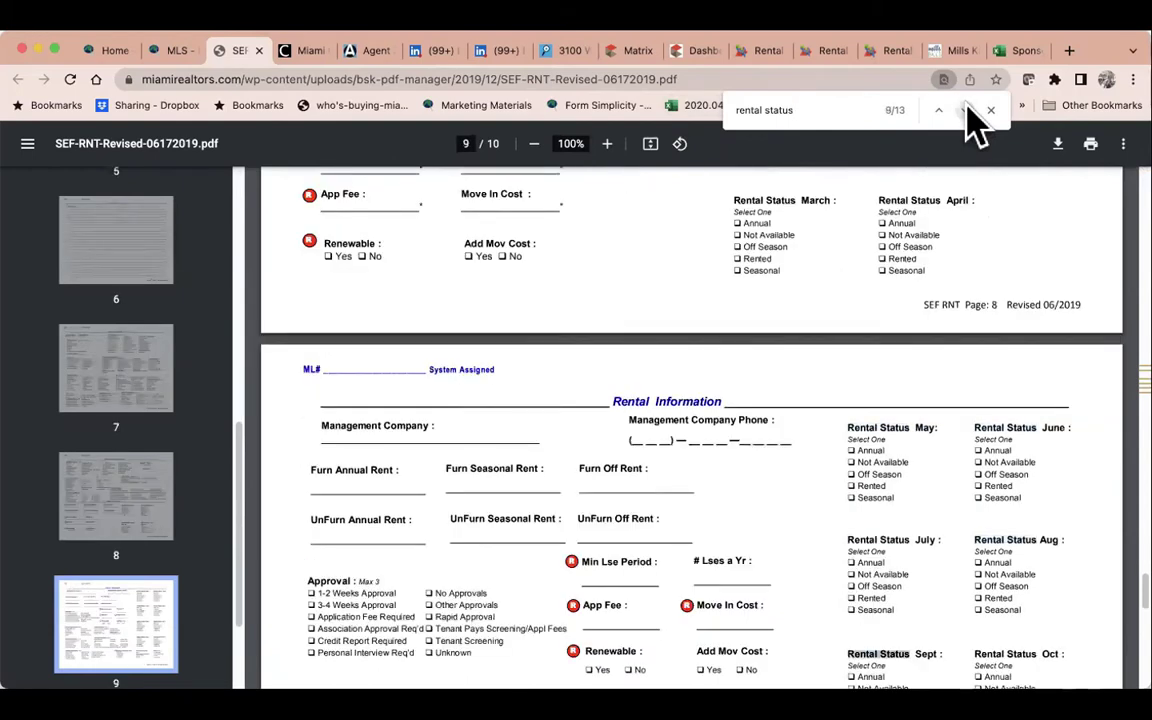
{"action": "left_click", "coordinate": [966, 110]}
{"action": "left_click", "coordinate": [966, 110]}
{"action": "left_click", "coordinate": [966, 110]}
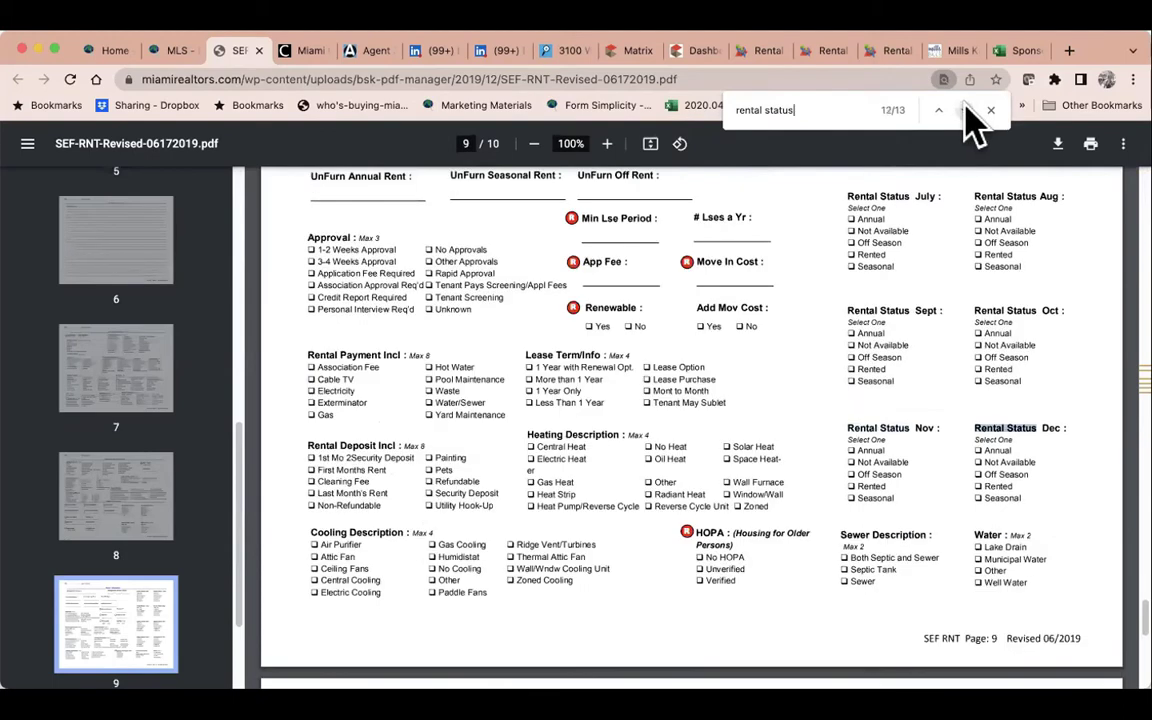
- Advance to the last "rental status" match in the form and view the Rental Information fields on page 9
{"action": "left_click", "coordinate": [966, 110]}
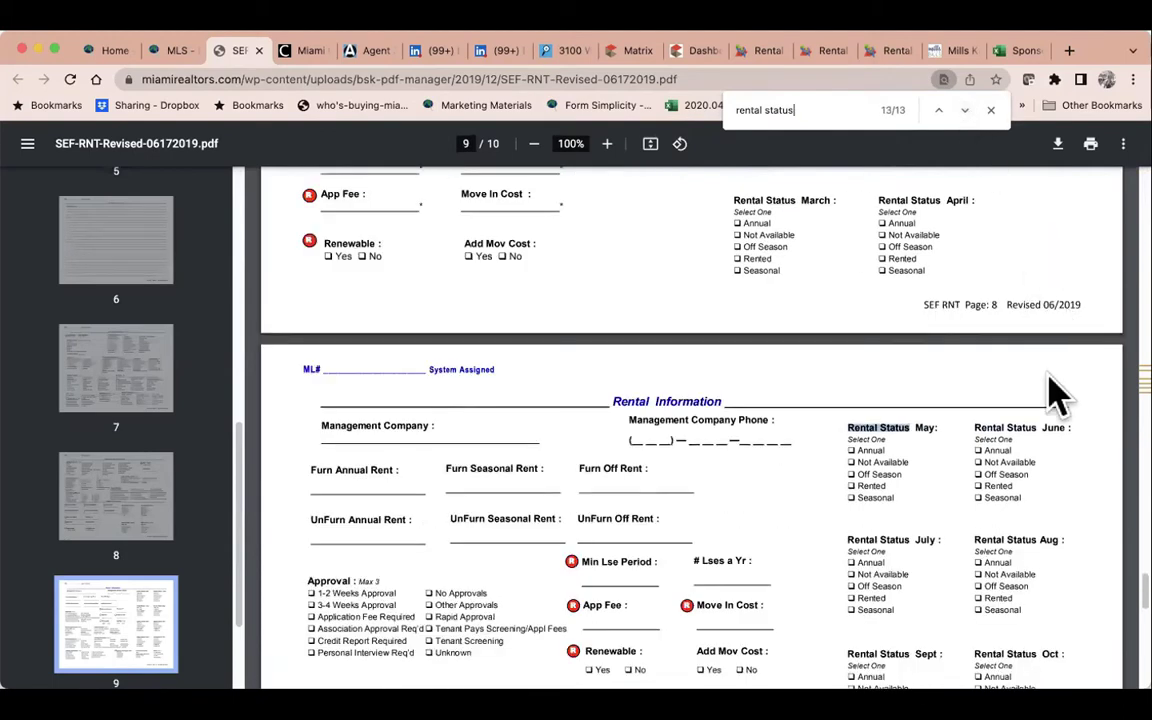
{"action": "scroll", "coordinate": [1054, 398], "scroll_direction": "down", "scroll_amount": 3}
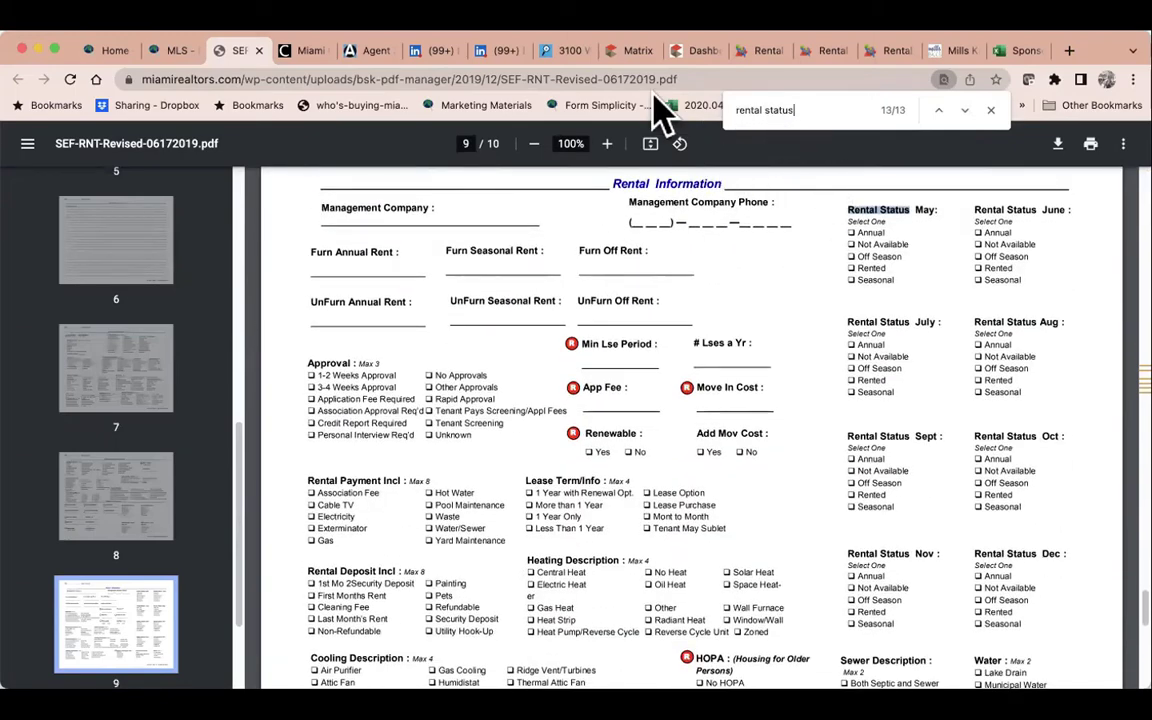
- Return to the Matrix rental results, search the open listing for "short", and go back to the listing's header
{"action": "left_click", "coordinate": [633, 55]}
{"action": "left_click", "coordinate": [797, 116]}
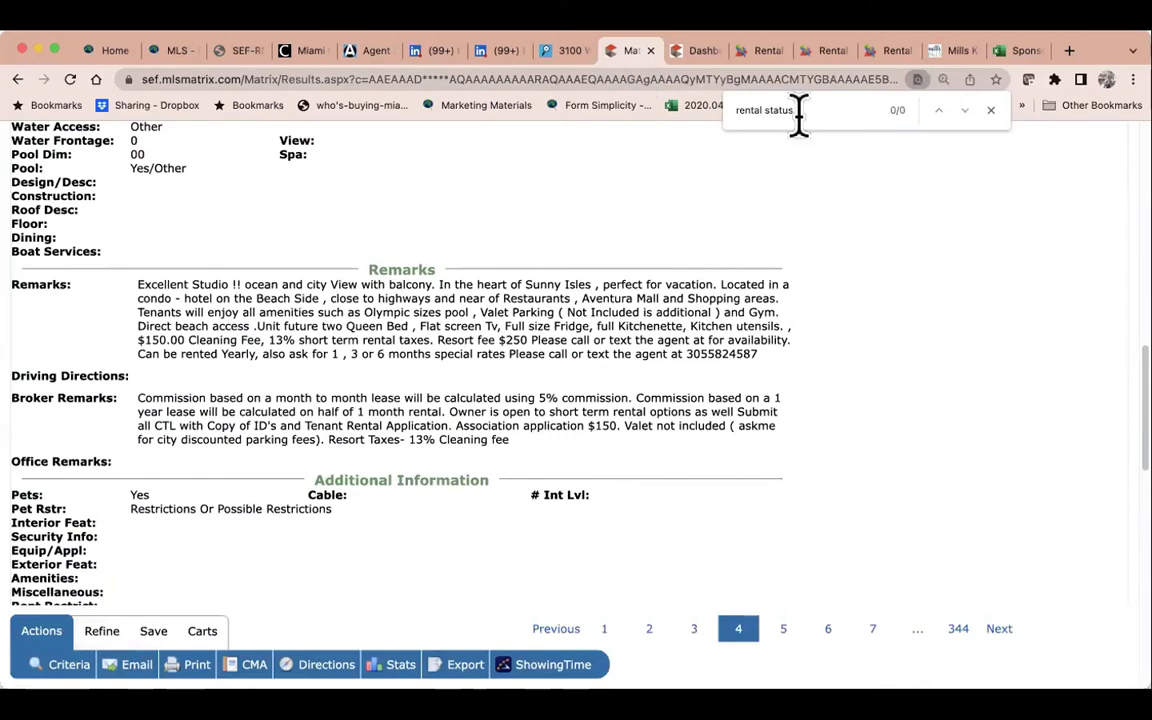
{"action": "type", "text": "short"}
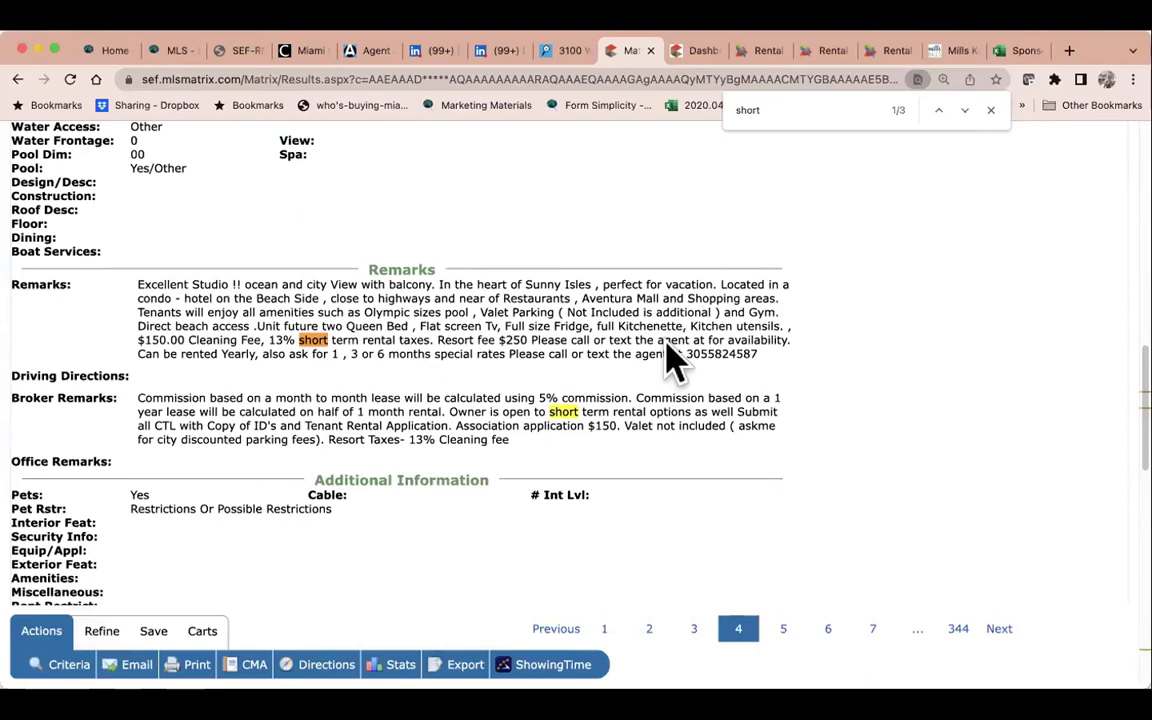
{"action": "scroll", "coordinate": [672, 358], "scroll_direction": "up", "scroll_amount": 10}
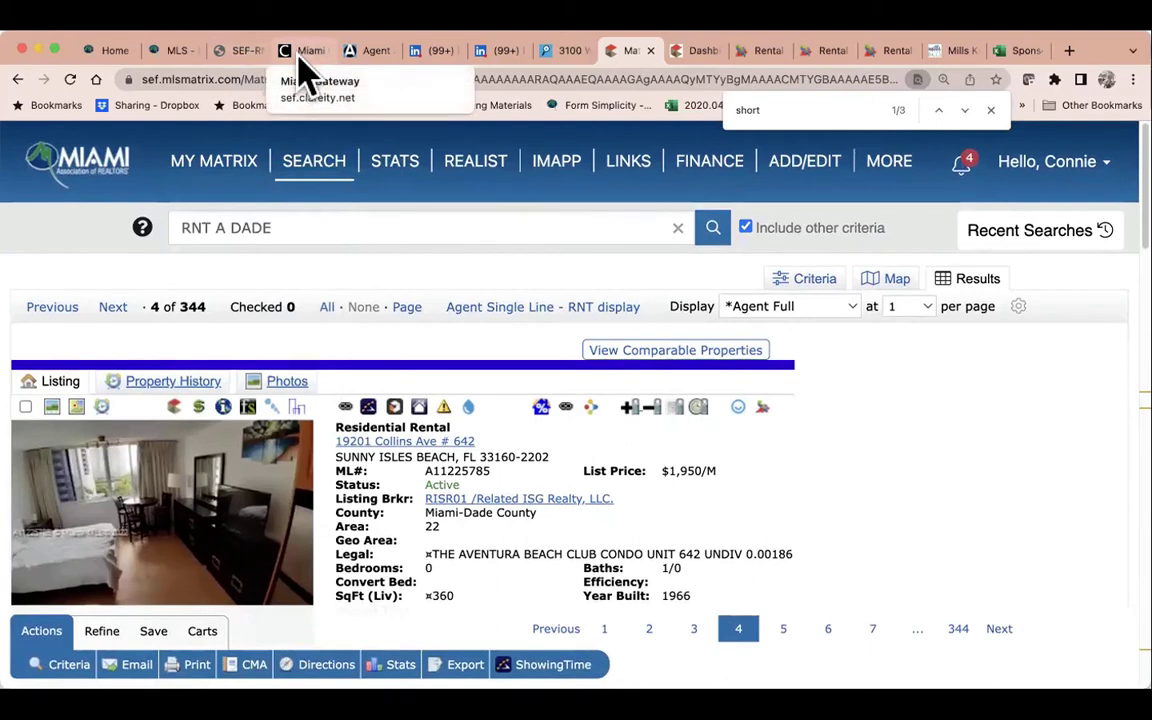
- Open the Advocacy page on the Miami Realtors website and select its web address
{"action": "left_click", "coordinate": [112, 52]}
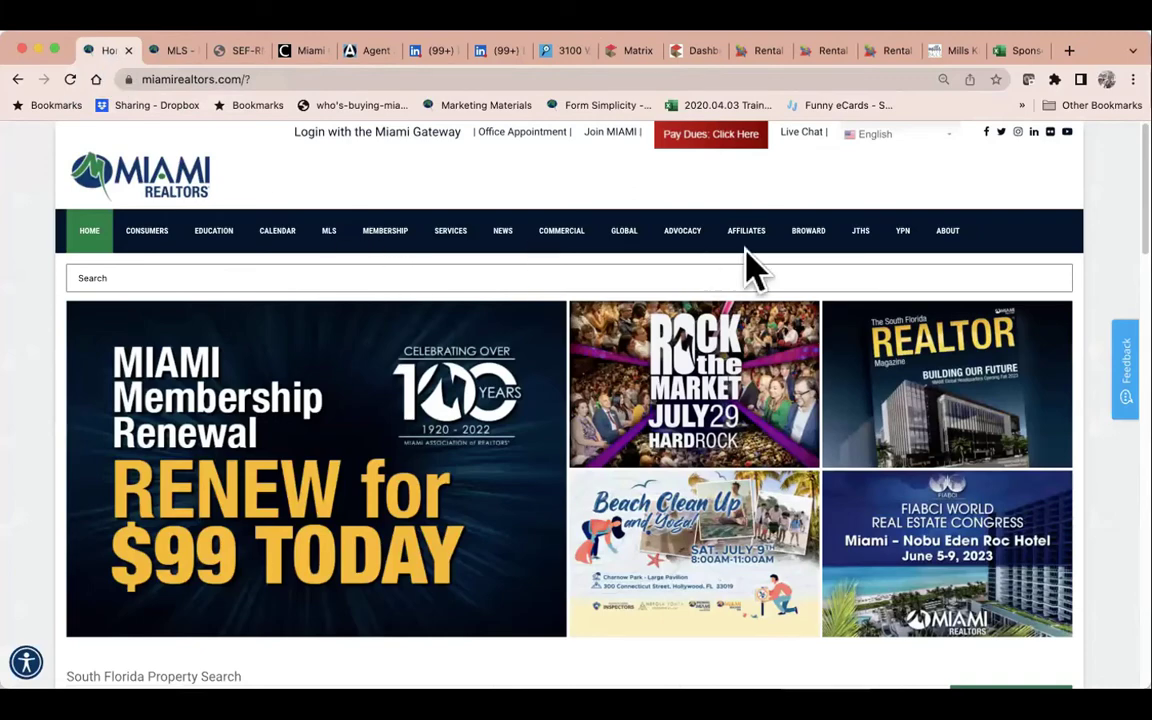
{"action": "left_click", "coordinate": [677, 244]}
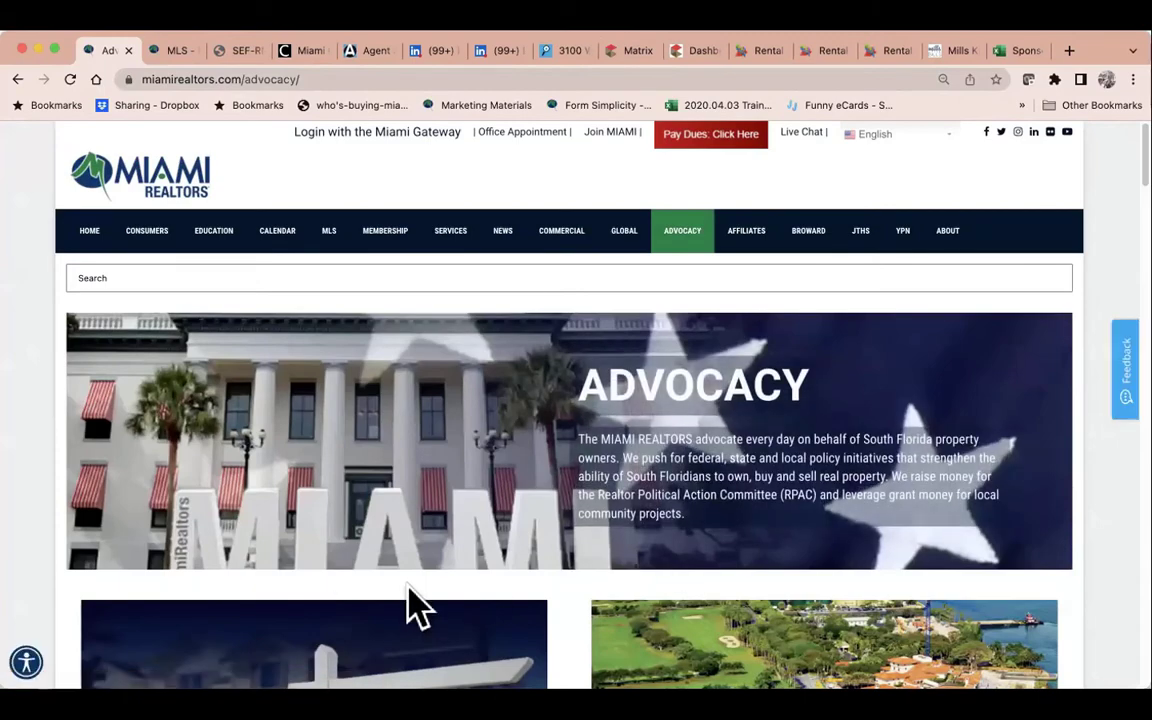
{"action": "scroll", "coordinate": [761, 553], "scroll_direction": "down", "scroll_amount": 10}
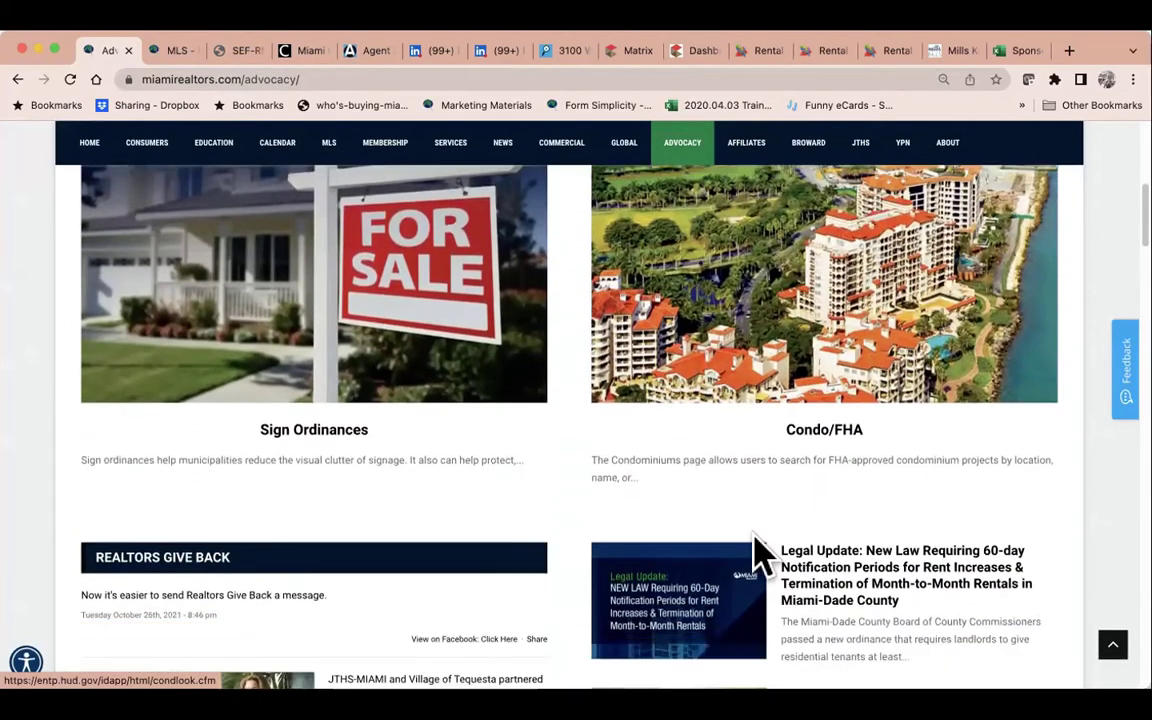
{"action": "scroll", "coordinate": [761, 553], "scroll_direction": "down", "scroll_amount": 3}
{"action": "scroll", "coordinate": [761, 553], "scroll_direction": "up", "scroll_amount": 1}
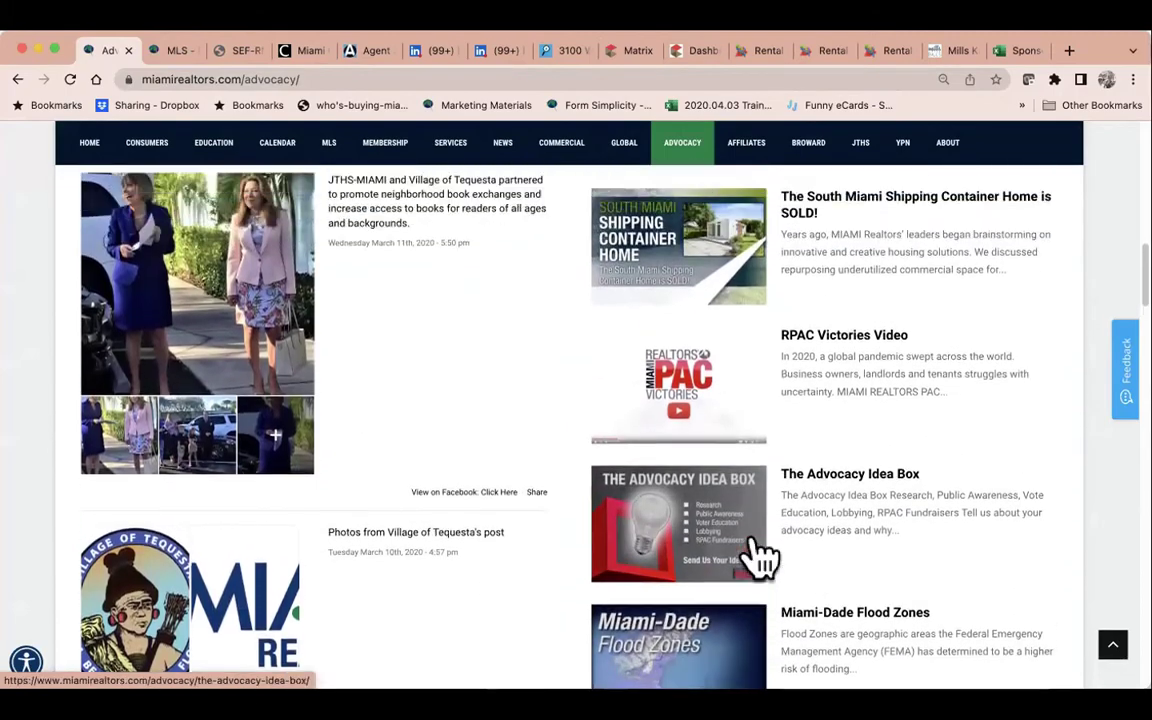
{"action": "scroll", "coordinate": [761, 557], "scroll_direction": "down", "scroll_amount": 1}
{"action": "scroll", "coordinate": [761, 553], "scroll_direction": "down", "scroll_amount": 5}
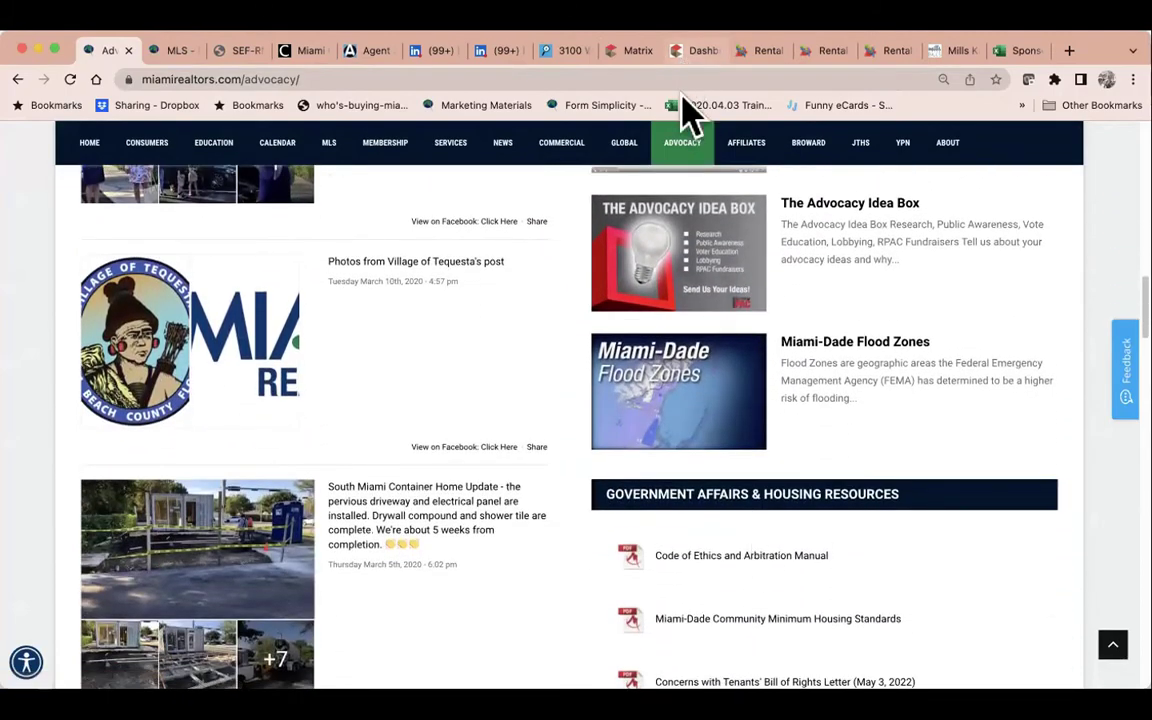
{"action": "mouse_move", "coordinate": [703, 152]}
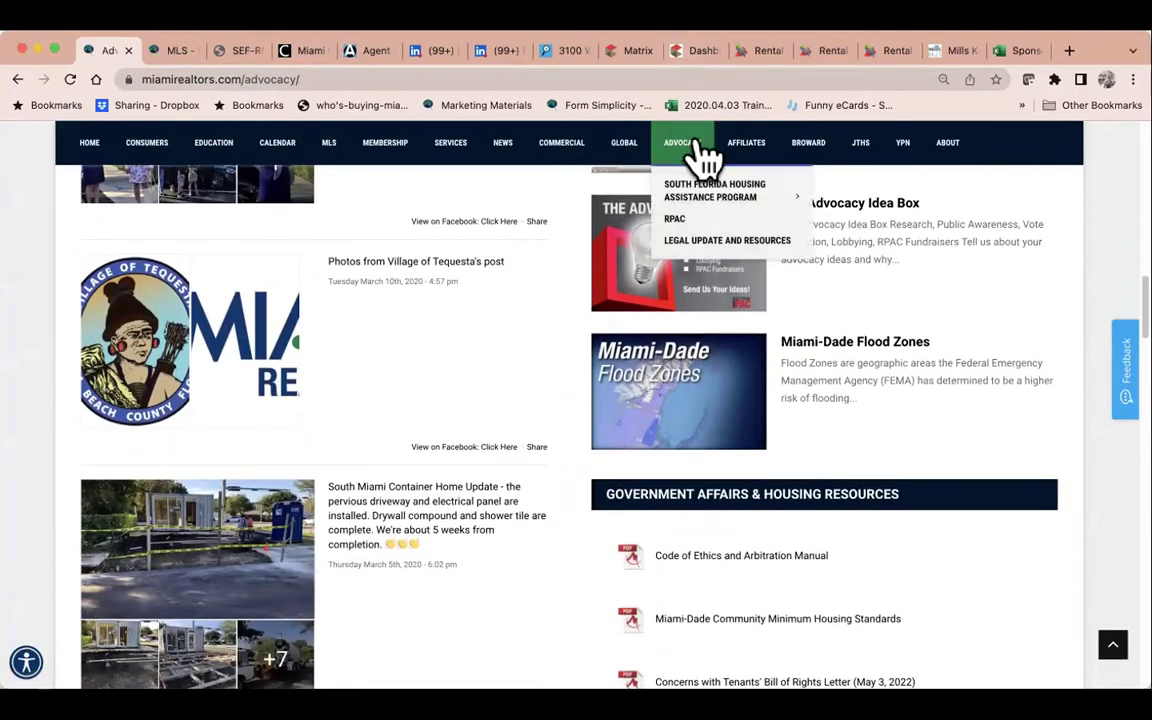
{"action": "left_click", "coordinate": [335, 75]}
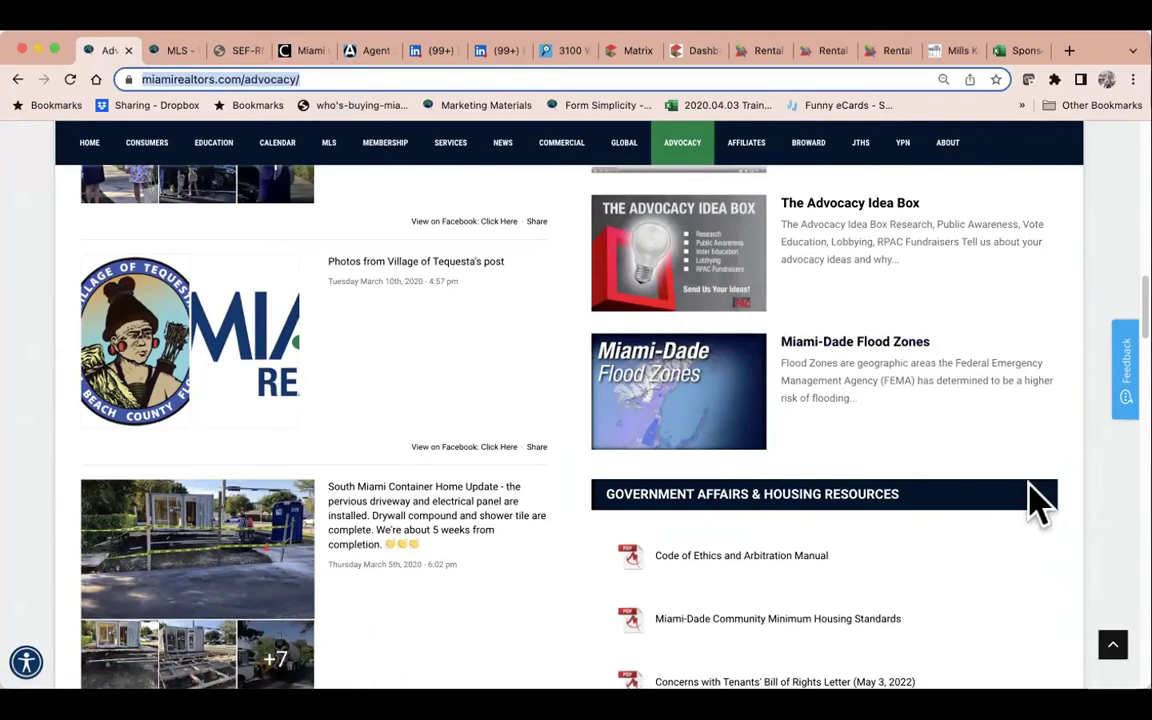
- Find Section 8 Housing Choice Vouchers among the Advocacy page's resource links and open it
{"action": "scroll", "coordinate": [826, 553], "scroll_direction": "down", "scroll_amount": 5}
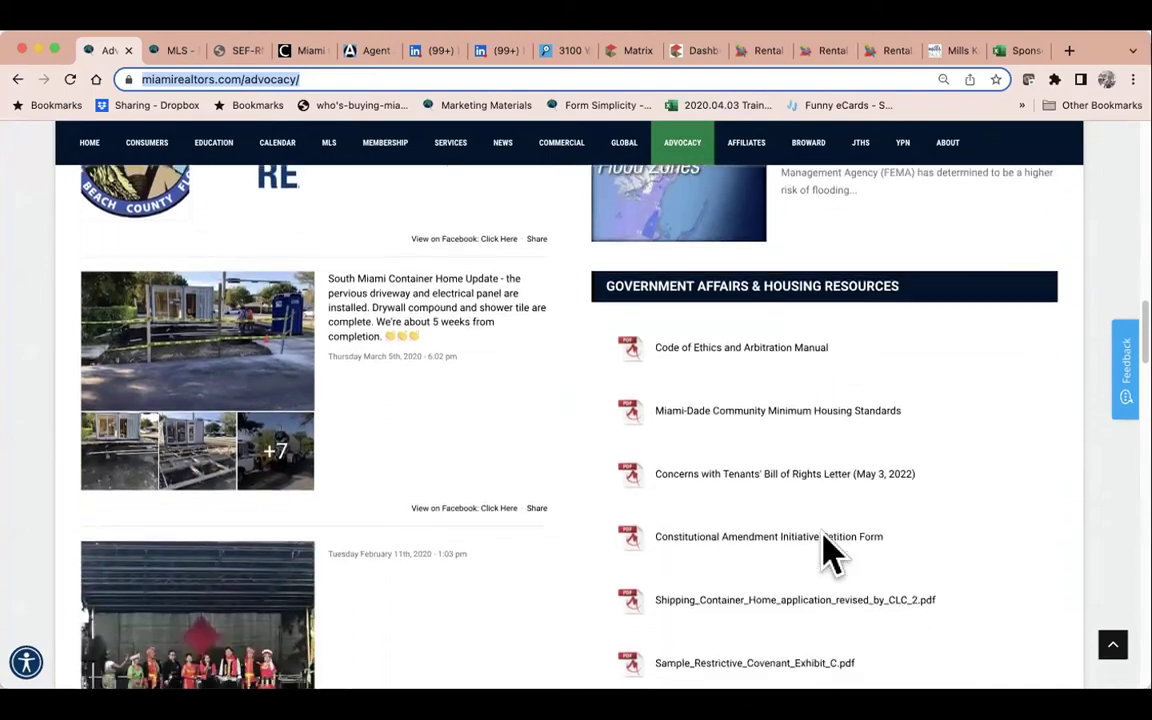
{"action": "scroll", "coordinate": [826, 553], "scroll_direction": "down", "scroll_amount": 8}
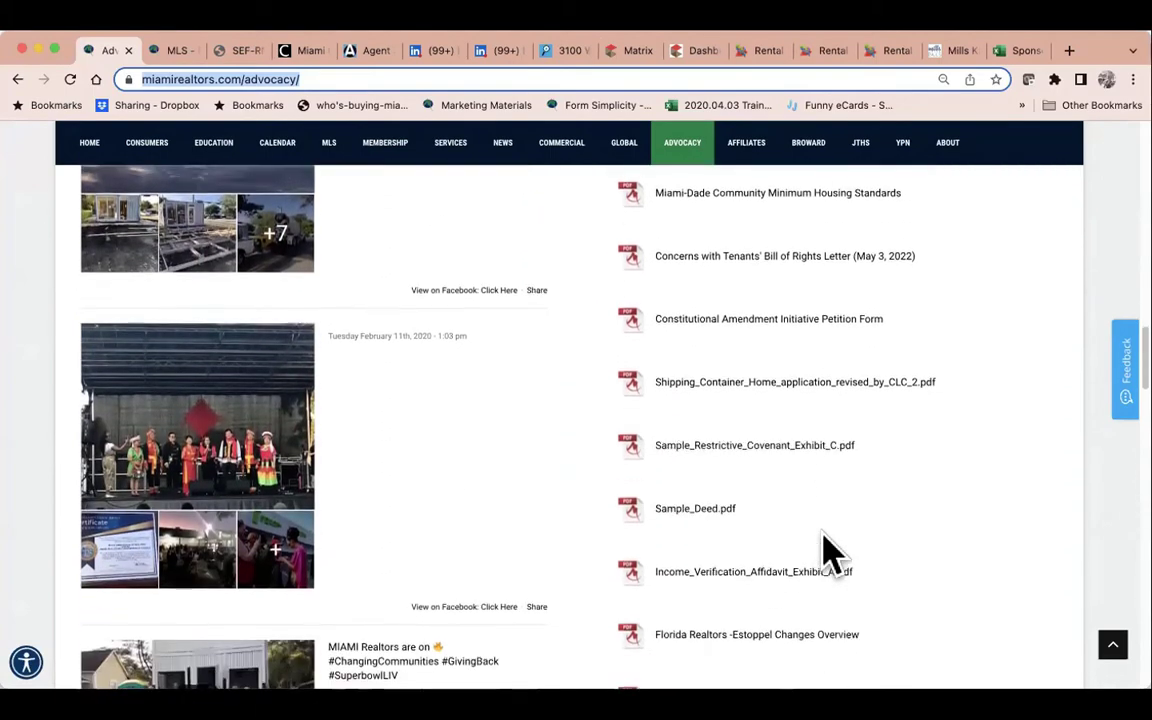
{"action": "scroll", "coordinate": [826, 553], "scroll_direction": "down", "scroll_amount": 3}
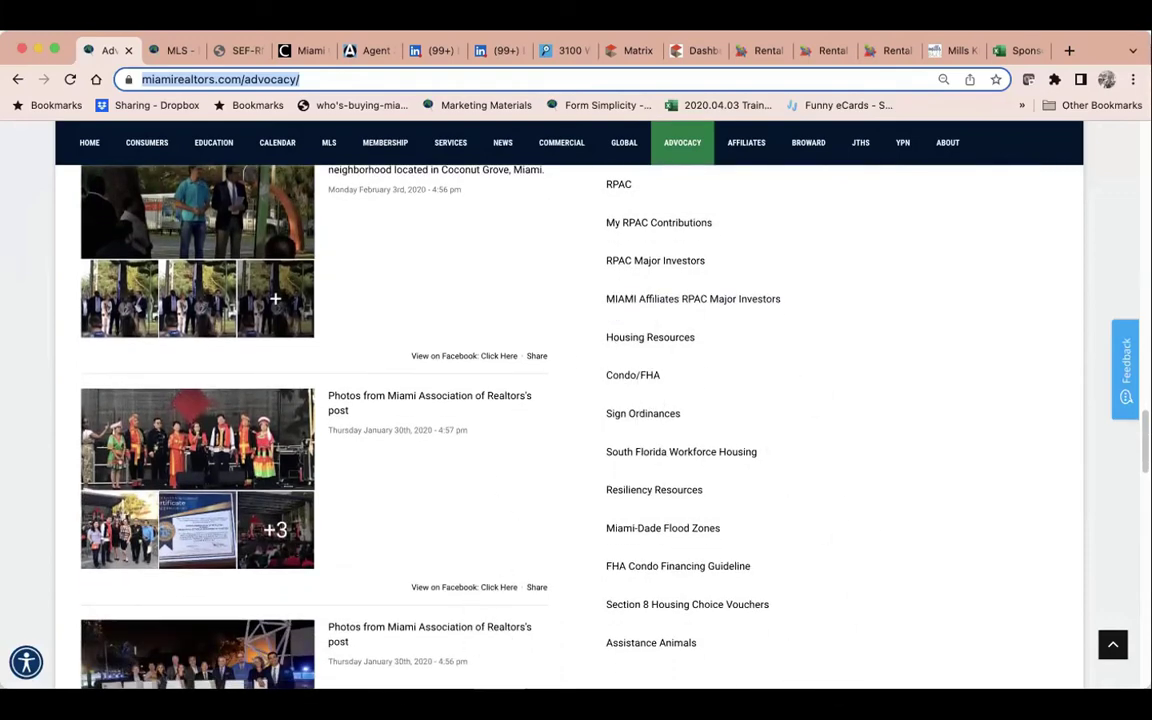
{"action": "scroll", "coordinate": [785, 618], "scroll_direction": "down", "scroll_amount": 1}
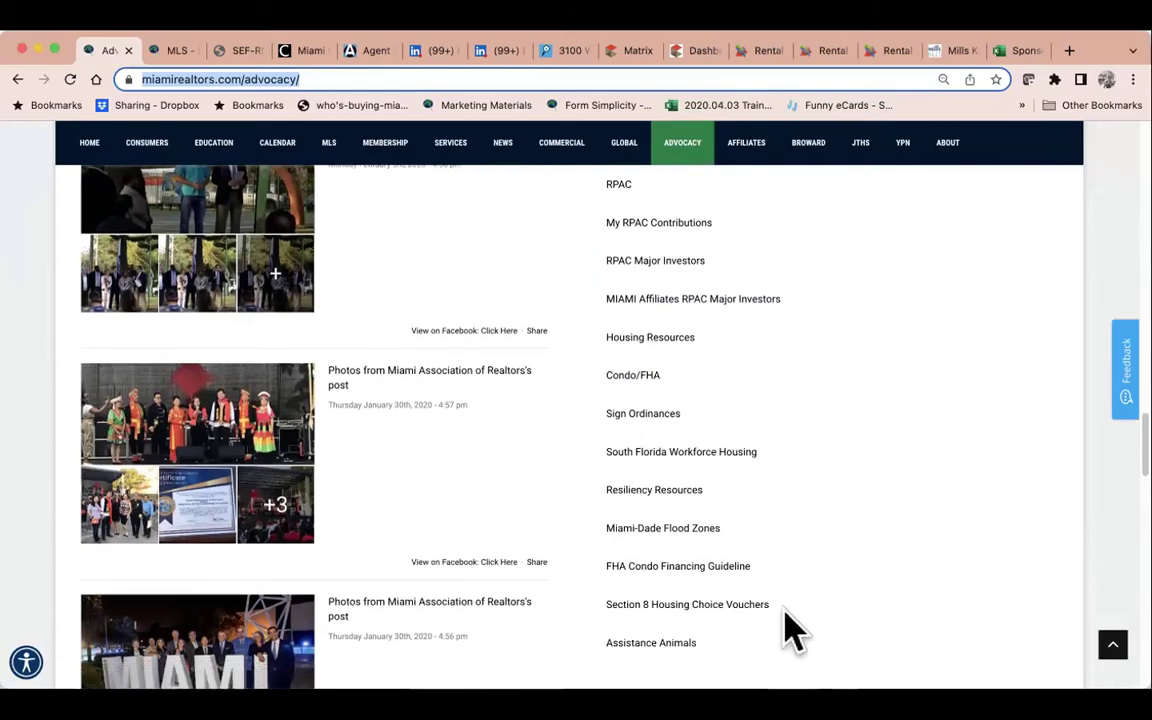
{"action": "left_click", "coordinate": [726, 615]}
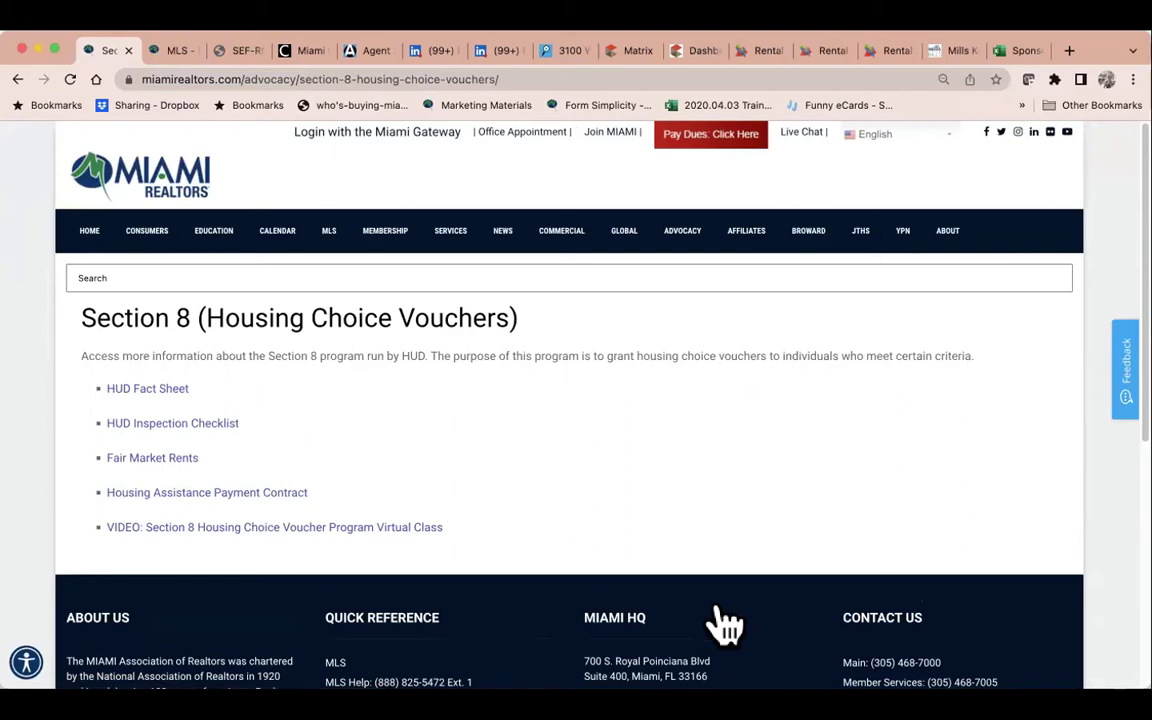
- Open the Section 8 Housing Choice Voucher Program Virtual Class video and dismiss the ballot and survey notice
{"action": "left_click", "coordinate": [310, 526]}
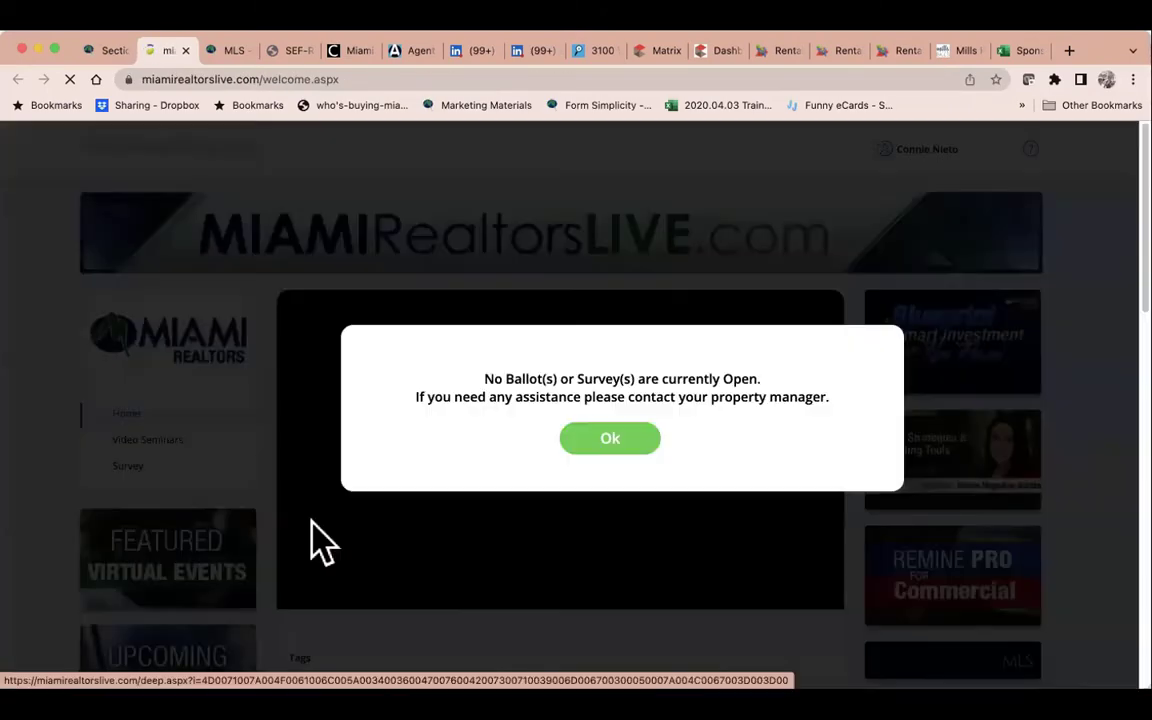
{"action": "left_click", "coordinate": [609, 438]}
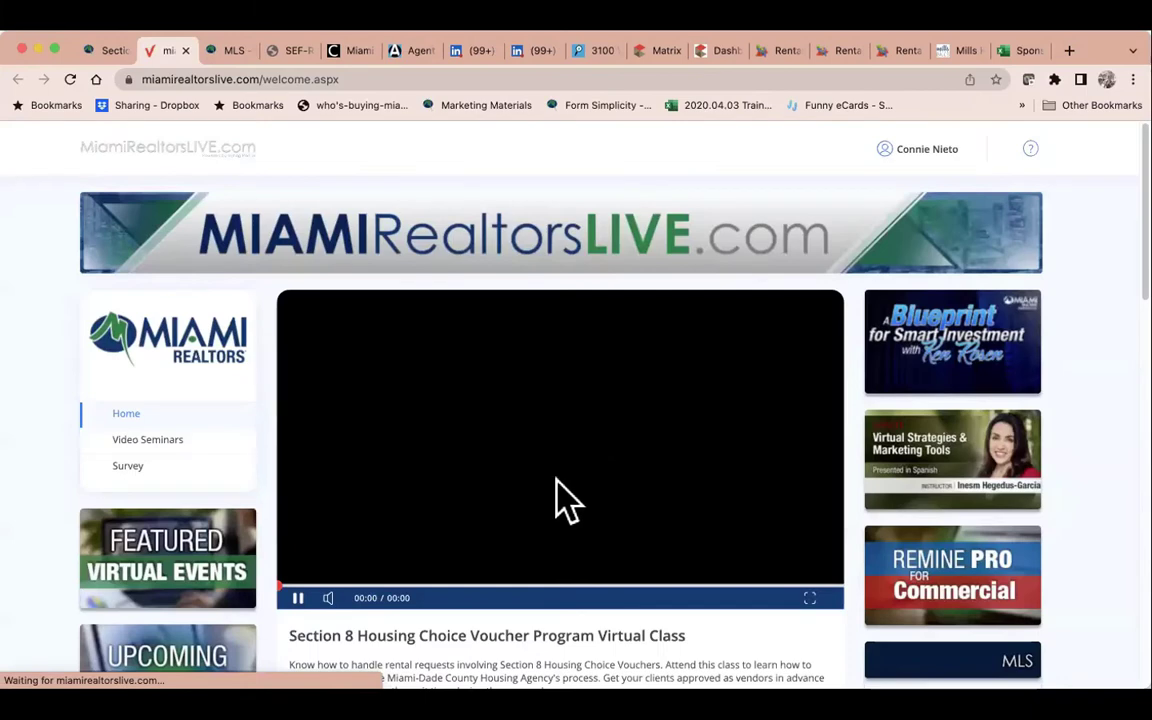
{"action": "scroll", "coordinate": [560, 495], "scroll_direction": "down", "scroll_amount": 3}
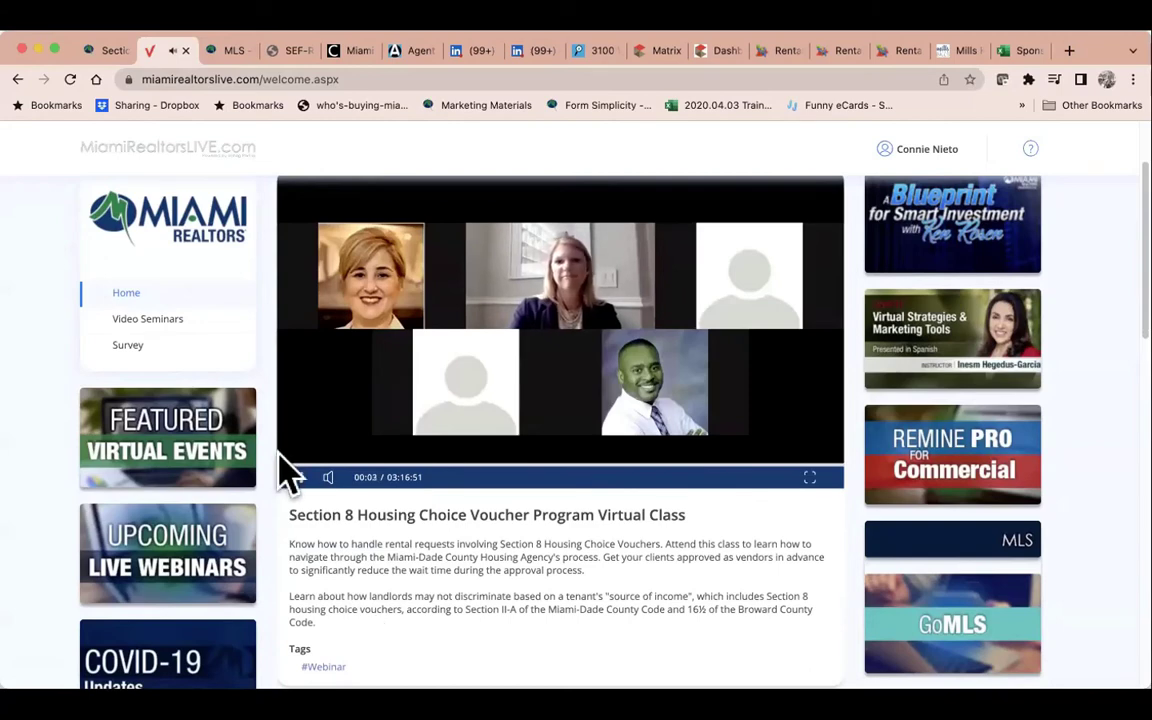
- Skip the class video ahead to about 32 minutes, pause it, and view the class description
{"action": "left_click_drag", "start_coordinate": [288, 471], "coordinate": [375, 485]}
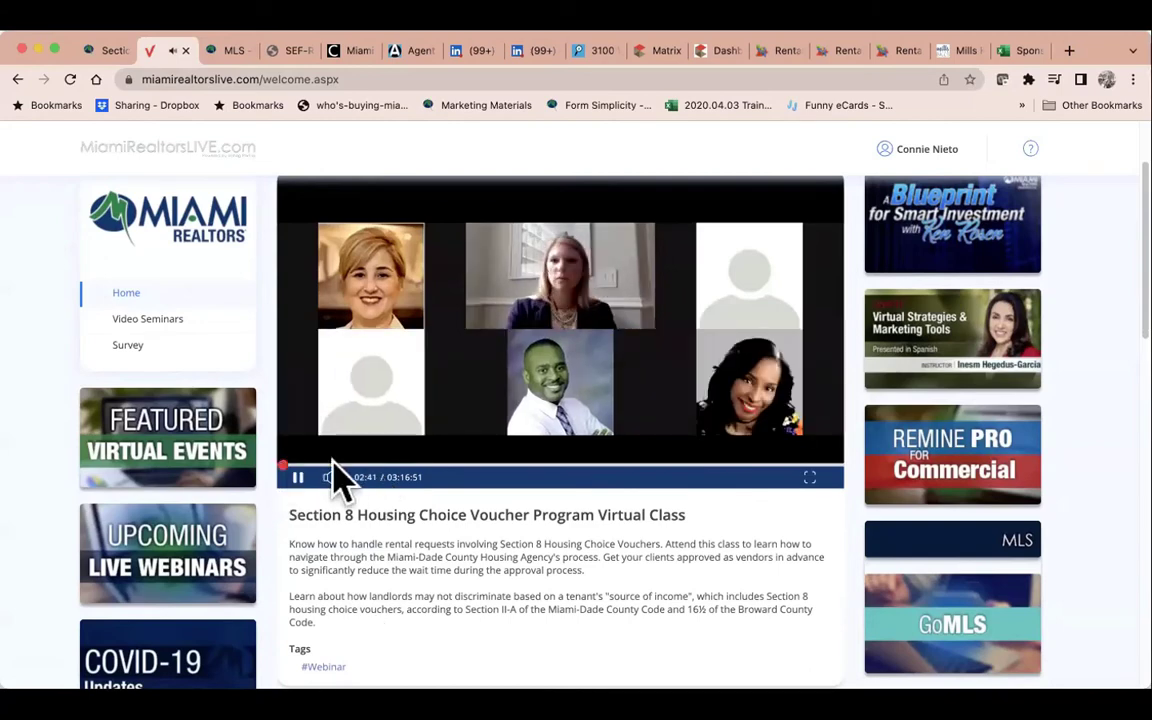
{"action": "left_click", "coordinate": [368, 467]}
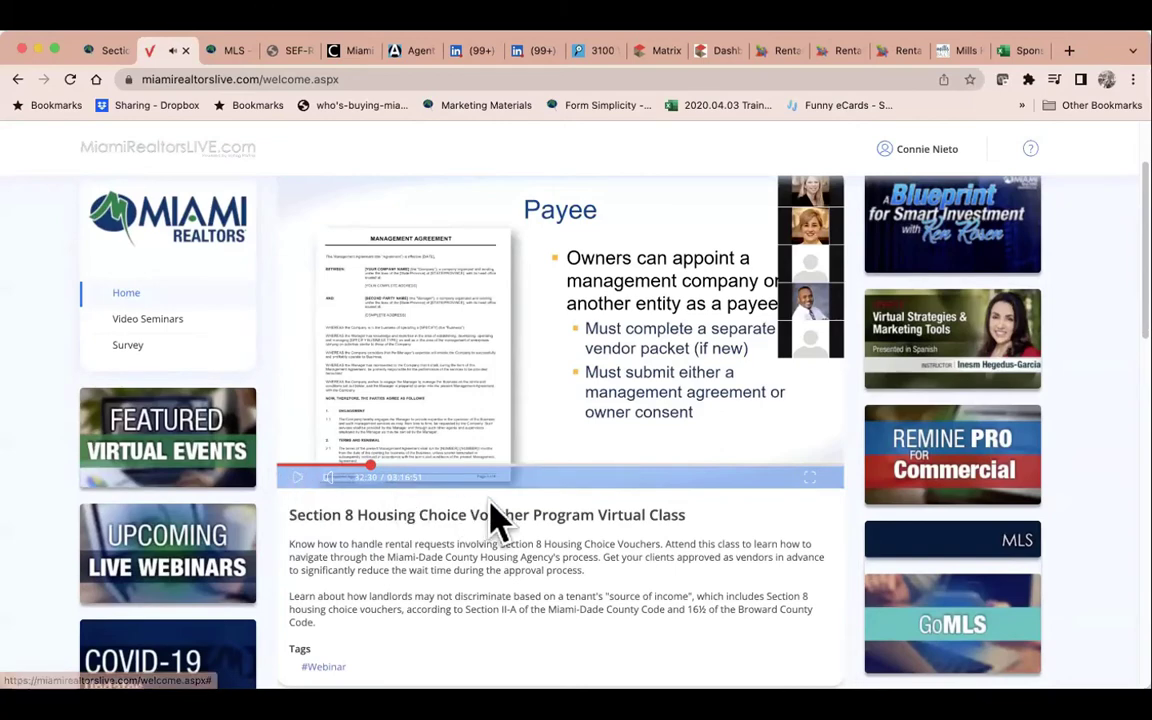
{"action": "scroll", "coordinate": [497, 520], "scroll_direction": "down", "scroll_amount": 2}
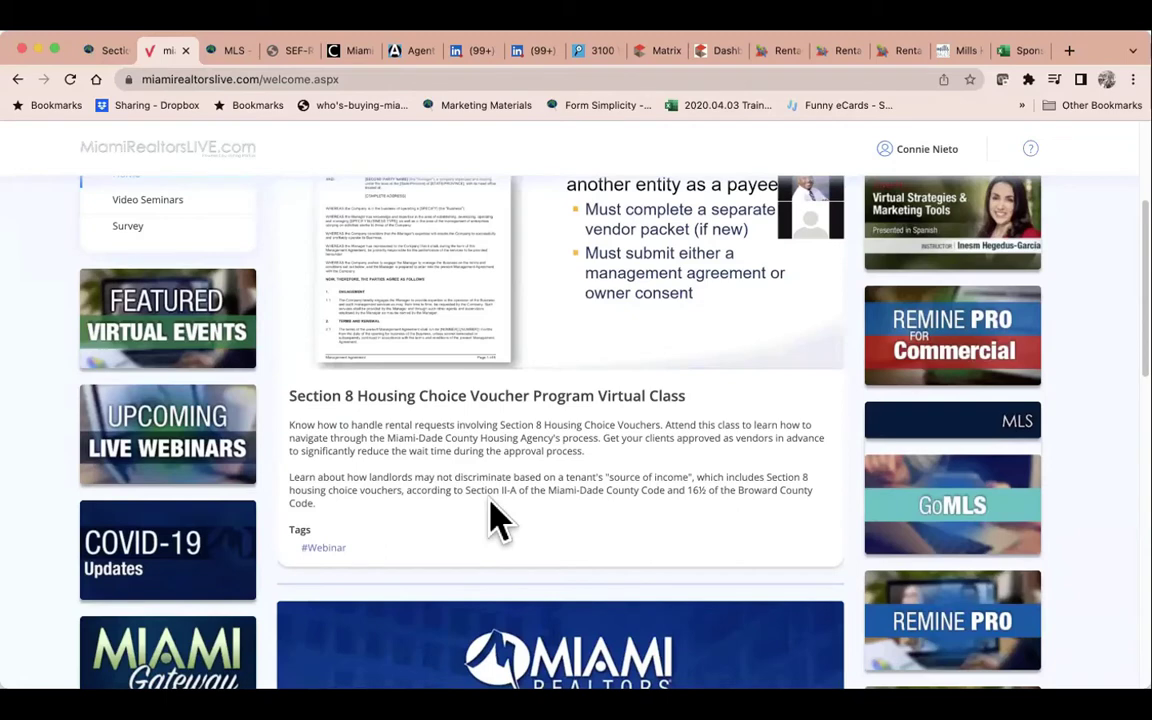
- Select the web address of the Miami Realtors Section 8 page and open its HUD Fact Sheet on the HUD site
{"action": "left_click", "coordinate": [108, 50]}
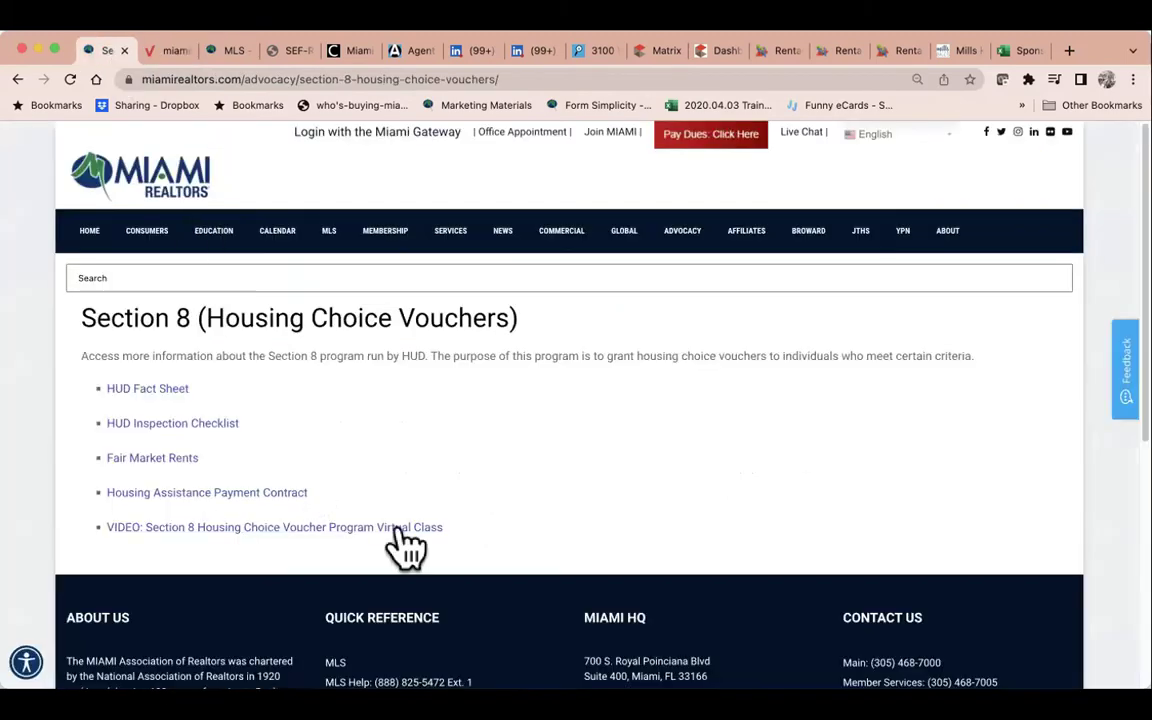
{"action": "left_click", "coordinate": [287, 79]}
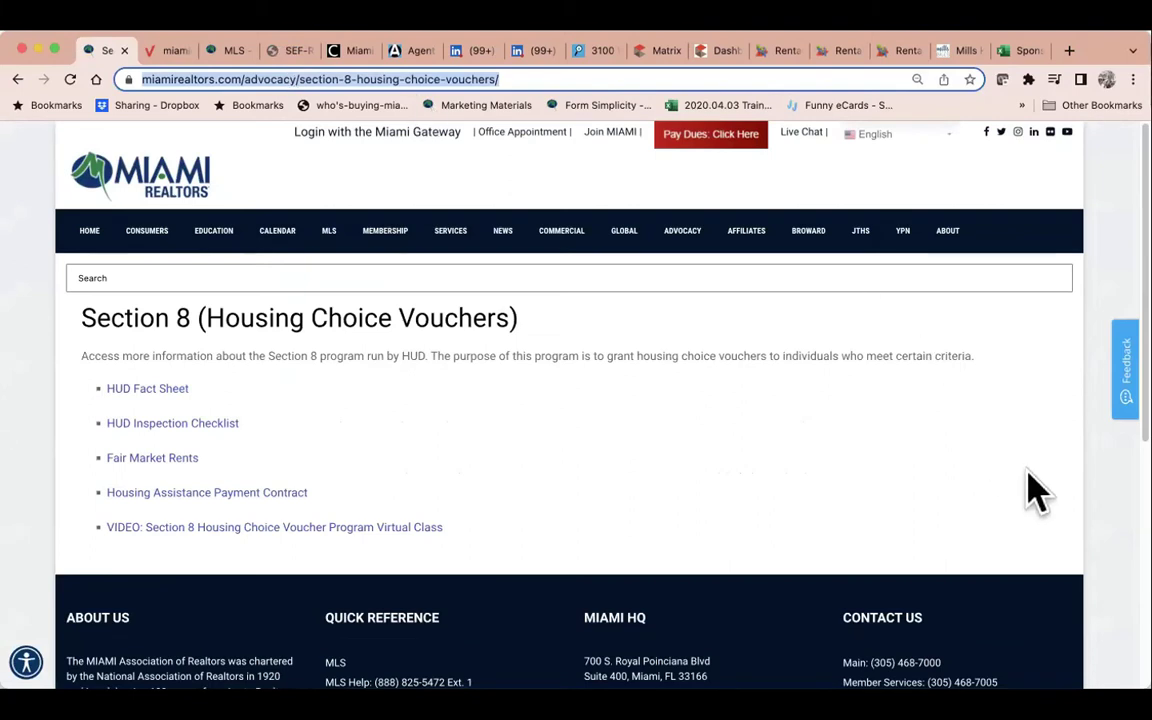
{"action": "left_click", "coordinate": [168, 394]}
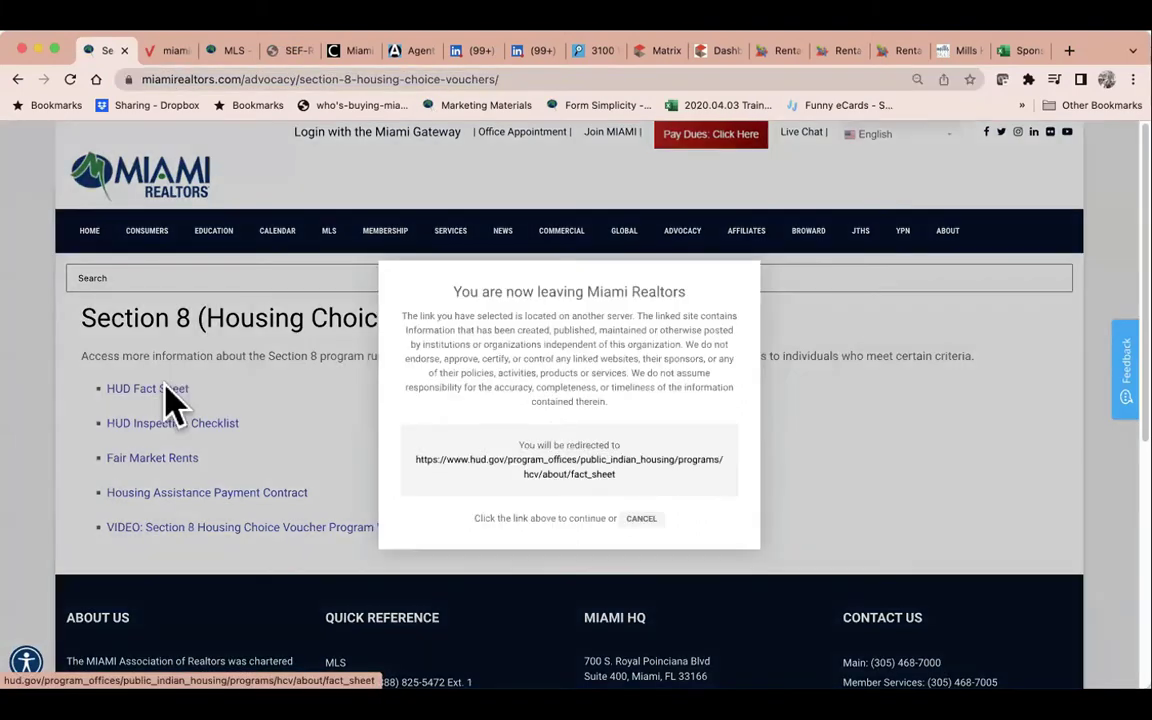
{"action": "left_click", "coordinate": [530, 466]}
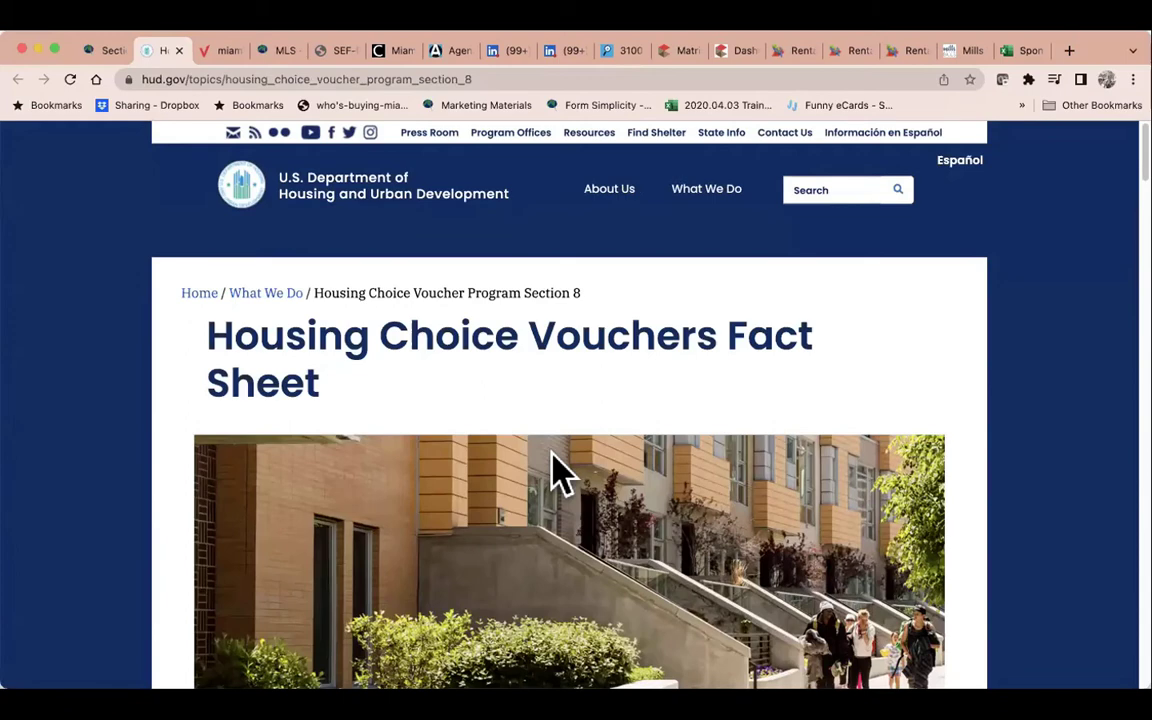
- Review the fact sheet's topic list, voucher explanation and eligibility section, and return to the Miami Realtors Section 8 page
{"action": "scroll", "coordinate": [560, 472], "scroll_direction": "down", "scroll_amount": 5}
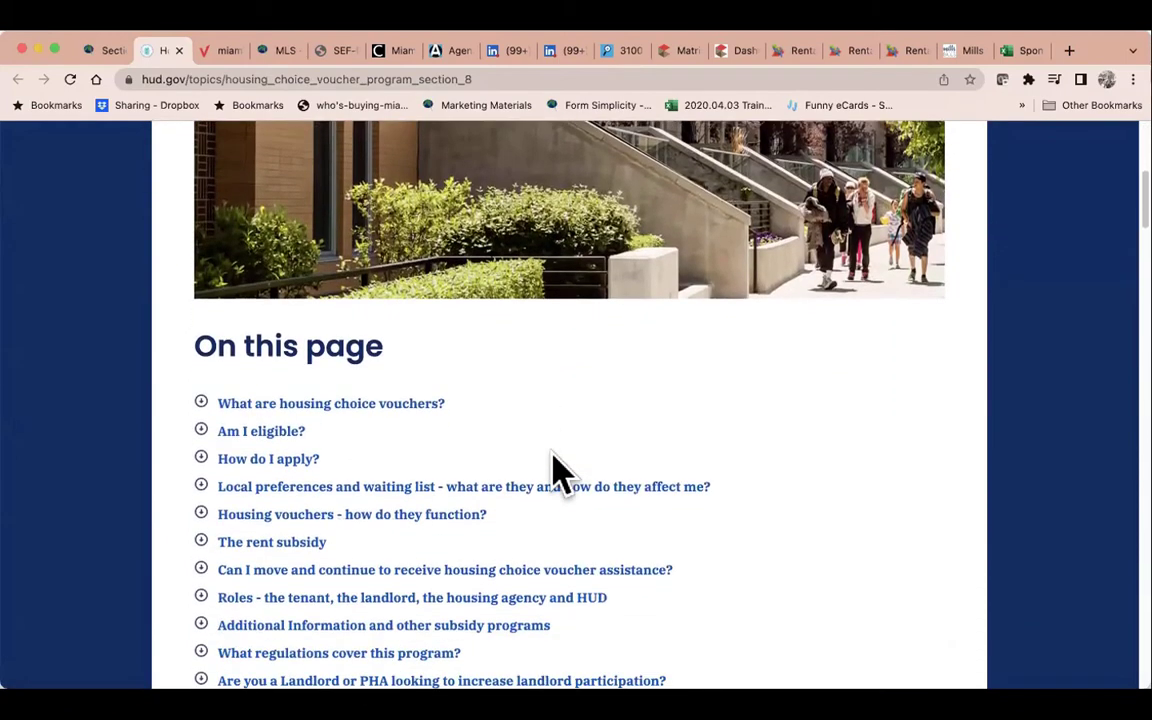
{"action": "scroll", "coordinate": [558, 468], "scroll_direction": "down", "scroll_amount": 2}
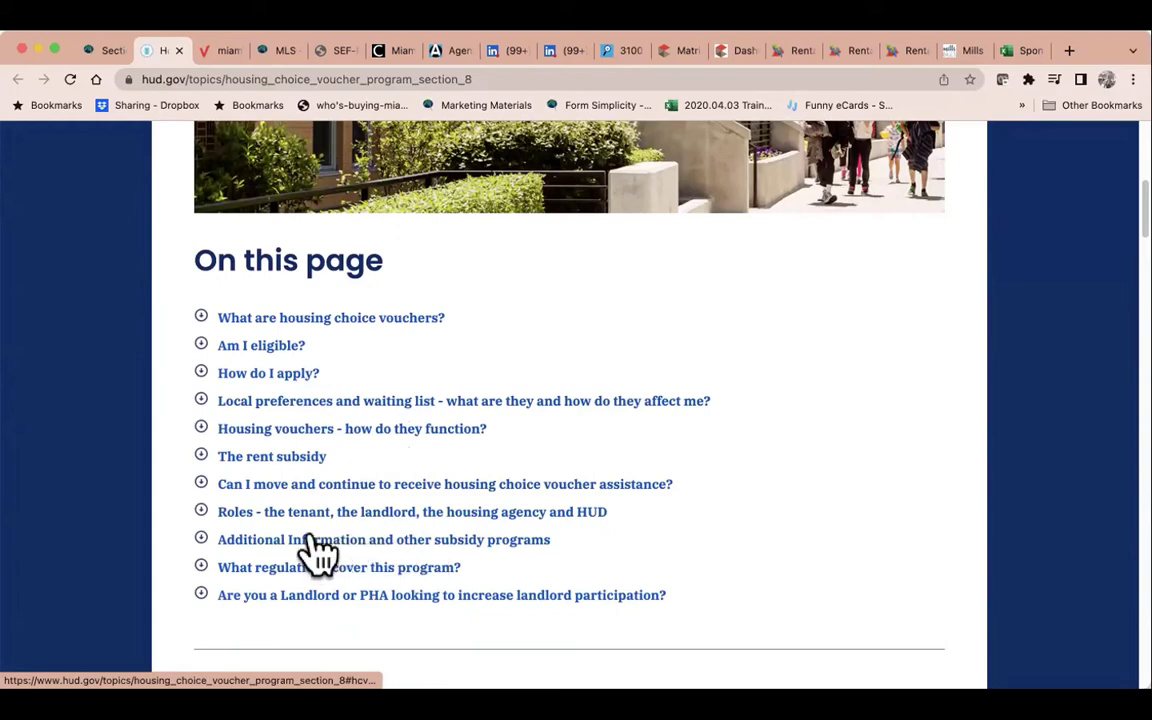
{"action": "scroll", "coordinate": [391, 575], "scroll_direction": "down", "scroll_amount": 2}
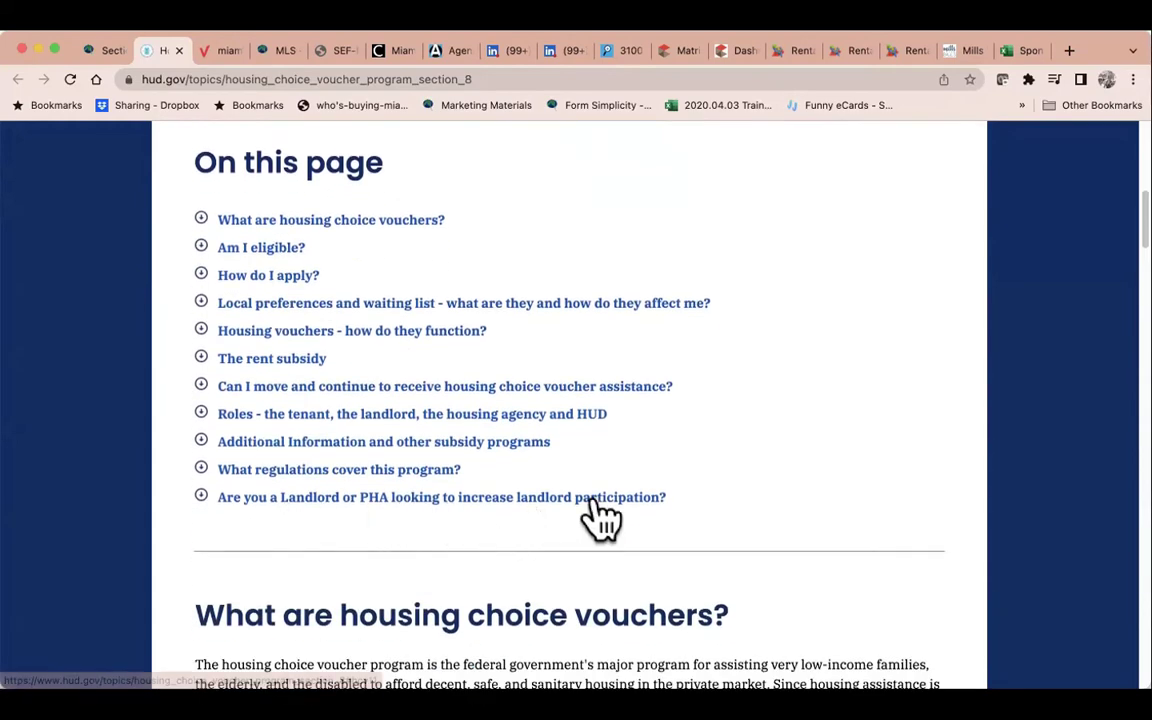
{"action": "scroll", "coordinate": [541, 492], "scroll_direction": "down", "scroll_amount": 5}
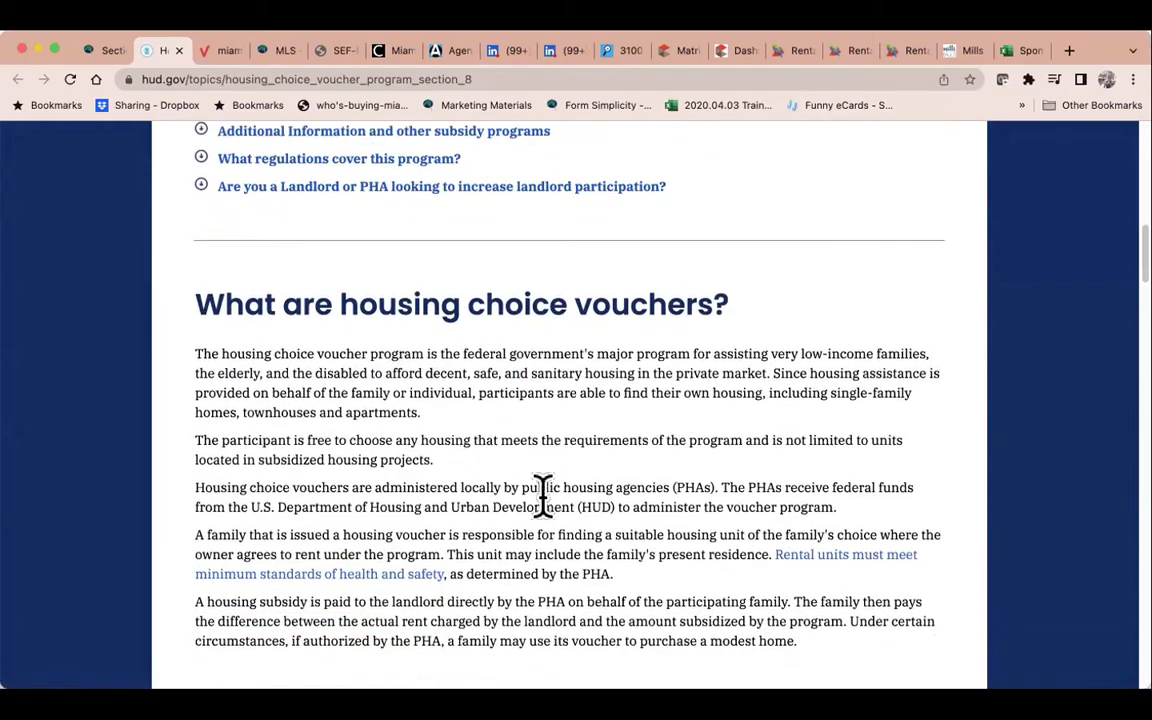
{"action": "scroll", "coordinate": [674, 342], "scroll_direction": "down", "scroll_amount": 3}
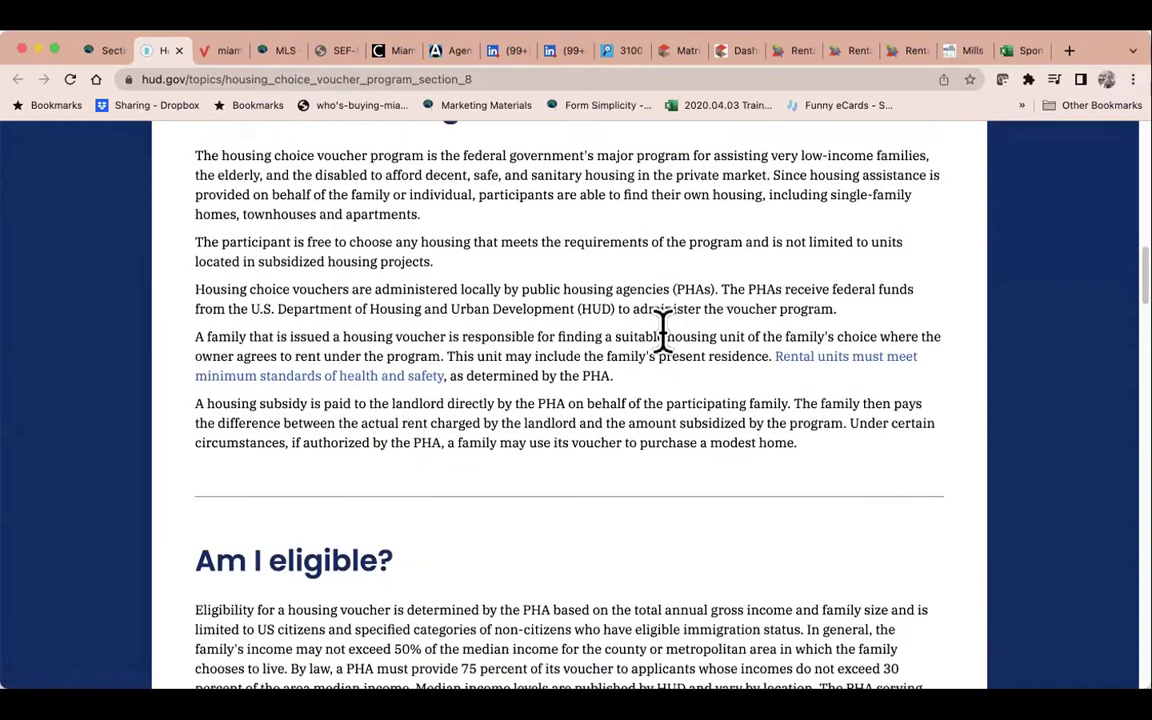
{"action": "scroll", "coordinate": [663, 330], "scroll_direction": "down", "scroll_amount": 7}
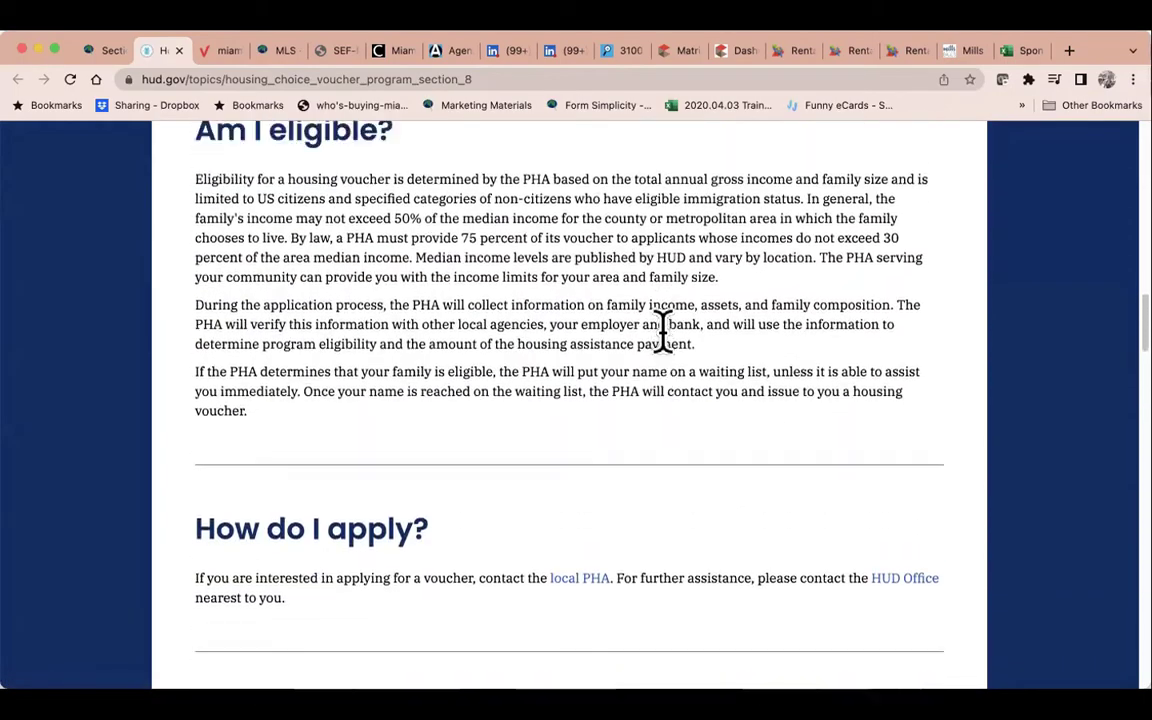
{"action": "scroll", "coordinate": [663, 335], "scroll_direction": "up", "scroll_amount": 20}
{"action": "scroll", "coordinate": [663, 347], "scroll_direction": "down", "scroll_amount": 4}
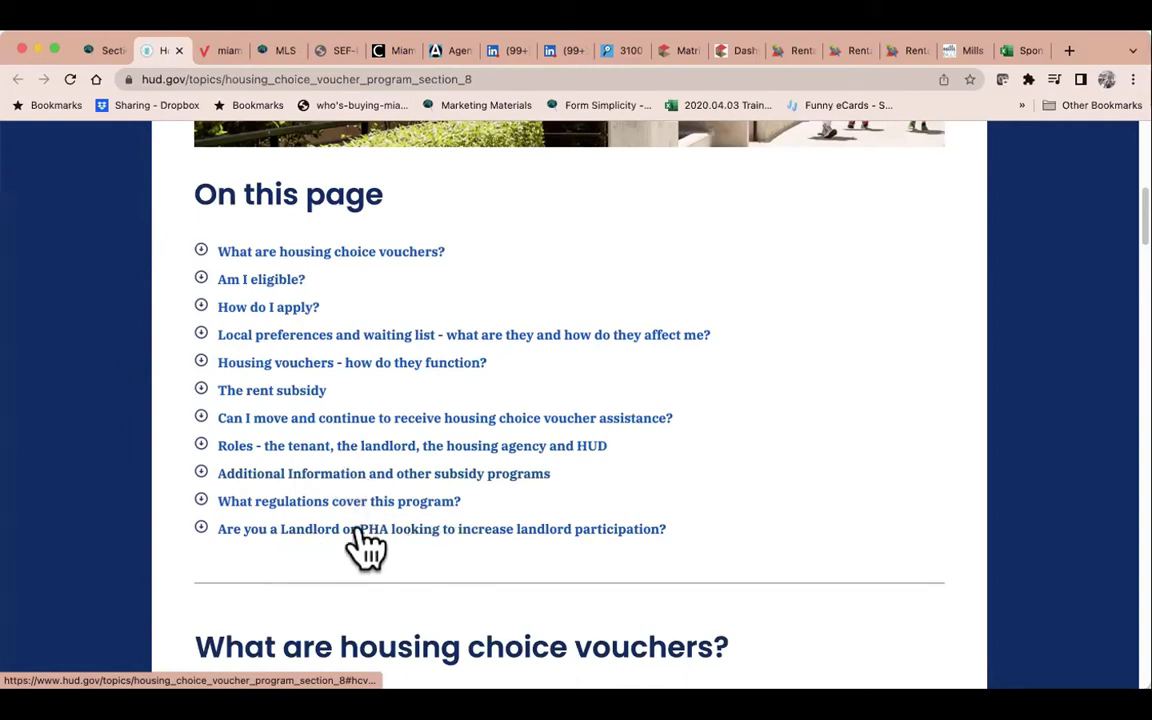
{"action": "left_click", "coordinate": [115, 52]}
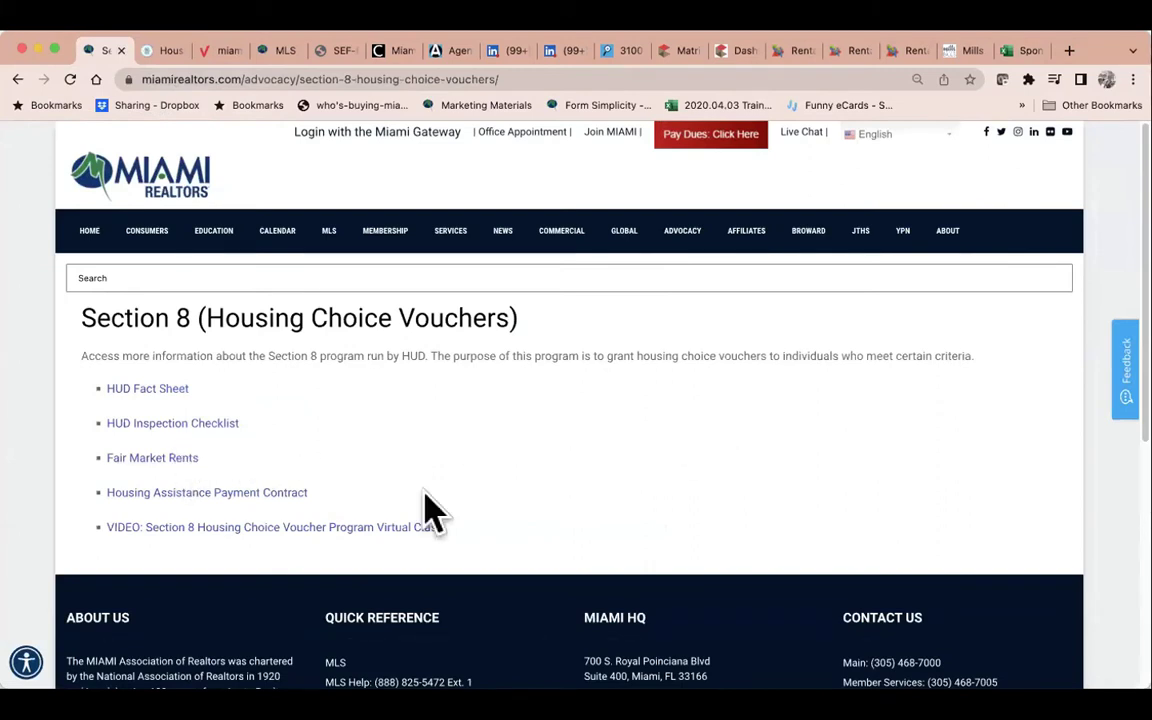
- Try to open the HUD Inspection Checklist linked on the Miami Realtors Section 8 page, retrying it from the link
{"action": "left_click", "coordinate": [172, 423]}
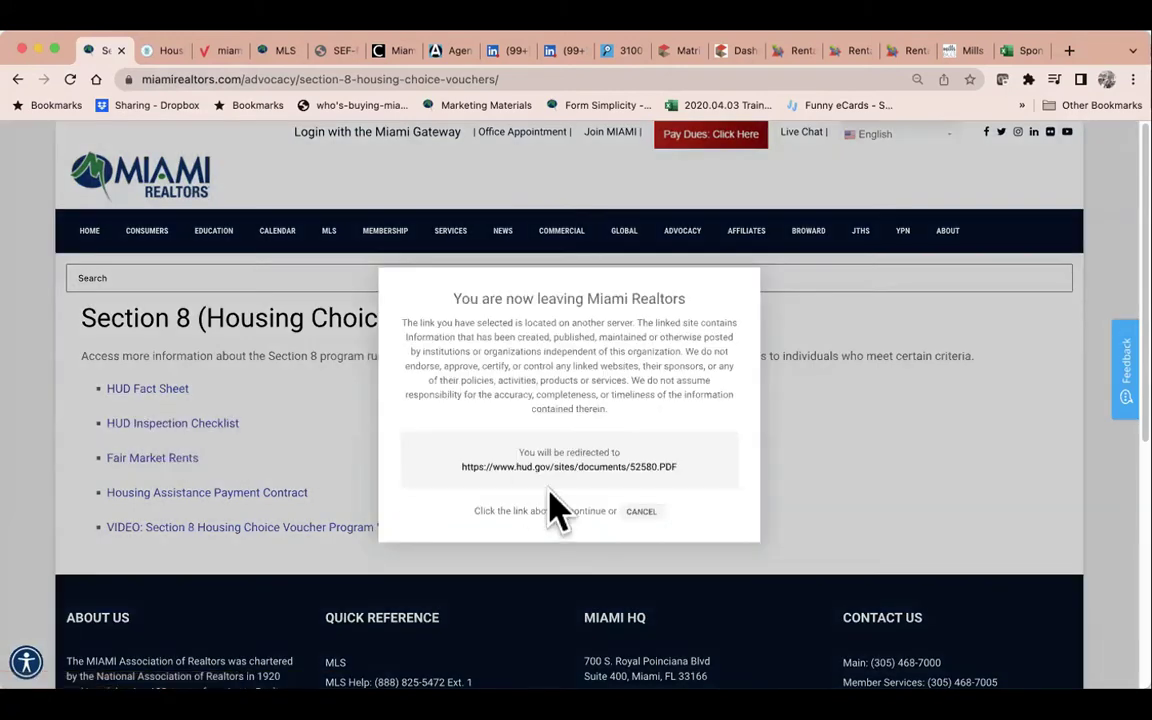
{"action": "left_click", "coordinate": [505, 466]}
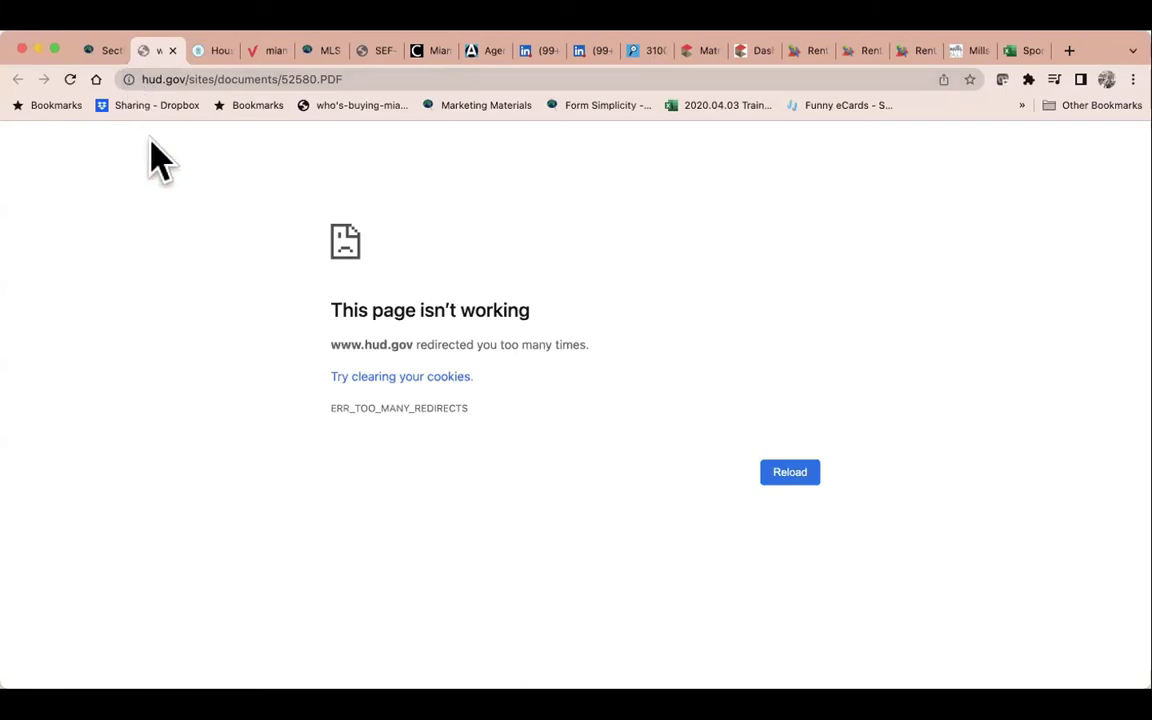
{"action": "left_click", "coordinate": [213, 78]}
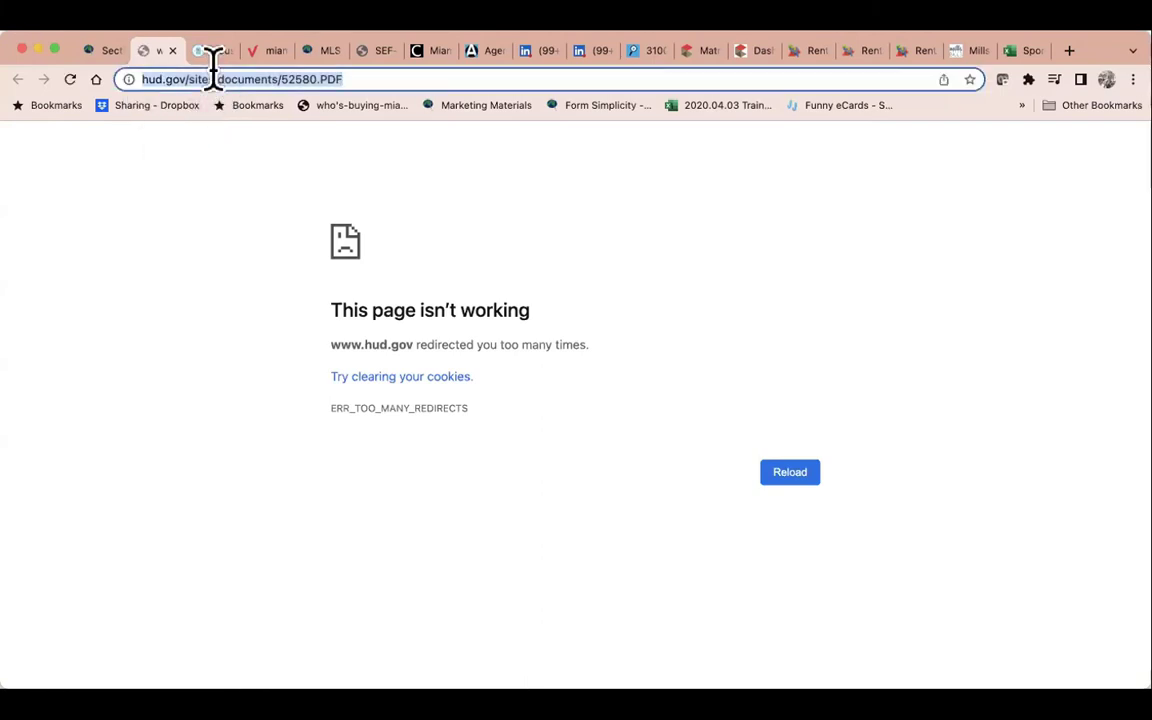
{"action": "key", "text": "Return"}
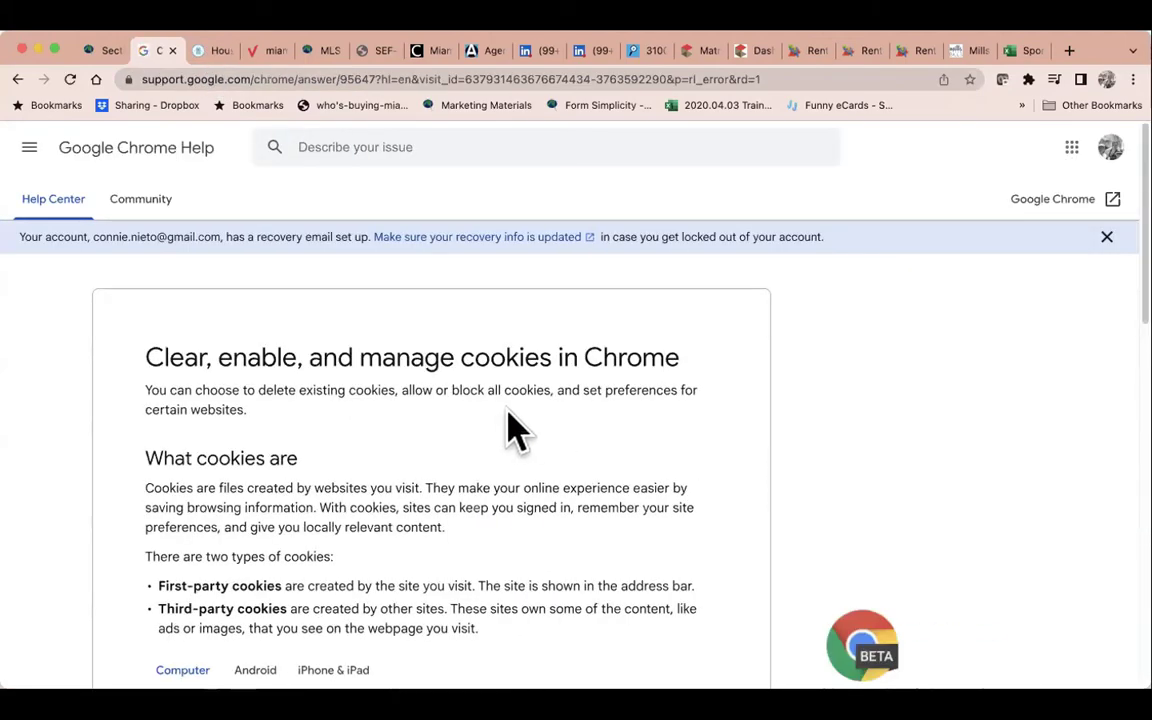
{"action": "left_click", "coordinate": [103, 50]}
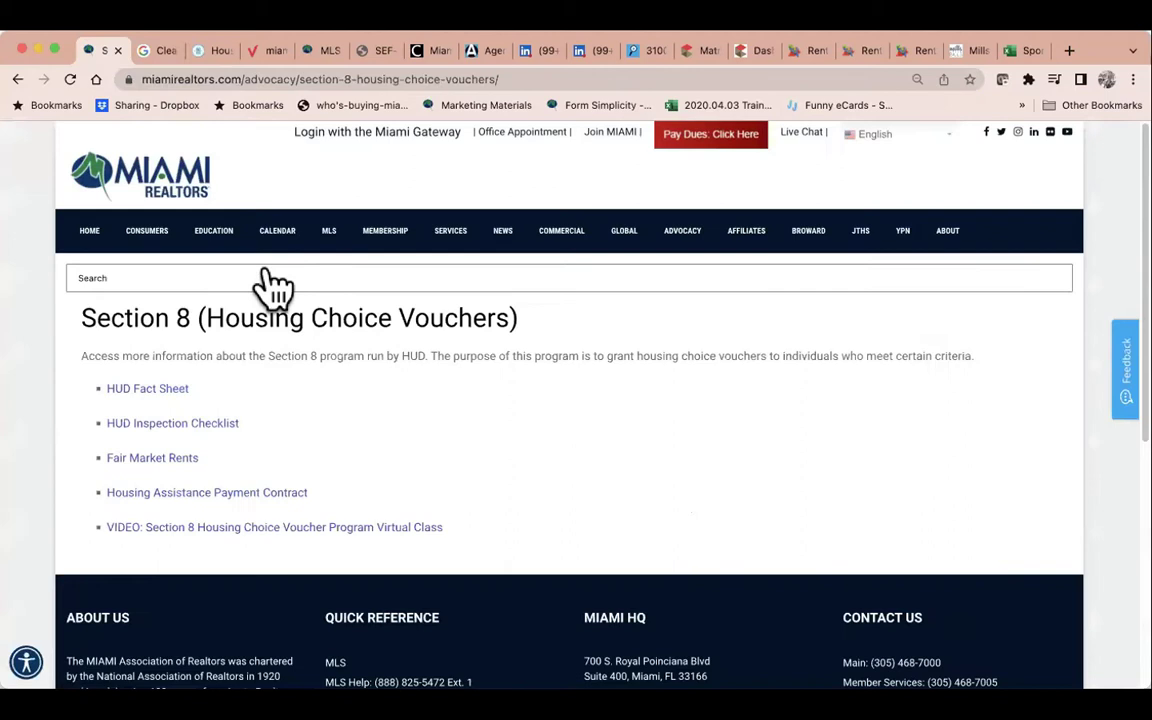
{"action": "left_click", "coordinate": [175, 426]}
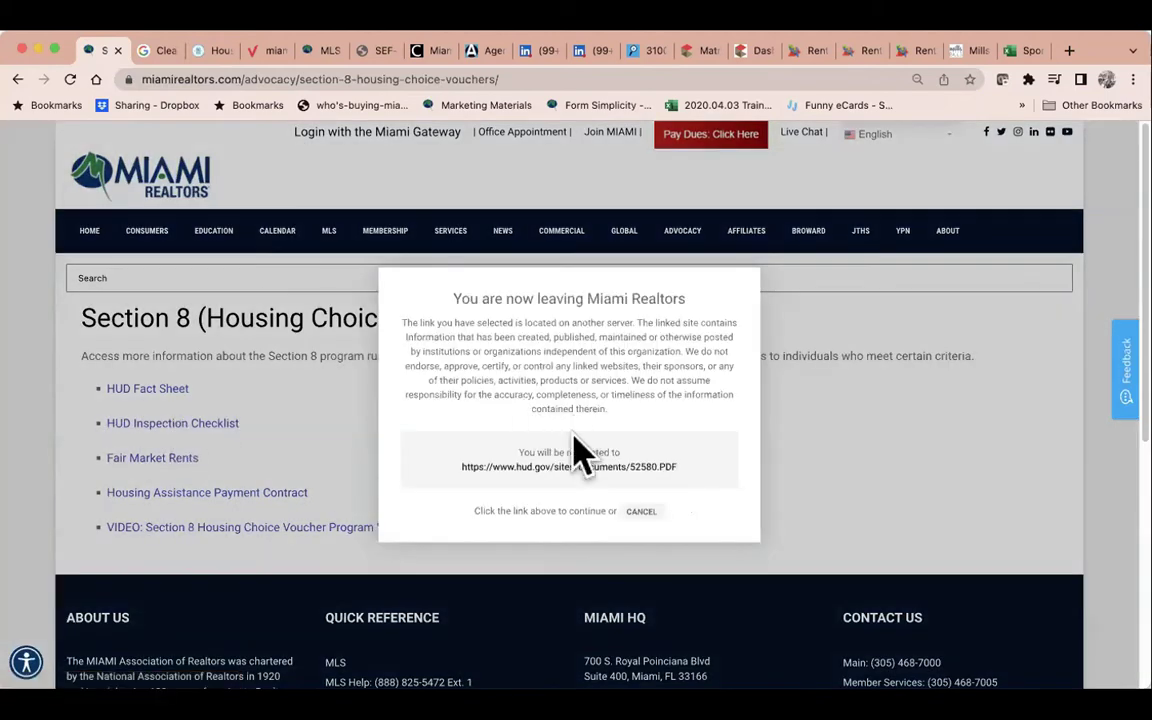
{"action": "left_click", "coordinate": [567, 467]}
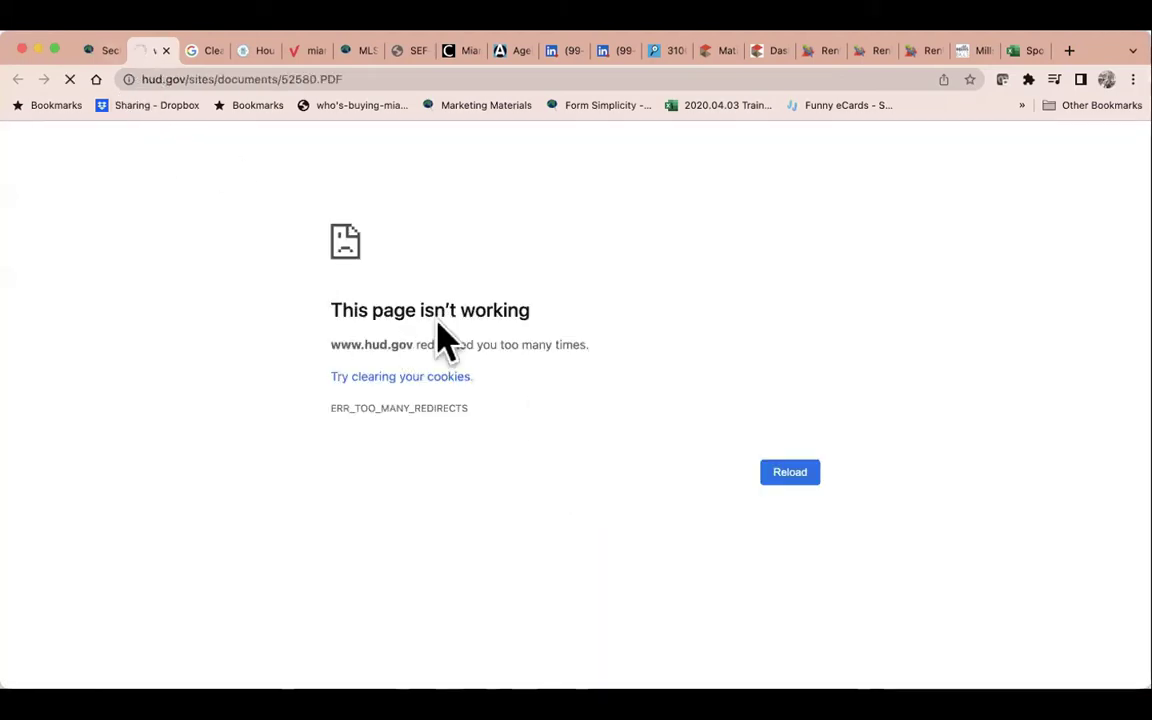
- Search the web for "hud.gov inspection sheet" and open HUD's Inspection Checklist PDF for the Section 8 program
{"action": "left_click", "coordinate": [330, 80]}
{"action": "type", "text": "hud"}
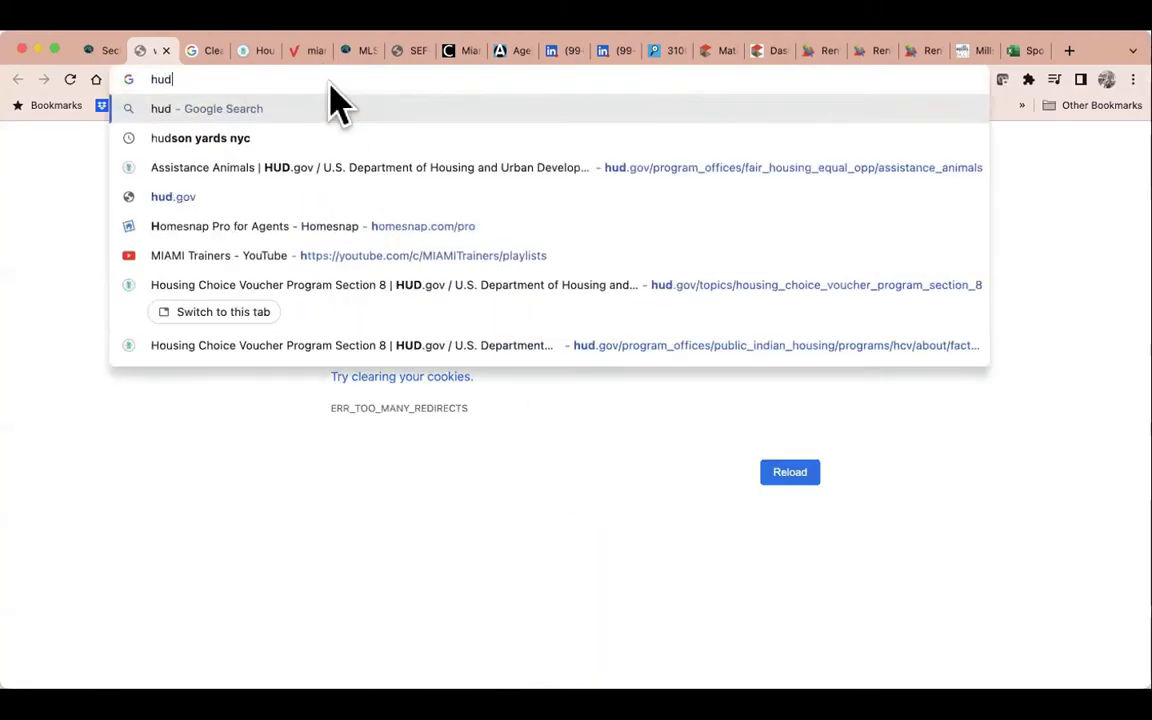
{"action": "type", "text": ".gov "}
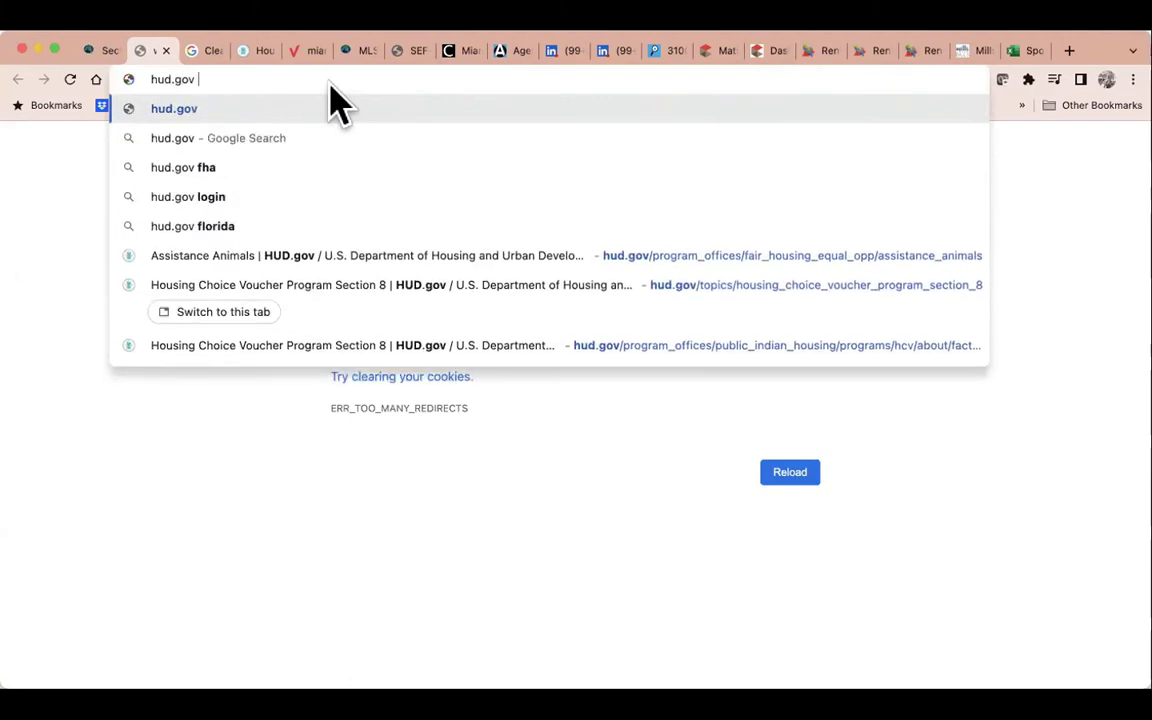
{"action": "type", "text": "inspection sheet"}
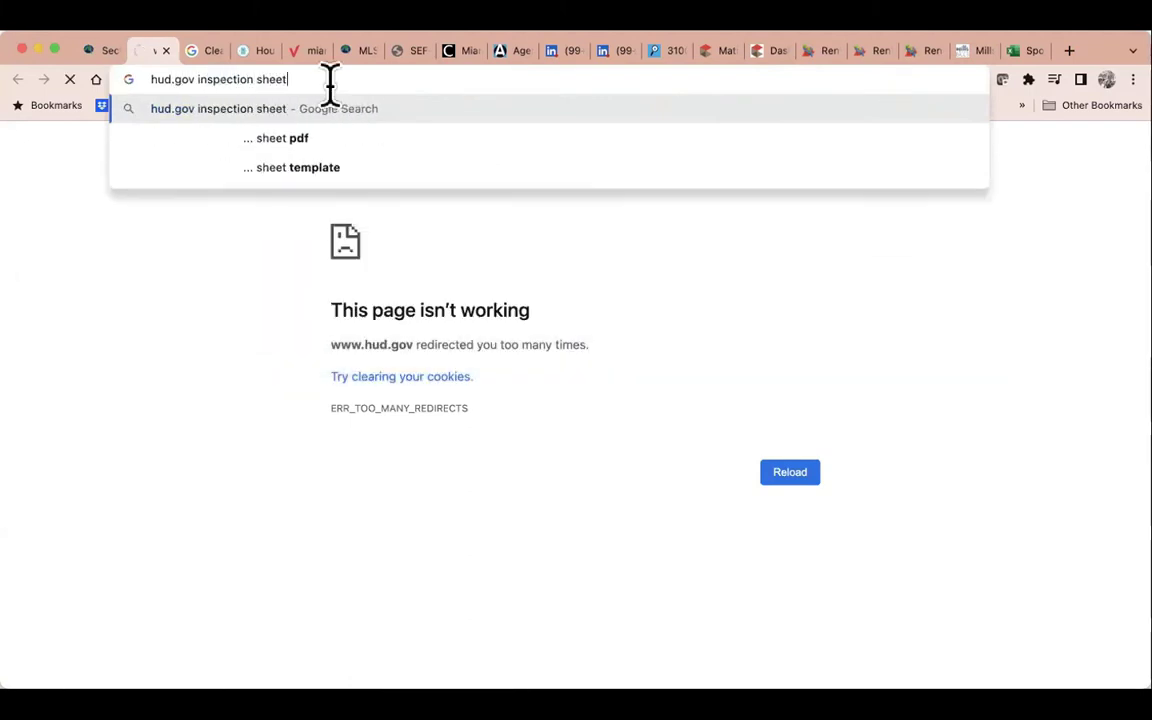
{"action": "key", "text": "Return"}
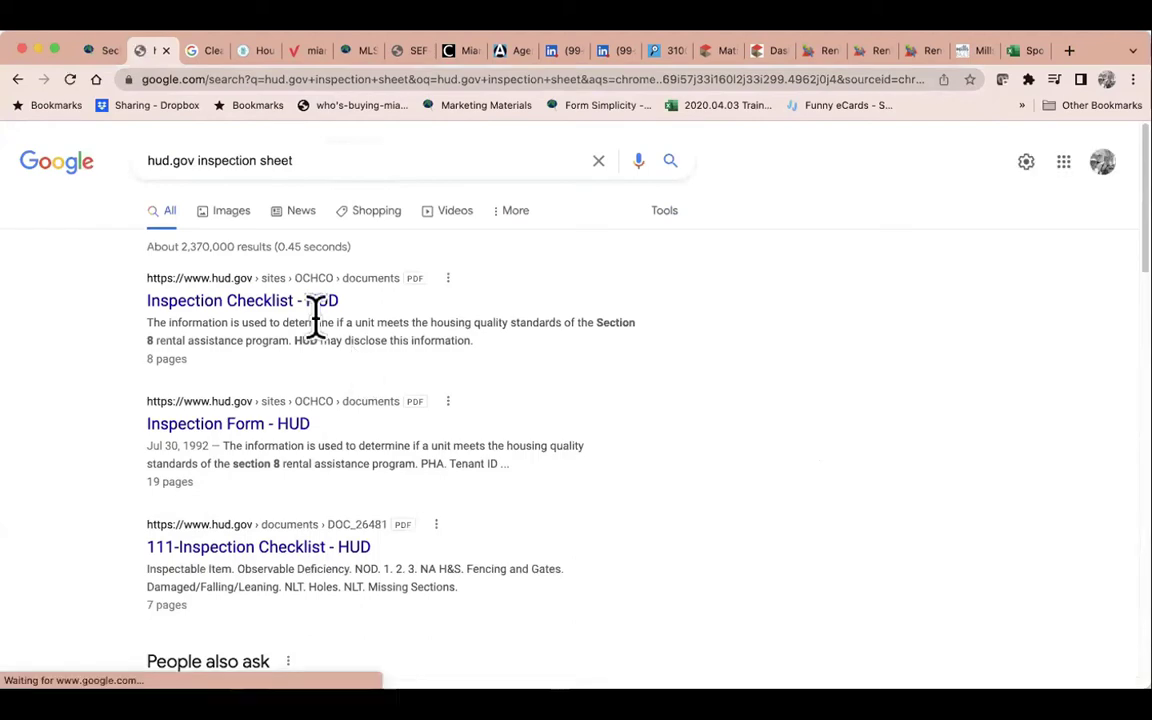
{"action": "left_click", "coordinate": [308, 302]}
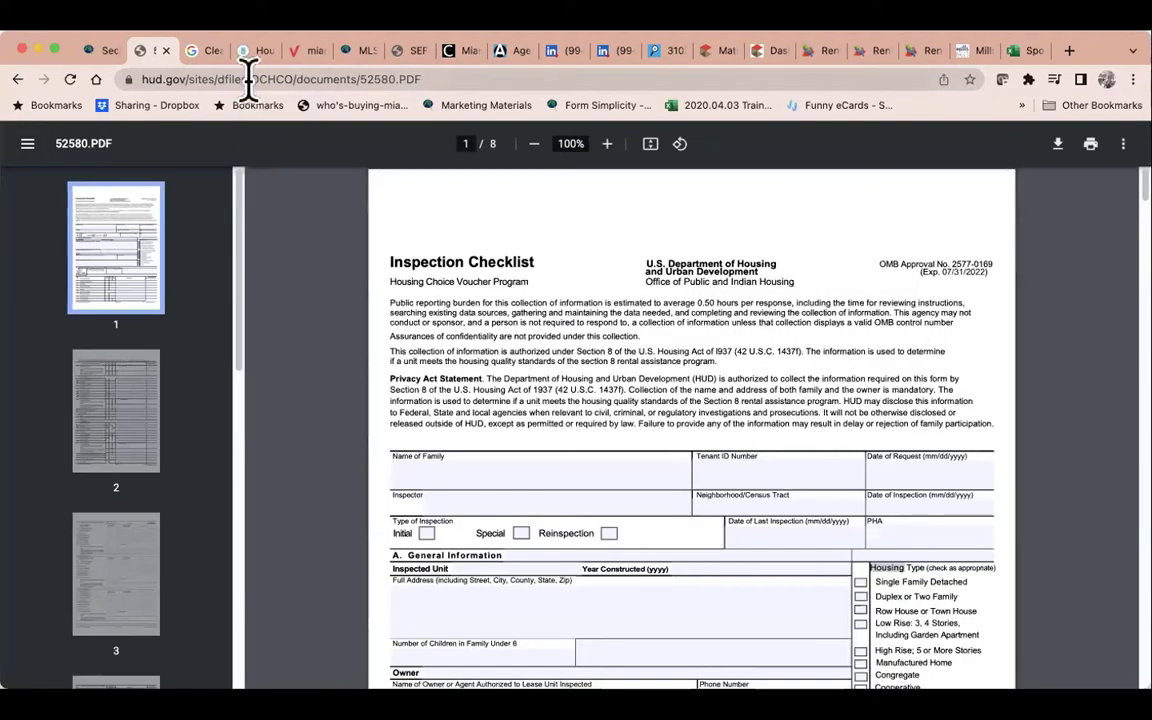
- Select the checklist PDF's web address and review its general information, summary decision and living room inspection items
{"action": "left_click", "coordinate": [249, 79]}
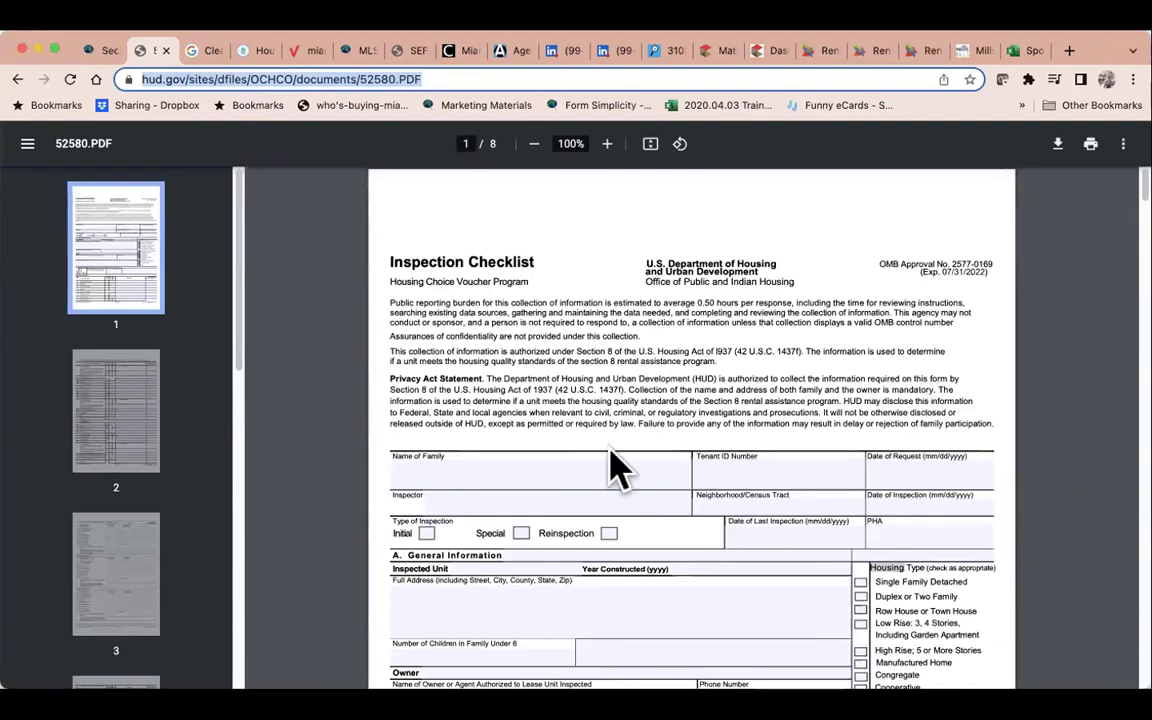
{"action": "scroll", "coordinate": [612, 450], "scroll_direction": "down", "scroll_amount": 3}
{"action": "scroll", "coordinate": [612, 440], "scroll_direction": "down", "scroll_amount": 3}
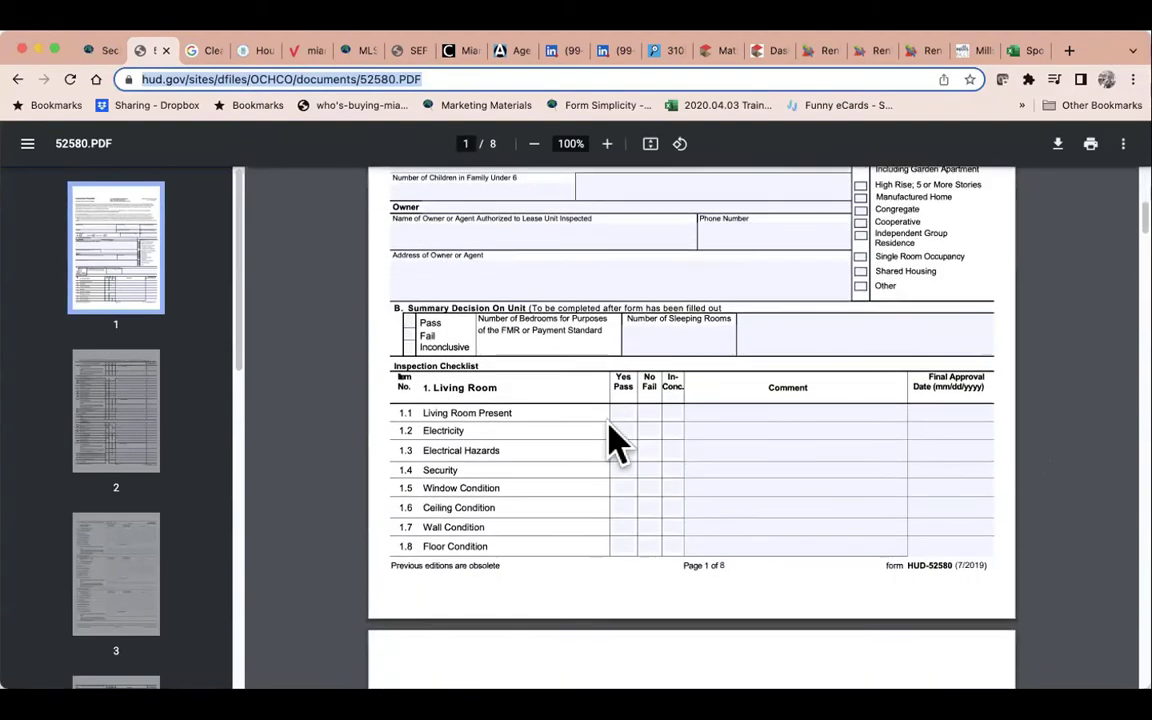
{"action": "scroll", "coordinate": [615, 442], "scroll_direction": "up", "scroll_amount": 2}
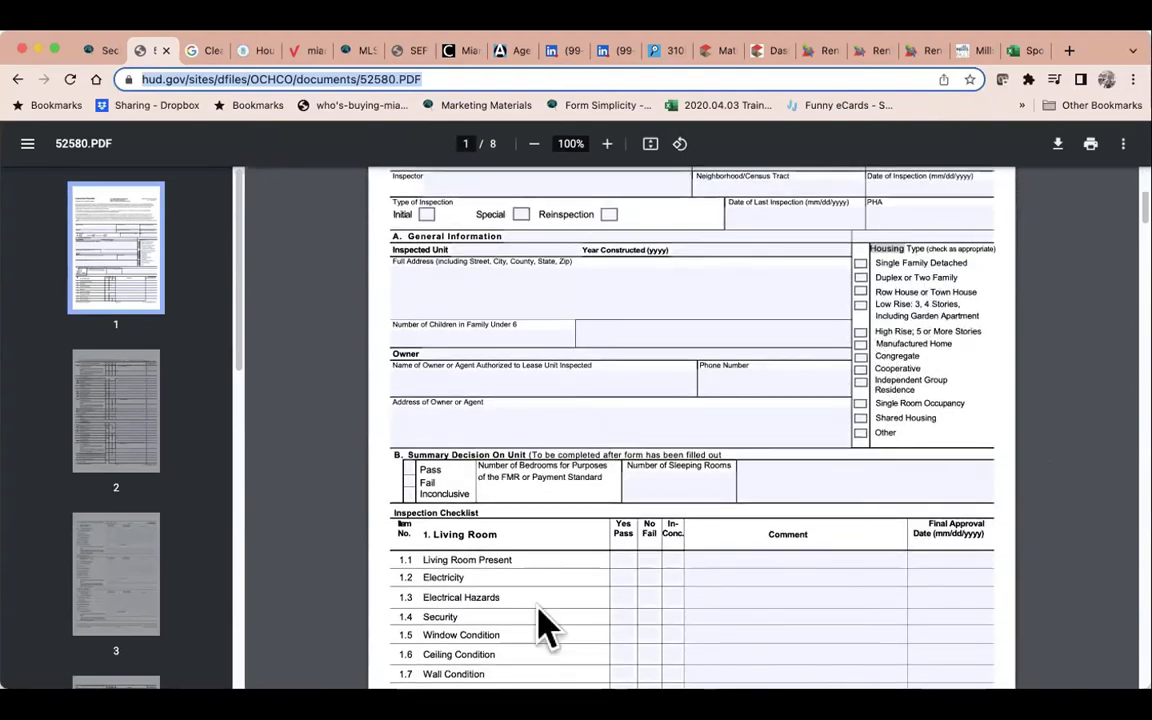
{"action": "scroll", "coordinate": [663, 600], "scroll_direction": "down", "scroll_amount": 3}
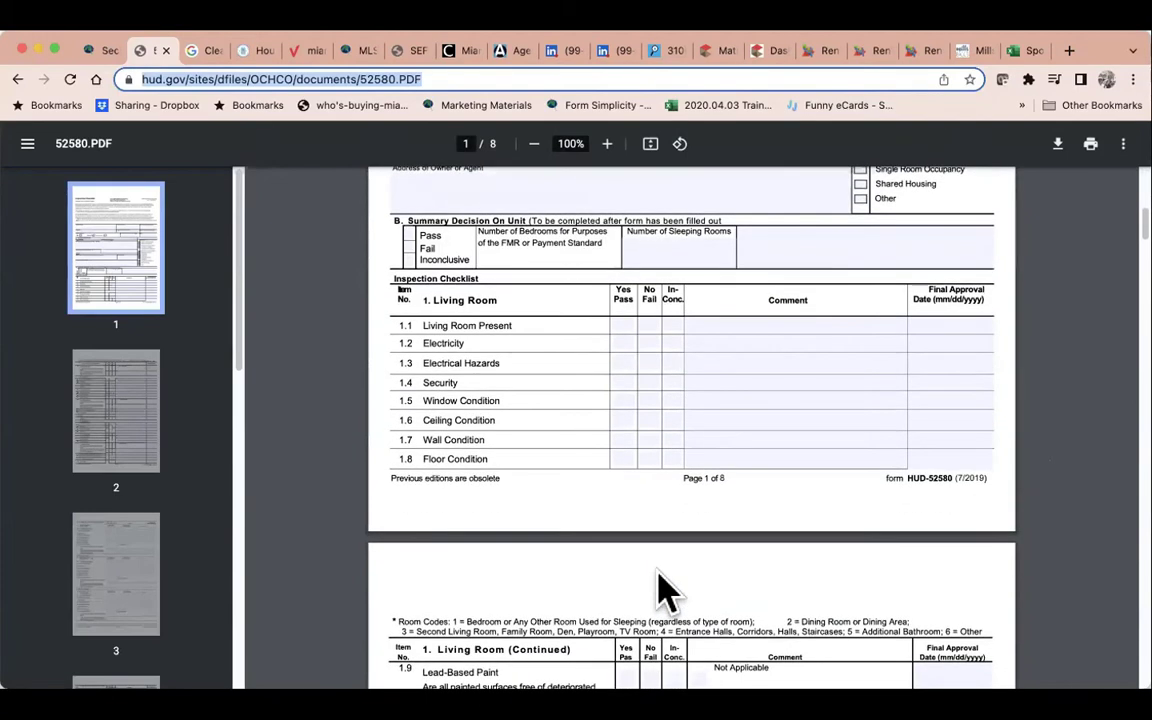
- Return to the Miami Realtors Section 8 page and open its Fair Market Rents link on the HUD User site
{"action": "left_click", "coordinate": [98, 54]}
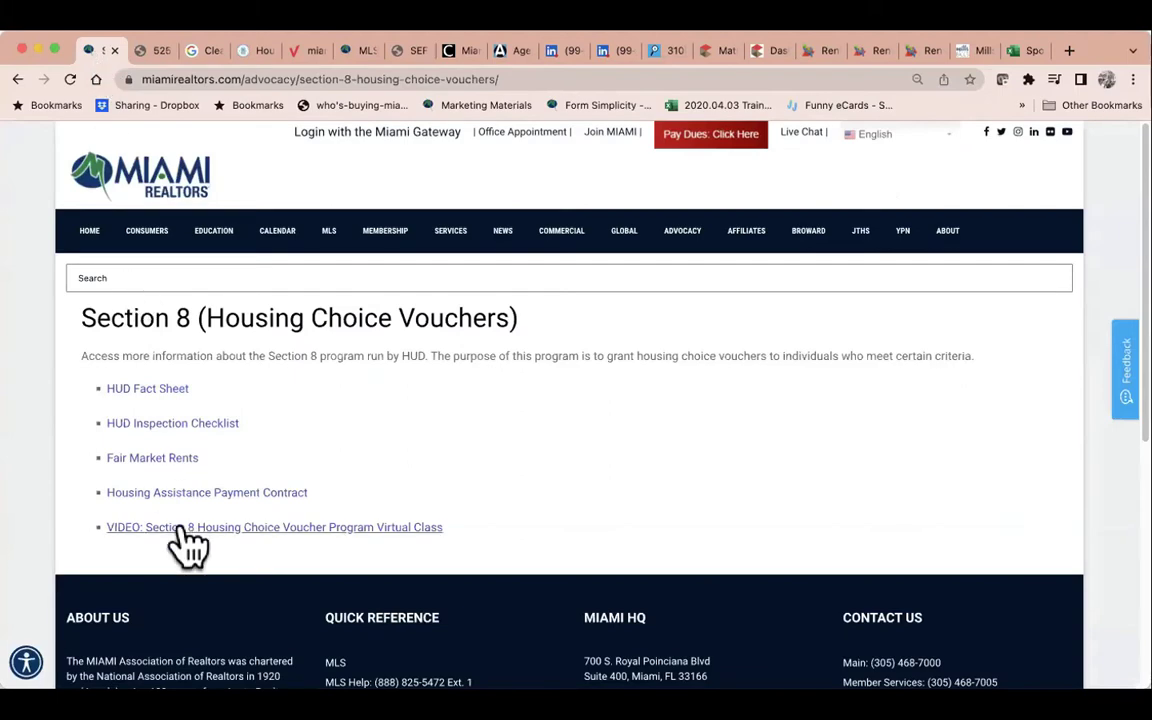
{"action": "left_click", "coordinate": [152, 460]}
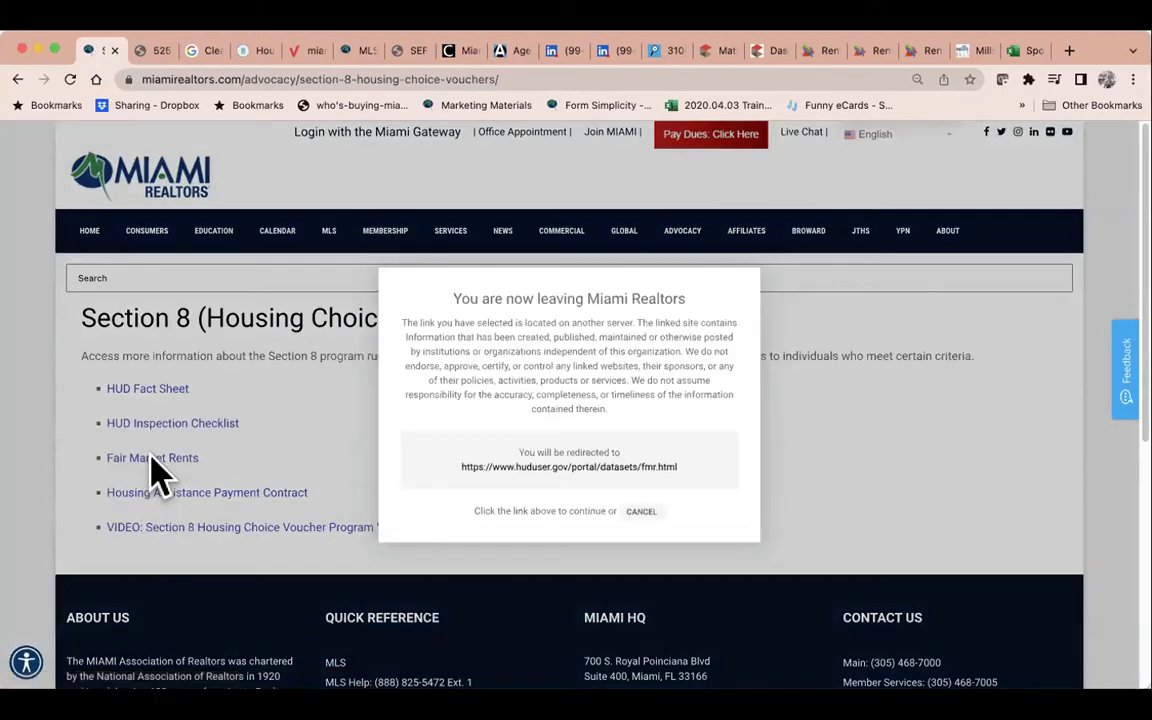
{"action": "left_click", "coordinate": [490, 467]}
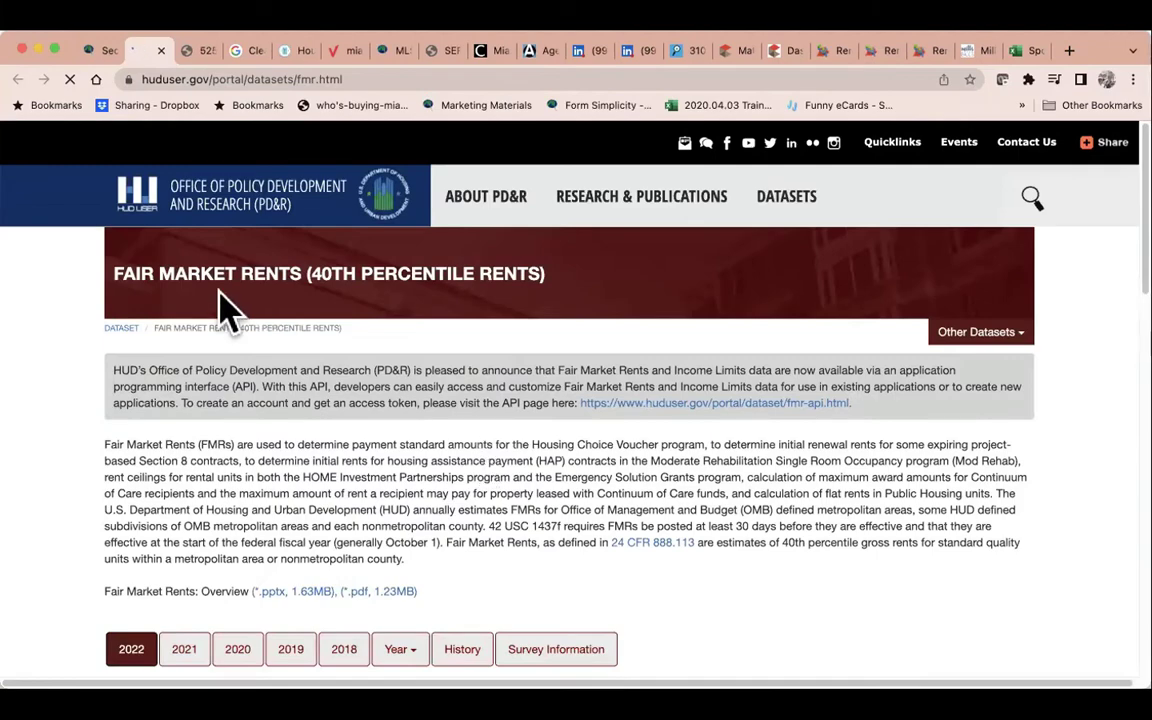
- Review the Fair Market Rents description and the list of 2022 data files
{"action": "scroll", "coordinate": [437, 437], "scroll_direction": "down", "scroll_amount": 3}
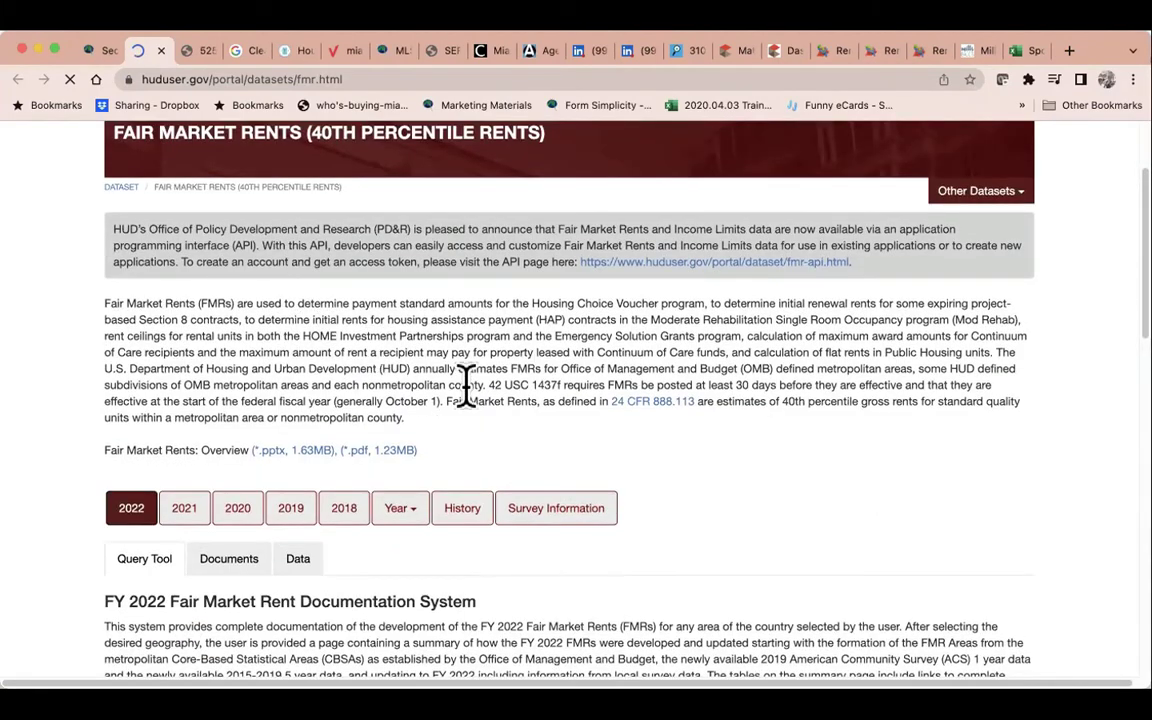
{"action": "scroll", "coordinate": [566, 424], "scroll_direction": "down", "scroll_amount": 4}
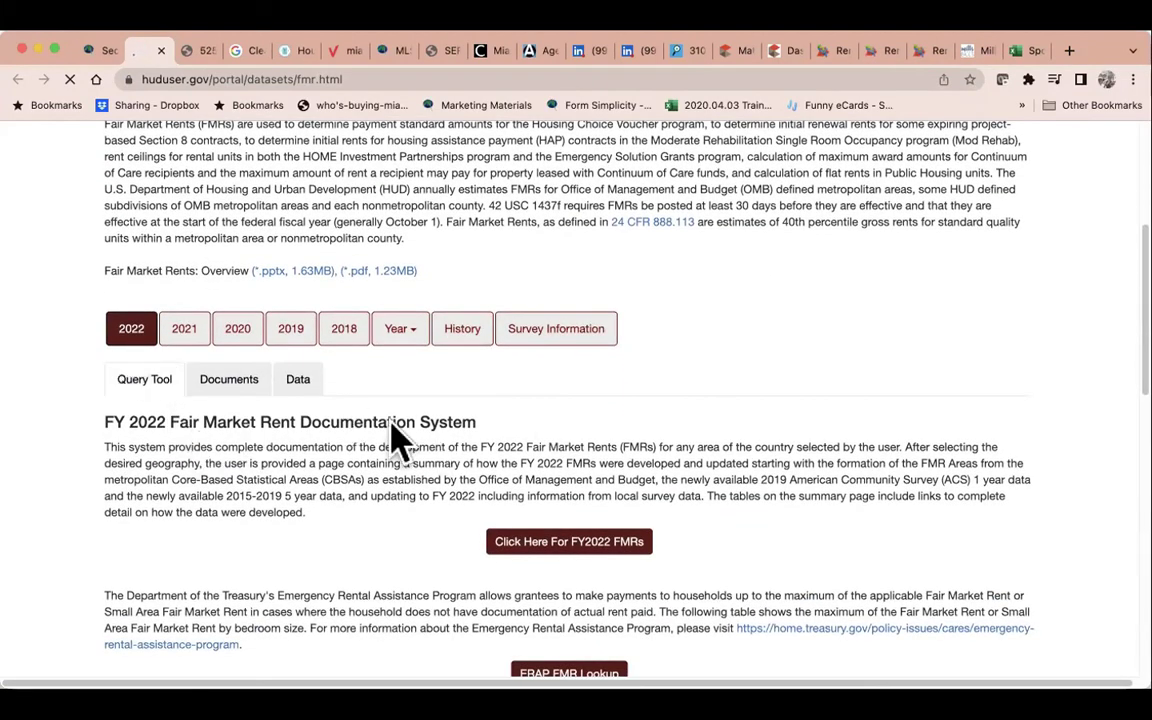
{"action": "left_click", "coordinate": [298, 381]}
{"action": "scroll", "coordinate": [298, 395], "scroll_direction": "up", "scroll_amount": 4}
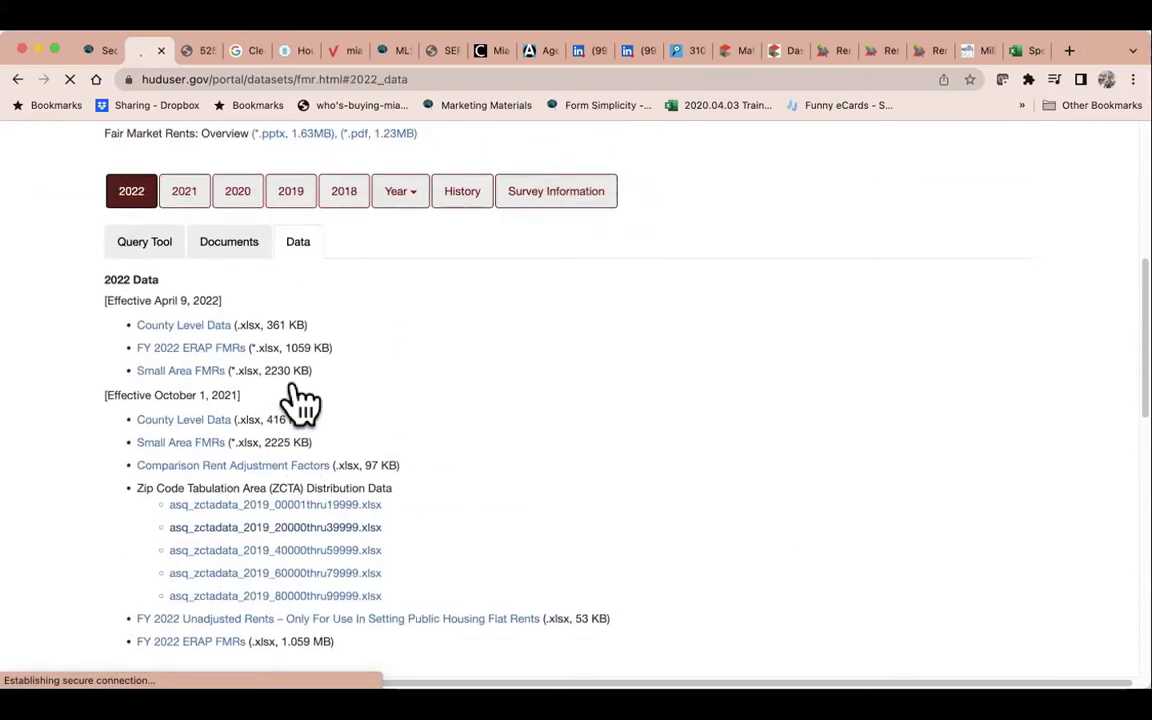
- Go back to the 2022 query tool and display the FY2022 Fair Market Rents for Broward County, Florida
{"action": "left_click", "coordinate": [156, 310]}
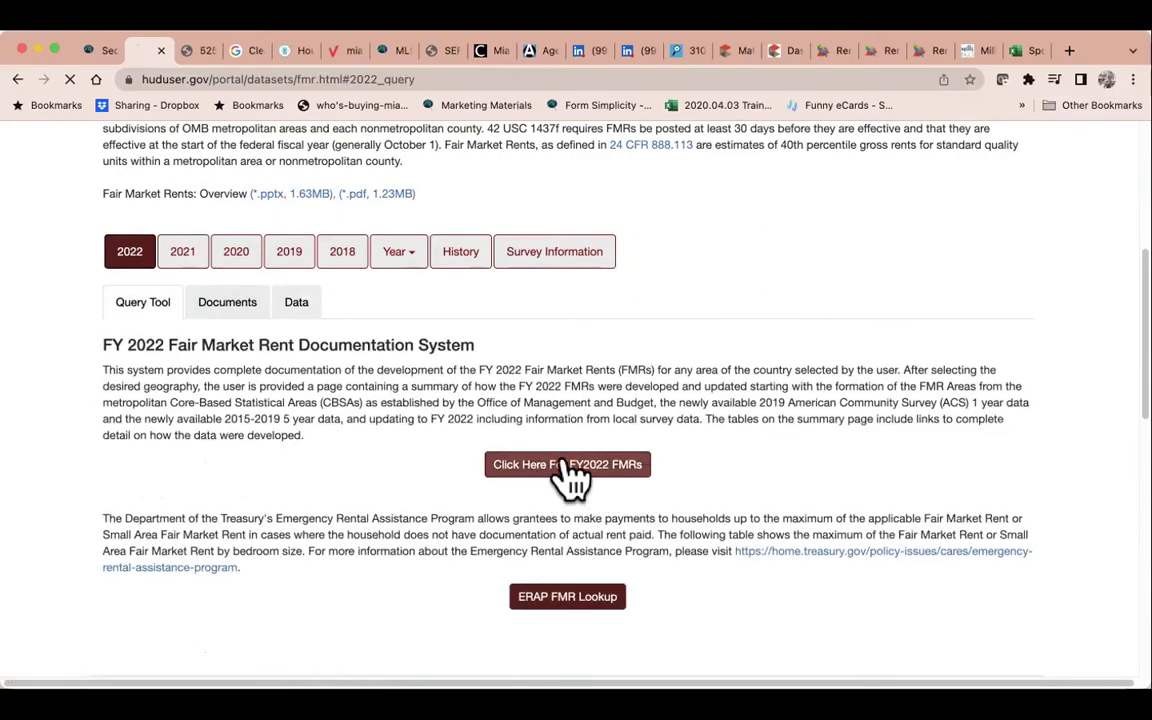
{"action": "scroll", "coordinate": [508, 336], "scroll_direction": "down", "scroll_amount": 3}
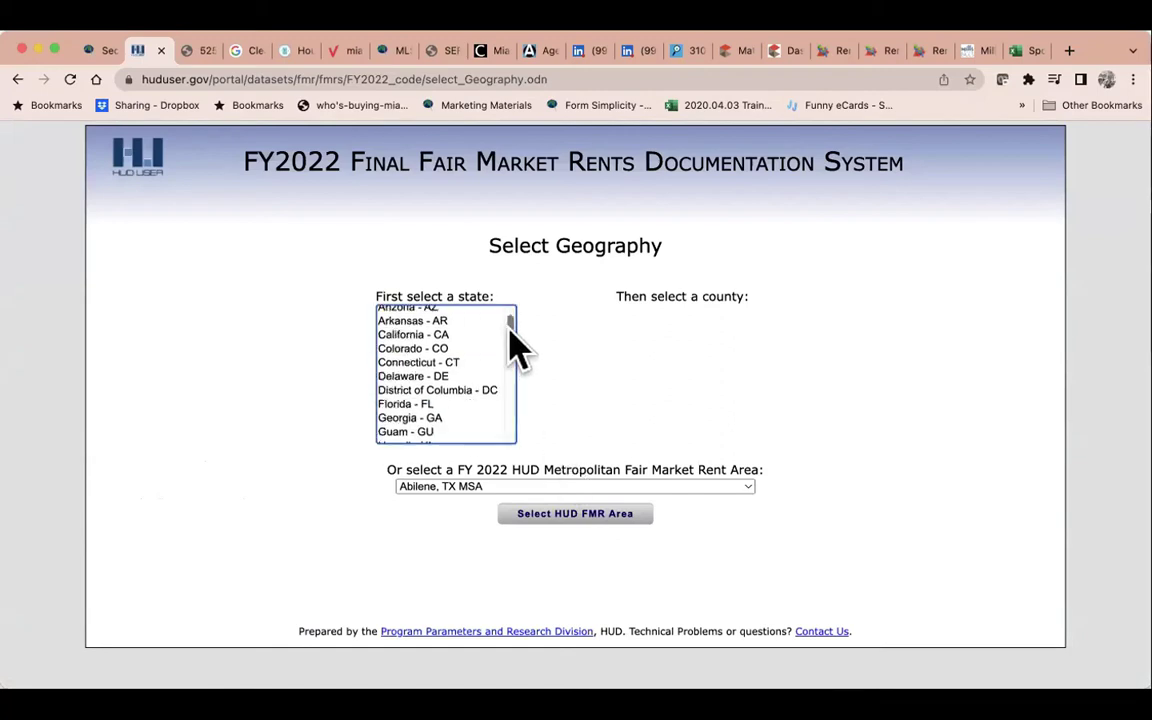
{"action": "left_click", "coordinate": [425, 327]}
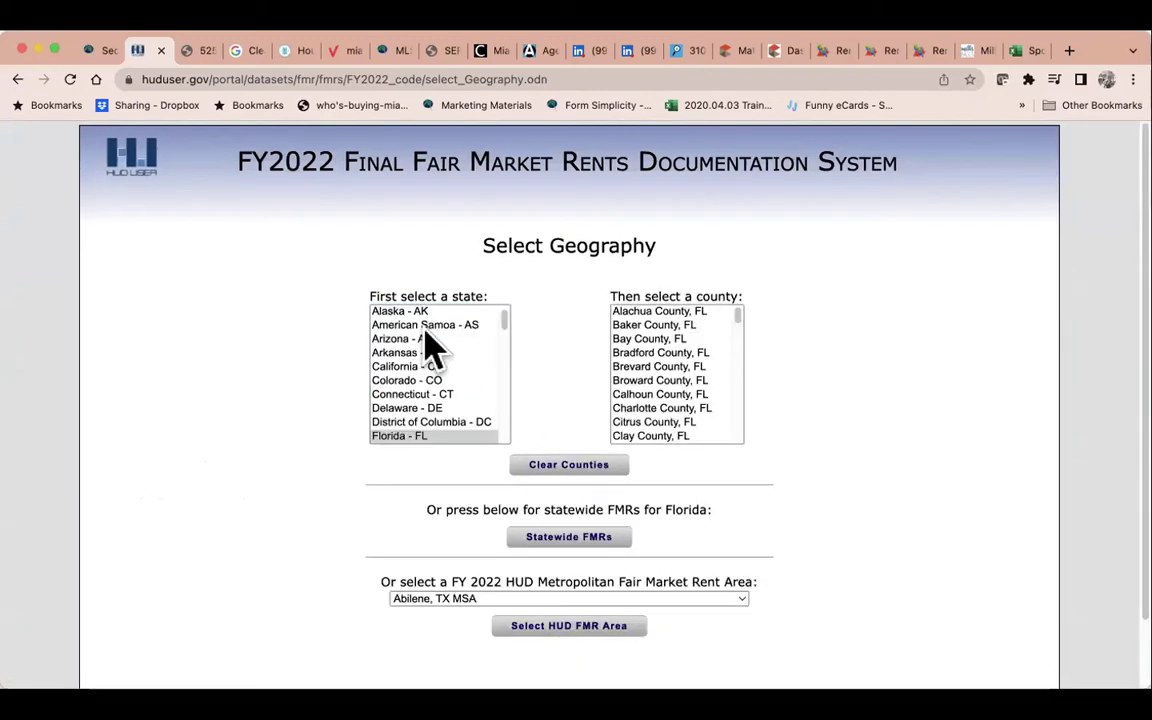
{"action": "left_click", "coordinate": [678, 380]}
{"action": "scroll", "coordinate": [682, 391], "scroll_direction": "down", "scroll_amount": 3}
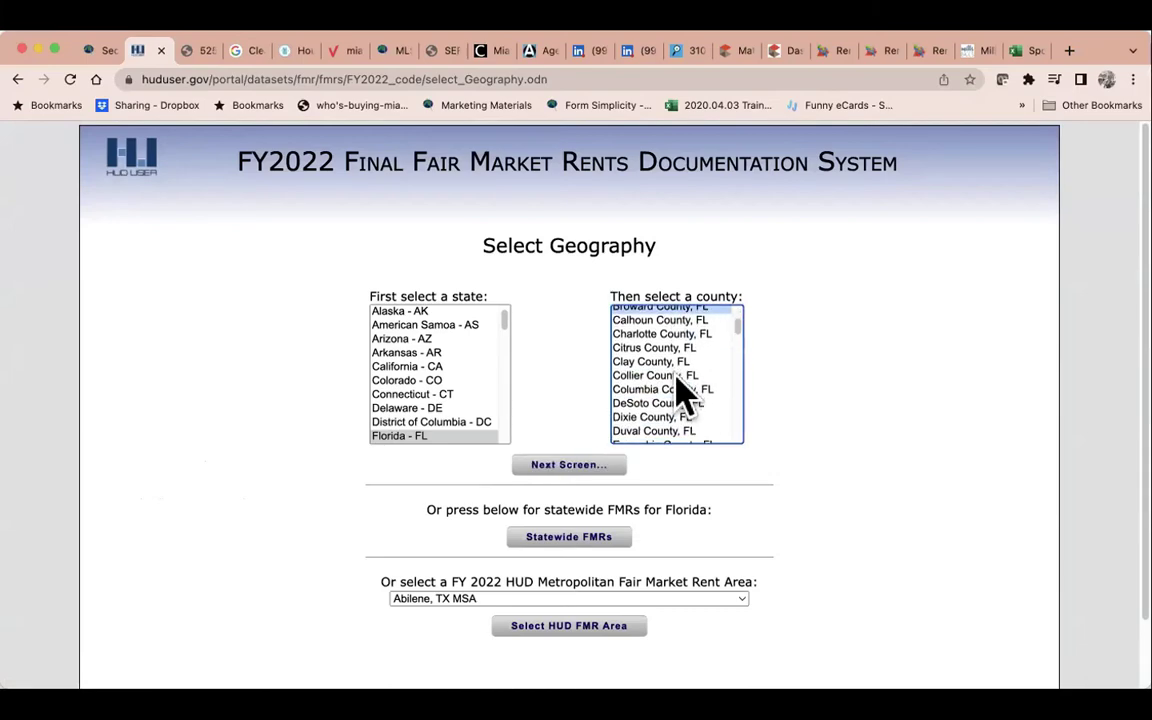
{"action": "scroll", "coordinate": [682, 400], "scroll_direction": "up", "scroll_amount": 2}
{"action": "left_click", "coordinate": [565, 467]}
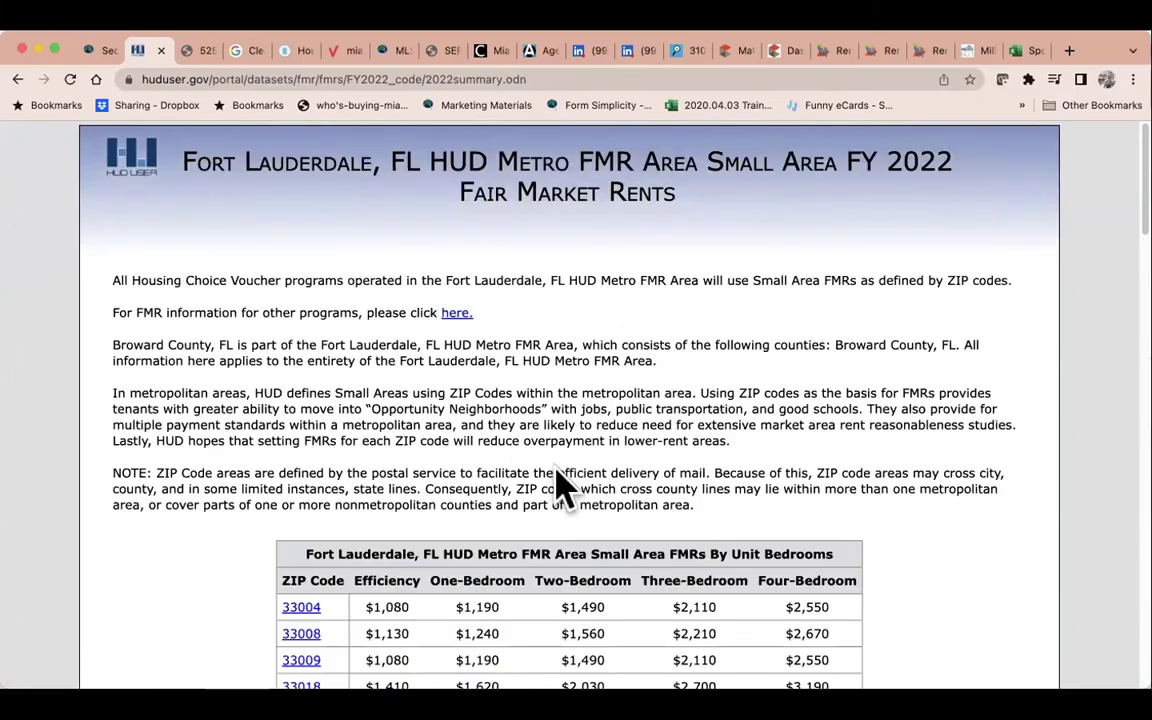
- Examine the Fort Lauderdale Small Area FMR table for the rents by ZIP code and number of bedrooms
{"action": "scroll", "coordinate": [555, 465], "scroll_direction": "down", "scroll_amount": 2}
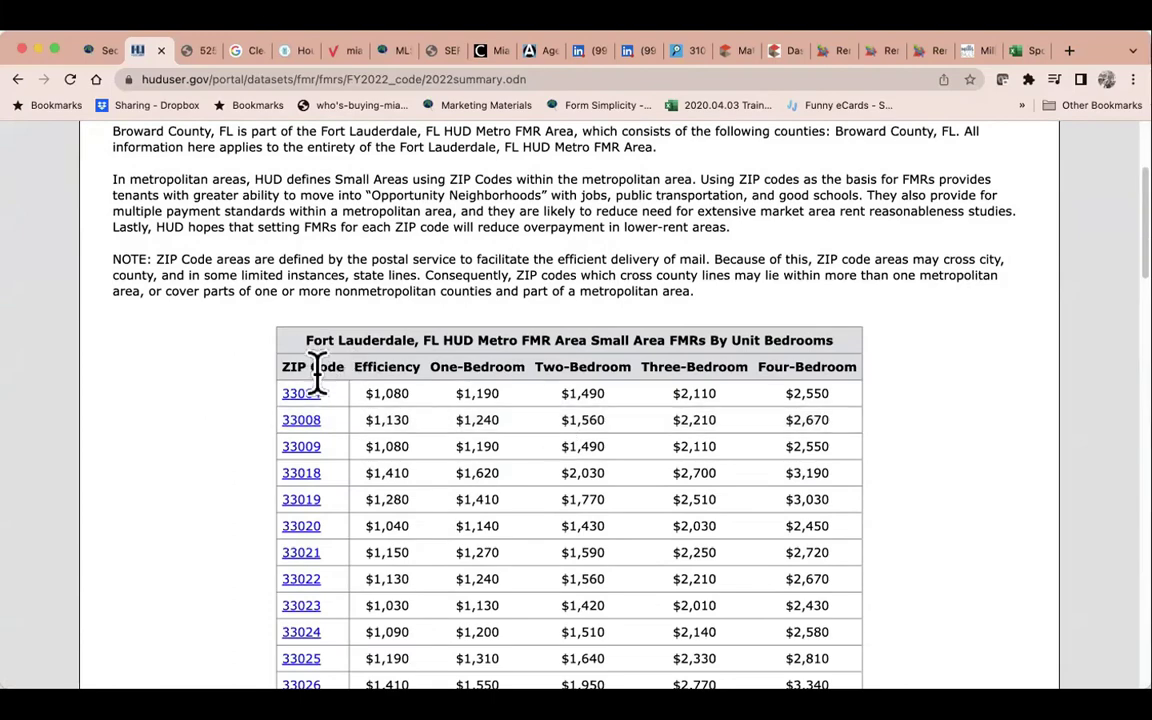
{"action": "scroll", "coordinate": [333, 540], "scroll_direction": "down", "scroll_amount": 2}
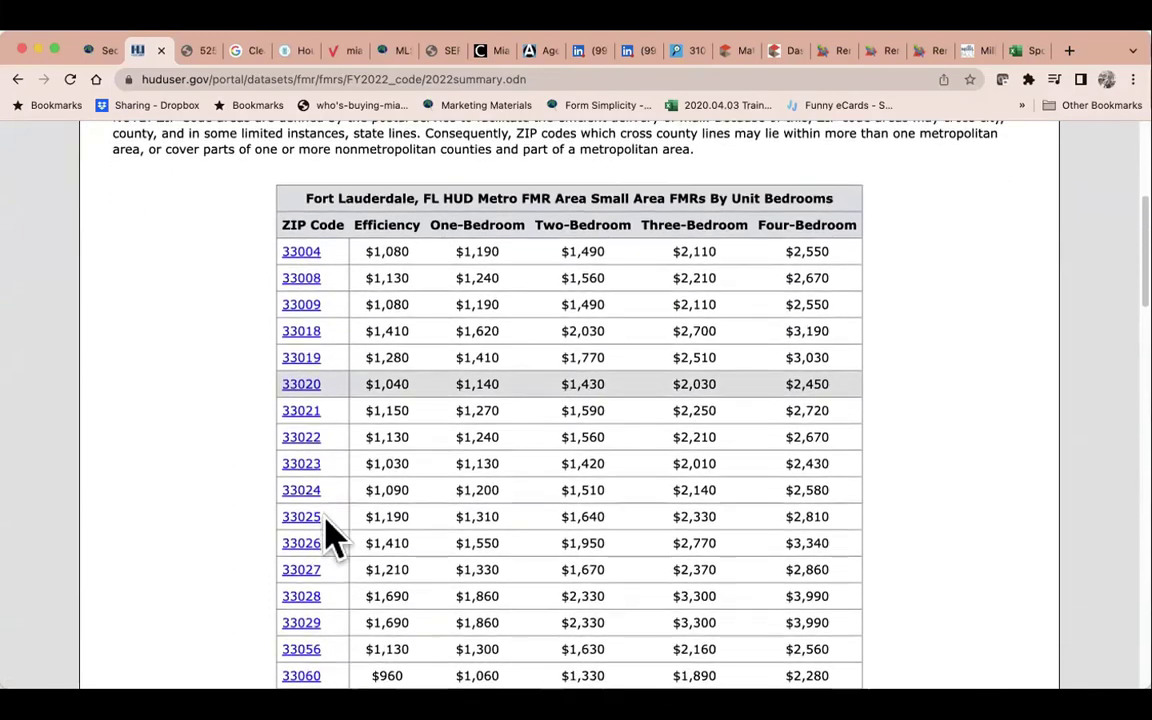
{"action": "scroll", "coordinate": [333, 540], "scroll_direction": "down", "scroll_amount": 1}
{"action": "scroll", "coordinate": [333, 537], "scroll_direction": "down", "scroll_amount": 1}
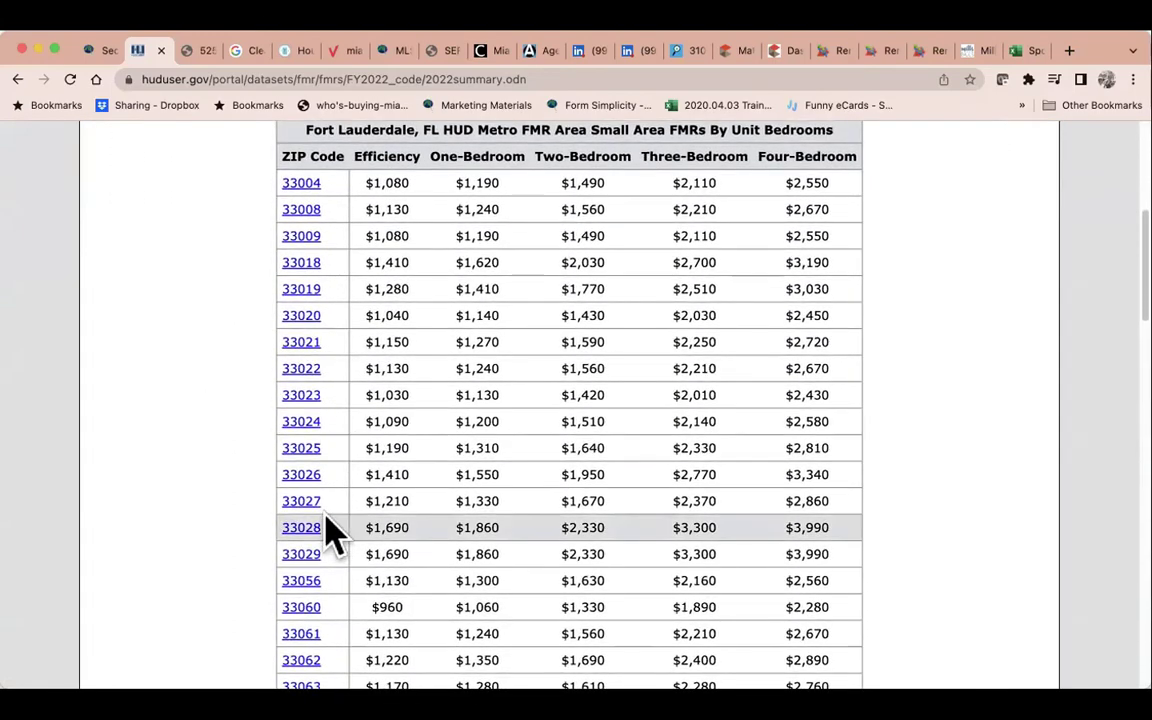
{"action": "scroll", "coordinate": [333, 537], "scroll_direction": "up", "scroll_amount": 2}
{"action": "scroll", "coordinate": [333, 537], "scroll_direction": "down", "scroll_amount": 3}
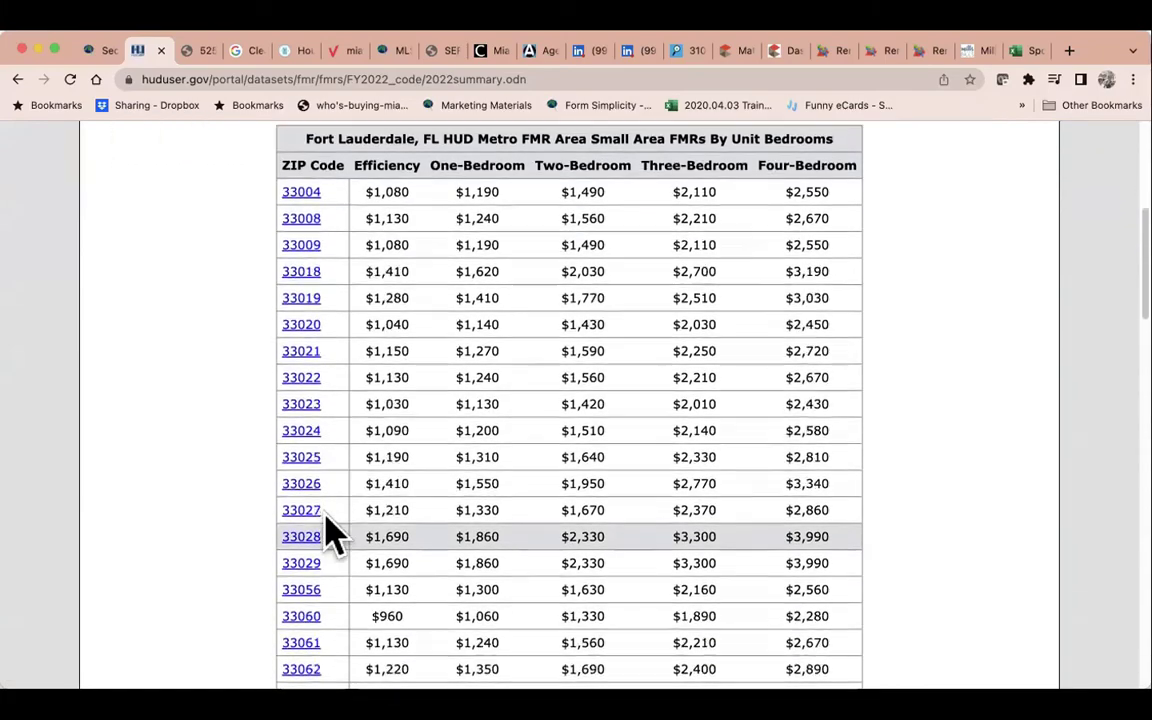
{"action": "scroll", "coordinate": [333, 537], "scroll_direction": "down", "scroll_amount": 10}
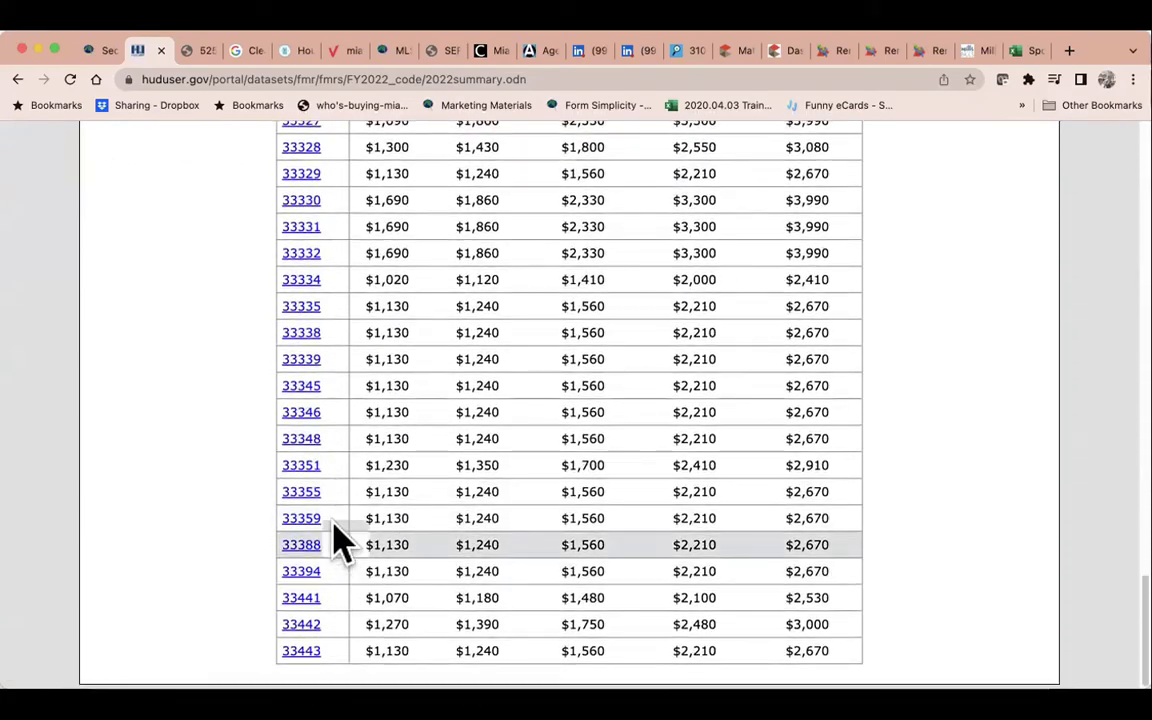
{"action": "scroll", "coordinate": [330, 591], "scroll_direction": "up", "scroll_amount": 3}
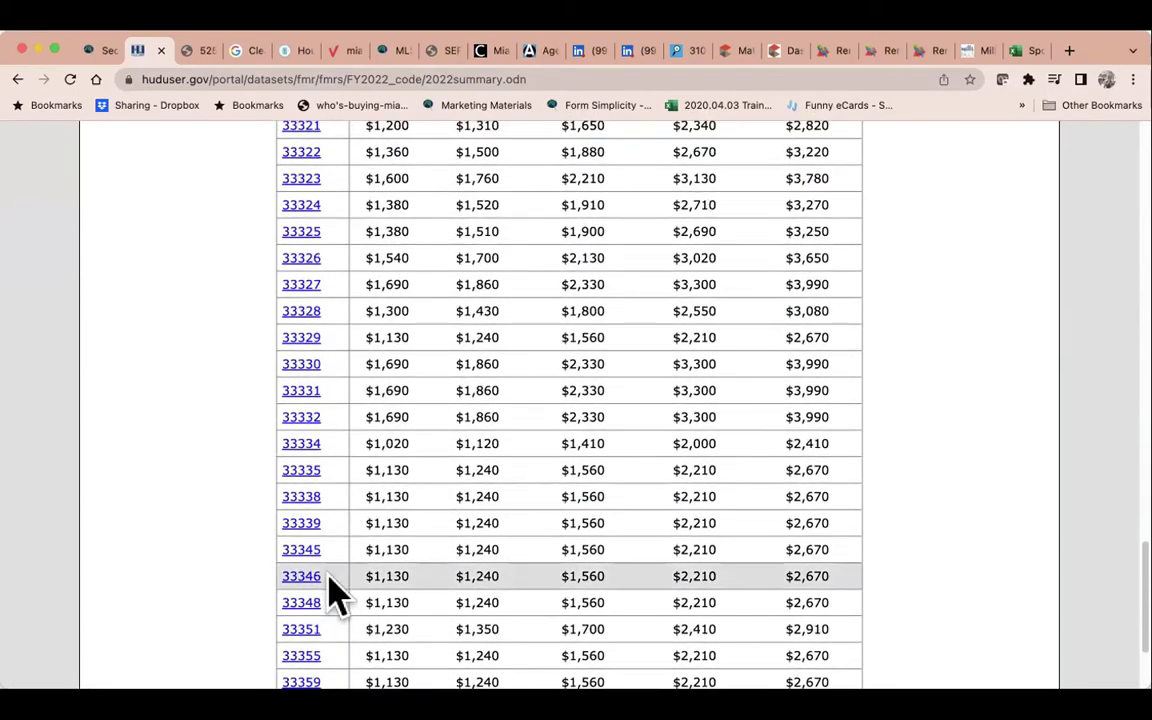
{"action": "scroll", "coordinate": [333, 594], "scroll_direction": "up", "scroll_amount": 1}
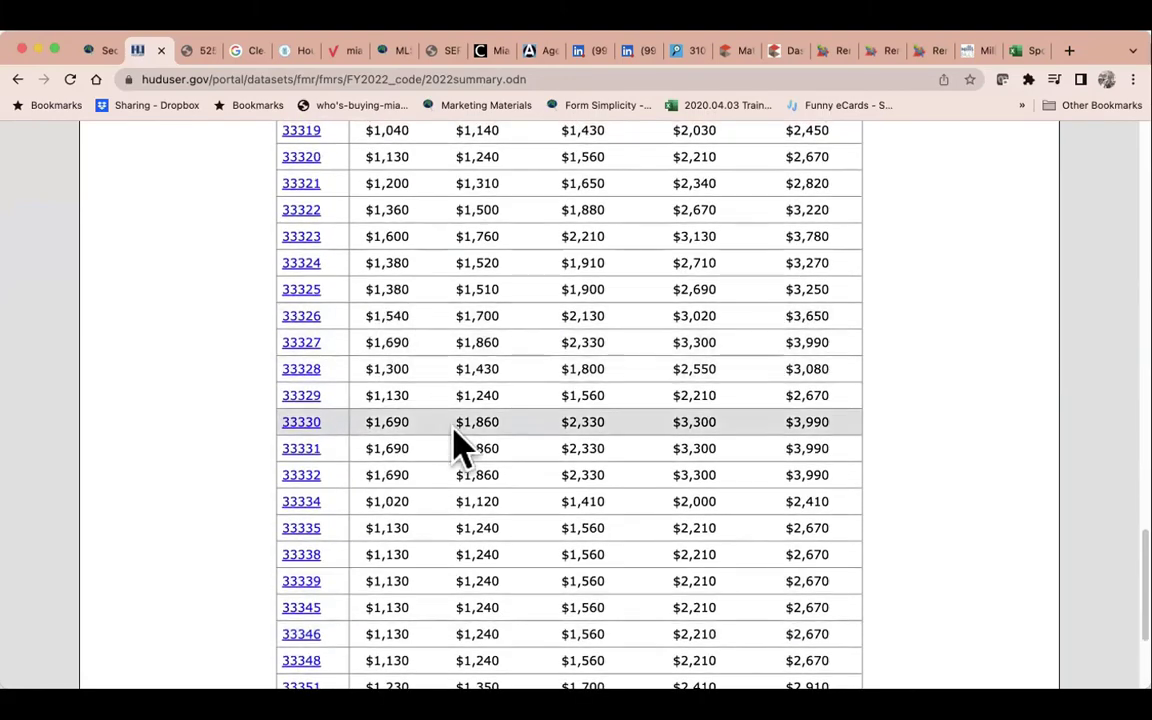
{"action": "scroll", "coordinate": [460, 445], "scroll_direction": "up", "scroll_amount": 2}
{"action": "scroll", "coordinate": [460, 445], "scroll_direction": "up", "scroll_amount": 15}
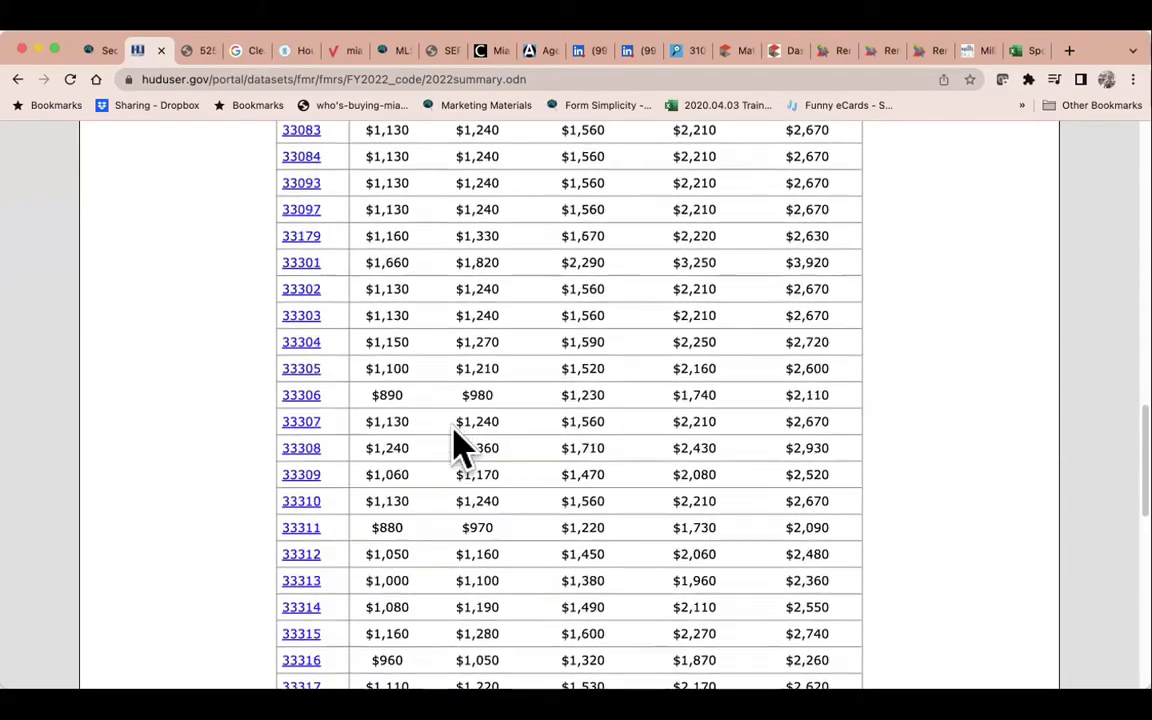
- Return to the Miami Realtors Section 8 page, open its Housing Assistance Payment Contract link, and look over HUD's list of HUD-52641 forms
{"action": "scroll", "coordinate": [453, 442], "scroll_direction": "up", "scroll_amount": 3}
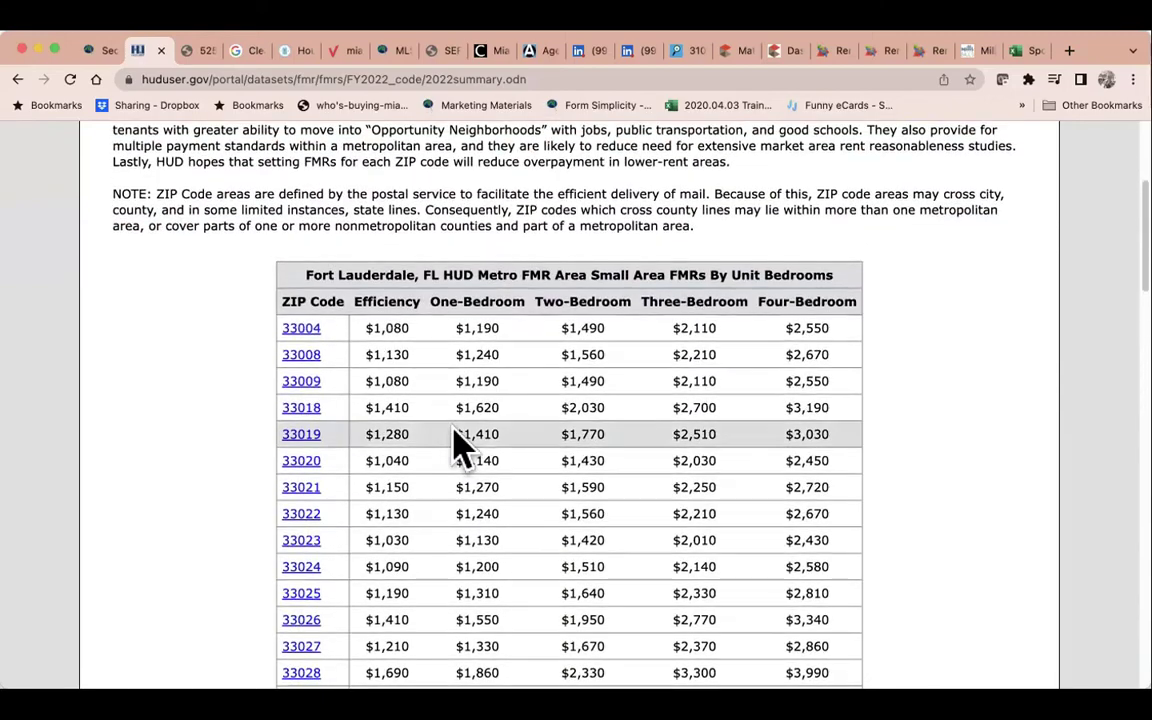
{"action": "left_click", "coordinate": [97, 52]}
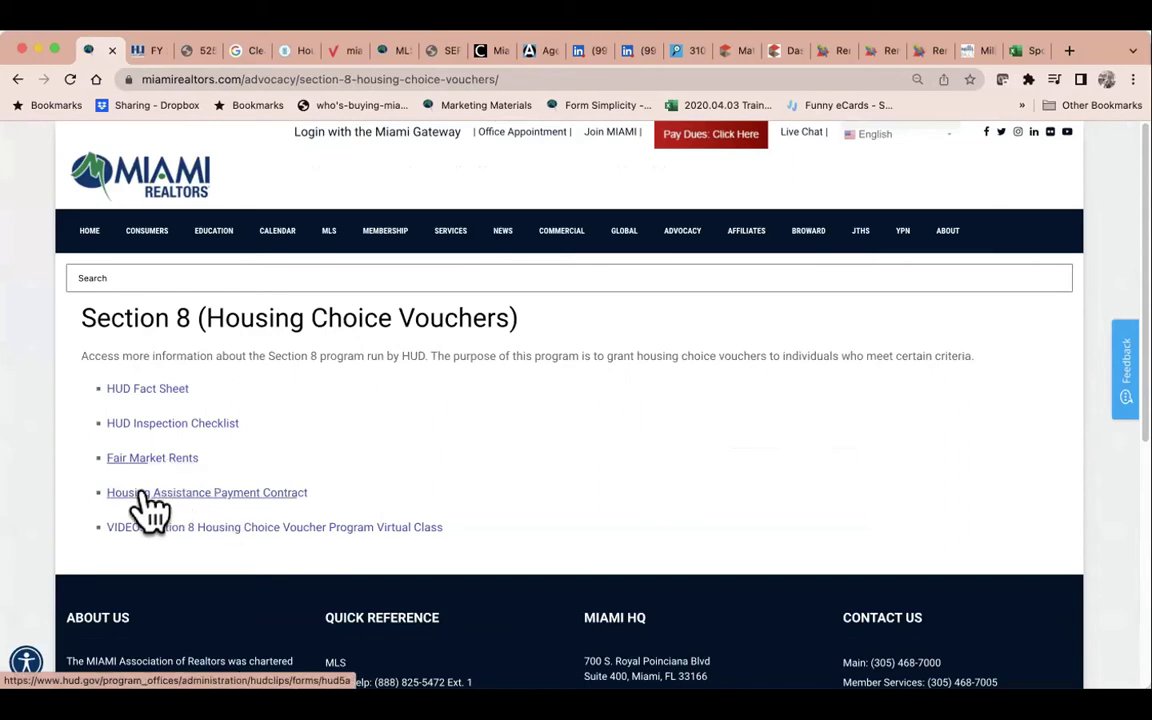
{"action": "left_click", "coordinate": [196, 510]}
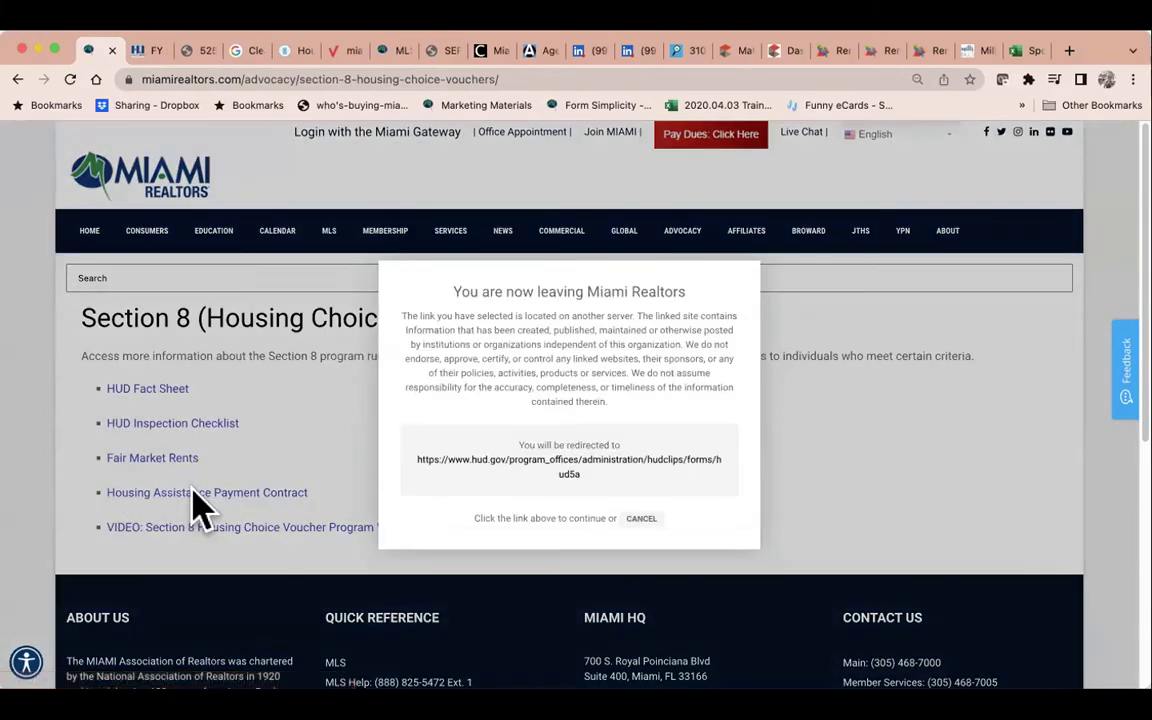
{"action": "left_click", "coordinate": [463, 462]}
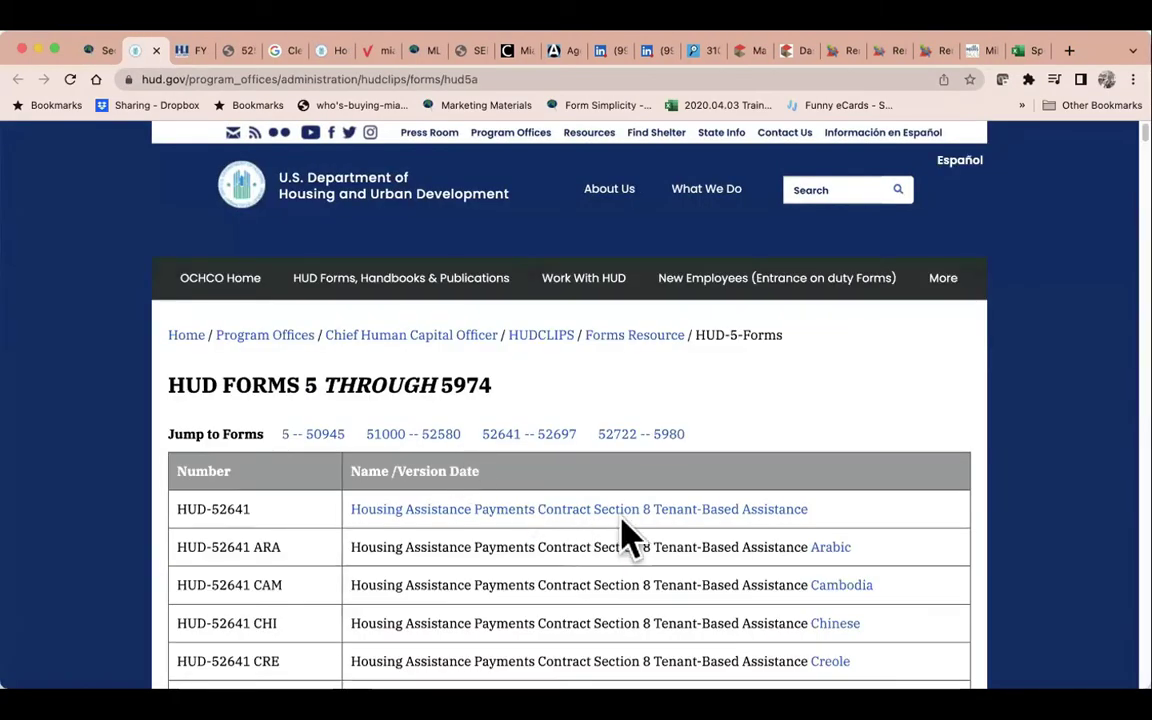
{"action": "scroll", "coordinate": [760, 530], "scroll_direction": "down", "scroll_amount": 5}
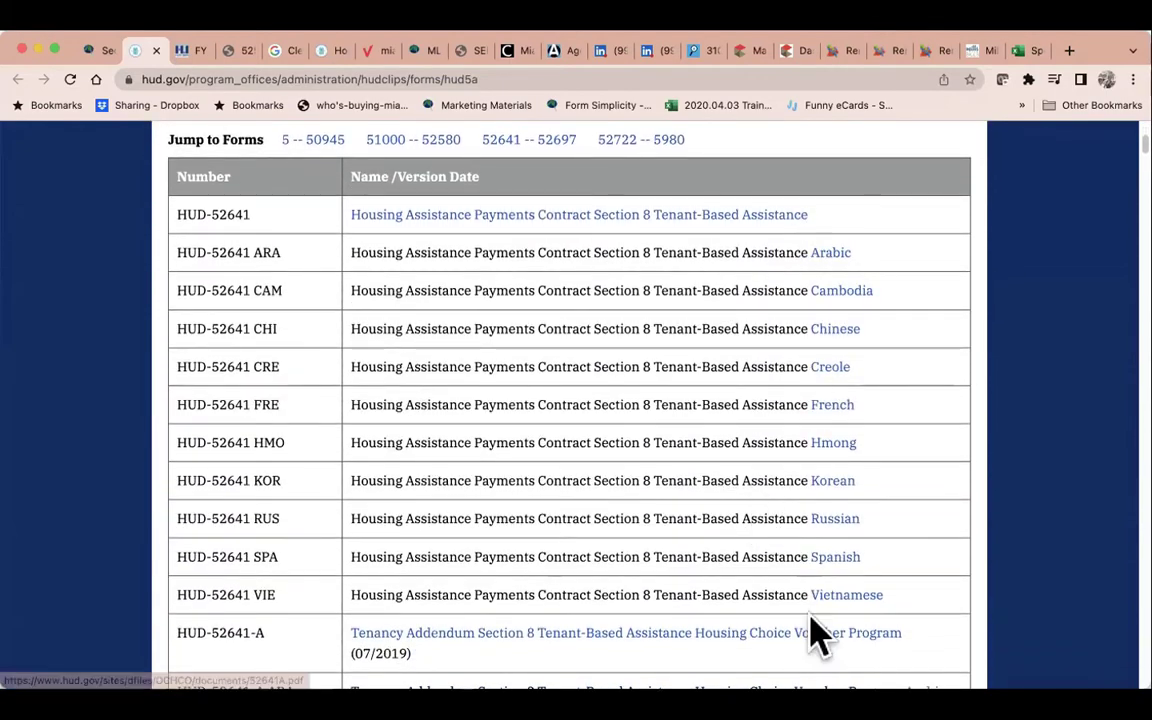
{"action": "scroll", "coordinate": [838, 300], "scroll_direction": "up", "scroll_amount": 1}
{"action": "scroll", "coordinate": [840, 298], "scroll_direction": "up", "scroll_amount": 4}
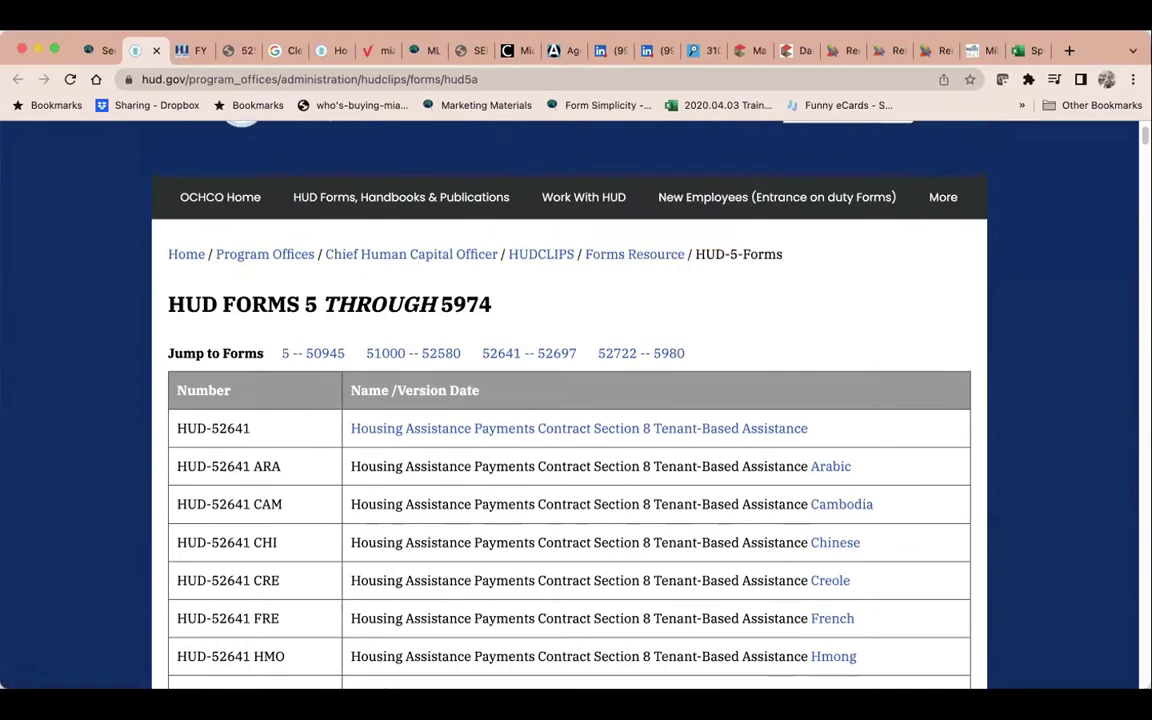
- Go back to the Miami Realtors site and open its Advocacy page
{"action": "left_click", "coordinate": [105, 52]}
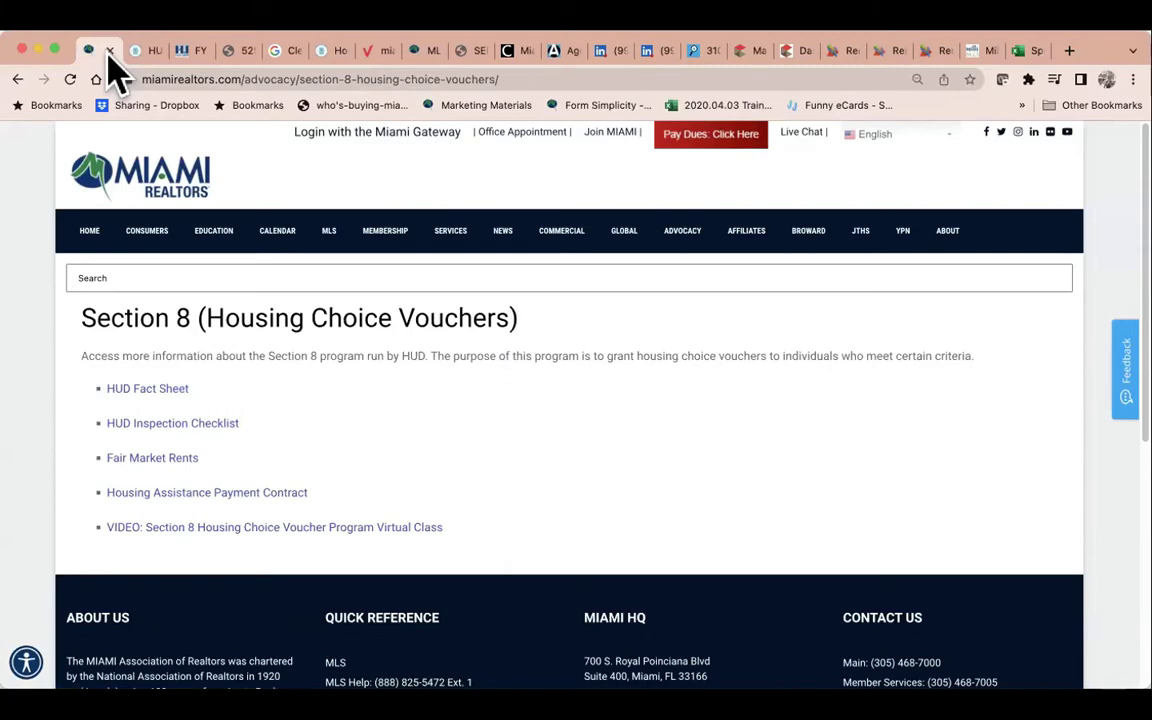
{"action": "left_click", "coordinate": [683, 240]}
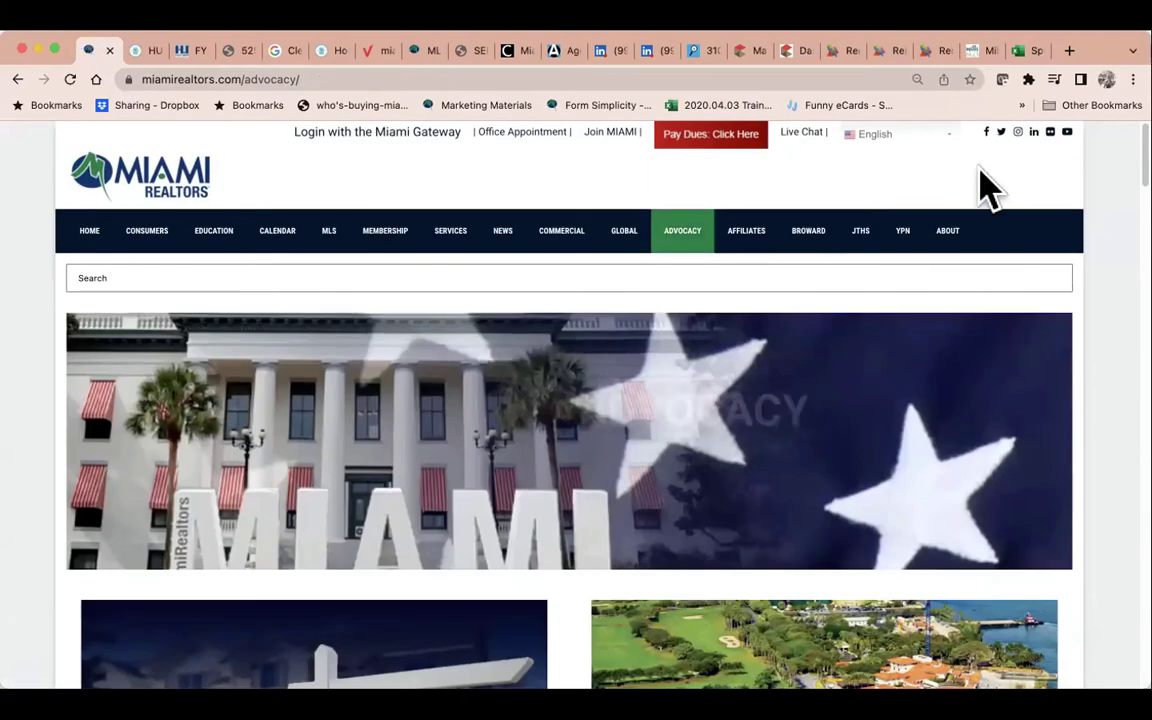
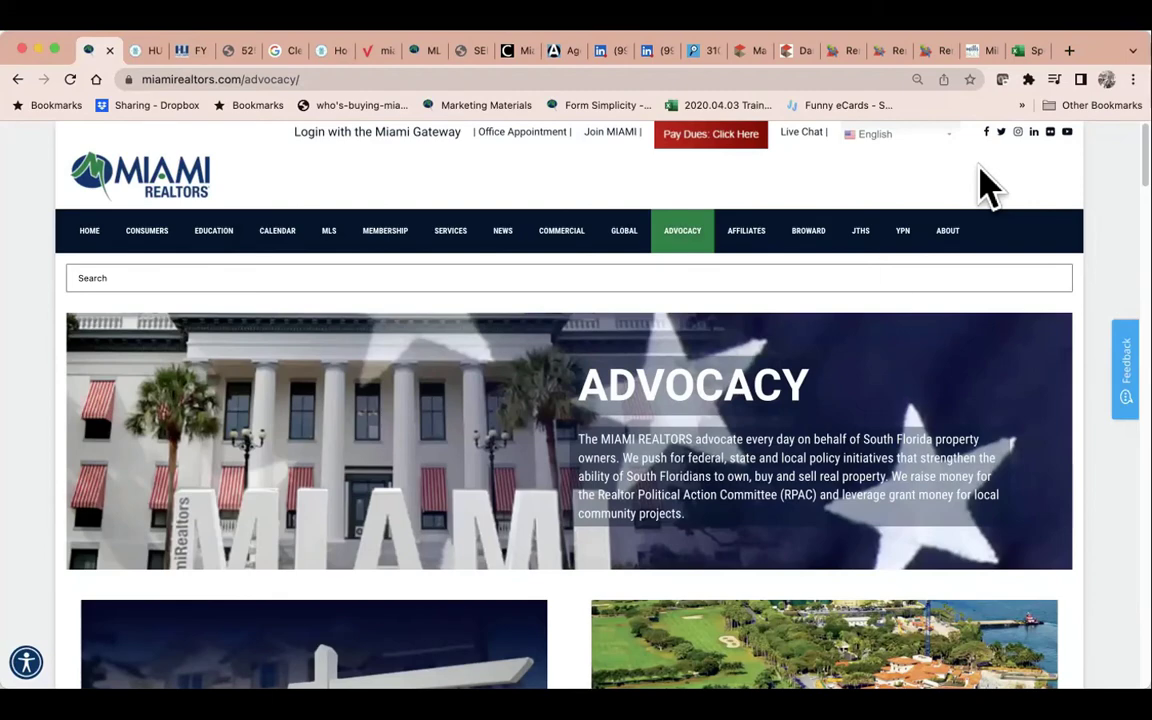
{"action": "scroll", "coordinate": [586, 571], "scroll_direction": "down", "scroll_amount": 3}
{"action": "scroll", "coordinate": [586, 571], "scroll_direction": "up", "scroll_amount": 3}
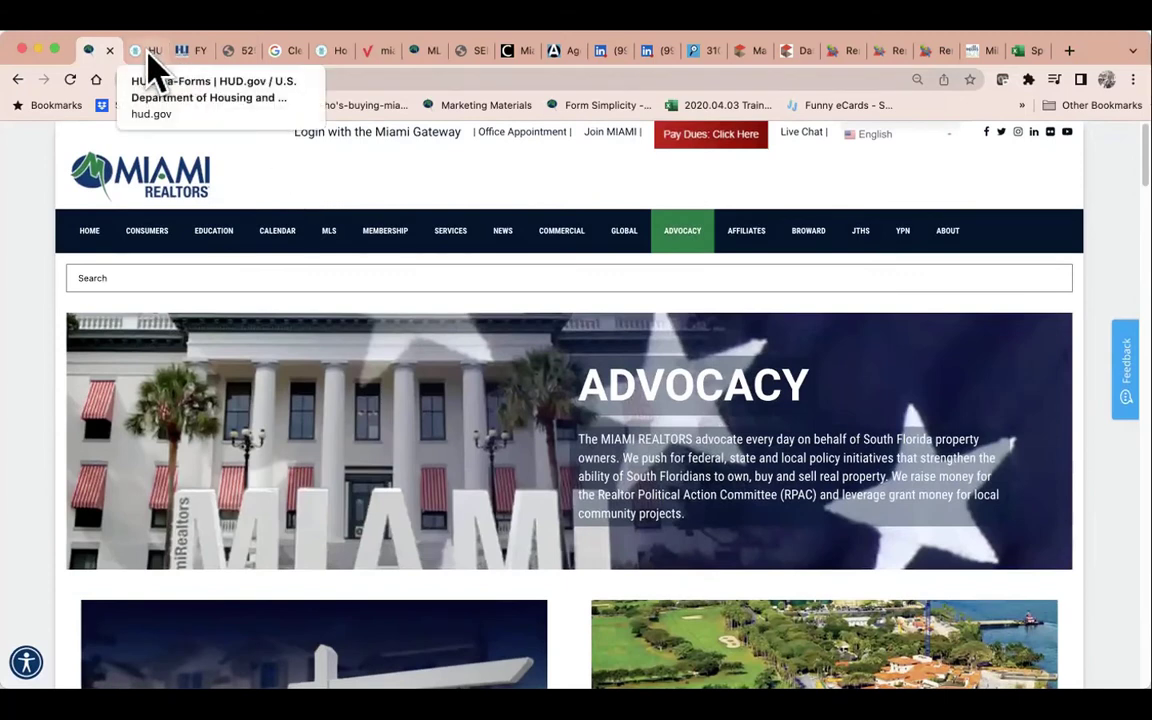
- Change the address path from advocacy to rental and load miamirealtors.com/rental
{"action": "left_click", "coordinate": [283, 79]}
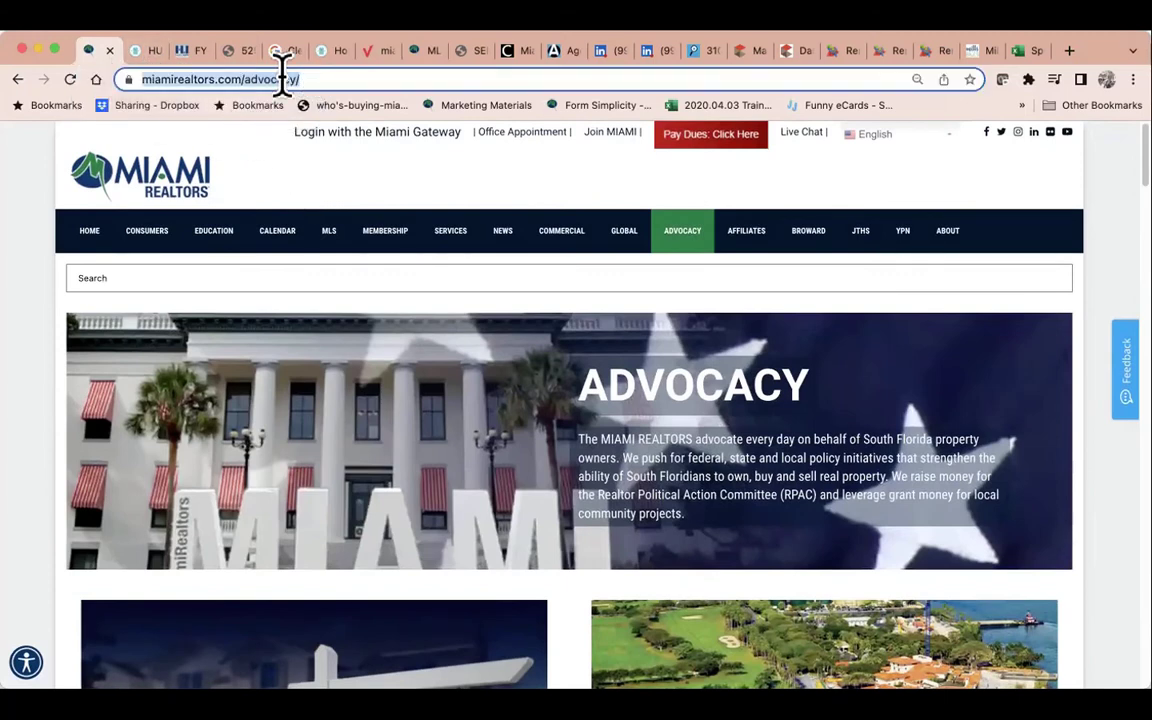
{"action": "left_click", "coordinate": [330, 79]}
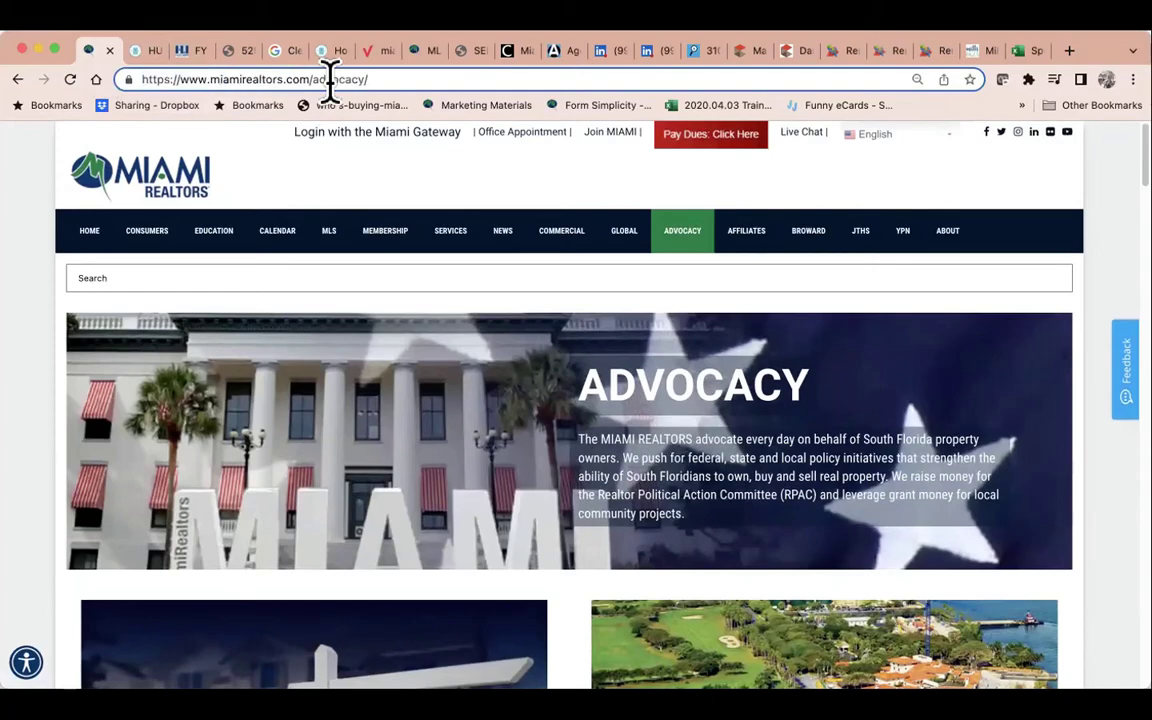
{"action": "key", "text": "BackSpace"}
{"action": "key", "text": "BackSpace"}
{"action": "key", "text": "BackSpace"}
{"action": "key", "text": "BackSpace"}
{"action": "key", "text": "BackSpace"}
{"action": "key", "text": "BackSpace"}
{"action": "key", "text": "BackSpace"}
{"action": "key", "text": "BackSpace"}
{"action": "key", "text": "BackSpace"}
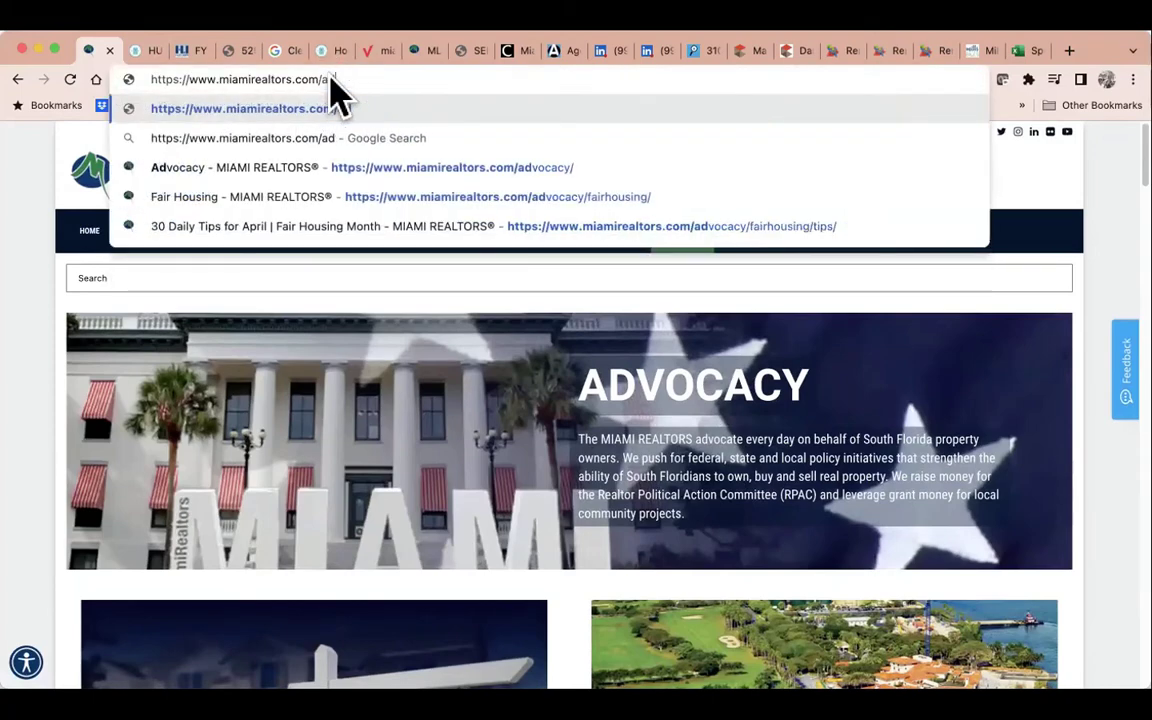
{"action": "type", "text": "rental"}
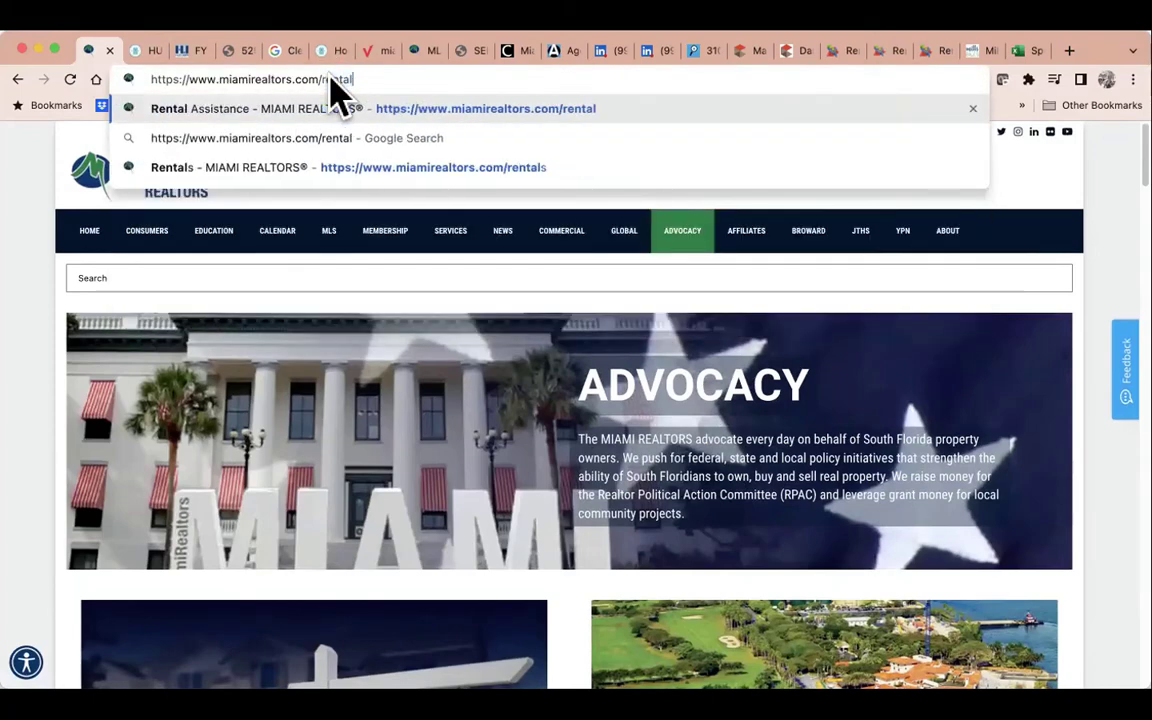
{"action": "key", "text": "Return"}
- Load miamirealtors.com/rentals and look over the Real Estate Rentals/For Lease resources and rental screening services
{"action": "left_click", "coordinate": [330, 77]}
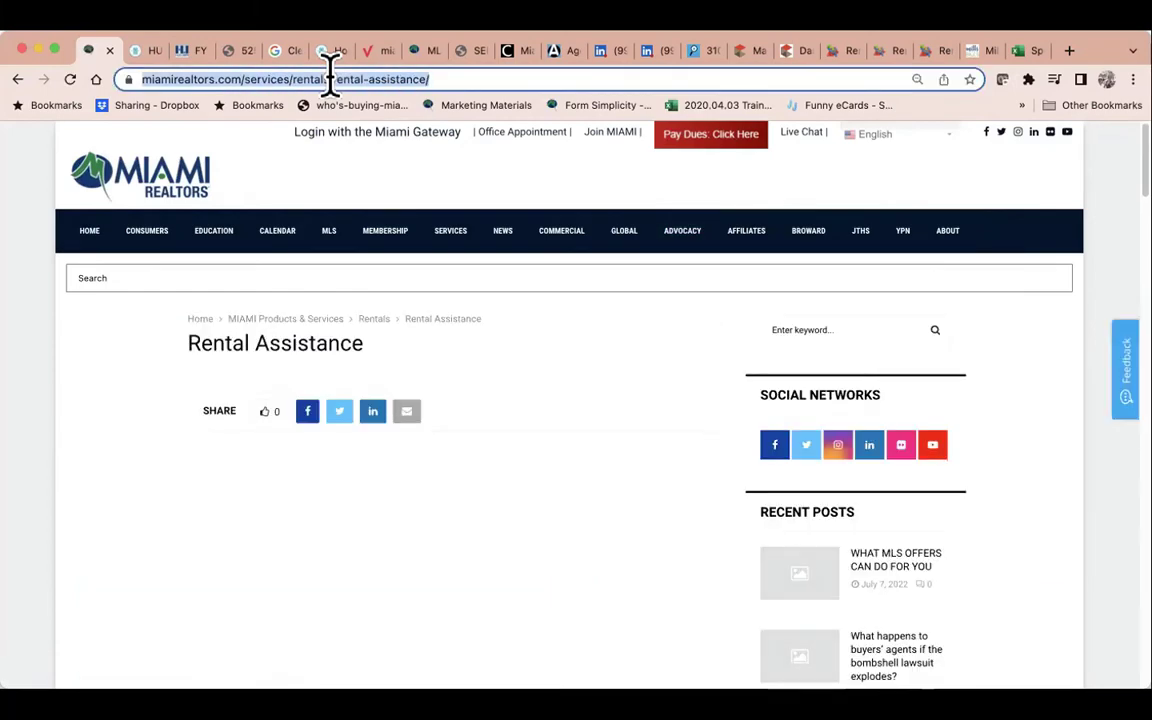
{"action": "type", "text": "mimi"}
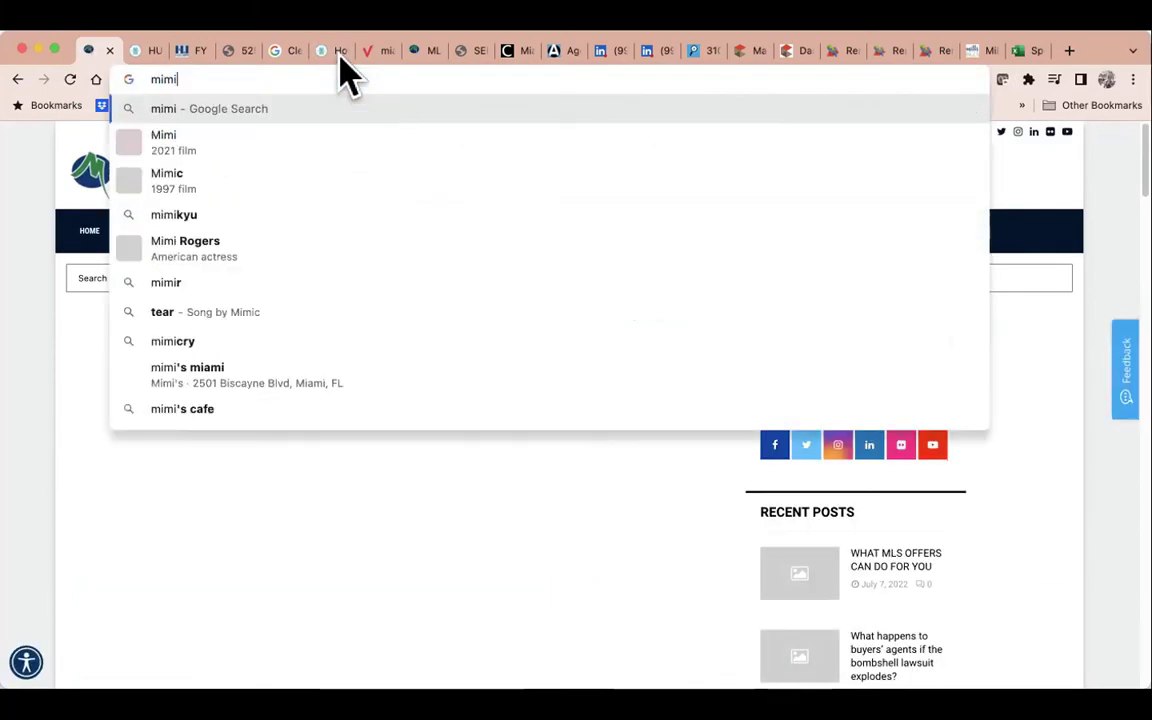
{"action": "key", "text": "BackSpace"}
{"action": "key", "text": "BackSpace"}
{"action": "type", "text": "amirealto"}
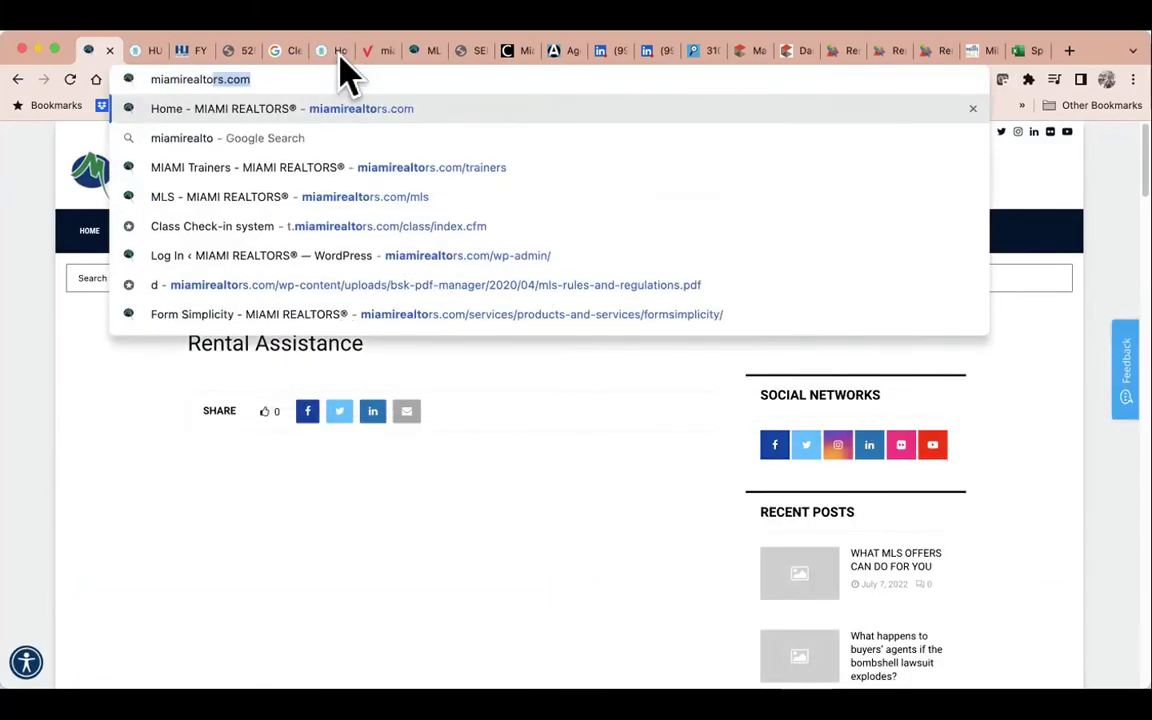
{"action": "type", "text": "rs.com"}
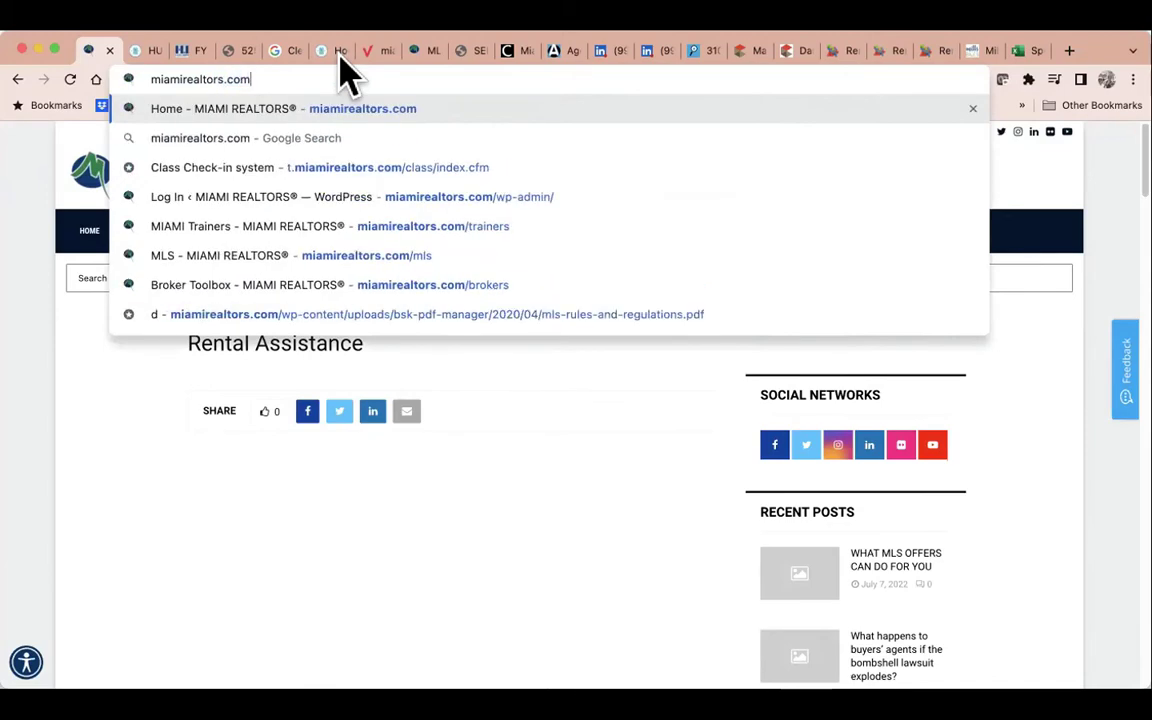
{"action": "type", "text": "/services/rentals"}
{"action": "key", "text": "Return"}
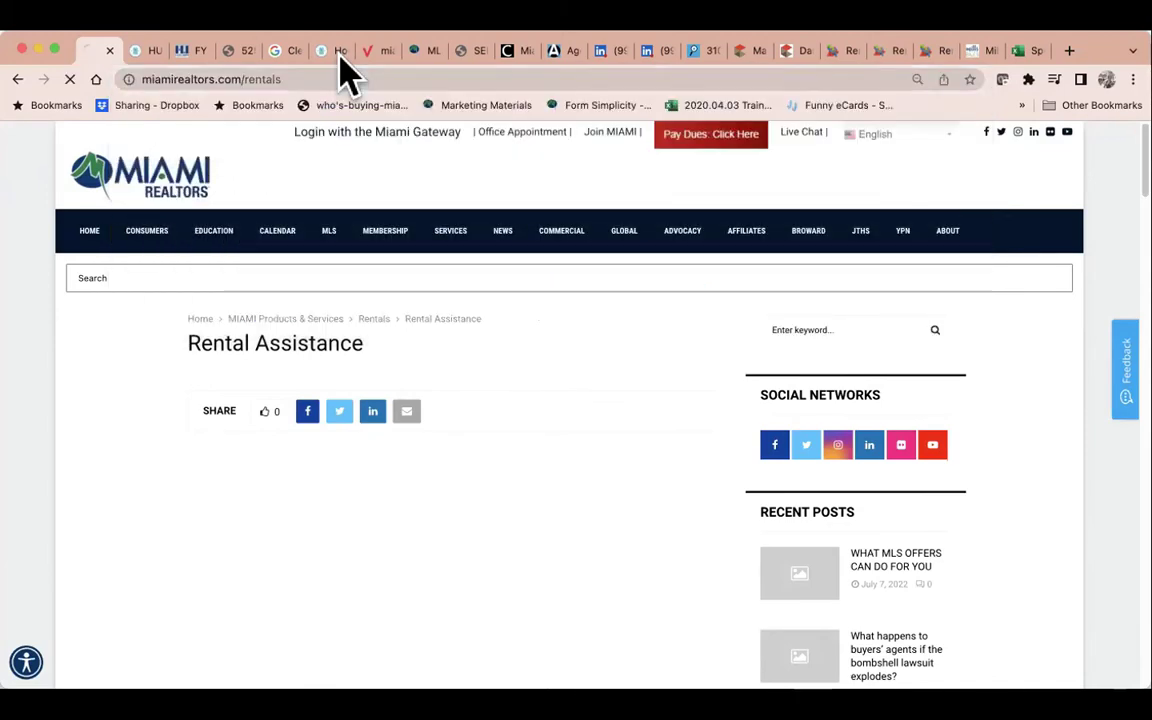
{"action": "scroll", "coordinate": [437, 488], "scroll_direction": "down", "scroll_amount": 3}
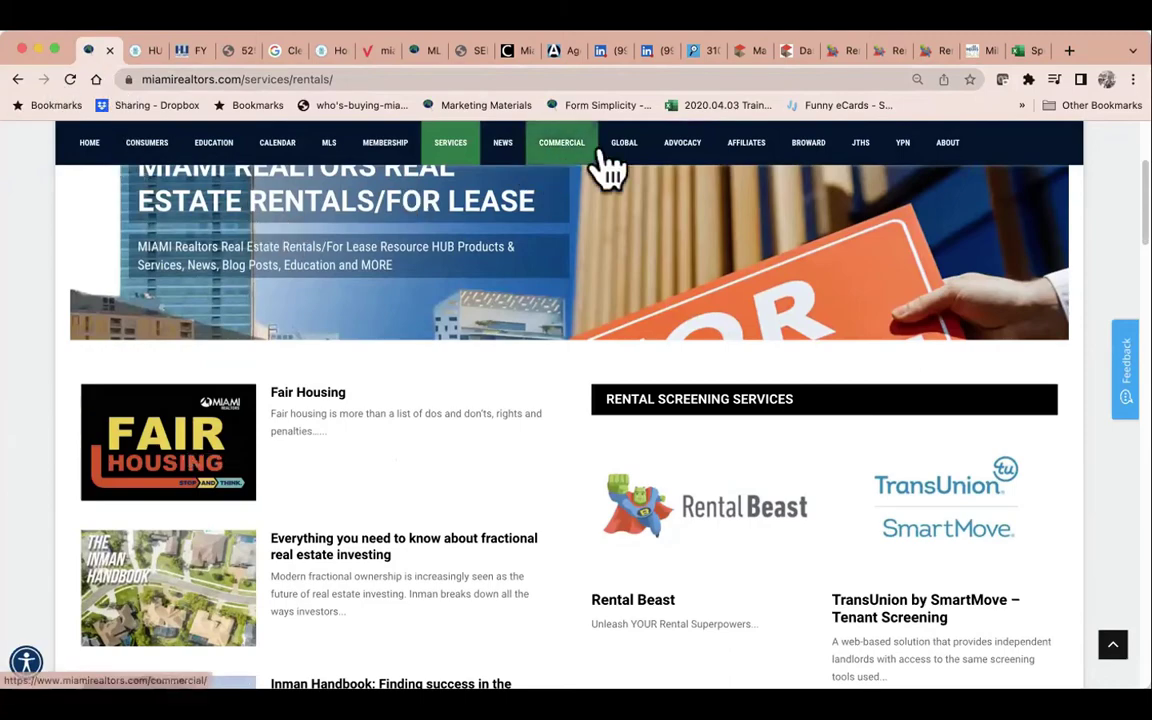
- Return to the Advocacy page and follow its Assistance Animals link through to the HUD site
{"action": "left_click", "coordinate": [690, 155]}
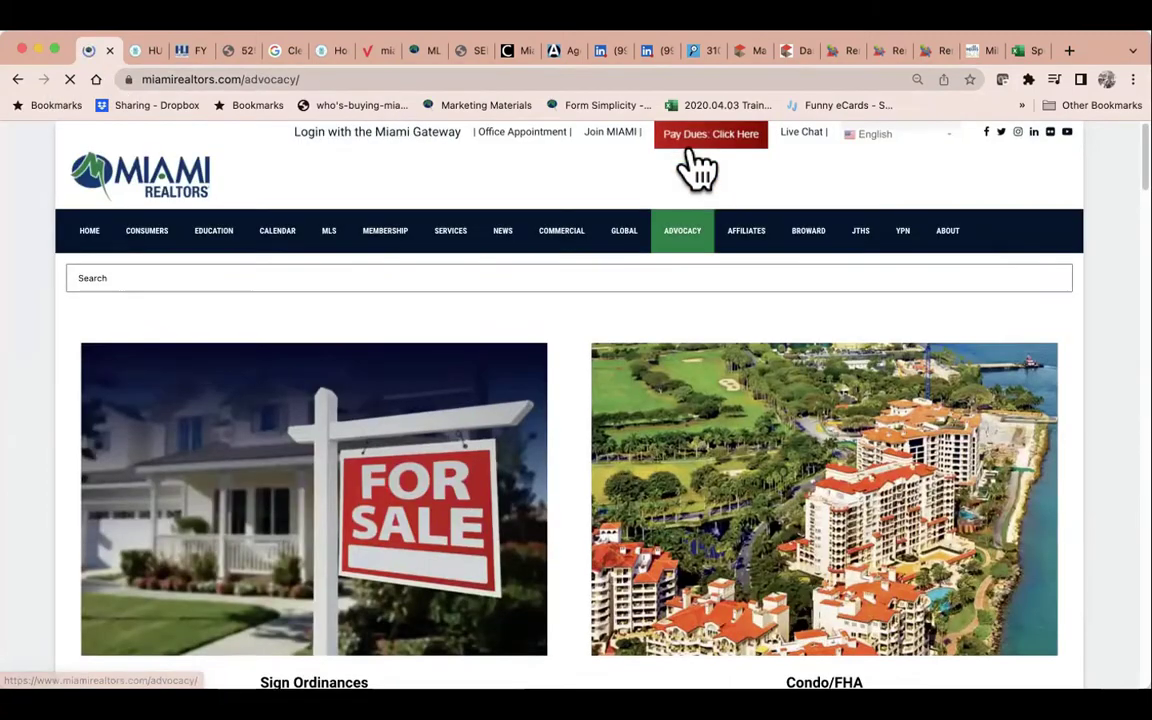
{"action": "scroll", "coordinate": [637, 362], "scroll_direction": "down", "scroll_amount": 10}
{"action": "scroll", "coordinate": [632, 355], "scroll_direction": "down", "scroll_amount": 15}
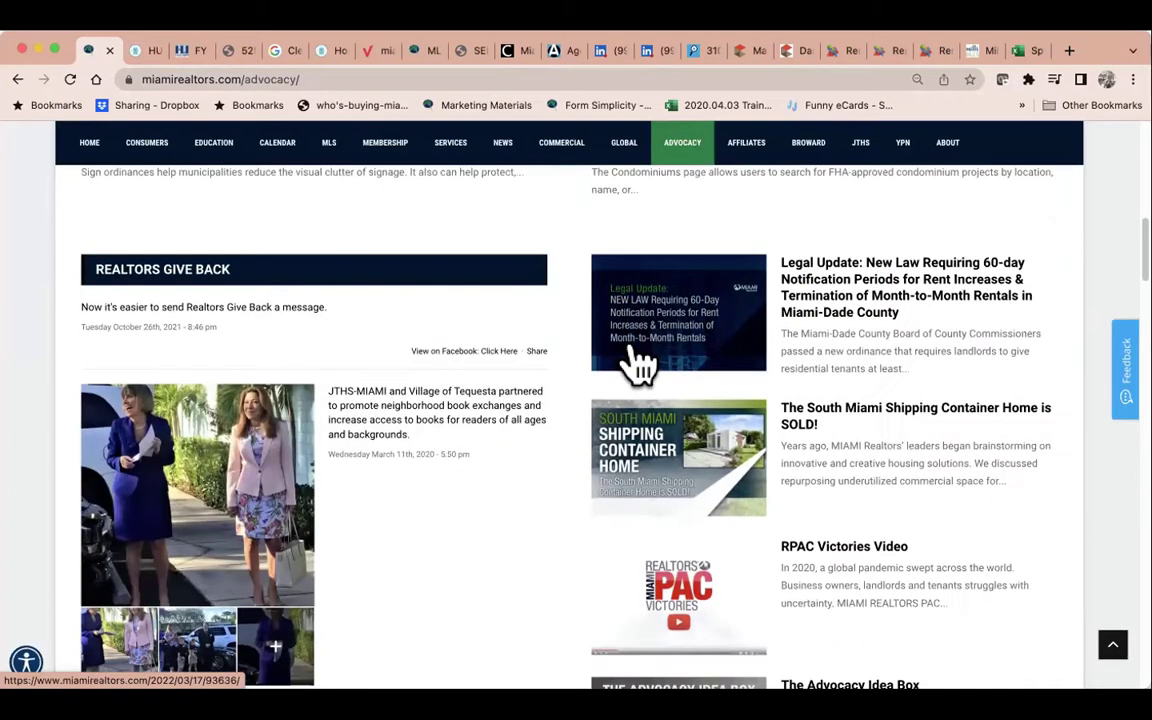
{"action": "scroll", "coordinate": [640, 350], "scroll_direction": "down", "scroll_amount": 3}
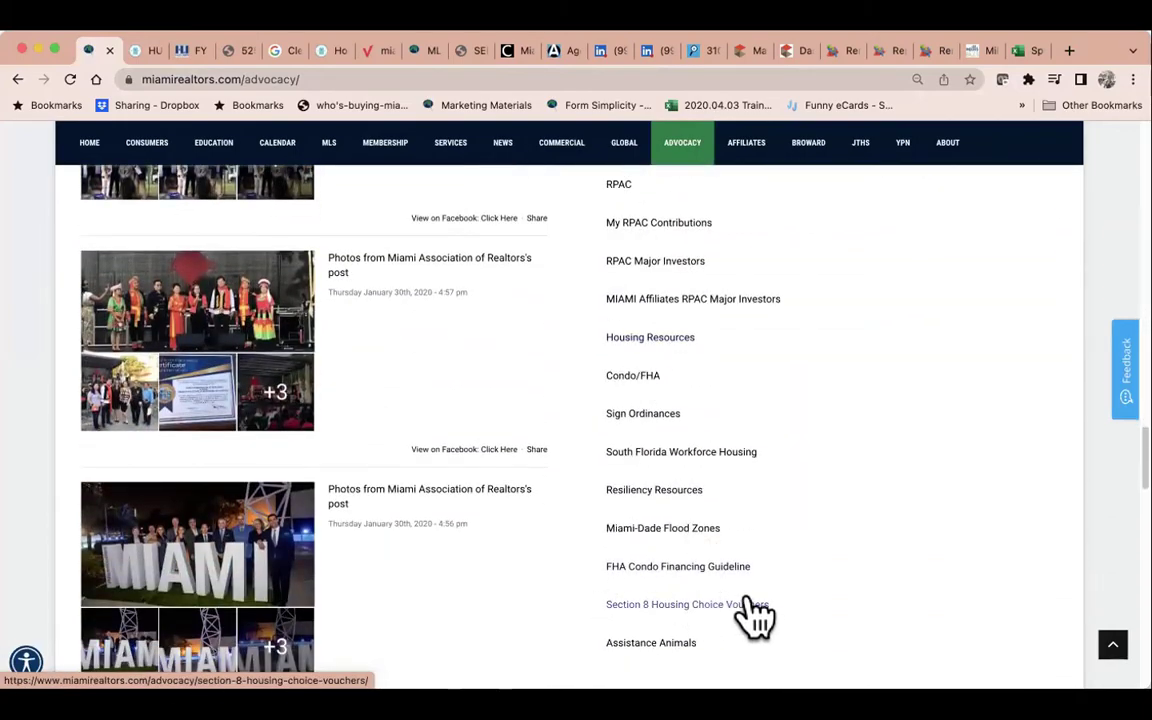
{"action": "scroll", "coordinate": [755, 615], "scroll_direction": "down", "scroll_amount": 2}
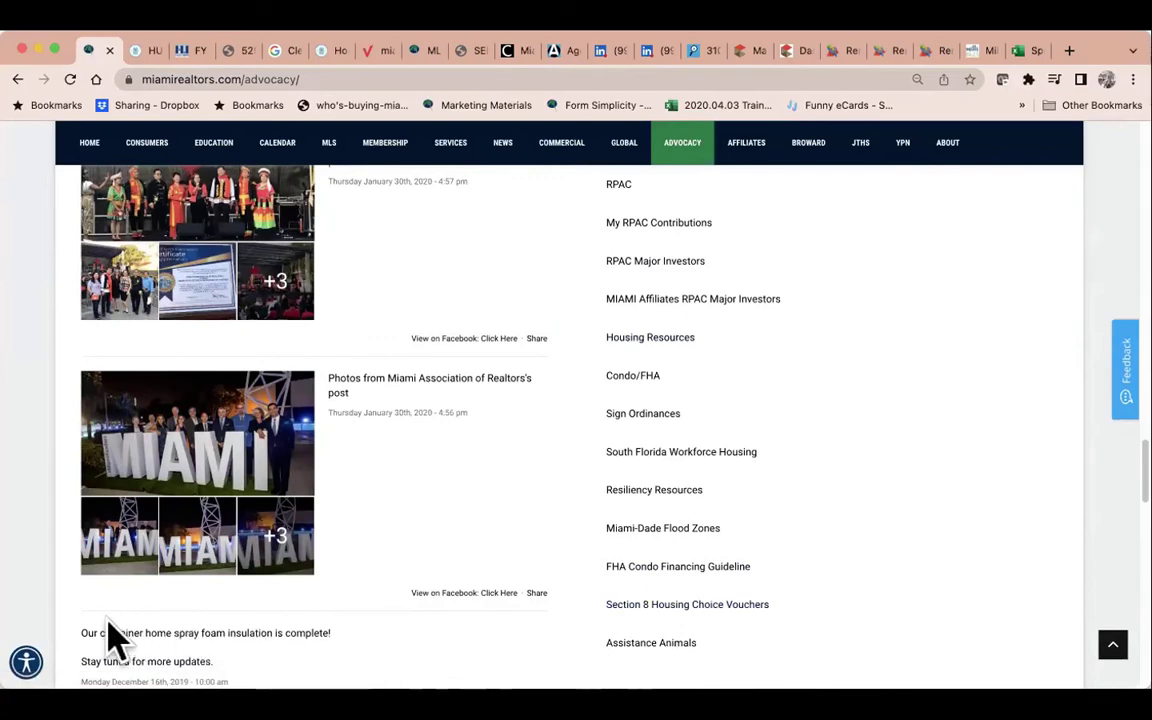
{"action": "left_click", "coordinate": [651, 645]}
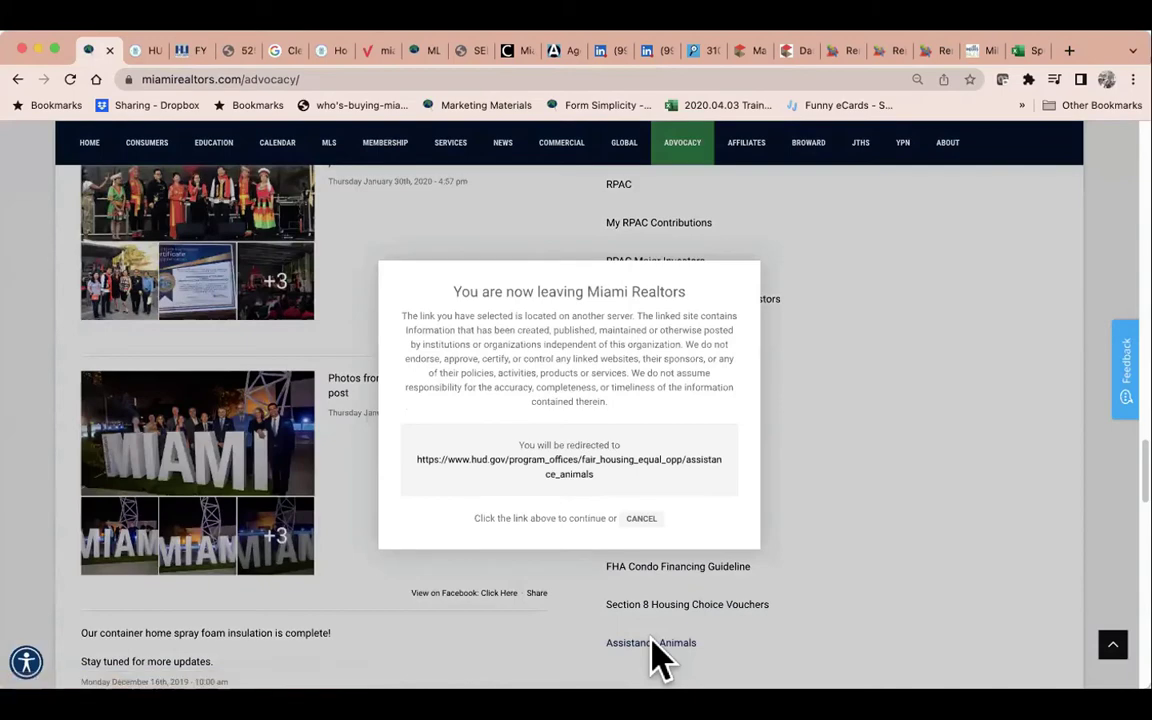
{"action": "left_click", "coordinate": [588, 466]}
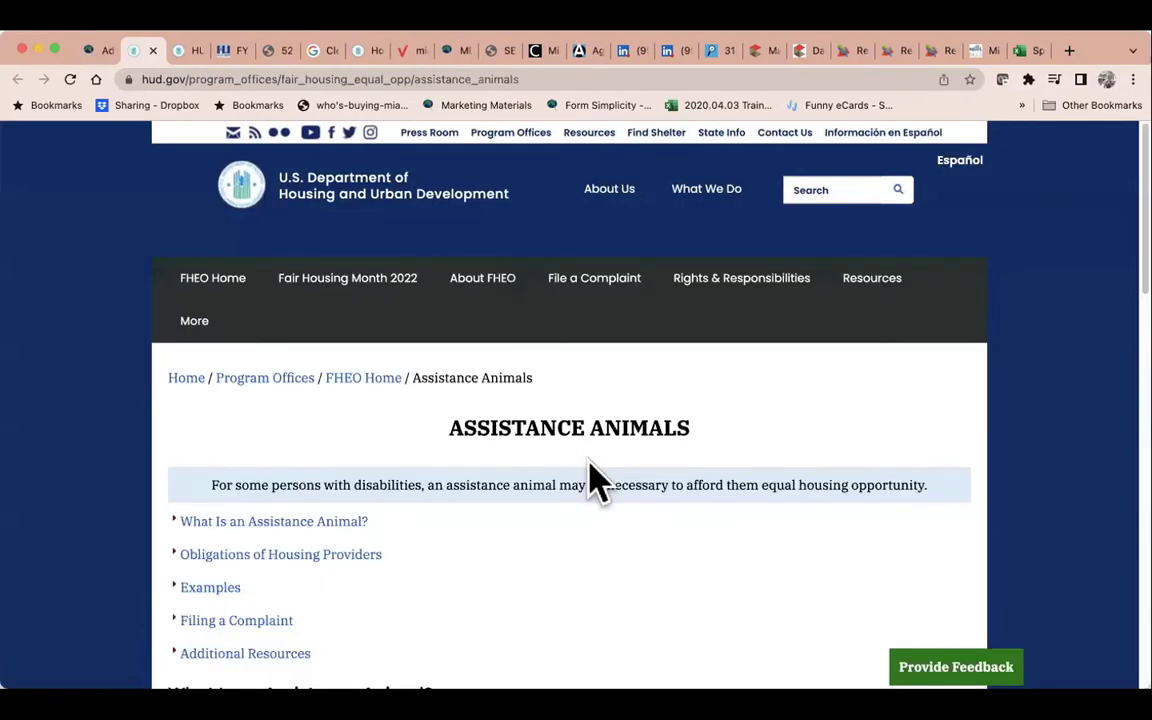
- Review HUD's definition of an assistance animal and the obligations of housing providers, and select the page's web address
{"action": "scroll", "coordinate": [590, 480], "scroll_direction": "down", "scroll_amount": 3}
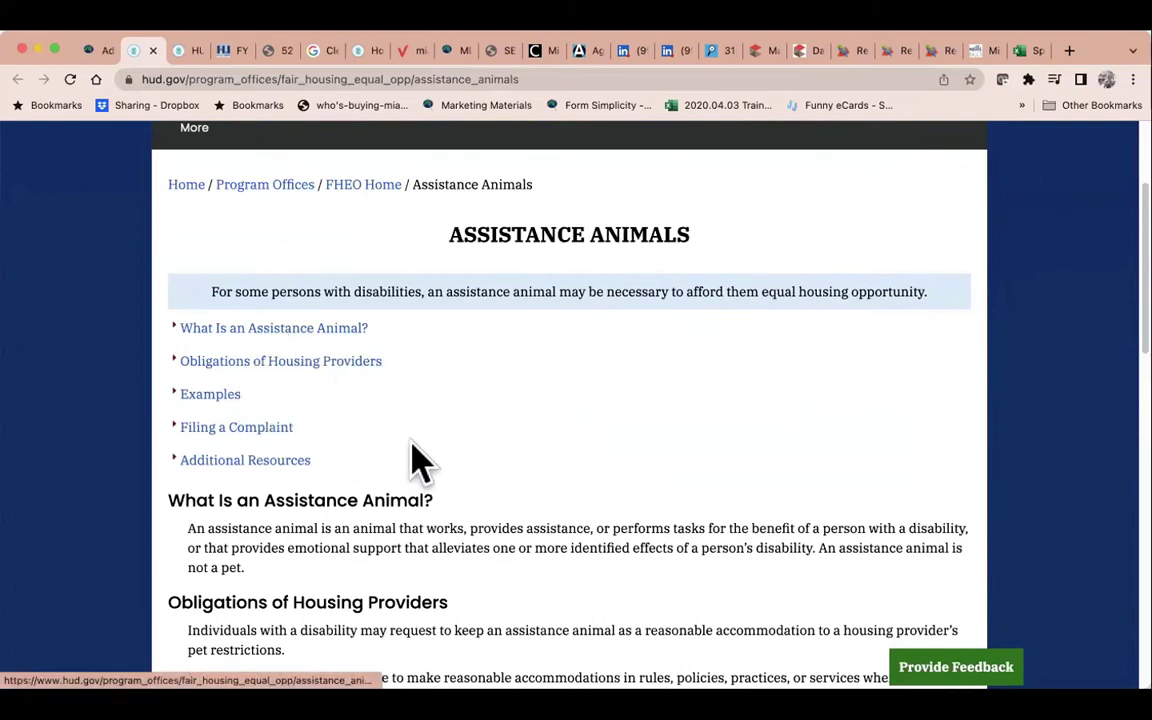
{"action": "scroll", "coordinate": [485, 457], "scroll_direction": "down", "scroll_amount": 3}
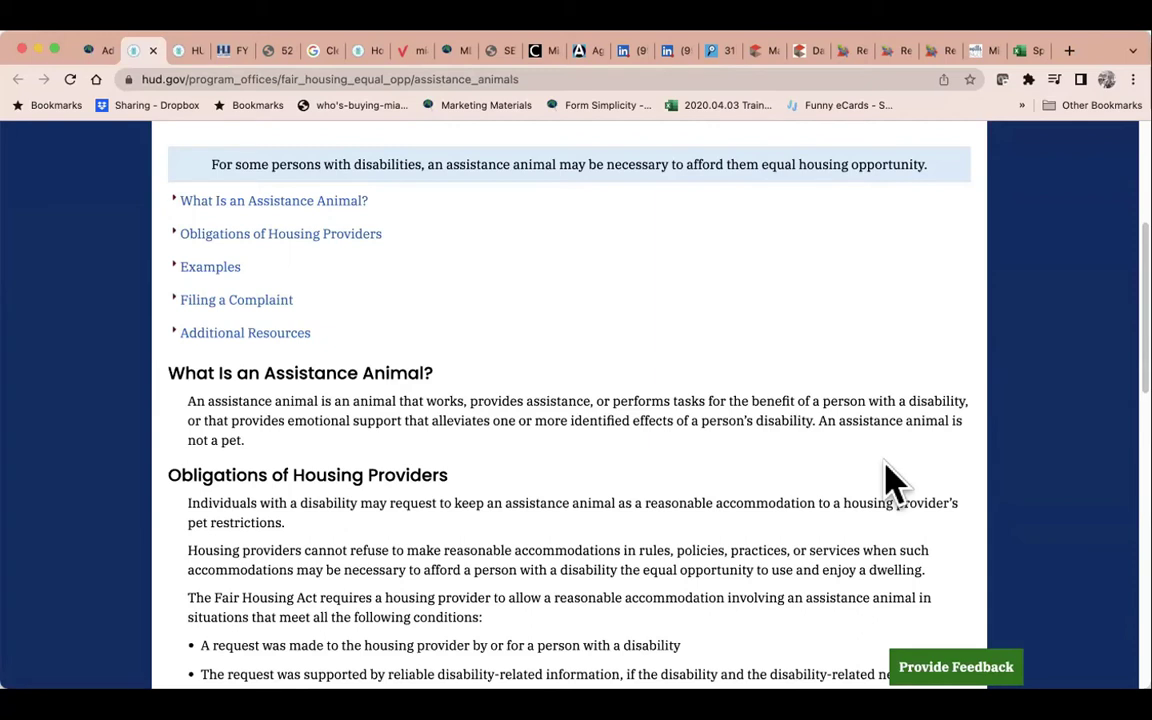
{"action": "scroll", "coordinate": [893, 478], "scroll_direction": "down", "scroll_amount": 3}
{"action": "scroll", "coordinate": [885, 476], "scroll_direction": "up", "scroll_amount": 4}
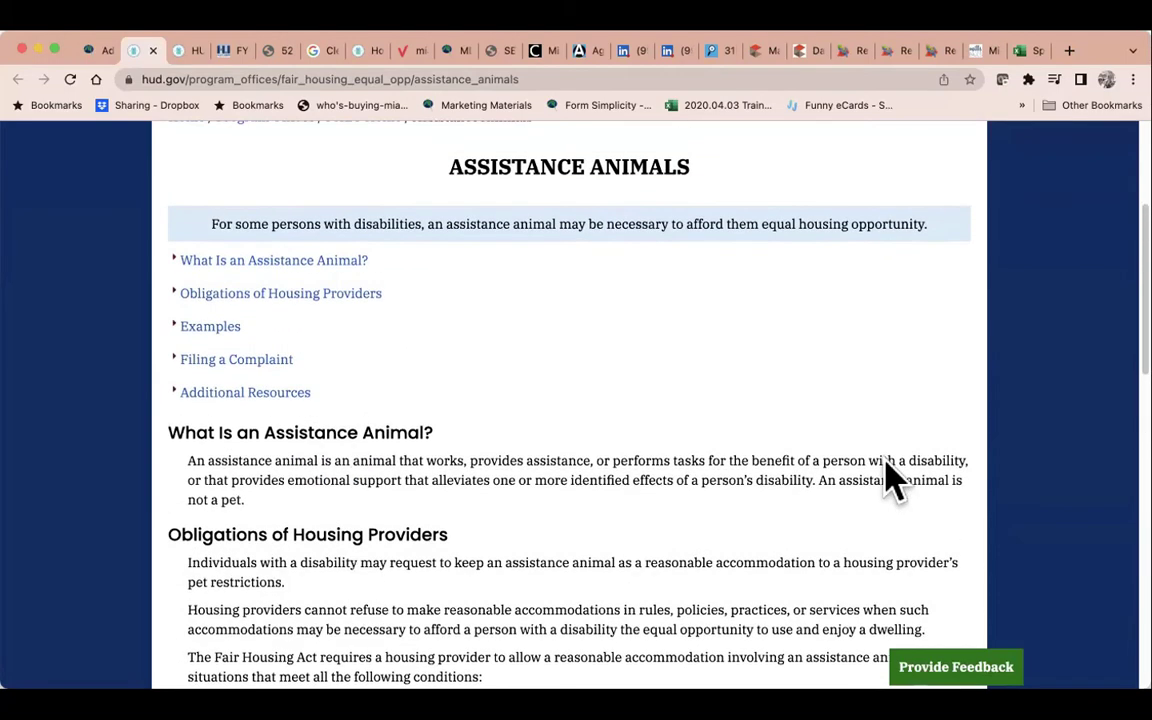
{"action": "left_click", "coordinate": [347, 72]}
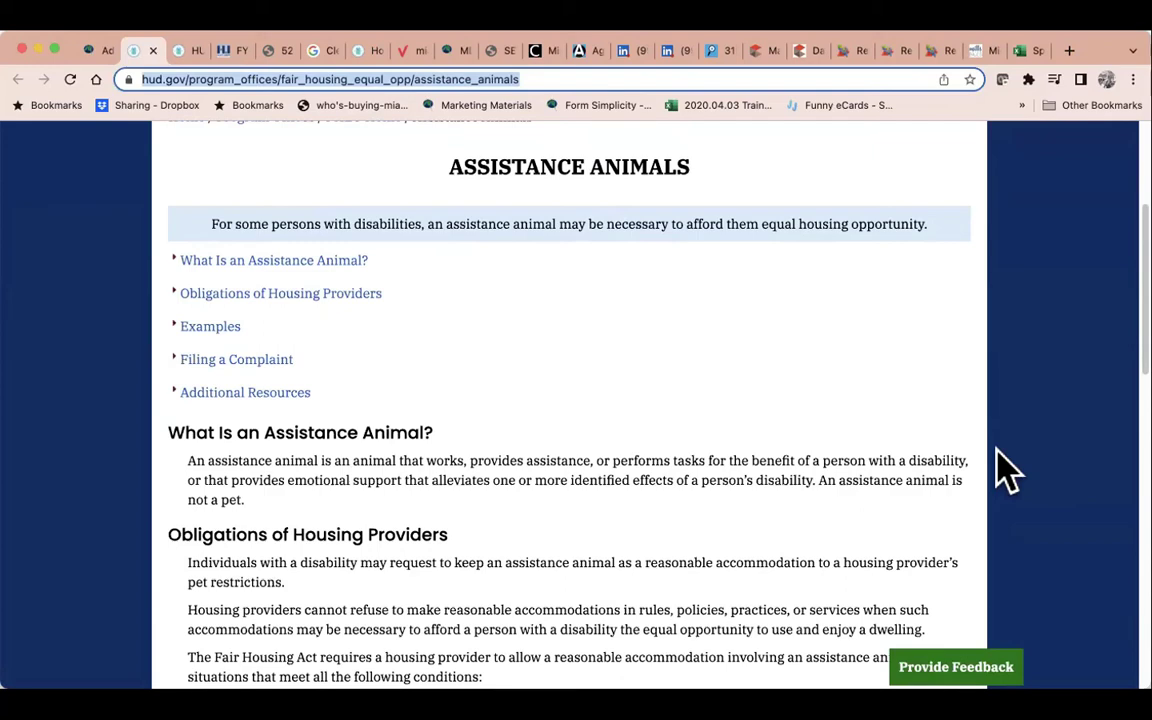
{"action": "scroll", "coordinate": [576, 347], "scroll_direction": "up", "scroll_amount": 4}
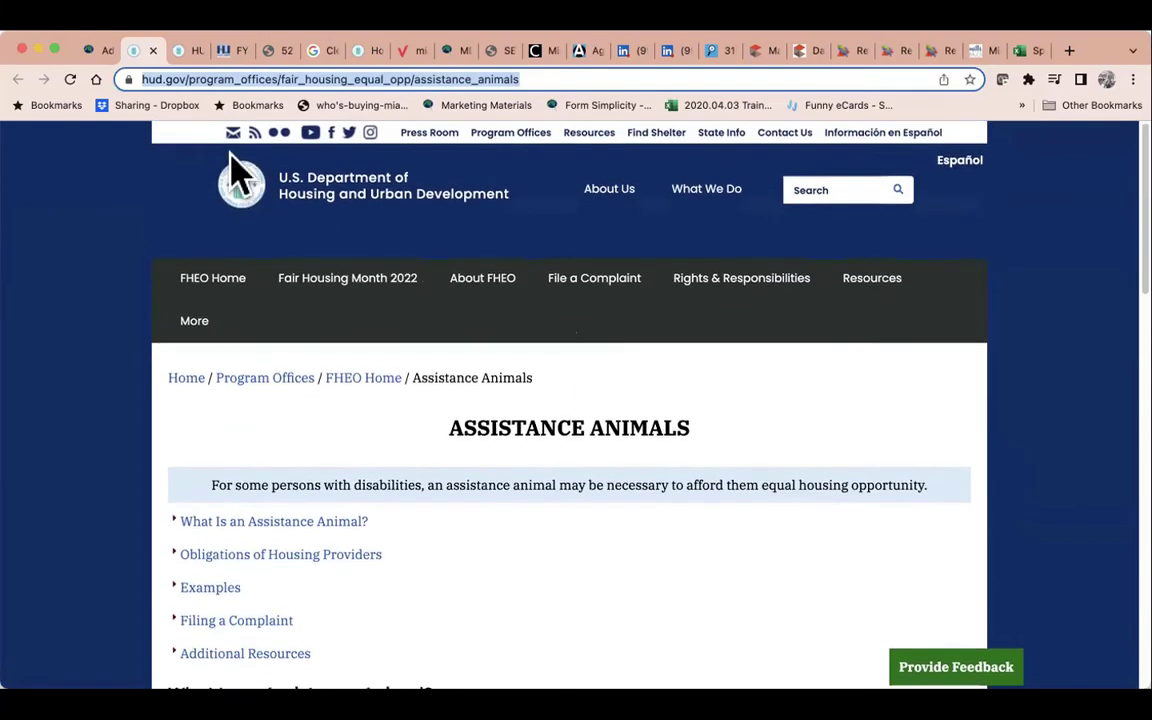
- Open the Miami Realtors MLS page and follow the Miami-Dade and Broward Fair Housing Ordinances link under Hot Topics
{"action": "left_click", "coordinate": [92, 51]}
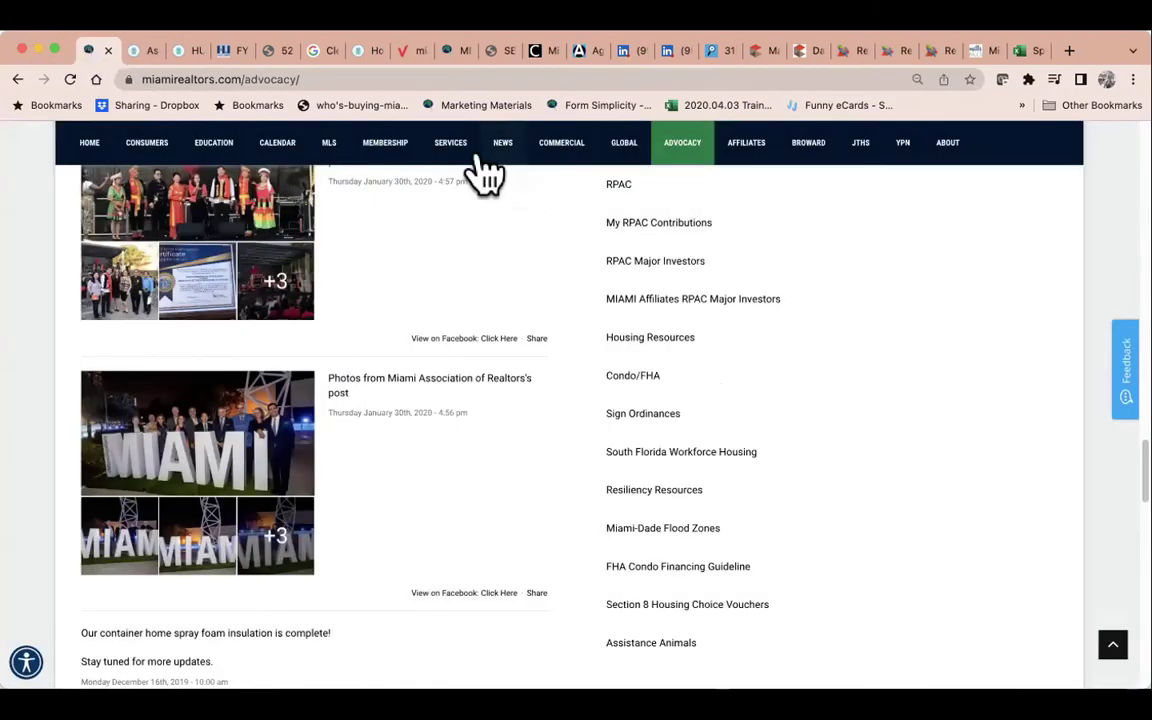
{"action": "left_click", "coordinate": [322, 147]}
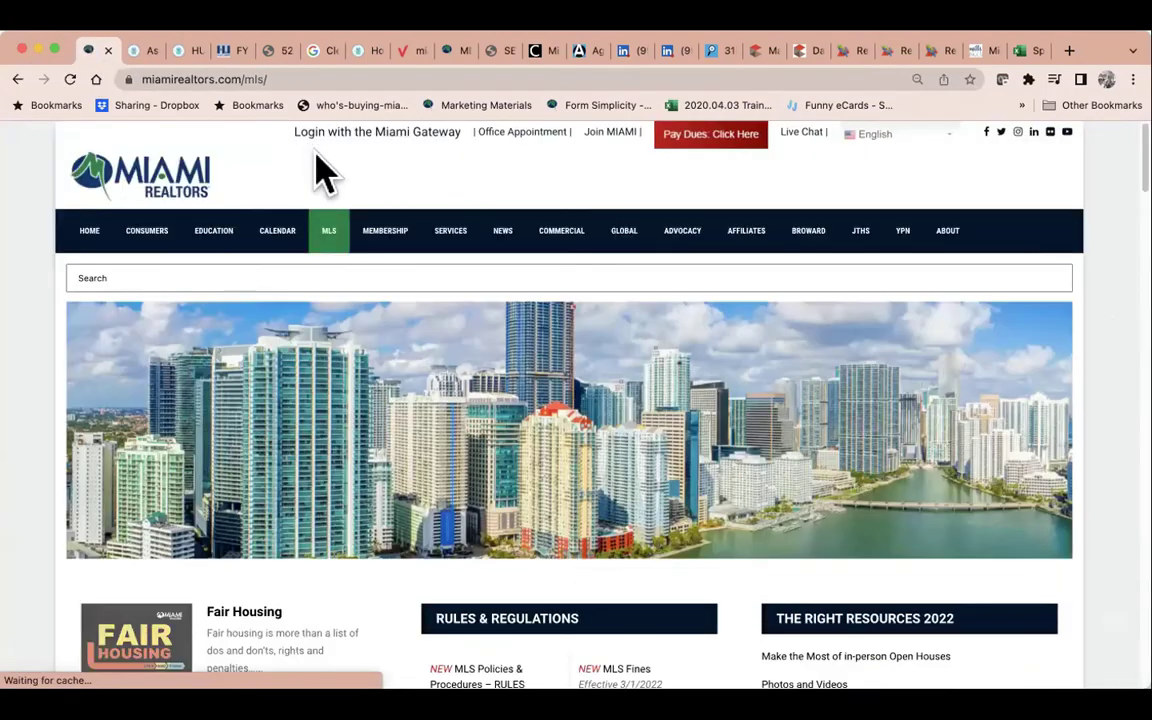
{"action": "scroll", "coordinate": [674, 515], "scroll_direction": "down", "scroll_amount": 3}
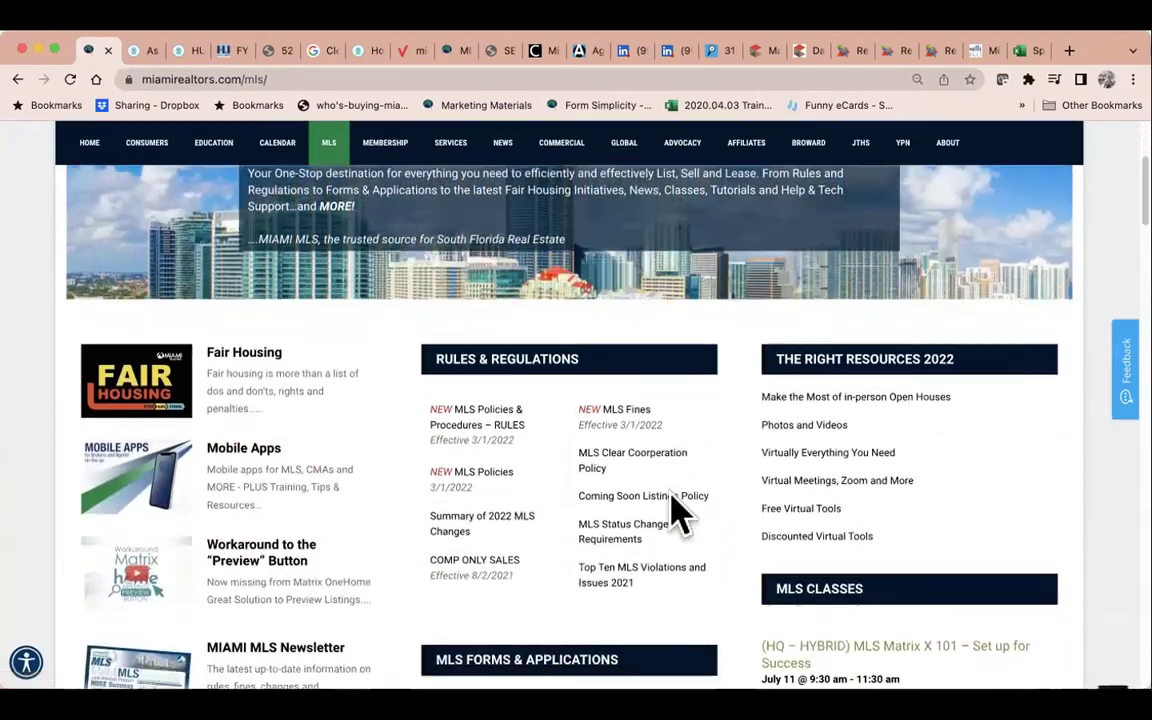
{"action": "scroll", "coordinate": [677, 515], "scroll_direction": "down", "scroll_amount": 5}
{"action": "scroll", "coordinate": [677, 515], "scroll_direction": "down", "scroll_amount": 3}
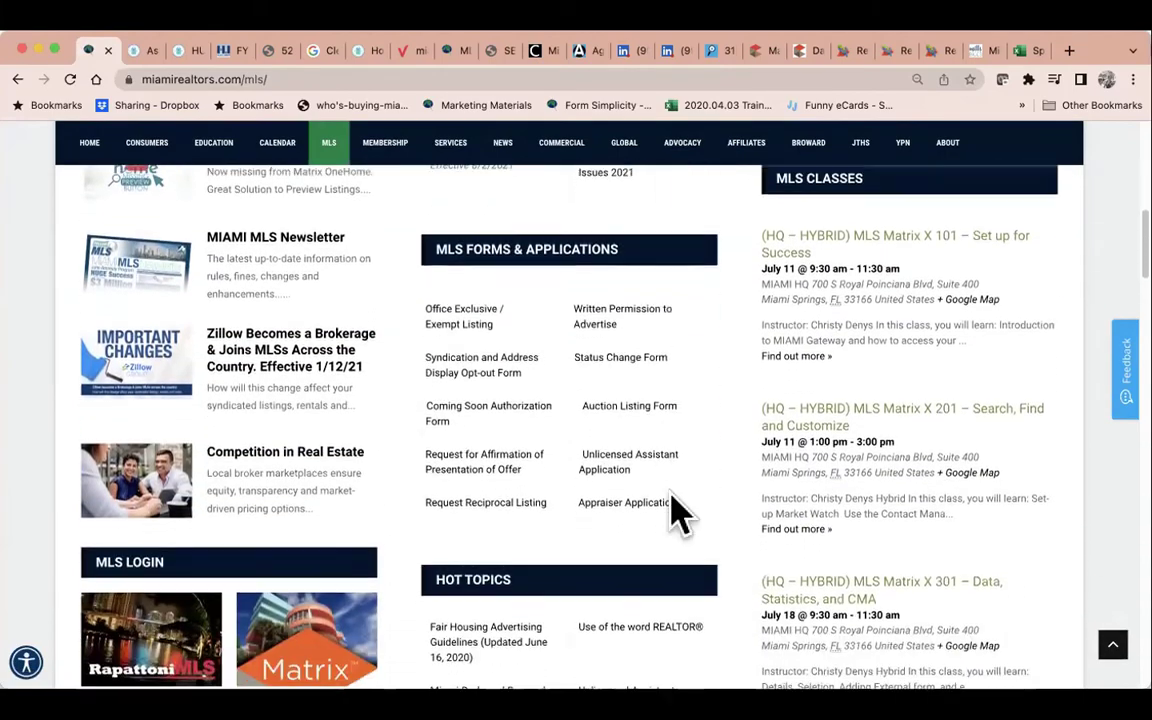
{"action": "scroll", "coordinate": [677, 515], "scroll_direction": "down", "scroll_amount": 3}
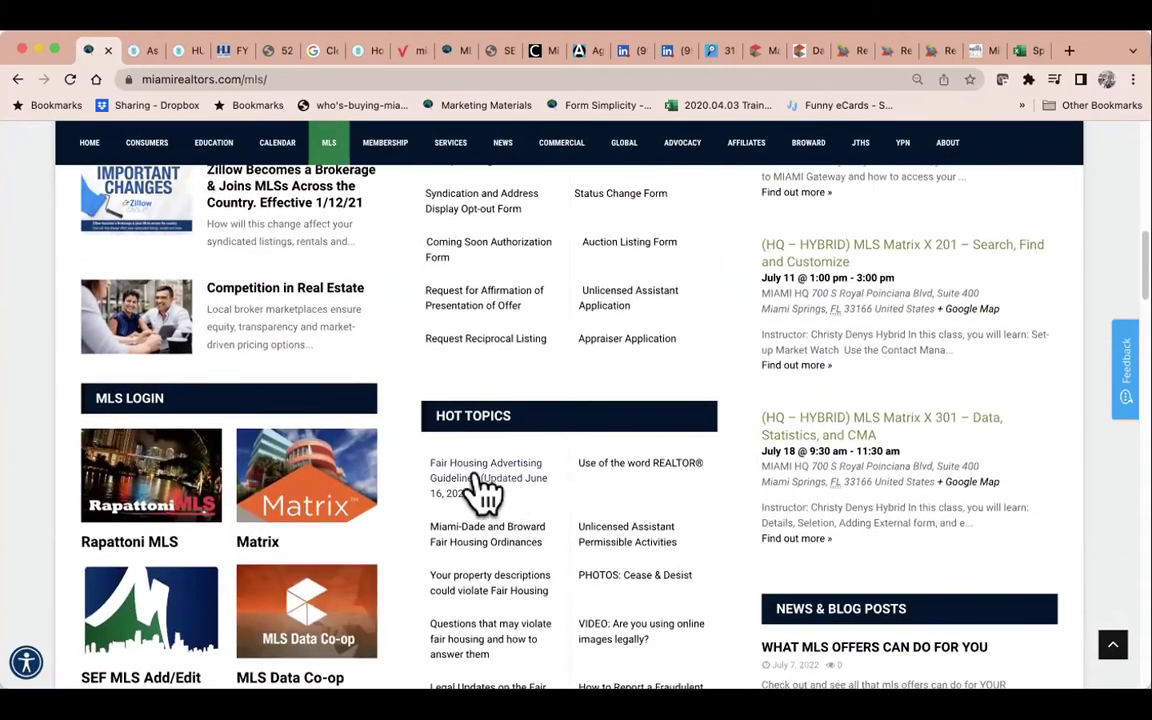
{"action": "scroll", "coordinate": [600, 500], "scroll_direction": "down", "scroll_amount": 1}
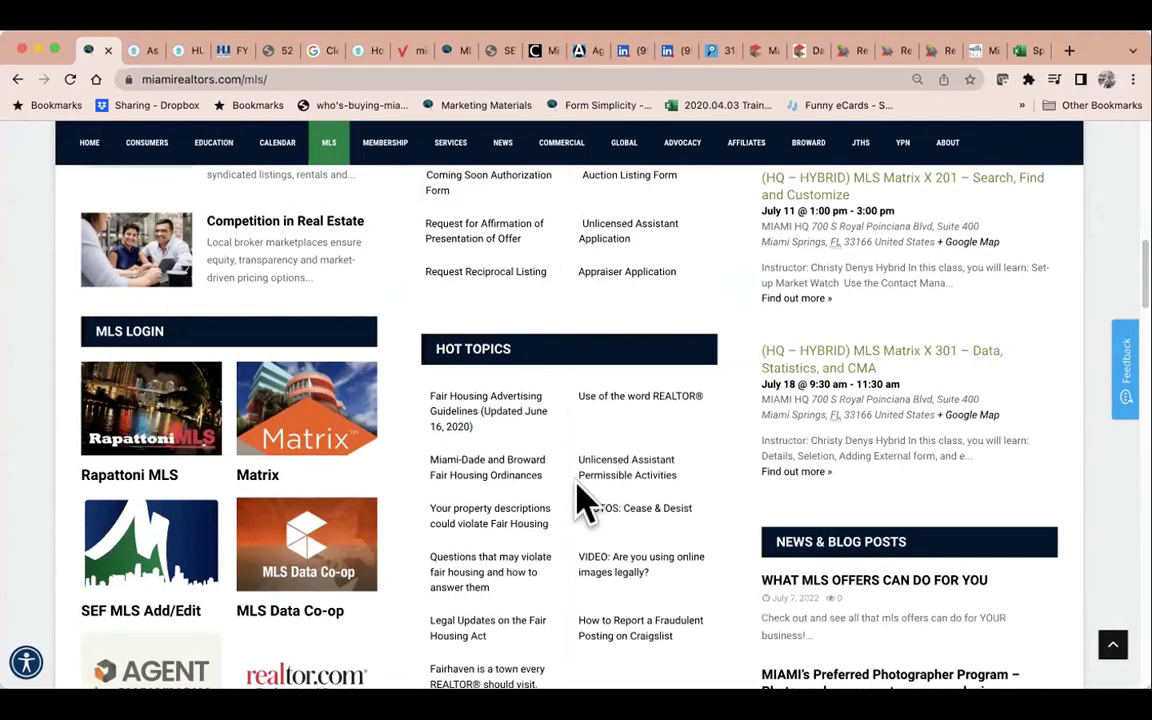
{"action": "left_click", "coordinate": [513, 477]}
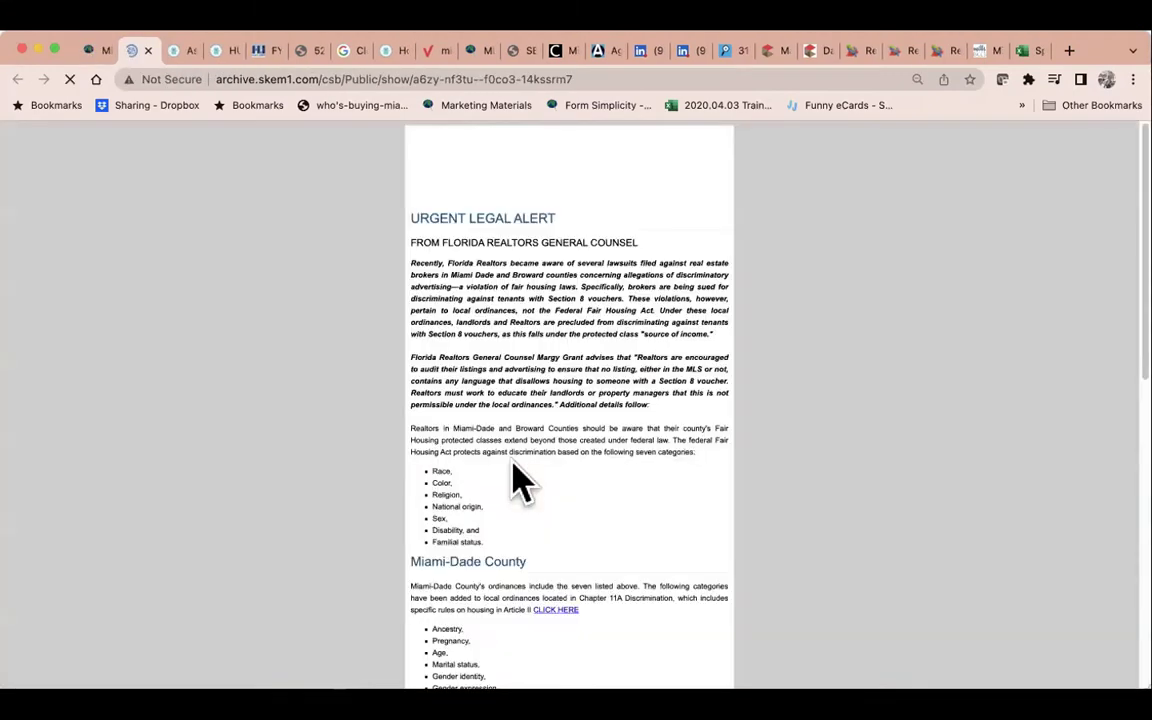
- Review the Urgent Legal Alert's protected classes and exemptions for Miami-Dade and Broward counties, and select the page's web address
{"action": "scroll", "coordinate": [548, 515], "scroll_direction": "down", "scroll_amount": 2}
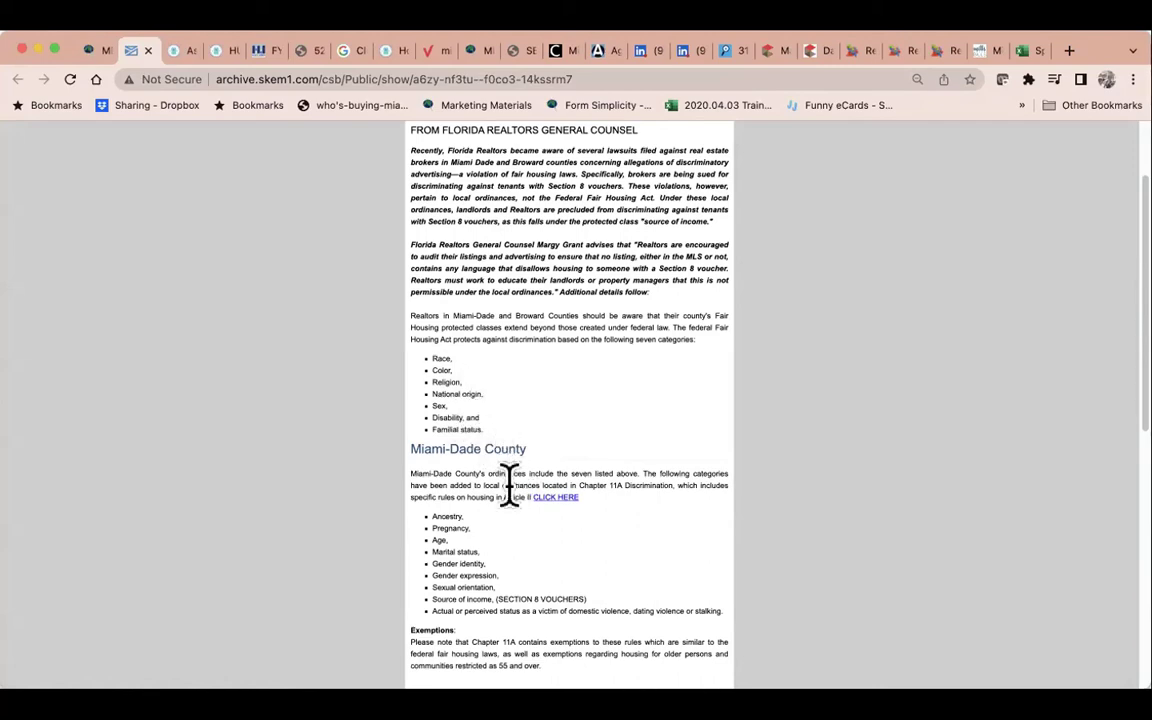
{"action": "scroll", "coordinate": [512, 533], "scroll_direction": "down", "scroll_amount": 4}
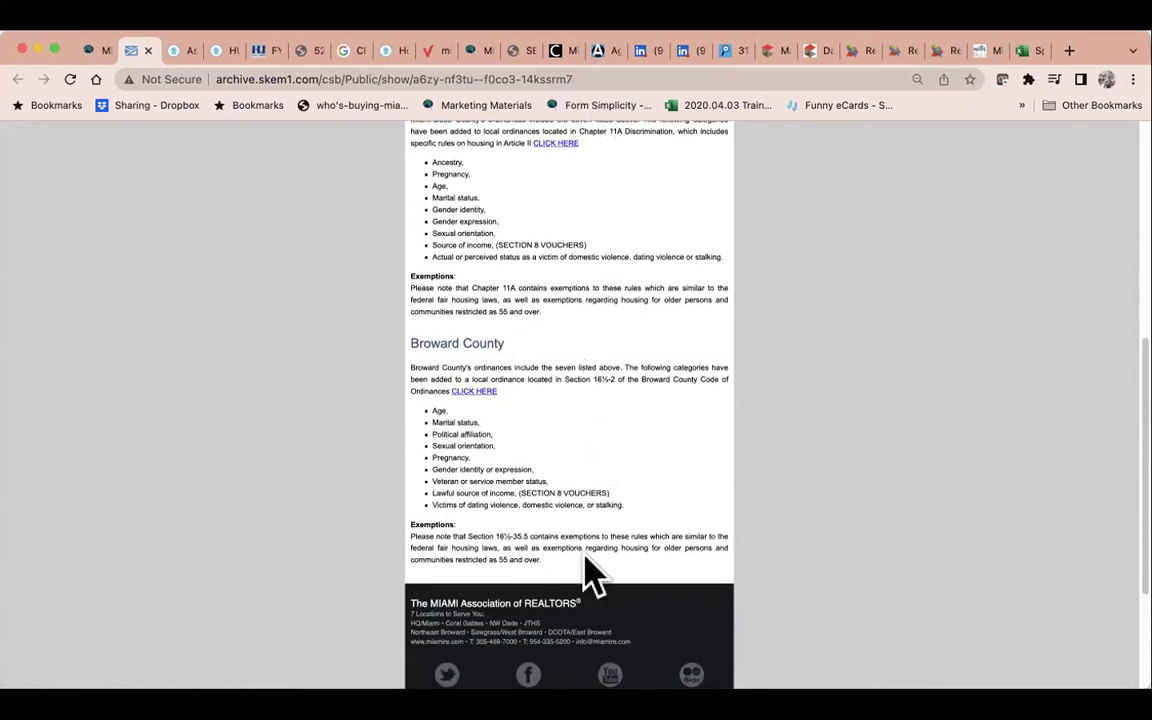
{"action": "scroll", "coordinate": [591, 568], "scroll_direction": "up", "scroll_amount": 5}
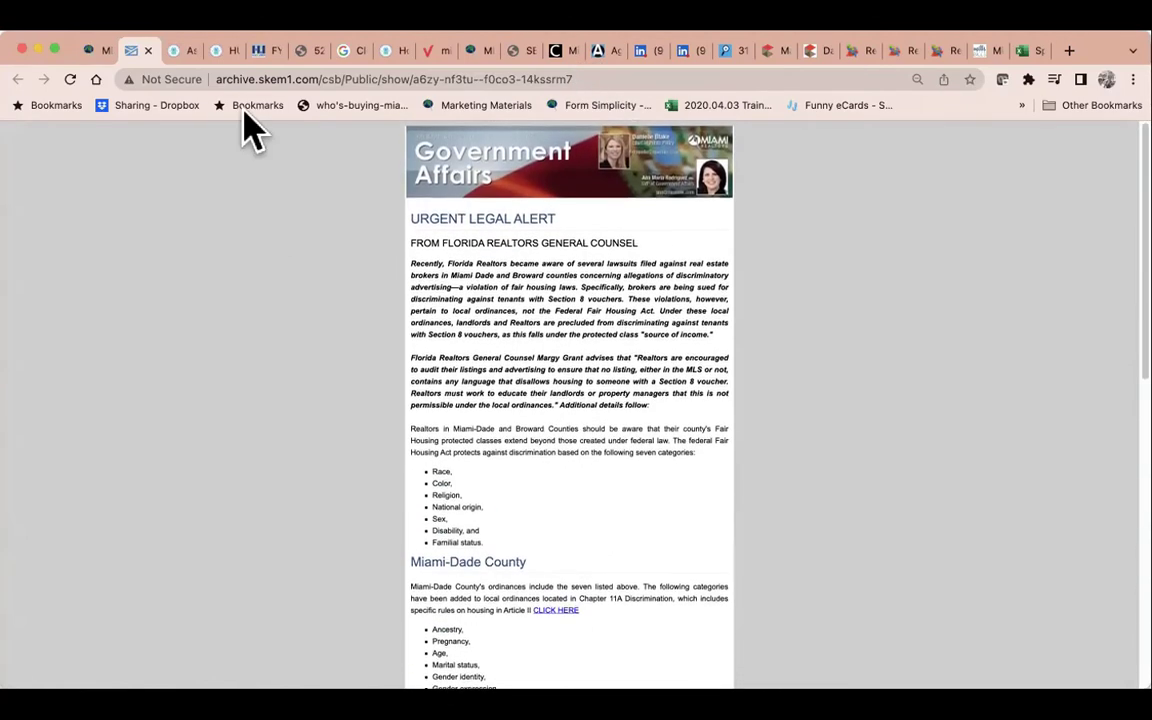
{"action": "left_click", "coordinate": [278, 79]}
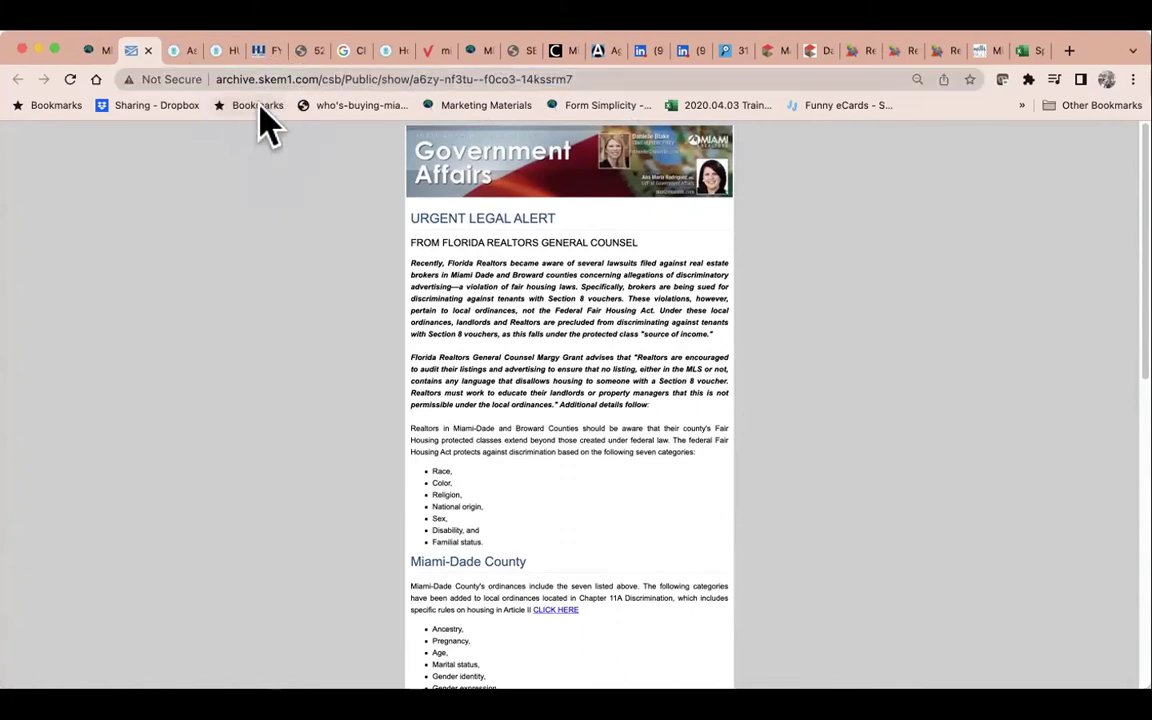
{"action": "left_click", "coordinate": [270, 80]}
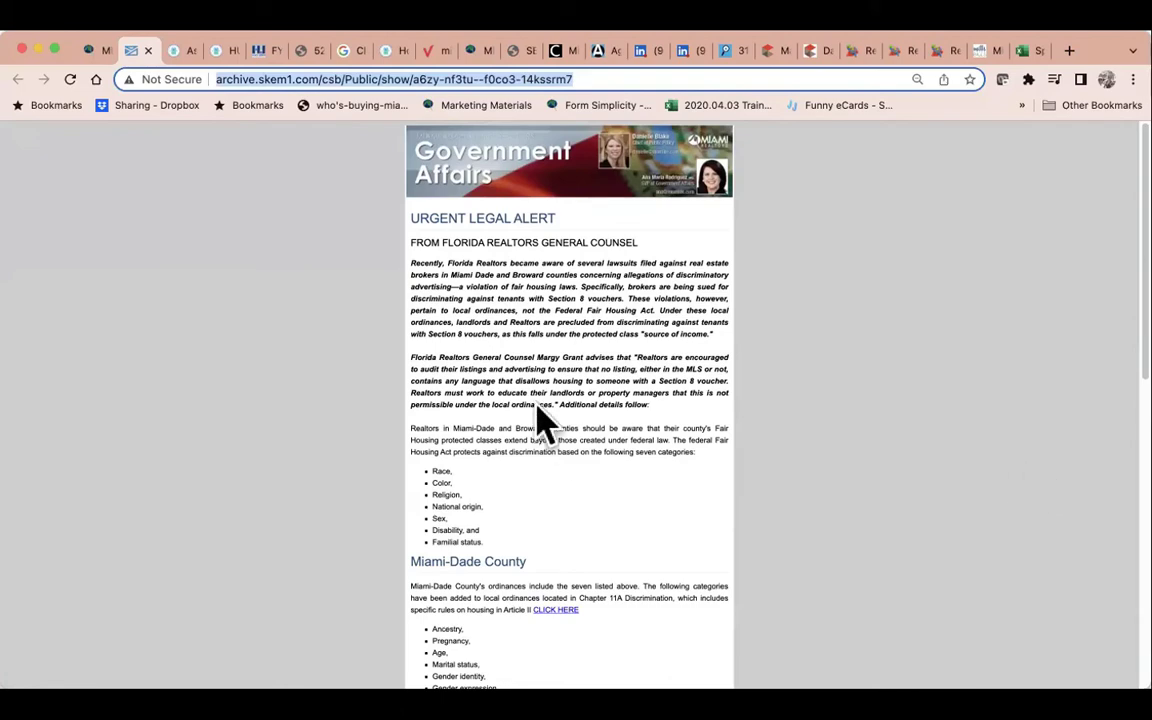
- Return to the Miami MLS Resource Center page and look back over its forms and rules up to the banner
{"action": "left_click", "coordinate": [90, 50]}
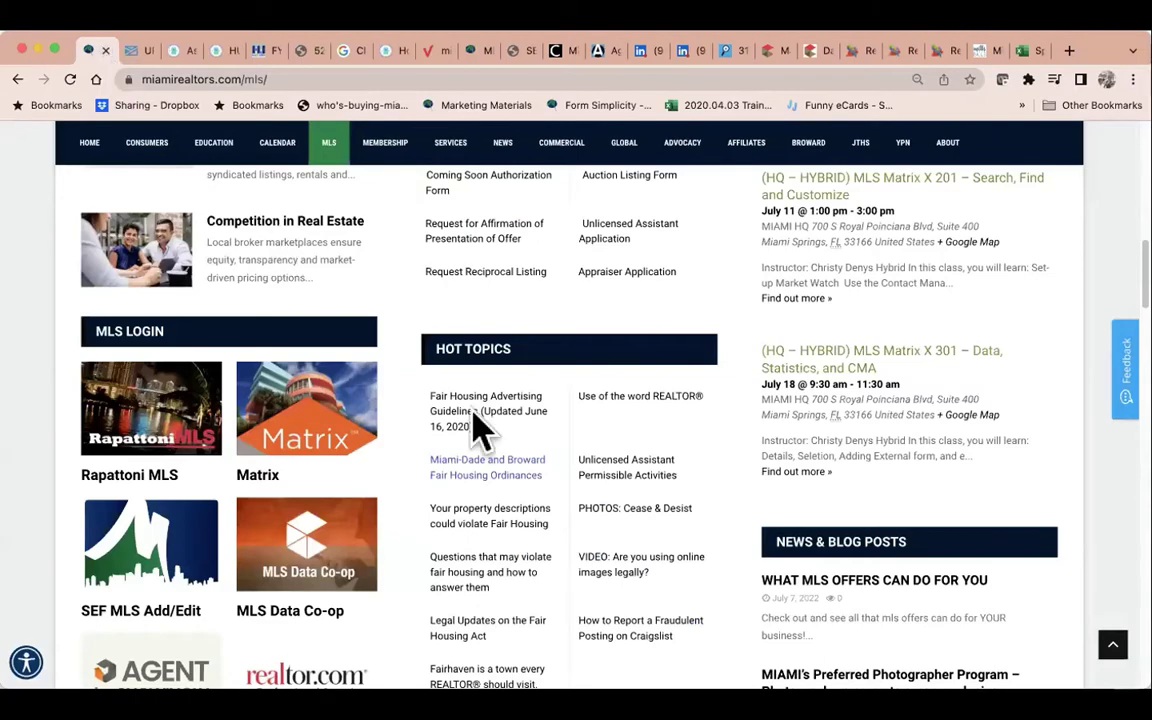
{"action": "scroll", "coordinate": [674, 429], "scroll_direction": "up", "scroll_amount": 5}
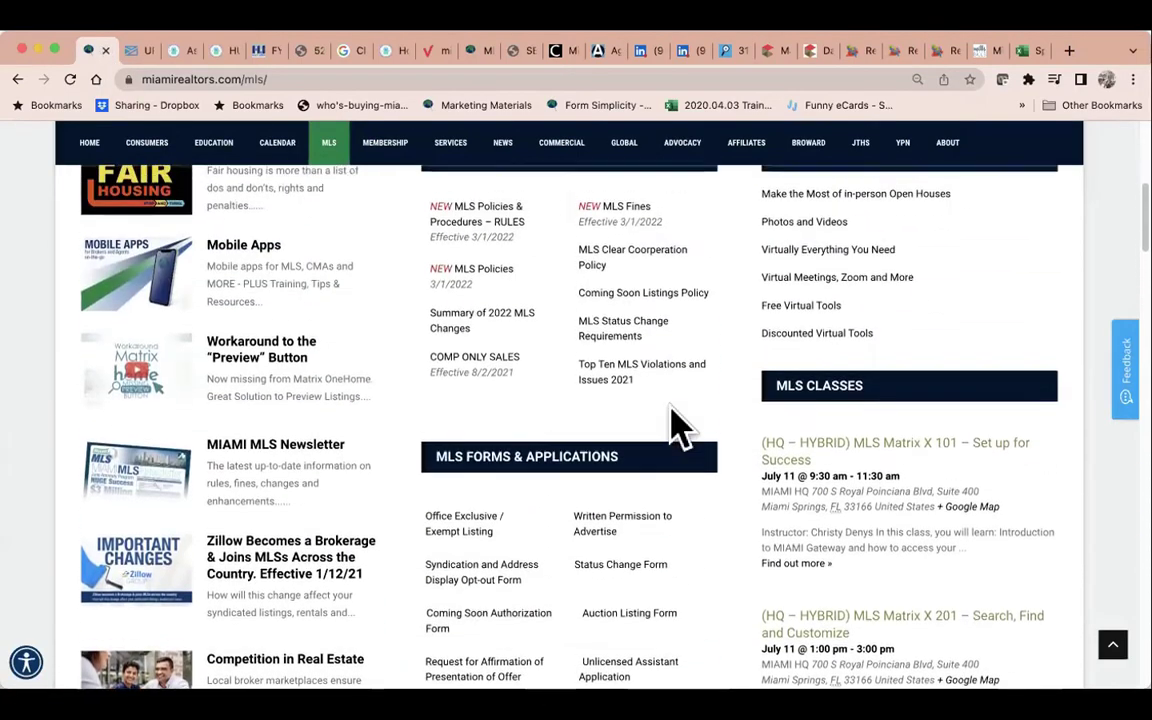
{"action": "scroll", "coordinate": [674, 429], "scroll_direction": "up", "scroll_amount": 4}
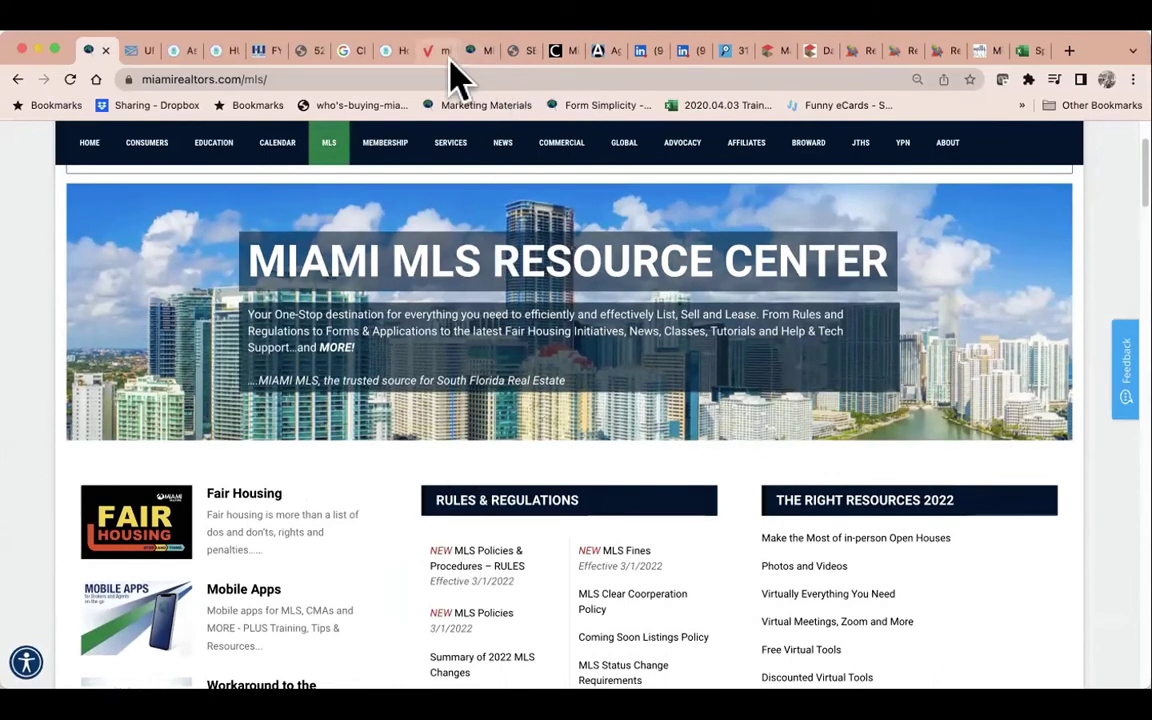
- Close the leftover browser tabs between the HUD form and the Miami gateway, including the rental form PDF, MiamiRealtorsLIVE, Chrome Help and Fair Market Rents
{"action": "left_click", "coordinate": [568, 58]}
{"action": "left_click", "coordinate": [520, 57]}
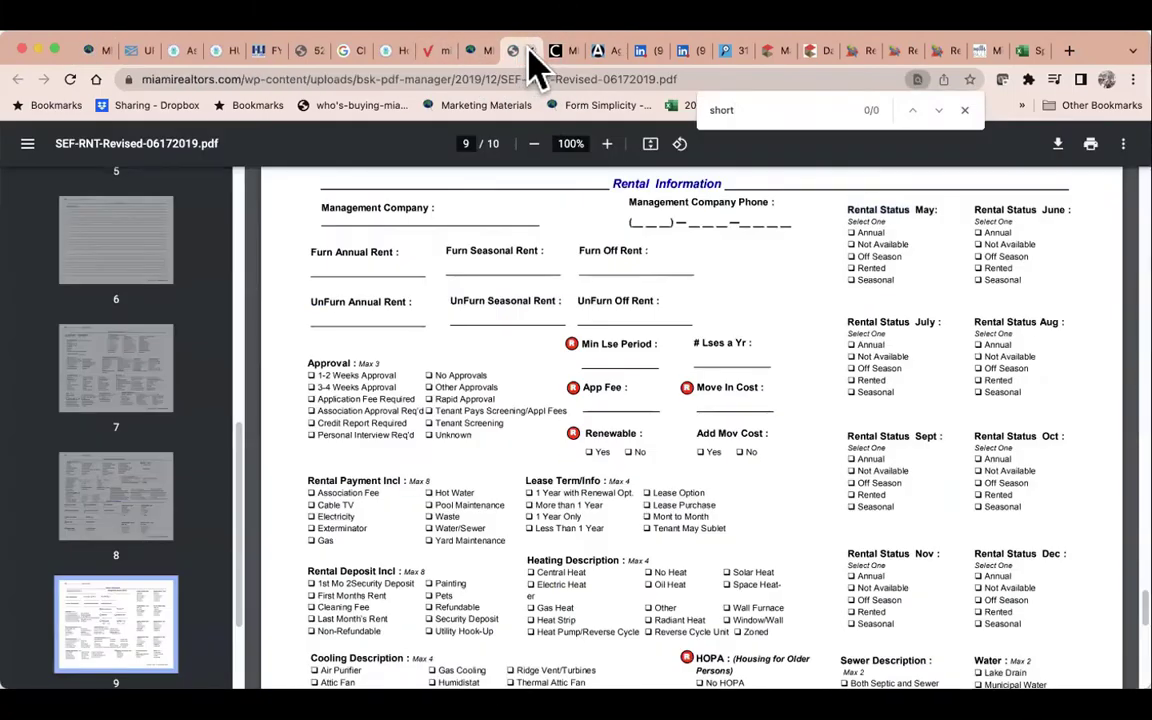
{"action": "left_click", "coordinate": [529, 50]}
{"action": "left_click", "coordinate": [489, 55]}
{"action": "left_click", "coordinate": [497, 50]}
{"action": "left_click", "coordinate": [483, 50]}
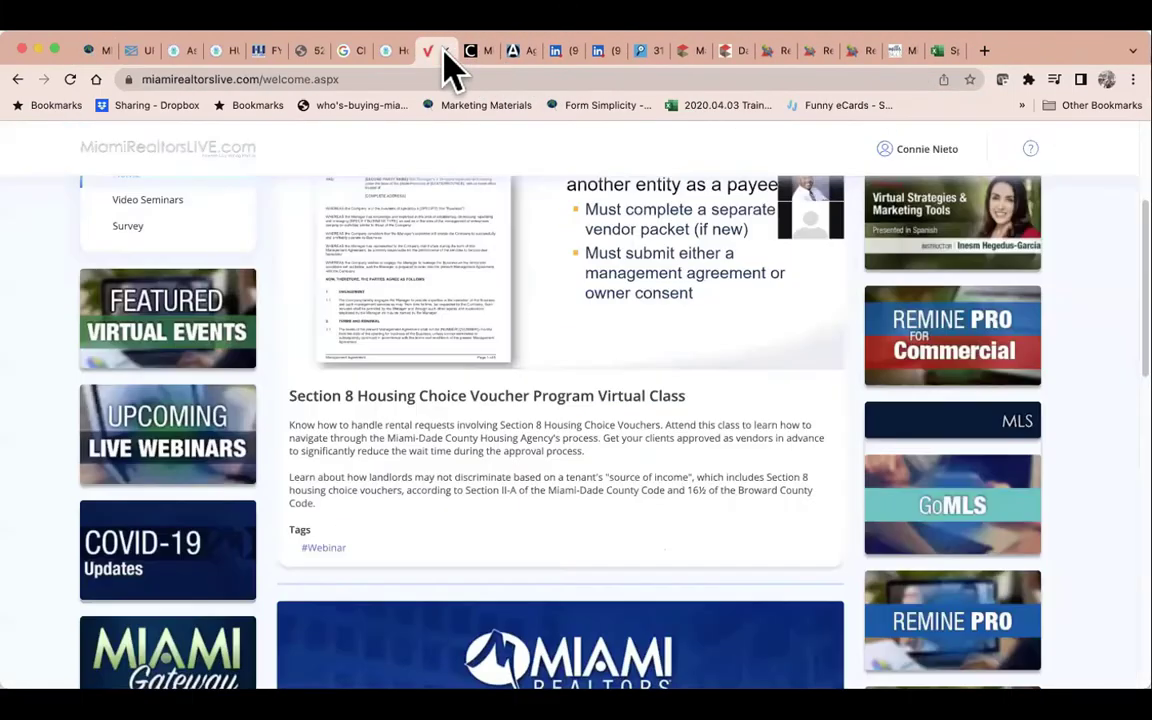
{"action": "left_click", "coordinate": [414, 50]}
{"action": "left_click", "coordinate": [404, 50]}
{"action": "left_click", "coordinate": [401, 50]}
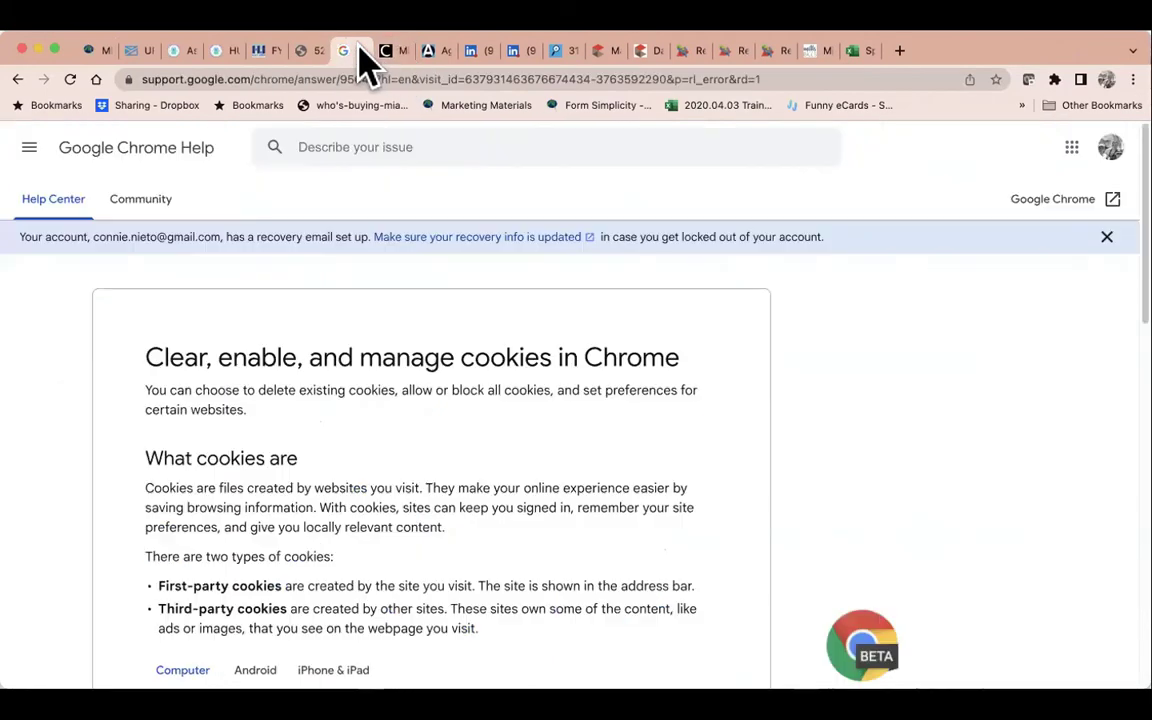
{"action": "left_click", "coordinate": [362, 50]}
{"action": "left_click", "coordinate": [330, 50]}
{"action": "left_click", "coordinate": [322, 50]}
{"action": "left_click", "coordinate": [265, 50]}
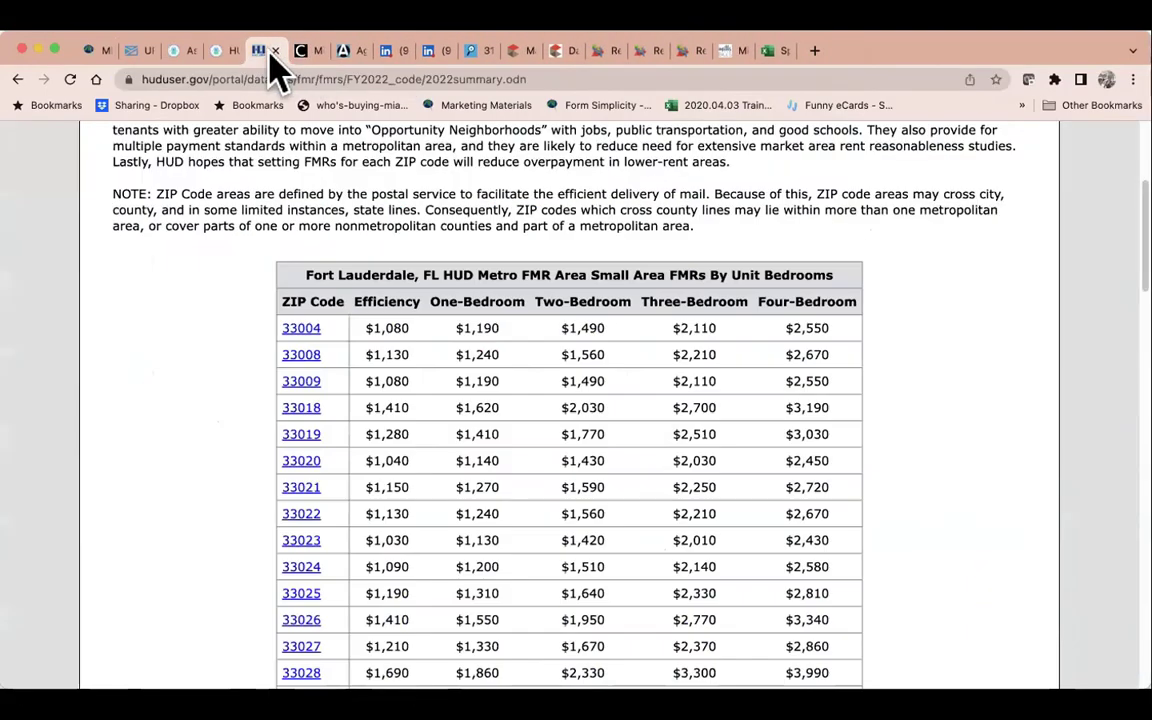
{"action": "left_click", "coordinate": [281, 50]}
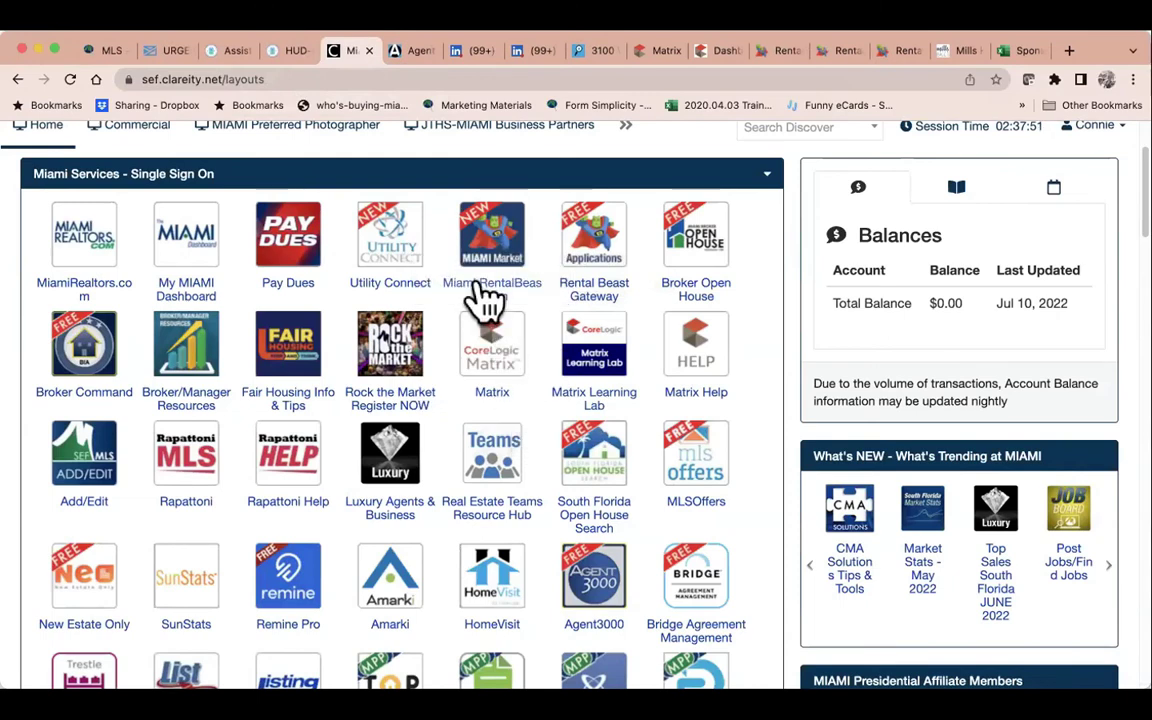
- Open Miami RentalBeast from the gateway's Single Sign On services and close the leftover LinkedIn, property listing, ePropertyWatch and extra Rental Beast tabs
{"action": "left_click", "coordinate": [518, 300]}
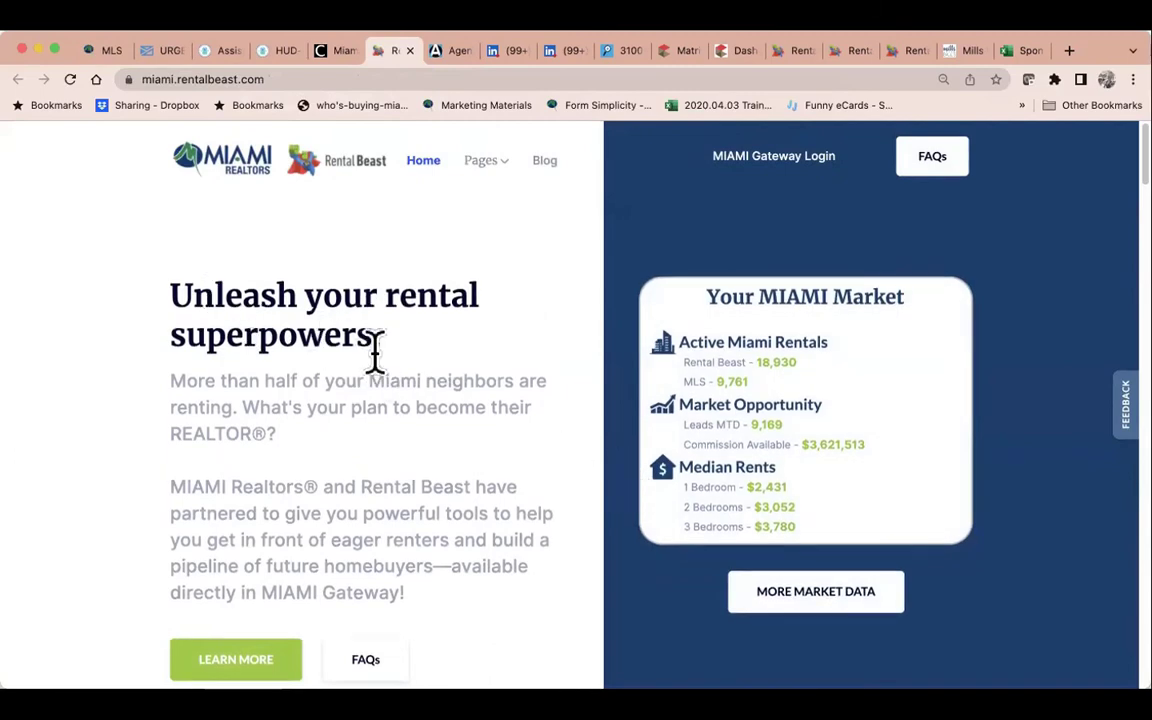
{"action": "left_click", "coordinate": [462, 50]}
{"action": "left_click", "coordinate": [469, 50]}
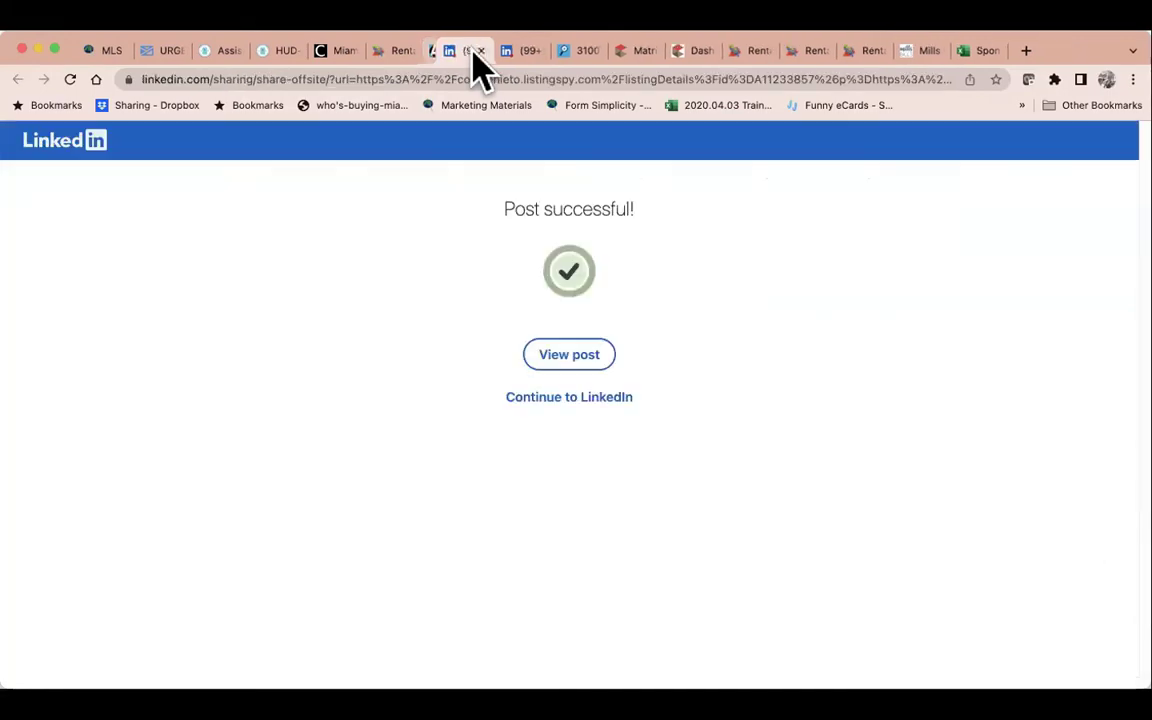
{"action": "left_click", "coordinate": [479, 51]}
{"action": "left_click", "coordinate": [470, 51]}
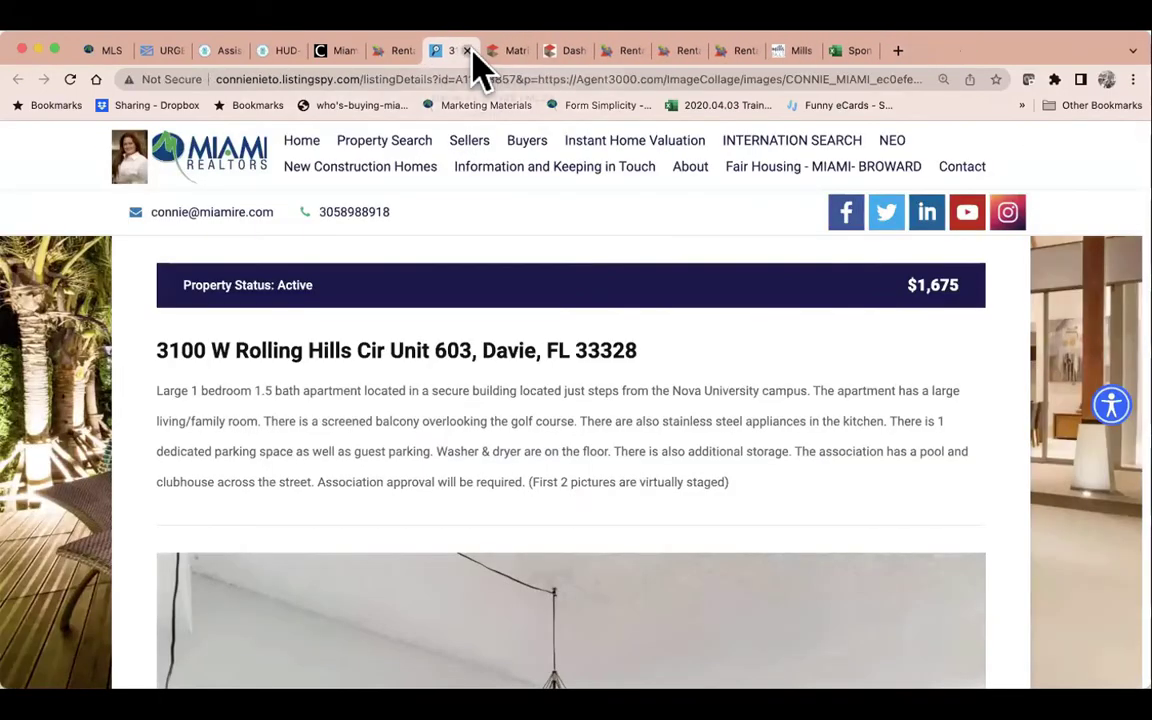
{"action": "left_click", "coordinate": [466, 50]}
{"action": "left_click", "coordinate": [510, 51]}
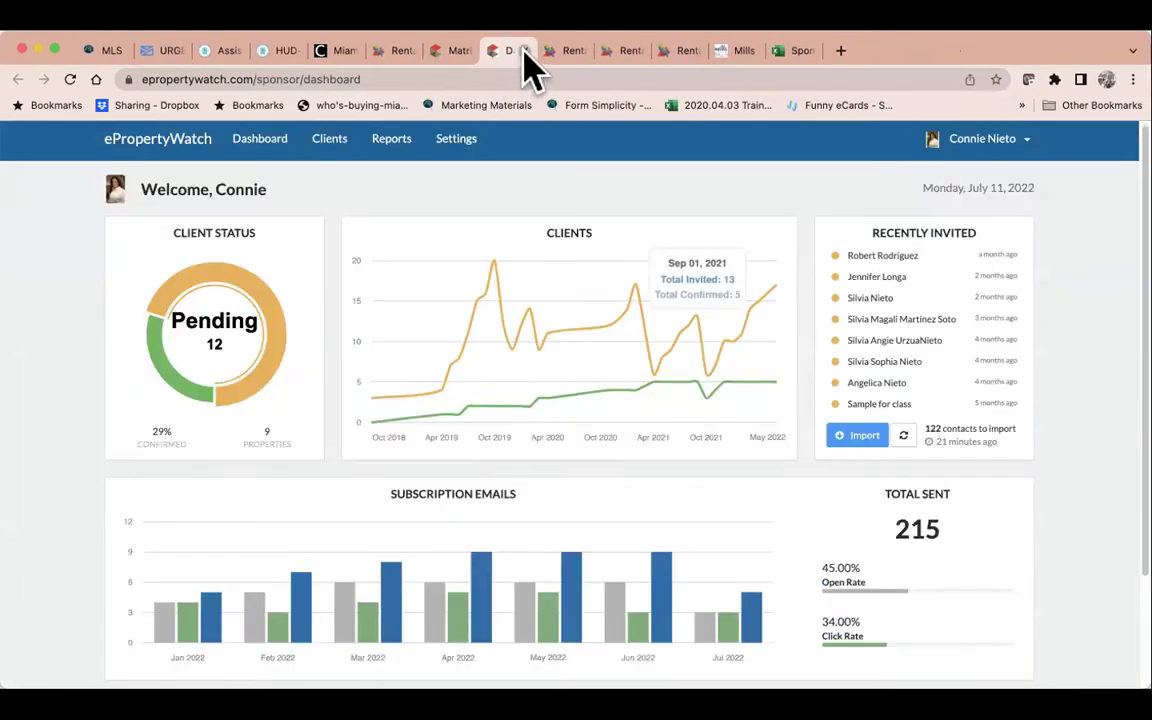
{"action": "left_click", "coordinate": [523, 51]}
{"action": "left_click", "coordinate": [523, 51]}
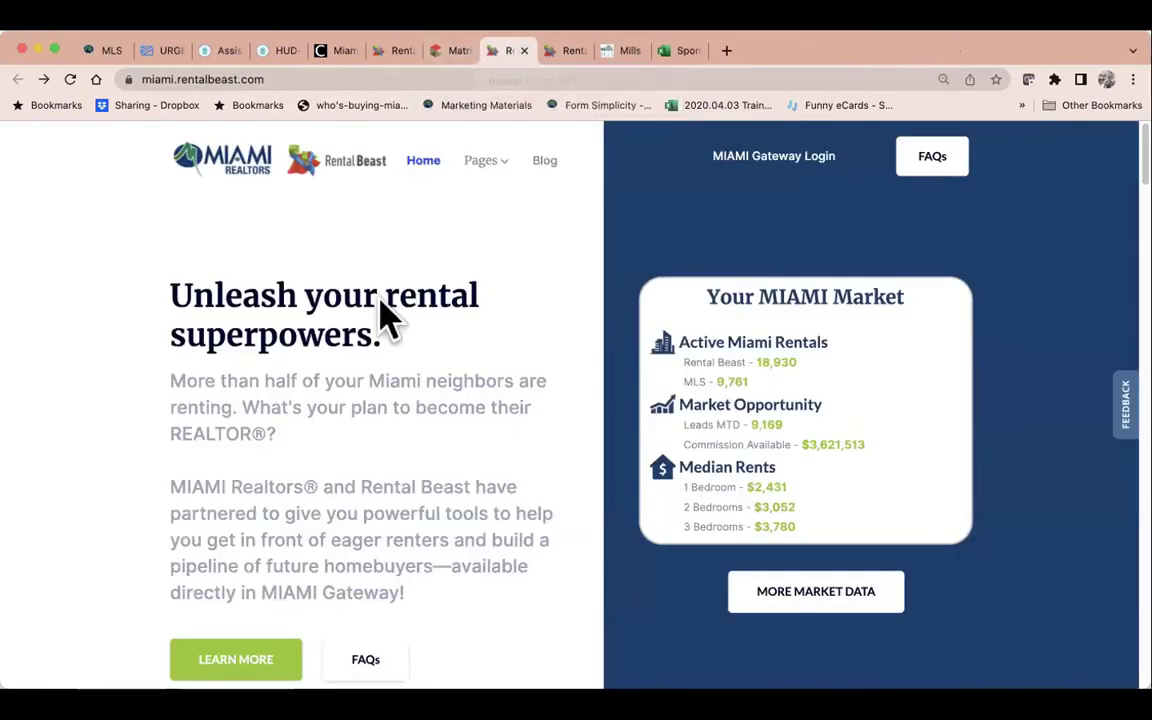
- Look over the Rental Beast home page's market summary and Rentals Matter Right Now section, and open the Why Rentals Matter article
{"action": "scroll", "coordinate": [540, 432], "scroll_direction": "down", "scroll_amount": 1}
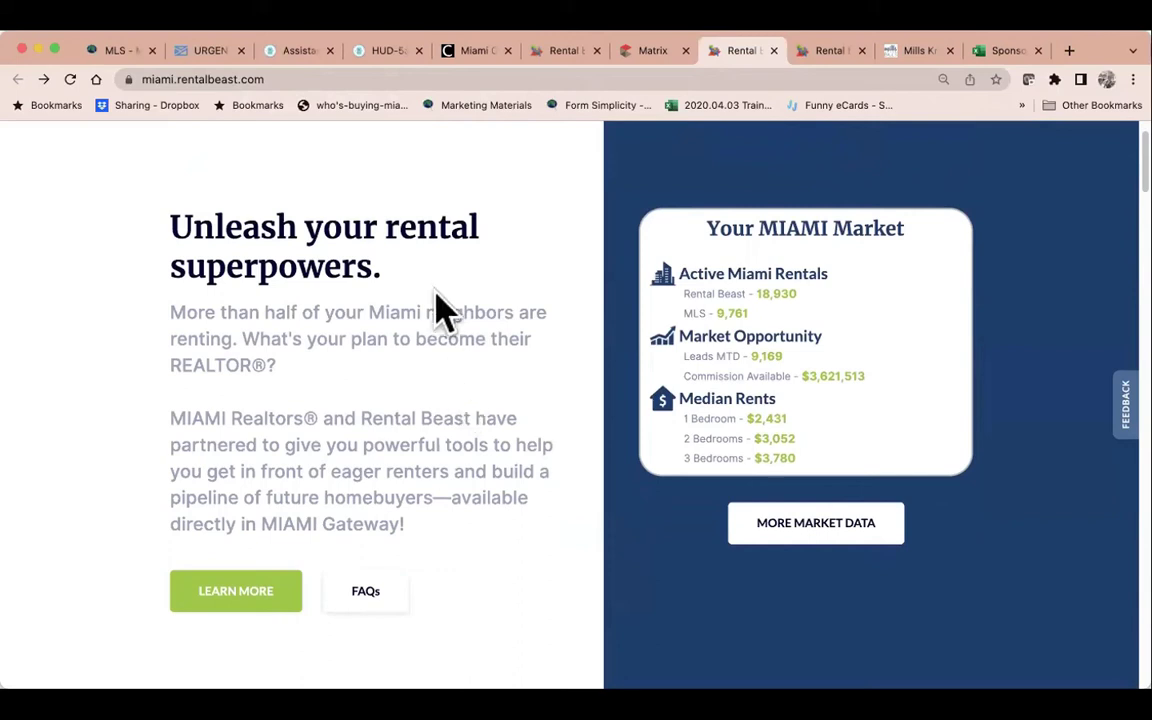
{"action": "scroll", "coordinate": [490, 450], "scroll_direction": "down", "scroll_amount": 2}
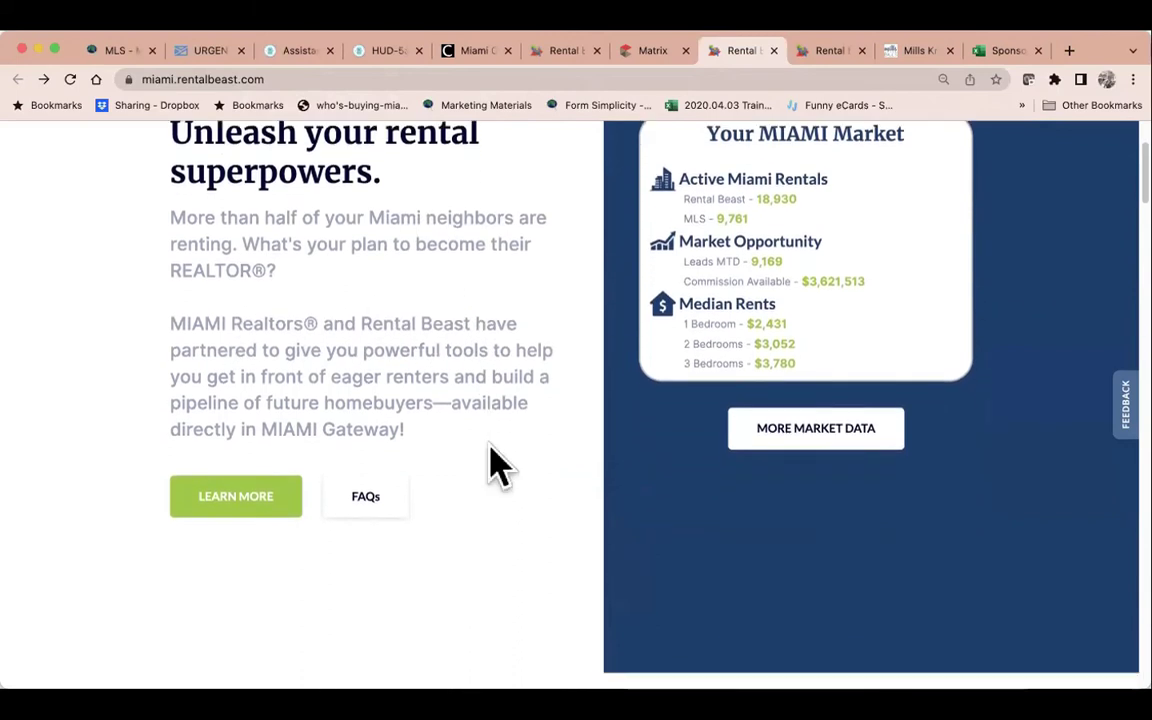
{"action": "scroll", "coordinate": [497, 465], "scroll_direction": "down", "scroll_amount": 2}
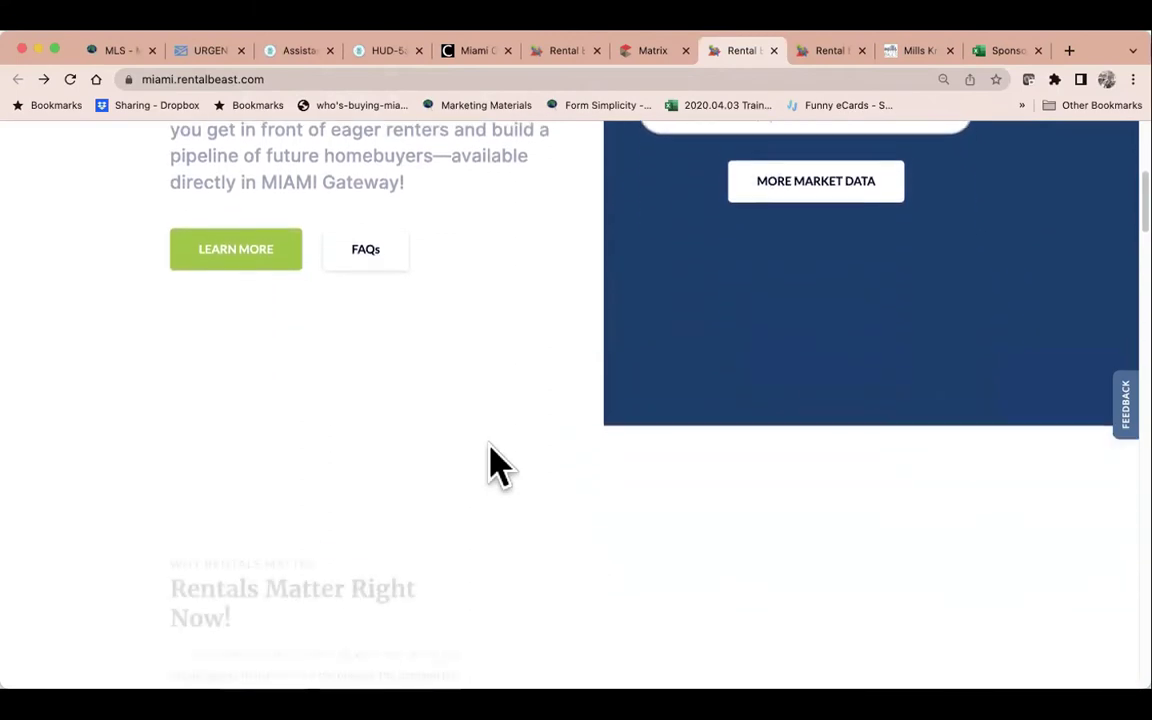
{"action": "scroll", "coordinate": [497, 465], "scroll_direction": "up", "scroll_amount": 1}
{"action": "scroll", "coordinate": [497, 465], "scroll_direction": "down", "scroll_amount": 4}
{"action": "scroll", "coordinate": [497, 465], "scroll_direction": "down", "scroll_amount": 1}
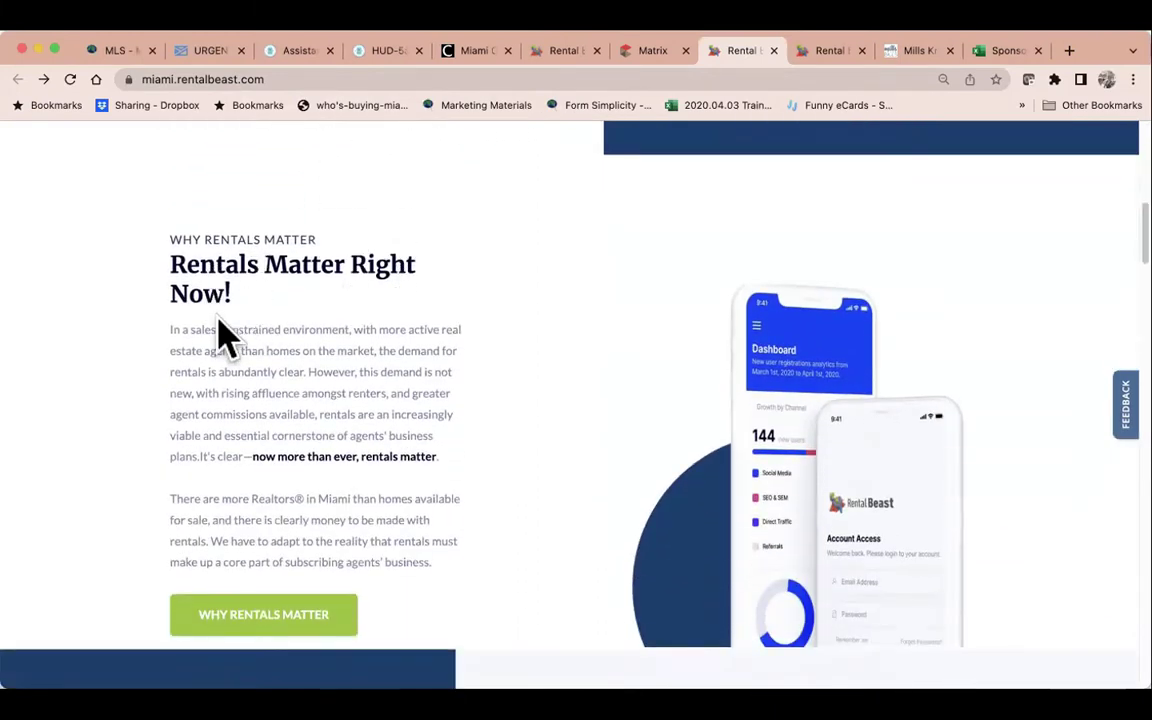
{"action": "scroll", "coordinate": [468, 386], "scroll_direction": "down", "scroll_amount": 2}
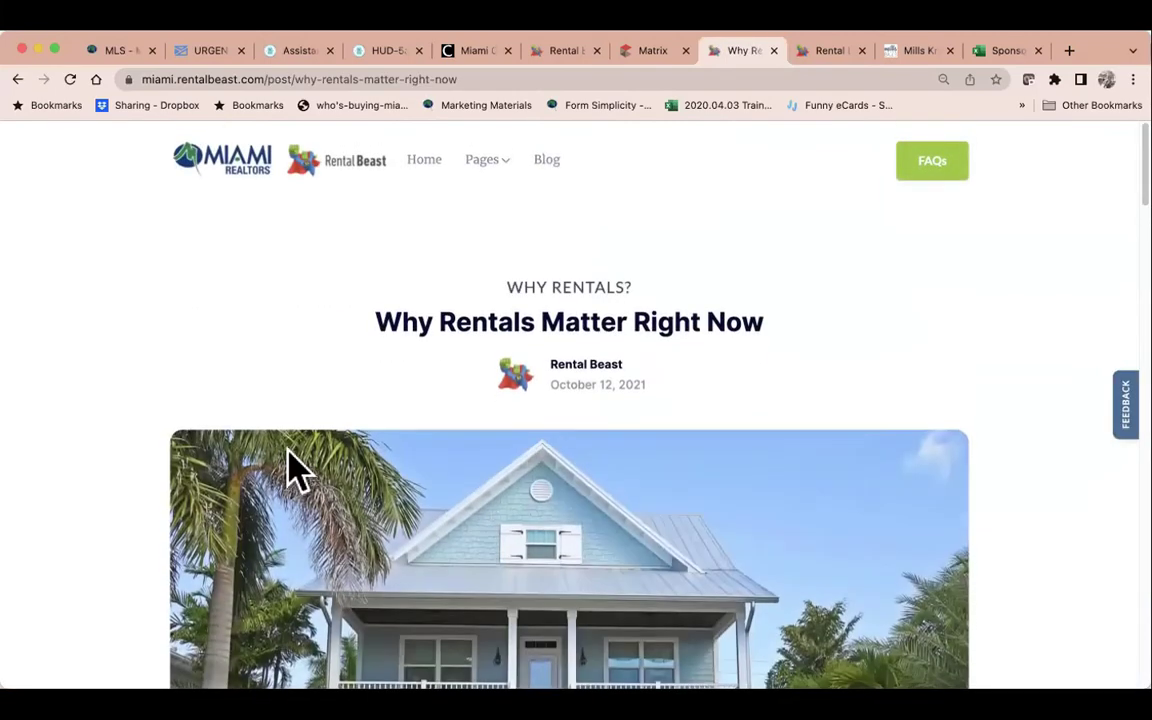
- Read the Why Rentals Matter Right Now article through its sections on the economy and building relationships with landlords
{"action": "scroll", "coordinate": [295, 470], "scroll_direction": "down", "scroll_amount": 1}
{"action": "scroll", "coordinate": [295, 470], "scroll_direction": "down", "scroll_amount": 5}
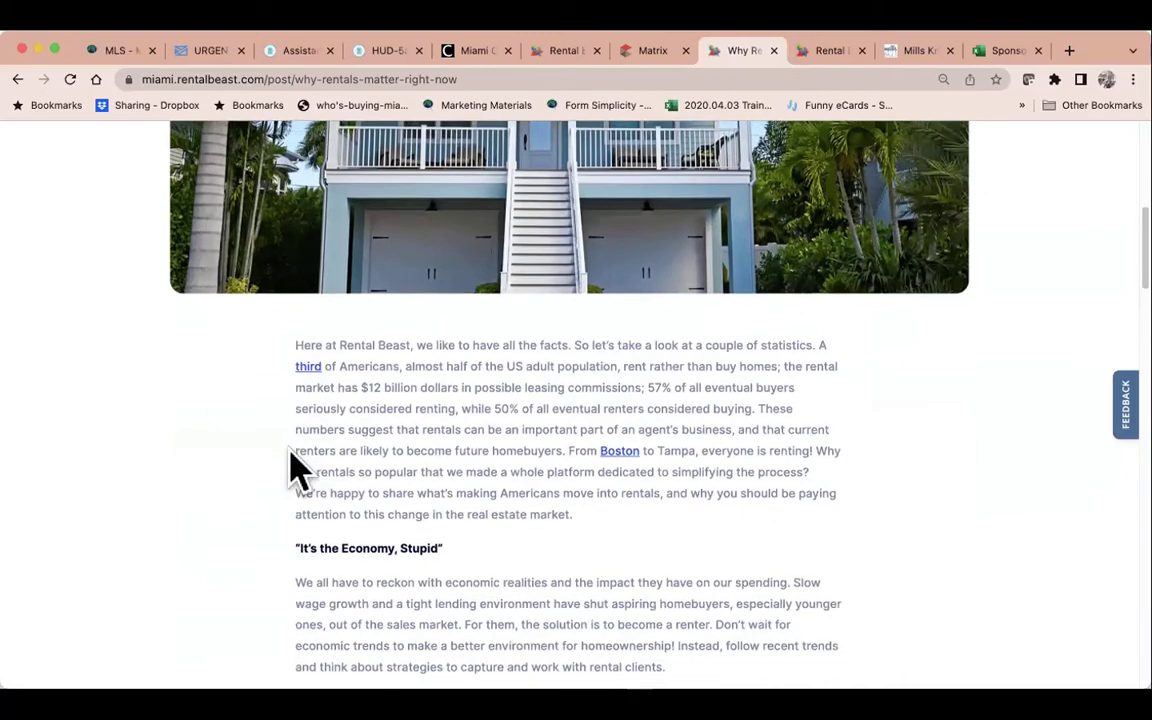
{"action": "scroll", "coordinate": [295, 470], "scroll_direction": "down", "scroll_amount": 3}
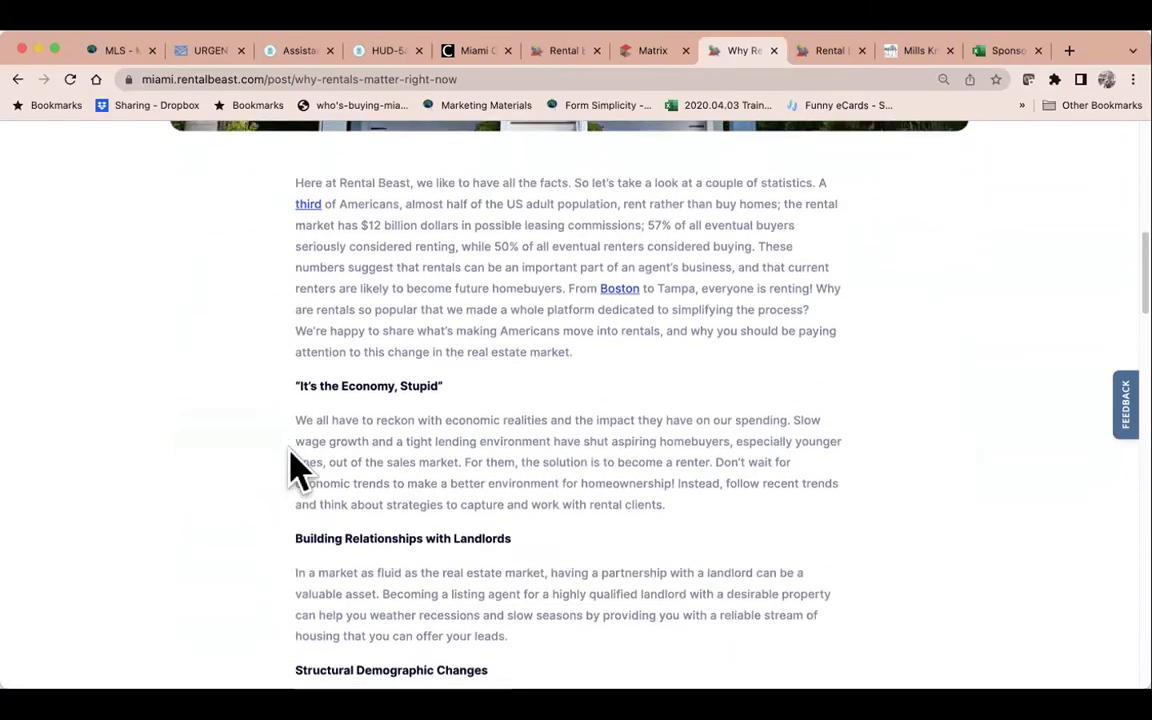
- Return to the Rental Beast home page and review the A-Z Guide to Virtual Rental Transactions and the News and Education articles
{"action": "left_click", "coordinate": [17, 79]}
{"action": "scroll", "coordinate": [527, 432], "scroll_direction": "down", "scroll_amount": 3}
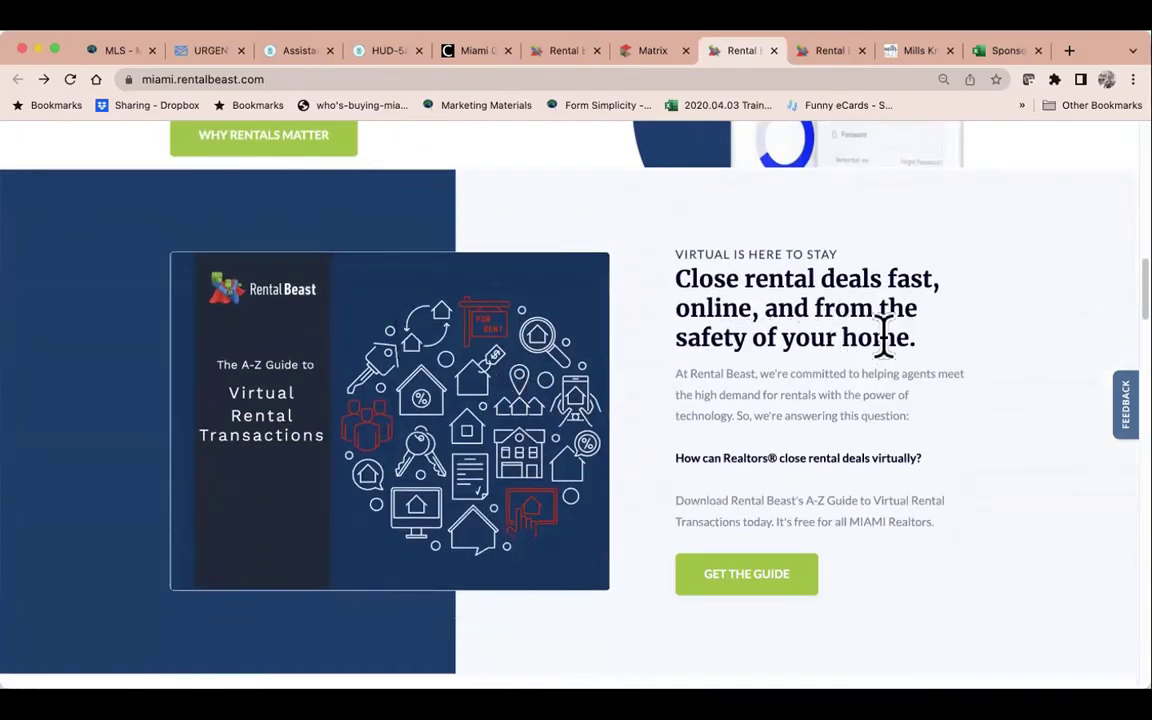
{"action": "scroll", "coordinate": [885, 393], "scroll_direction": "down", "scroll_amount": 2}
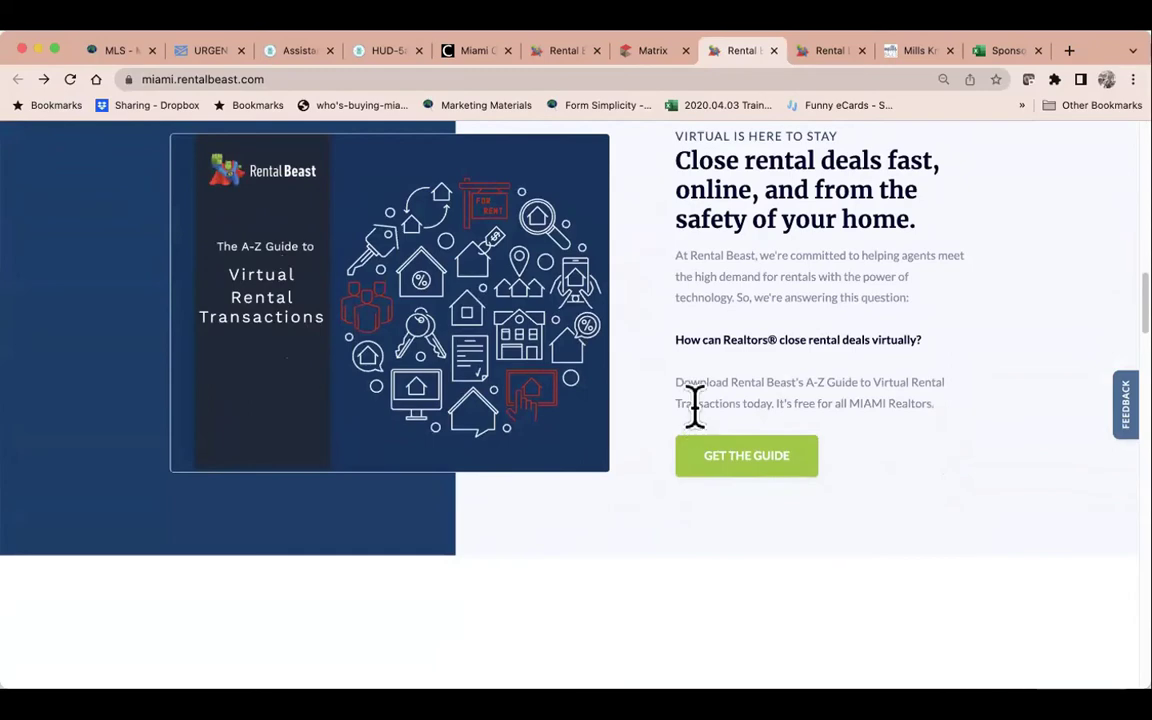
{"action": "scroll", "coordinate": [694, 410], "scroll_direction": "down", "scroll_amount": 5}
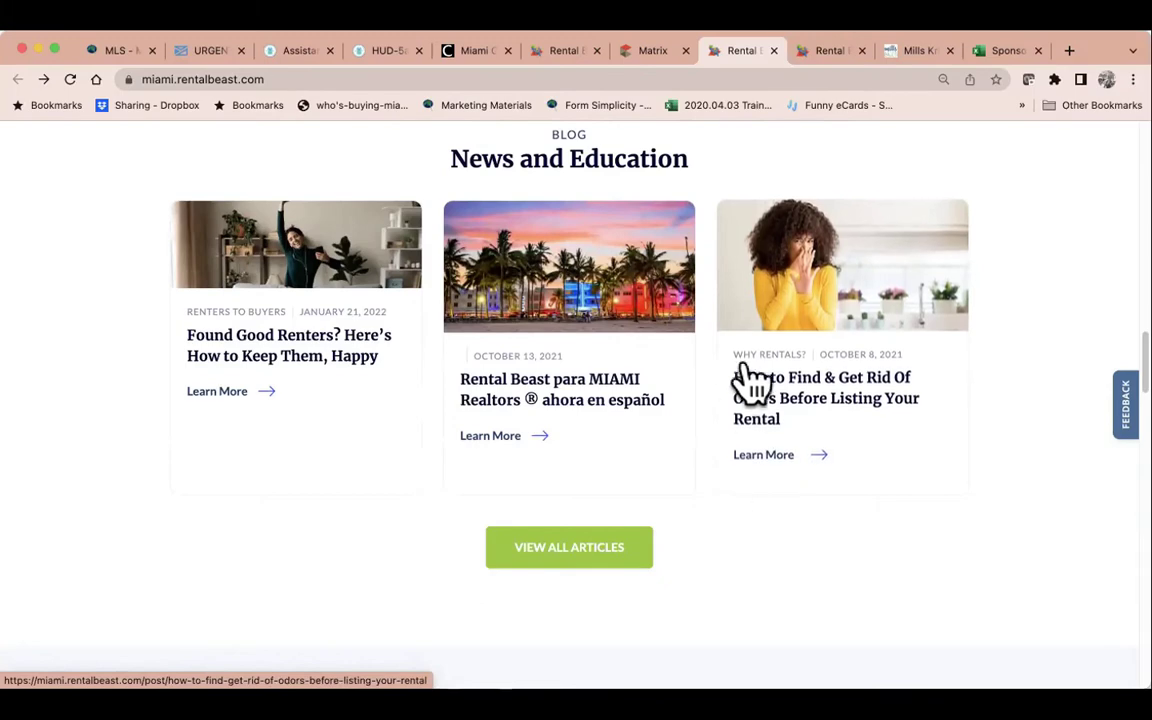
- Open more market data from the Rental Beast home page's Your MIAMI Market summary and look over the available Rental Market Data reports
{"action": "scroll", "coordinate": [649, 514], "scroll_direction": "down", "scroll_amount": 2}
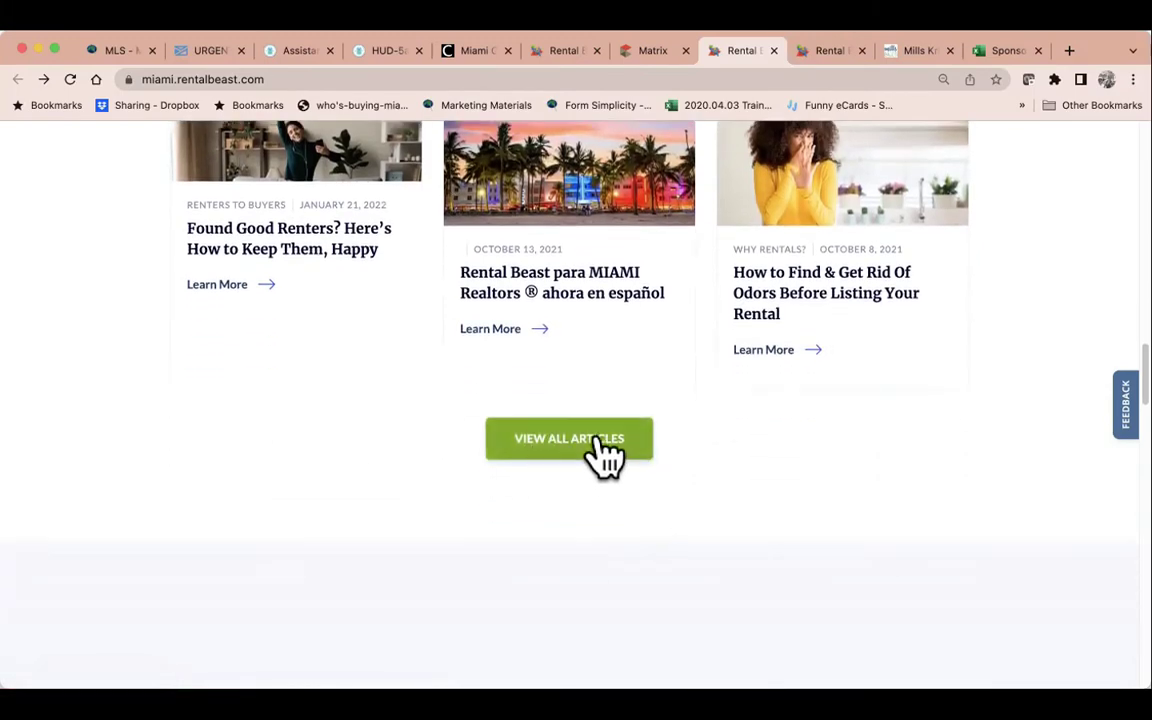
{"action": "scroll", "coordinate": [822, 365], "scroll_direction": "up", "scroll_amount": 15}
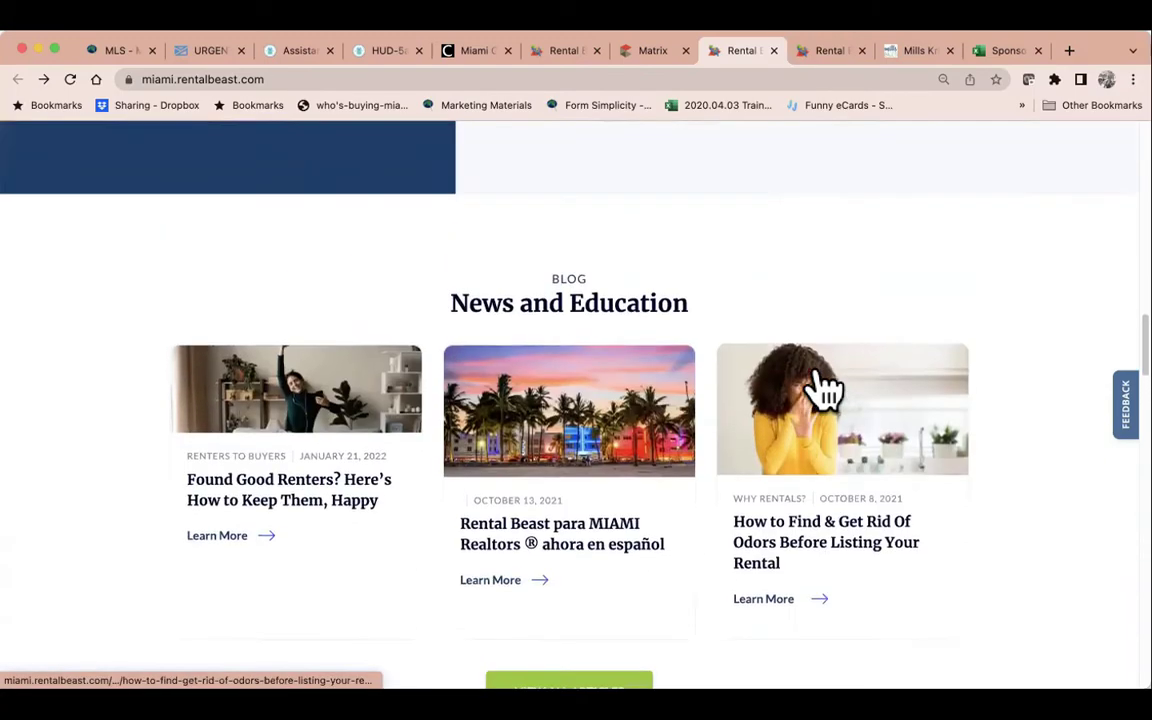
{"action": "scroll", "coordinate": [822, 388], "scroll_direction": "up", "scroll_amount": 5}
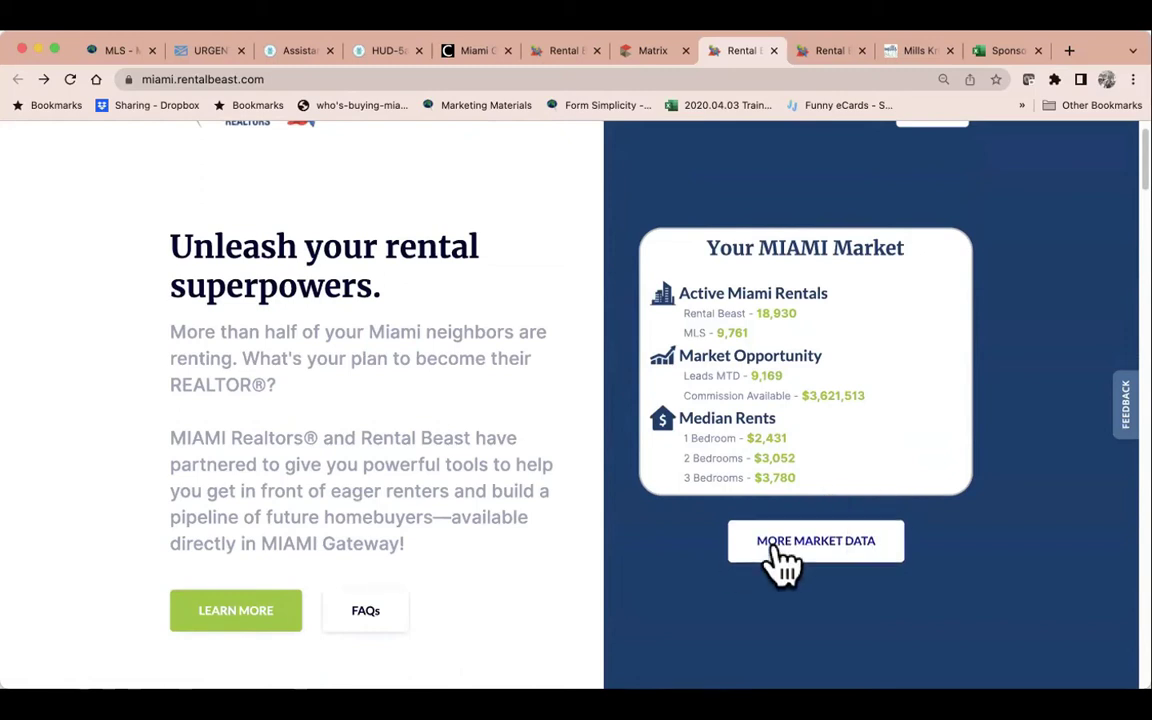
{"action": "left_click", "coordinate": [846, 560]}
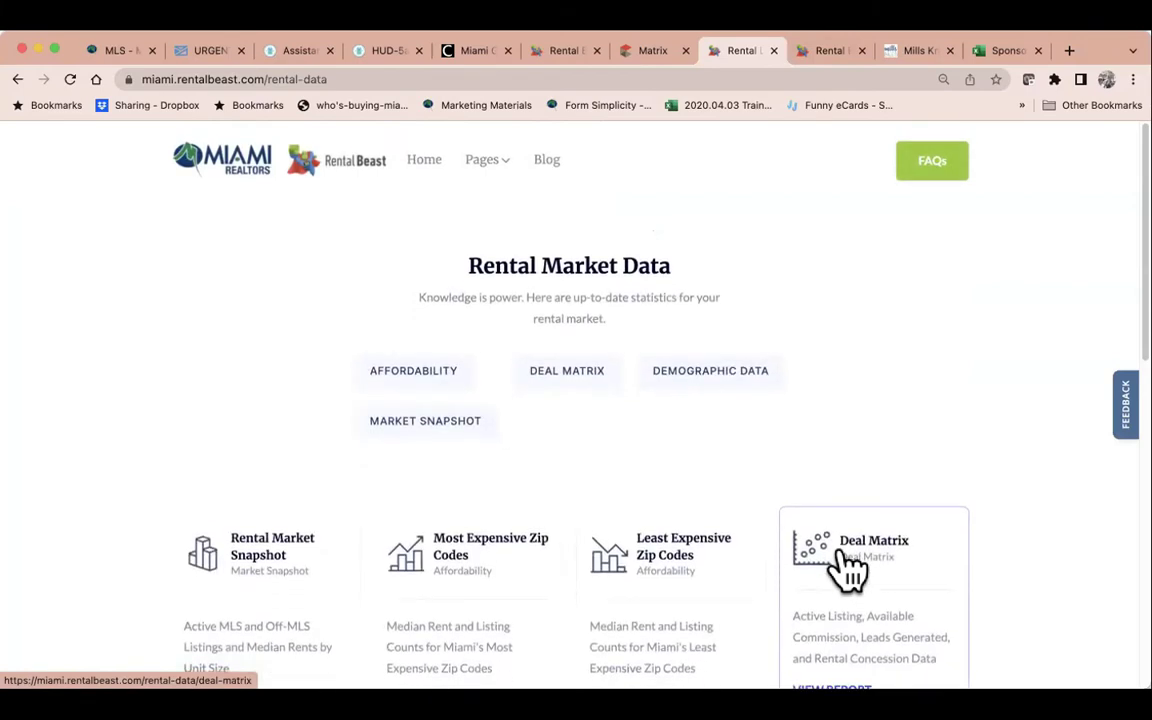
{"action": "scroll", "coordinate": [496, 215], "scroll_direction": "down", "scroll_amount": 3}
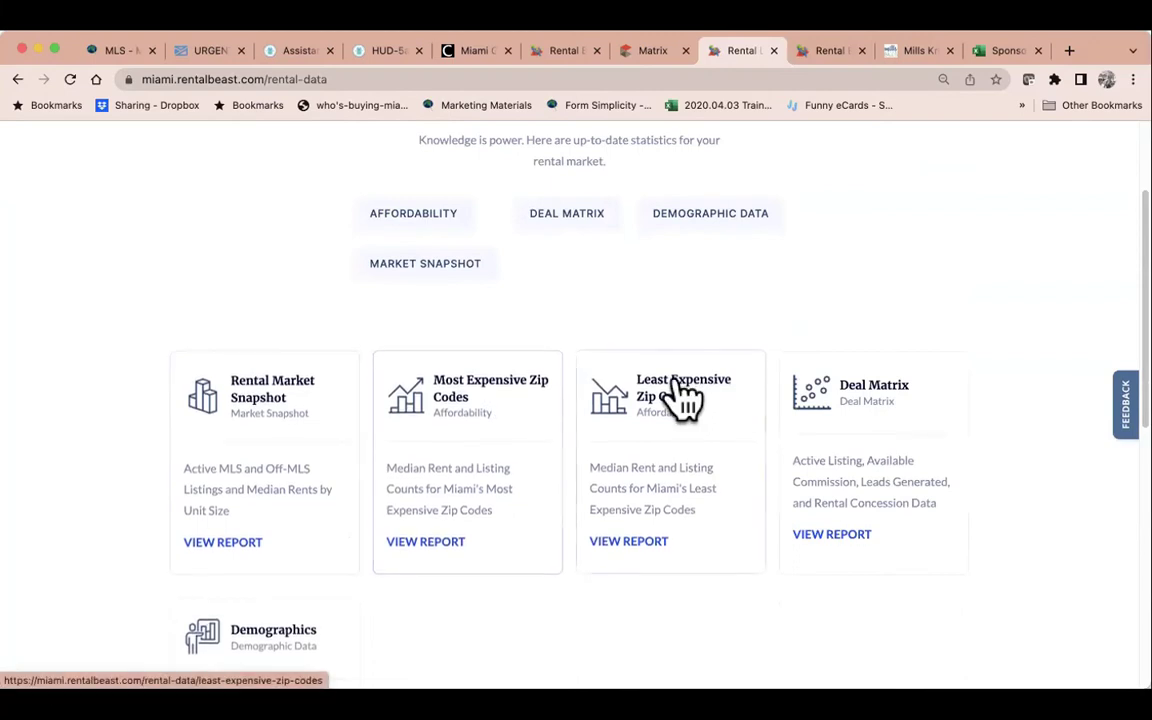
{"action": "scroll", "coordinate": [862, 433], "scroll_direction": "up", "scroll_amount": 2}
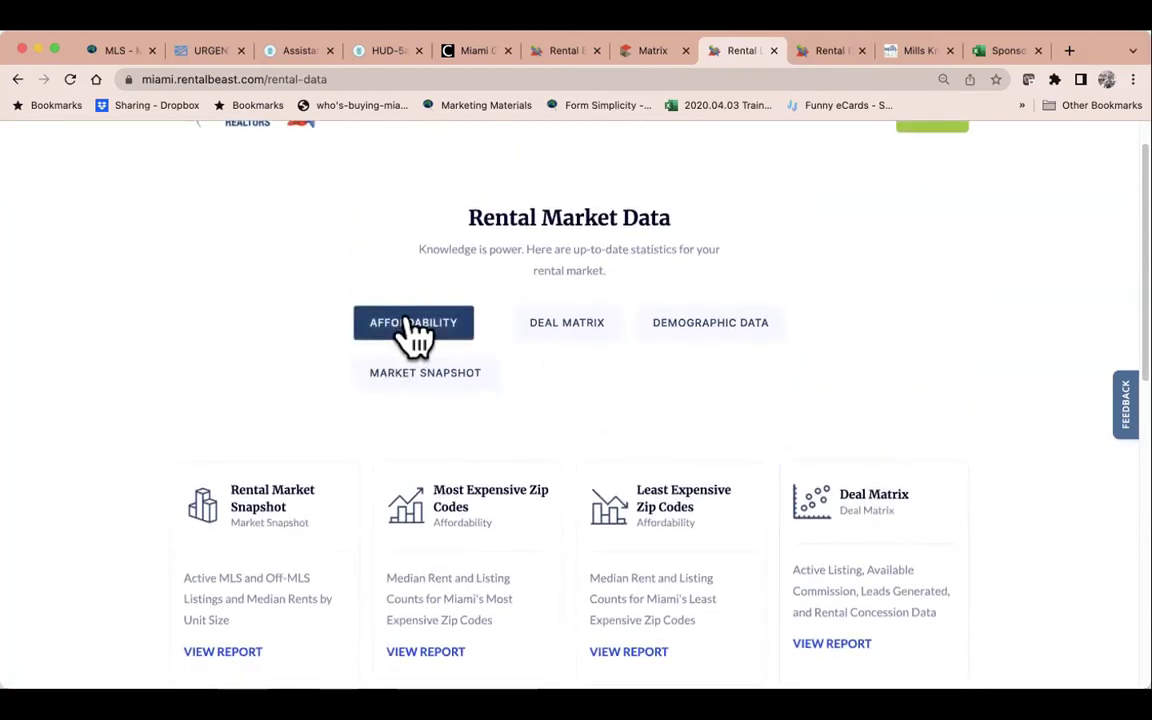
- Open the Least Expensive Zip Codes report in the Affordability category and review its median rents and listing counts
{"action": "left_click", "coordinate": [411, 333]}
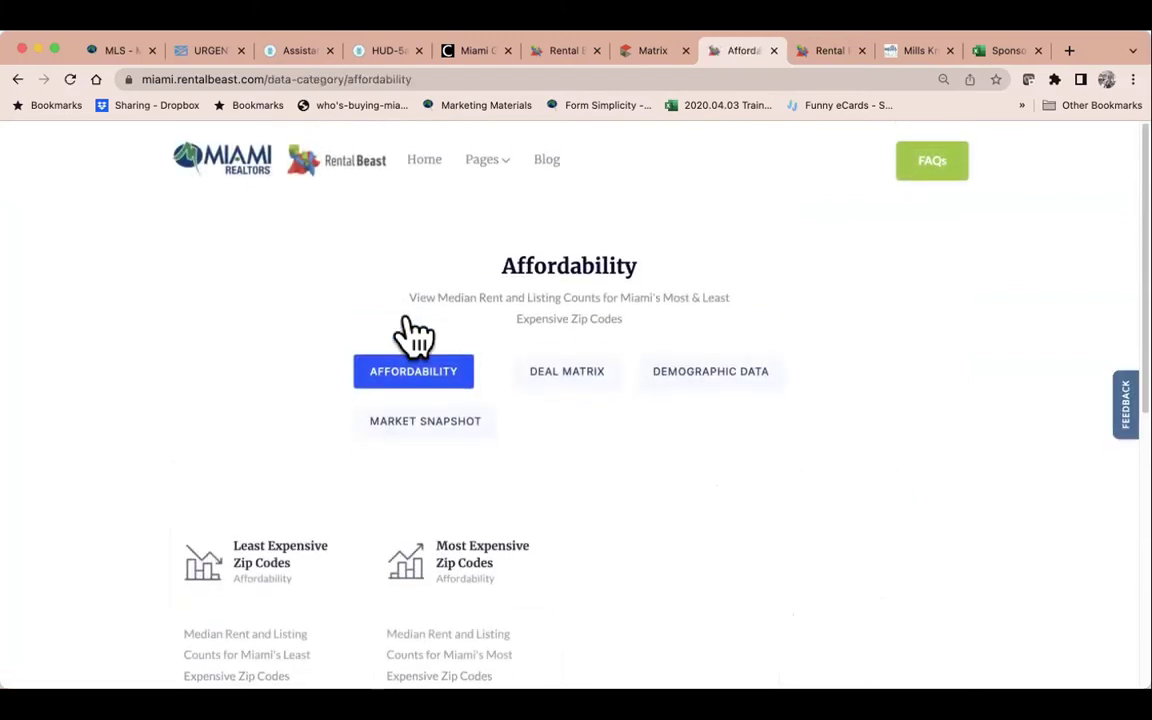
{"action": "scroll", "coordinate": [414, 335], "scroll_direction": "down", "scroll_amount": 3}
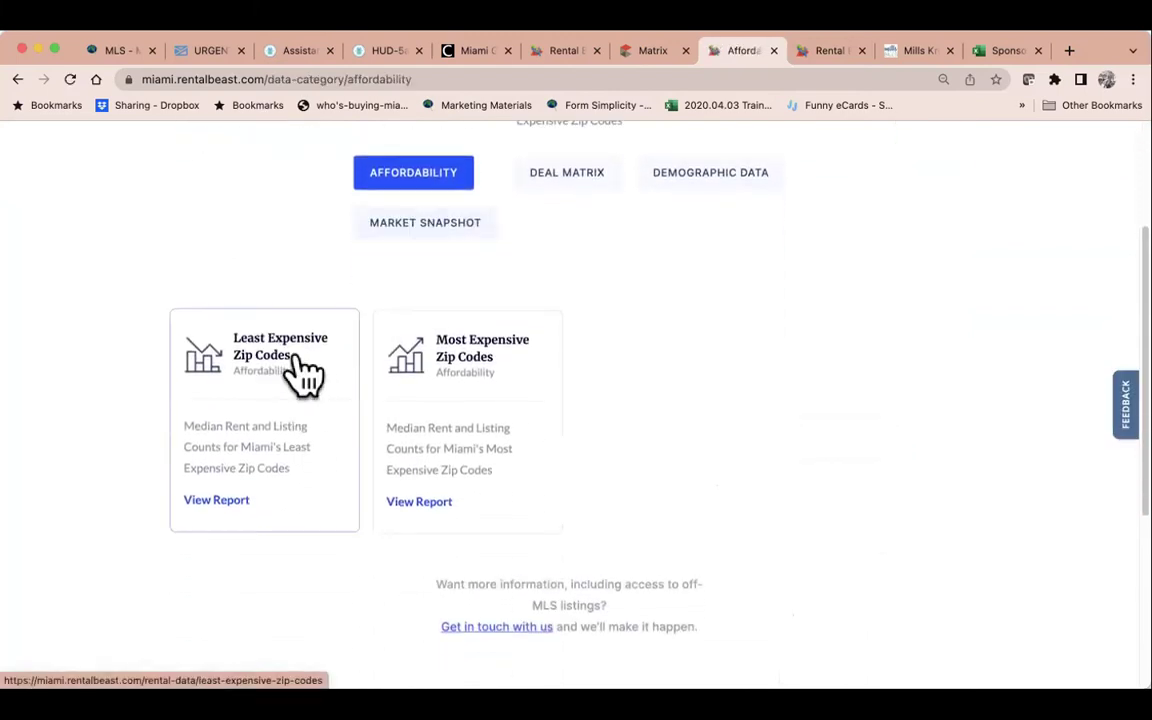
{"action": "left_click", "coordinate": [285, 370]}
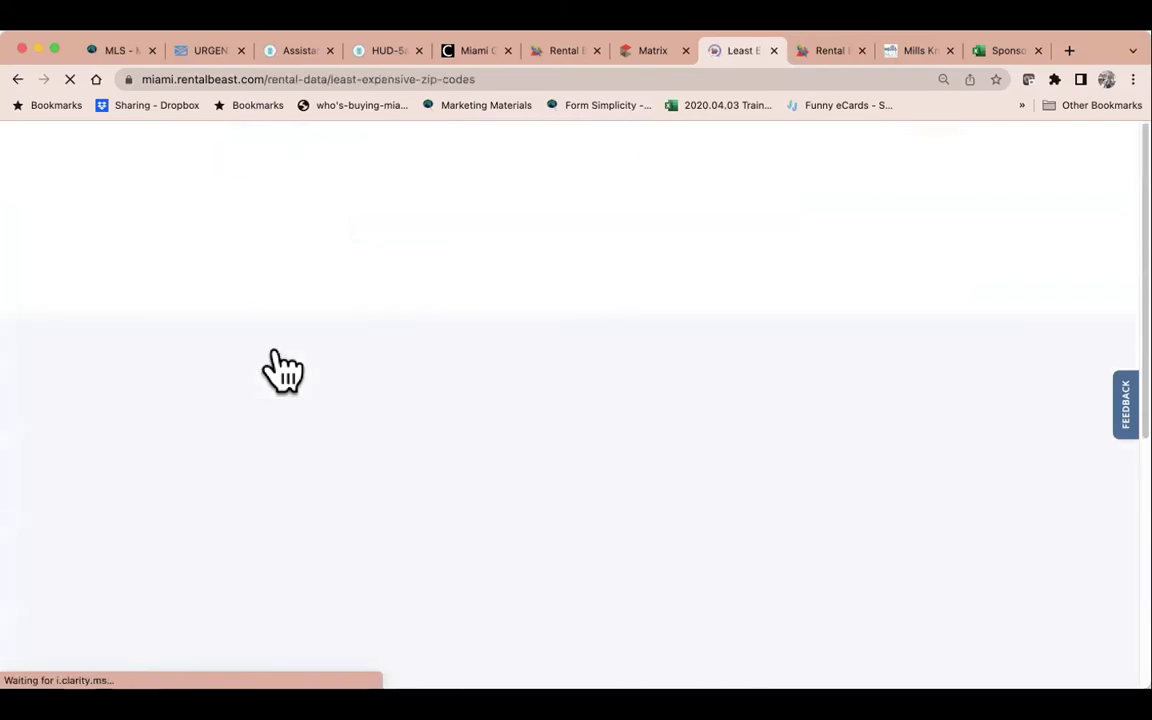
{"action": "scroll", "coordinate": [775, 427], "scroll_direction": "down", "scroll_amount": 3}
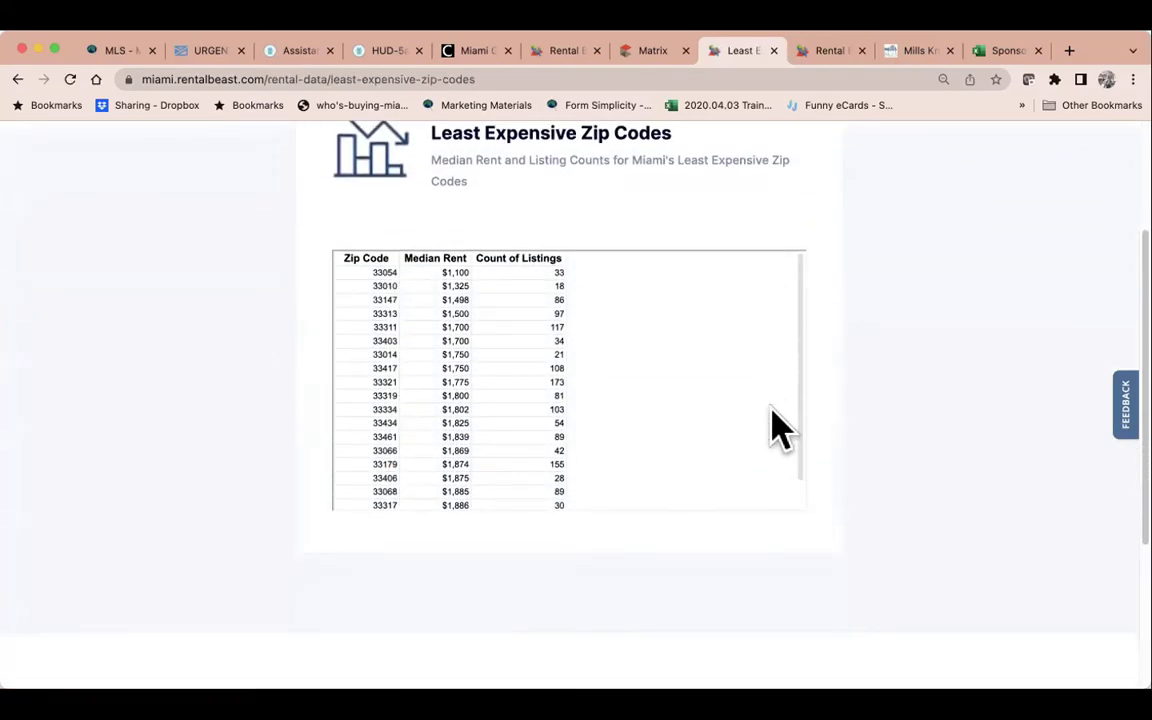
{"action": "scroll", "coordinate": [779, 428], "scroll_direction": "down", "scroll_amount": 1}
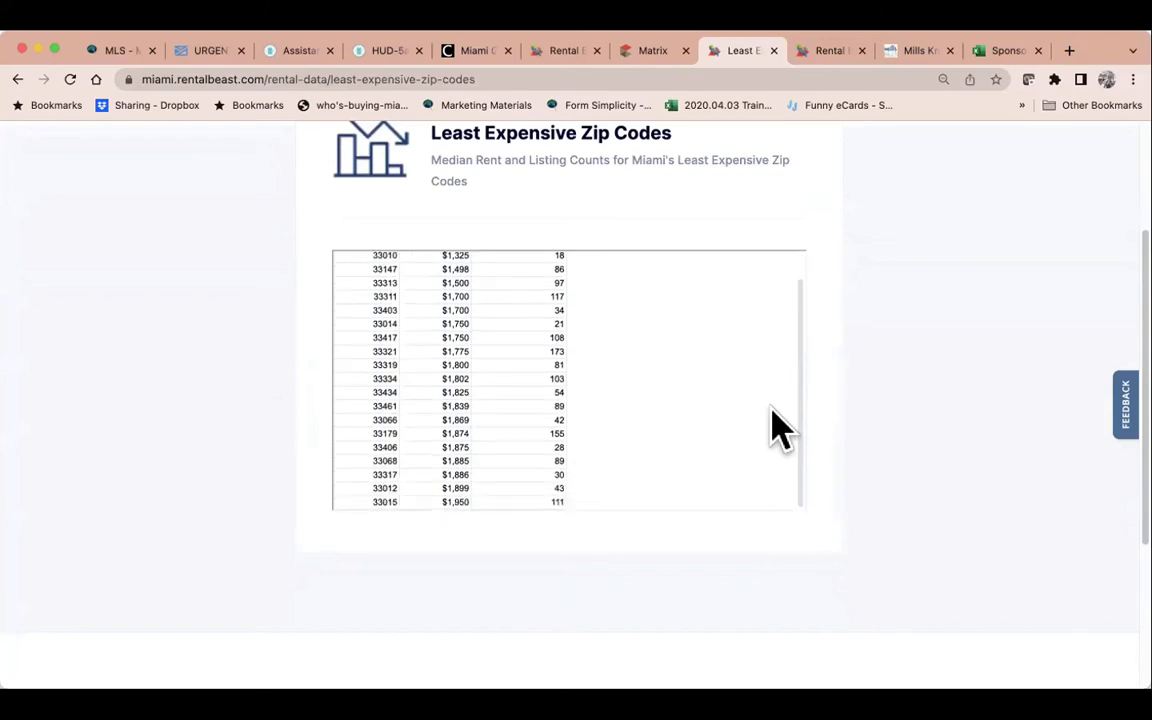
{"action": "scroll", "coordinate": [779, 428], "scroll_direction": "up", "scroll_amount": 1}
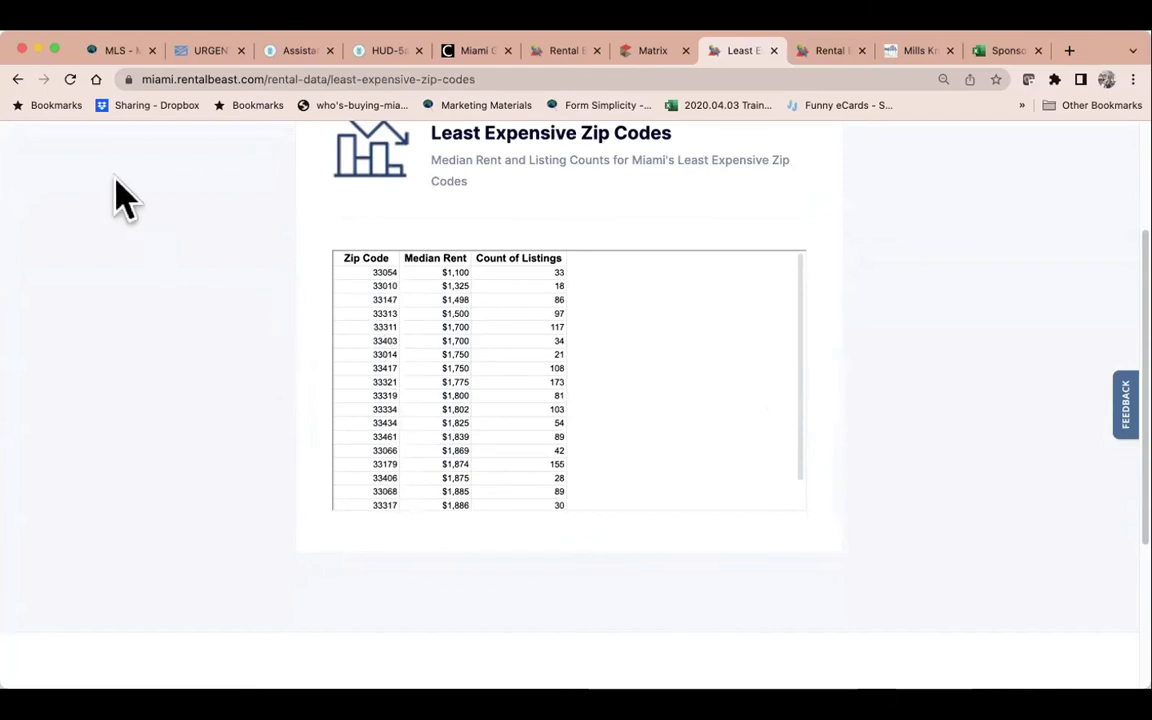
- Review the Most Expensive Zip Codes report from the Affordability category and return to the category page
{"action": "left_click", "coordinate": [17, 79]}
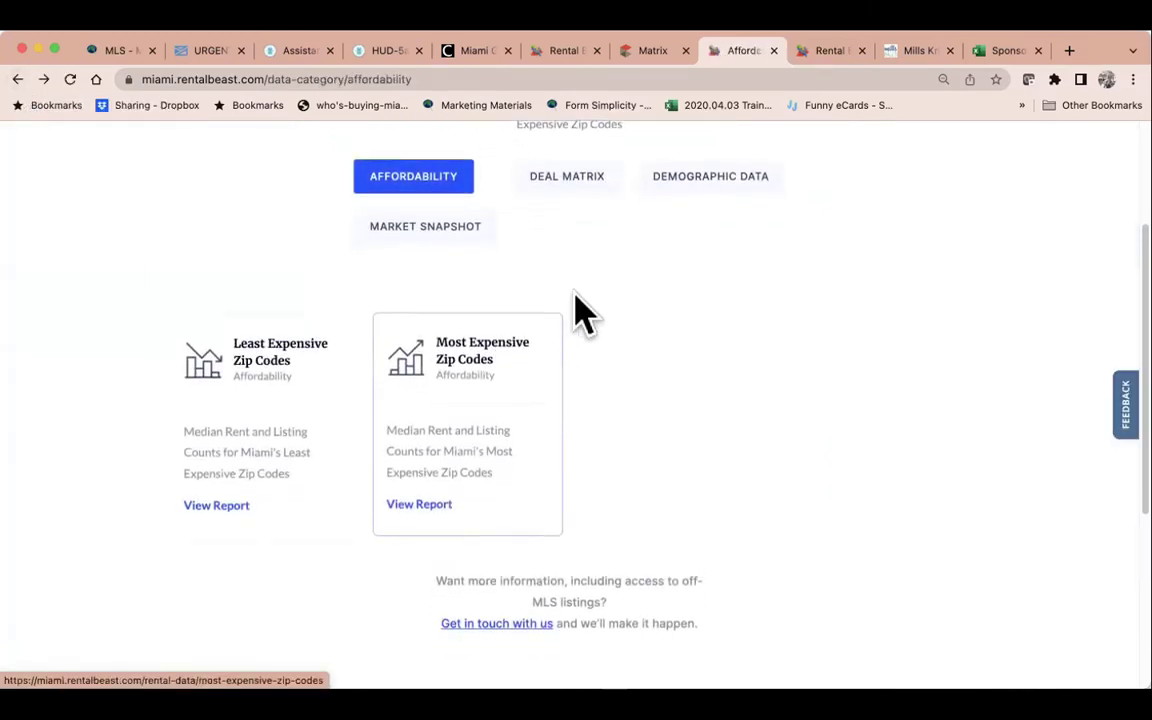
{"action": "left_click", "coordinate": [489, 390]}
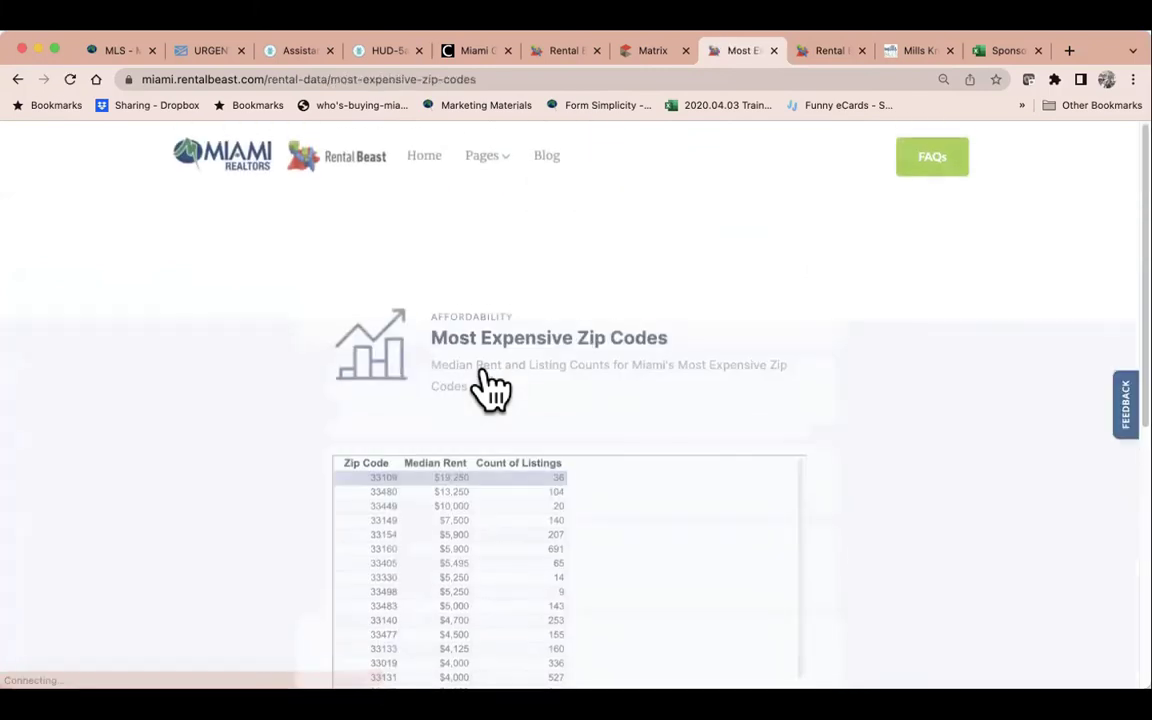
{"action": "scroll", "coordinate": [489, 385], "scroll_direction": "down", "scroll_amount": 2}
{"action": "scroll", "coordinate": [489, 375], "scroll_direction": "down", "scroll_amount": 2}
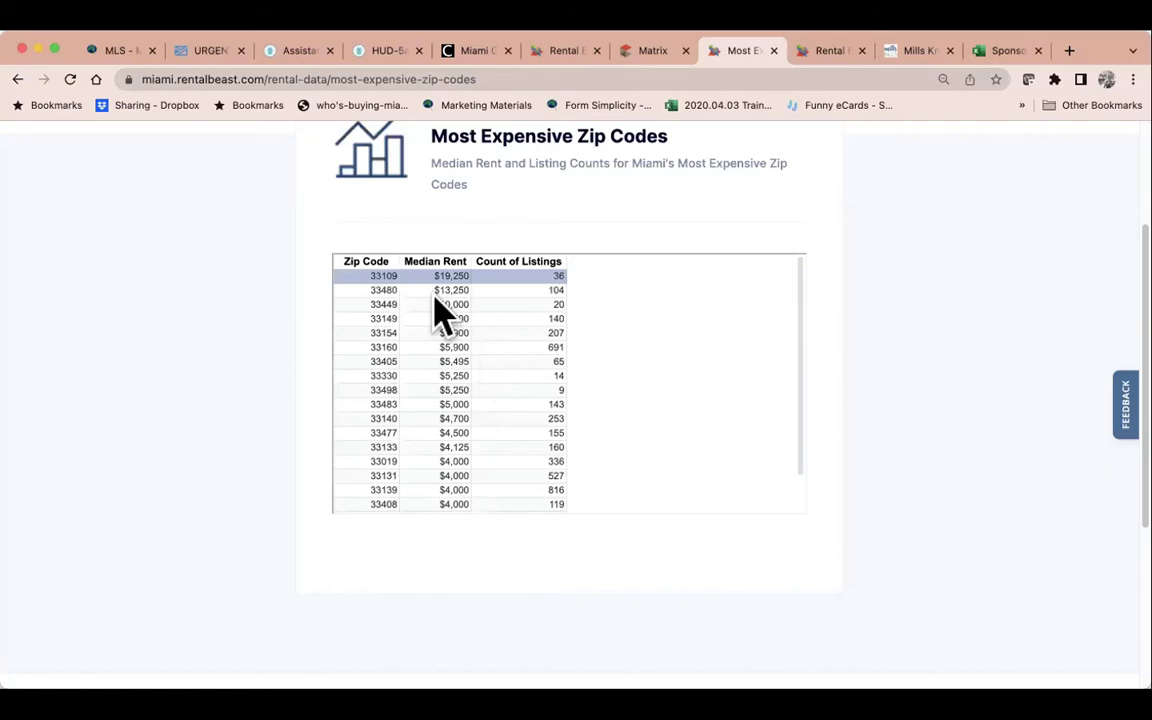
{"action": "left_click", "coordinate": [17, 79]}
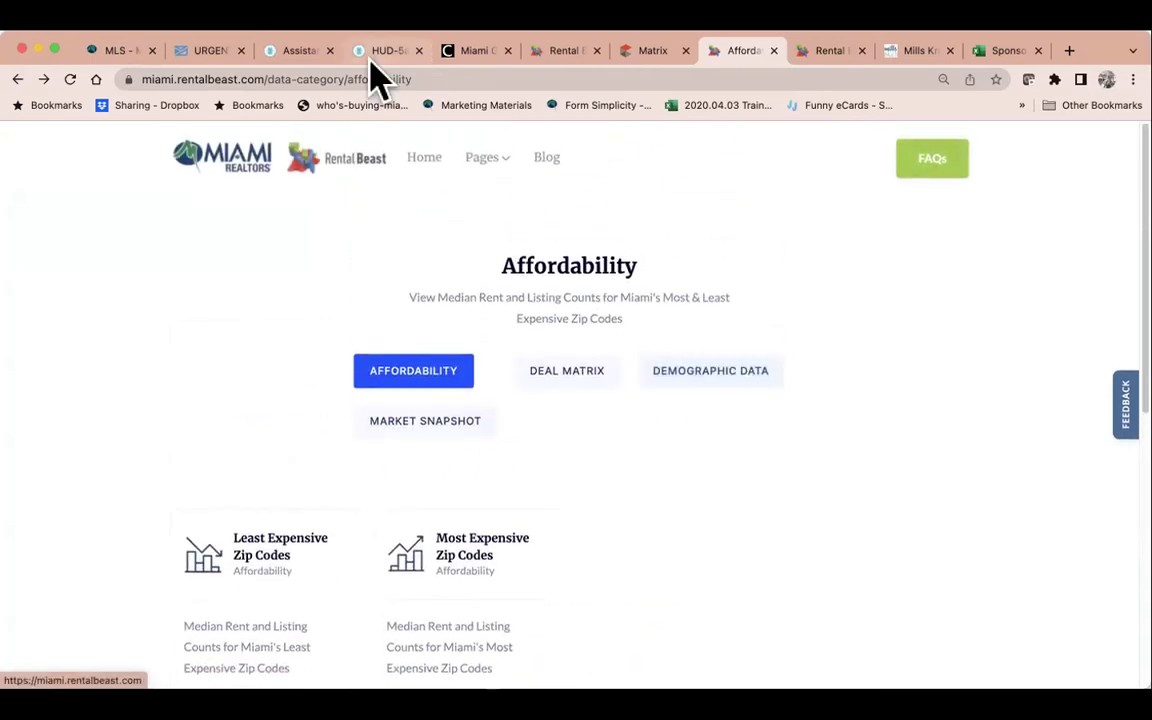
- Point out the Miami.RentalBeast.com service on the Miami Gateway page and go back to the open Rental Beast home page
{"action": "left_click", "coordinate": [482, 55]}
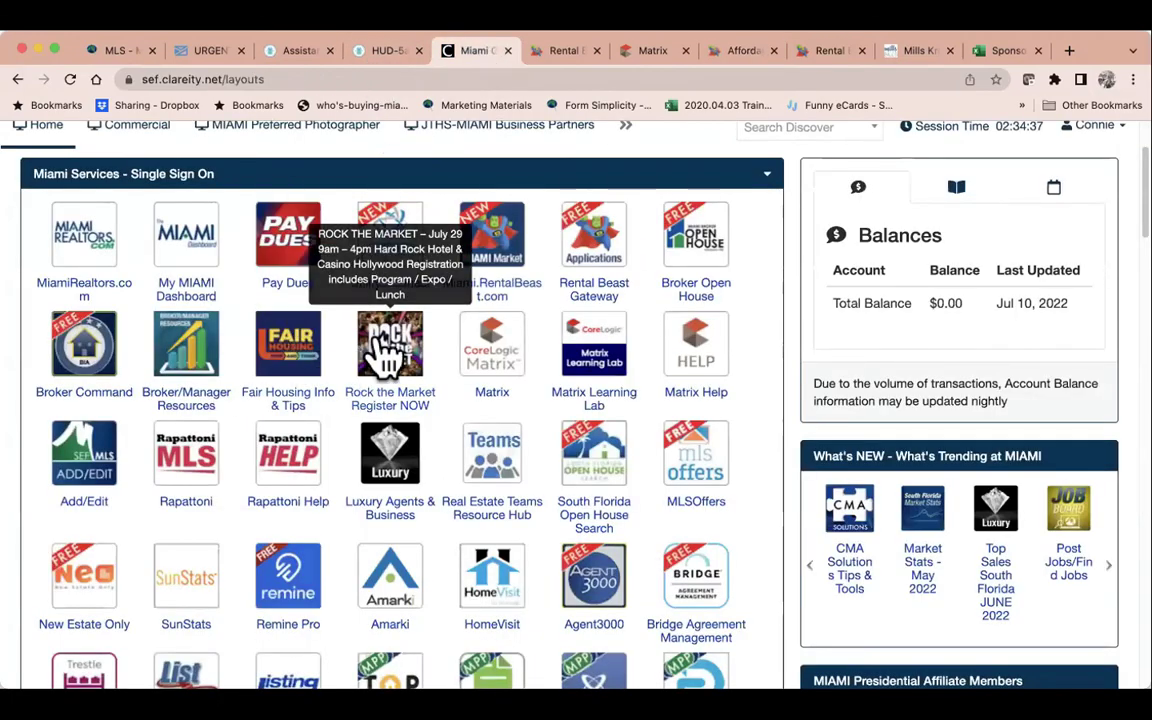
{"action": "scroll", "coordinate": [380, 340], "scroll_direction": "up", "scroll_amount": 1}
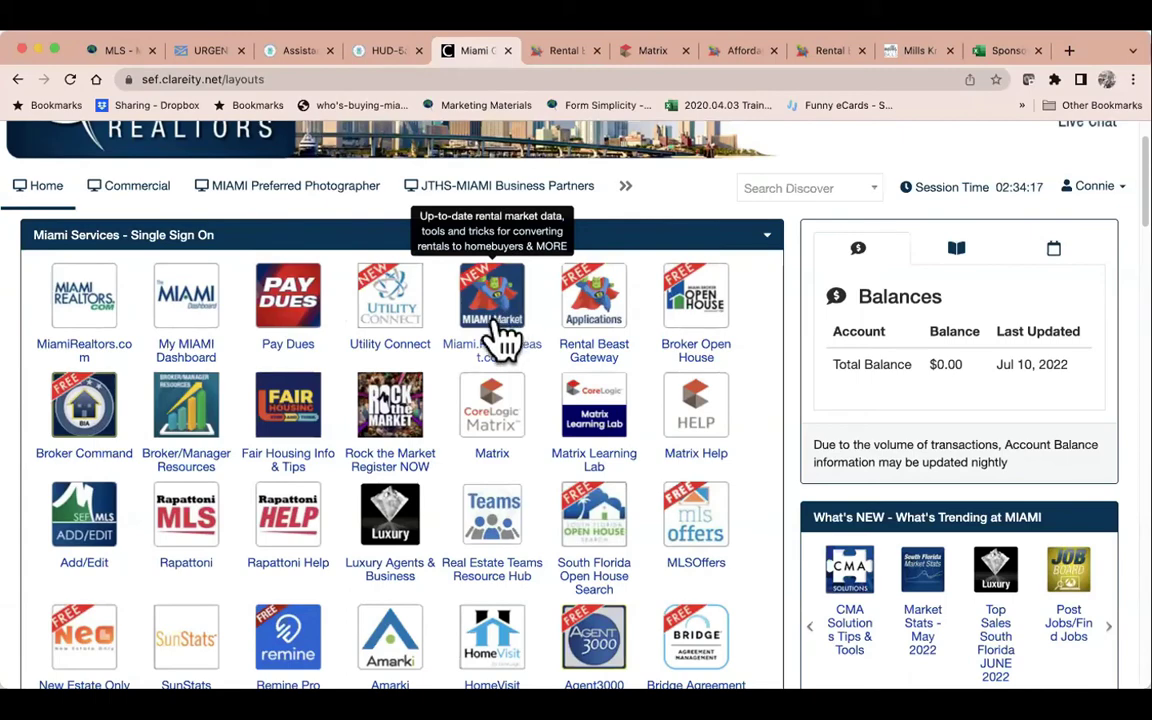
{"action": "left_click", "coordinate": [556, 52]}
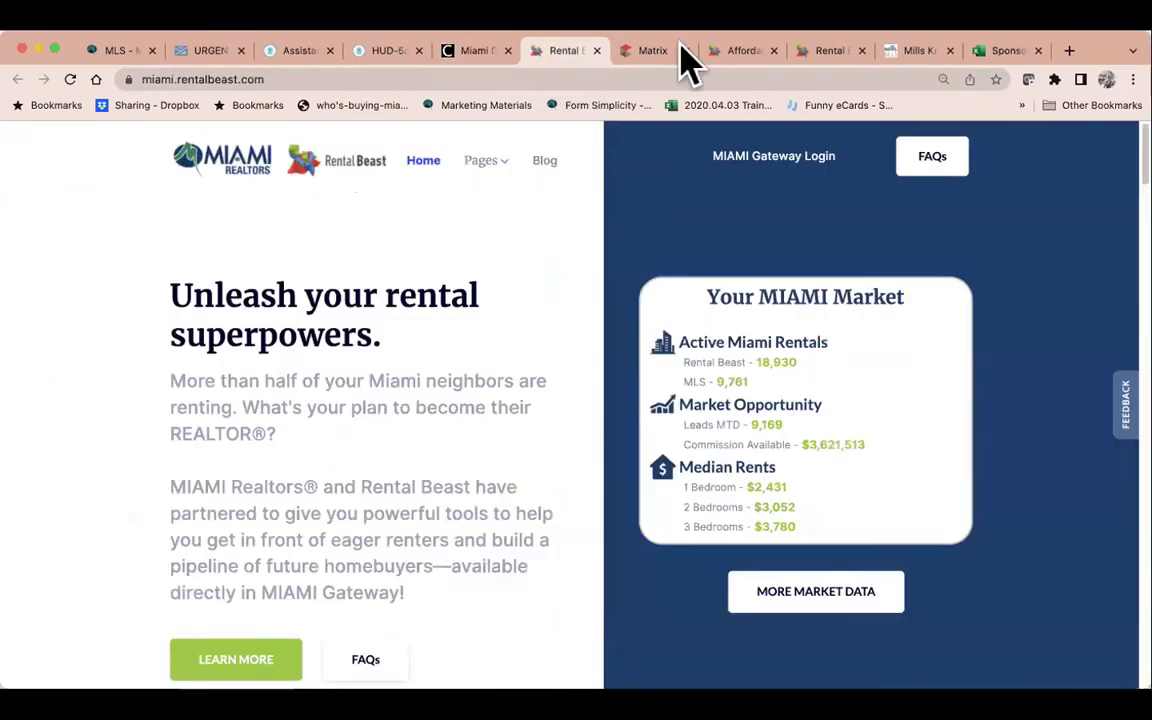
{"action": "left_click", "coordinate": [656, 54]}
{"action": "left_click", "coordinate": [566, 52]}
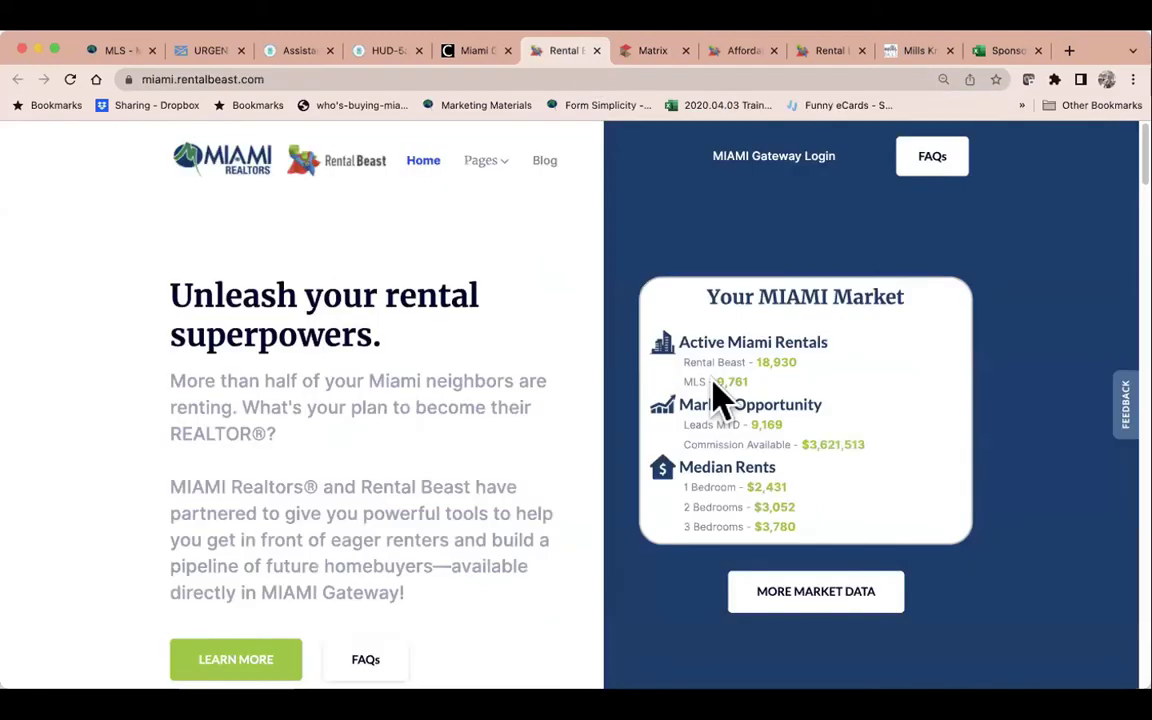
- Open the Deal Matrix report from Rental Market Data and review its leads, rental applications, off-MLS commission and concessions table
{"action": "left_click", "coordinate": [805, 603]}
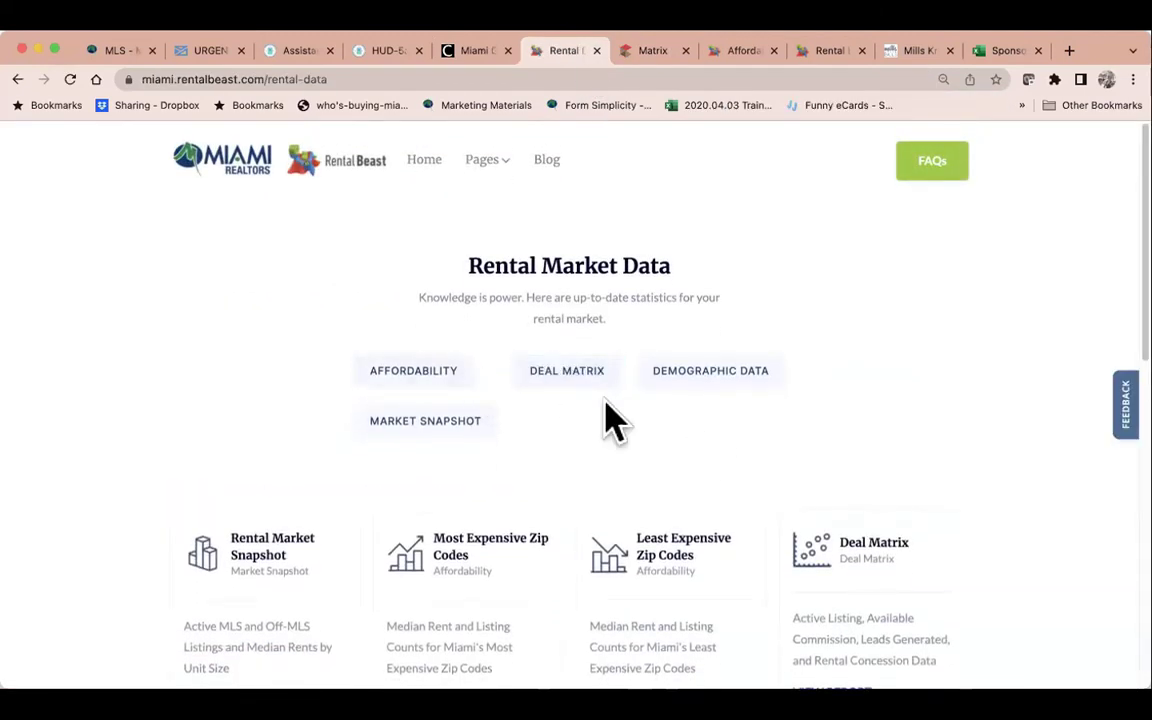
{"action": "scroll", "coordinate": [612, 417], "scroll_direction": "down", "scroll_amount": 3}
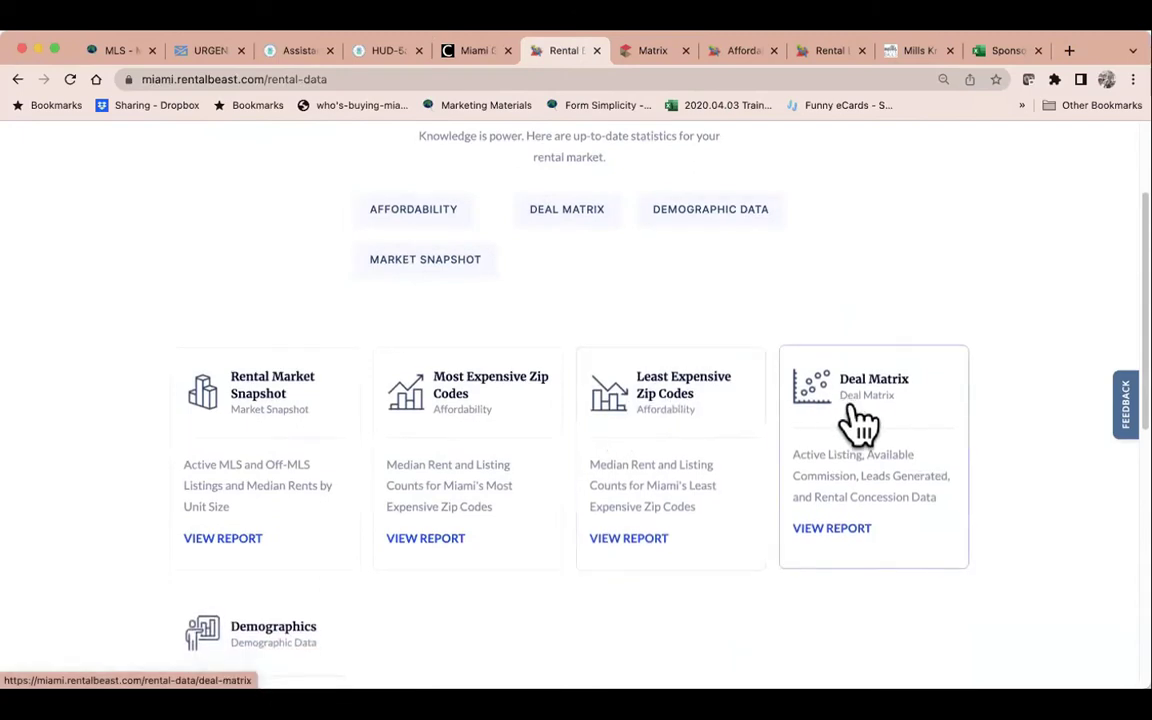
{"action": "left_click", "coordinate": [829, 528]}
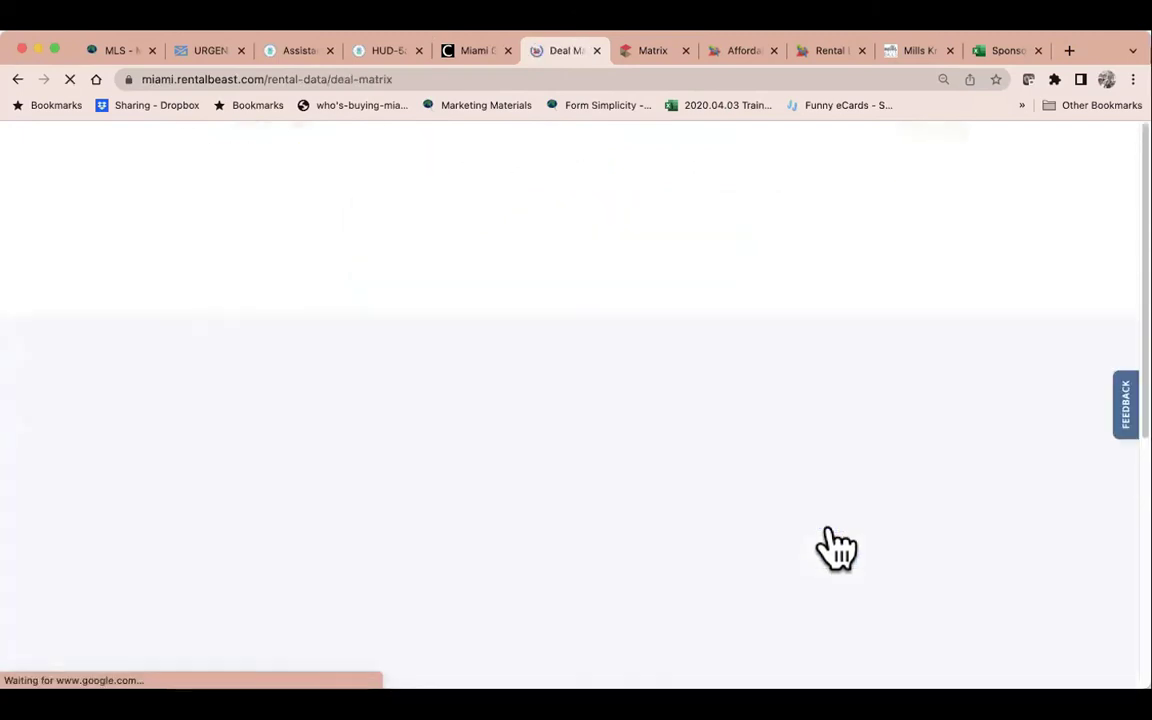
{"action": "scroll", "coordinate": [595, 428], "scroll_direction": "down", "scroll_amount": 3}
{"action": "scroll", "coordinate": [595, 428], "scroll_direction": "down", "scroll_amount": 1}
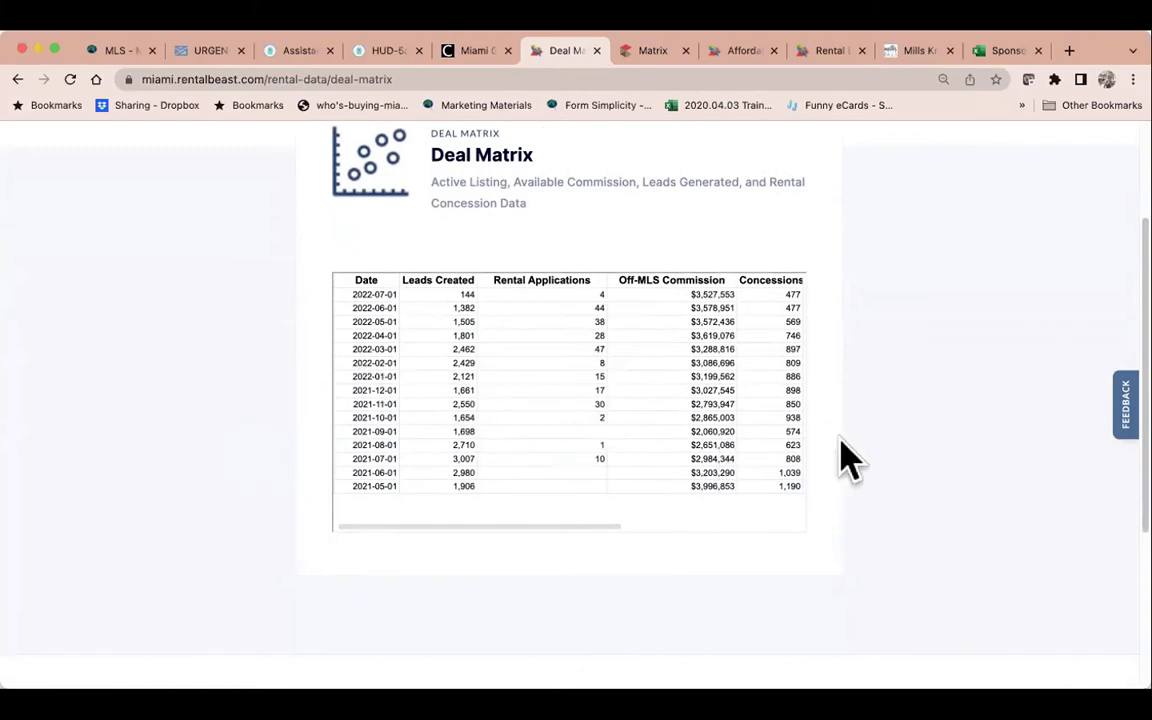
{"action": "scroll", "coordinate": [846, 460], "scroll_direction": "up", "scroll_amount": 3}
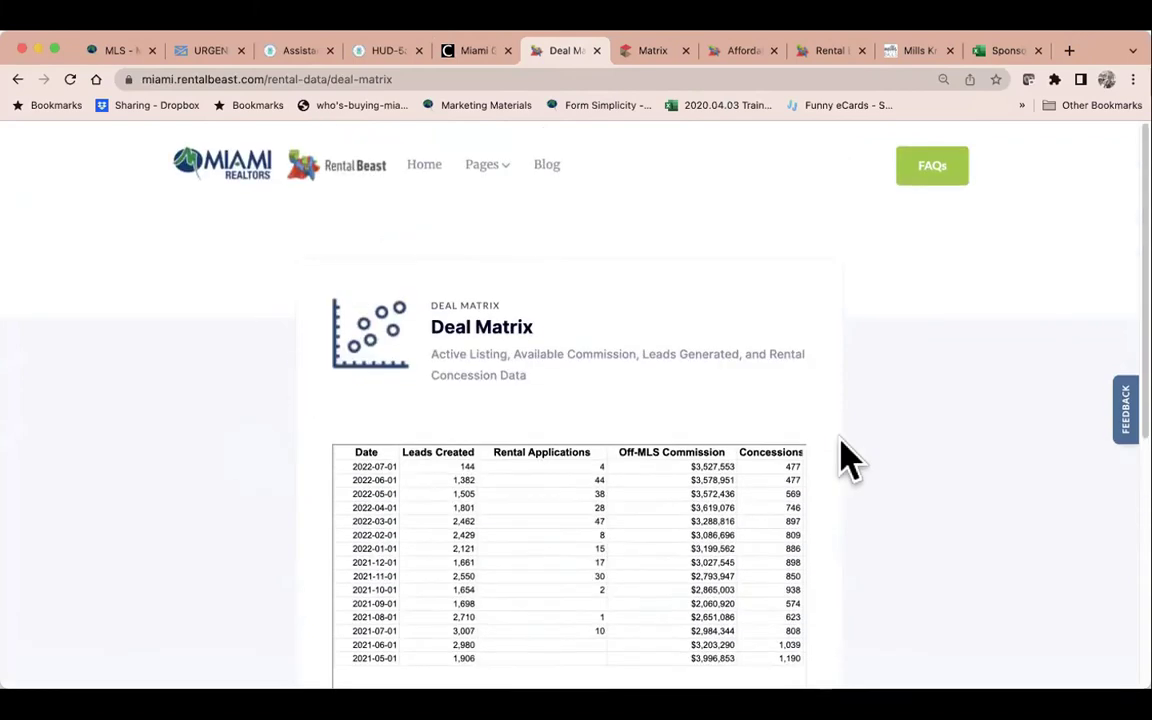
- Launch Rental Beast Gateway from Miami Gateway and close the Matrix, Deal Matrix, Affordability and new Broker Portal tabs, keeping the existing broker portal dashboard
{"action": "left_click", "coordinate": [484, 52]}
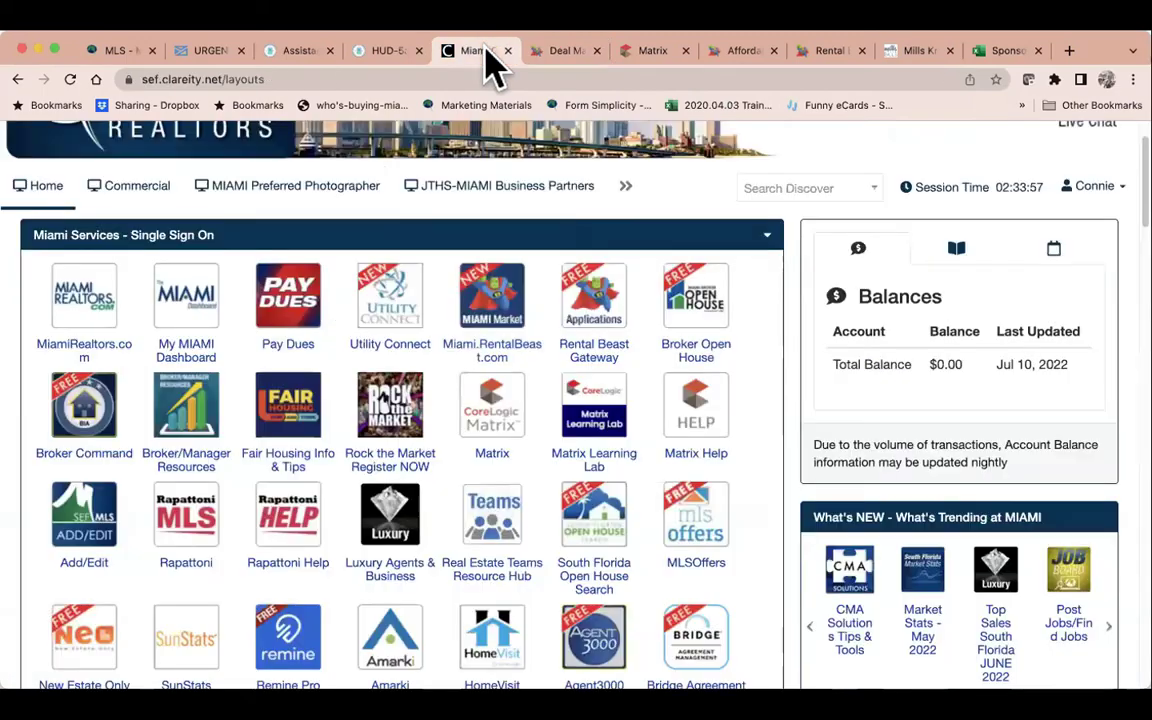
{"action": "left_click", "coordinate": [600, 318]}
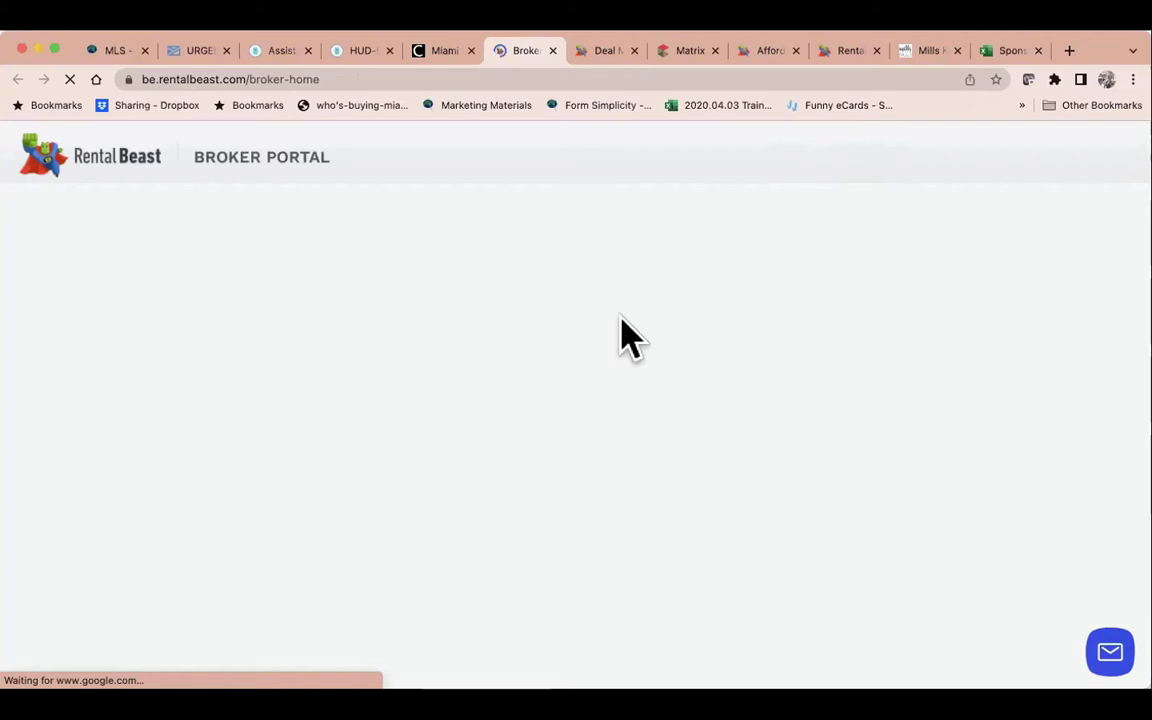
{"action": "left_click", "coordinate": [715, 50]}
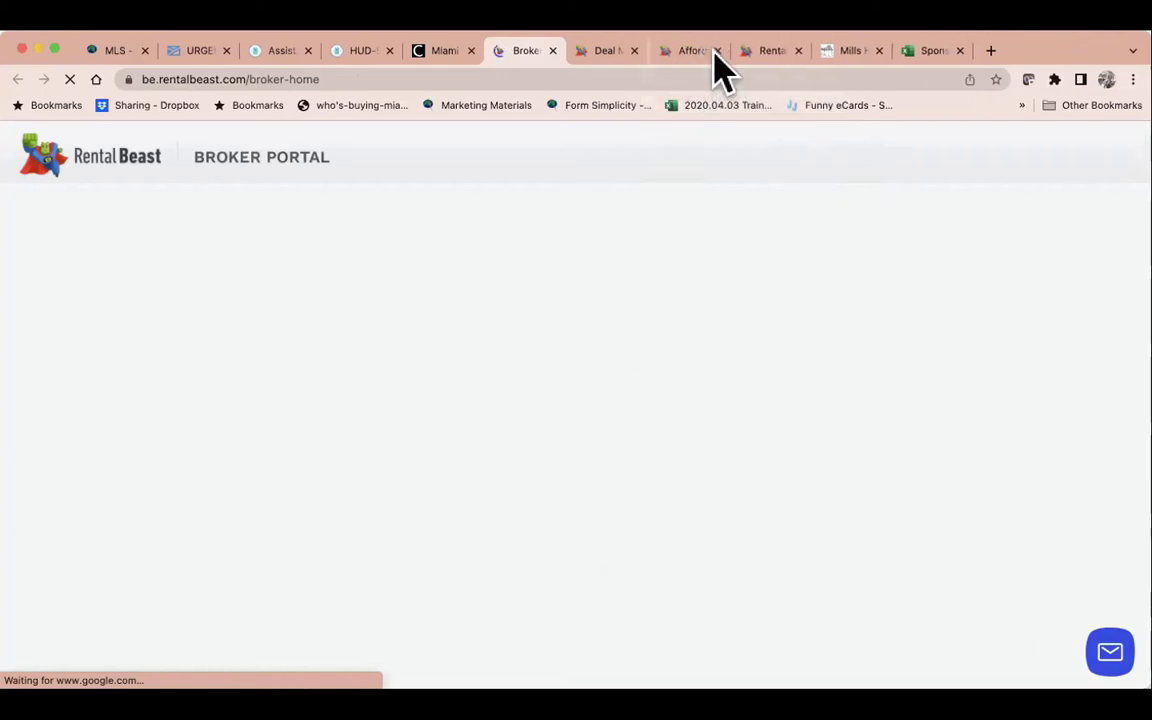
{"action": "left_click", "coordinate": [616, 52]}
{"action": "left_click", "coordinate": [634, 50]}
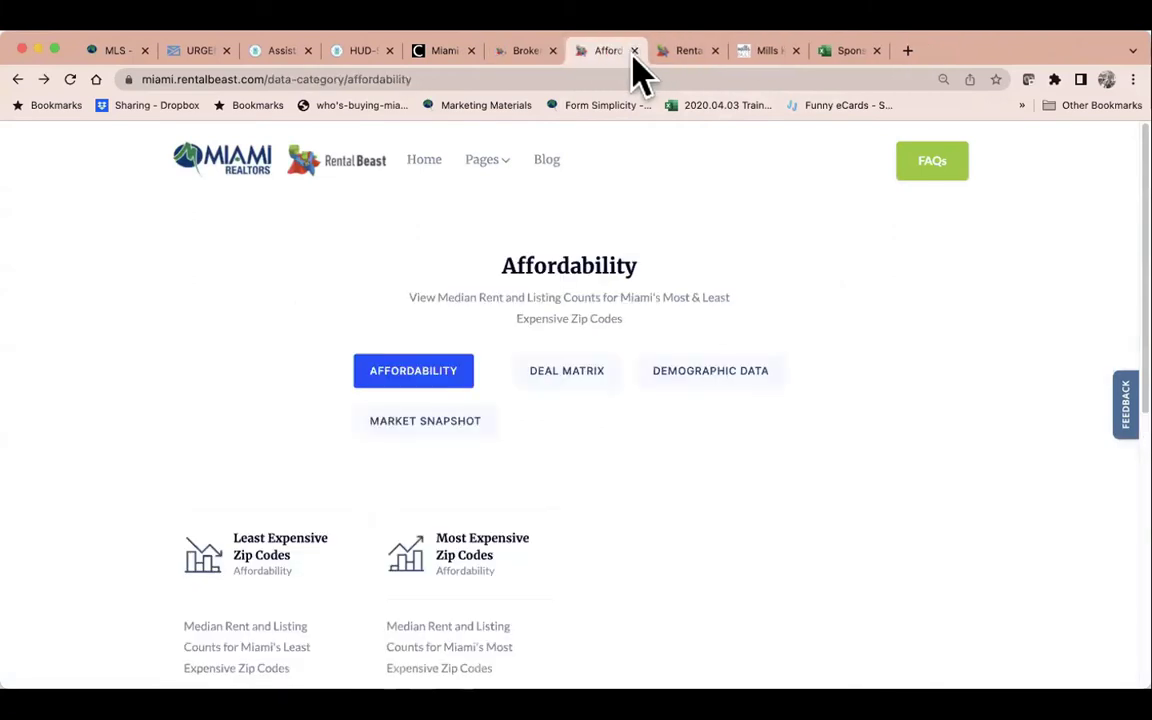
{"action": "left_click", "coordinate": [668, 52]}
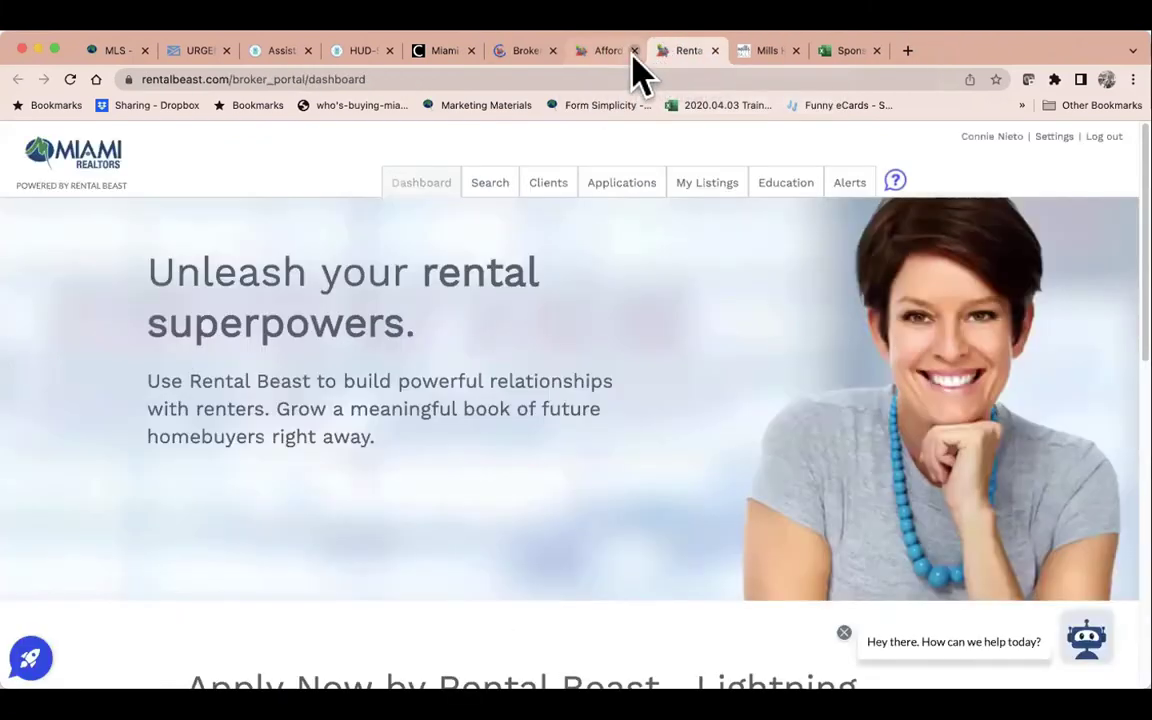
{"action": "left_click", "coordinate": [634, 50]}
{"action": "left_click", "coordinate": [552, 50]}
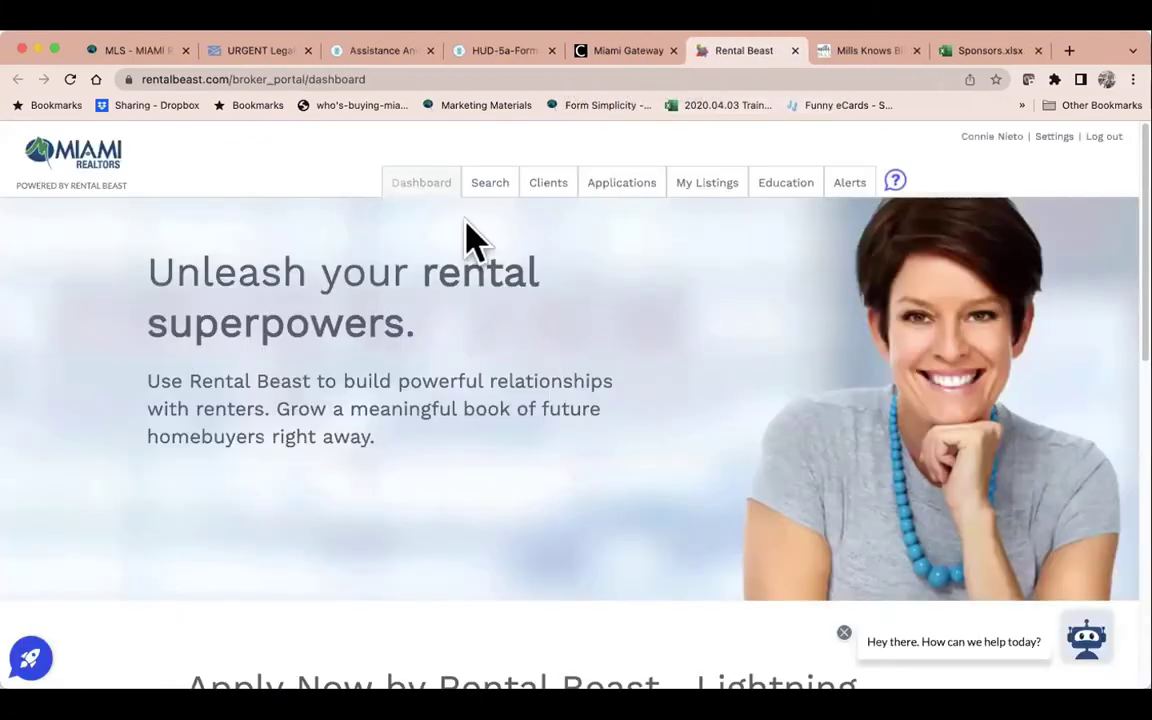
- Look over the Apply Now by Rental Beast section and the option to start a first application on the broker portal dashboard
{"action": "scroll", "coordinate": [596, 314], "scroll_direction": "down", "scroll_amount": 5}
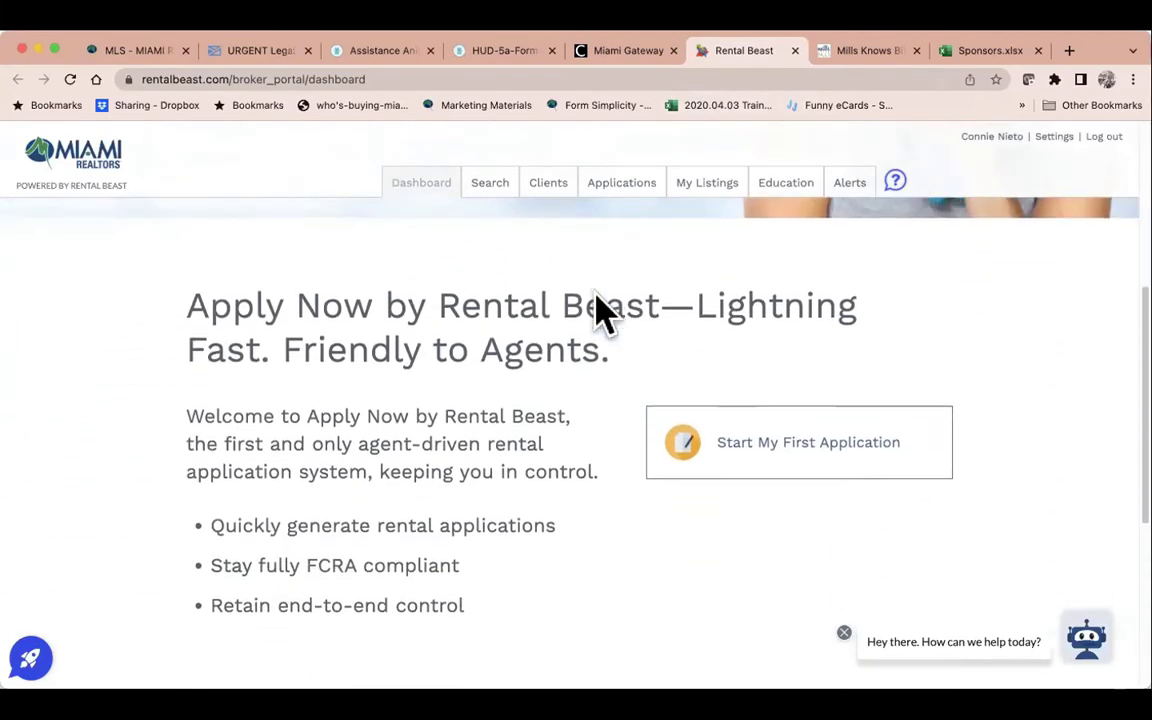
{"action": "scroll", "coordinate": [651, 290], "scroll_direction": "down", "scroll_amount": 1}
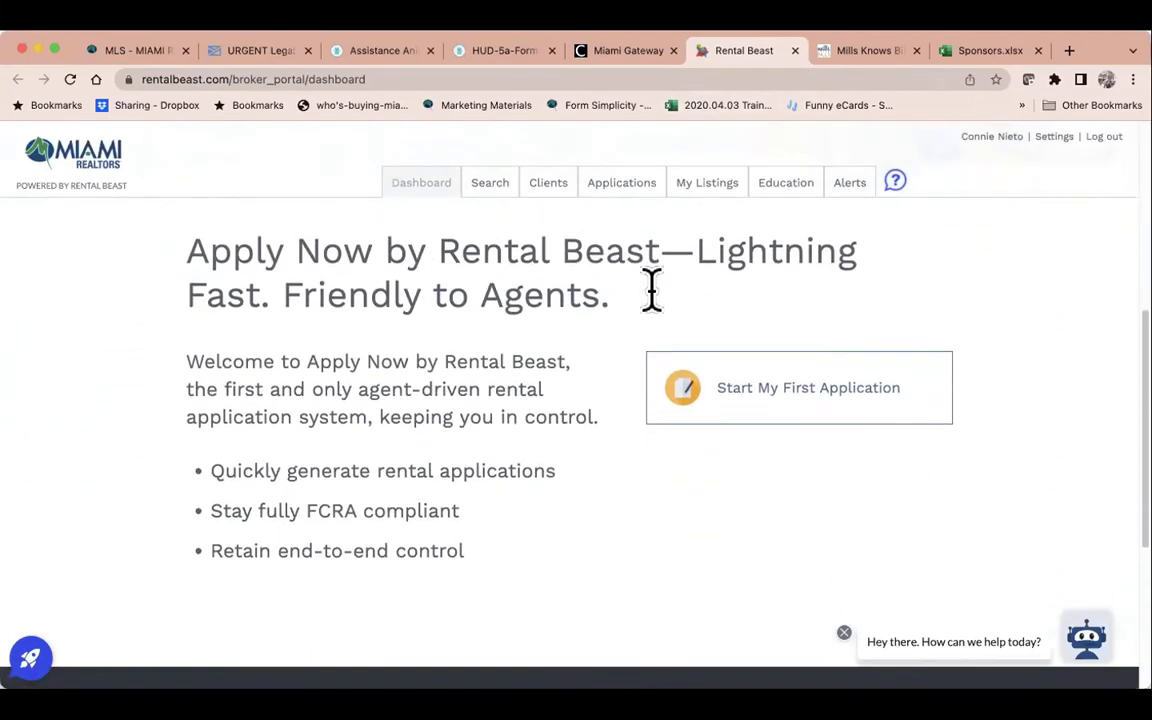
{"action": "scroll", "coordinate": [651, 290], "scroll_direction": "down", "scroll_amount": 3}
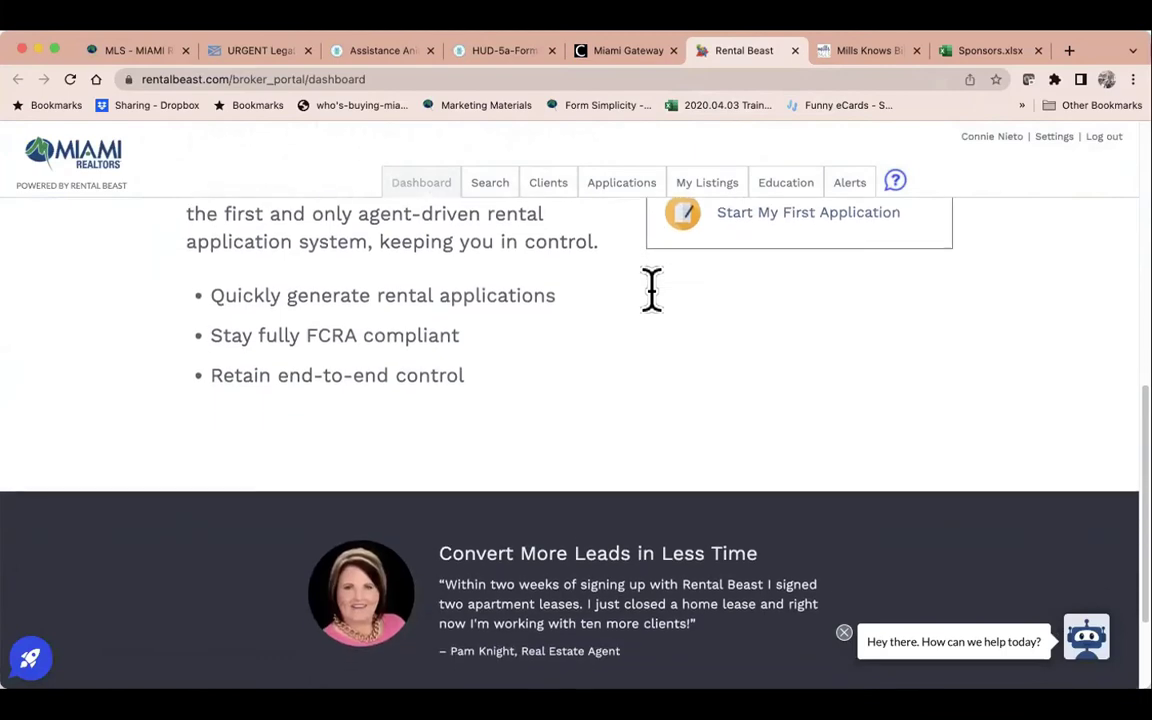
{"action": "scroll", "coordinate": [725, 288], "scroll_direction": "up", "scroll_amount": 2}
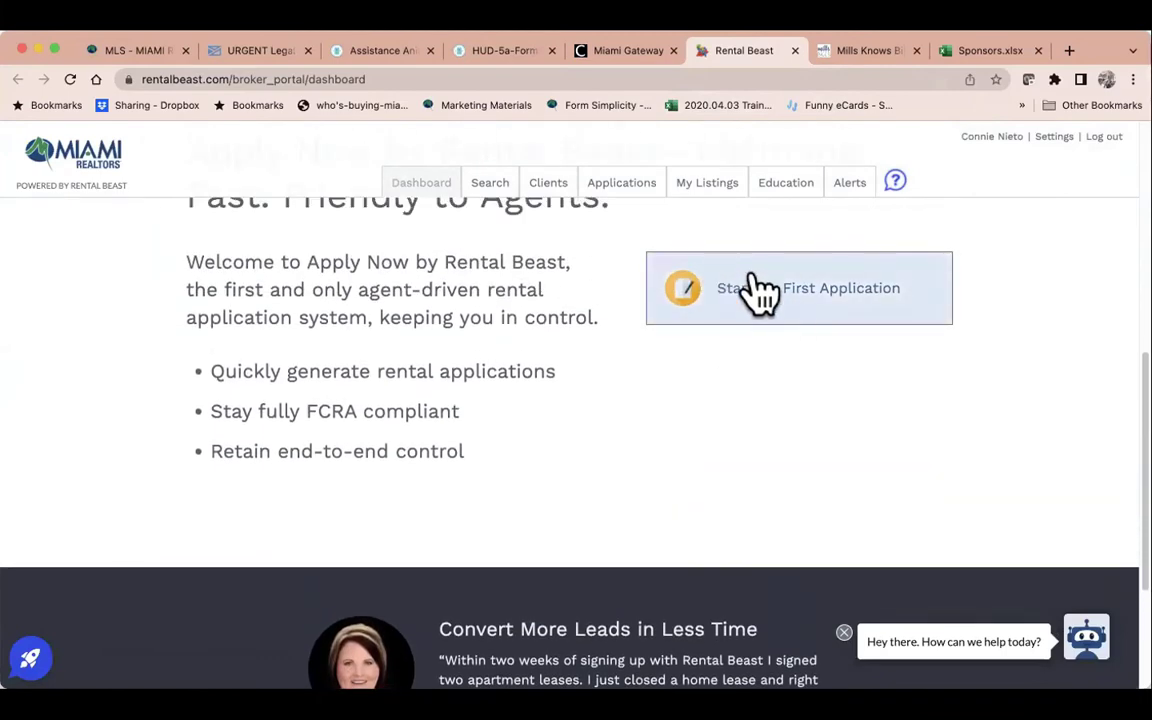
- Start a first rental application and look over its Property Contact, Property and Applicants sections and the introductory instructions
{"action": "left_click", "coordinate": [757, 289]}
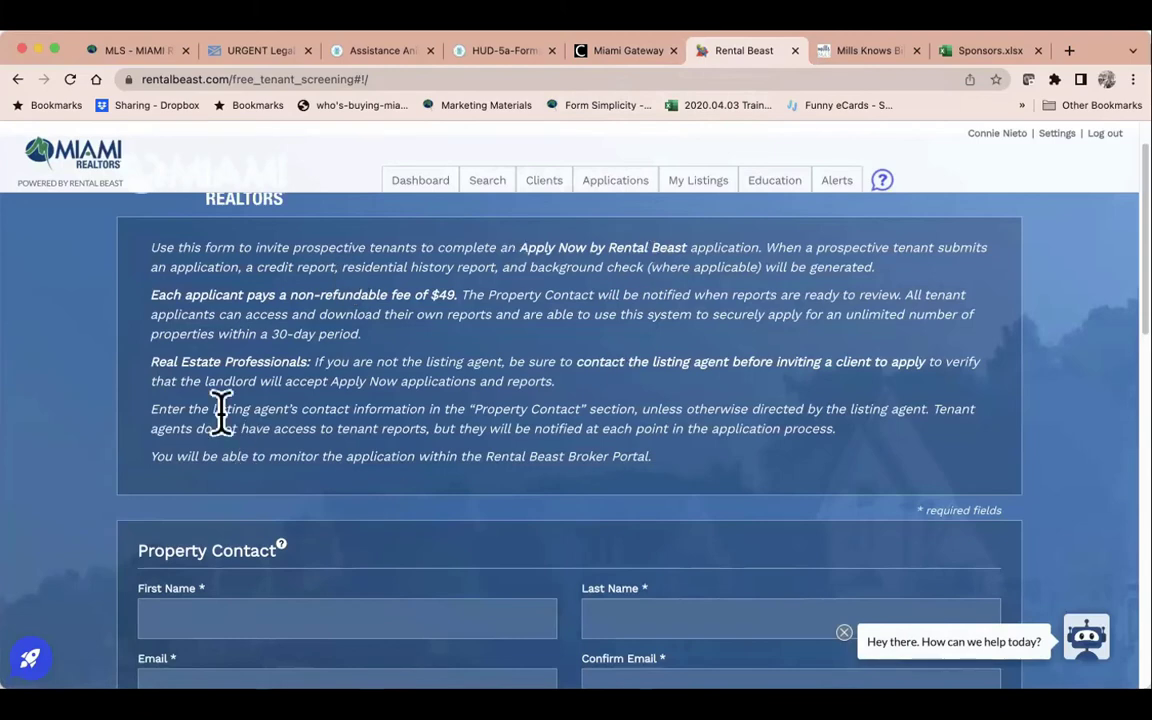
{"action": "scroll", "coordinate": [455, 400], "scroll_direction": "down", "scroll_amount": 10}
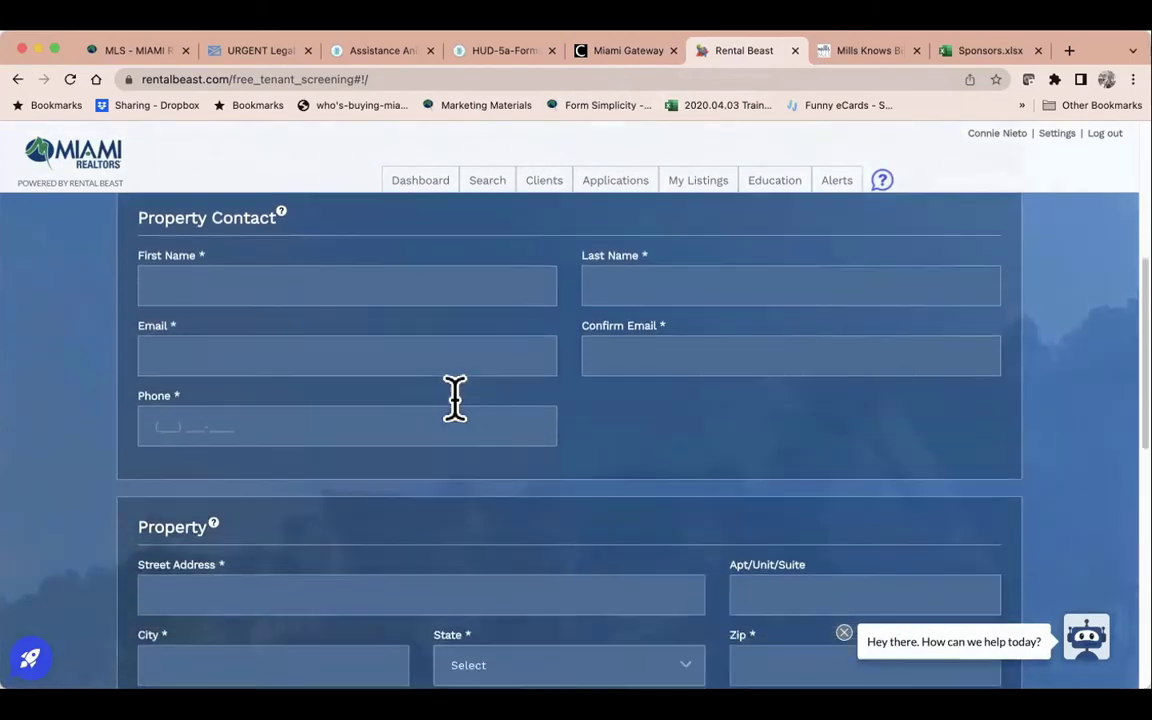
{"action": "scroll", "coordinate": [455, 400], "scroll_direction": "down", "scroll_amount": 6}
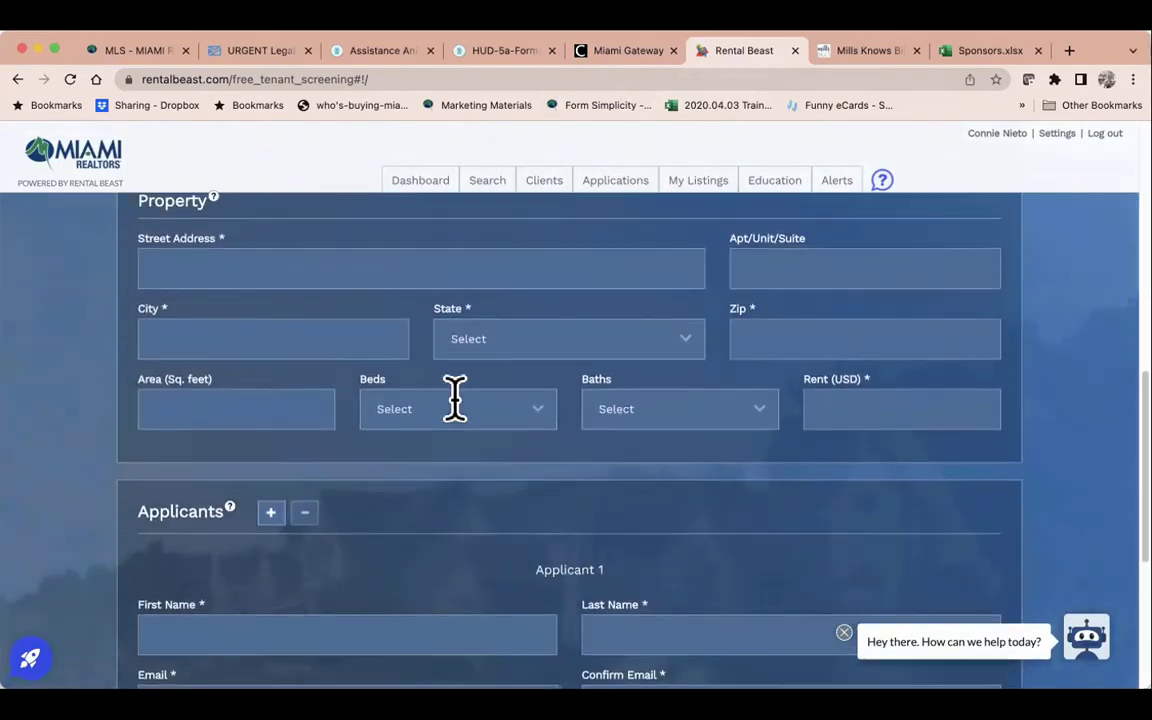
{"action": "scroll", "coordinate": [455, 416], "scroll_direction": "down", "scroll_amount": 4}
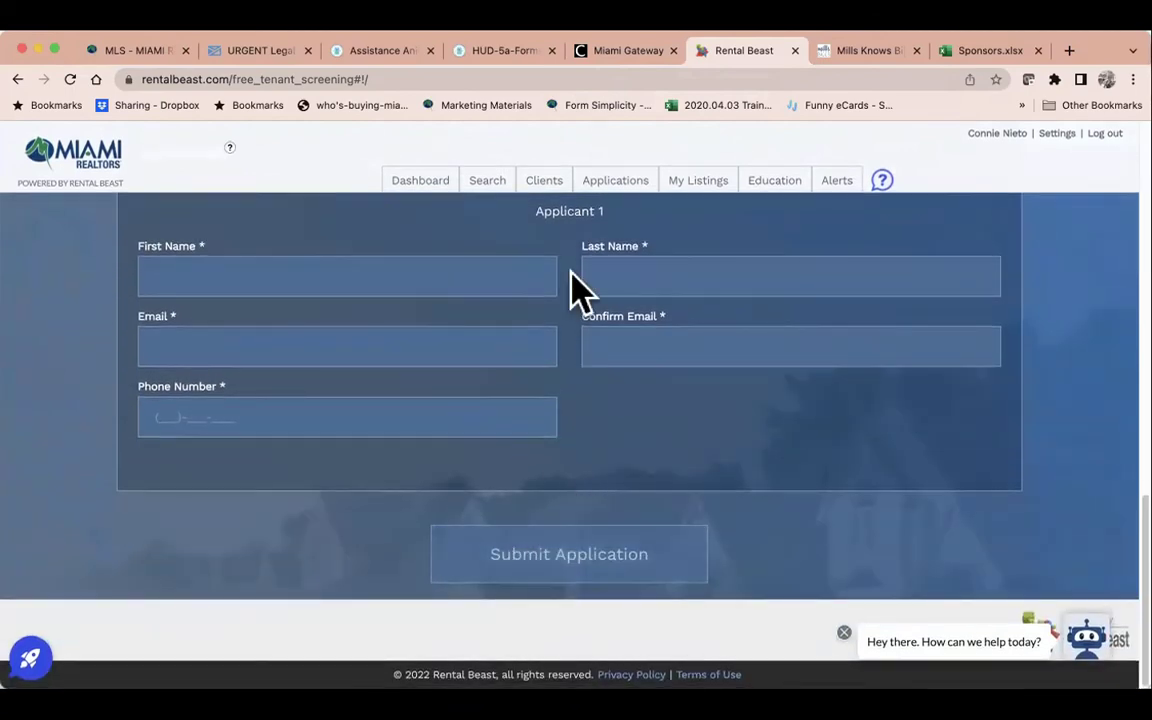
{"action": "scroll", "coordinate": [571, 290], "scroll_direction": "up", "scroll_amount": 5}
{"action": "scroll", "coordinate": [572, 310], "scroll_direction": "up", "scroll_amount": 5}
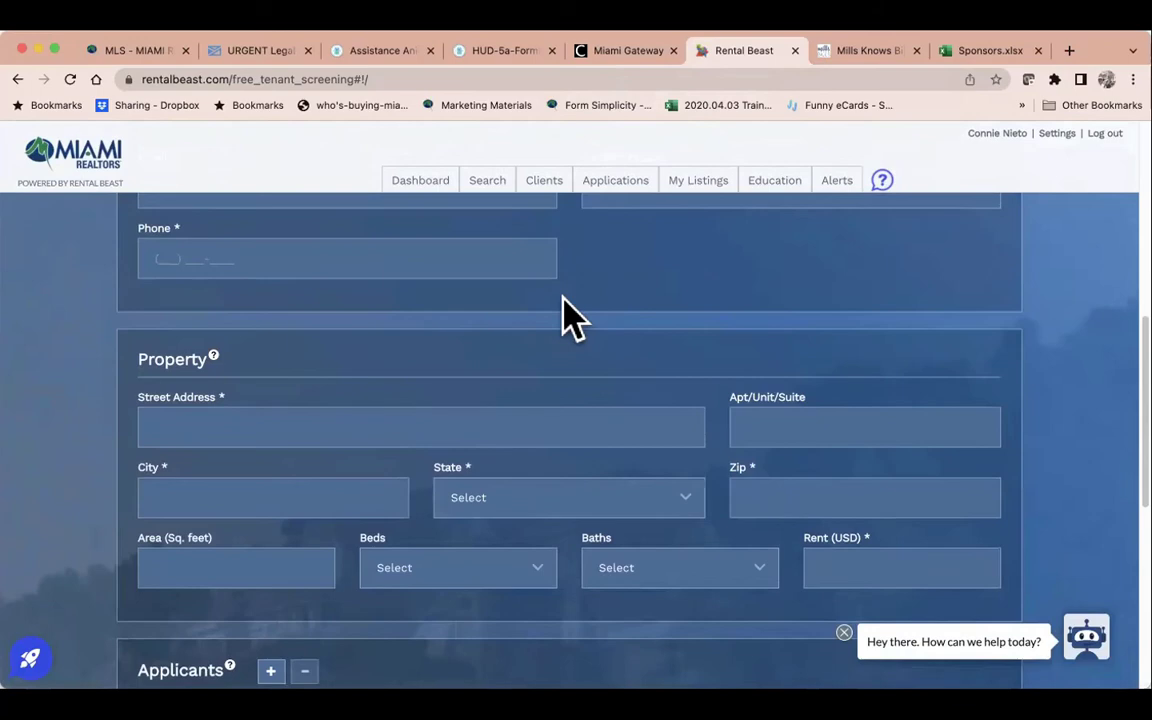
{"action": "scroll", "coordinate": [566, 314], "scroll_direction": "up", "scroll_amount": 10}
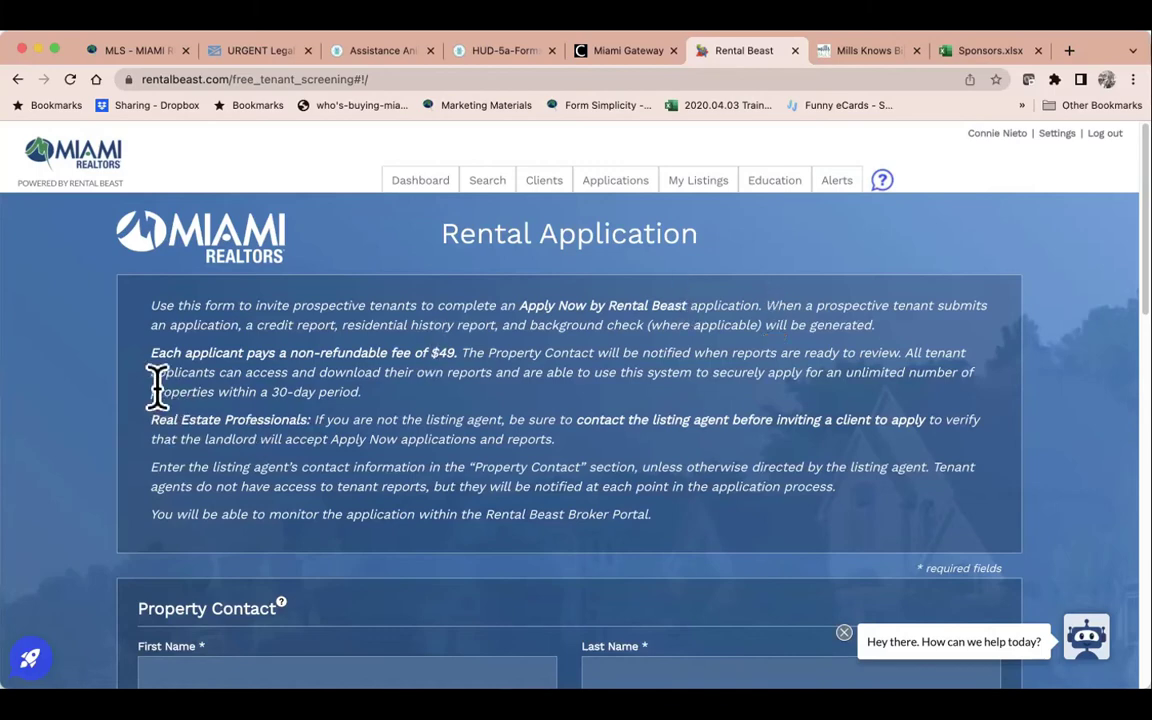
- Highlight the "properties within a 30-day period" wording in the instructions and look over the fee paragraph and Property Contact fields
{"action": "left_click_drag", "start_coordinate": [157, 390], "coordinate": [362, 393]}
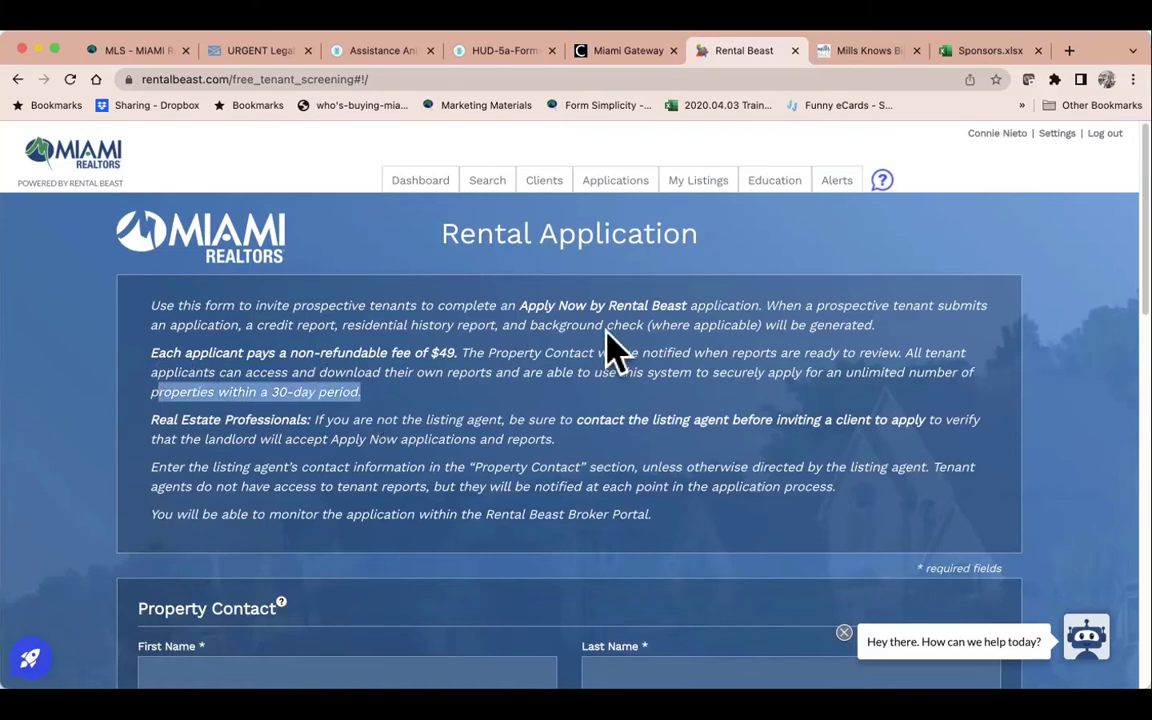
{"action": "scroll", "coordinate": [610, 415], "scroll_direction": "down", "scroll_amount": 5}
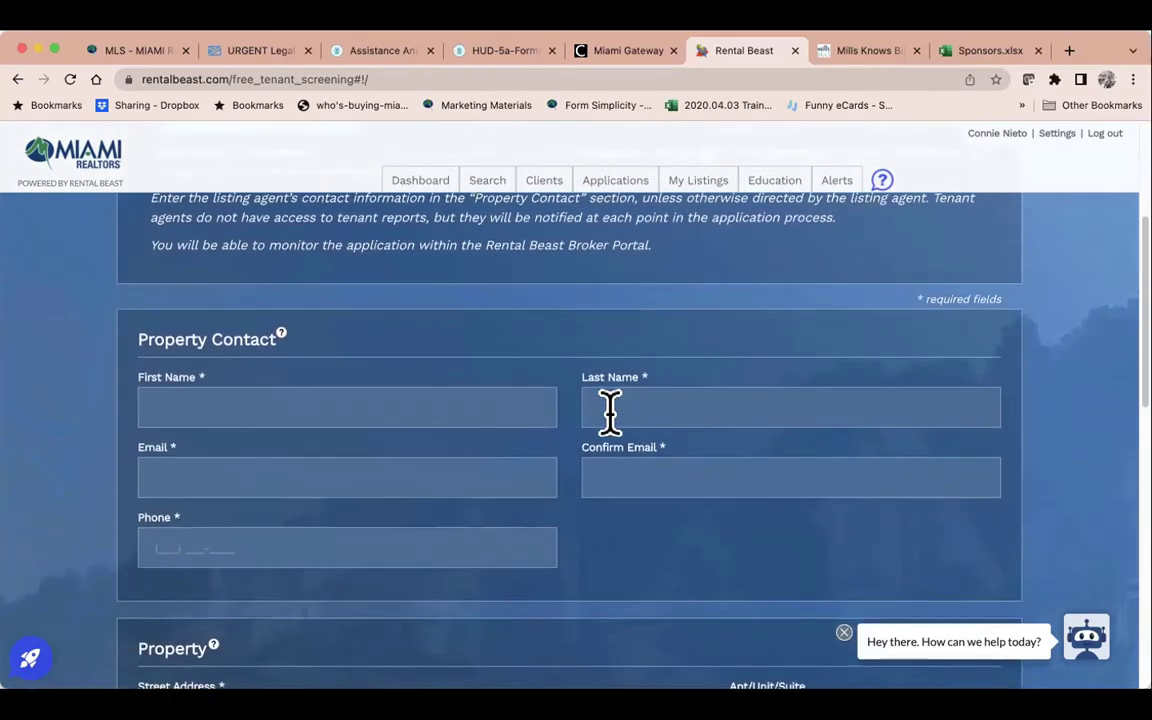
{"action": "scroll", "coordinate": [610, 412], "scroll_direction": "up", "scroll_amount": 4}
{"action": "scroll", "coordinate": [610, 412], "scroll_direction": "up", "scroll_amount": 2}
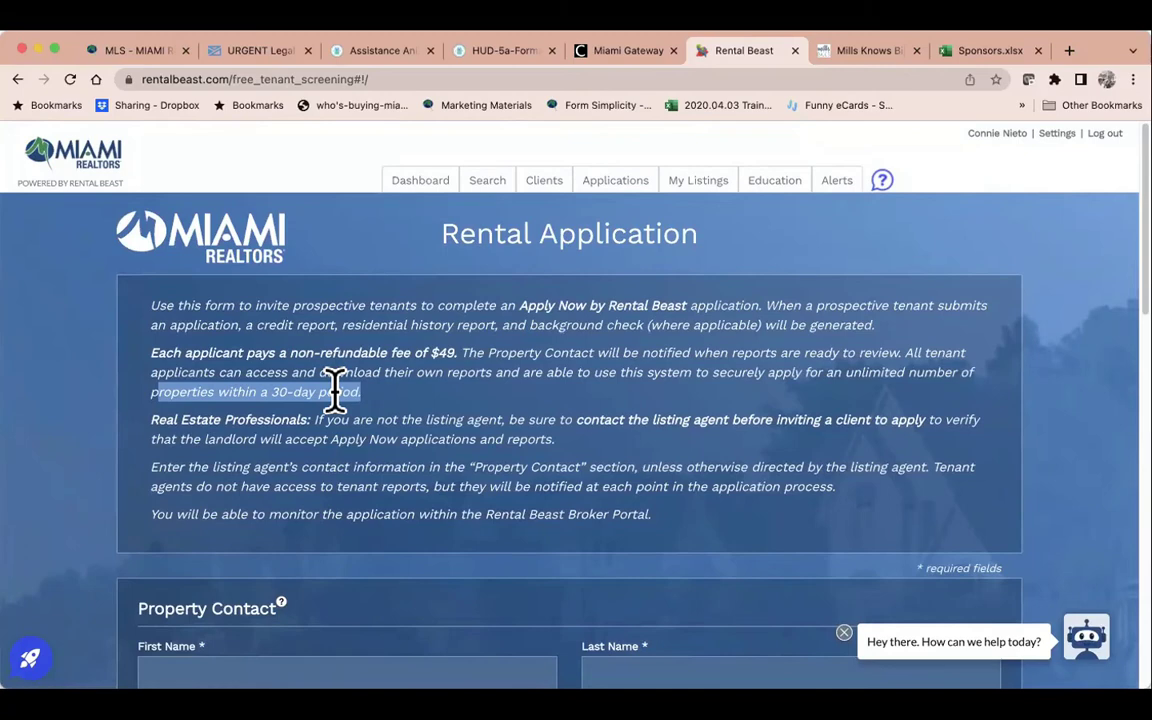
- Open the portal's property search and replace all saved locations with Miami, Florida, 33186
{"action": "left_click", "coordinate": [492, 194]}
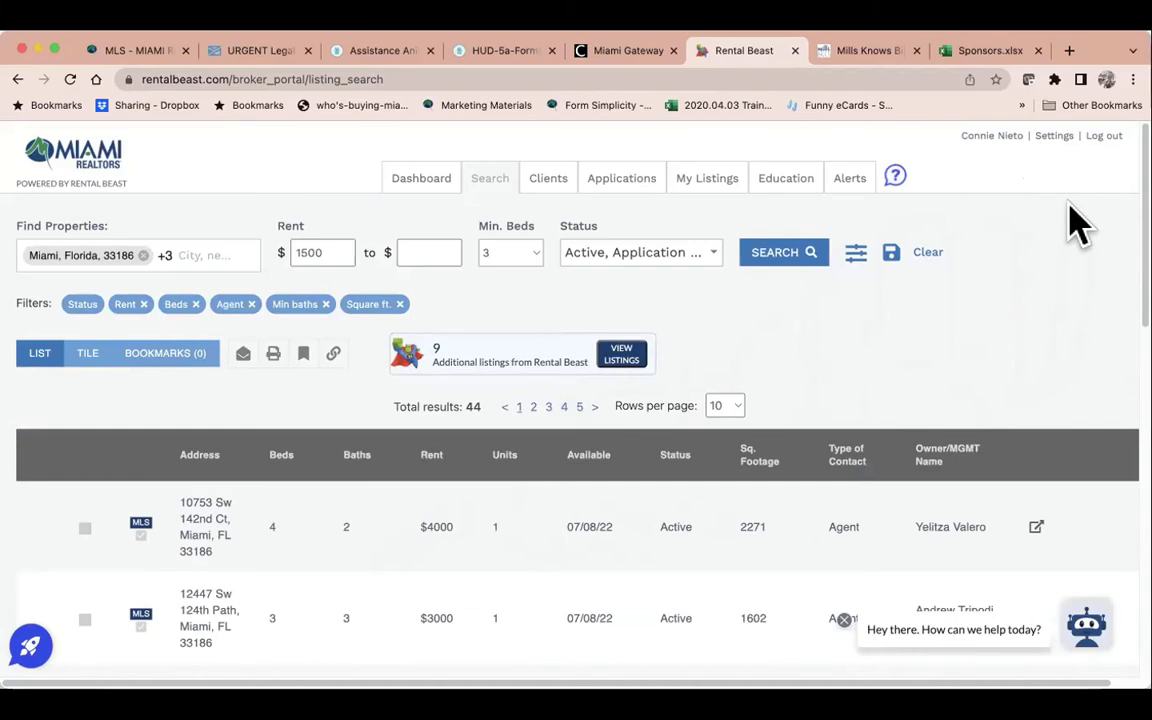
{"action": "left_click", "coordinate": [143, 255]}
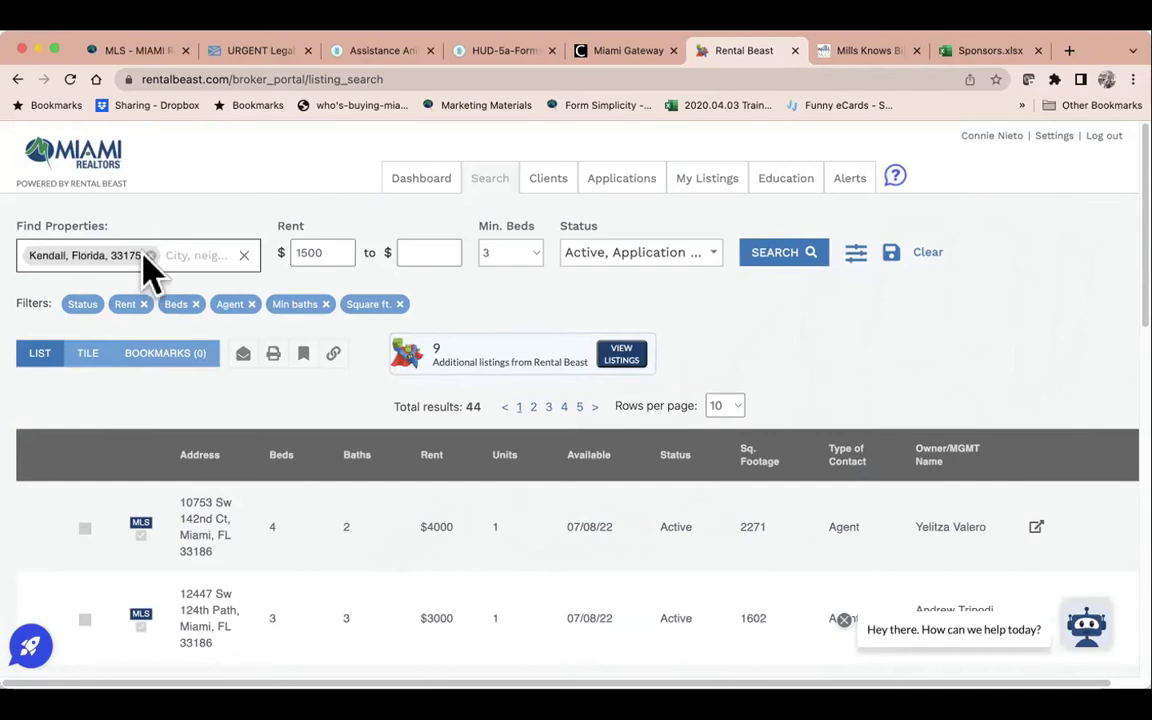
{"action": "left_click", "coordinate": [148, 255]}
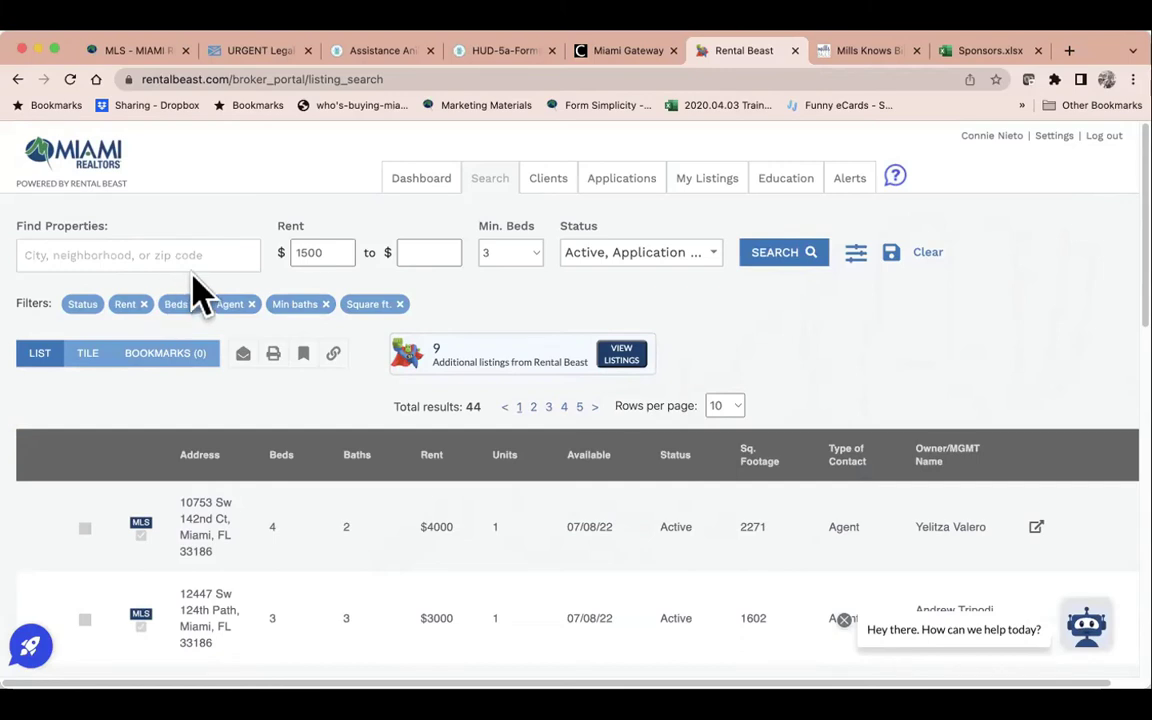
{"action": "left_click", "coordinate": [132, 242]}
{"action": "type", "text": "33"}
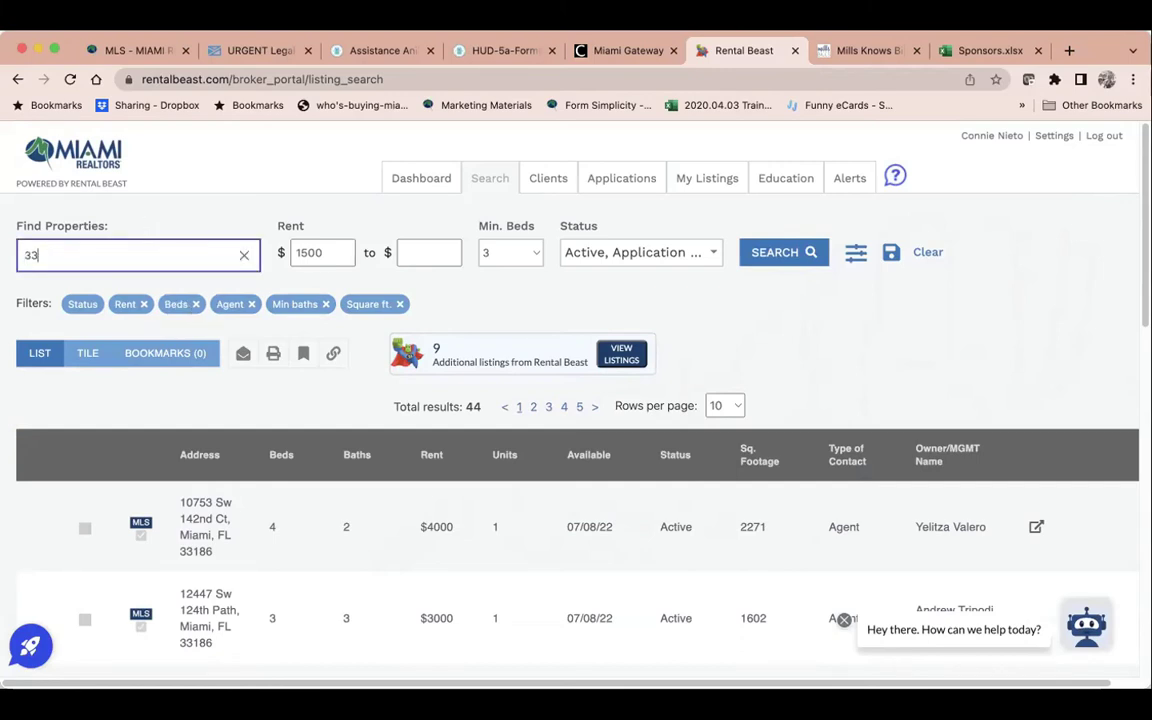
{"action": "type", "text": "186"}
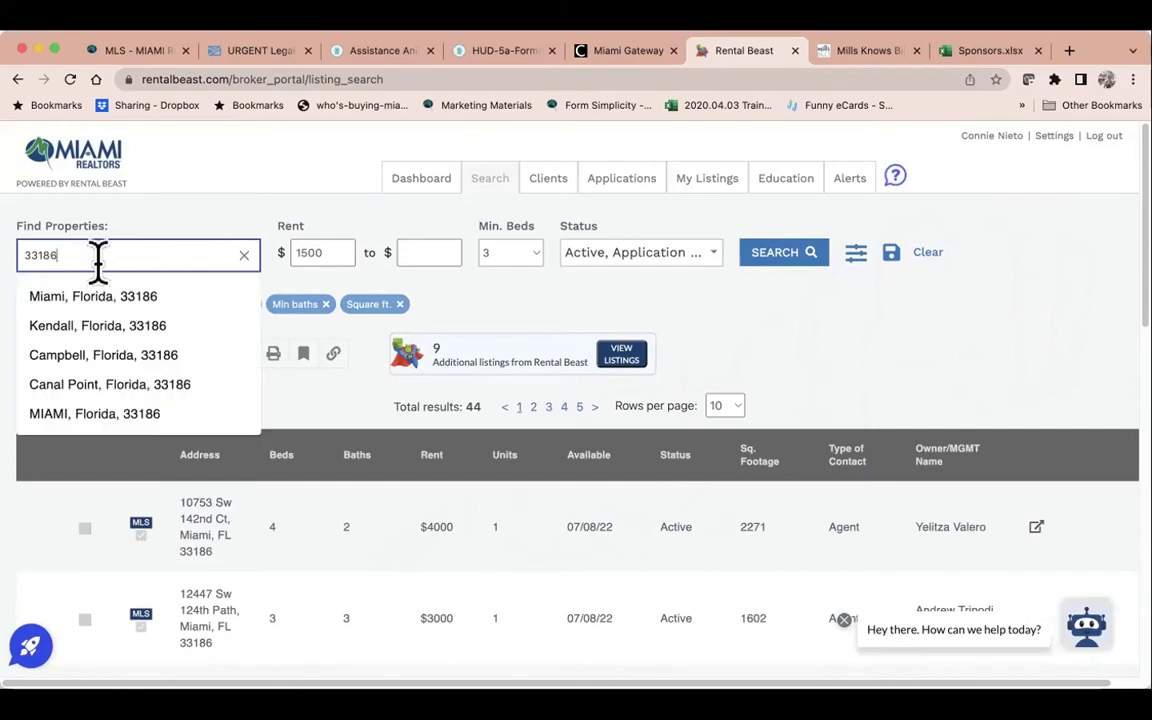
{"action": "left_click", "coordinate": [95, 297]}
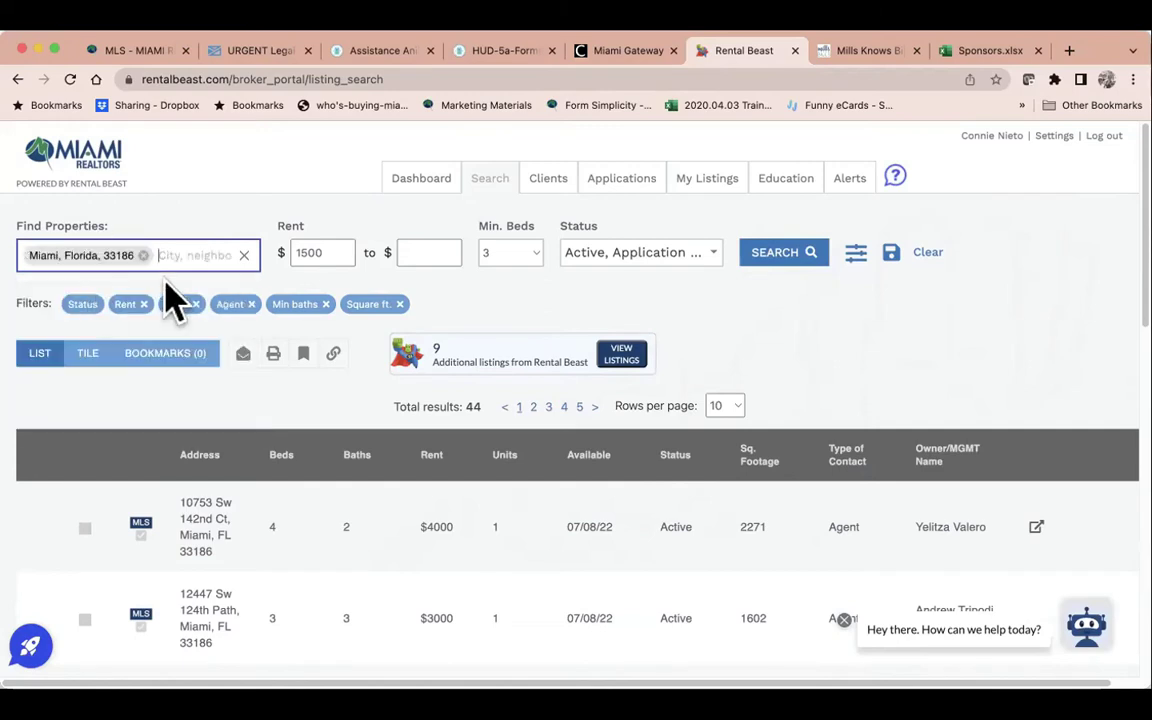
- Set the rent range to $1000–$3000 and the minimum beds to Any, and run the property search
{"action": "left_click_drag", "start_coordinate": [328, 251], "coordinate": [255, 250]}
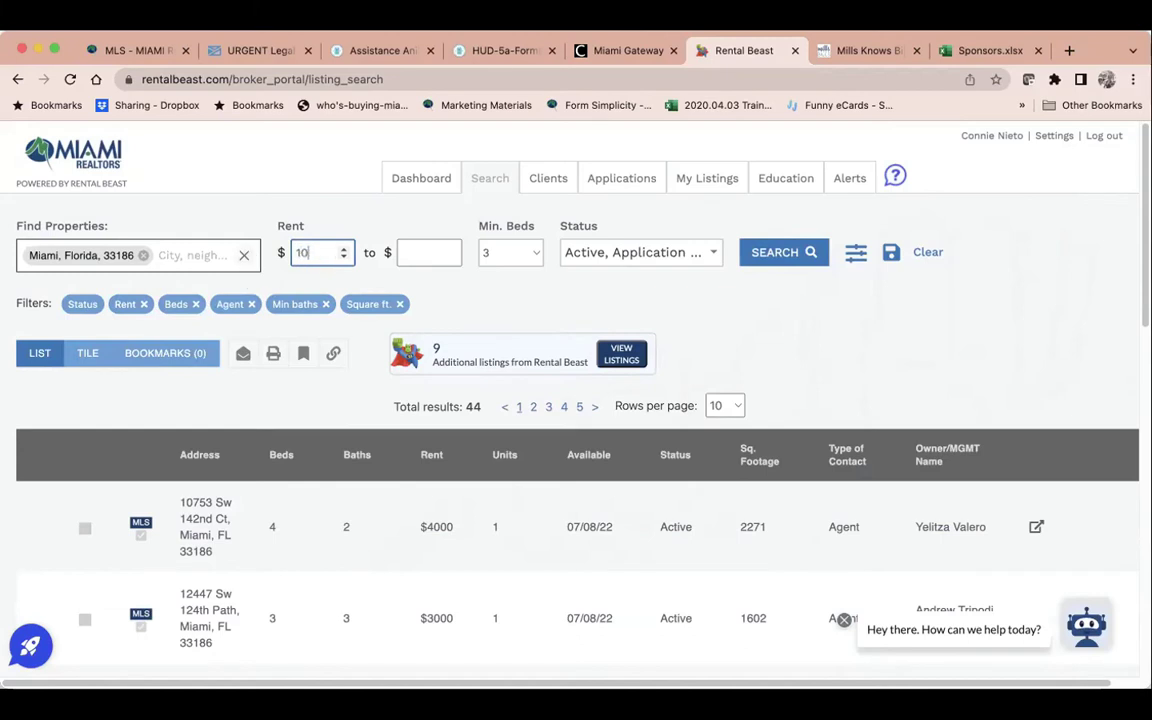
{"action": "left_click", "coordinate": [432, 252]}
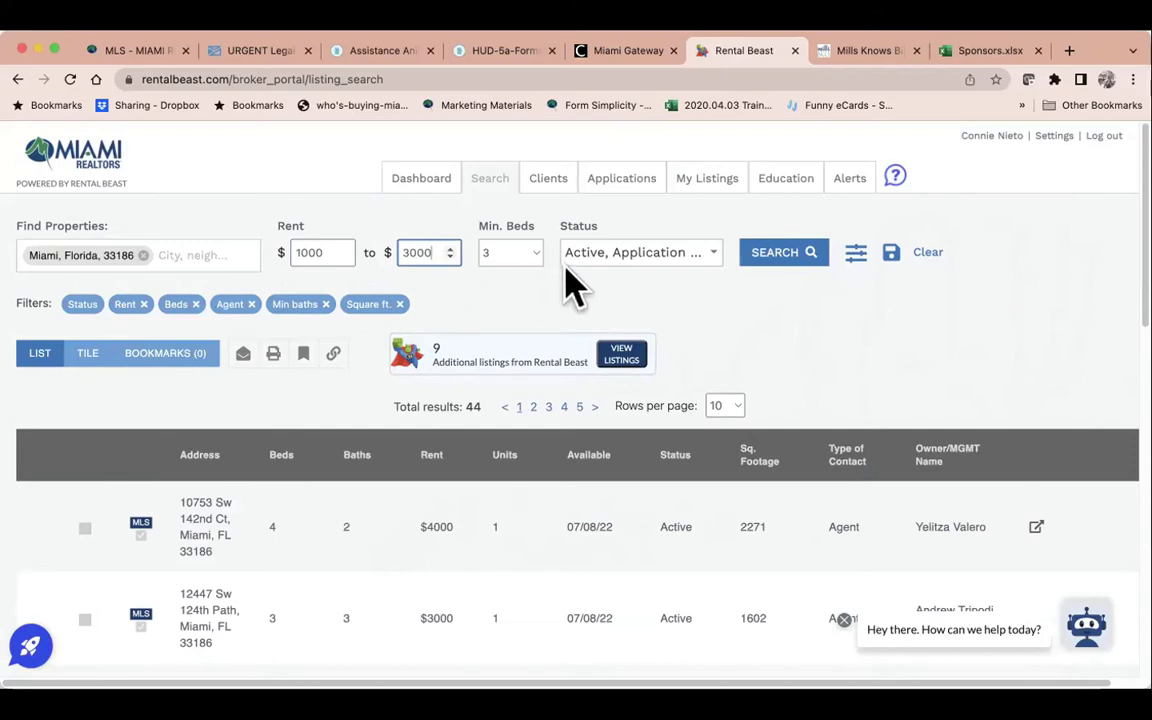
{"action": "left_click", "coordinate": [530, 258]}
{"action": "left_click", "coordinate": [503, 179]}
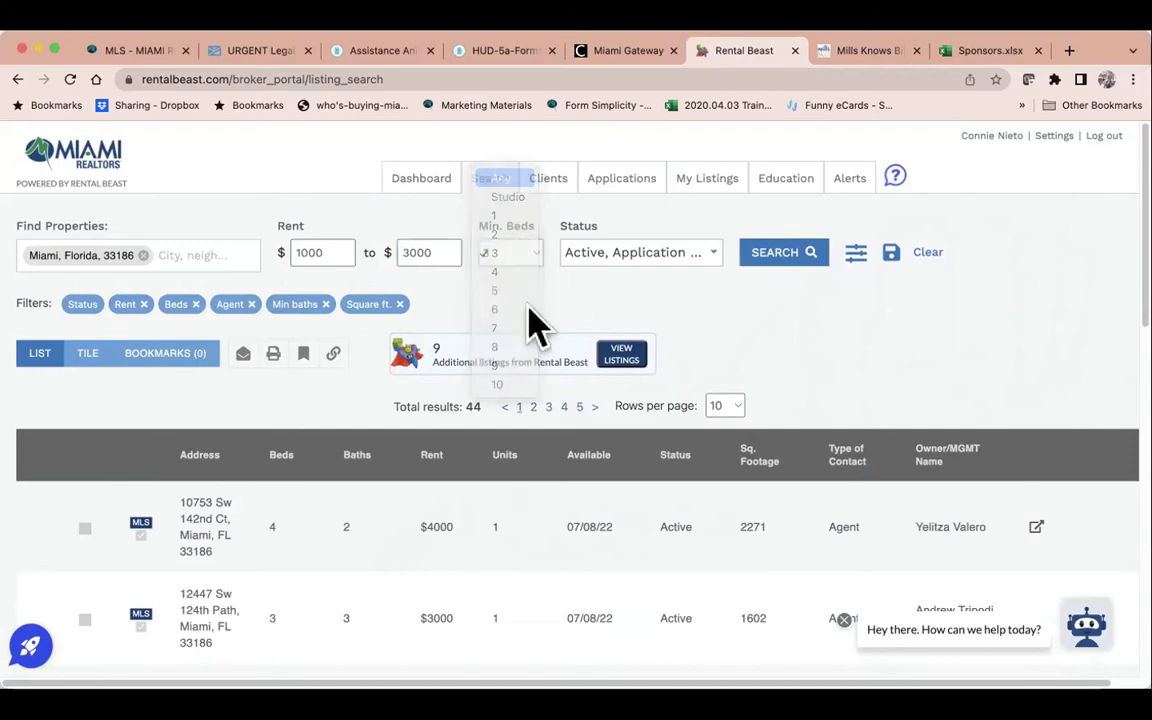
{"action": "left_click", "coordinate": [781, 258]}
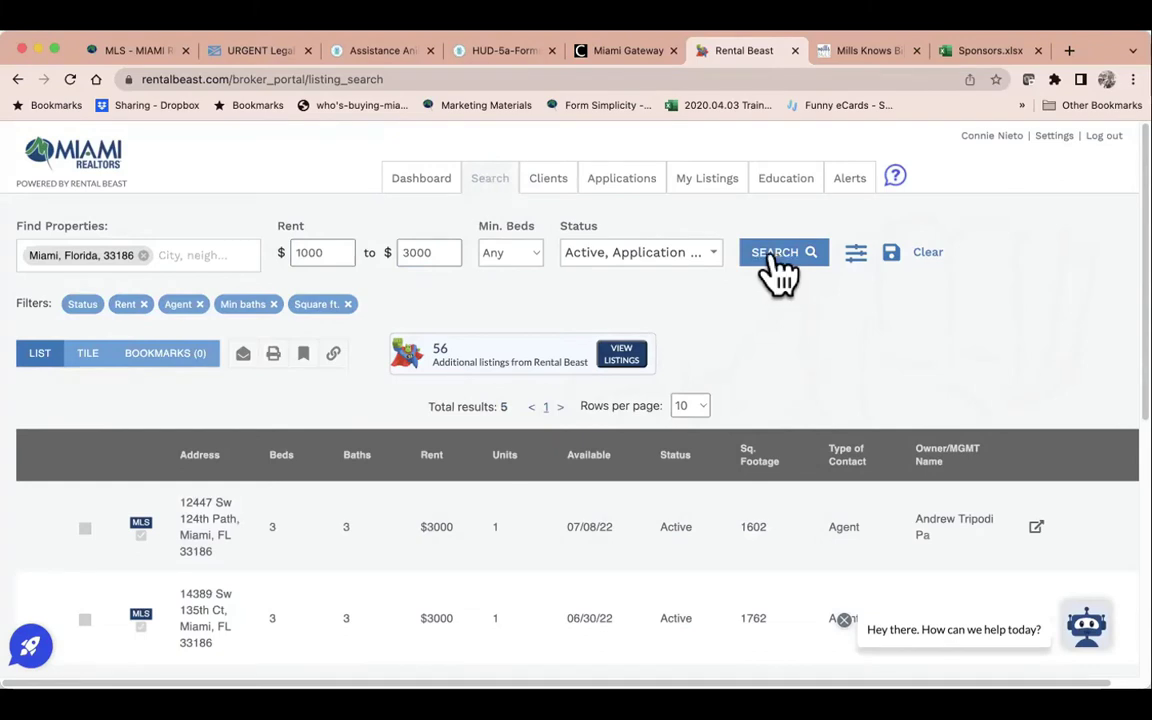
- Look through the matching rentals and open the details of the first listing, a 3-bedroom home at $3000
{"action": "scroll", "coordinate": [280, 550], "scroll_direction": "down", "scroll_amount": 3}
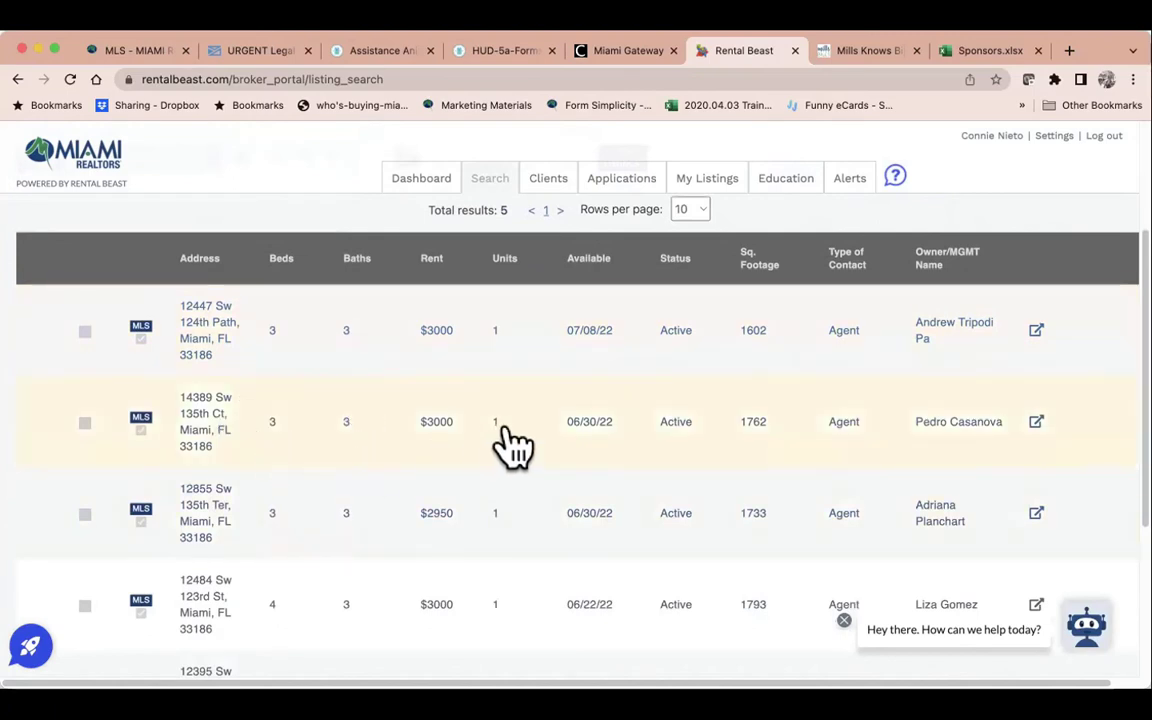
{"action": "scroll", "coordinate": [291, 445], "scroll_direction": "down", "scroll_amount": 3}
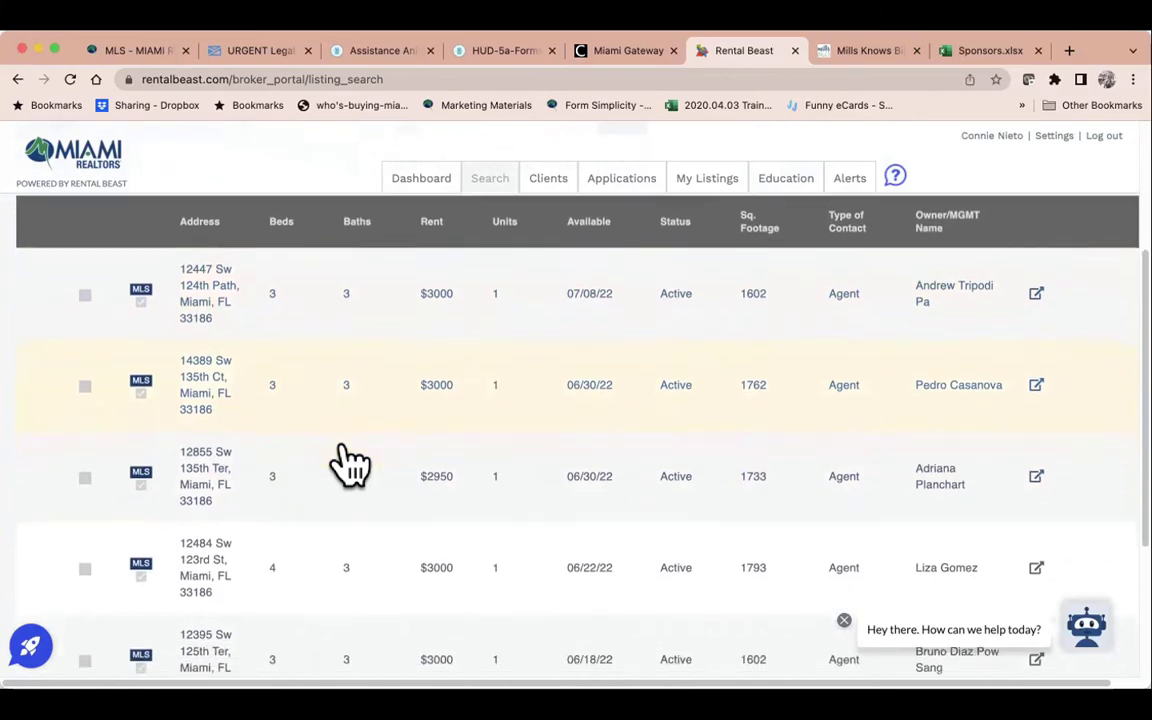
{"action": "scroll", "coordinate": [348, 463], "scroll_direction": "down", "scroll_amount": 2}
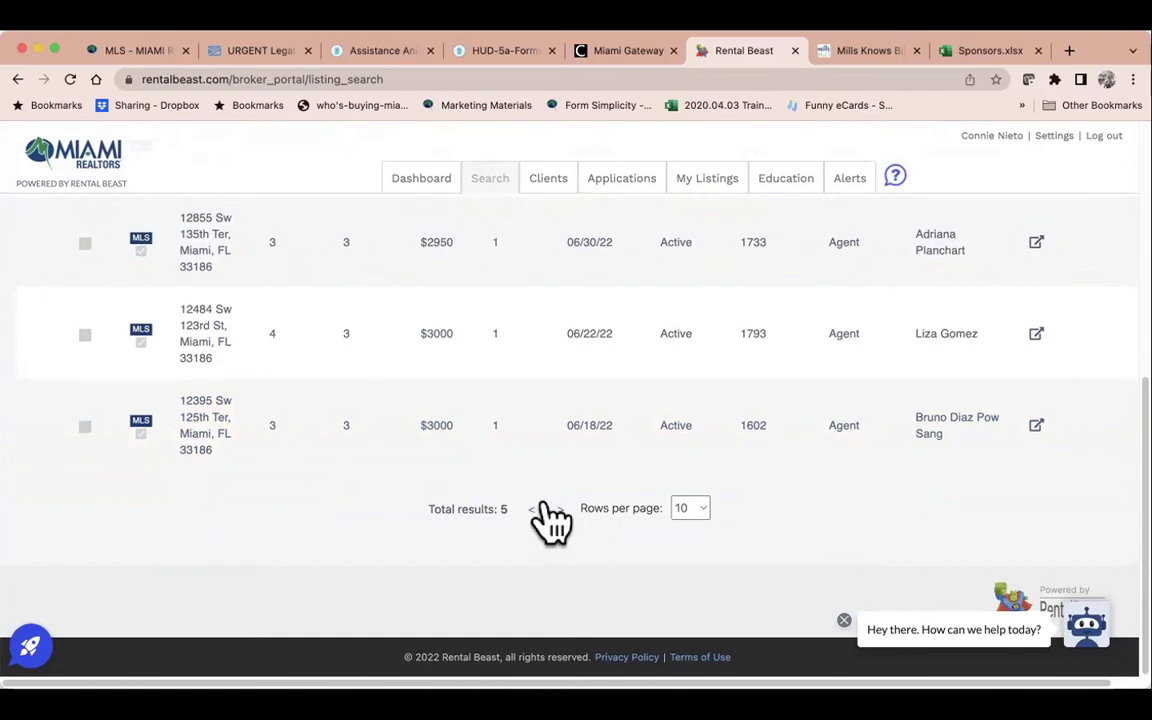
{"action": "scroll", "coordinate": [545, 507], "scroll_direction": "up", "scroll_amount": 3}
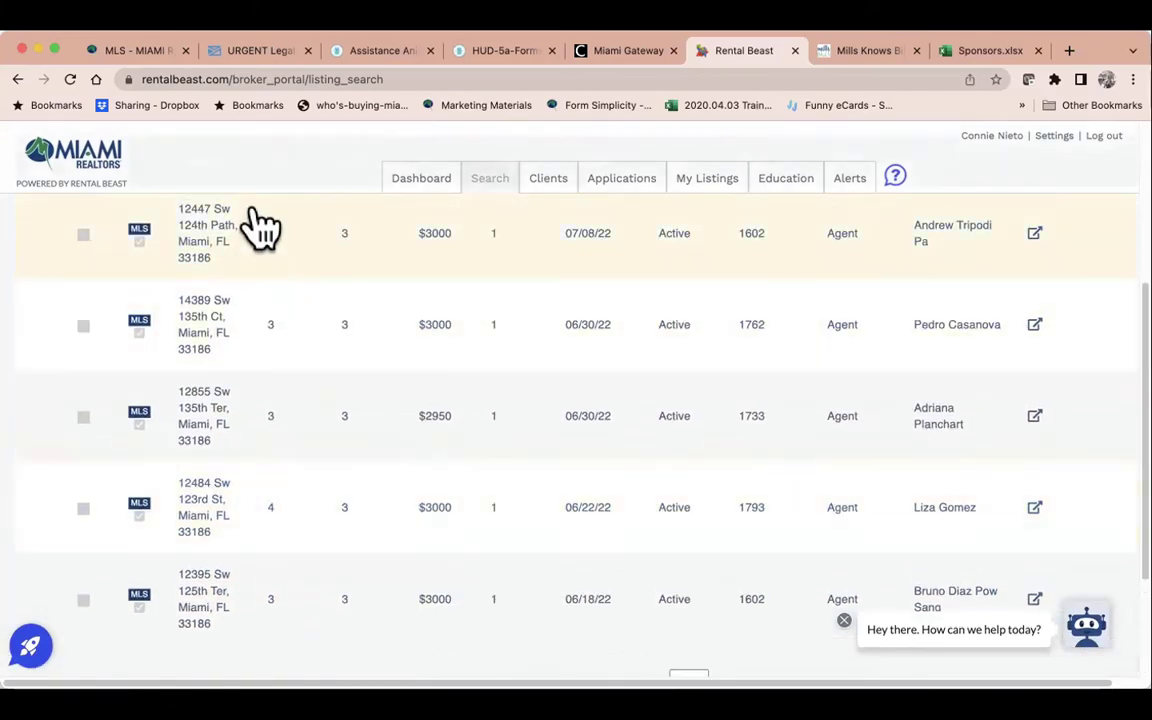
{"action": "scroll", "coordinate": [296, 501], "scroll_direction": "up", "scroll_amount": 5}
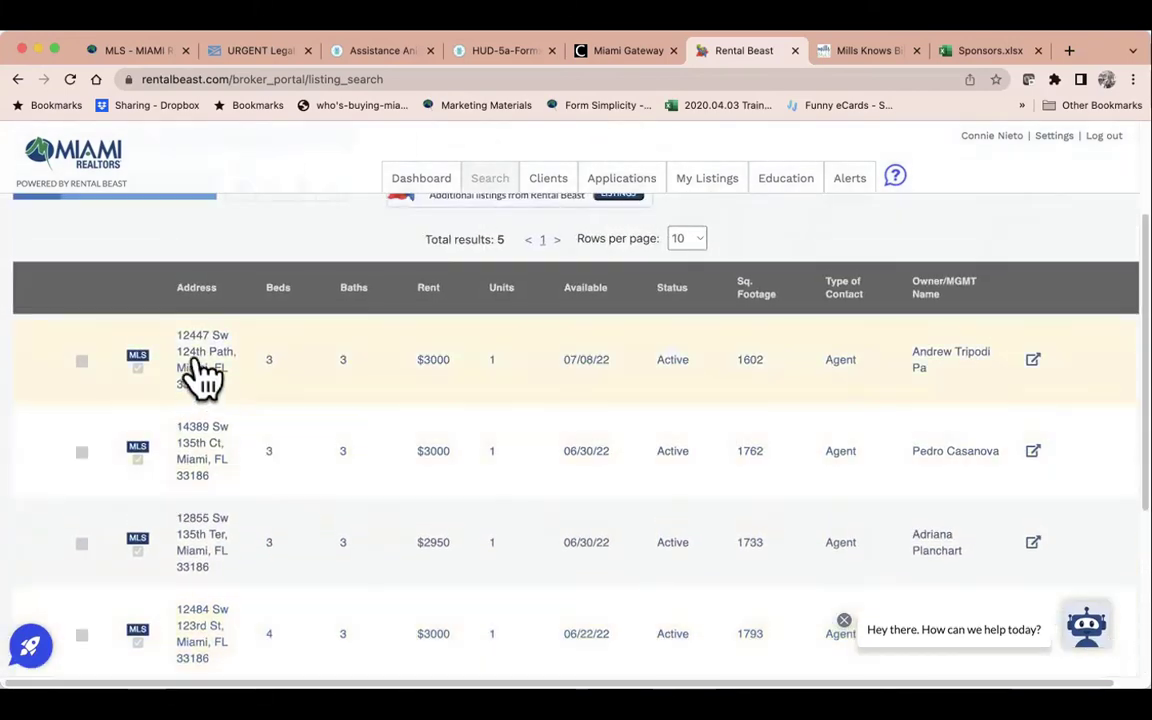
{"action": "left_click", "coordinate": [198, 378]}
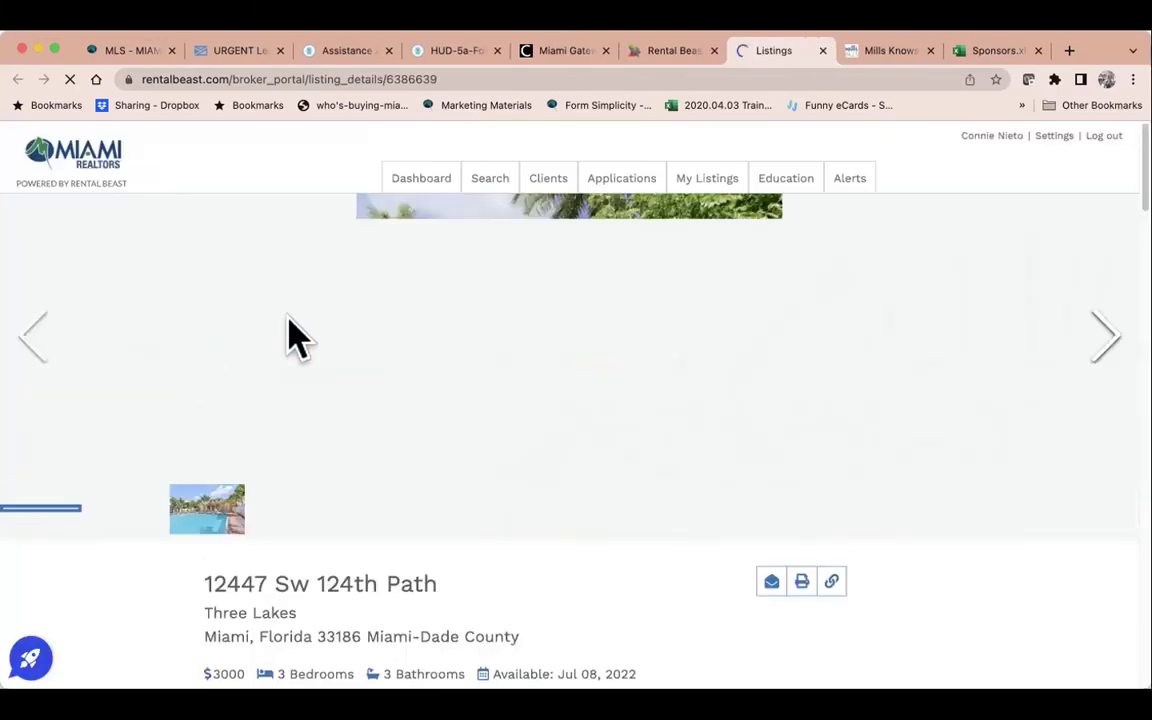
{"action": "scroll", "coordinate": [823, 434], "scroll_direction": "down", "scroll_amount": 2}
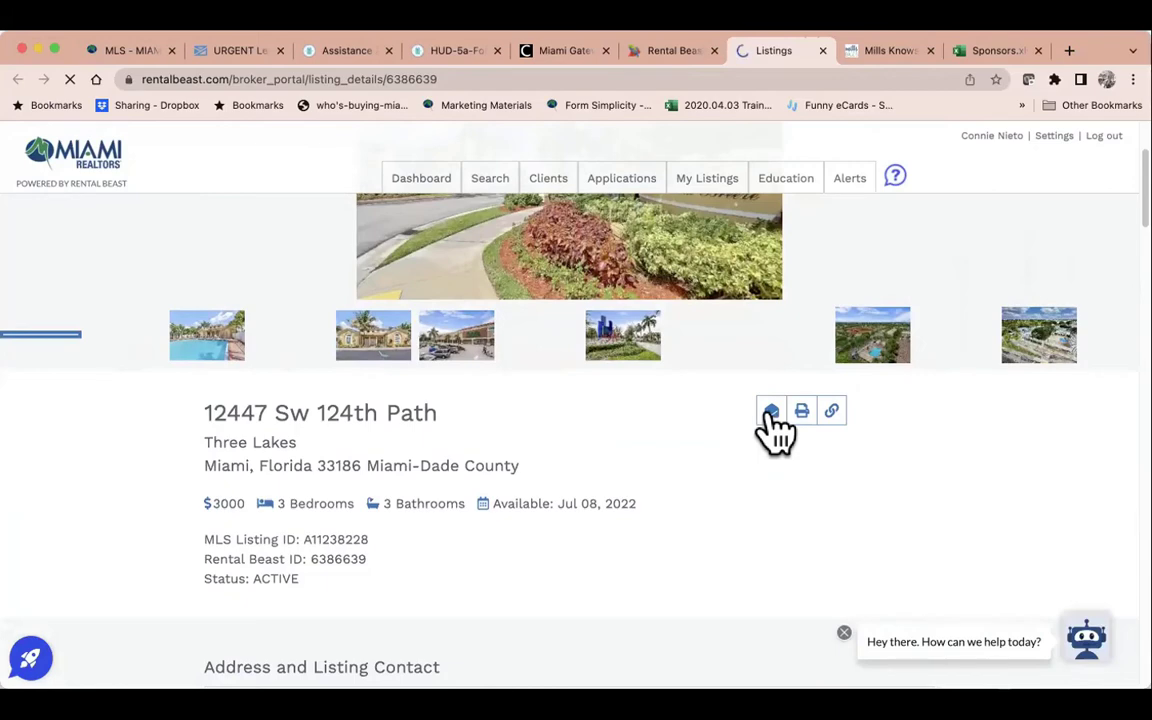
- Open the Email Listings form for this listing and review its client, email, format, subject, message and copy options
{"action": "left_click", "coordinate": [771, 412]}
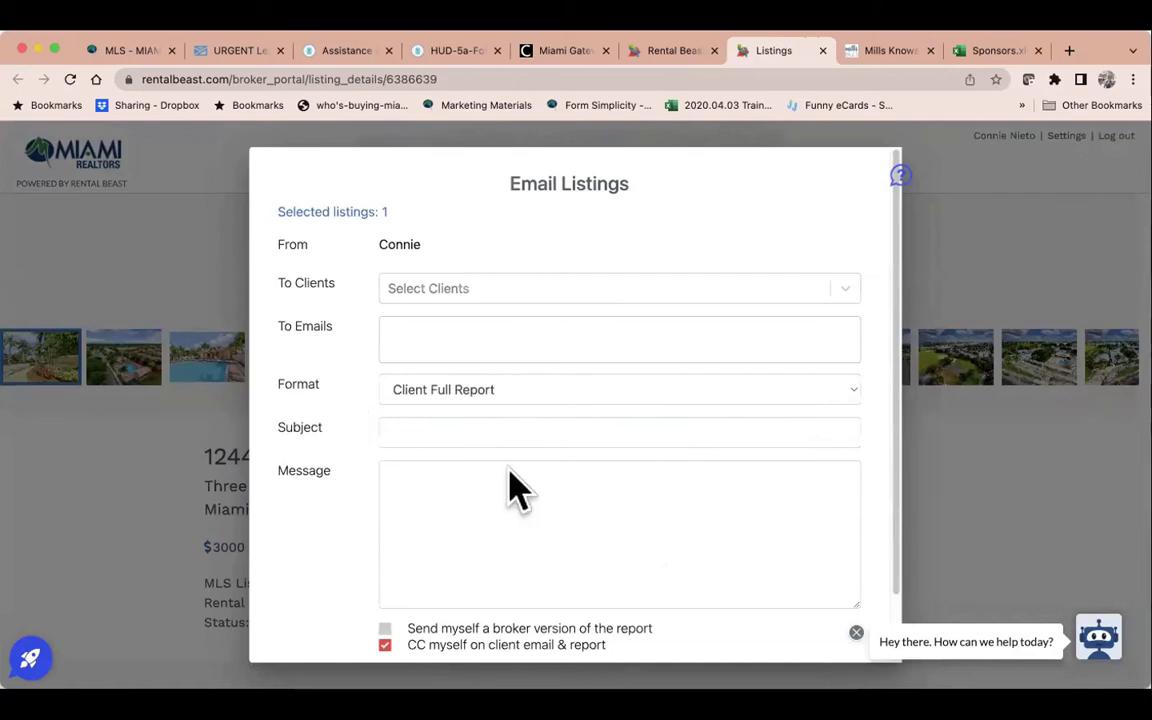
{"action": "scroll", "coordinate": [670, 350], "scroll_direction": "down", "scroll_amount": 2}
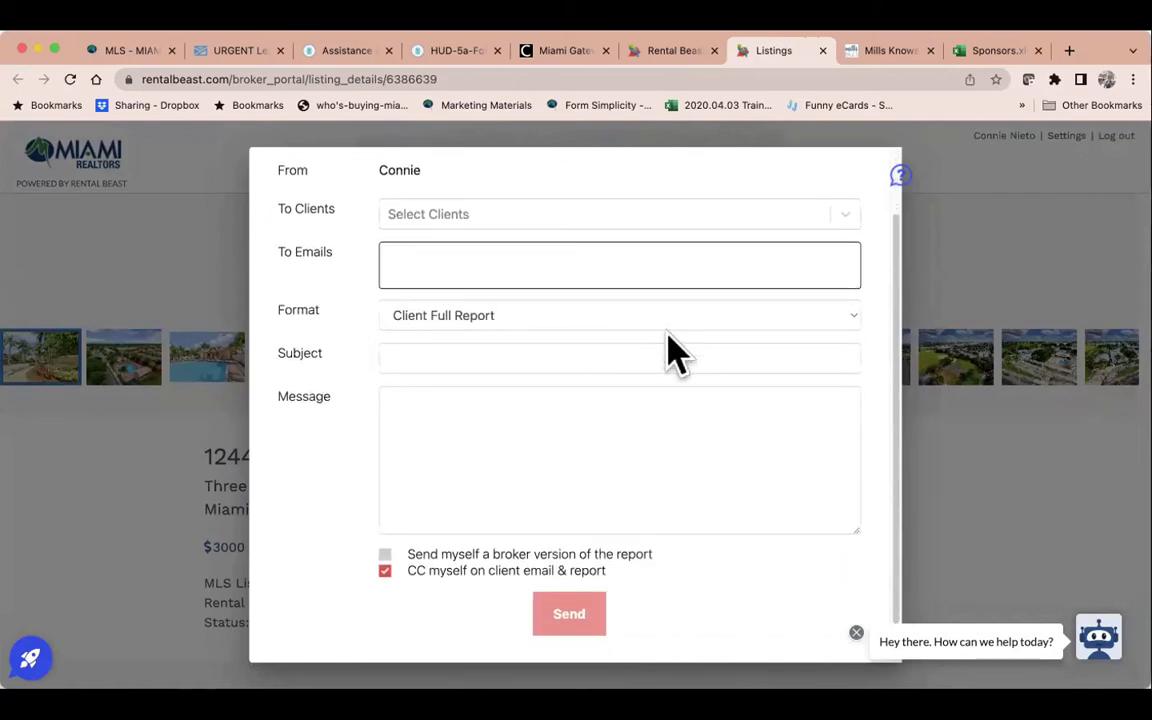
{"action": "left_click", "coordinate": [638, 214]}
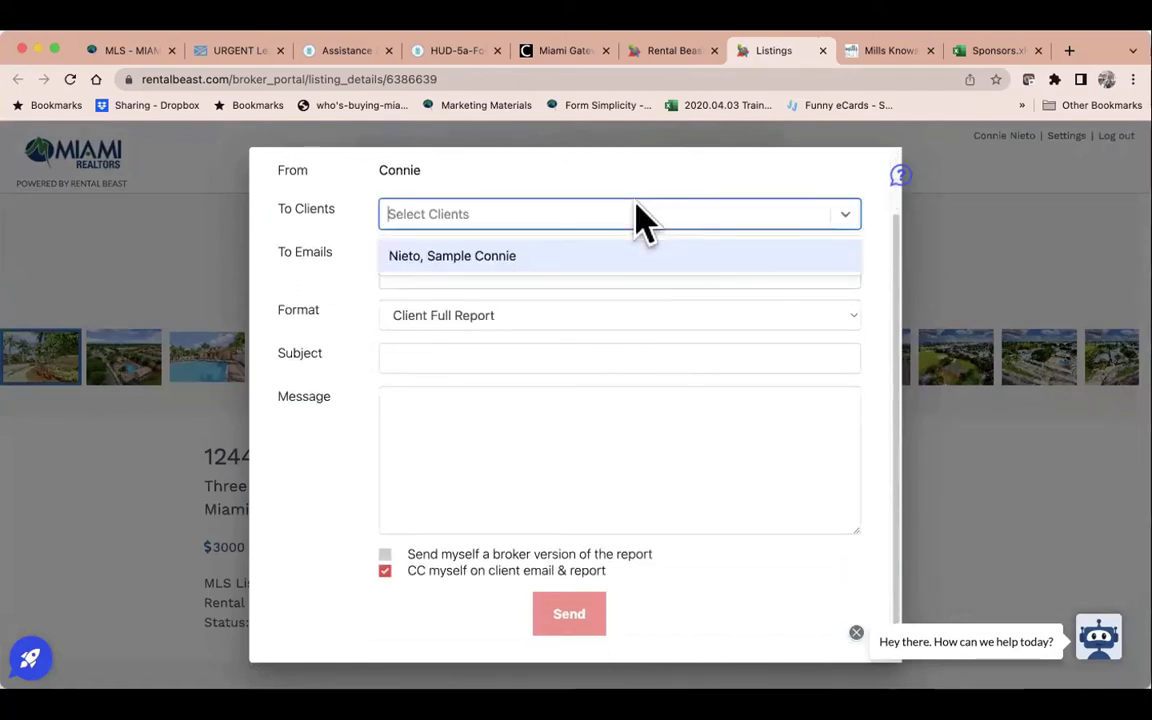
{"action": "left_click", "coordinate": [630, 318]}
{"action": "left_click", "coordinate": [576, 268]}
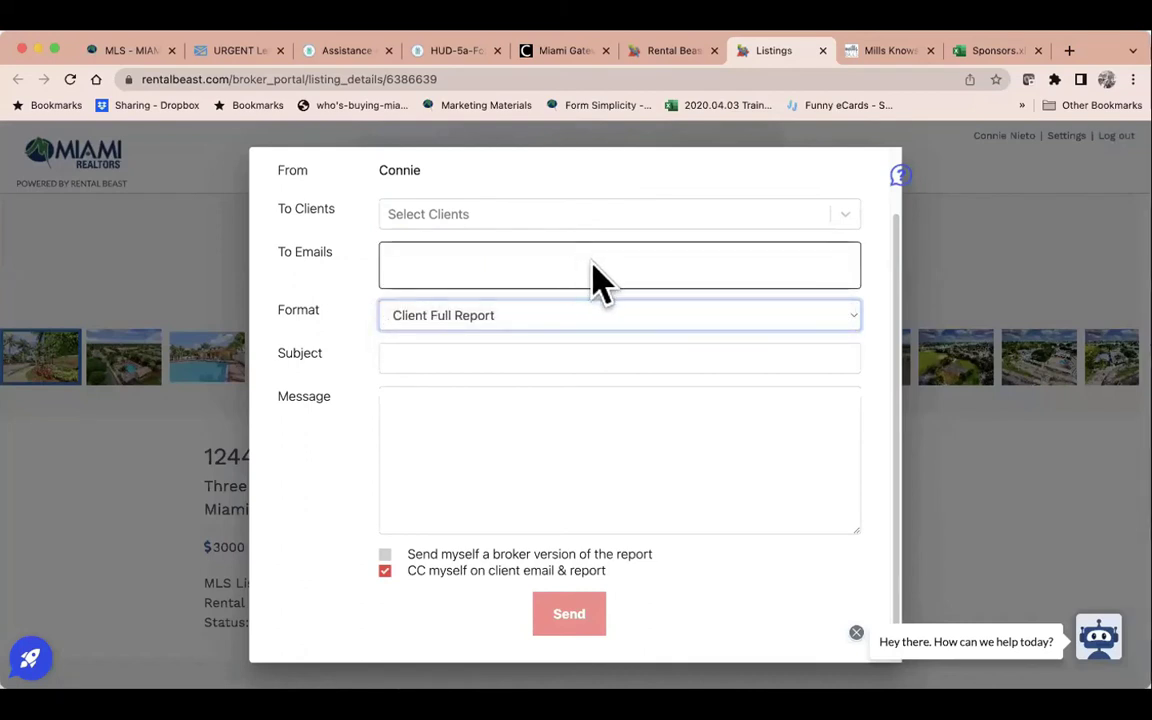
{"action": "scroll", "coordinate": [555, 470], "scroll_direction": "down", "scroll_amount": 1}
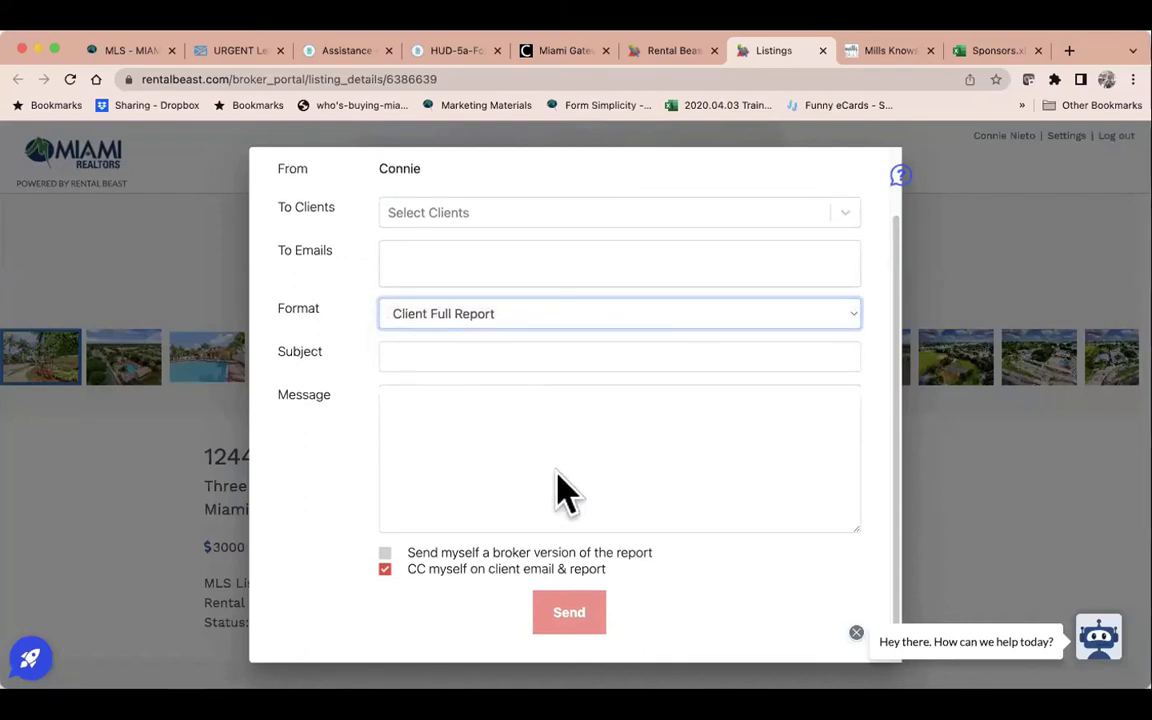
{"action": "scroll", "coordinate": [805, 558], "scroll_direction": "up", "scroll_amount": 3}
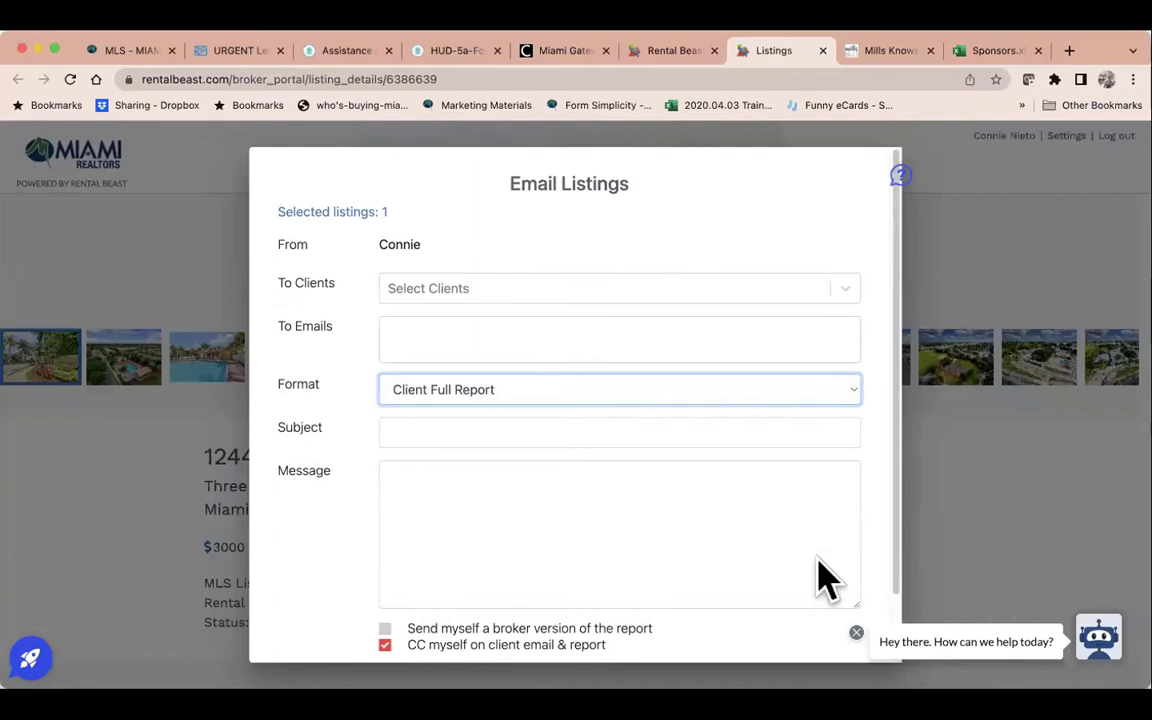
- Dismiss the chat greeting and close the Email Listings form without sending anything
{"action": "left_click", "coordinate": [857, 634]}
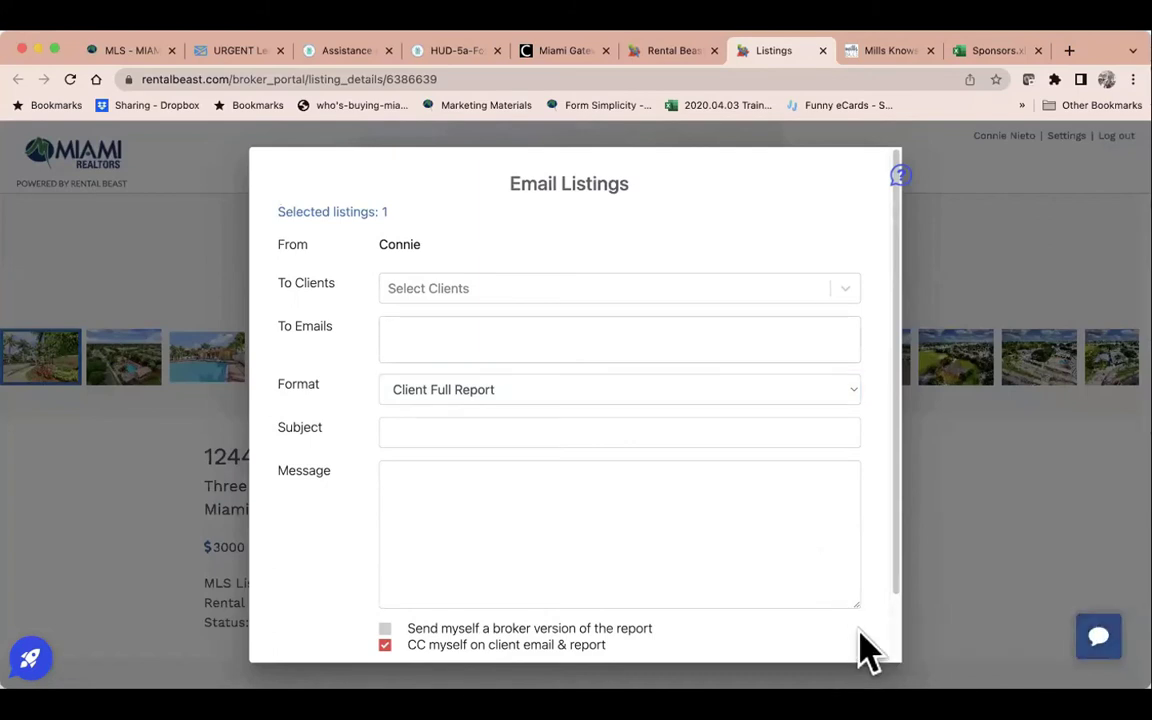
{"action": "scroll", "coordinate": [870, 572], "scroll_direction": "down", "scroll_amount": 3}
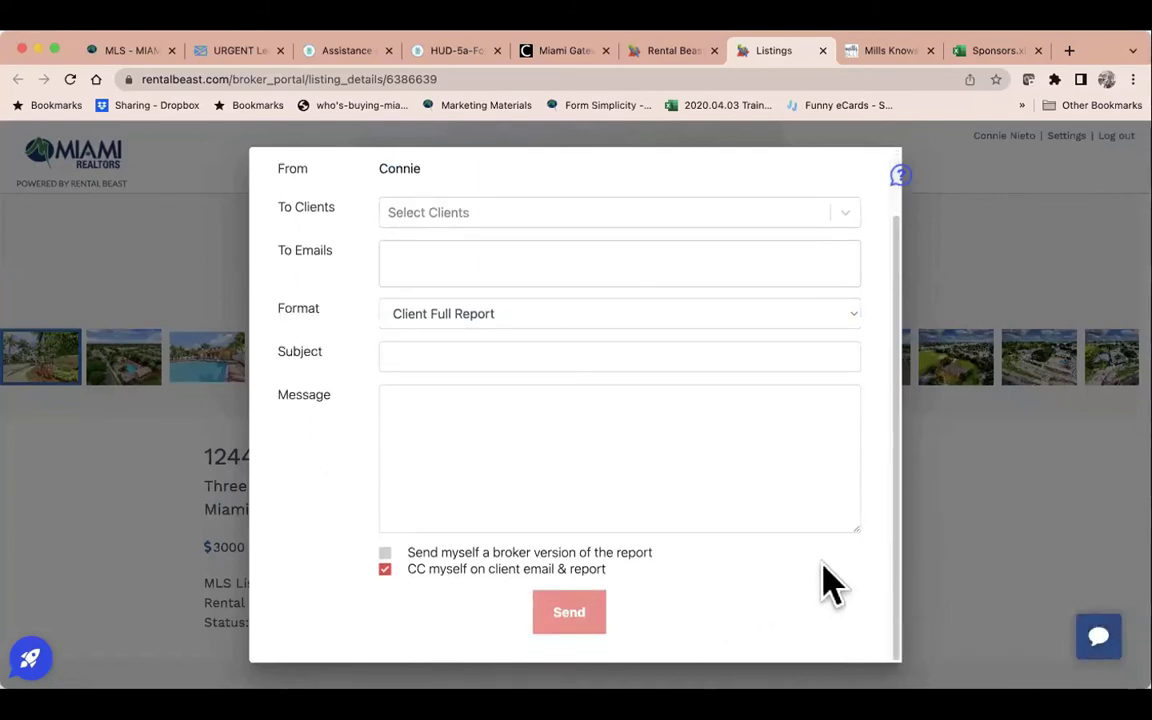
{"action": "scroll", "coordinate": [823, 579], "scroll_direction": "up", "scroll_amount": 3}
{"action": "left_click", "coordinate": [940, 185]}
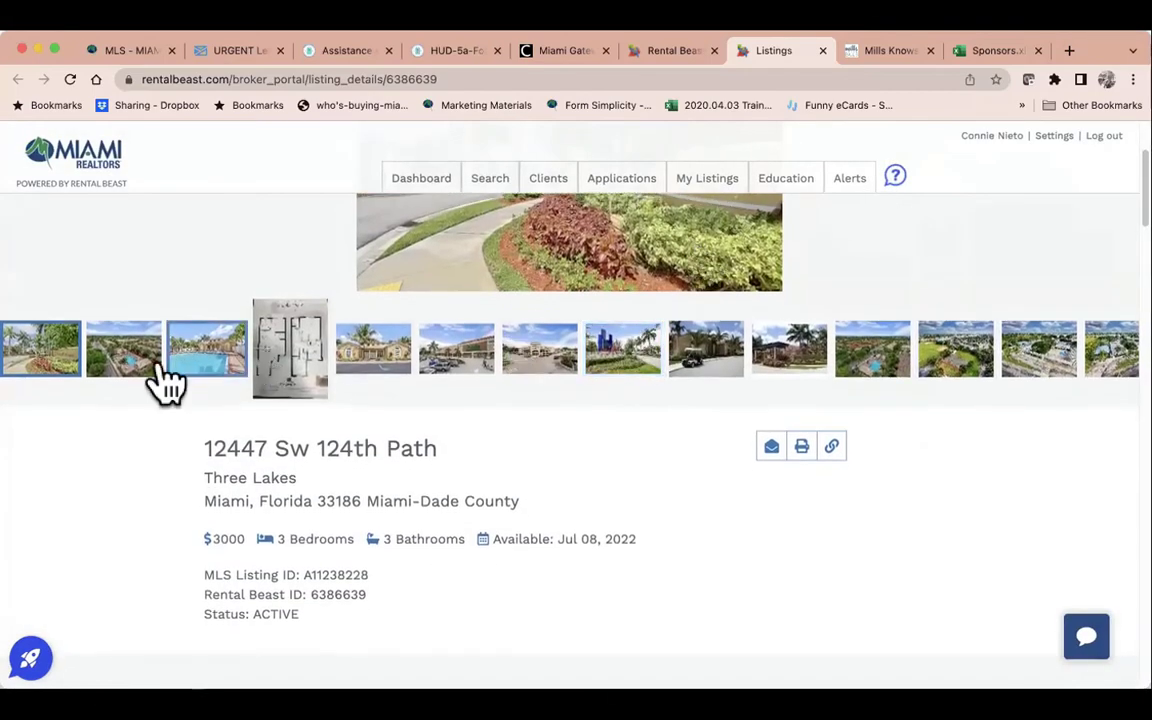
- Leave the listing's photos for the renter clients list, open a blank new client form and review its contact and moving preference fields
{"action": "left_click", "coordinate": [135, 370]}
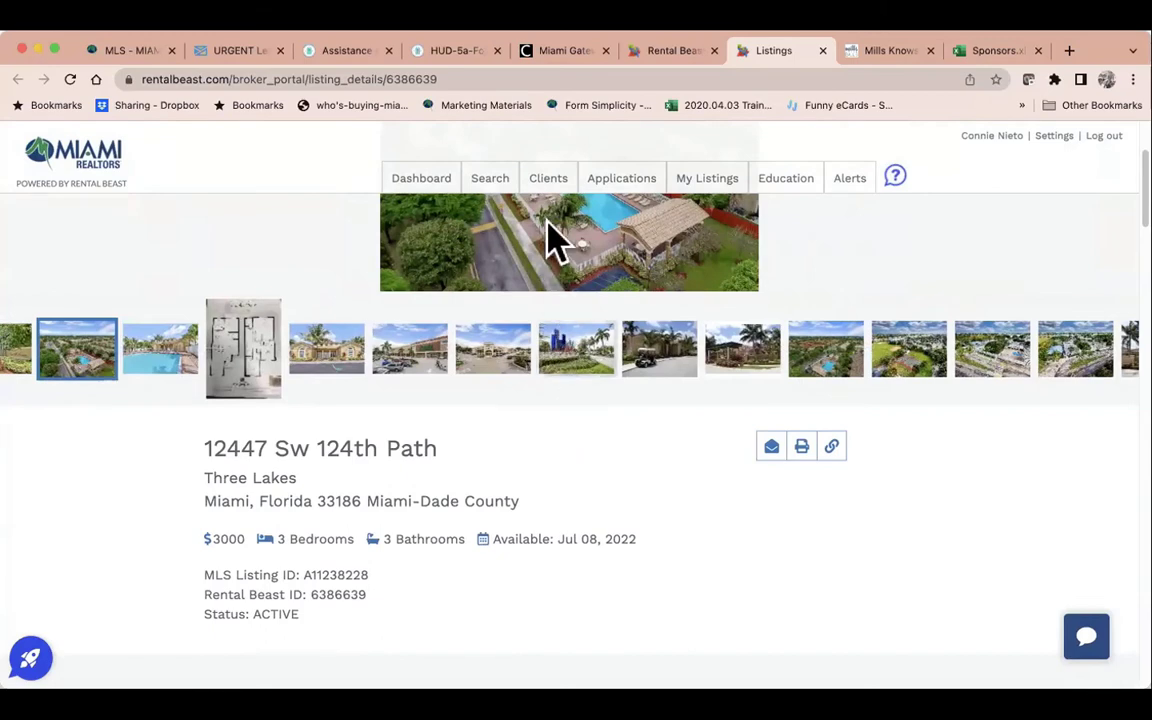
{"action": "left_click", "coordinate": [549, 183]}
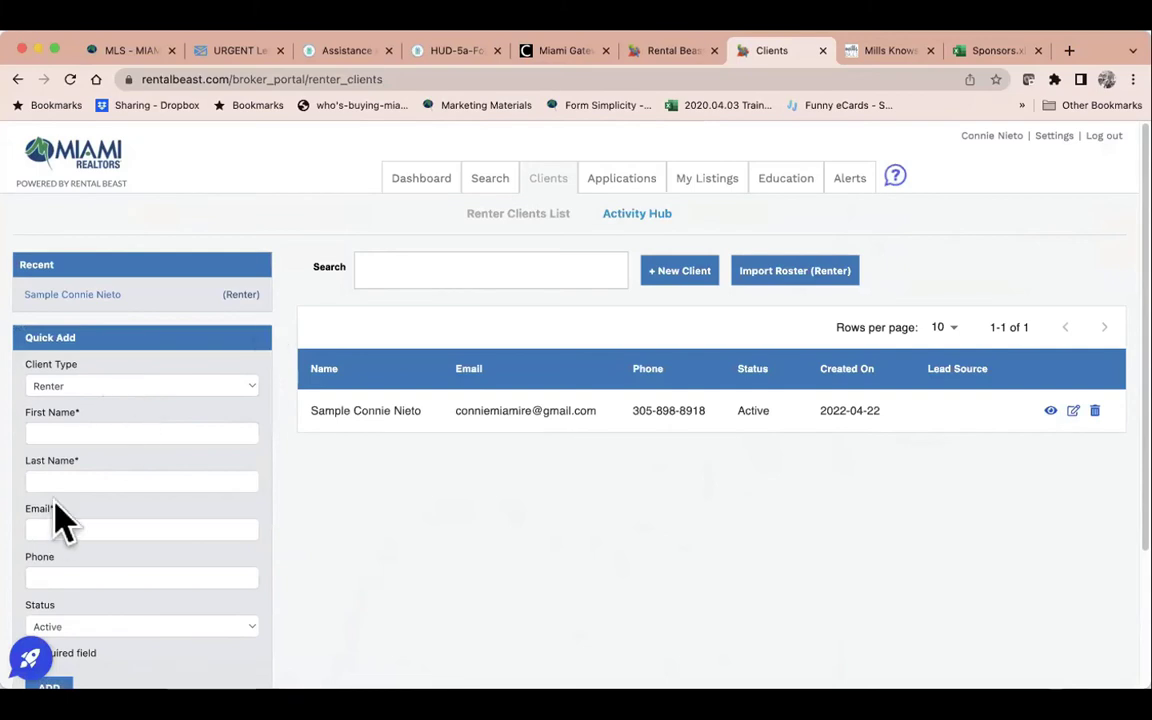
{"action": "left_click", "coordinate": [680, 272]}
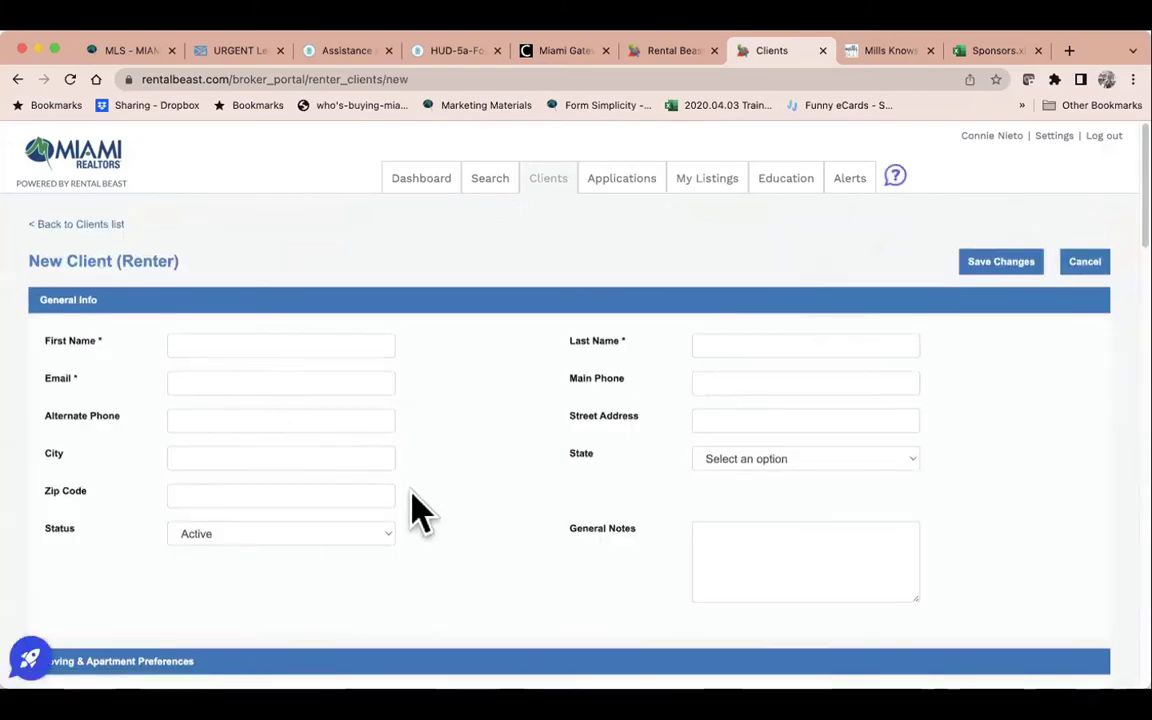
{"action": "scroll", "coordinate": [411, 509], "scroll_direction": "down", "scroll_amount": 3}
{"action": "scroll", "coordinate": [418, 512], "scroll_direction": "down", "scroll_amount": 2}
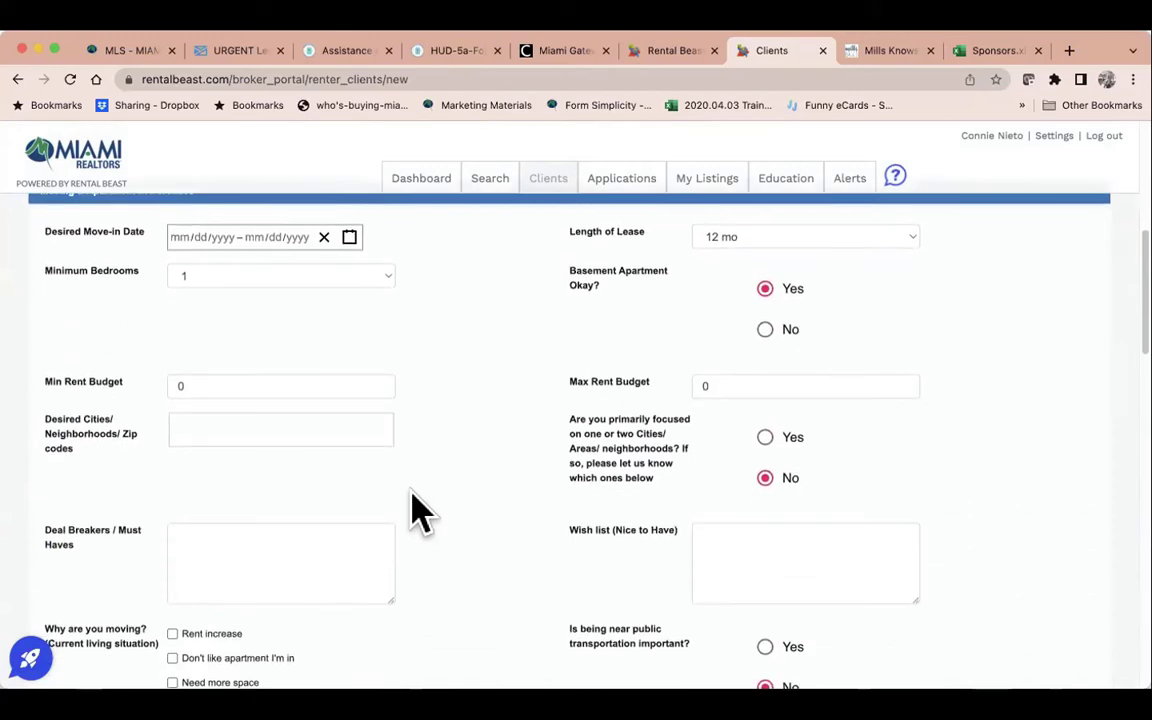
- View the Rental Applications page and the My Listings page of the broker portal
{"action": "left_click", "coordinate": [612, 196]}
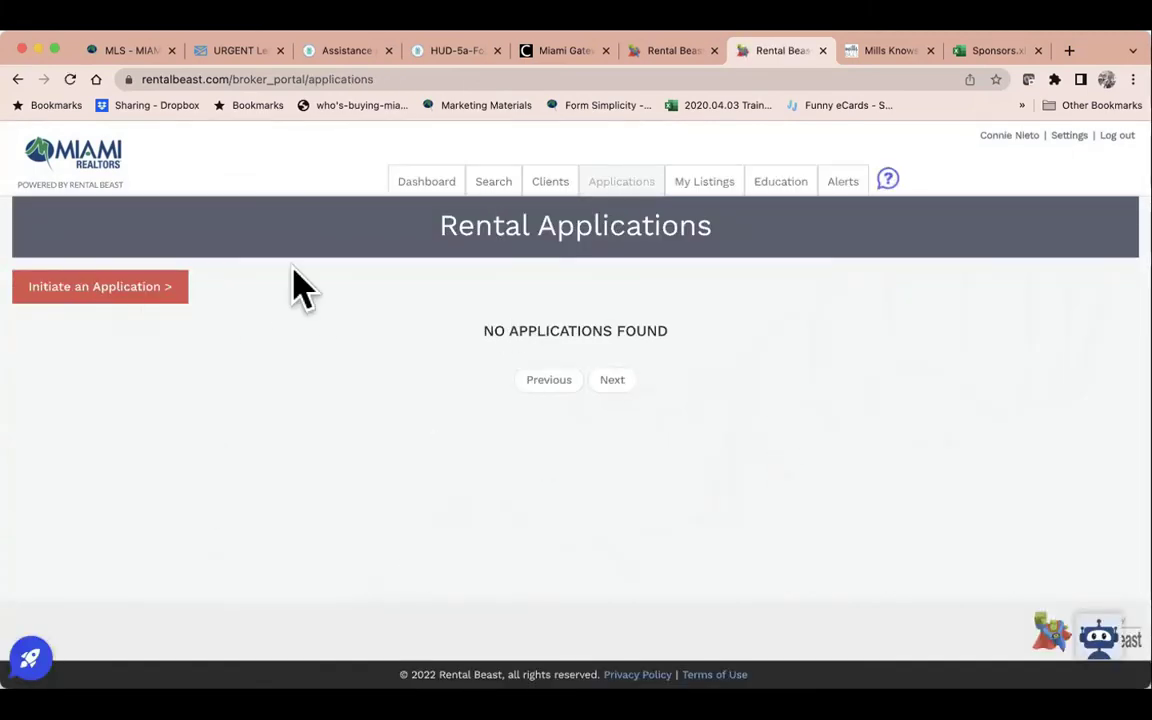
{"action": "left_click", "coordinate": [702, 190]}
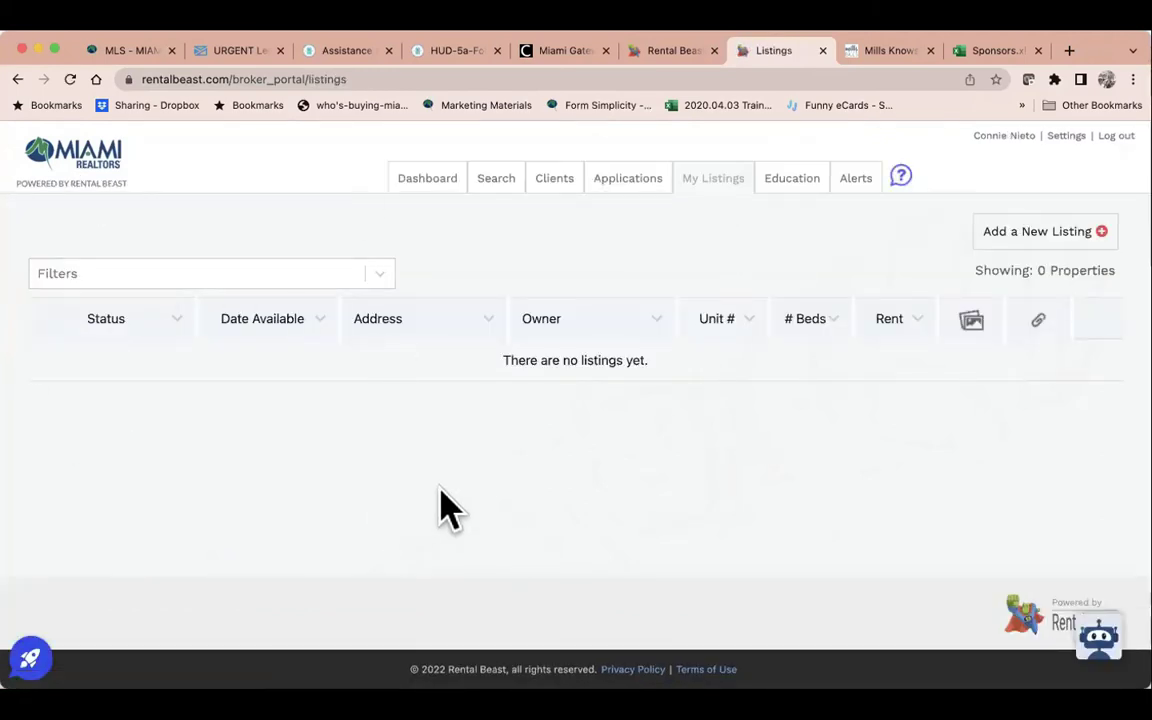
- Open the Rental Beast education site and browse the enrolled Boot Camp courses on its dashboard
{"action": "left_click", "coordinate": [785, 181]}
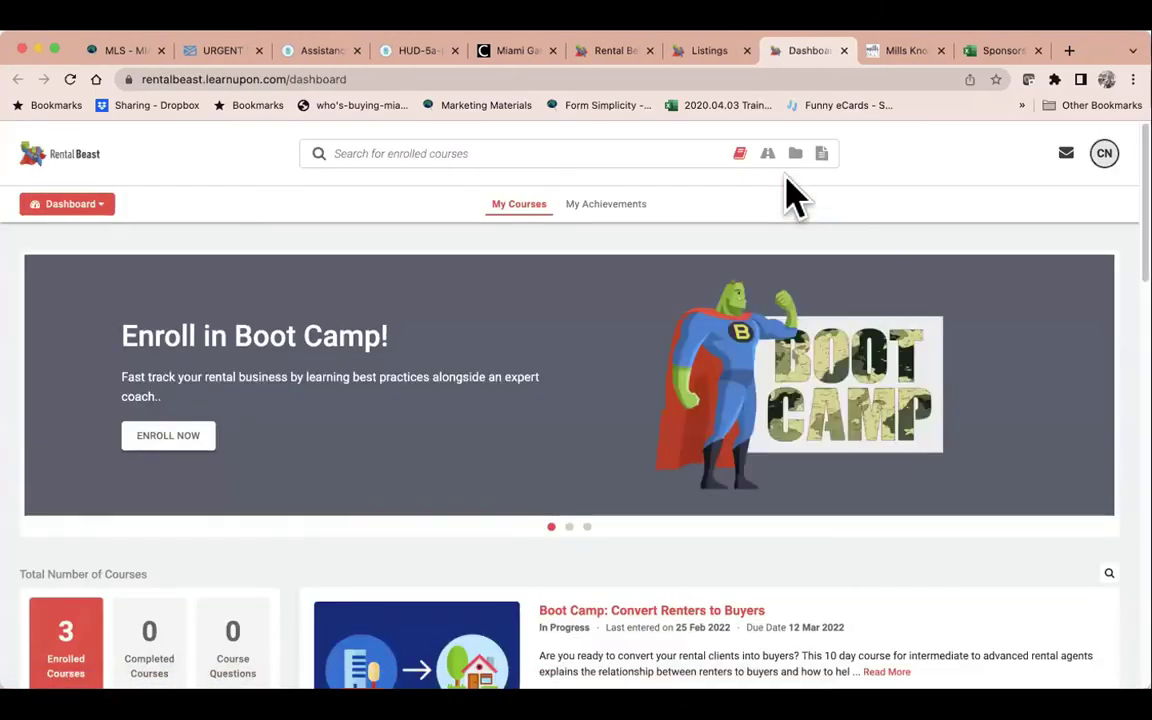
{"action": "scroll", "coordinate": [790, 195], "scroll_direction": "down", "scroll_amount": 2}
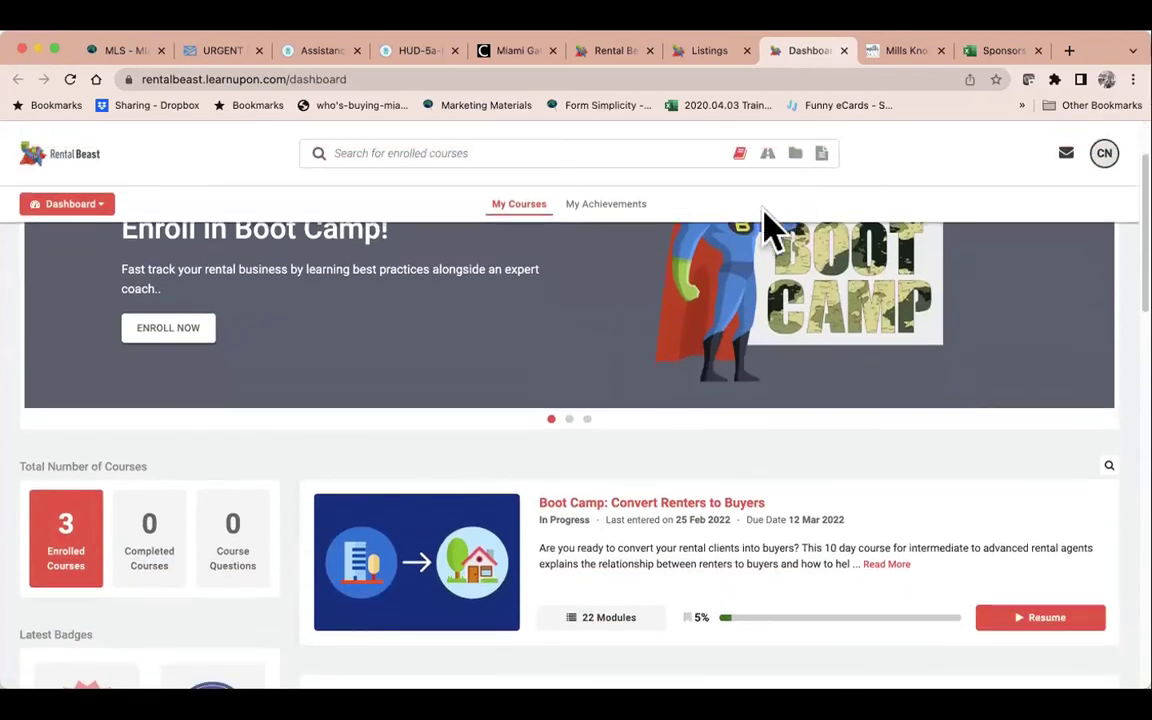
{"action": "scroll", "coordinate": [490, 330], "scroll_direction": "up", "scroll_amount": 2}
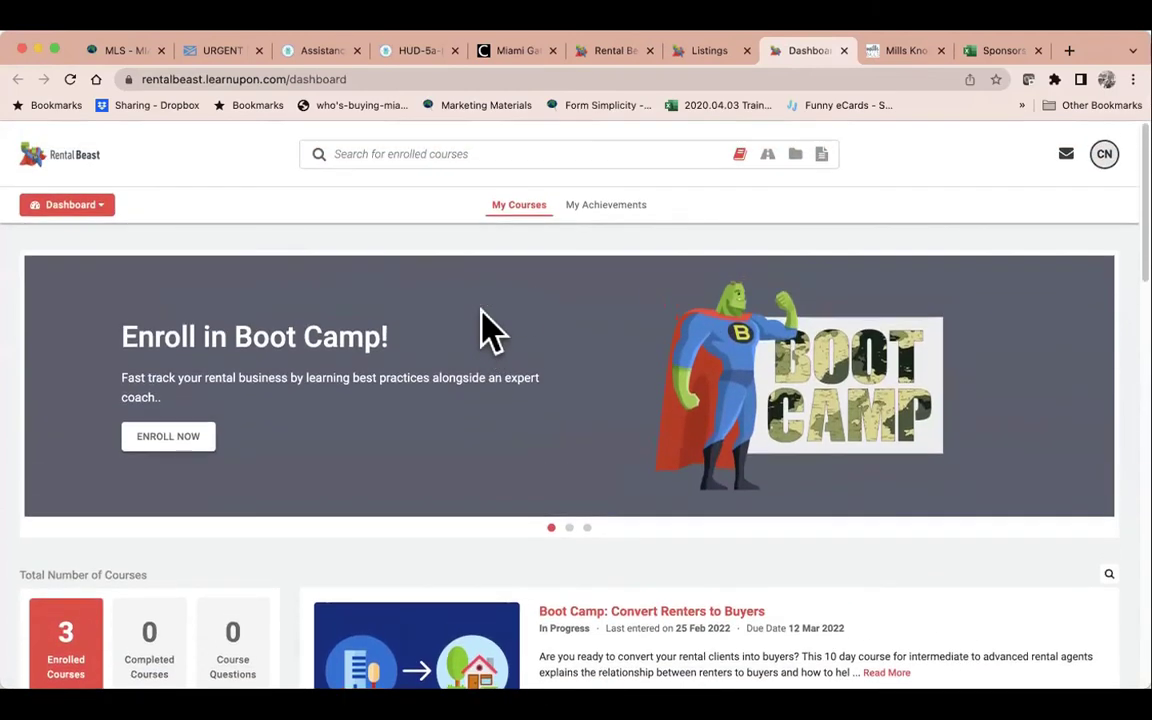
{"action": "left_click", "coordinate": [514, 57]}
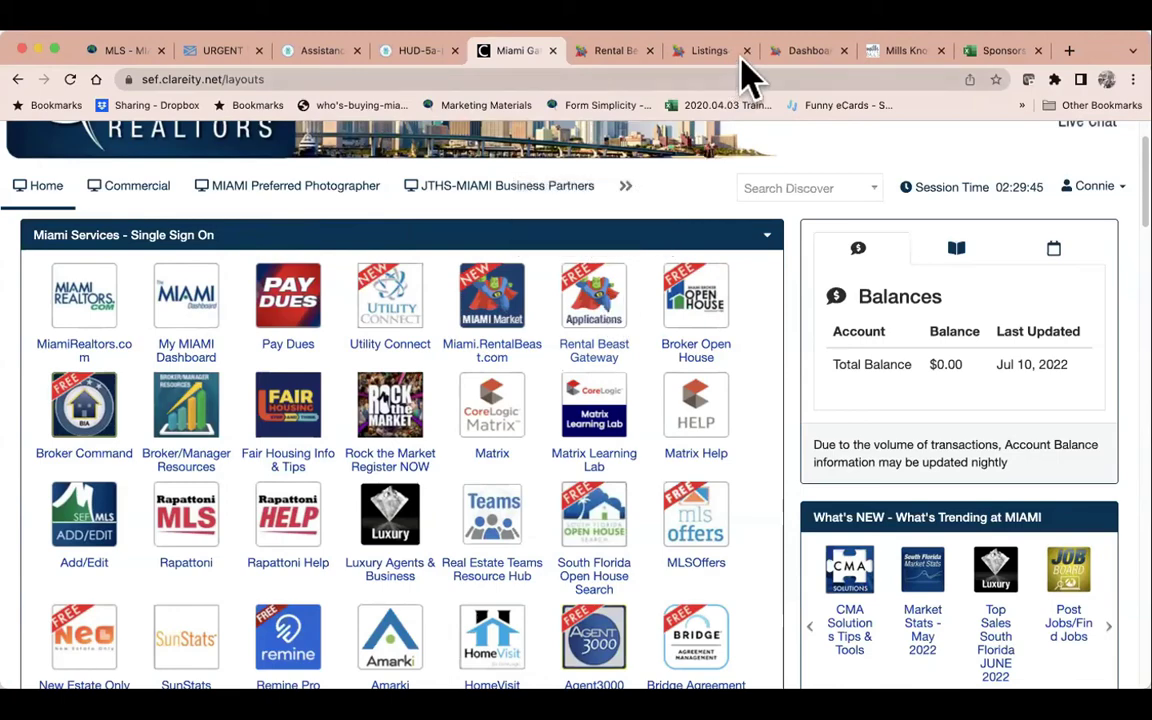
{"action": "left_click", "coordinate": [798, 52]}
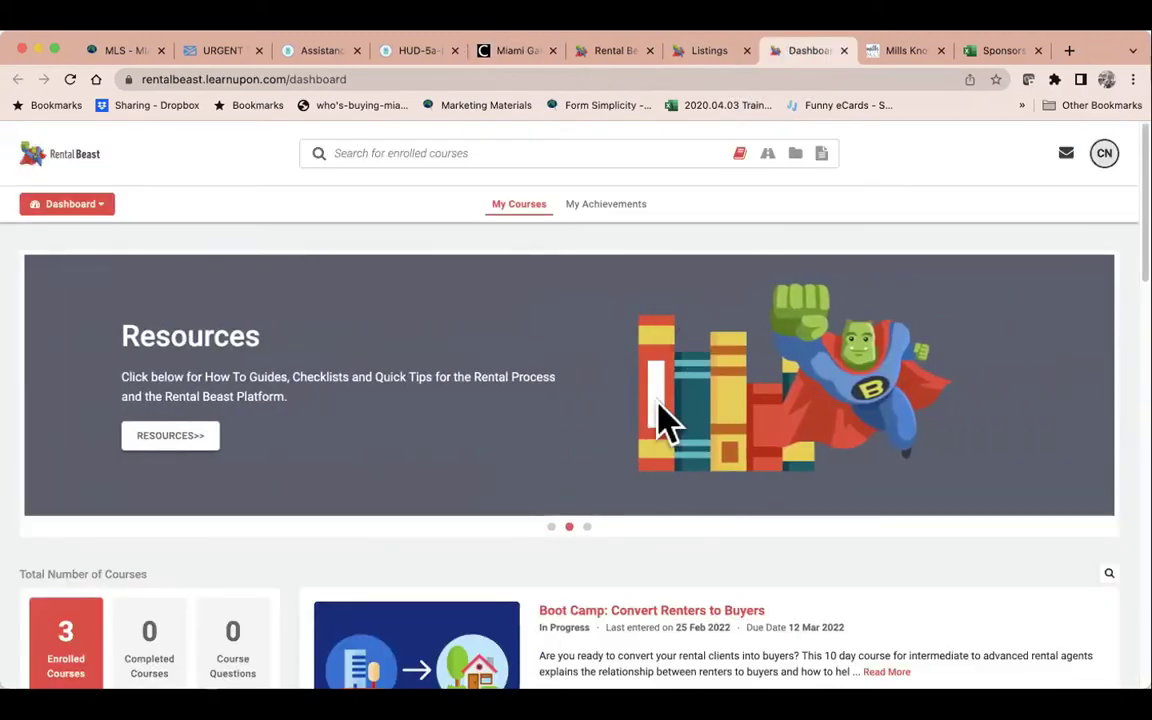
{"action": "scroll", "coordinate": [578, 366], "scroll_direction": "down", "scroll_amount": 3}
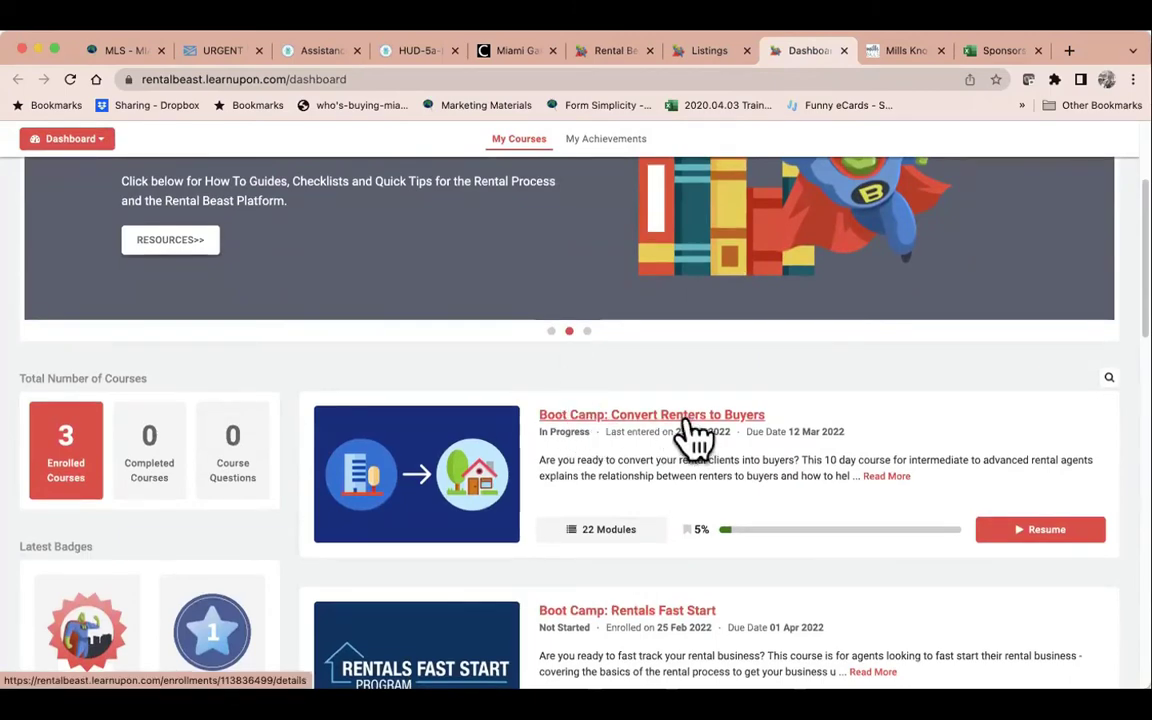
{"action": "scroll", "coordinate": [694, 442], "scroll_direction": "down", "scroll_amount": 3}
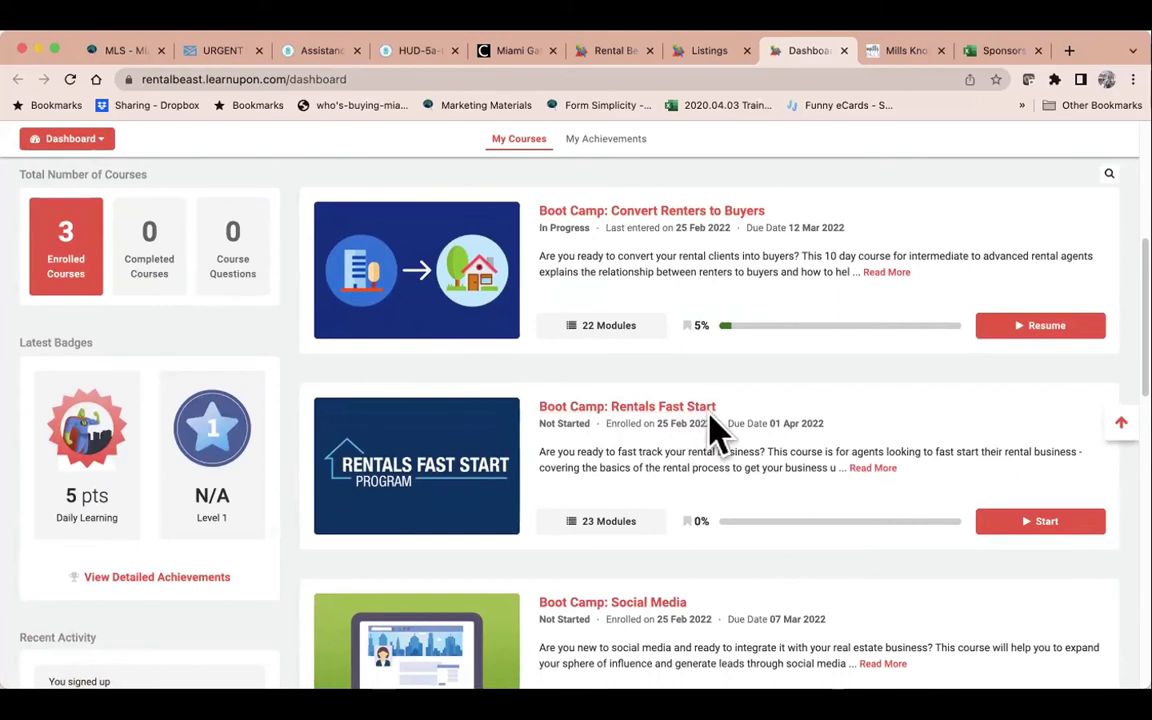
{"action": "scroll", "coordinate": [743, 450], "scroll_direction": "down", "scroll_amount": 2}
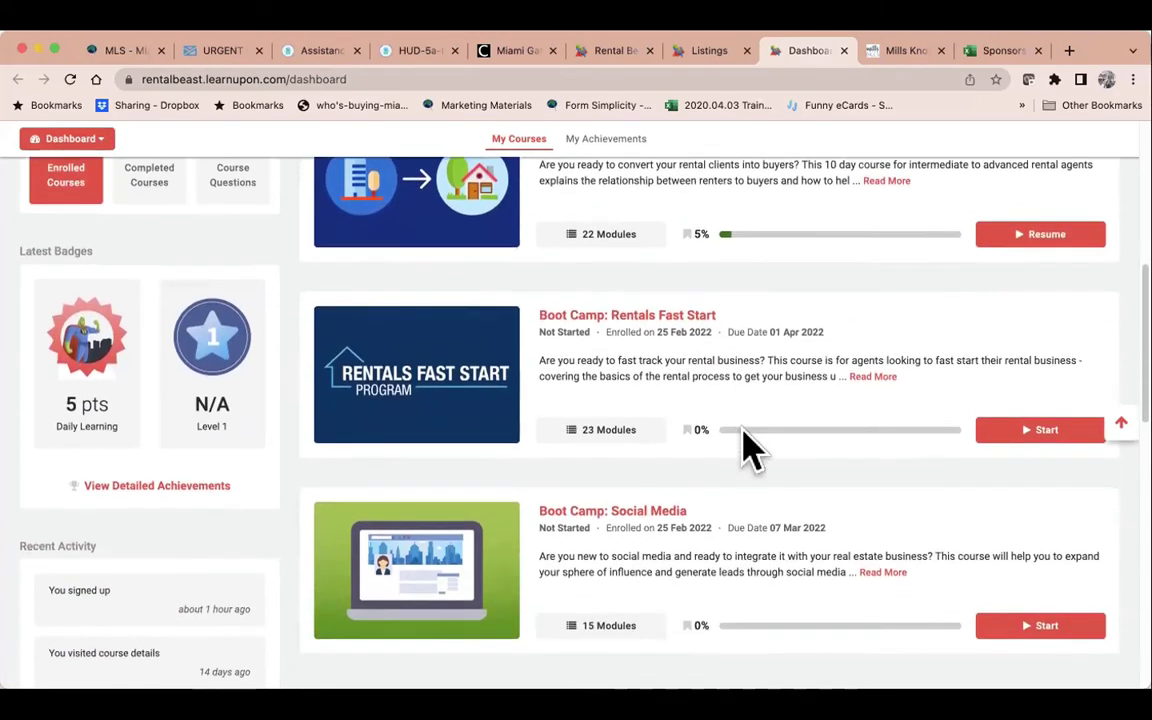
- Look through the content list of the Boot Camp: Rentals Fast Start course and return to the enrolled courses
{"action": "left_click", "coordinate": [612, 390]}
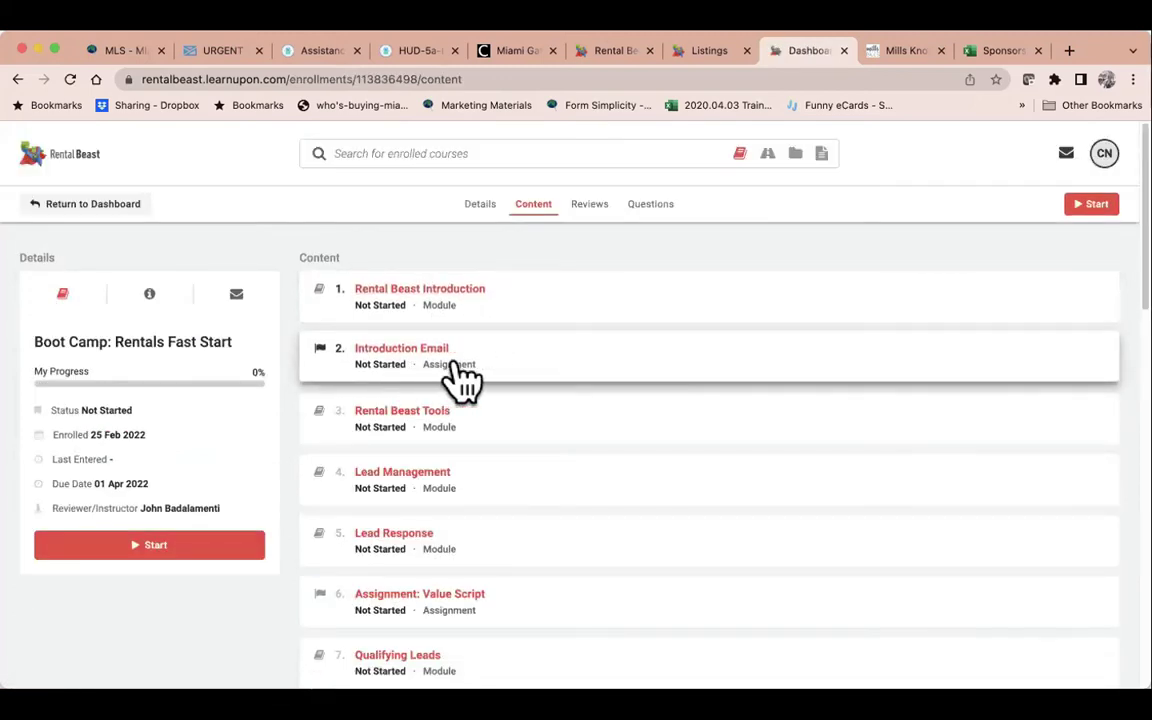
{"action": "scroll", "coordinate": [463, 378], "scroll_direction": "down", "scroll_amount": 2}
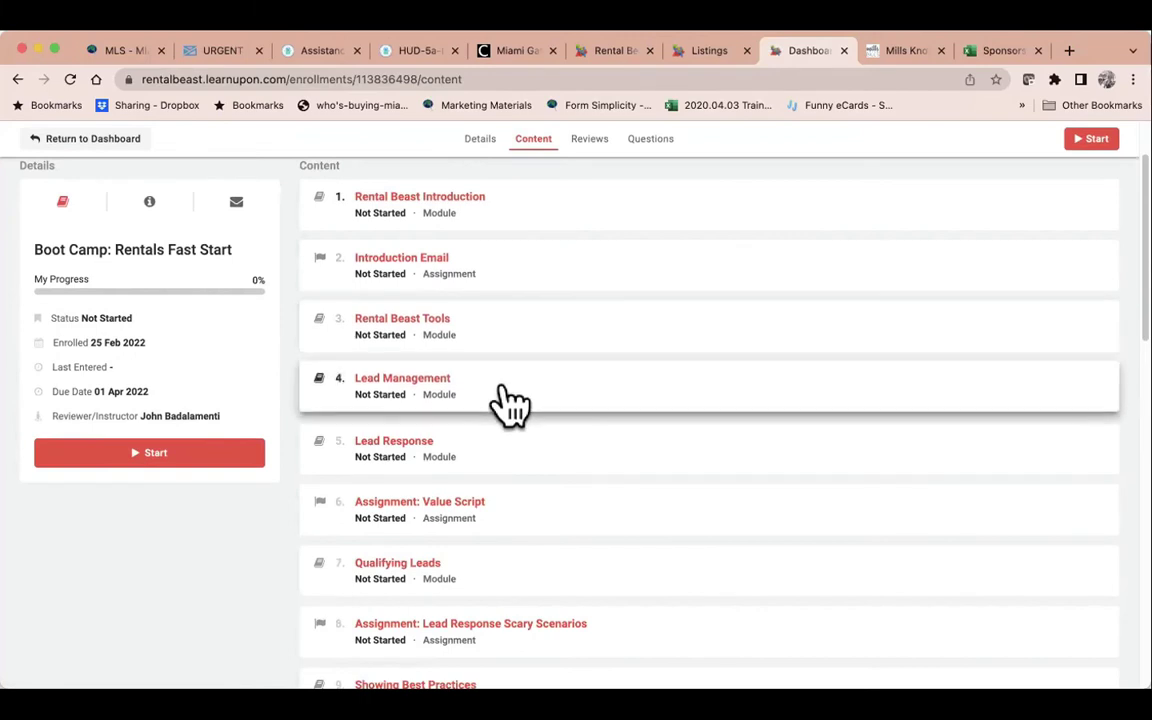
{"action": "scroll", "coordinate": [510, 400], "scroll_direction": "down", "scroll_amount": 5}
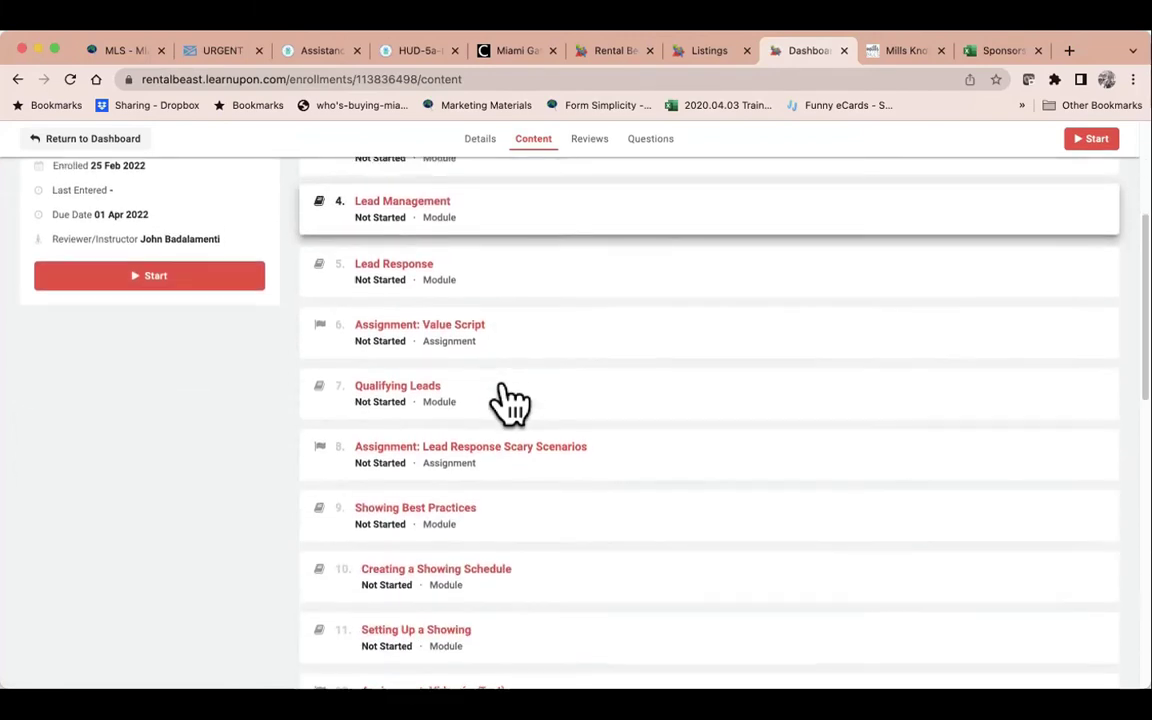
{"action": "scroll", "coordinate": [510, 400], "scroll_direction": "down", "scroll_amount": 2}
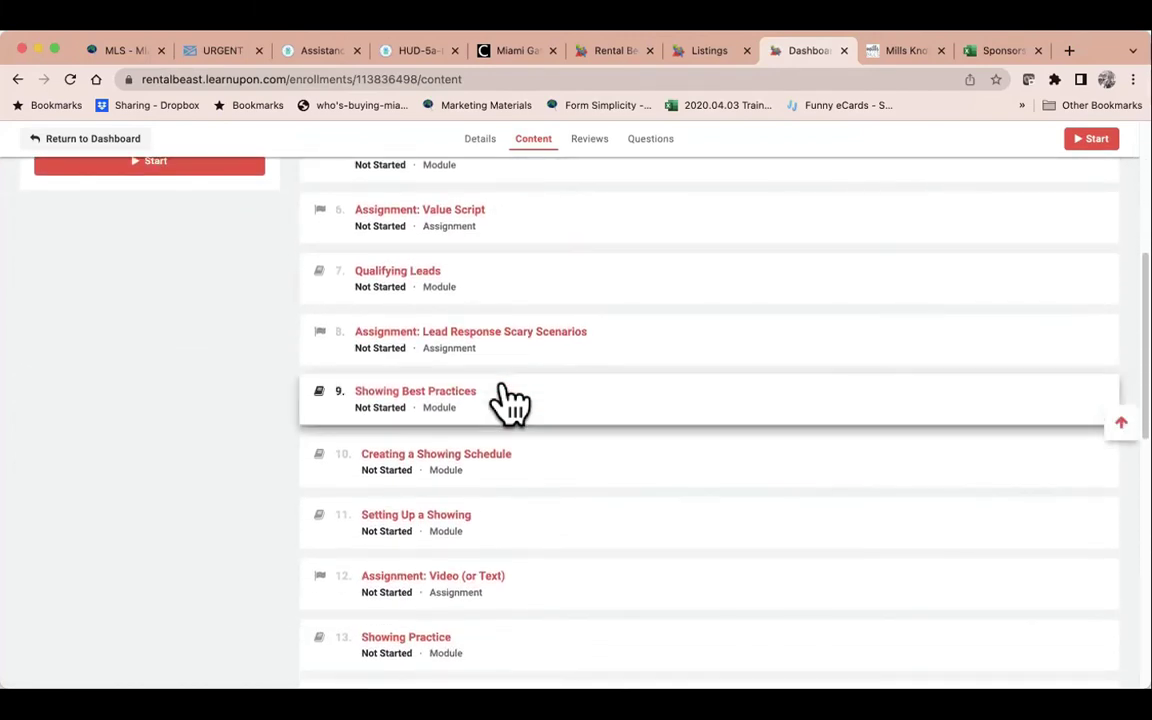
{"action": "scroll", "coordinate": [510, 400], "scroll_direction": "down", "scroll_amount": 5}
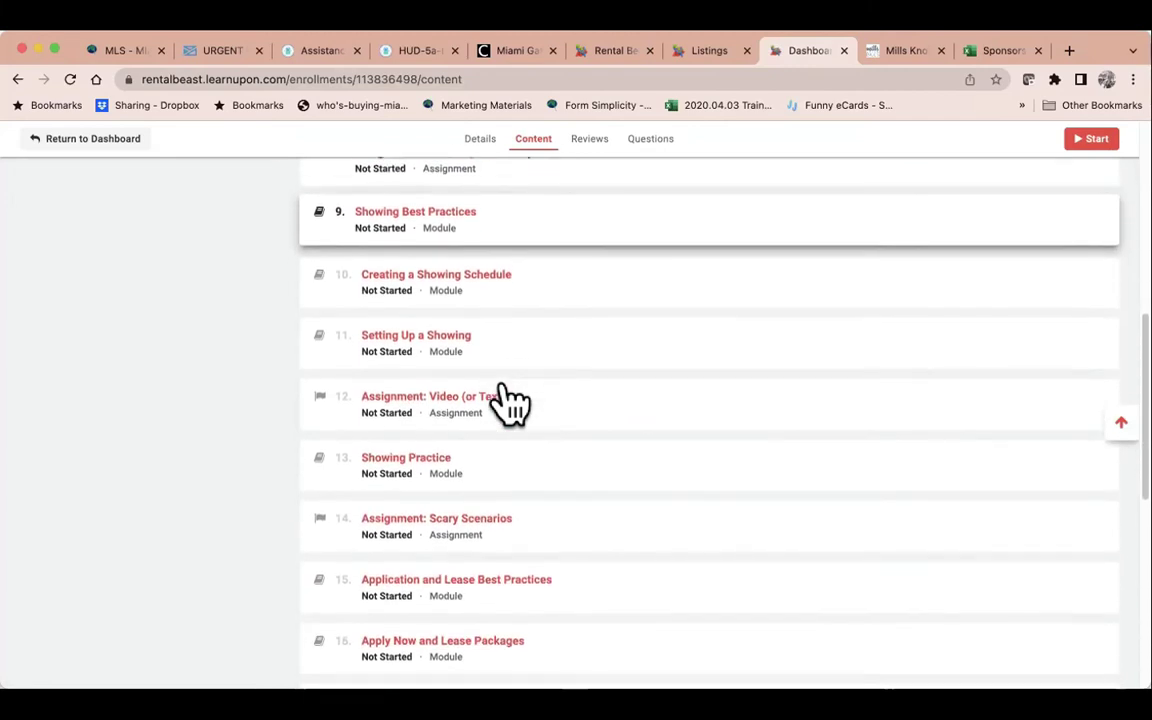
{"action": "scroll", "coordinate": [510, 400], "scroll_direction": "down", "scroll_amount": 2}
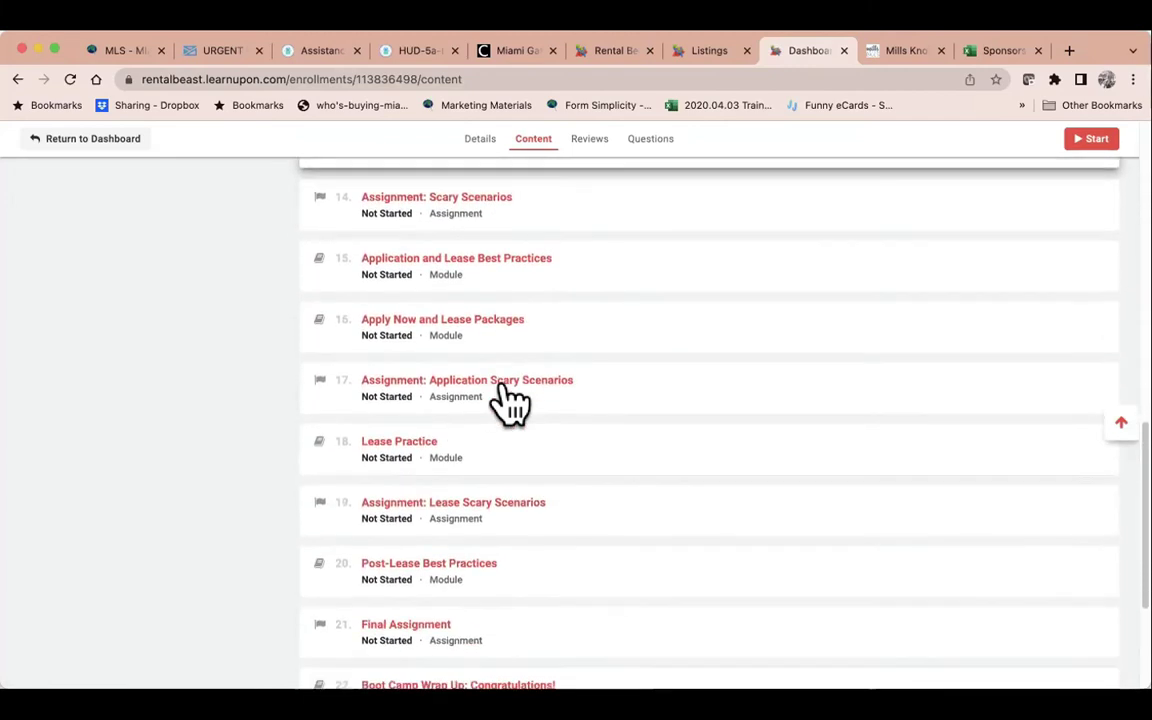
{"action": "scroll", "coordinate": [510, 400], "scroll_direction": "up", "scroll_amount": 8}
{"action": "scroll", "coordinate": [507, 411], "scroll_direction": "up", "scroll_amount": 5}
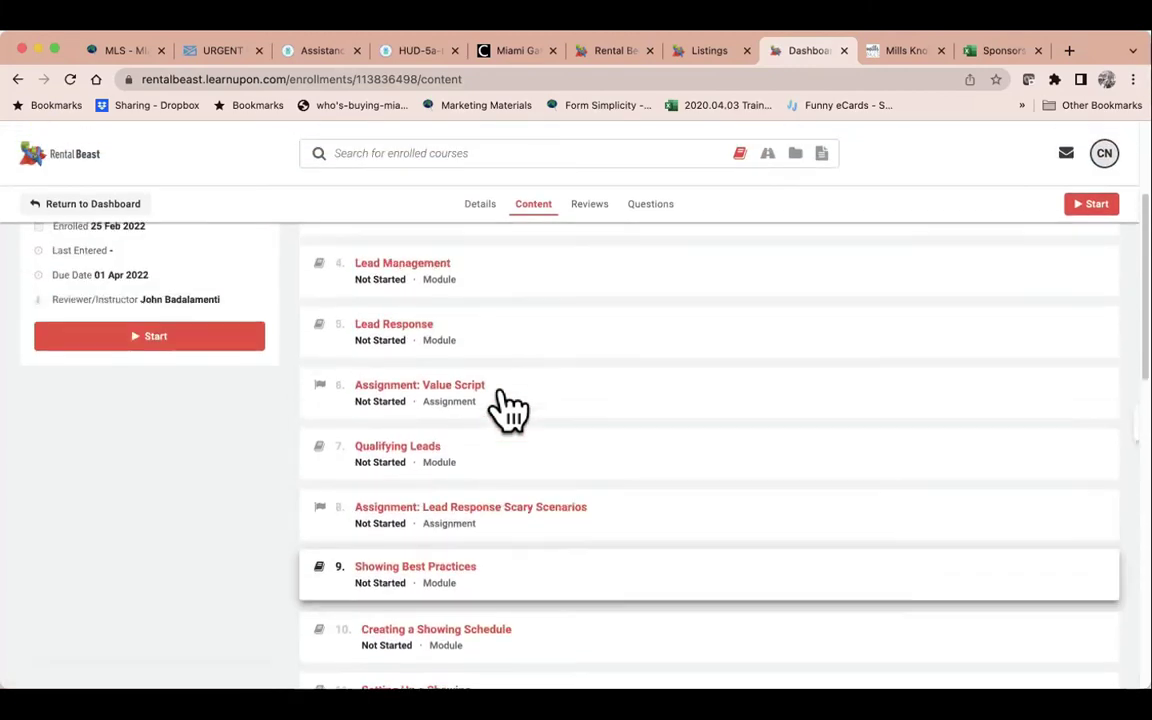
{"action": "left_click", "coordinate": [18, 80]}
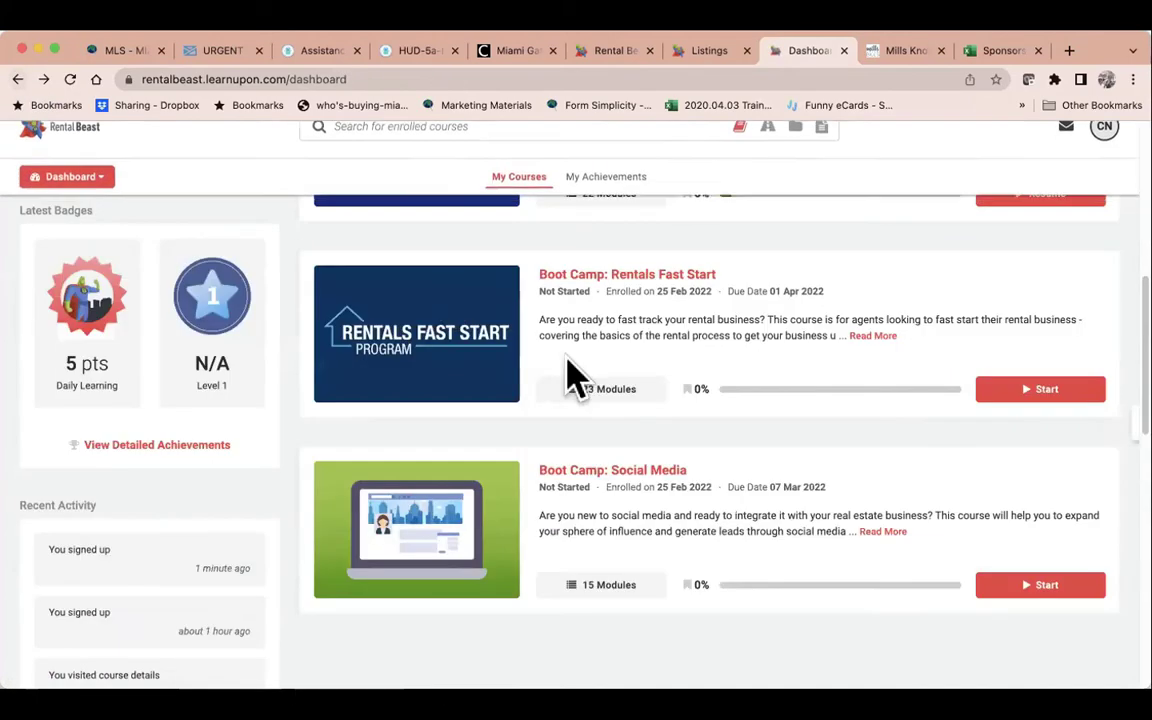
{"action": "scroll", "coordinate": [697, 468], "scroll_direction": "down", "scroll_amount": 3}
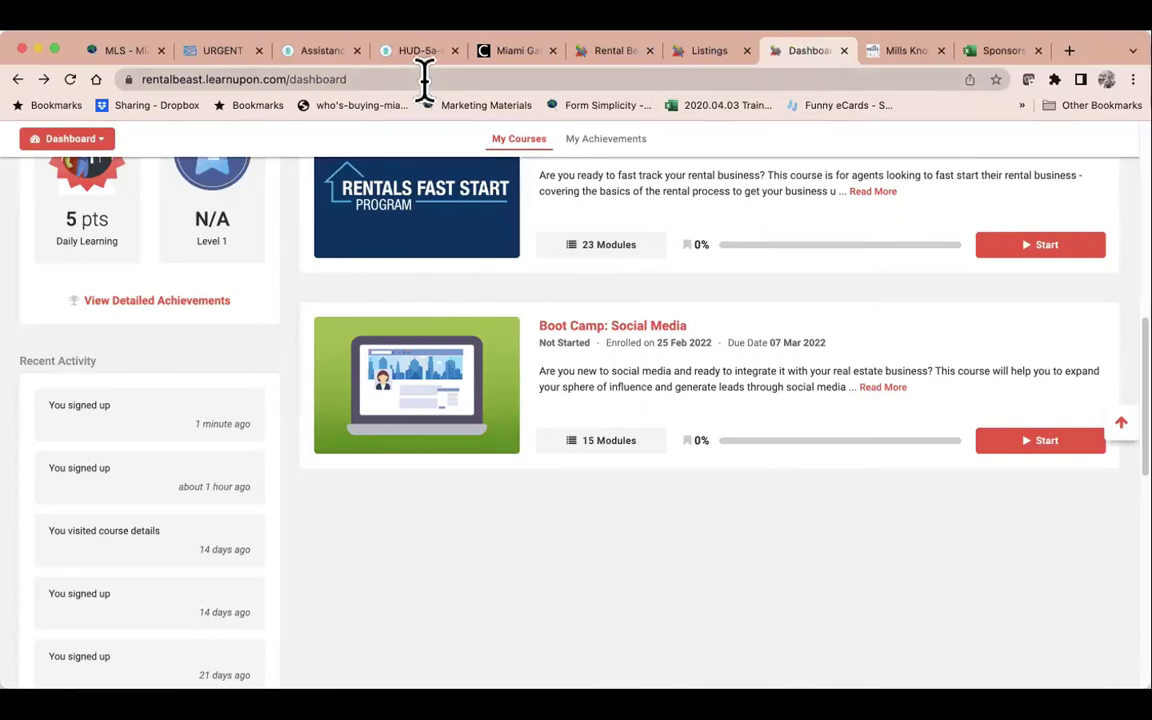
- Launch MyRental Tenant Screening from the Miami gateway's services, repeating the launch if needed, and close the failed login page
{"action": "left_click", "coordinate": [525, 56]}
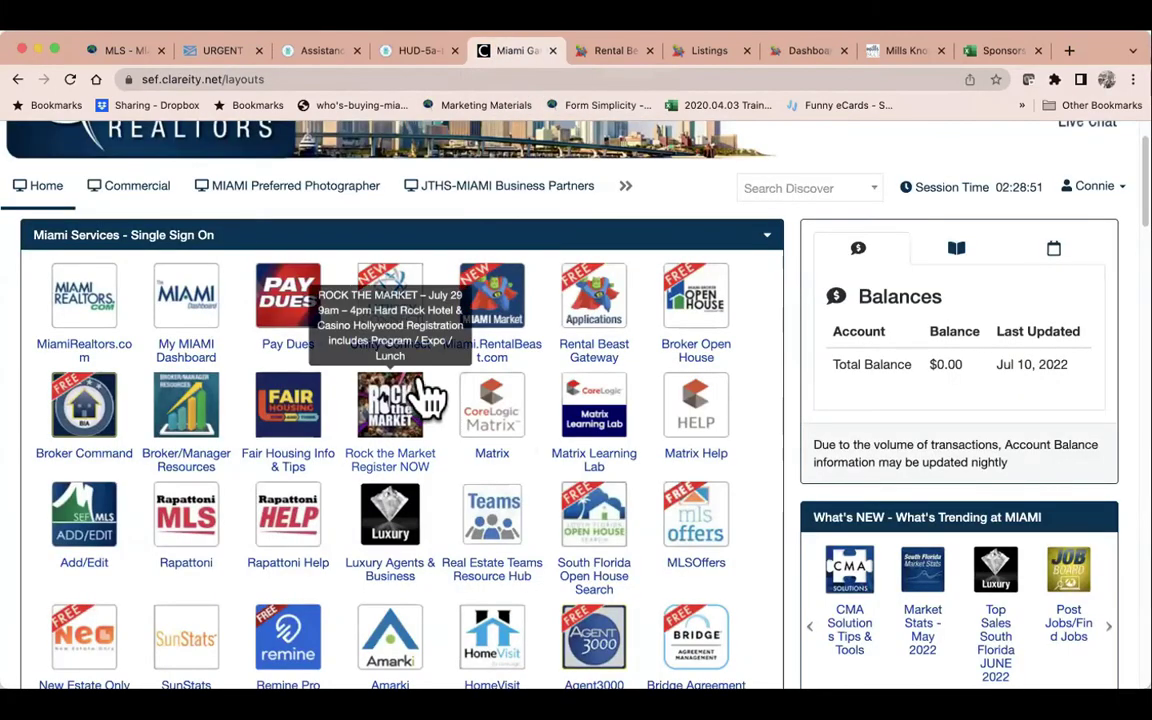
{"action": "scroll", "coordinate": [425, 398], "scroll_direction": "down", "scroll_amount": 5}
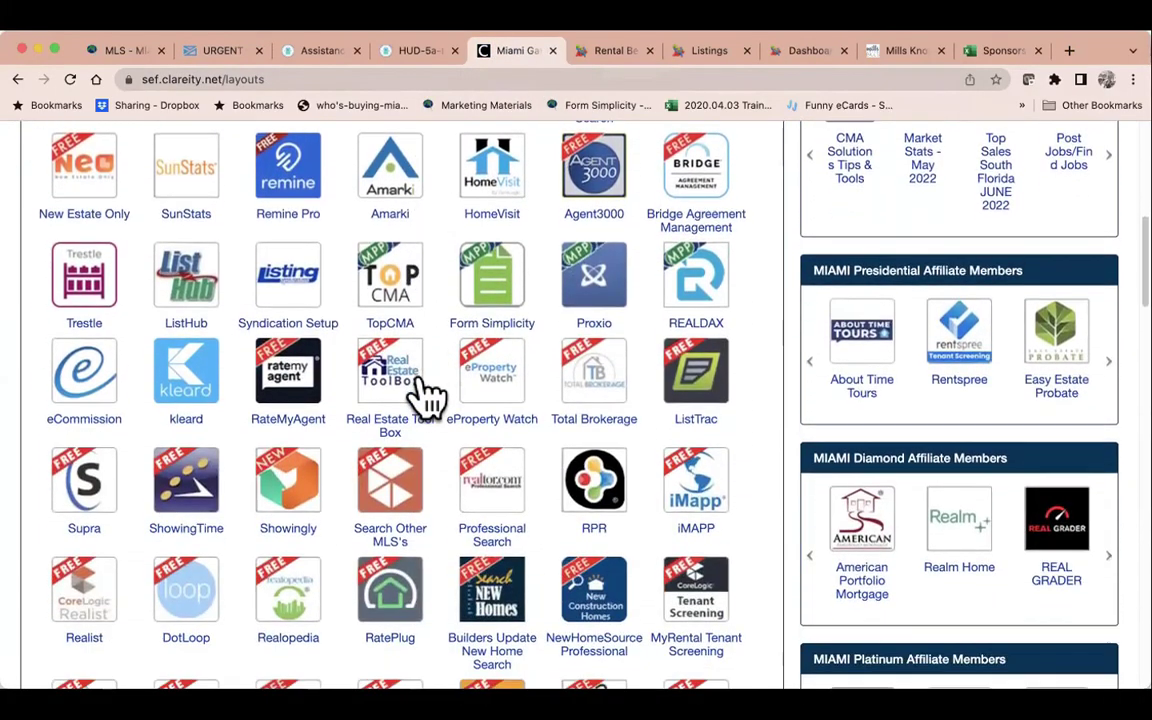
{"action": "scroll", "coordinate": [425, 398], "scroll_direction": "down", "scroll_amount": 2}
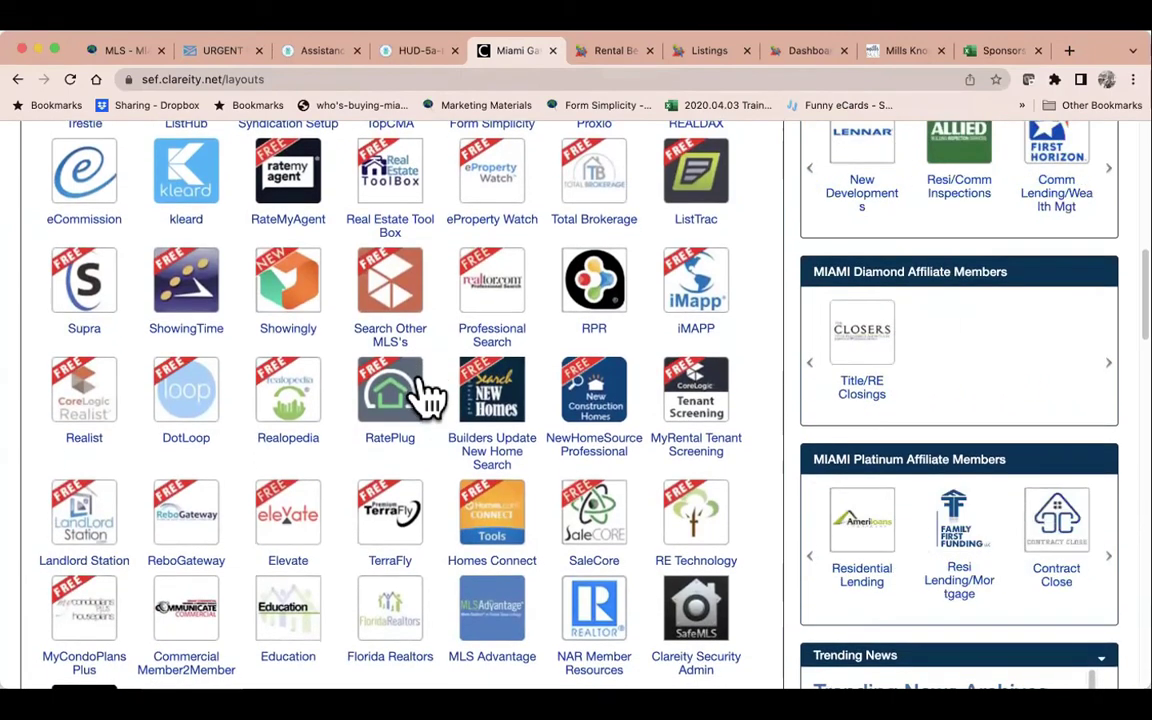
{"action": "left_click", "coordinate": [699, 440]}
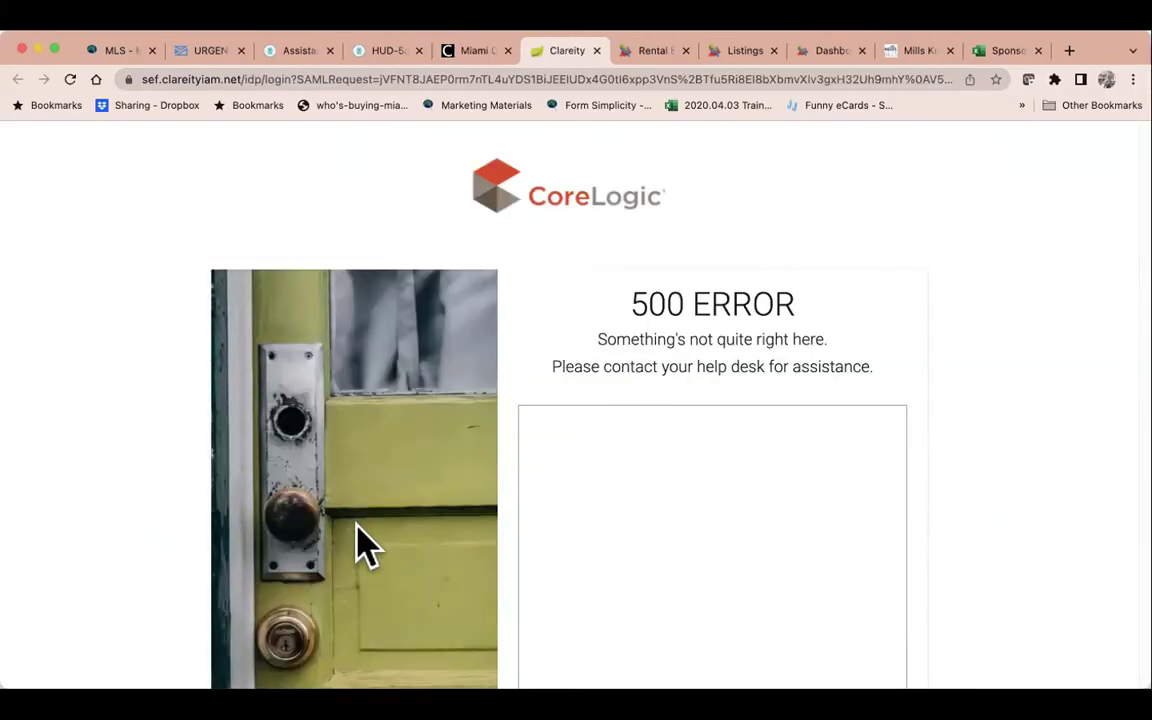
{"action": "left_click", "coordinate": [476, 54]}
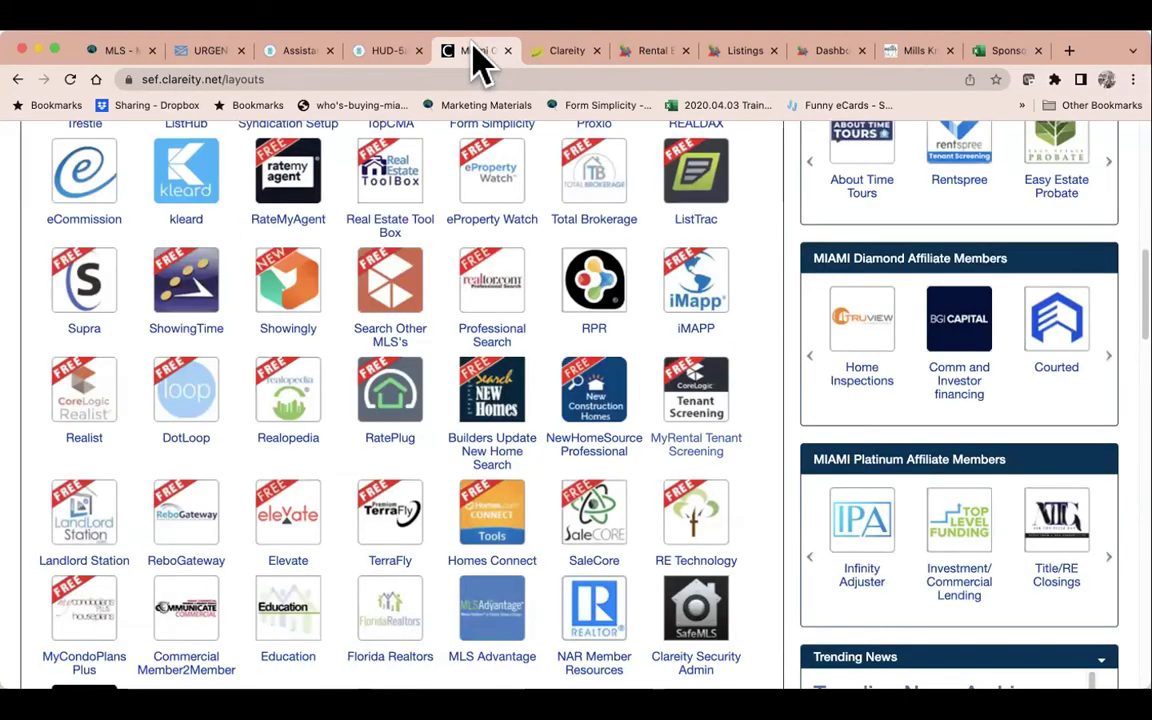
{"action": "left_click", "coordinate": [706, 458]}
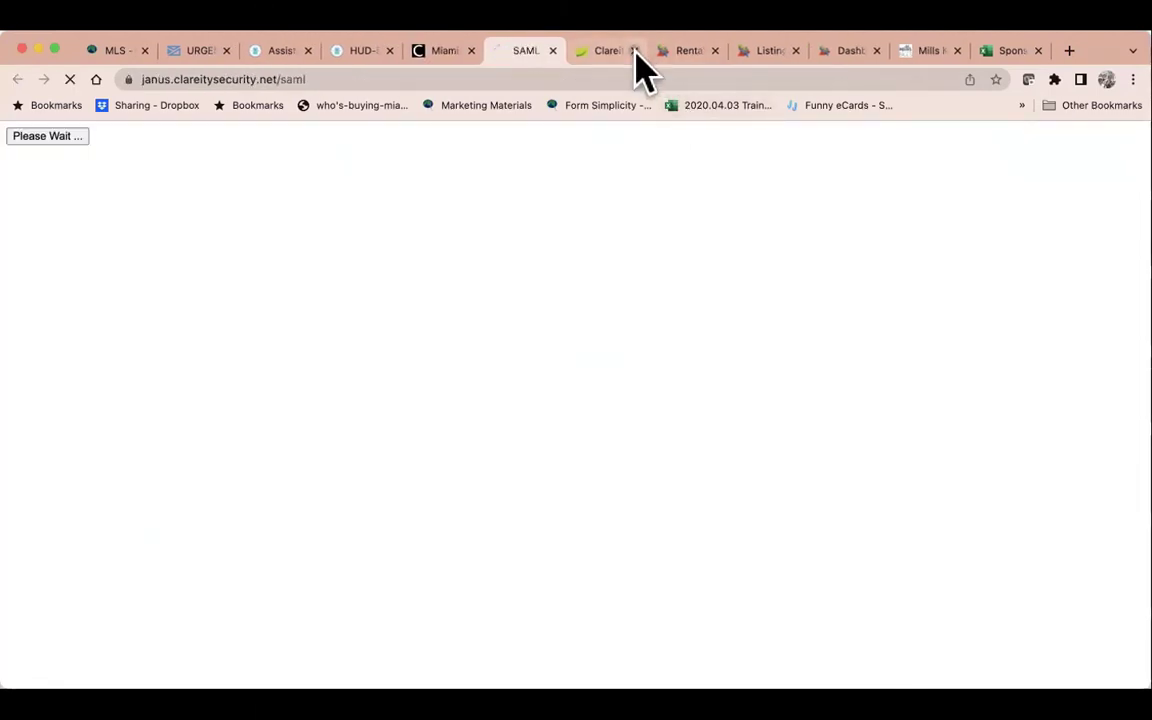
{"action": "left_click", "coordinate": [634, 51]}
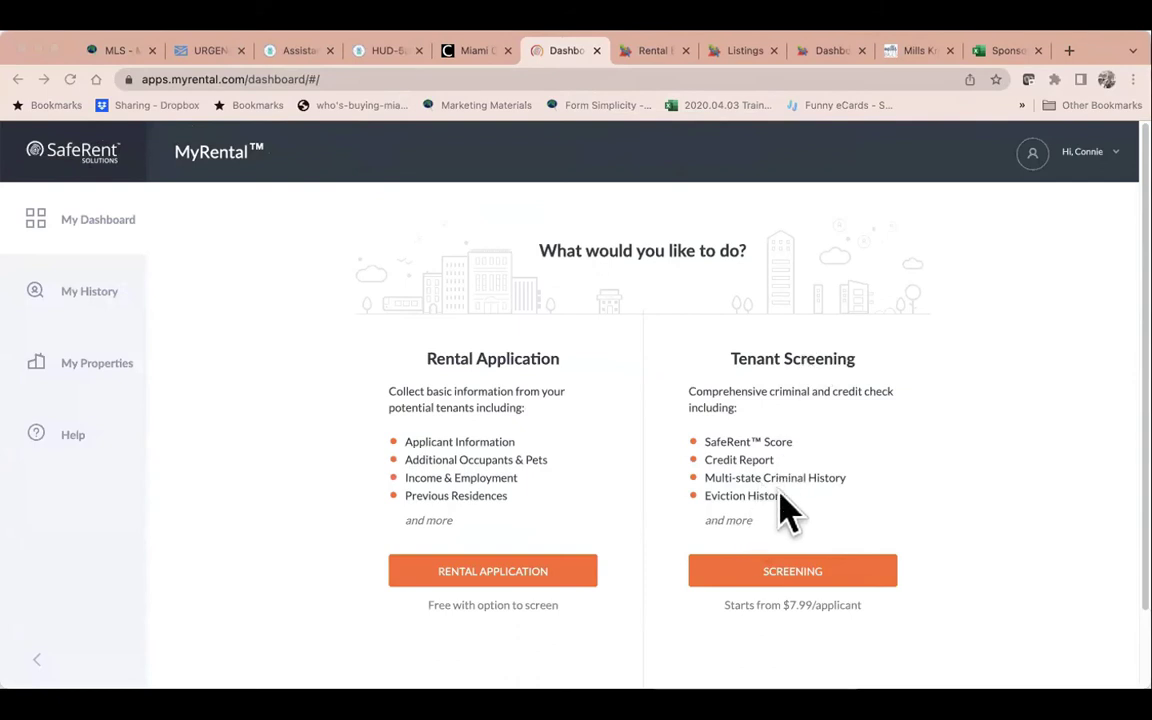
- Start a tenant screening and compare the Basic, Premium and individual report options in the product selection
{"action": "left_click", "coordinate": [778, 595]}
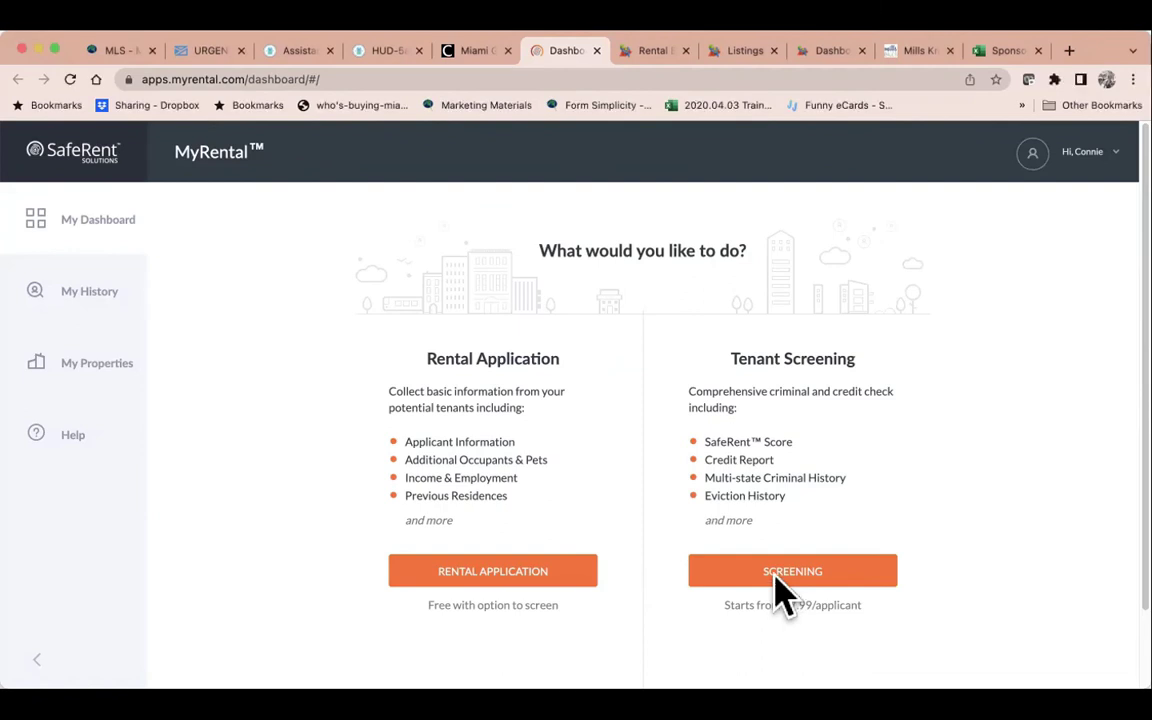
{"action": "left_click", "coordinate": [815, 580]}
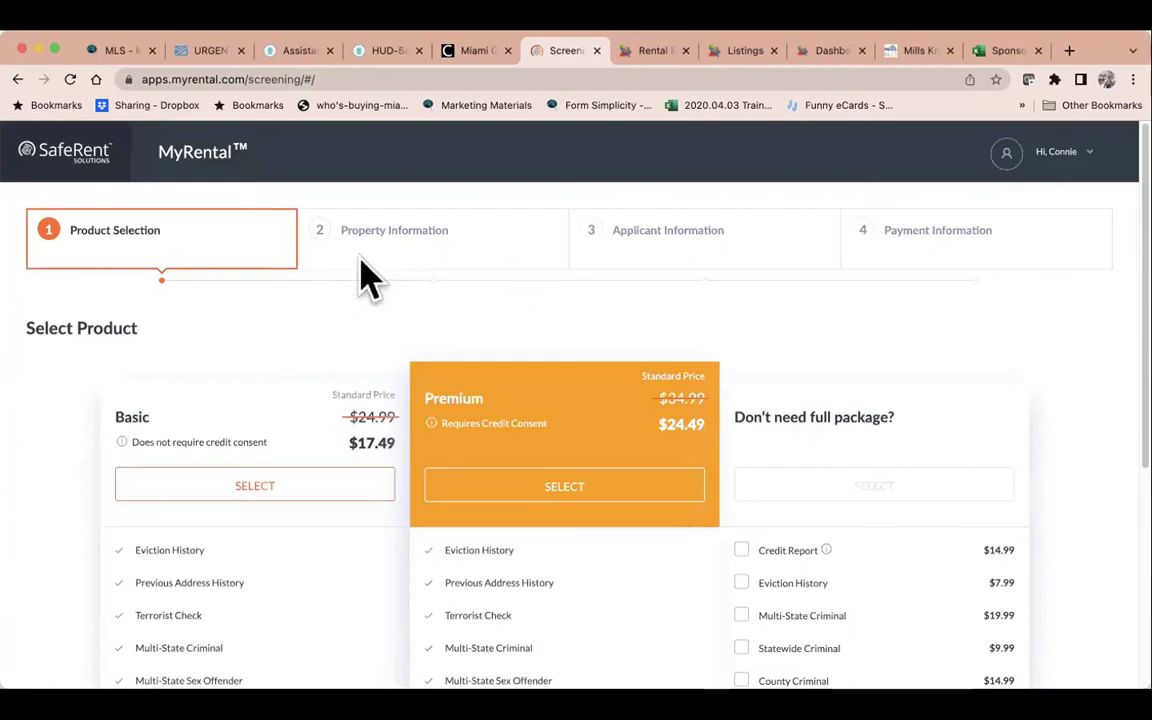
{"action": "scroll", "coordinate": [305, 430], "scroll_direction": "down", "scroll_amount": 5}
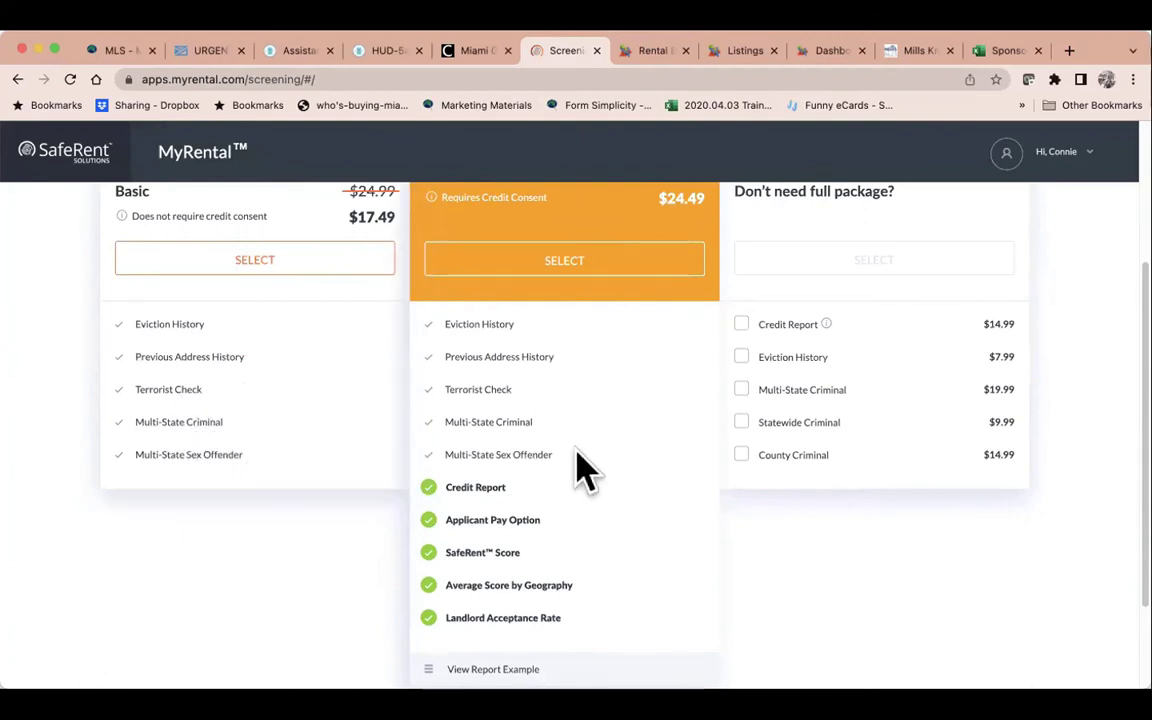
{"action": "scroll", "coordinate": [605, 462], "scroll_direction": "up", "scroll_amount": 1}
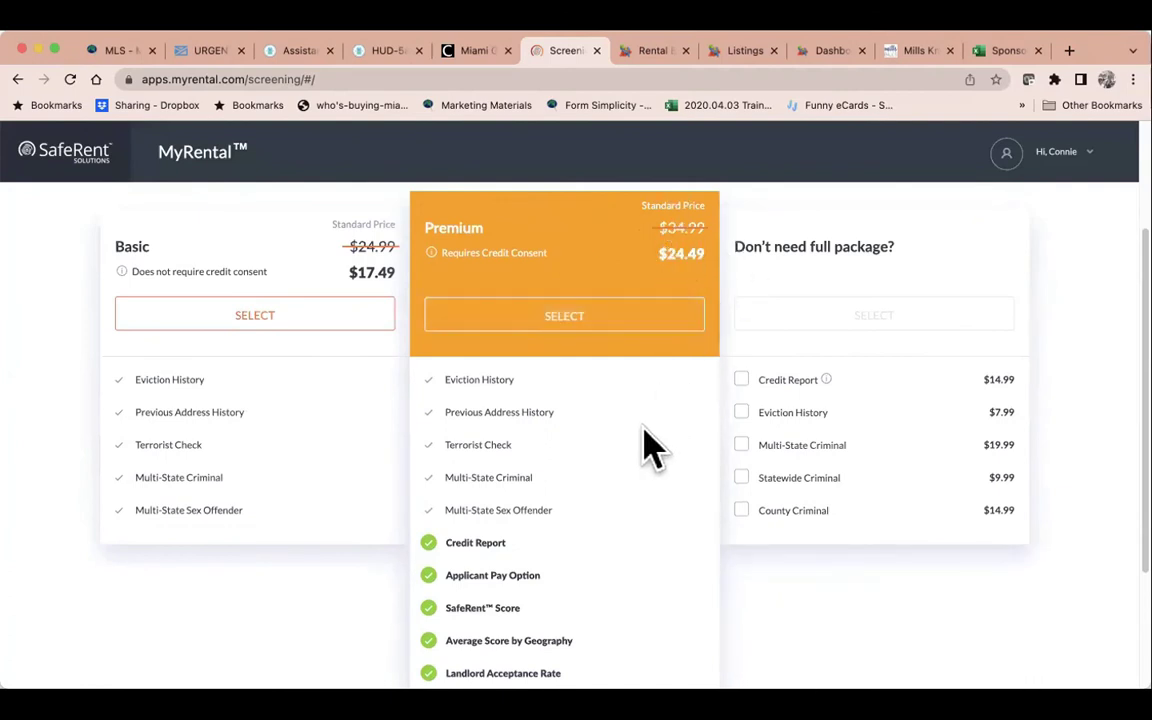
{"action": "scroll", "coordinate": [645, 430], "scroll_direction": "down", "scroll_amount": 3}
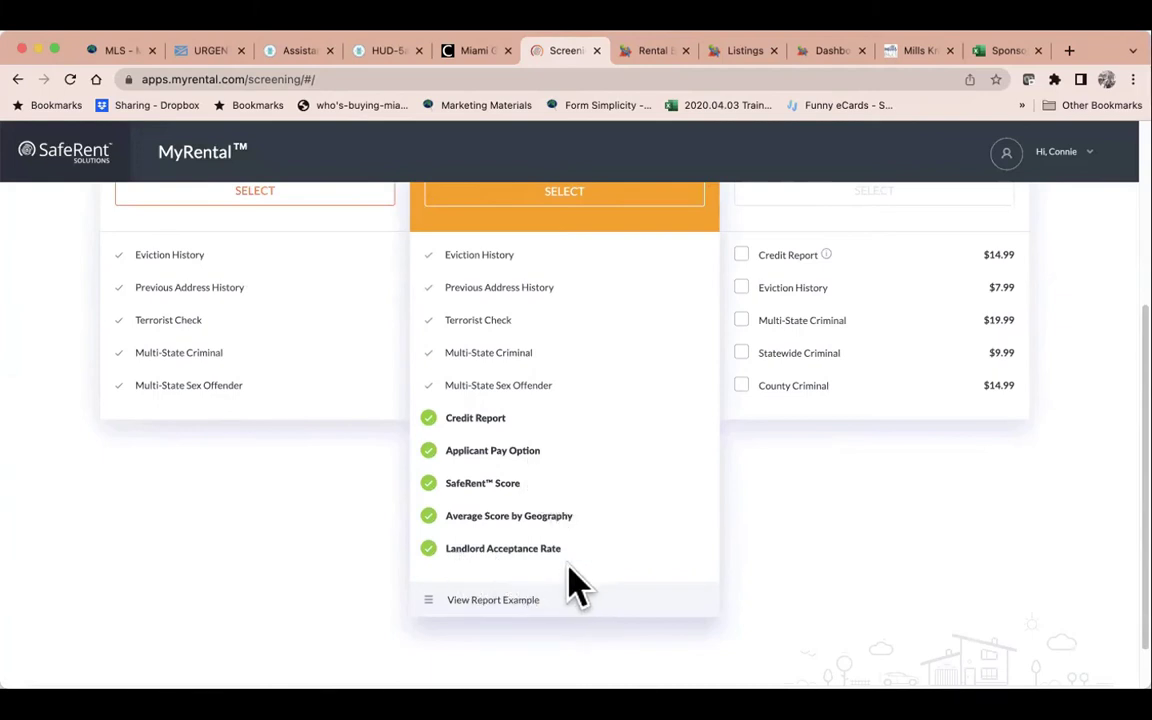
- Select the Premium screening package and look over the fields of its Property Information and Lease Information form
{"action": "scroll", "coordinate": [573, 585], "scroll_direction": "up", "scroll_amount": 3}
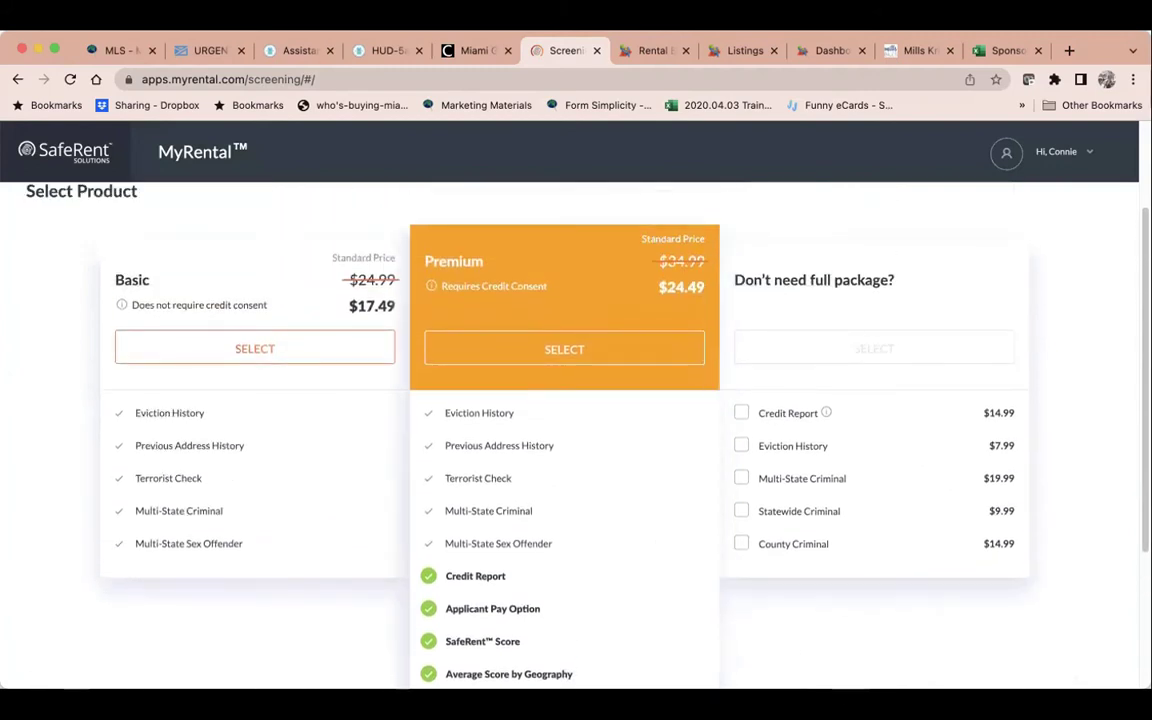
{"action": "left_click", "coordinate": [598, 352]}
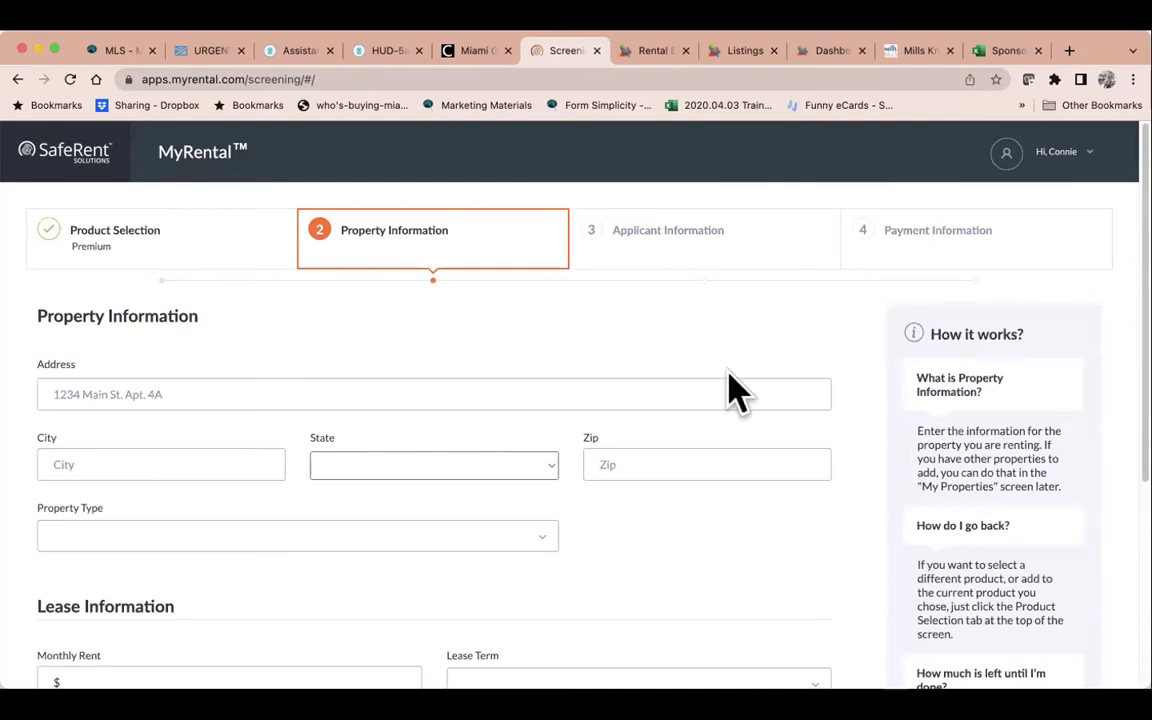
{"action": "scroll", "coordinate": [463, 377], "scroll_direction": "down", "scroll_amount": 3}
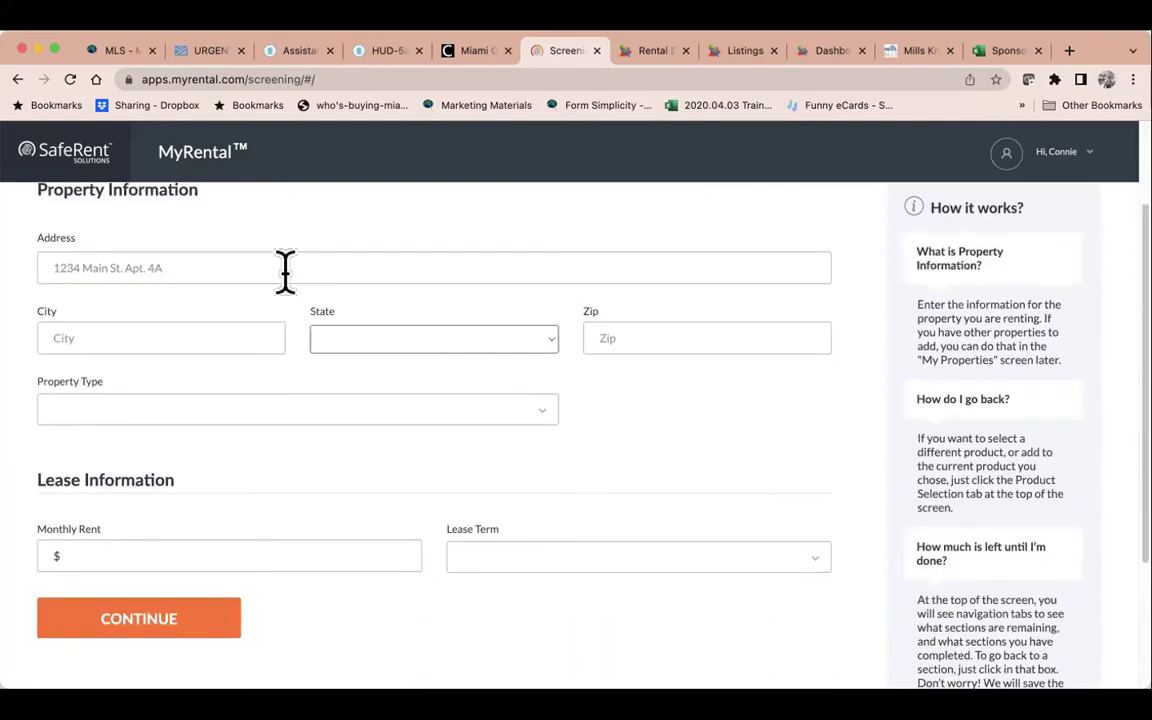
{"action": "scroll", "coordinate": [242, 450], "scroll_direction": "down", "scroll_amount": 2}
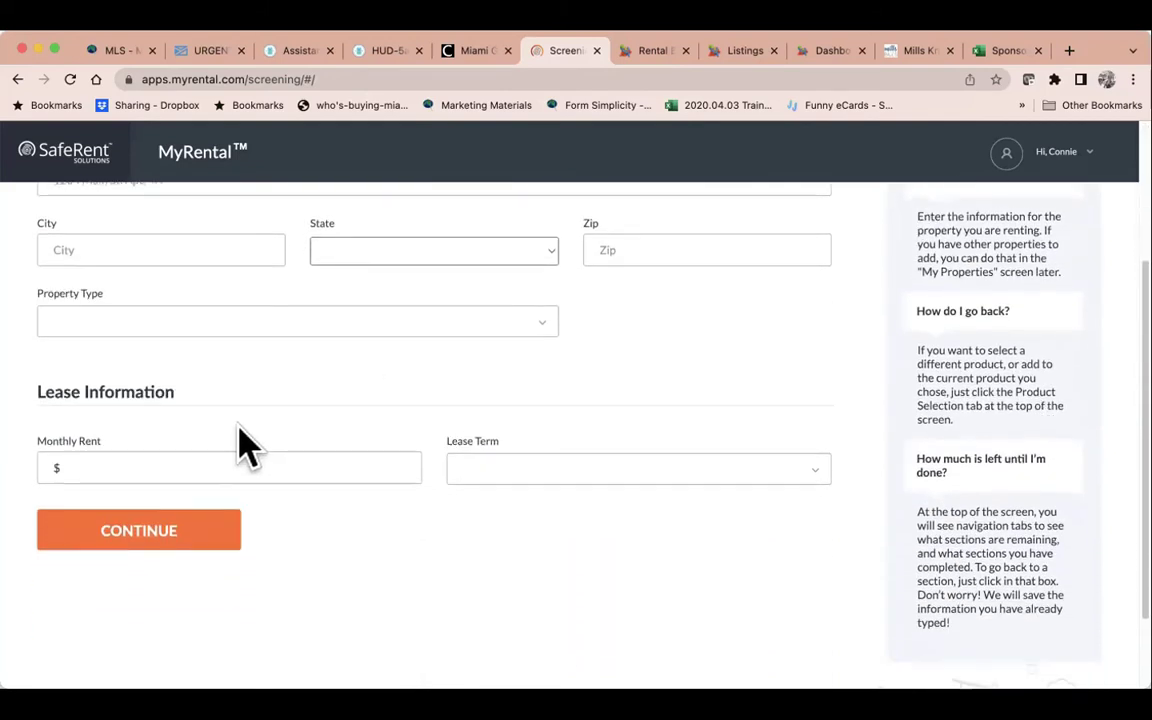
{"action": "scroll", "coordinate": [565, 300], "scroll_direction": "up", "scroll_amount": 5}
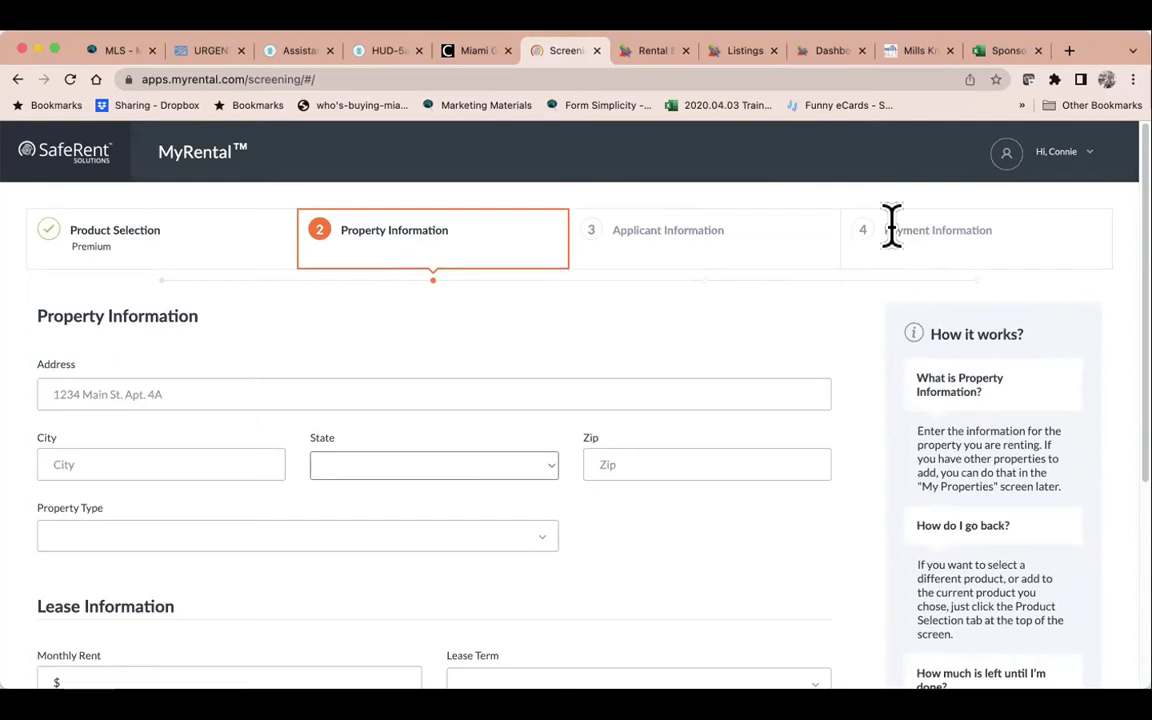
- Leave the unfinished screening, start a new tenant screening from the dashboard and open the Premium package's report example
{"action": "left_click", "coordinate": [18, 80]}
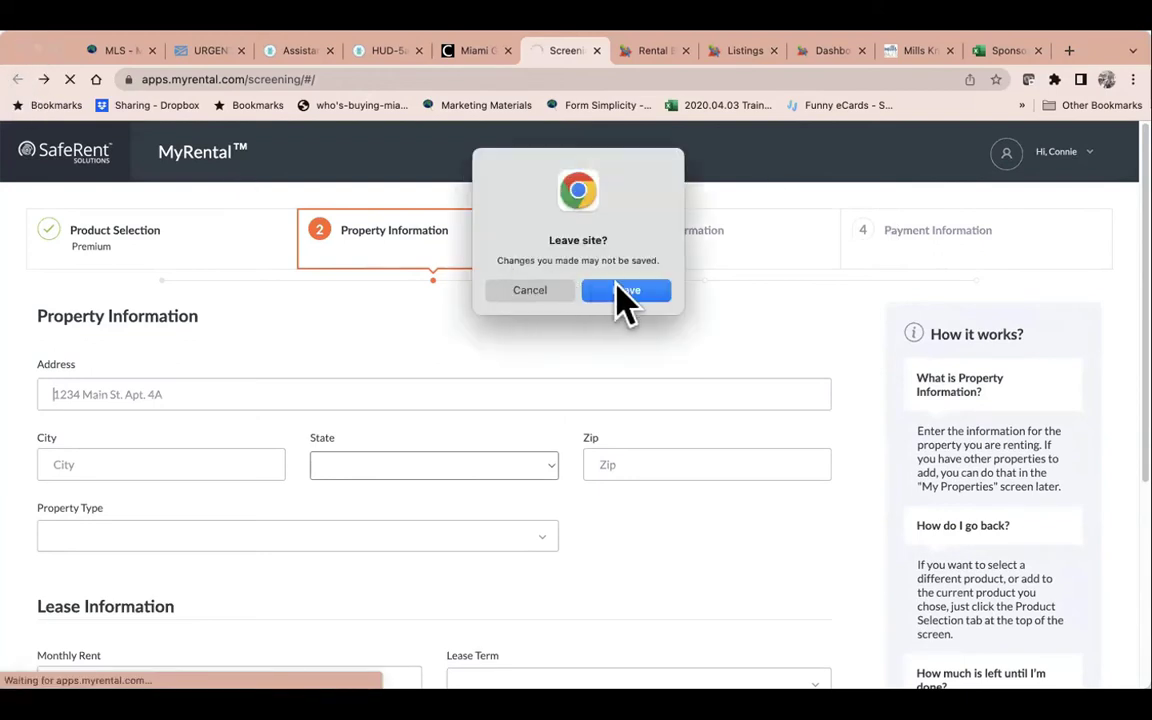
{"action": "left_click", "coordinate": [620, 292]}
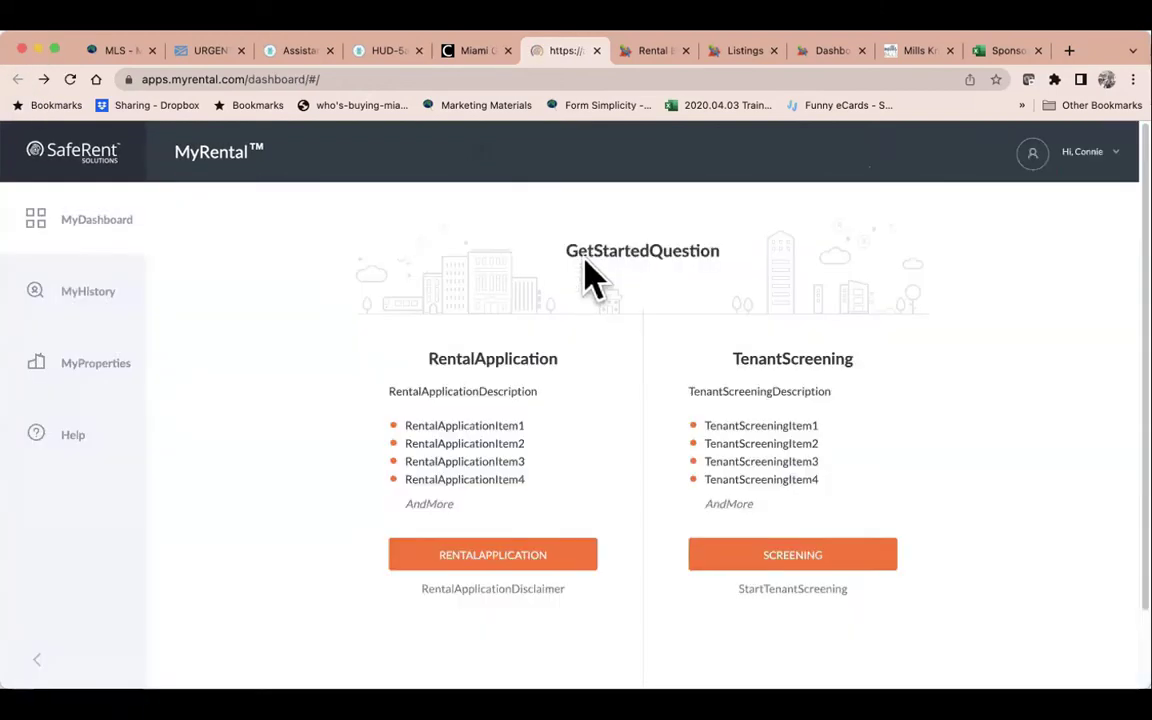
{"action": "left_click", "coordinate": [812, 578]}
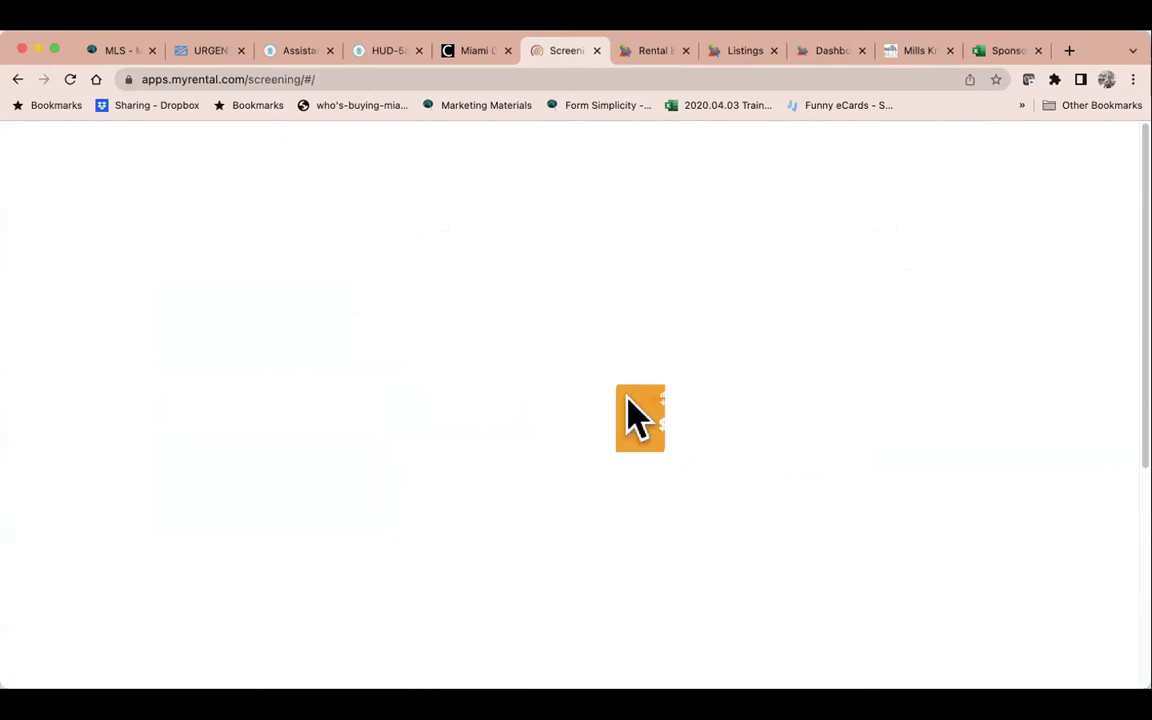
{"action": "scroll", "coordinate": [560, 500], "scroll_direction": "down", "scroll_amount": 2}
{"action": "left_click", "coordinate": [490, 540]}
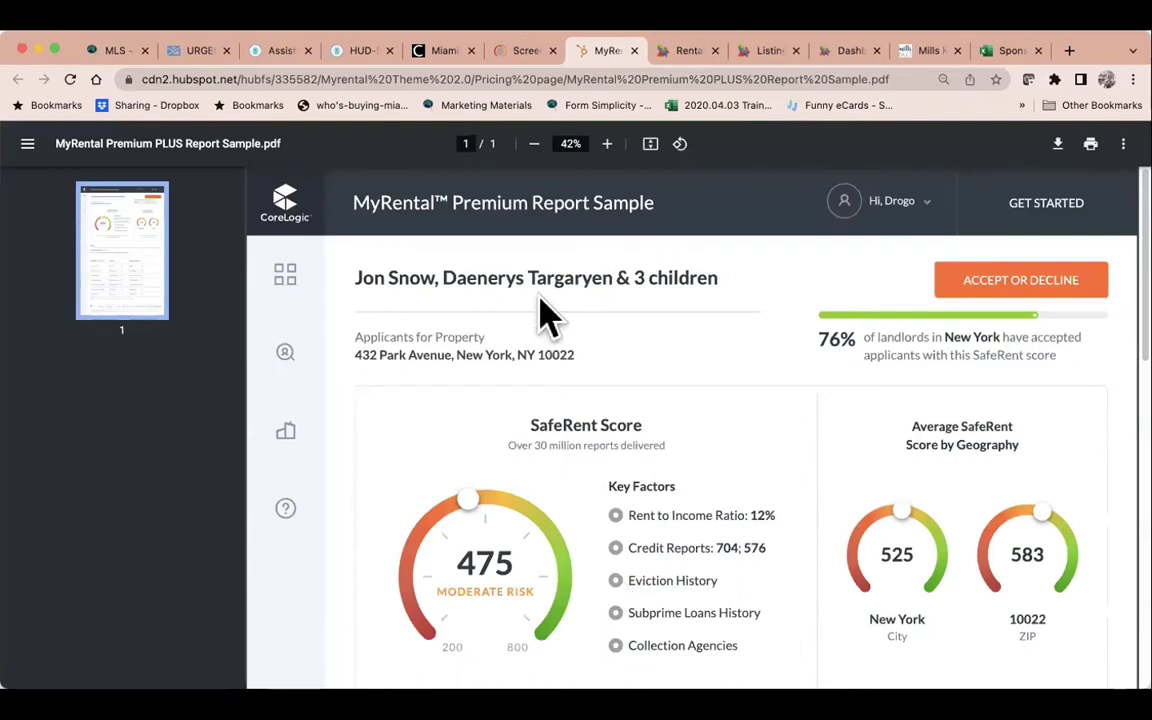
- Look through the MyRental Premium report sample, covering the SafeRent score, key factors, alerts and per-applicant reports
{"action": "scroll", "coordinate": [615, 345], "scroll_direction": "down", "scroll_amount": 3}
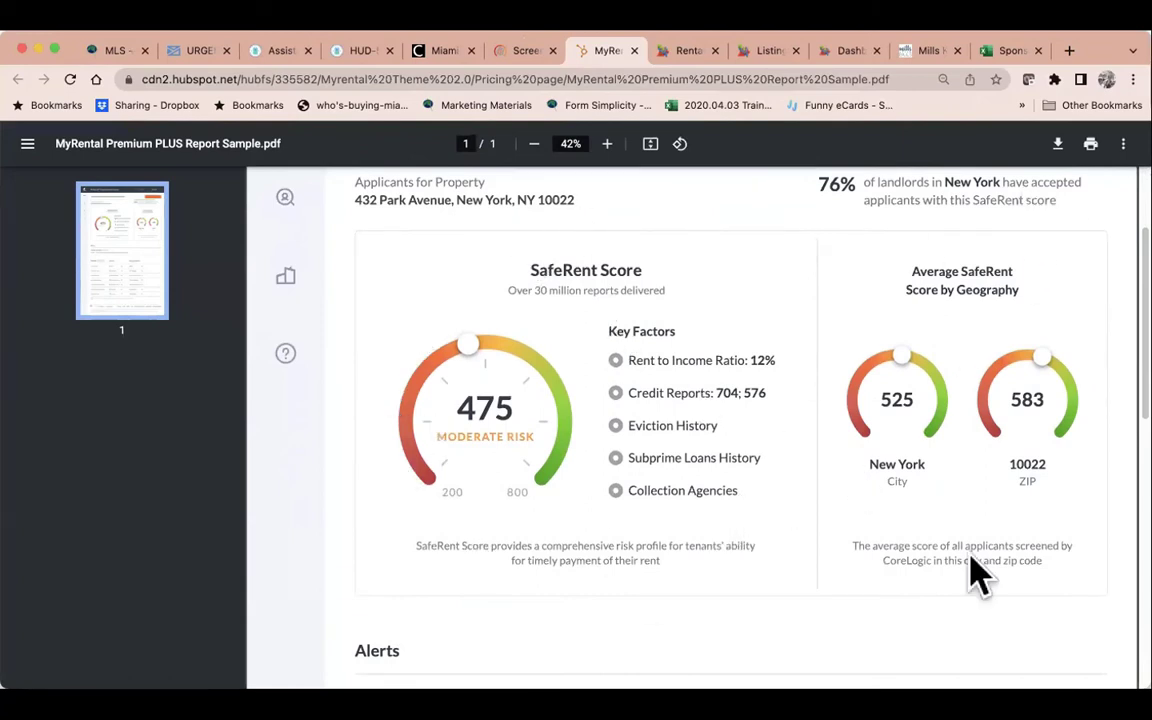
{"action": "scroll", "coordinate": [728, 432], "scroll_direction": "down", "scroll_amount": 5}
{"action": "scroll", "coordinate": [728, 432], "scroll_direction": "down", "scroll_amount": 8}
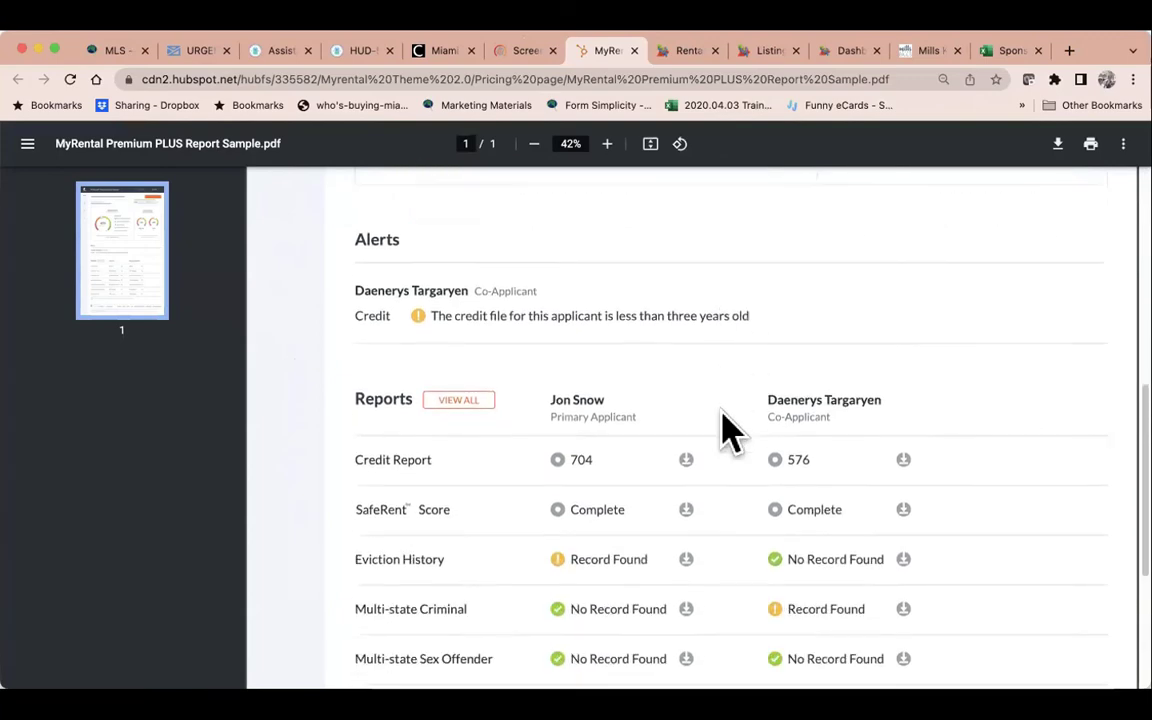
{"action": "scroll", "coordinate": [728, 432], "scroll_direction": "up", "scroll_amount": 13}
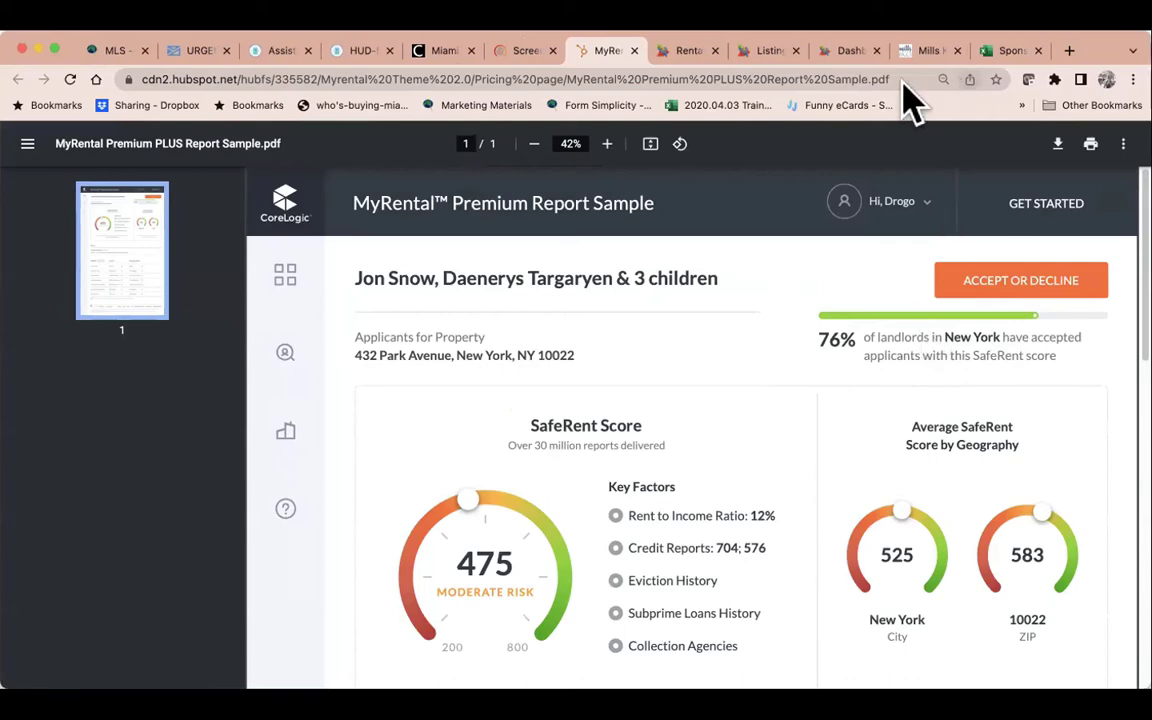
- Go back to the Miami MLS Resource Center page, search the site for "ASSOCIATIONS" and close the results
{"action": "left_click", "coordinate": [133, 50]}
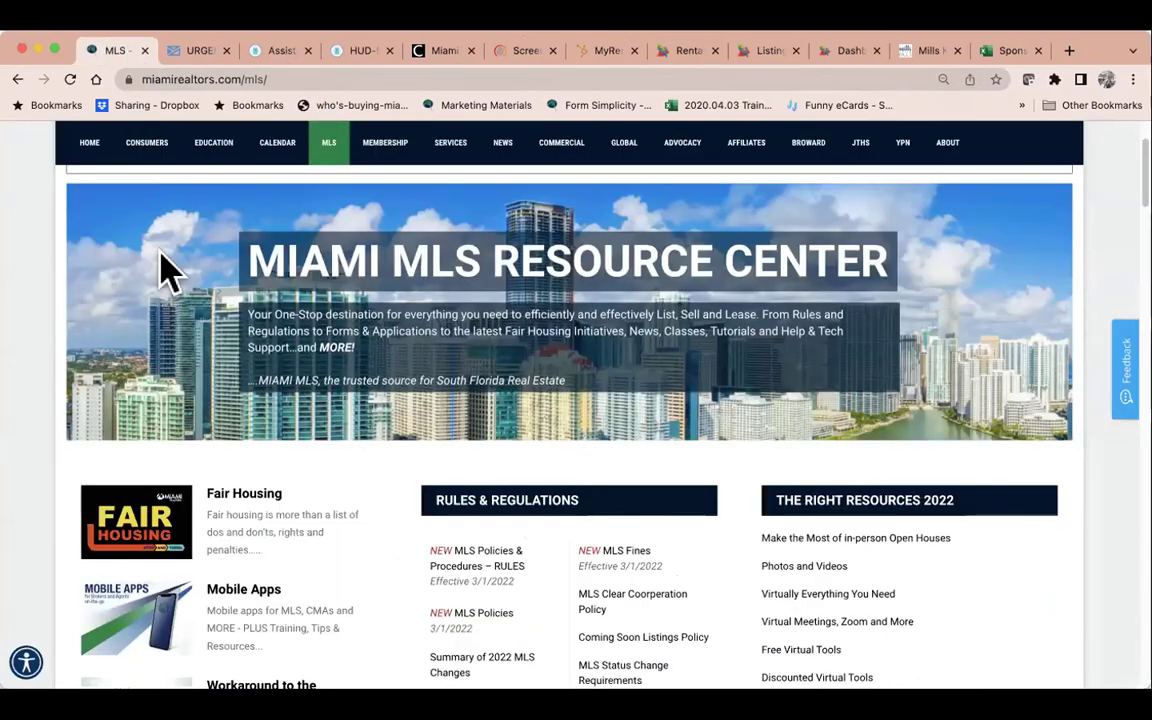
{"action": "scroll", "coordinate": [250, 340], "scroll_direction": "up", "scroll_amount": 2}
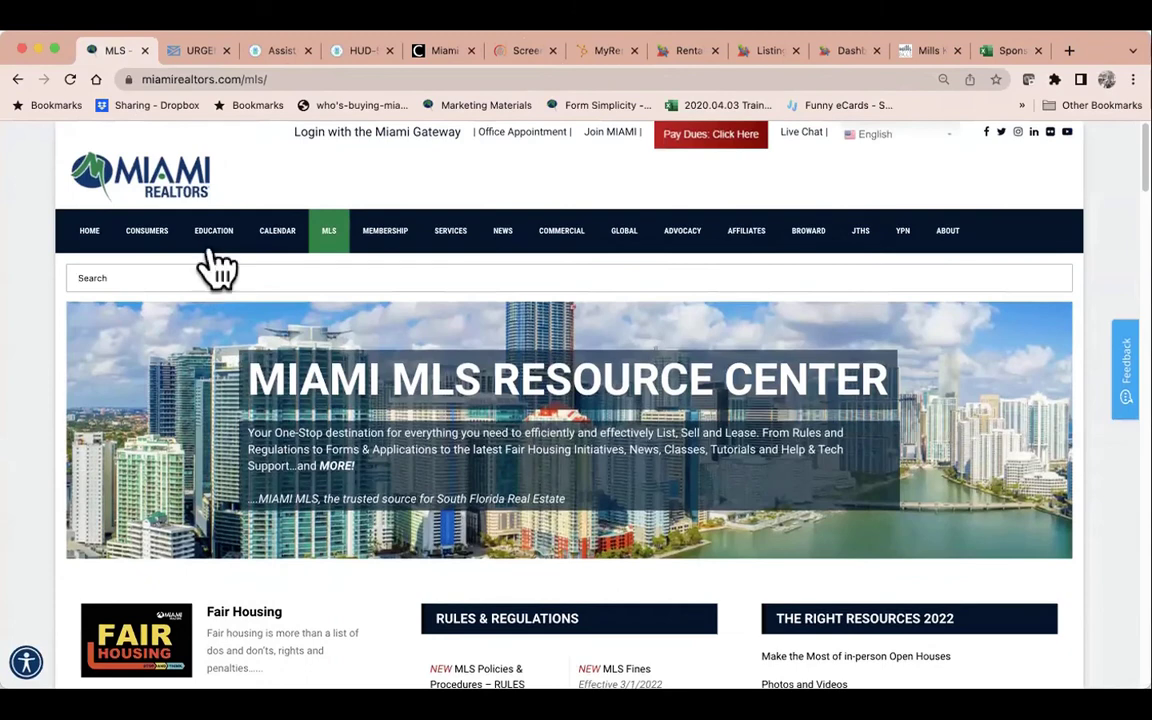
{"action": "mouse_move", "coordinate": [214, 265]}
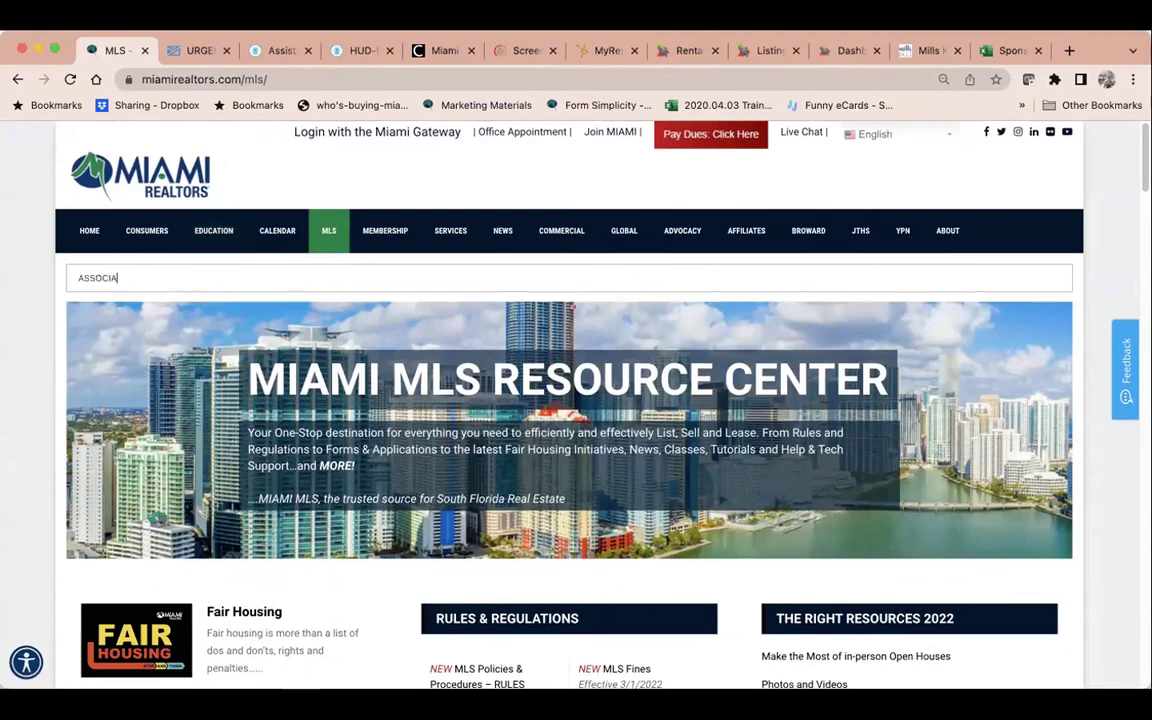
{"action": "type", "text": "NS"}
{"action": "key", "text": "Return"}
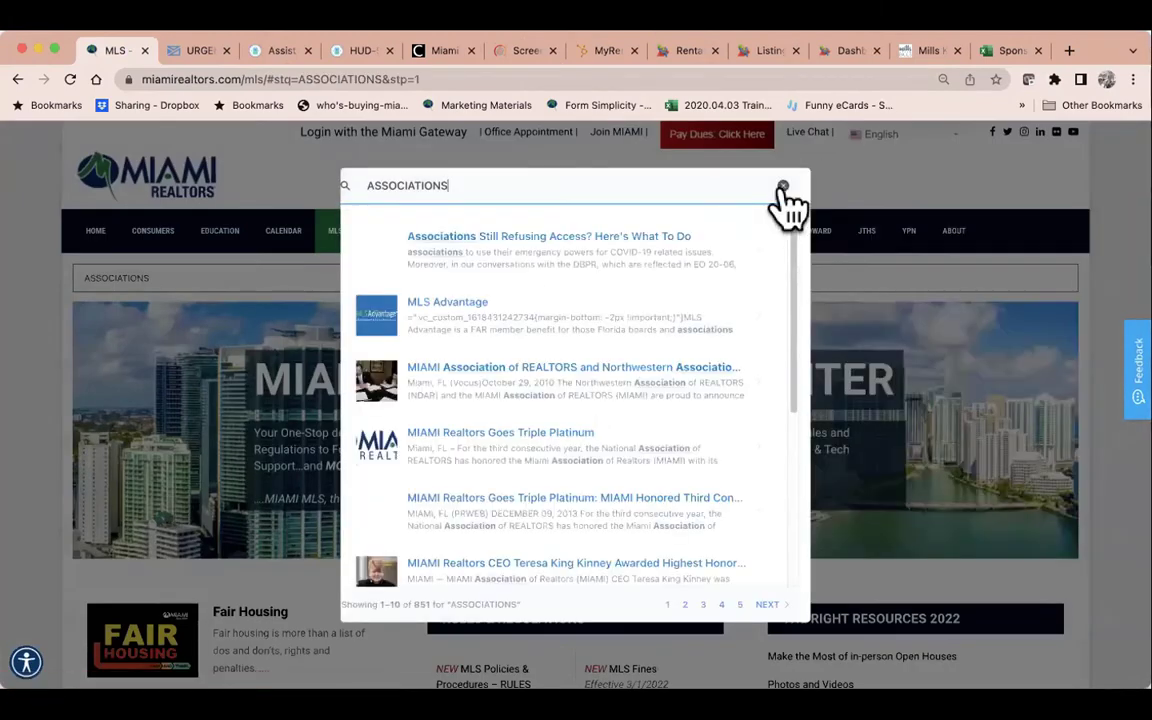
{"action": "left_click", "coordinate": [782, 187]}
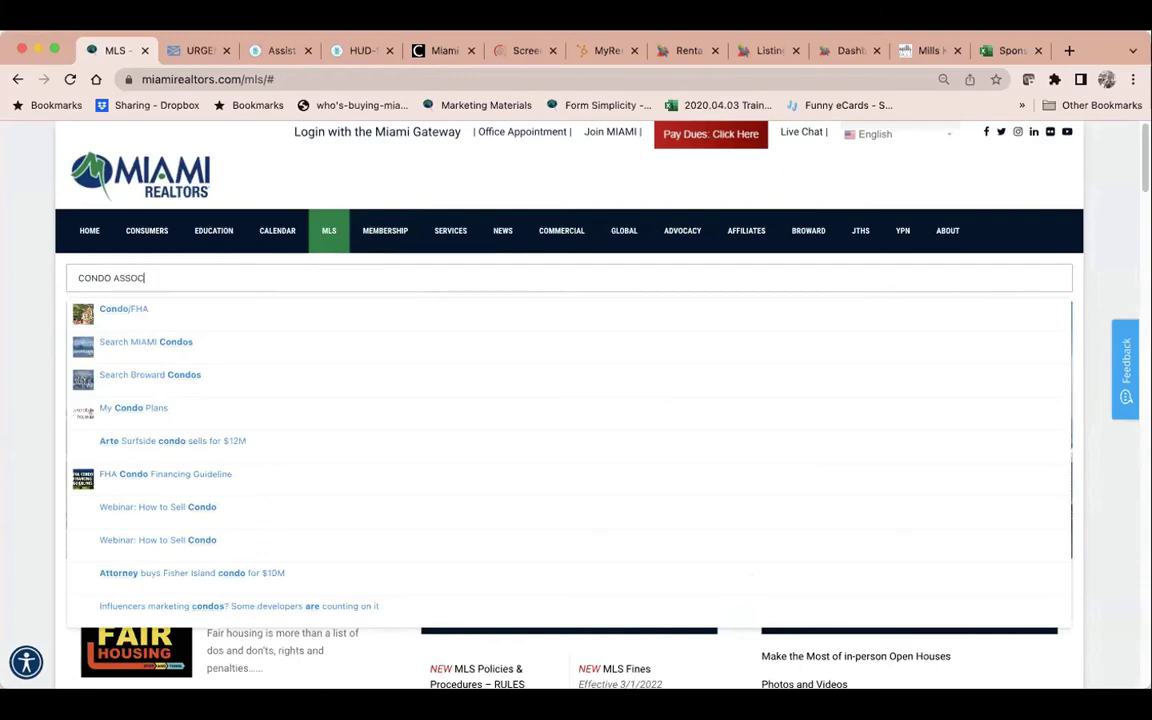
- Search the Miami Realtors site for "CONDO ASSOCIATIONS", skim the results and close them
{"action": "type", "text": "NS"}
{"action": "key", "text": "Return"}
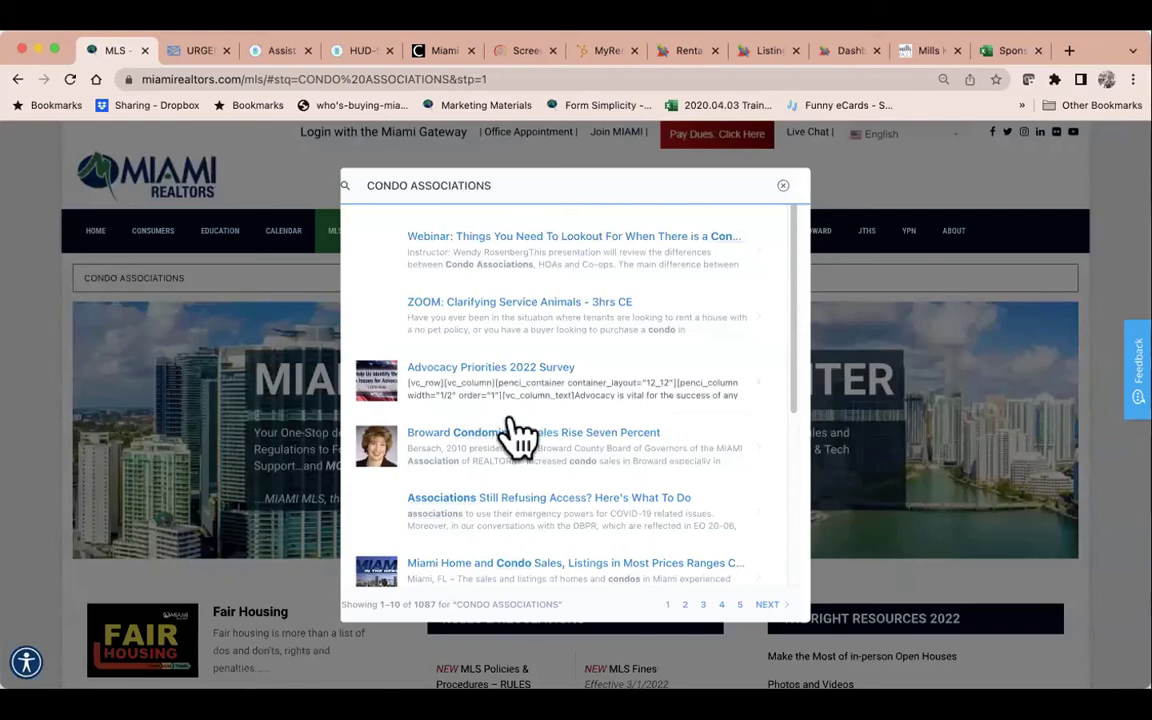
{"action": "scroll", "coordinate": [522, 435], "scroll_direction": "down", "scroll_amount": 3}
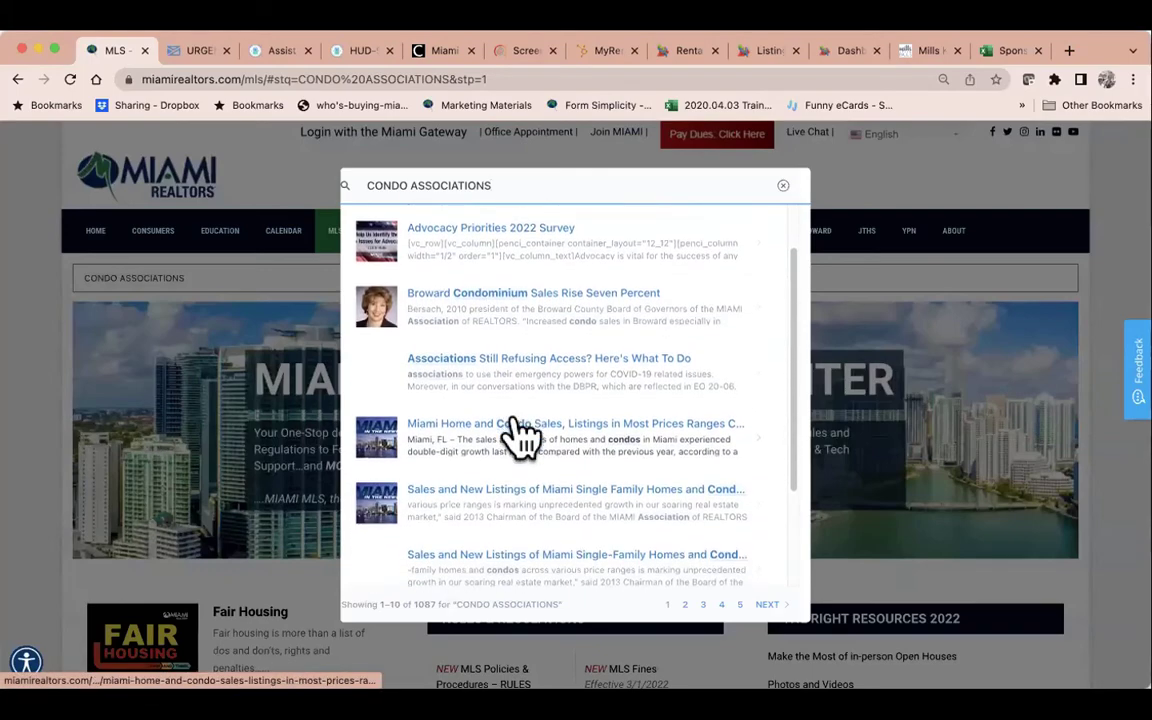
{"action": "left_click", "coordinate": [784, 186]}
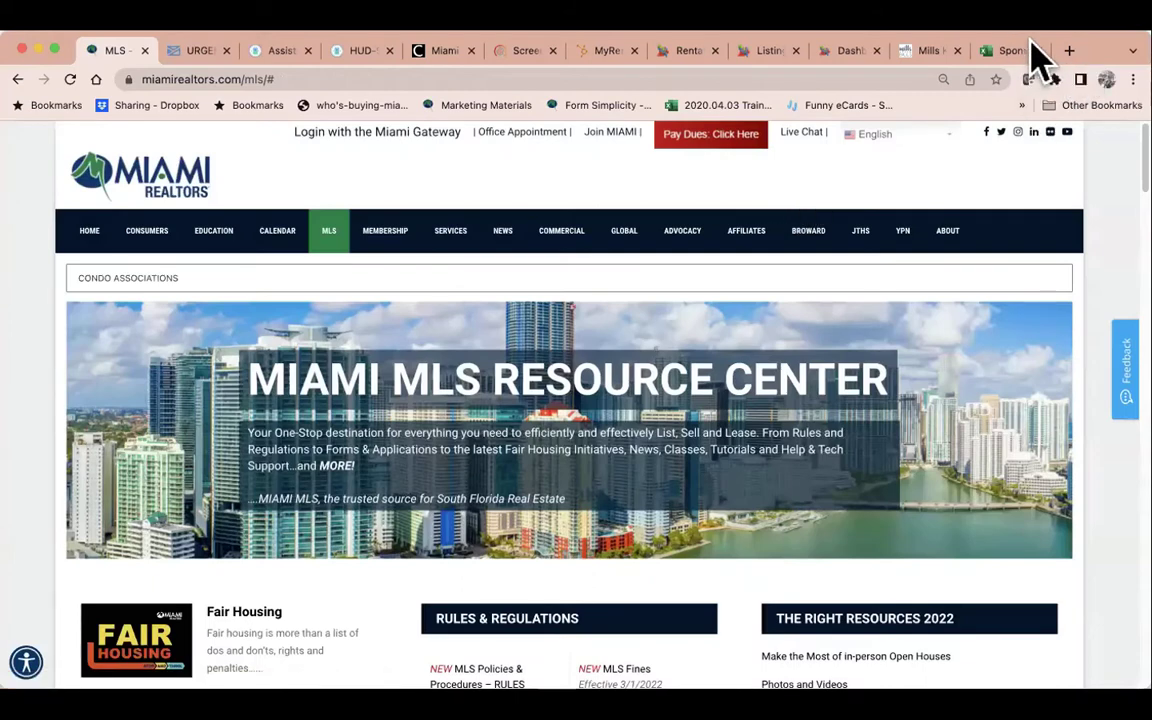